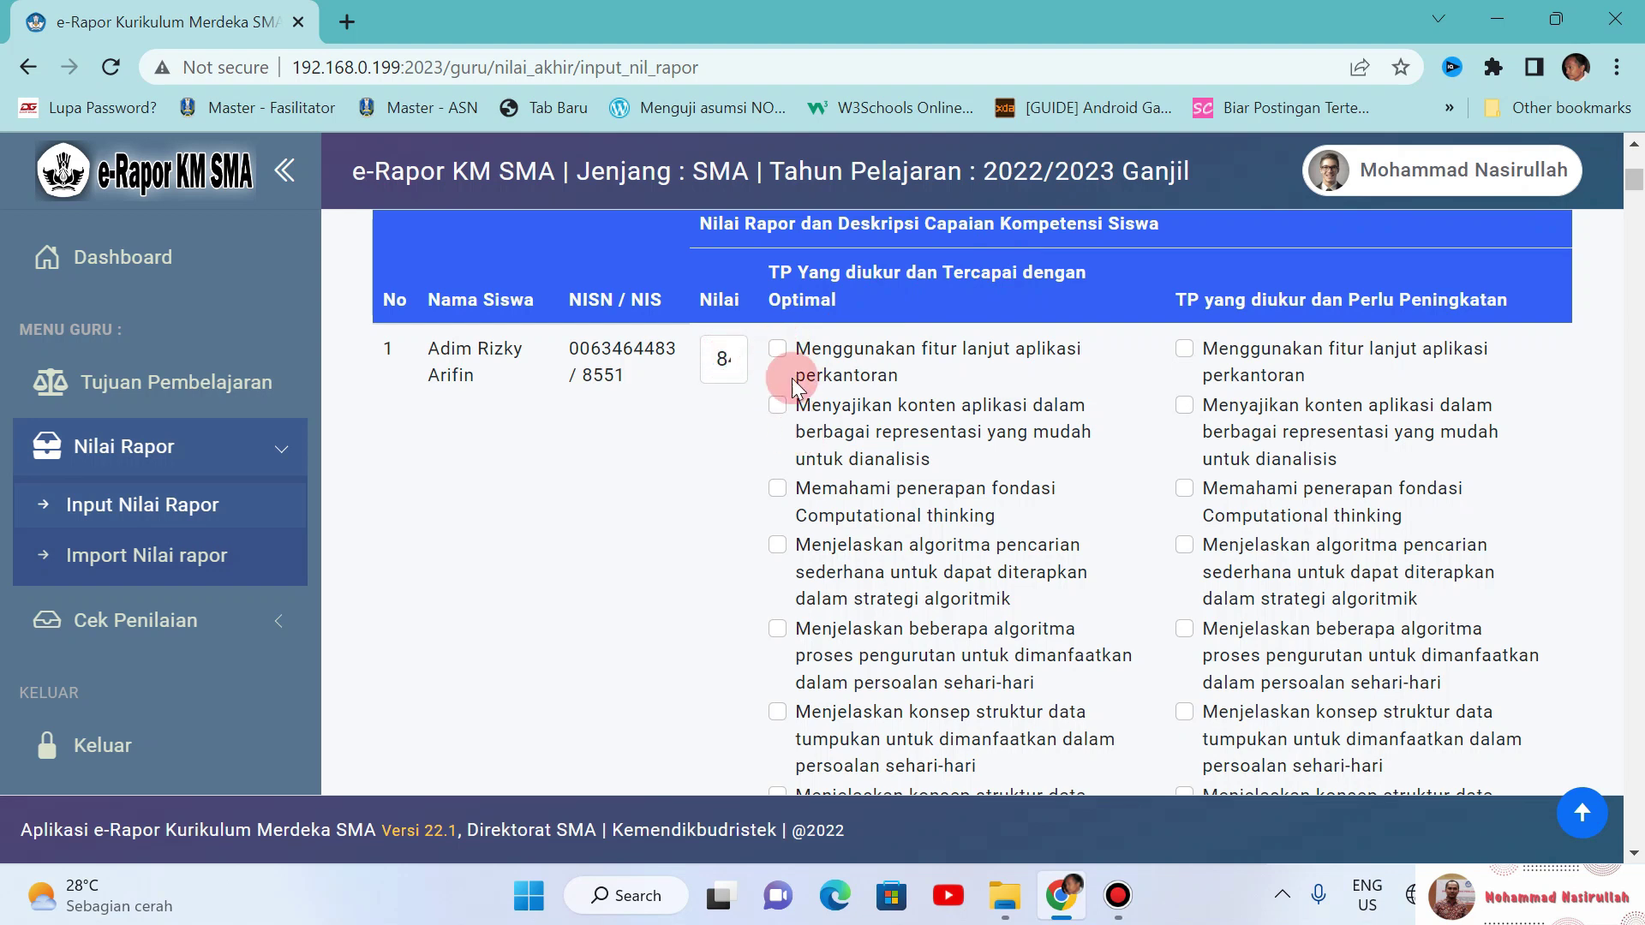
Step: For the first student, mark "Menggunakan fitur lanjut…" and "Menyajikan konten aplikasi…" as optimally achieved, and "Menjelaskan algoritma pencarian…" as needing improvement
{"action": "left_click", "coordinate": [777, 349]}
{"action": "left_click", "coordinate": [780, 408]}
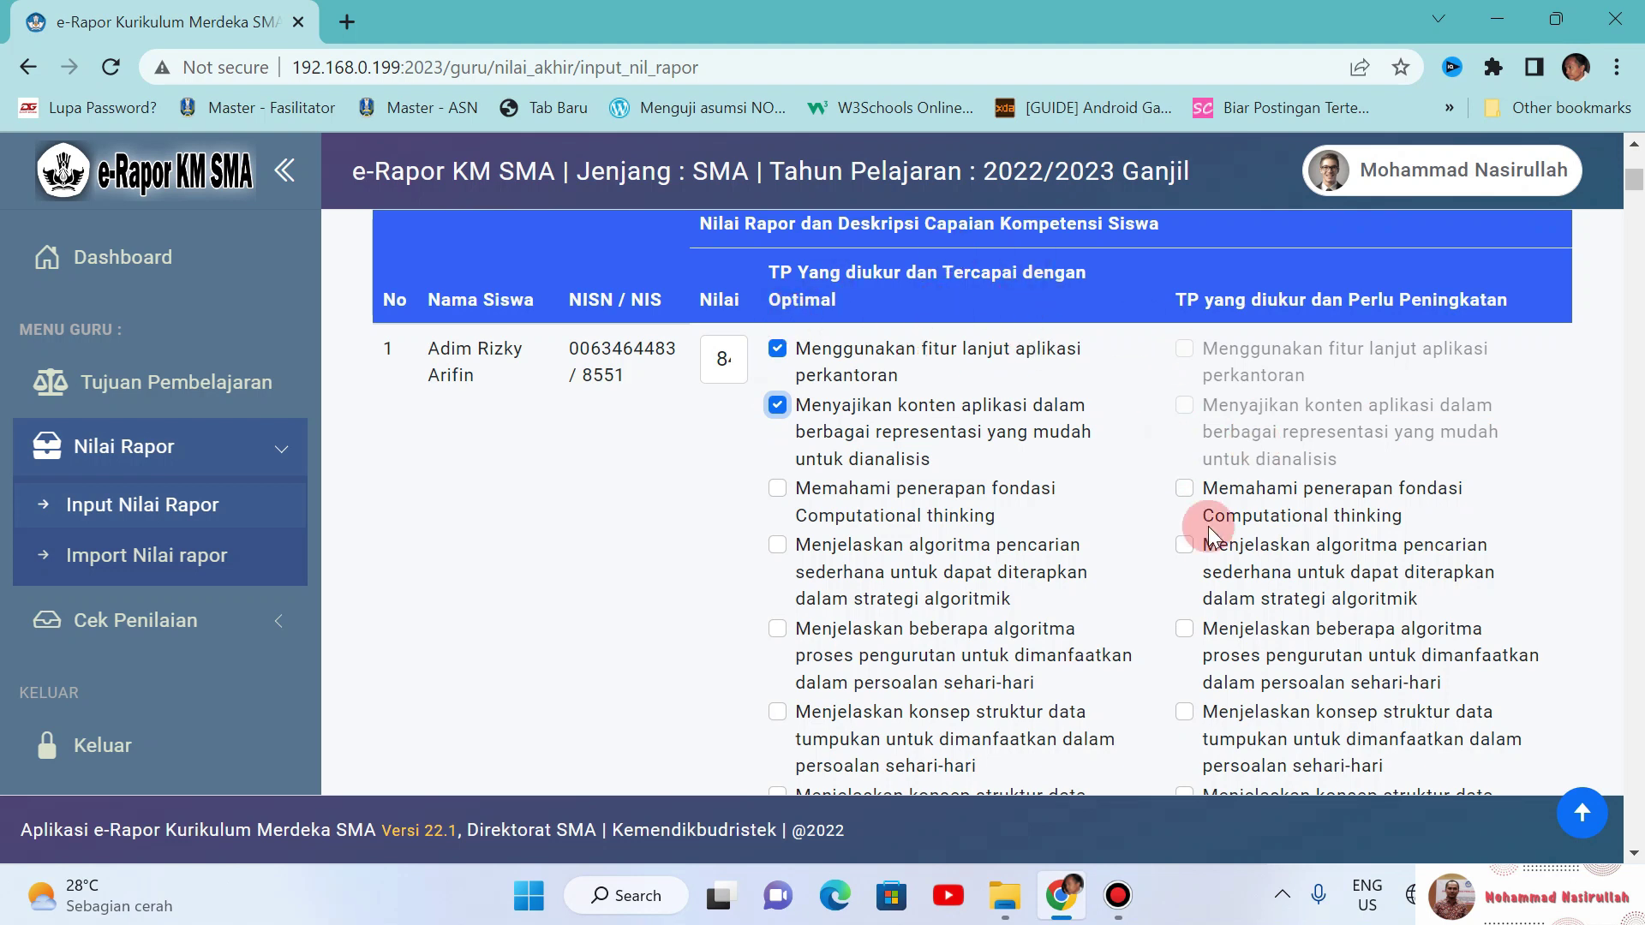
{"action": "left_click", "coordinate": [1184, 545]}
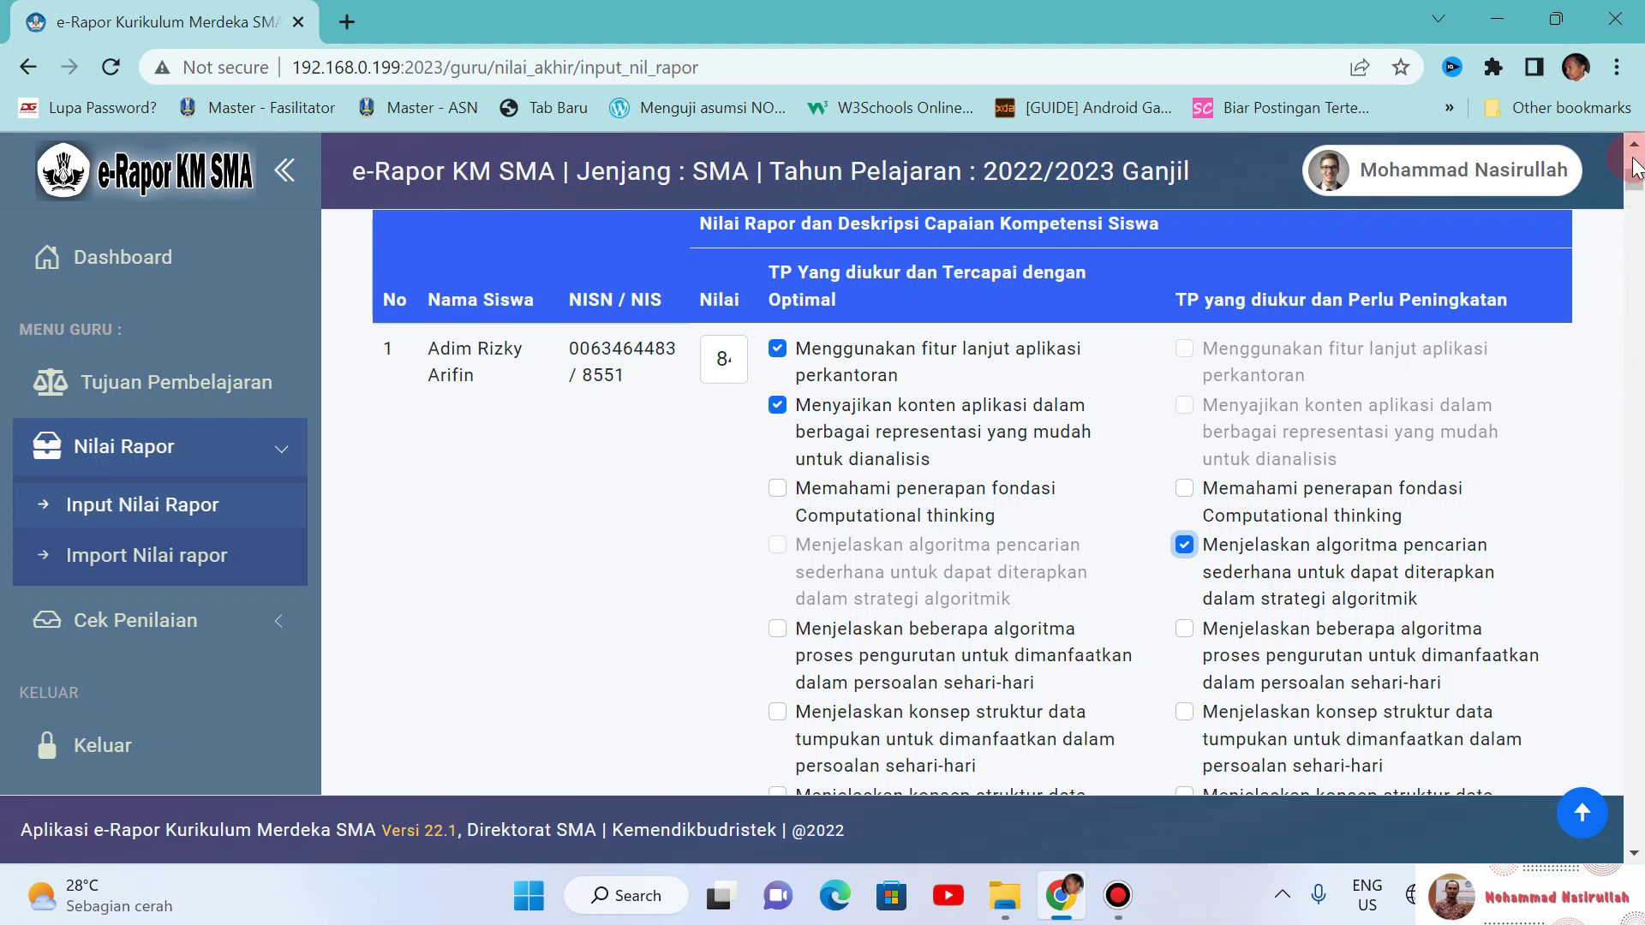
{"action": "left_click_drag", "start_coordinate": [1634, 189], "coordinate": [1636, 192]}
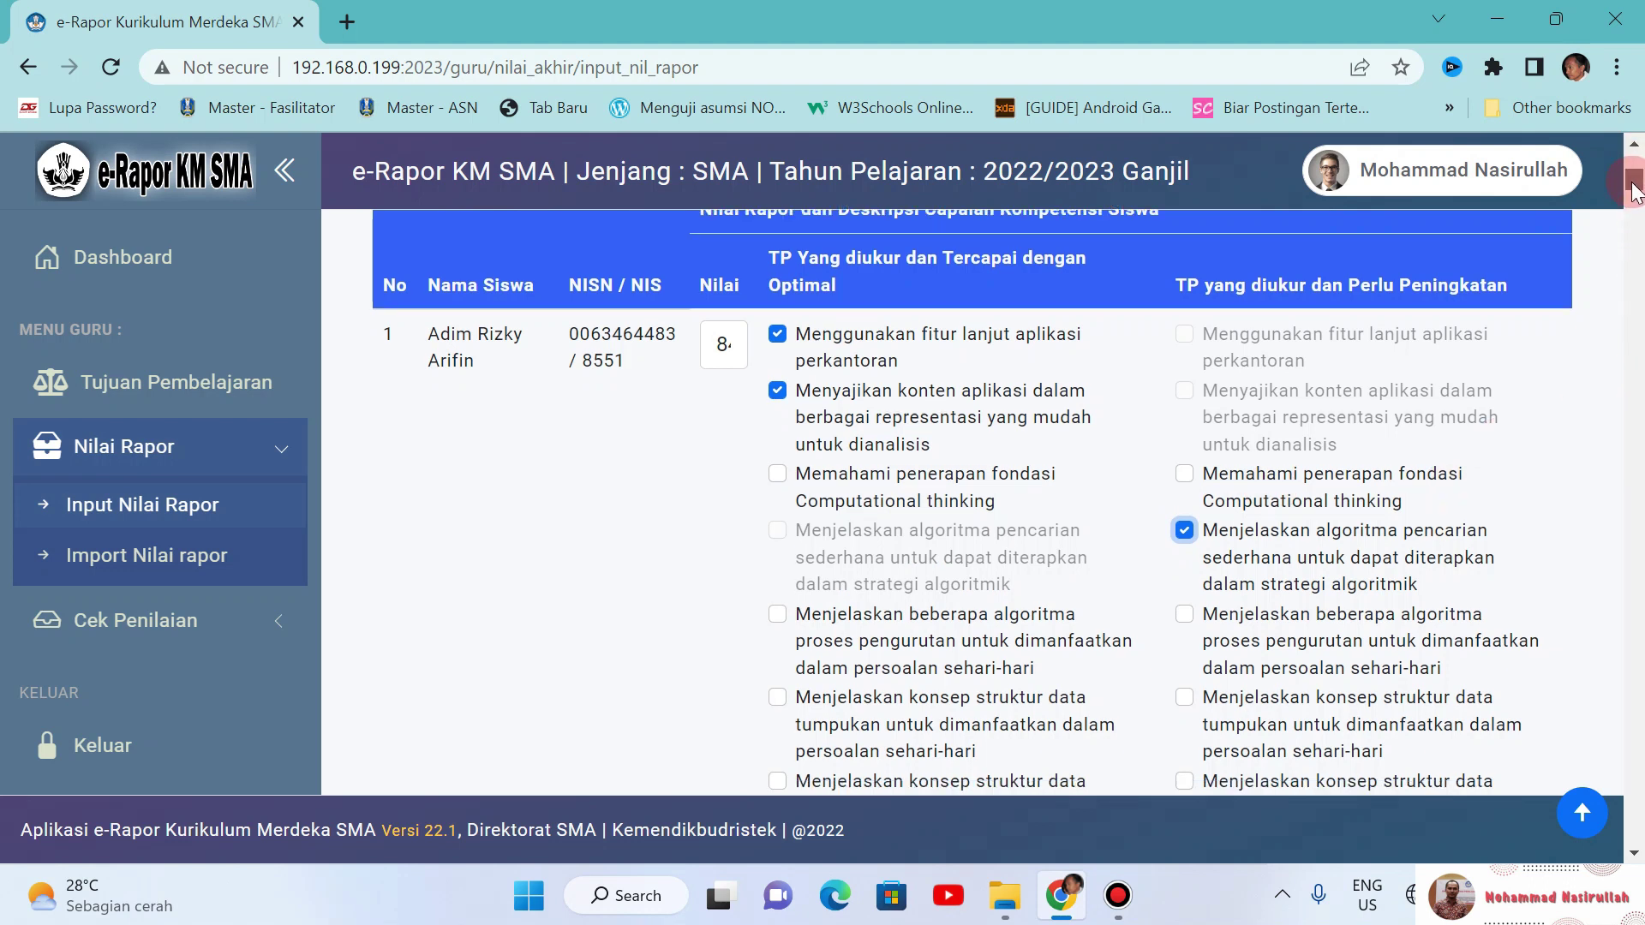
{"action": "scroll", "coordinate": [1634, 189], "scroll_direction": "down", "scroll_amount": 1}
{"action": "scroll", "coordinate": [1633, 188], "scroll_direction": "up", "scroll_amount": 1}
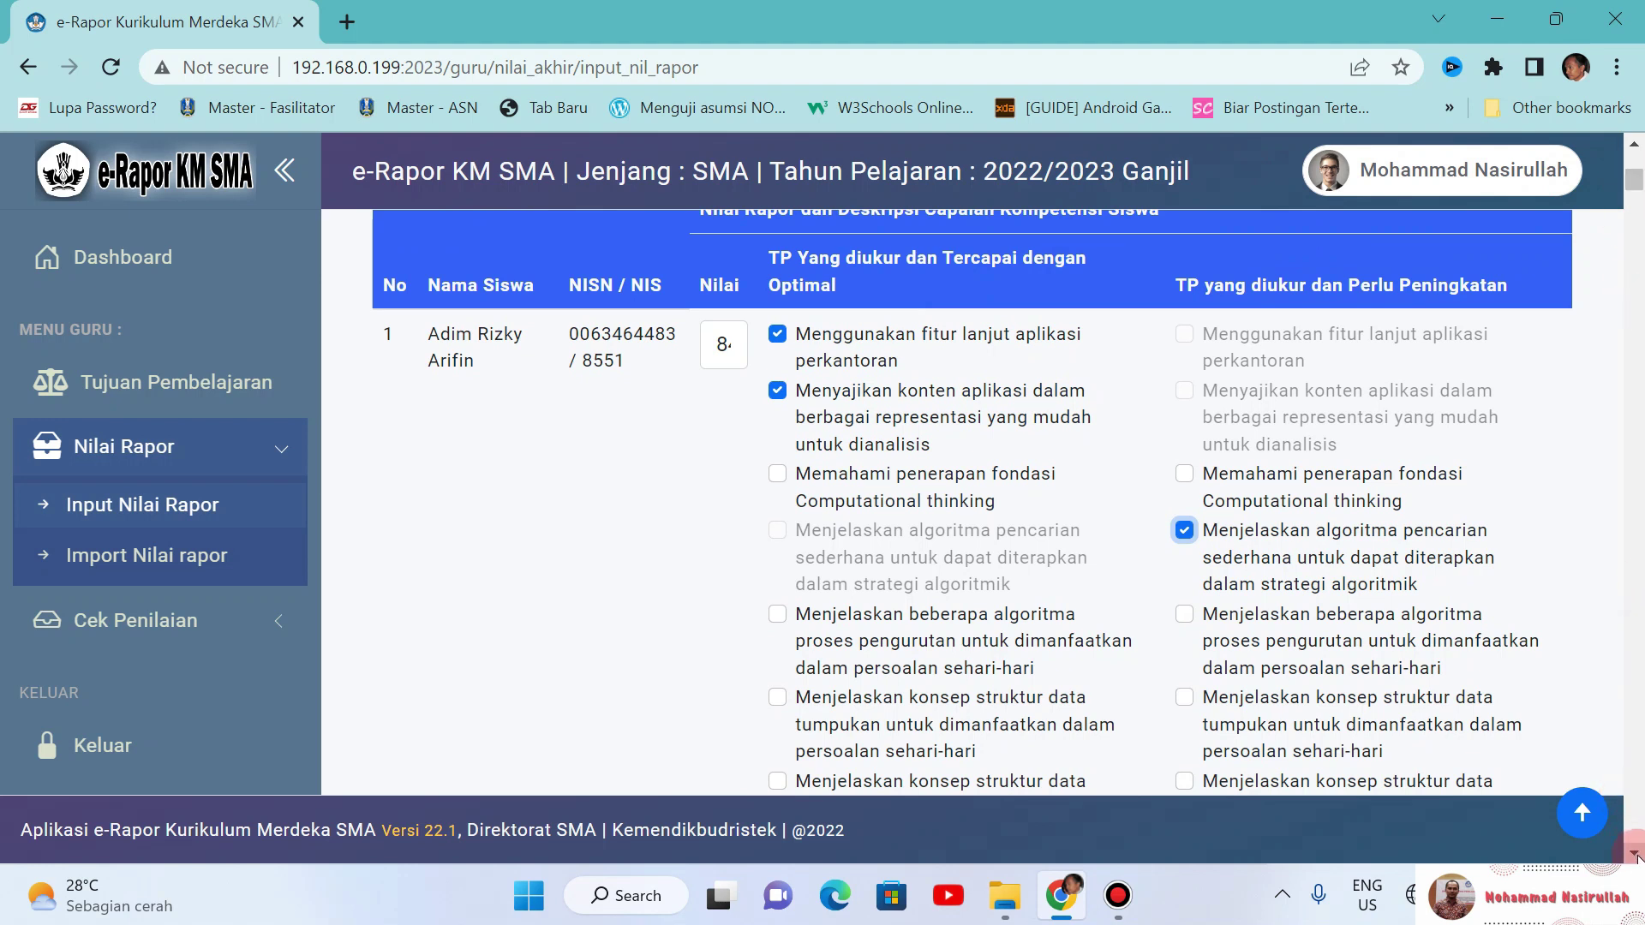
{"action": "scroll", "coordinate": [1635, 855], "scroll_direction": "down", "scroll_amount": 7}
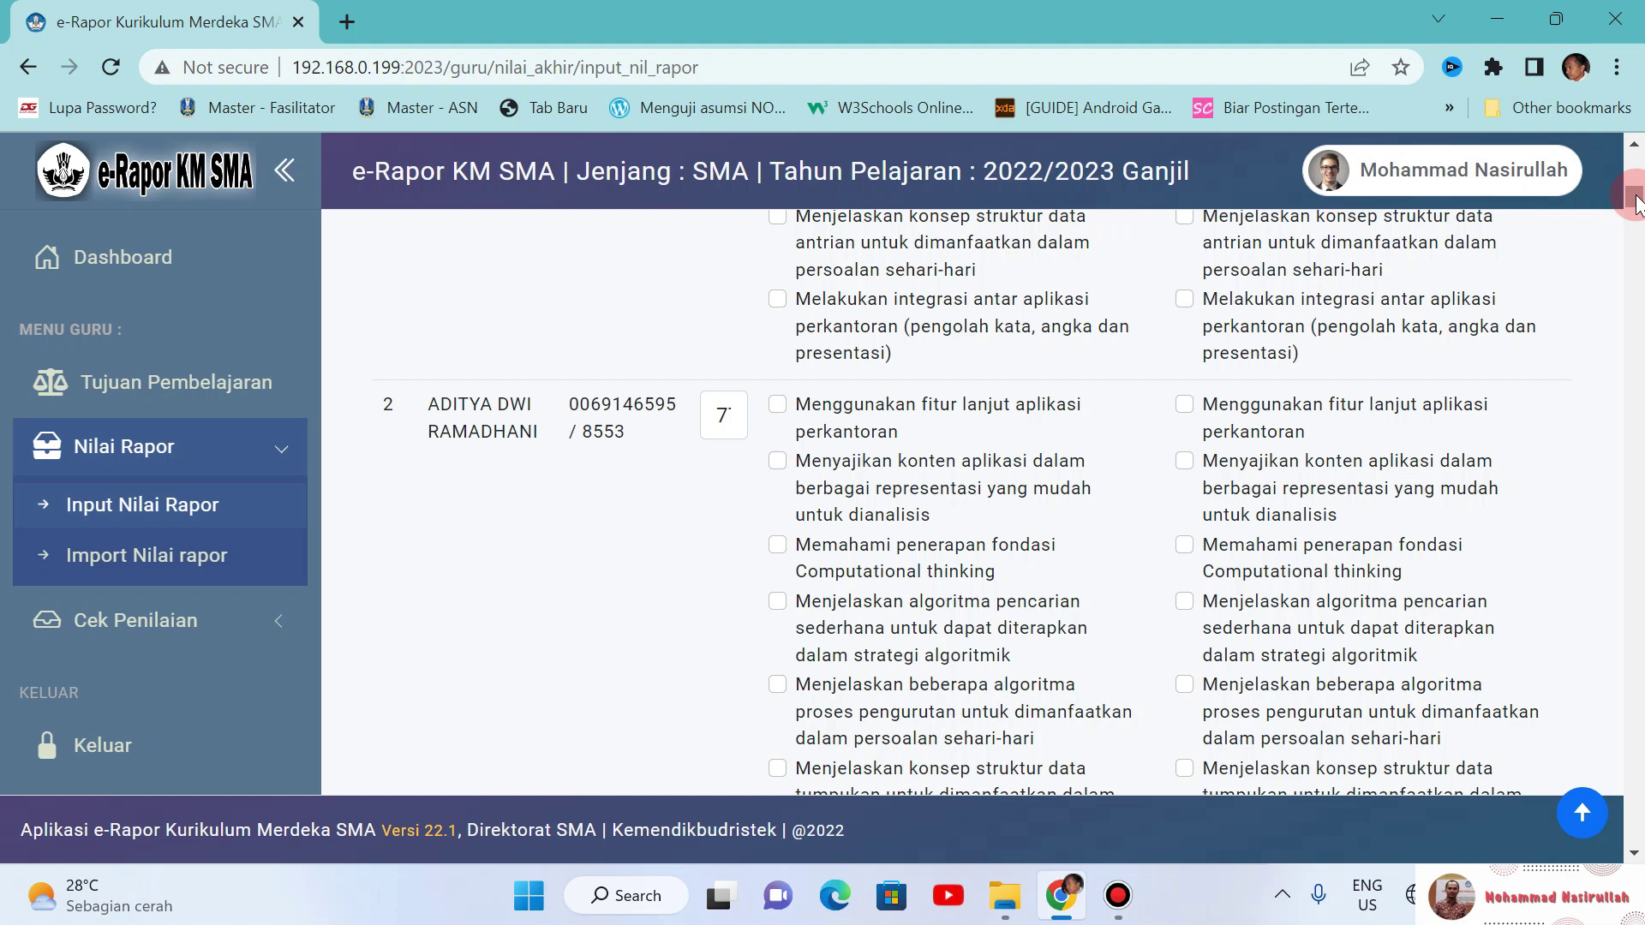
{"action": "left_click_drag", "start_coordinate": [1636, 201], "coordinate": [1635, 152]}
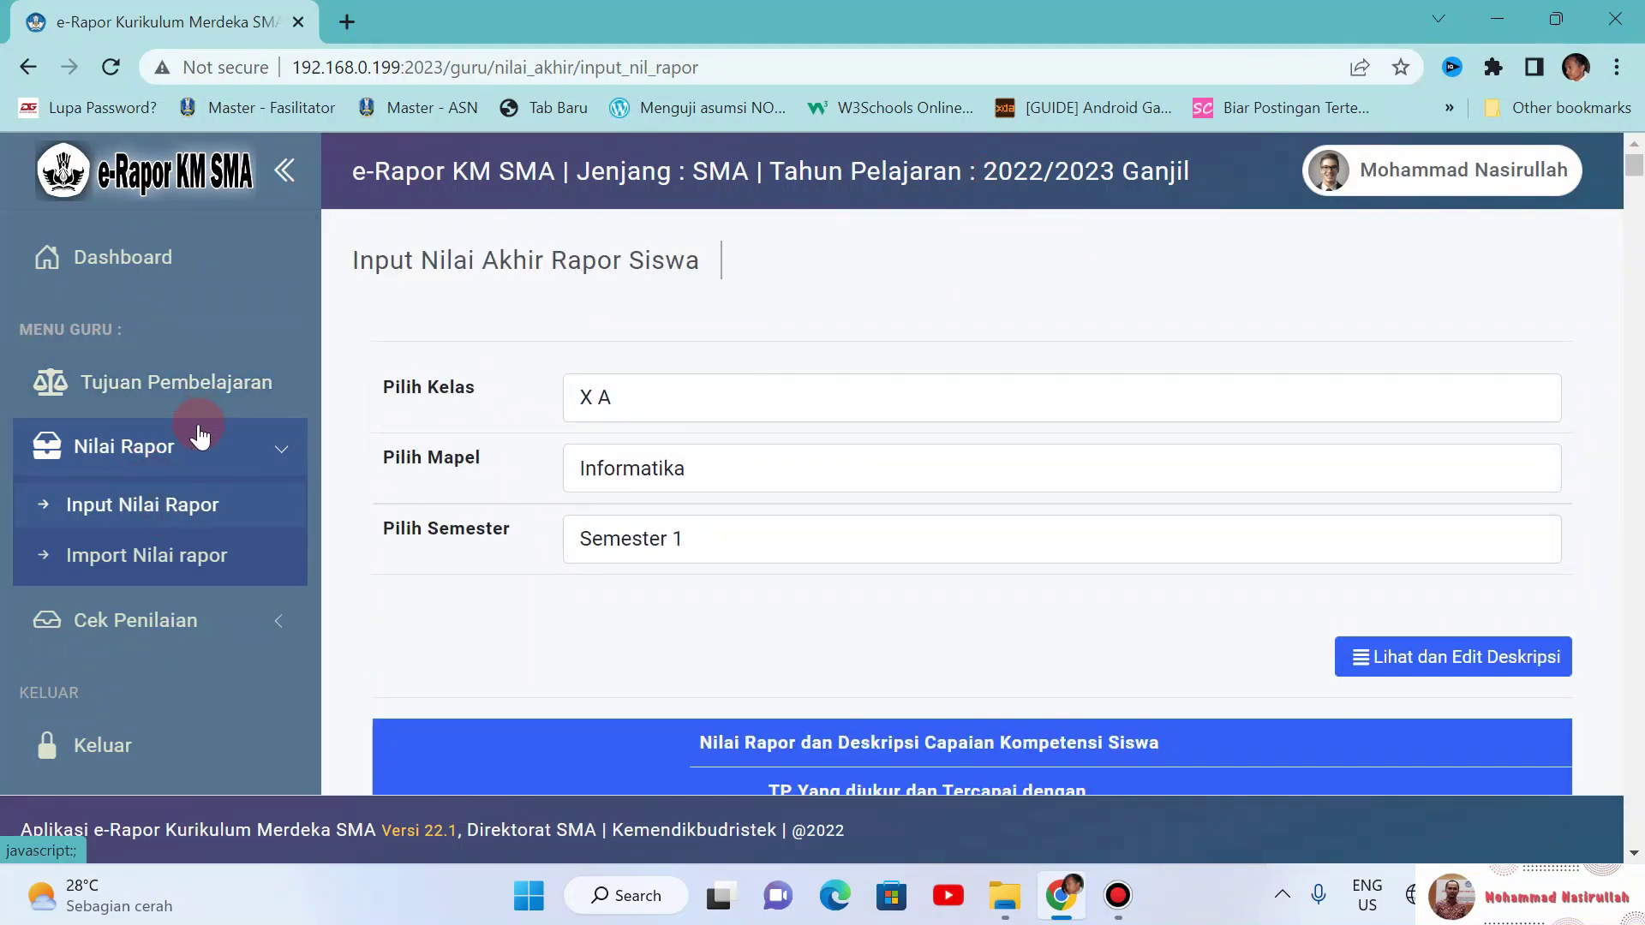
Step: Open the report grade import page and select class X A, subject Informatika and Semester 1
{"action": "left_click", "coordinate": [184, 561]}
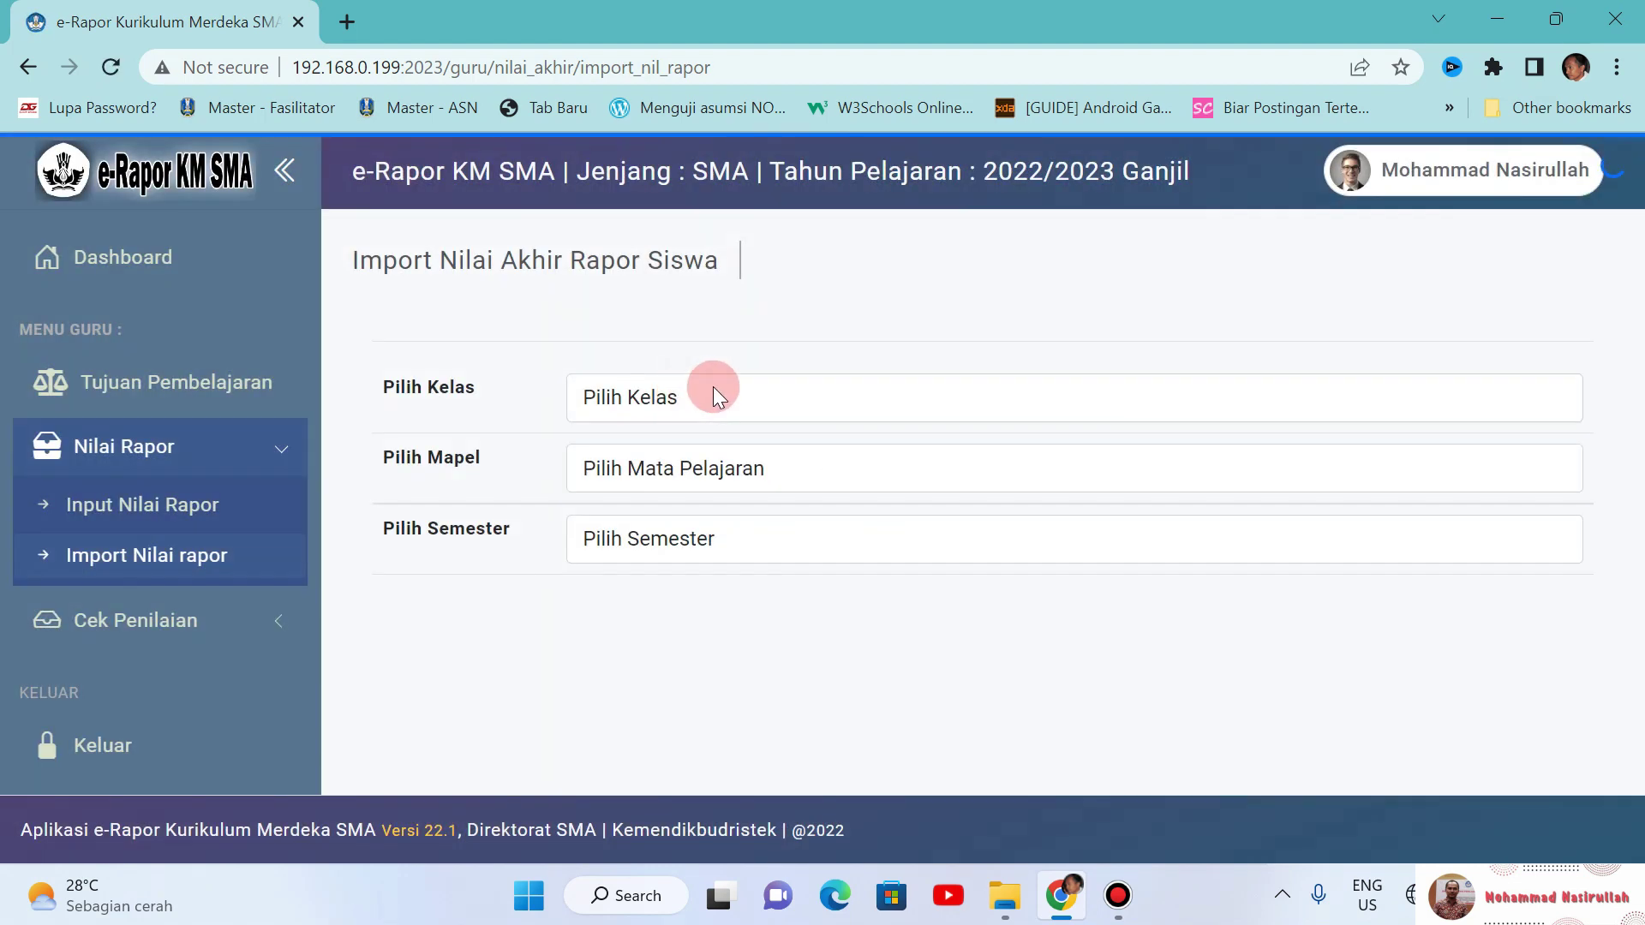
{"action": "left_click", "coordinate": [713, 387]}
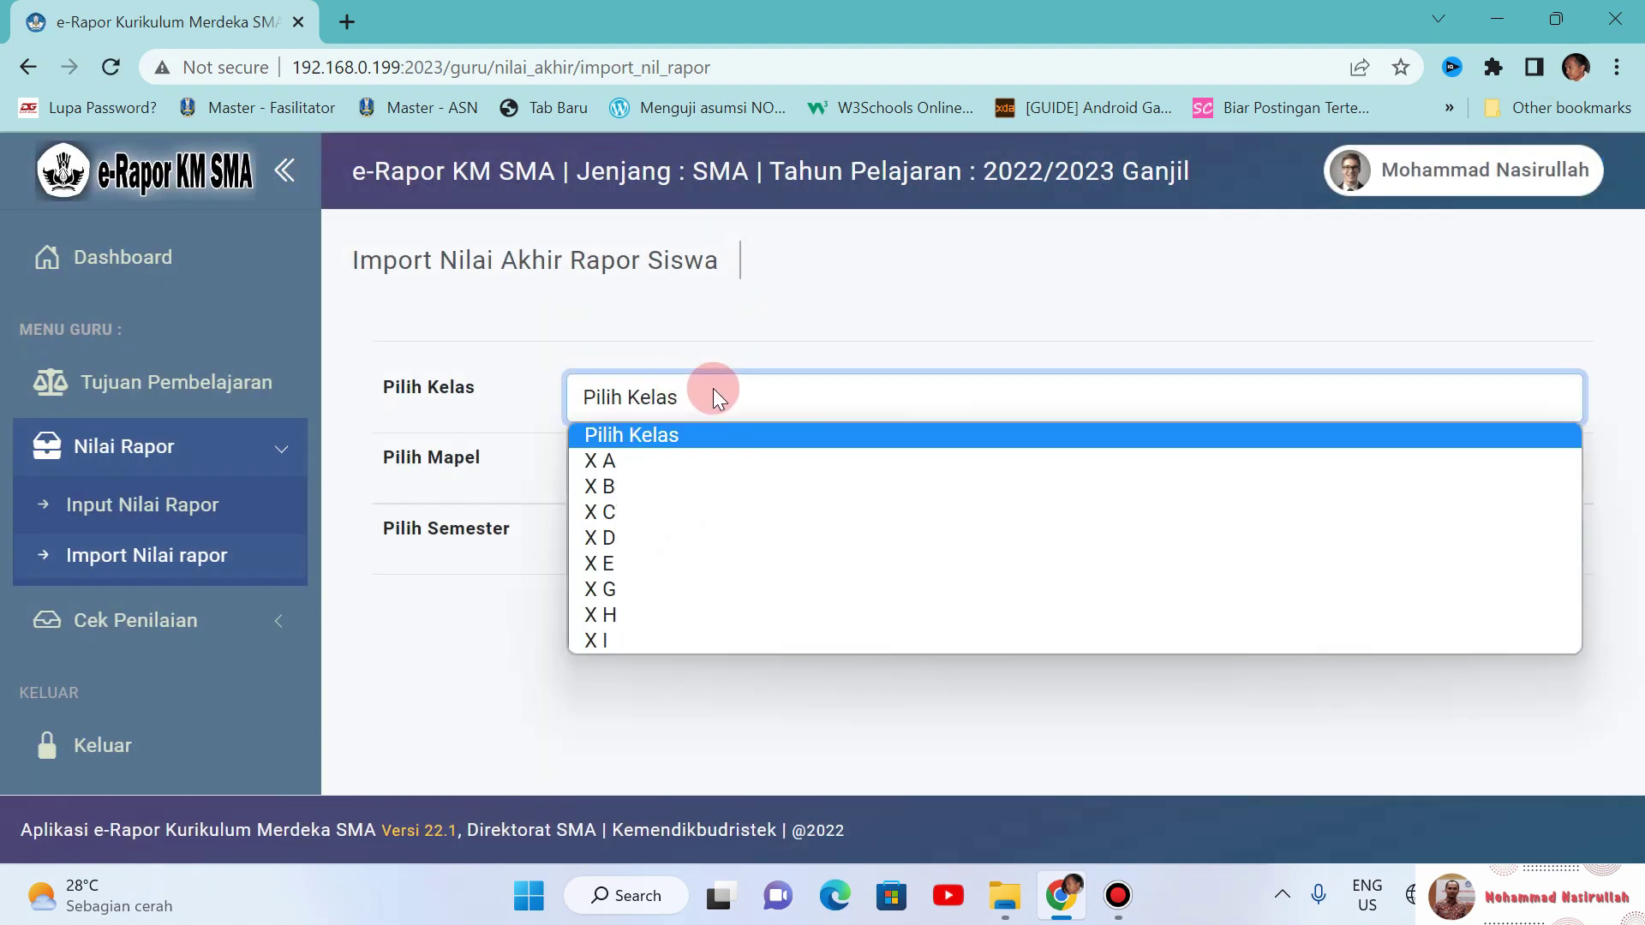
{"action": "left_click", "coordinate": [671, 461]}
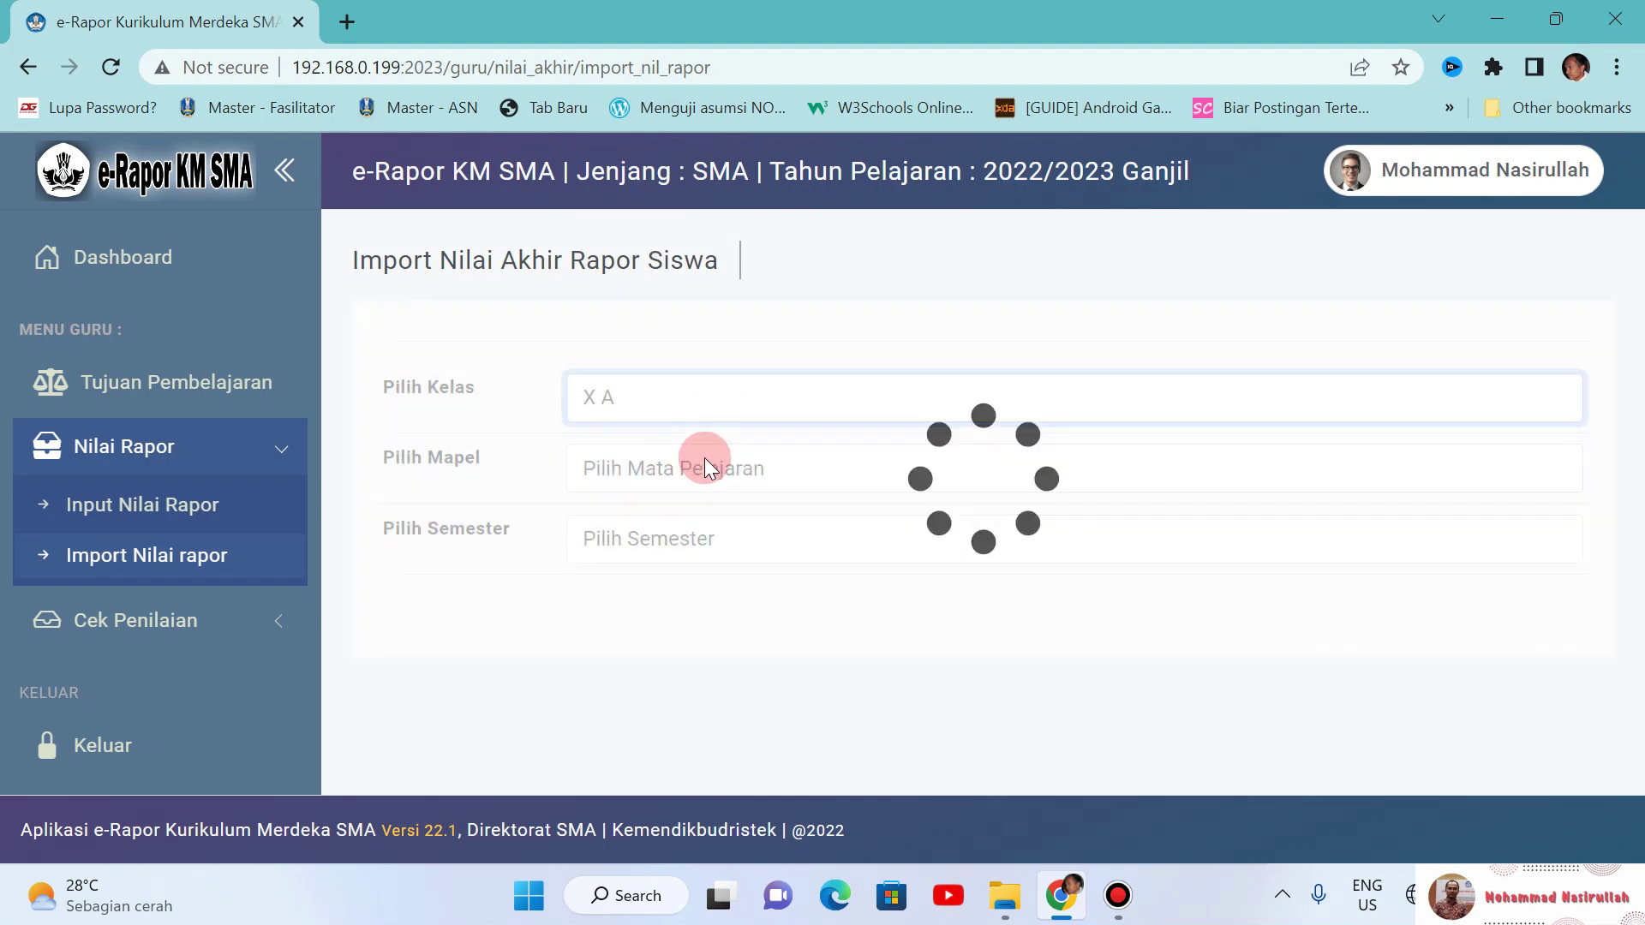
{"action": "left_click", "coordinate": [723, 458]}
{"action": "left_click", "coordinate": [700, 529]}
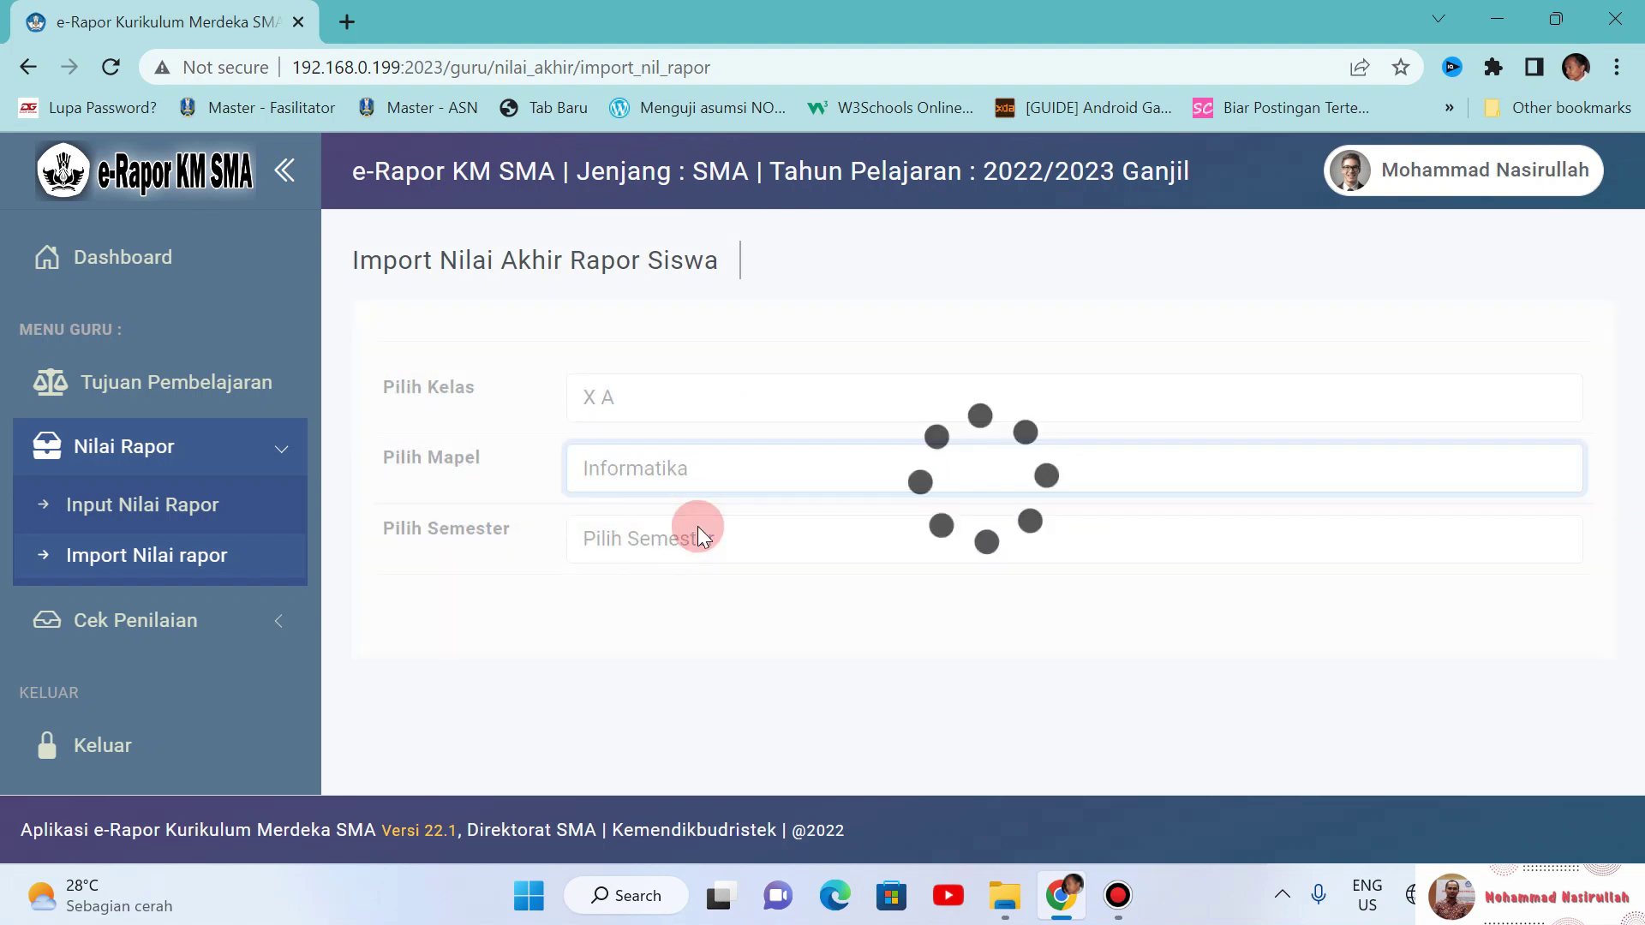
{"action": "left_click", "coordinate": [703, 540]}
{"action": "left_click", "coordinate": [689, 600]}
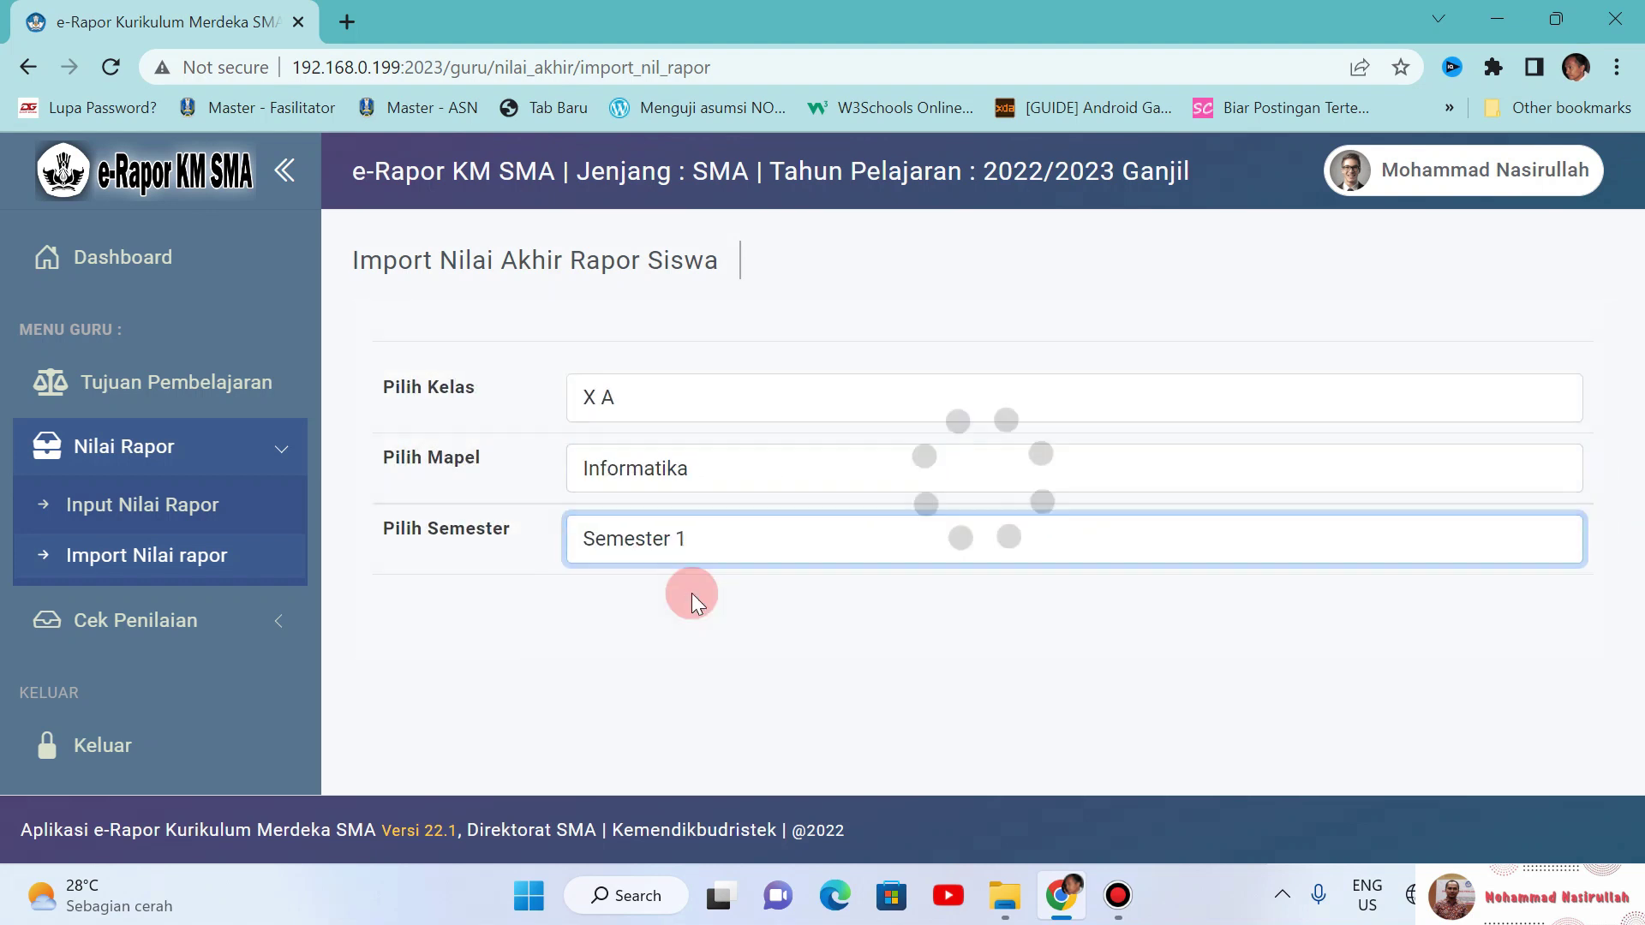
{"action": "scroll", "coordinate": [1638, 310], "scroll_direction": "down", "scroll_amount": 2}
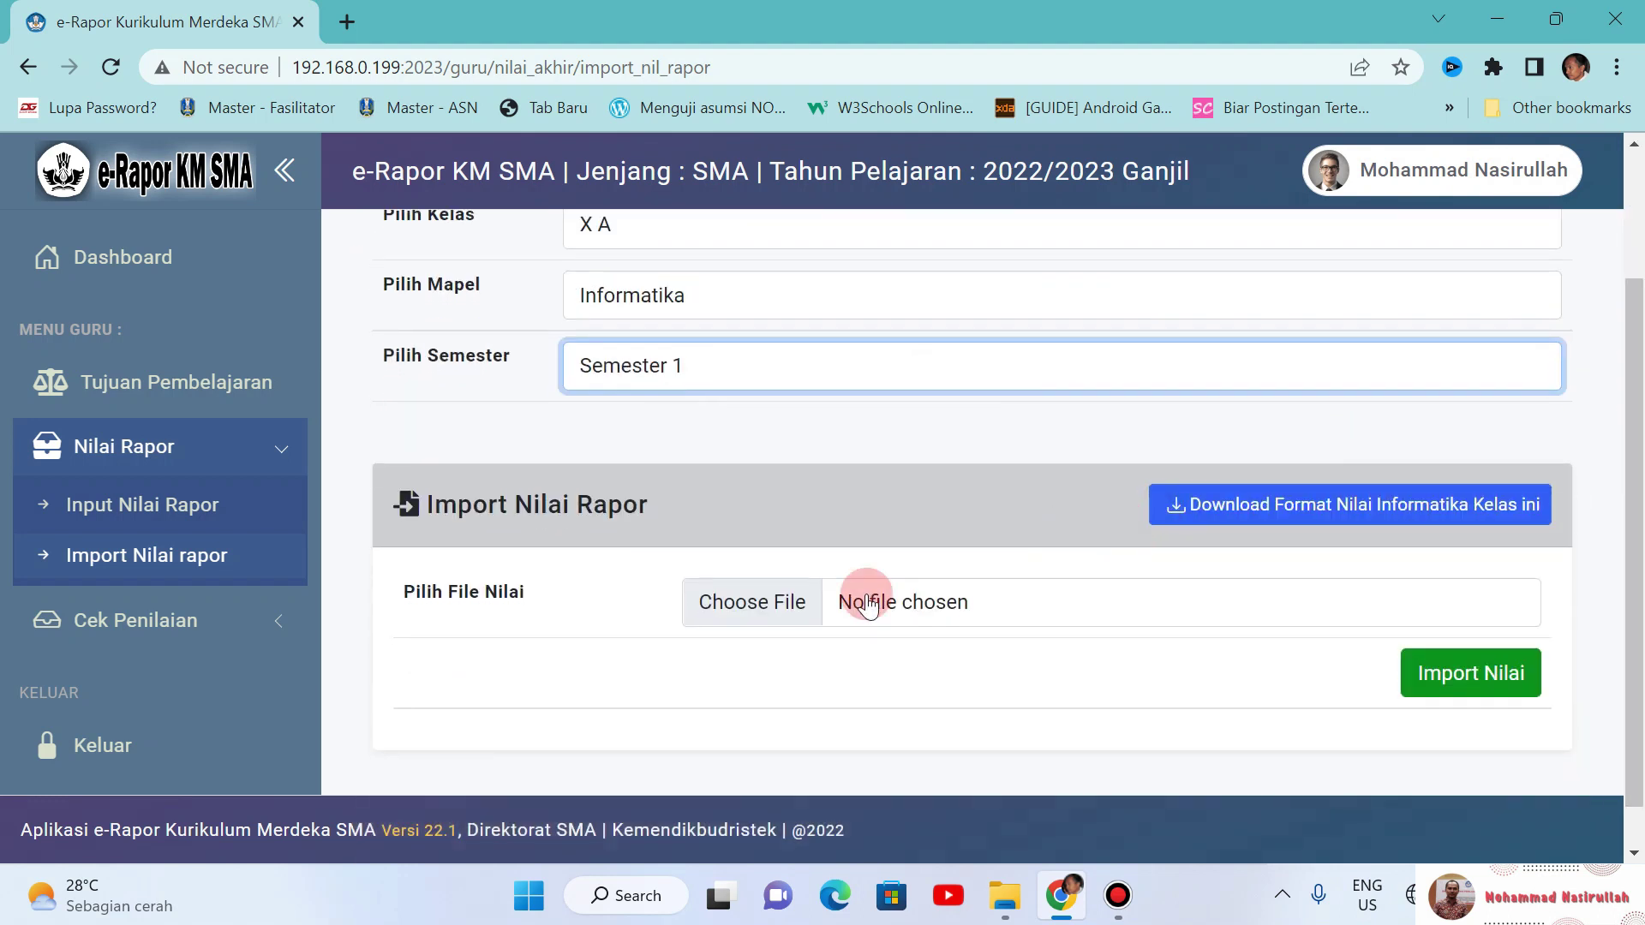
{"action": "left_click", "coordinate": [1282, 507]}
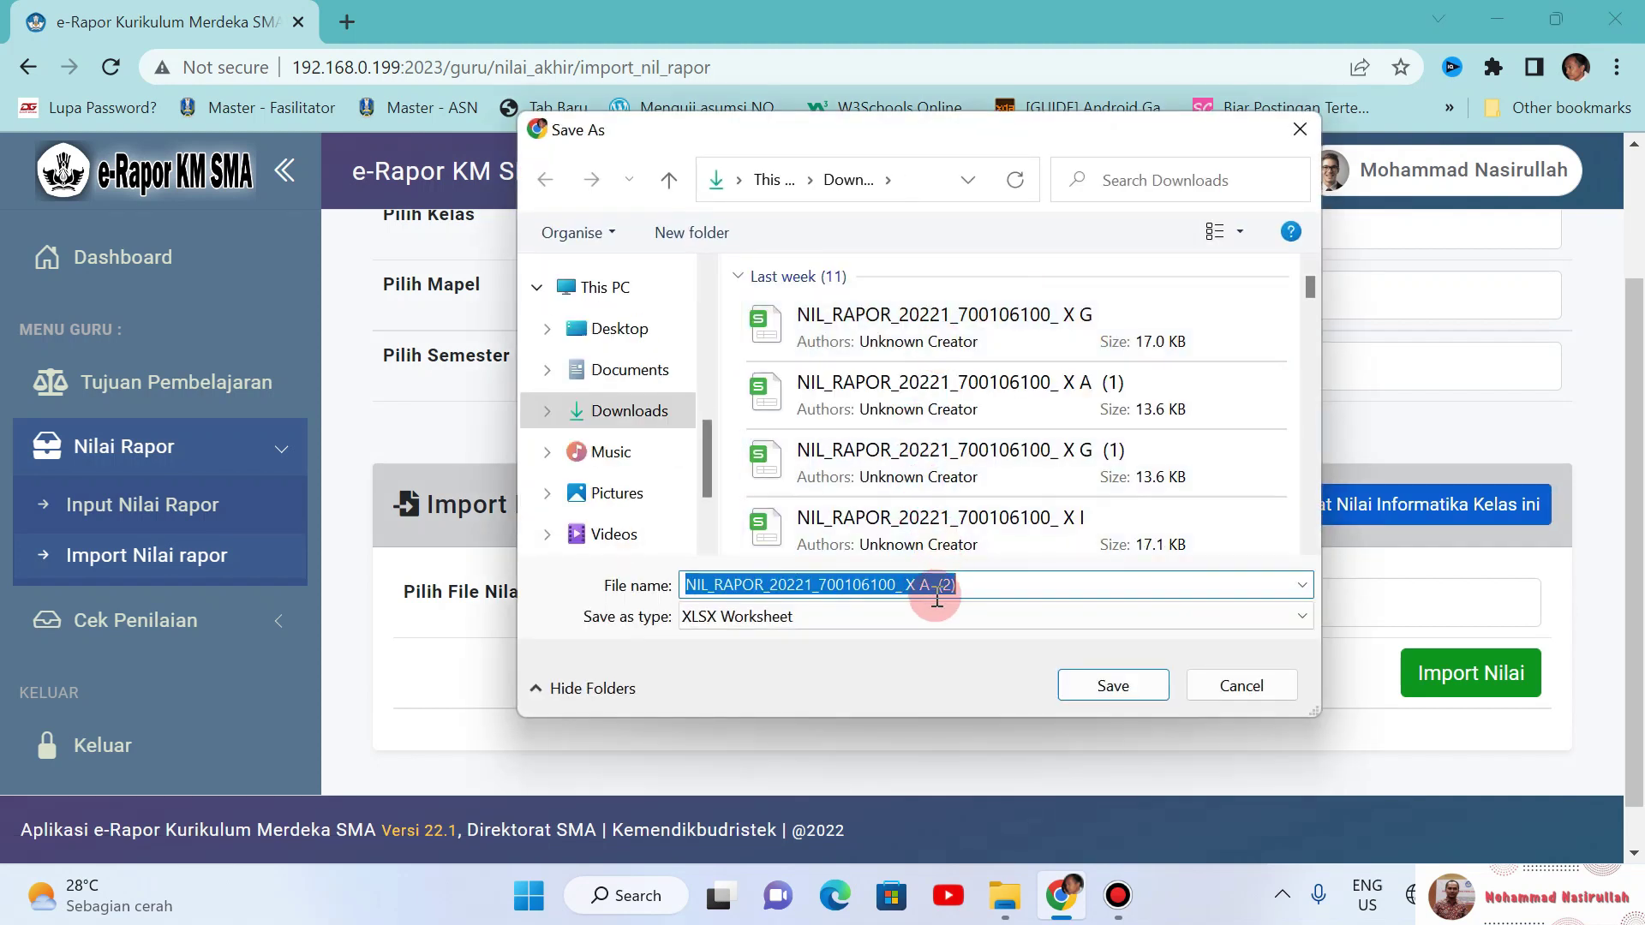
{"action": "left_click", "coordinate": [1249, 690]}
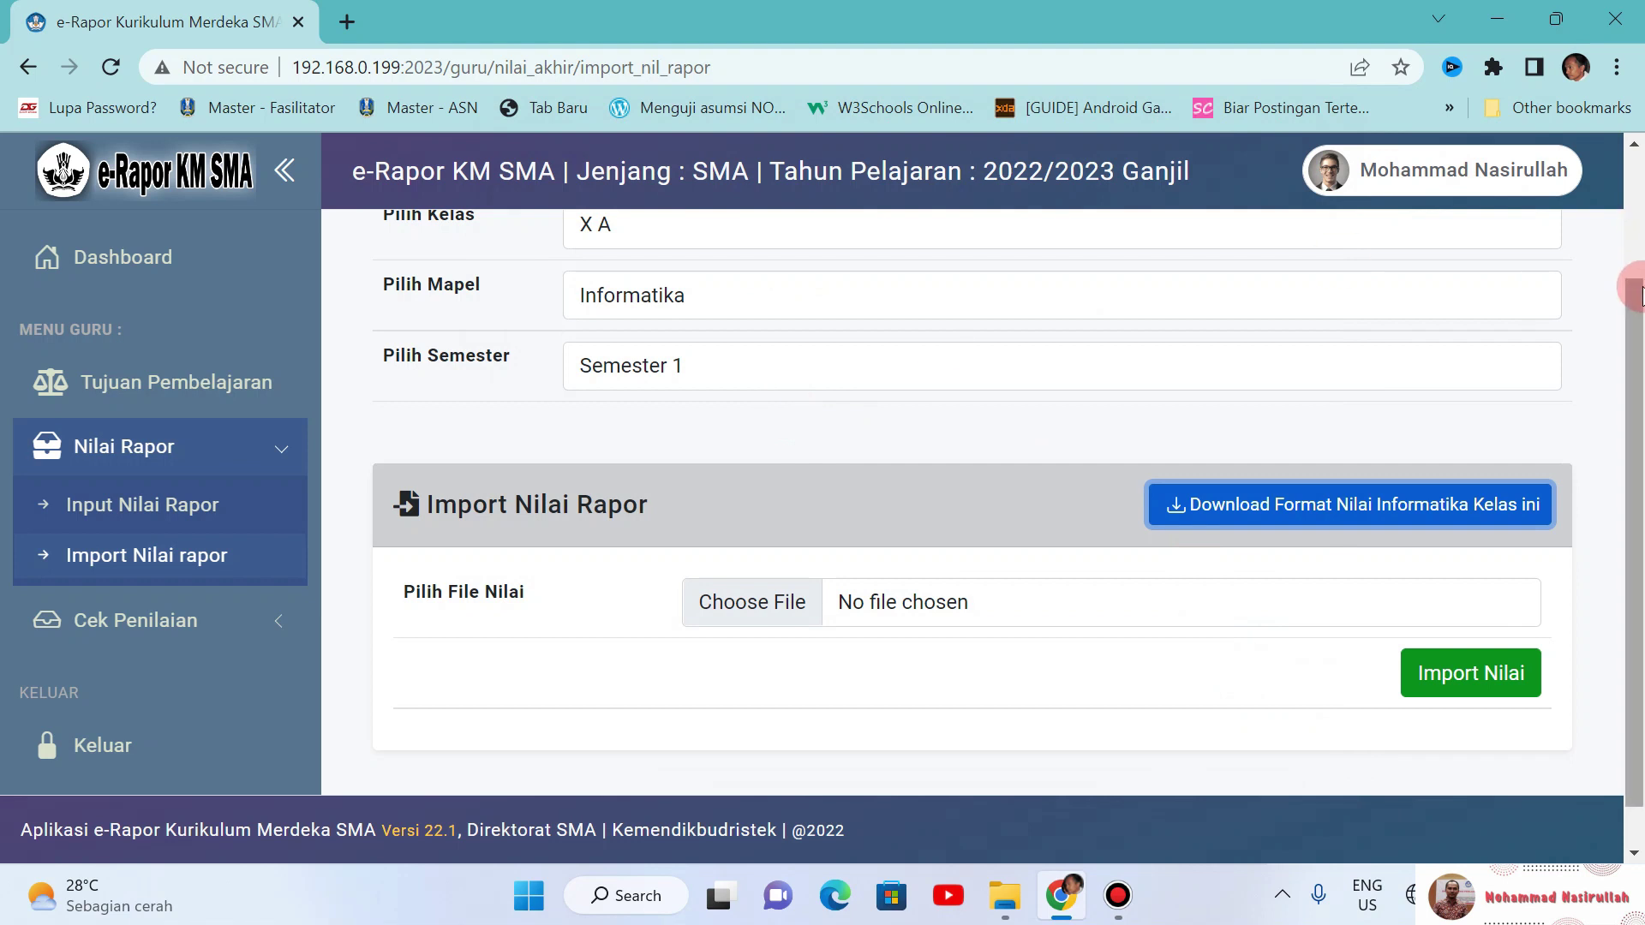
{"action": "scroll", "coordinate": [1635, 514], "scroll_direction": "up", "scroll_amount": 2}
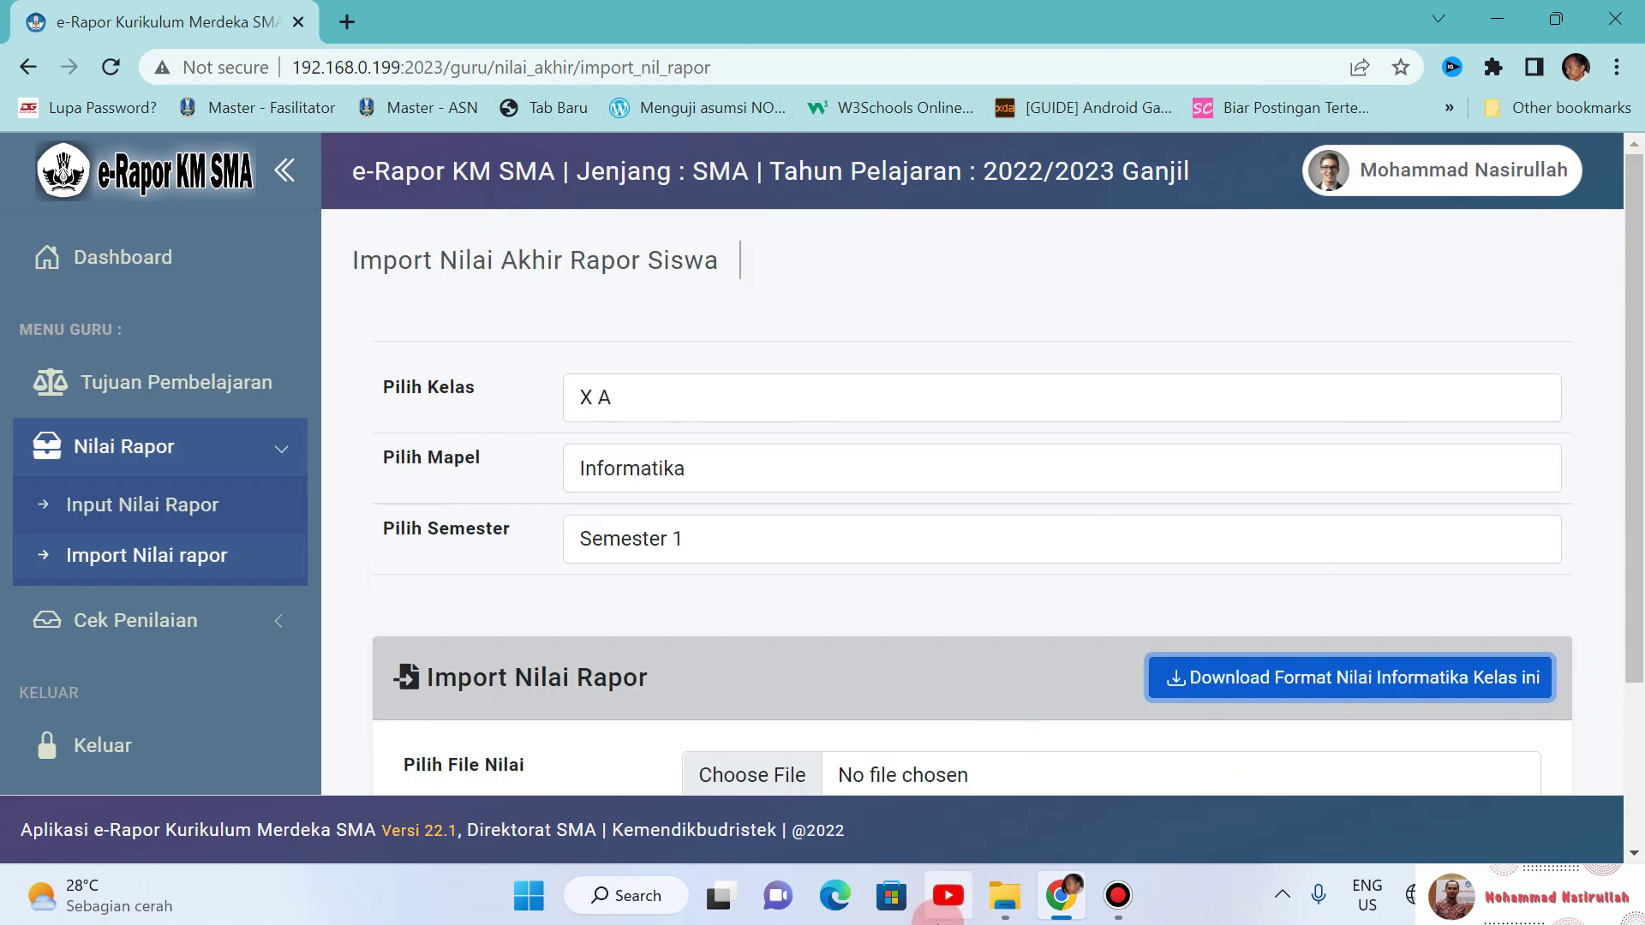
Step: Switch to File Explorer, open the workbook NIL_RAPOR_20221_700106100_ X A (1) from Downloads, and select its first Capaian Tertinggi cell
{"action": "left_click", "coordinate": [1007, 909]}
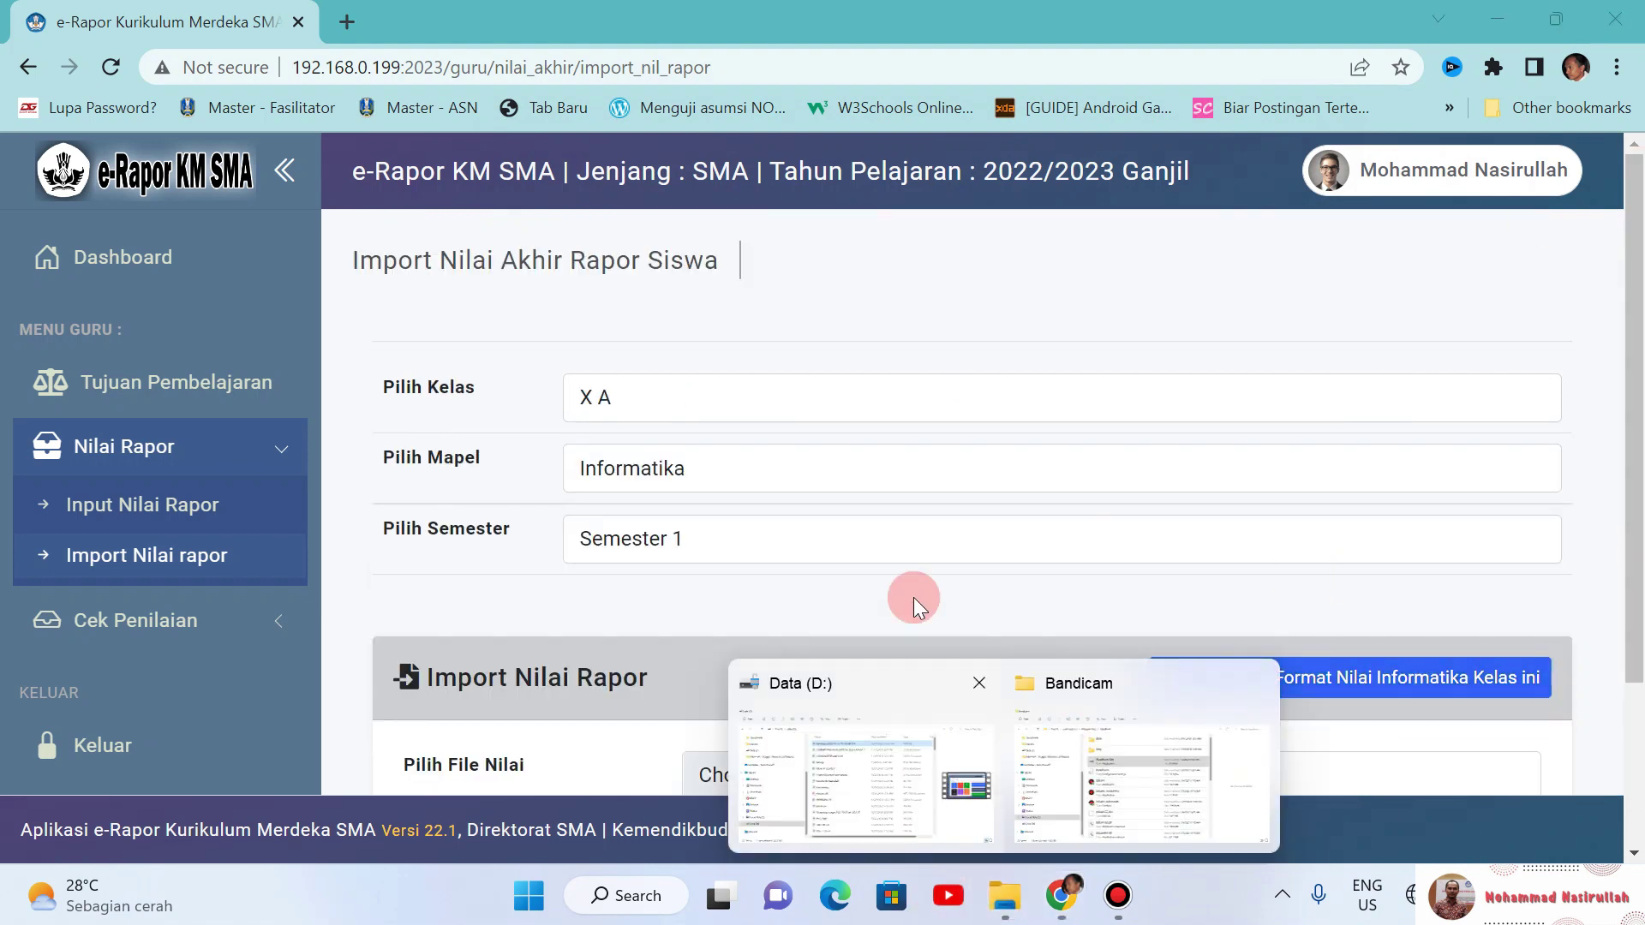
{"action": "left_click", "coordinate": [1154, 802]}
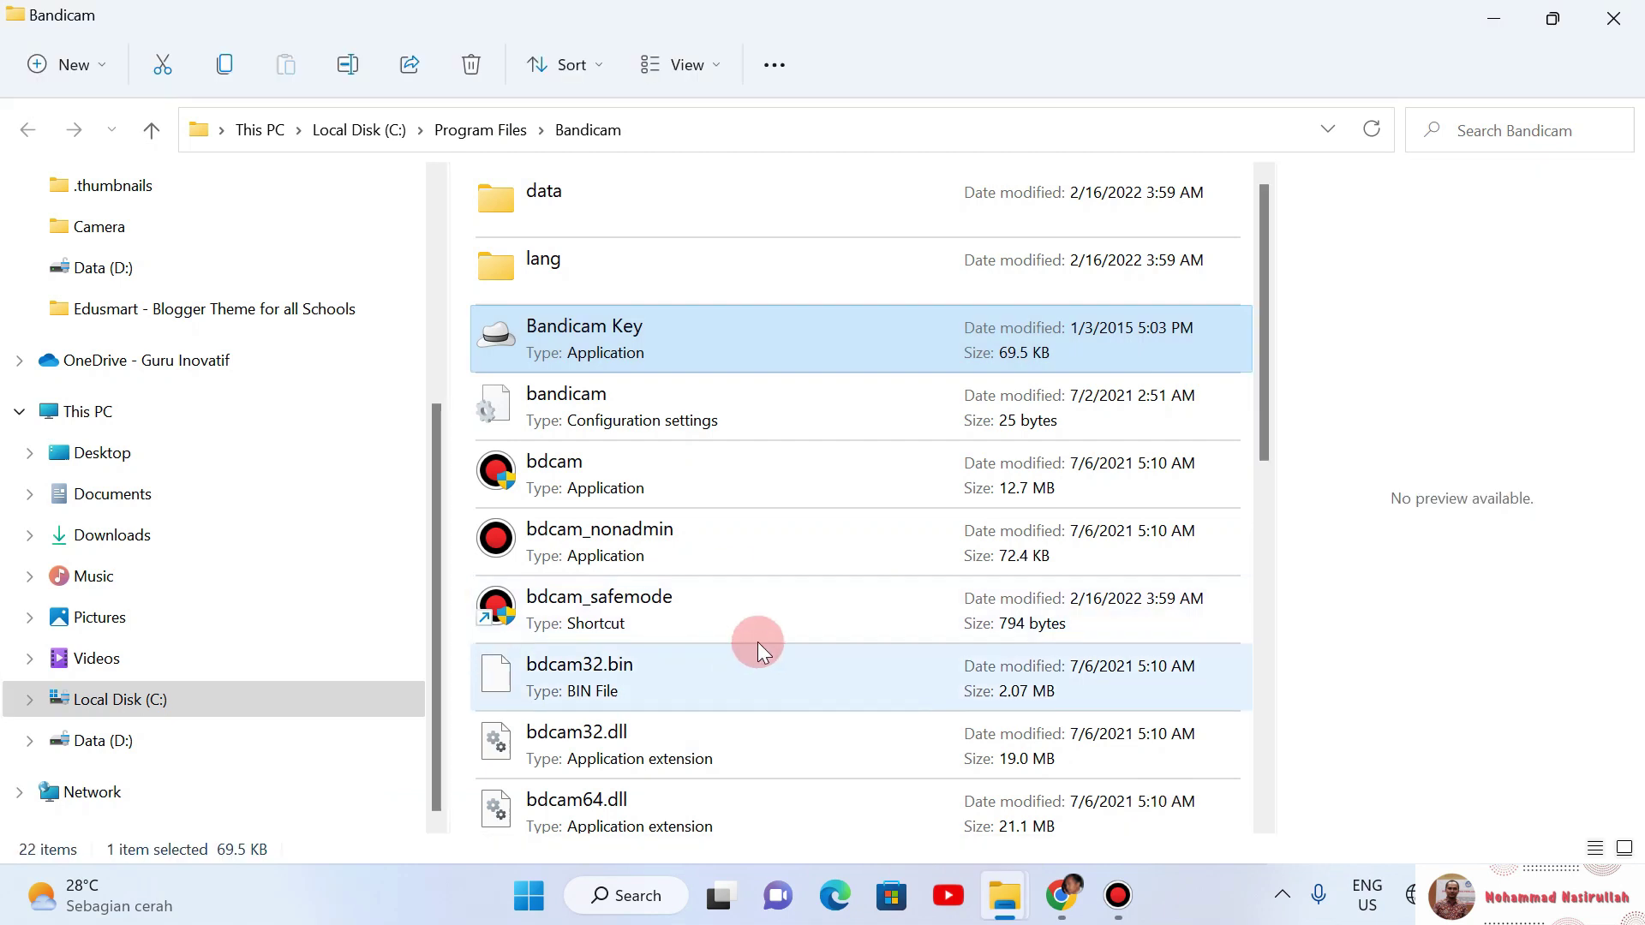
{"action": "left_click", "coordinate": [1005, 895]}
{"action": "left_click", "coordinate": [848, 742]}
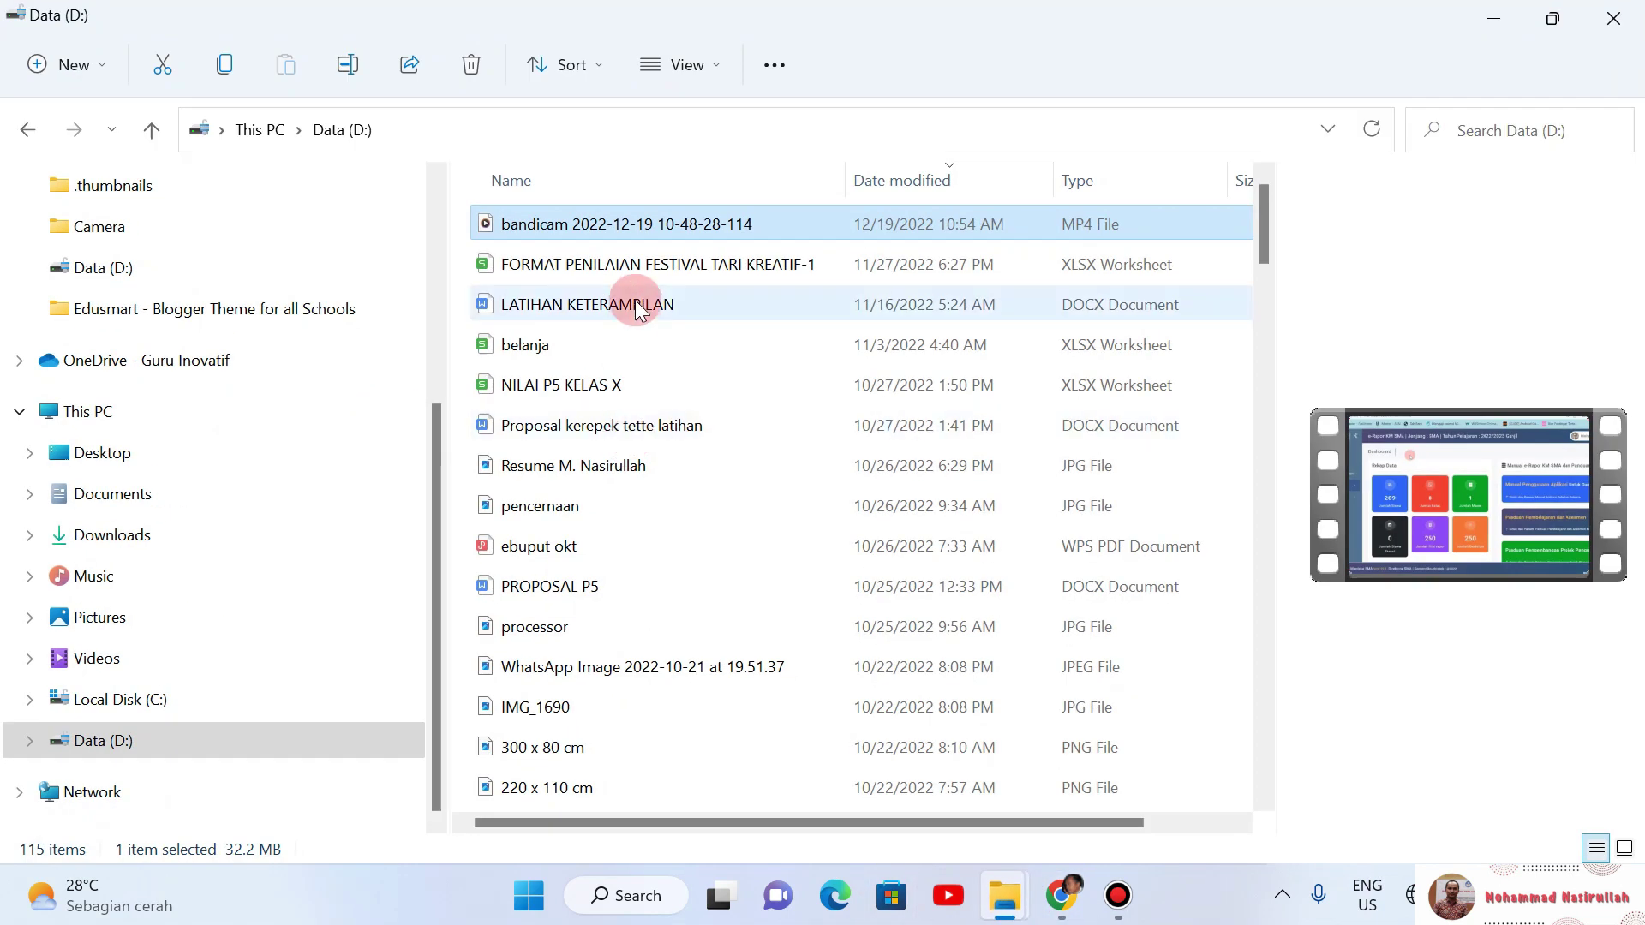
{"action": "left_click", "coordinate": [154, 526]}
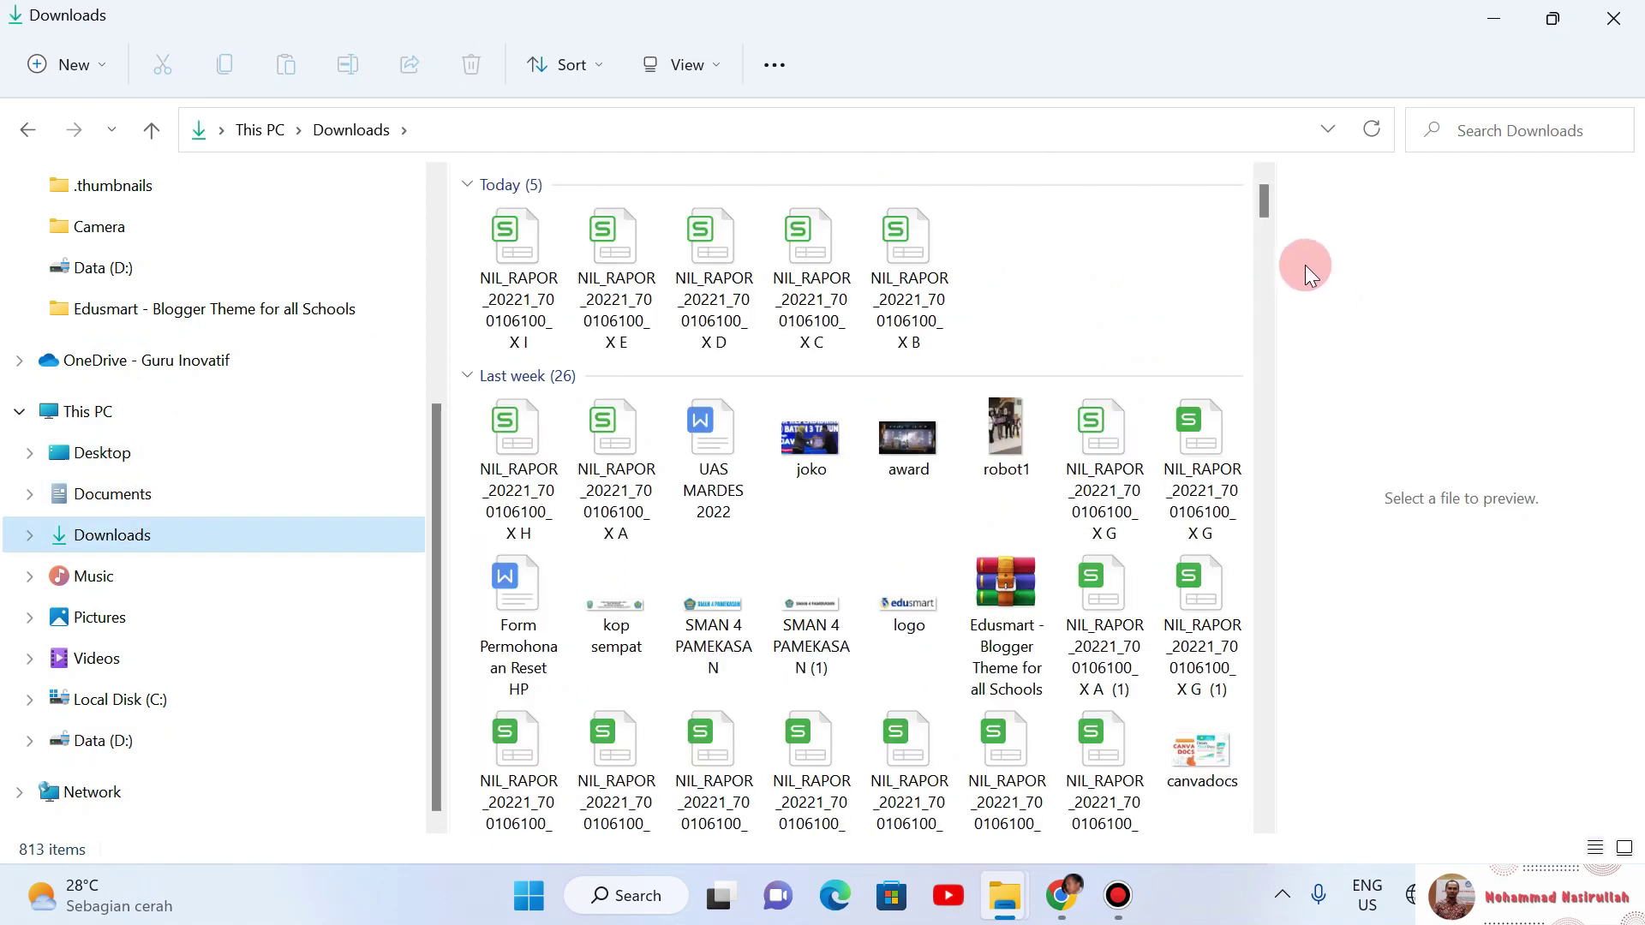
{"action": "left_click_drag", "start_coordinate": [1259, 221], "coordinate": [1266, 211]}
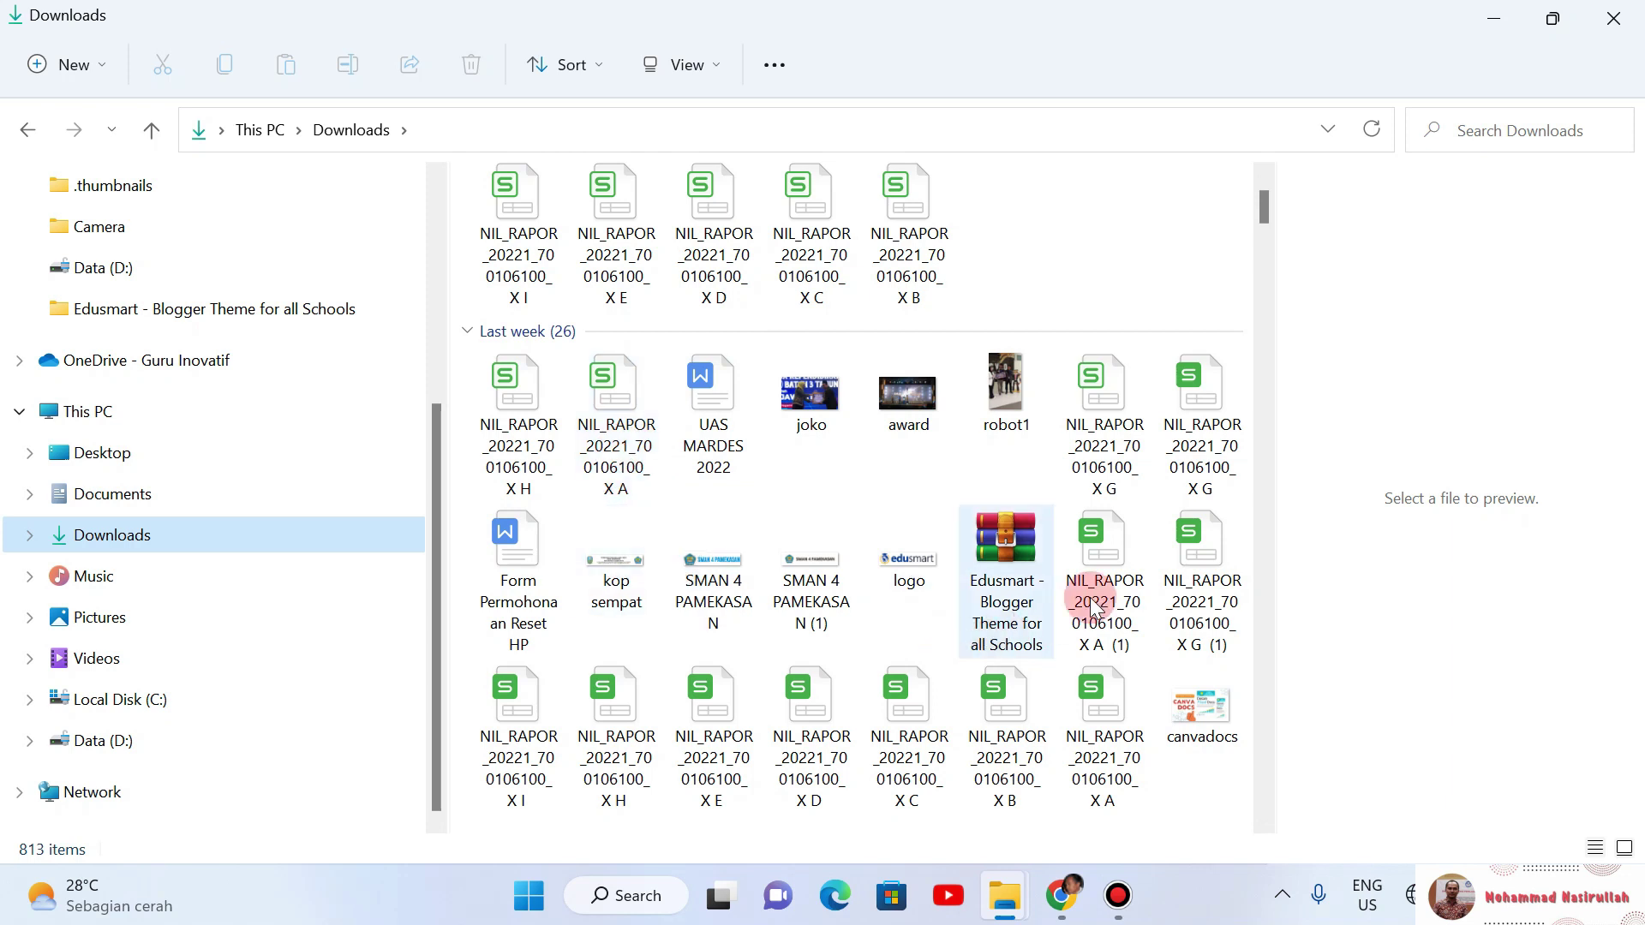
{"action": "left_click", "coordinate": [1144, 586]}
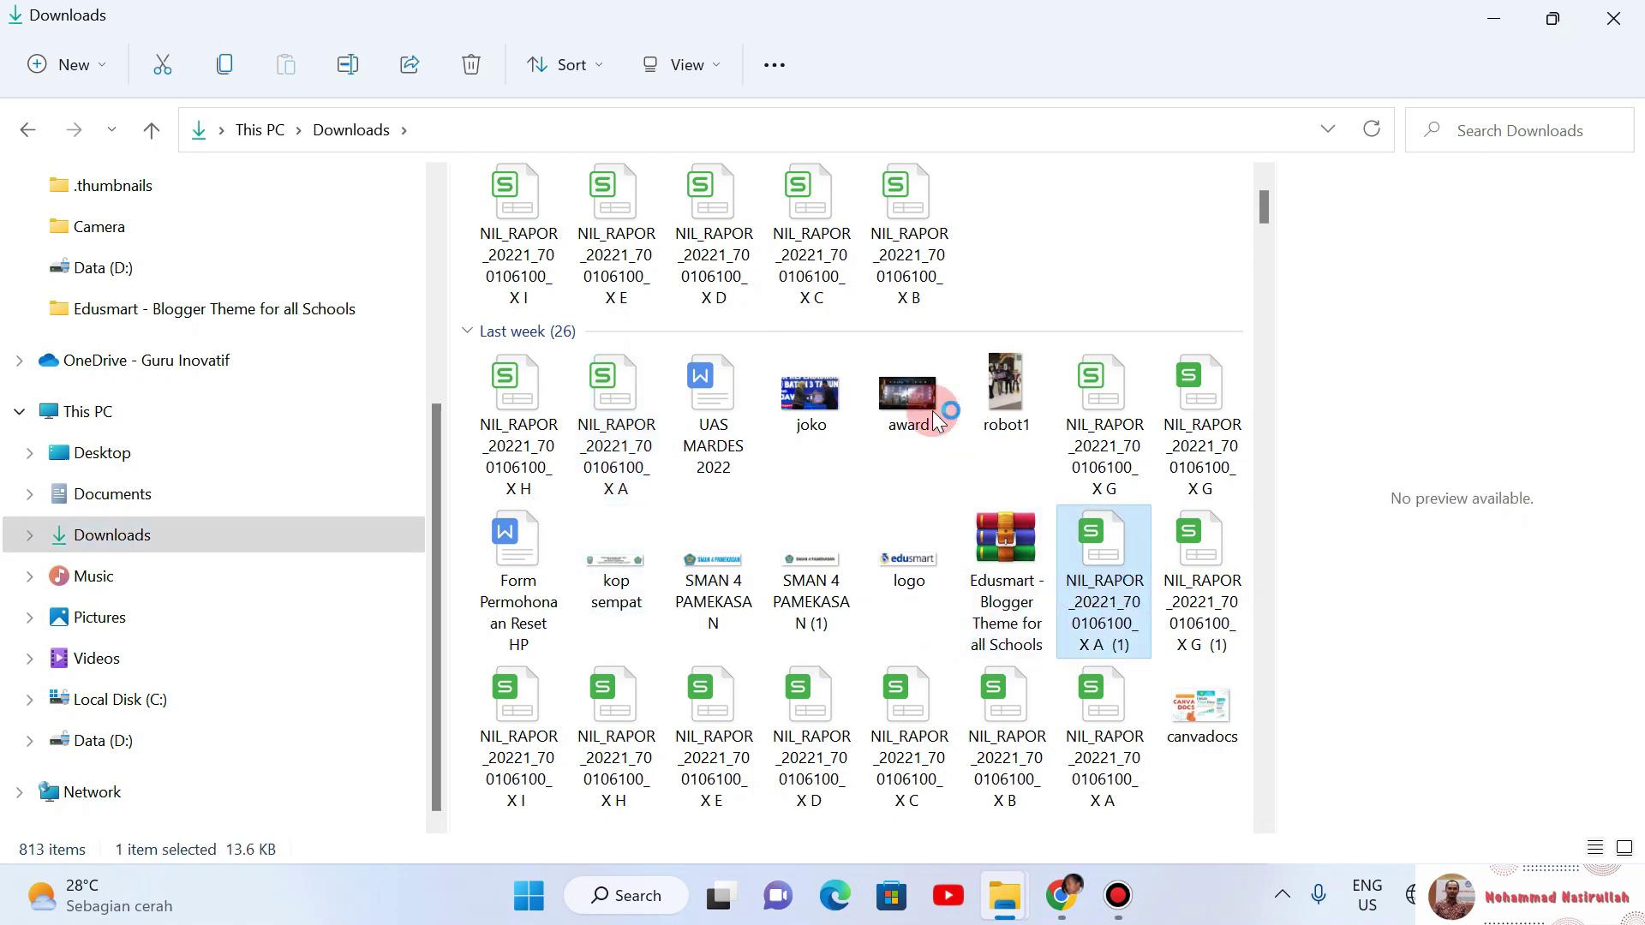
{"action": "key", "text": "Return"}
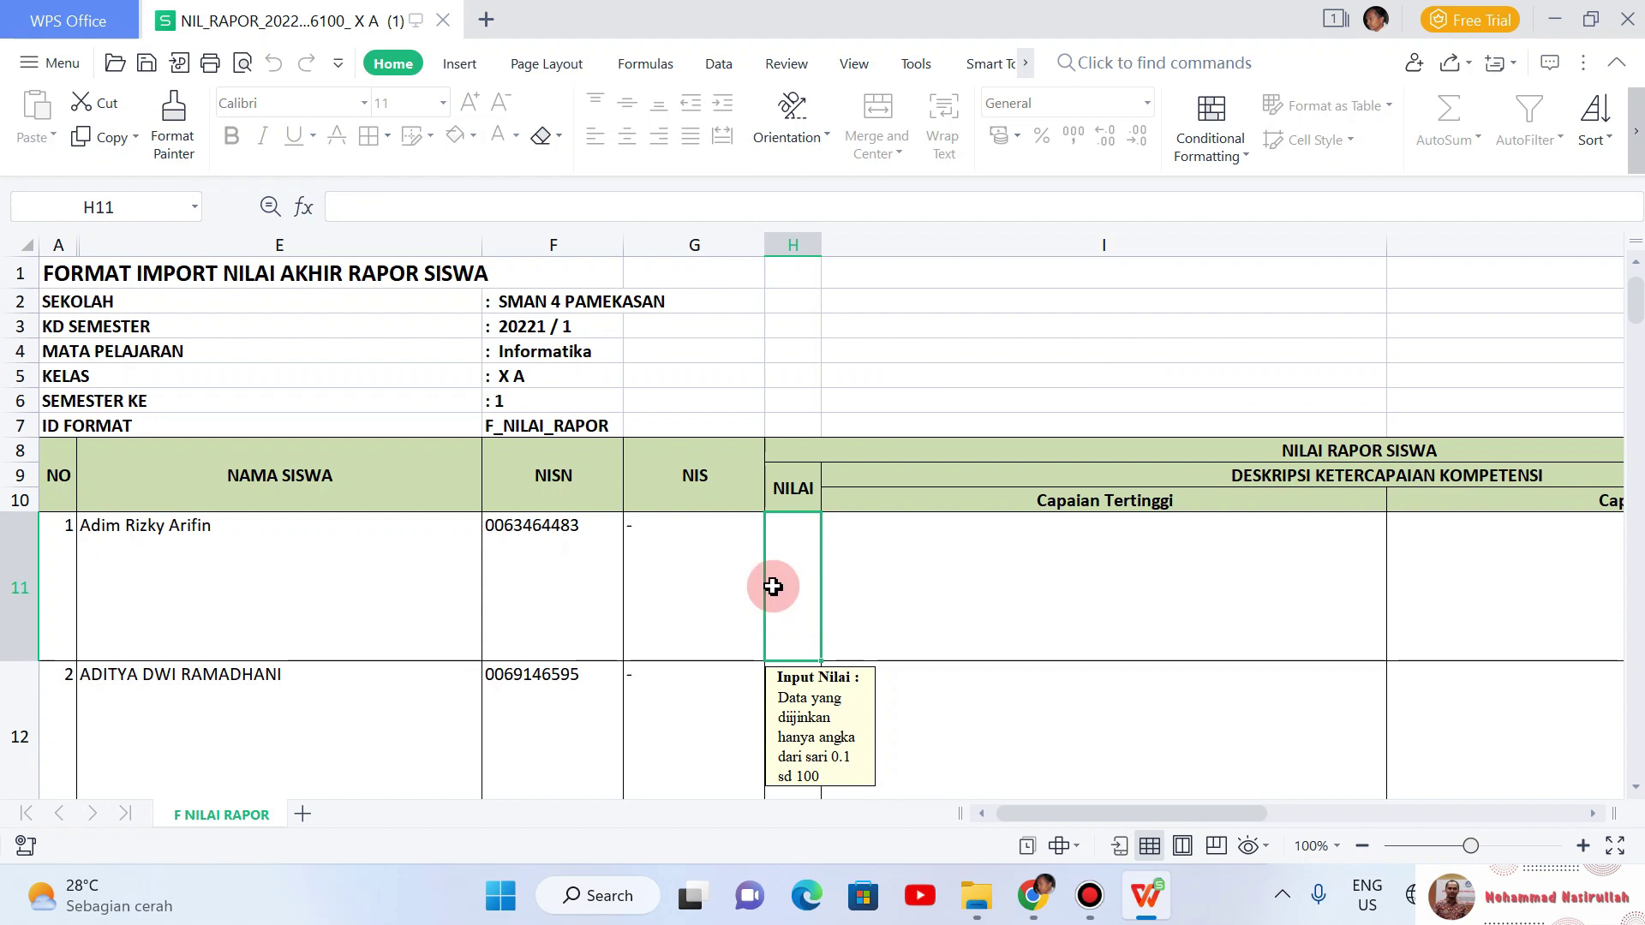
{"action": "left_click", "coordinate": [958, 584]}
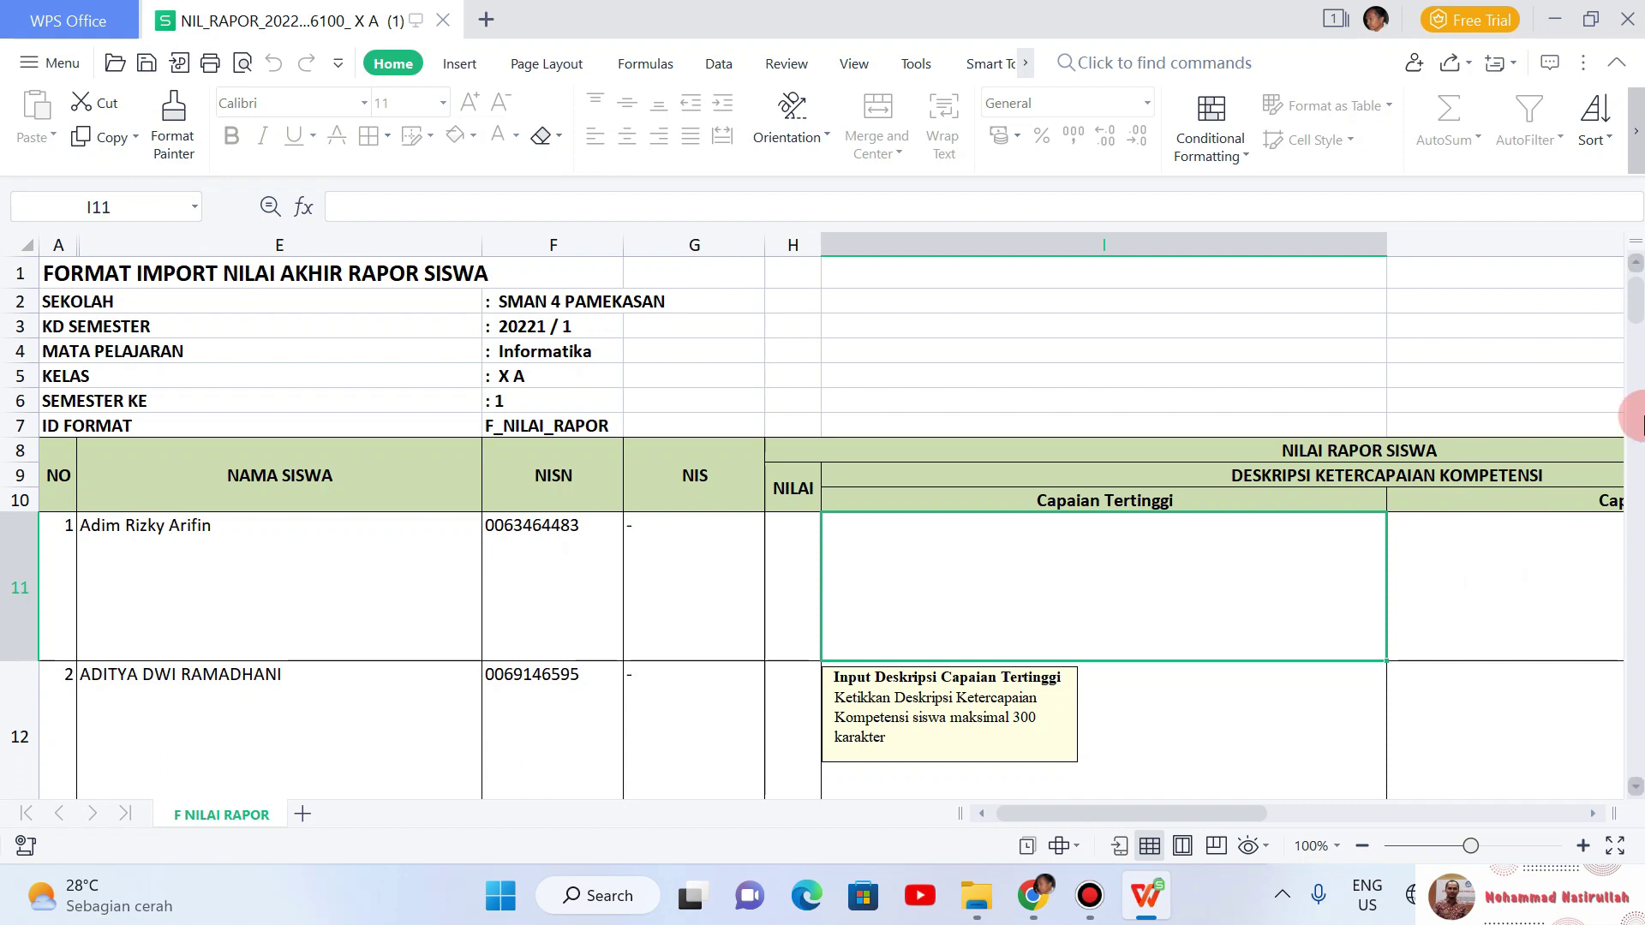
{"action": "scroll", "coordinate": [1471, 306], "scroll_direction": "down", "scroll_amount": 1}
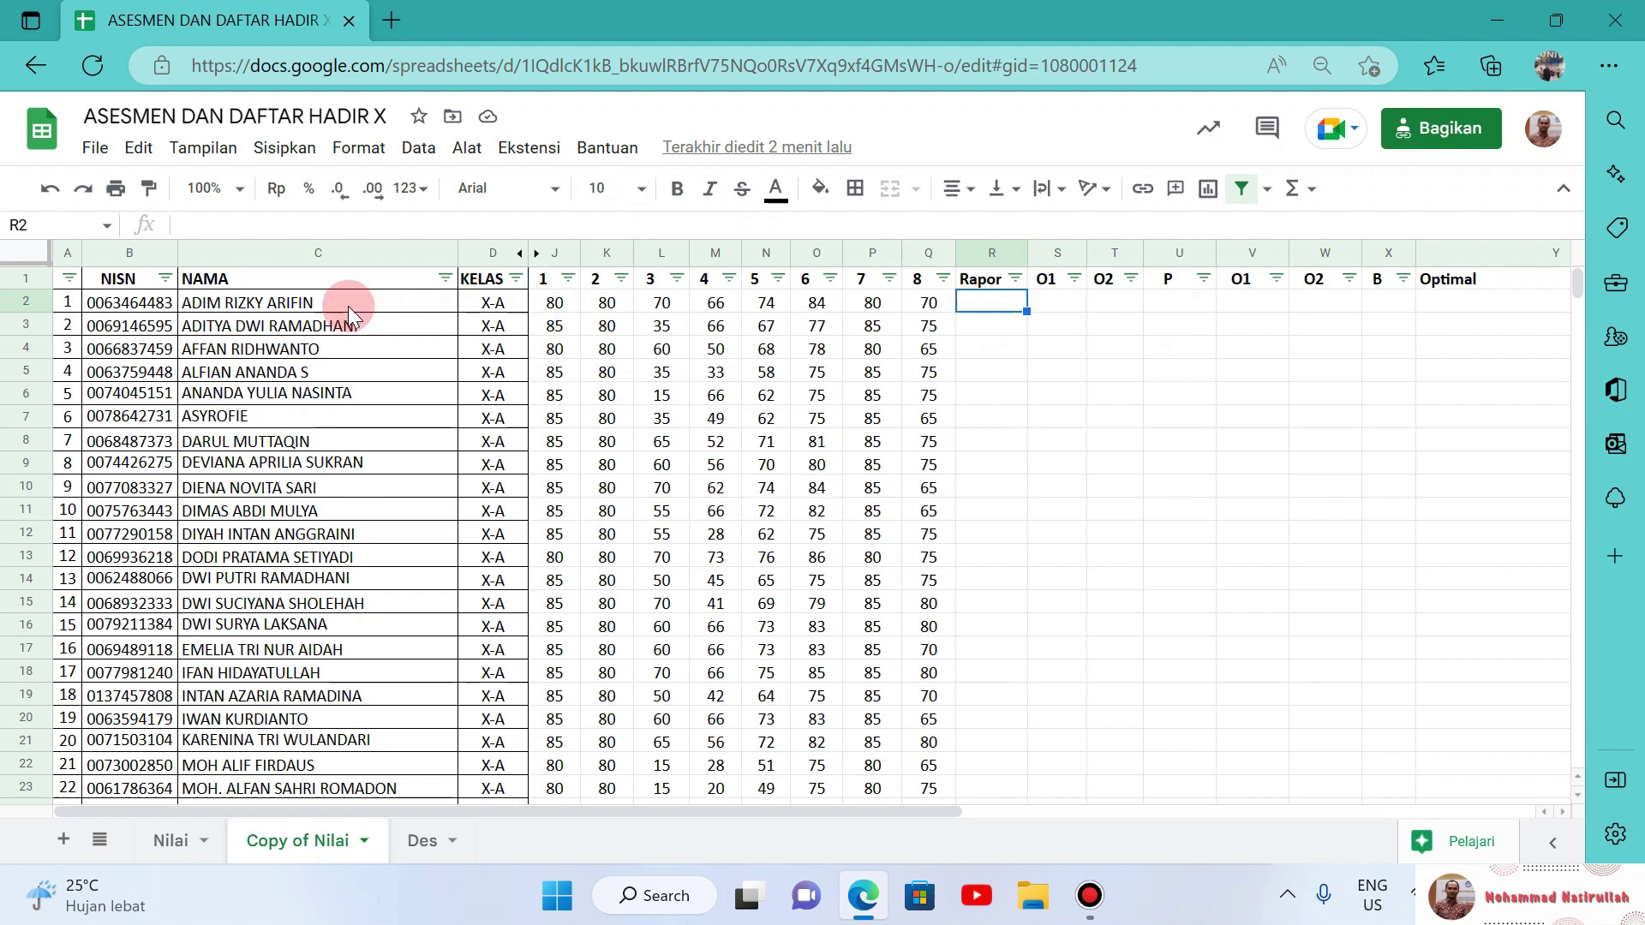
Step: In the Google Sheets file ASESMEN DAN DAFTAR HADIR X, examine the student and class list on Copy of Nilai down to its end
{"action": "left_click", "coordinate": [484, 307]}
{"action": "key", "text": "Down"}
{"action": "key", "text": "Down"}
{"action": "key", "text": "Down"}
{"action": "key", "text": "Down"}
{"action": "key", "text": "Down"}
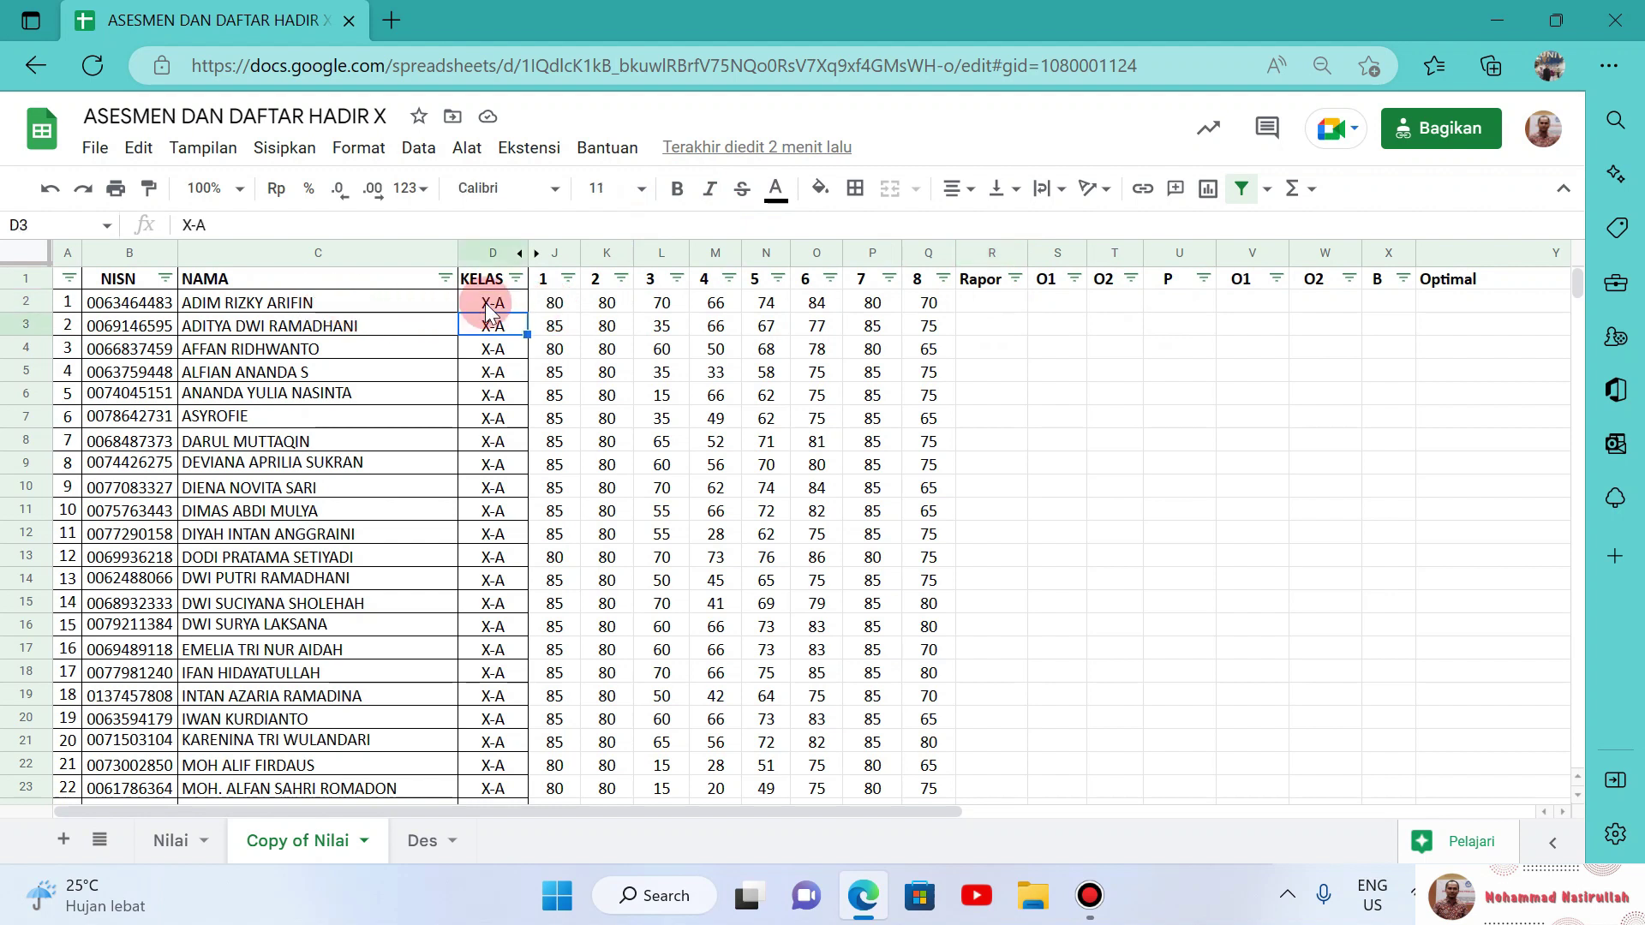
{"action": "key", "text": "ctrl+Down"}
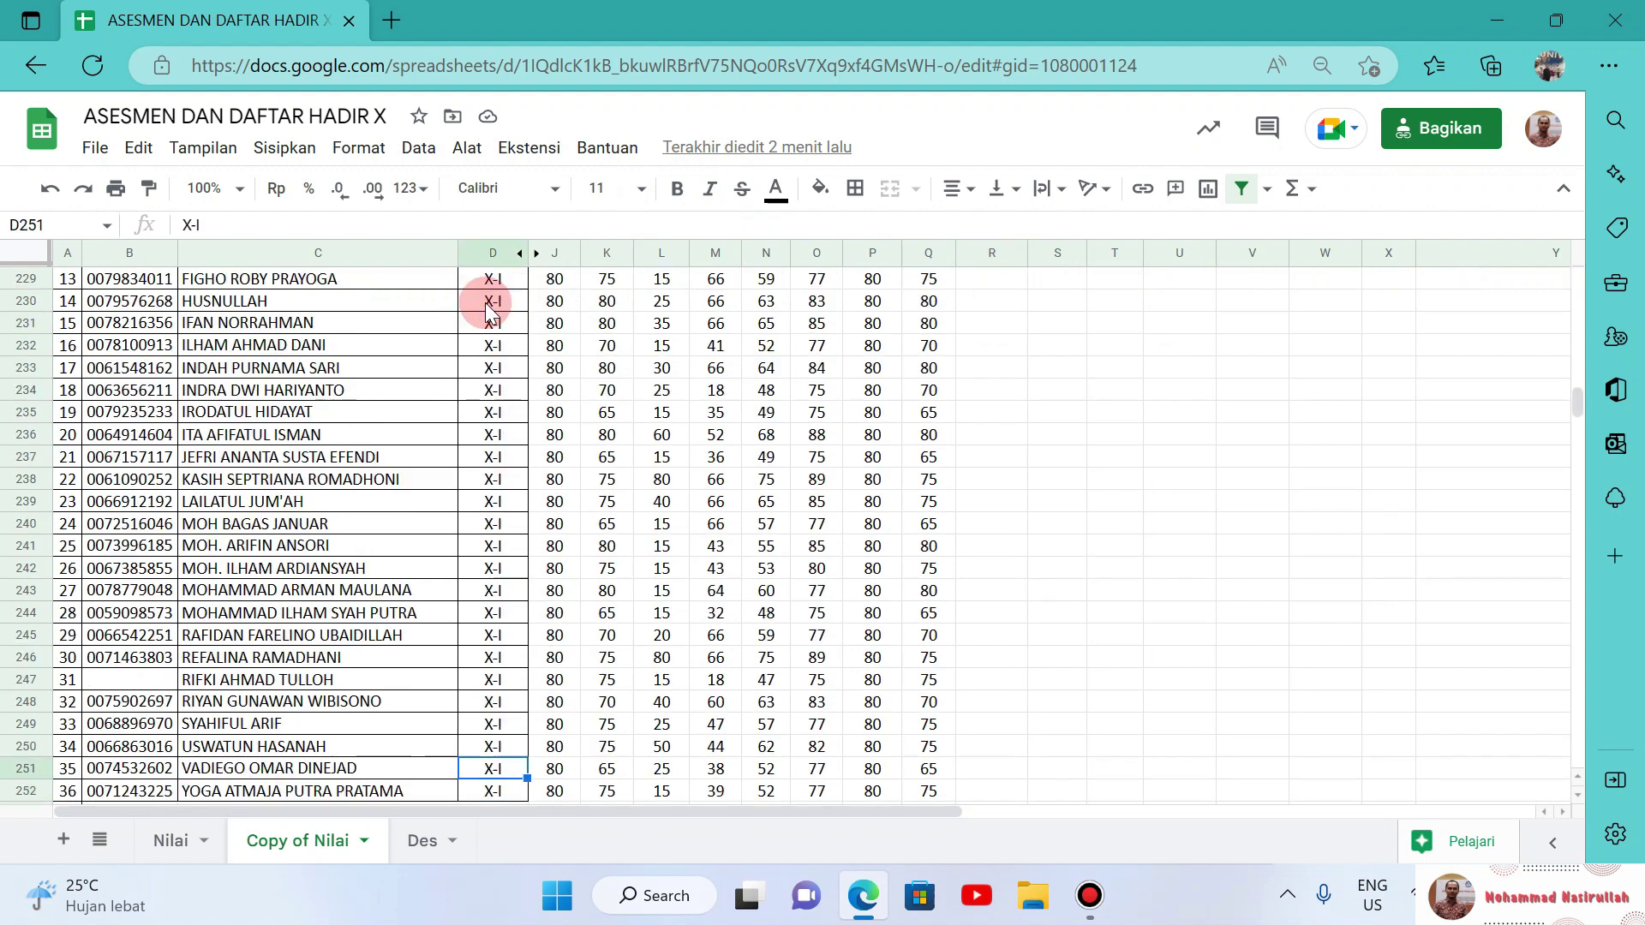
{"action": "key", "text": "Left"}
{"action": "key", "text": "Left"}
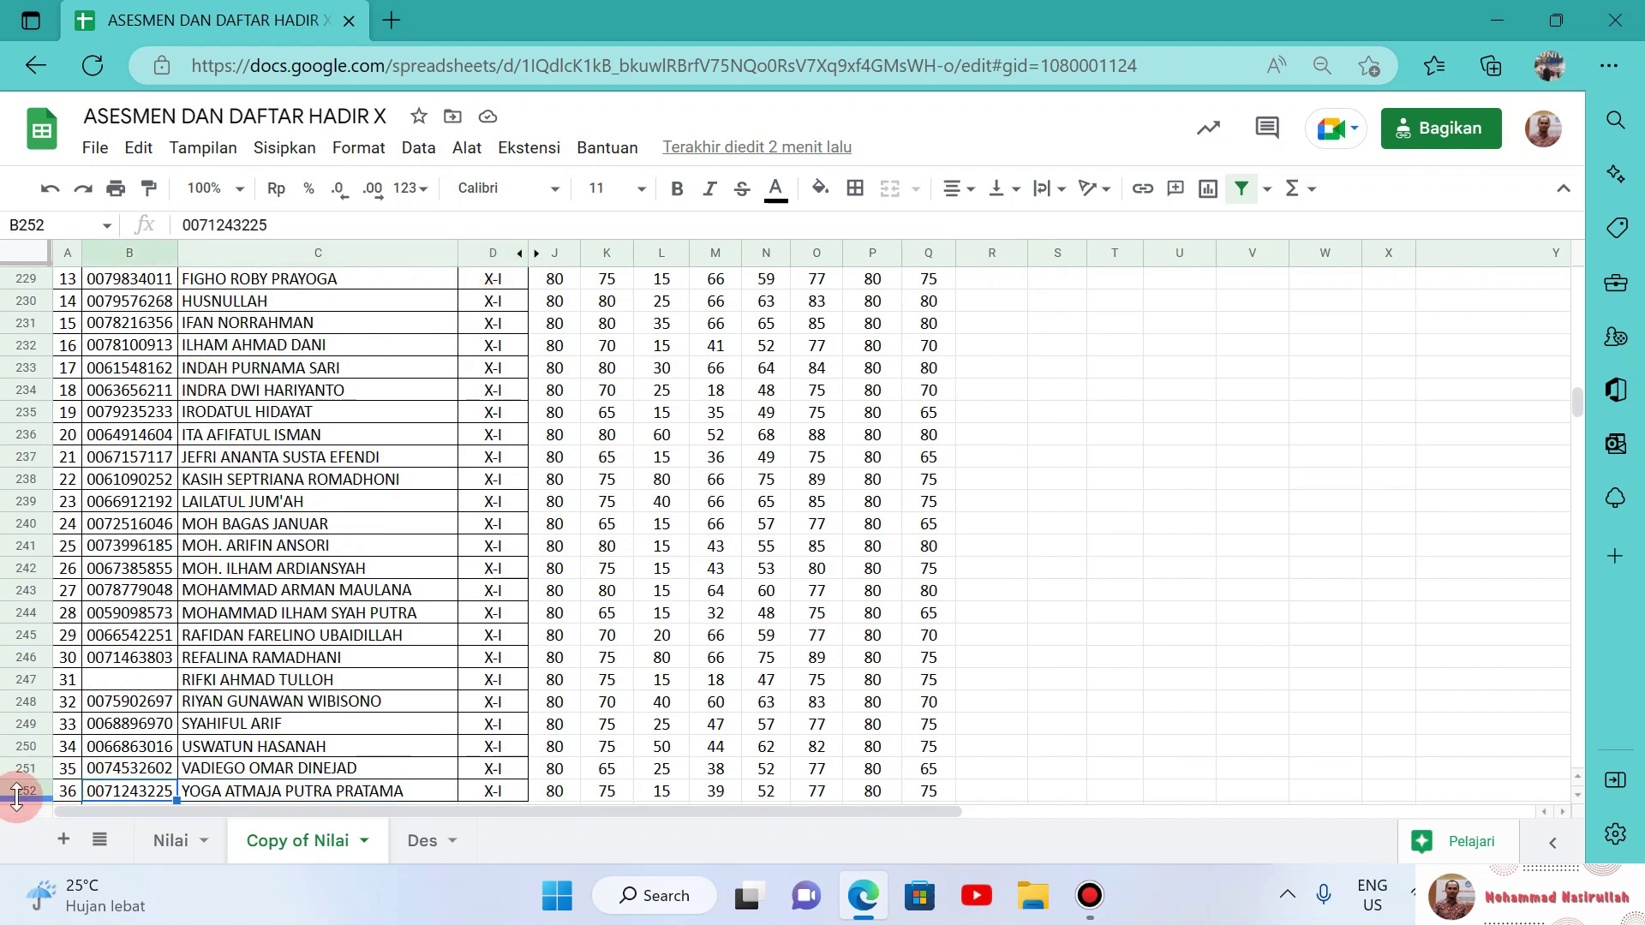
{"action": "key", "text": "ctrl+Up"}
{"action": "key", "text": "ctrl+Up"}
{"action": "key", "text": "ctrl+Up"}
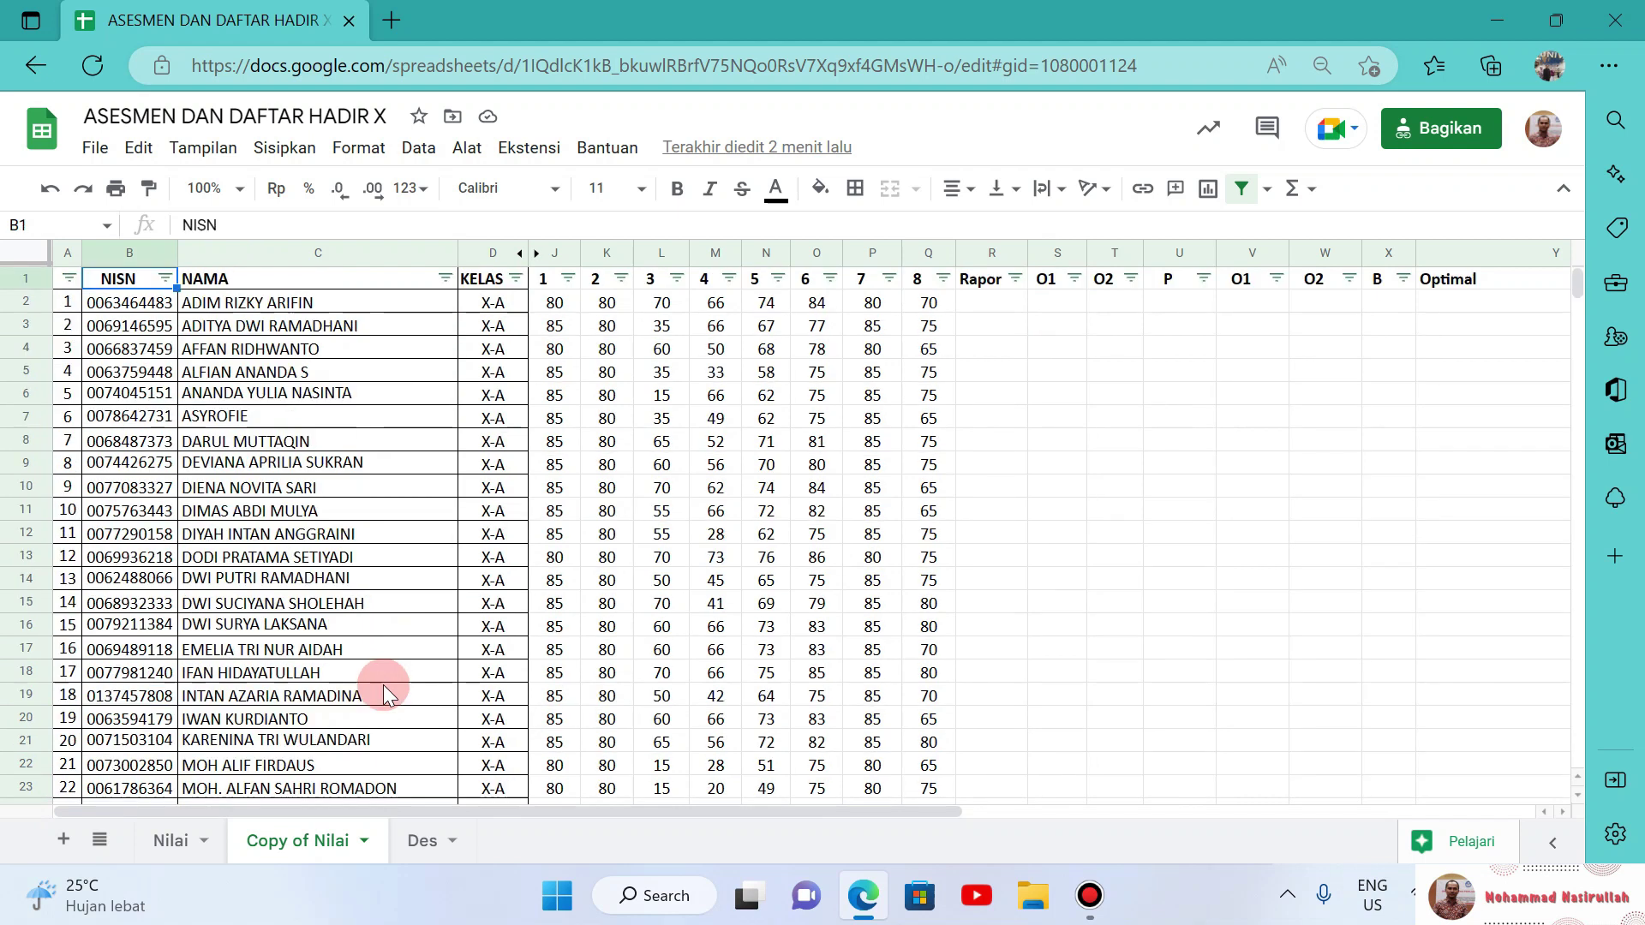
Step: Examine the learning objective score columns numbered 1 to 8 on the Copy of Nilai sheet
{"action": "key", "text": "Right"}
{"action": "key", "text": "Right"}
{"action": "key", "text": "Right"}
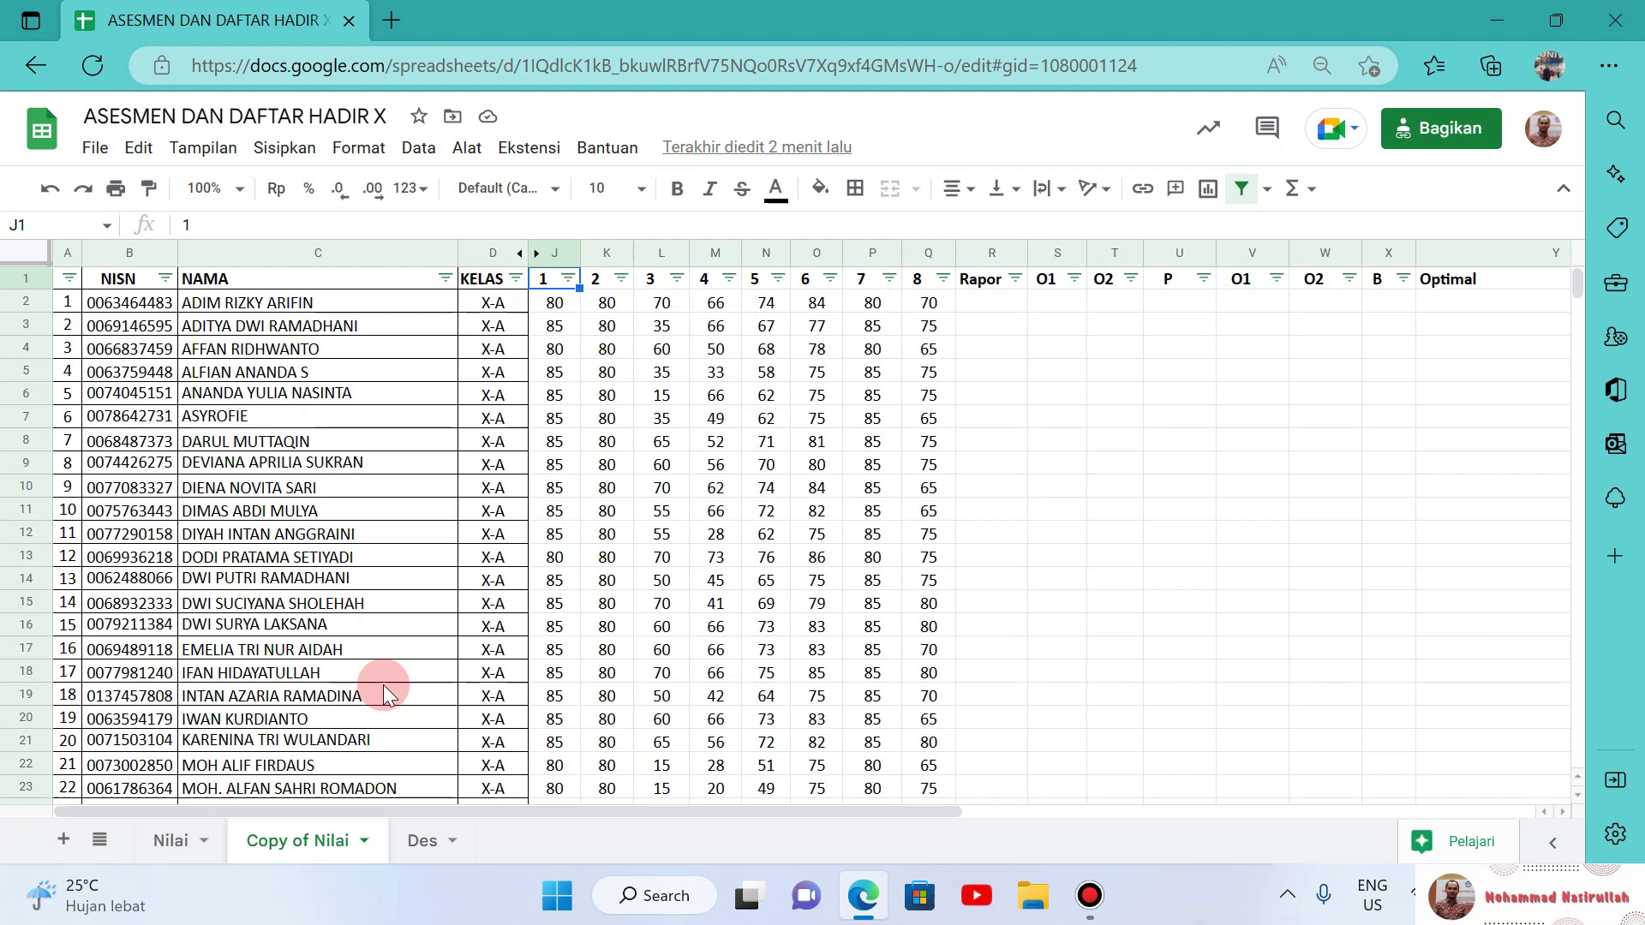
{"action": "key", "text": "Right"}
{"action": "key", "text": "Left"}
{"action": "key", "text": "Right"}
{"action": "key", "text": "Right"}
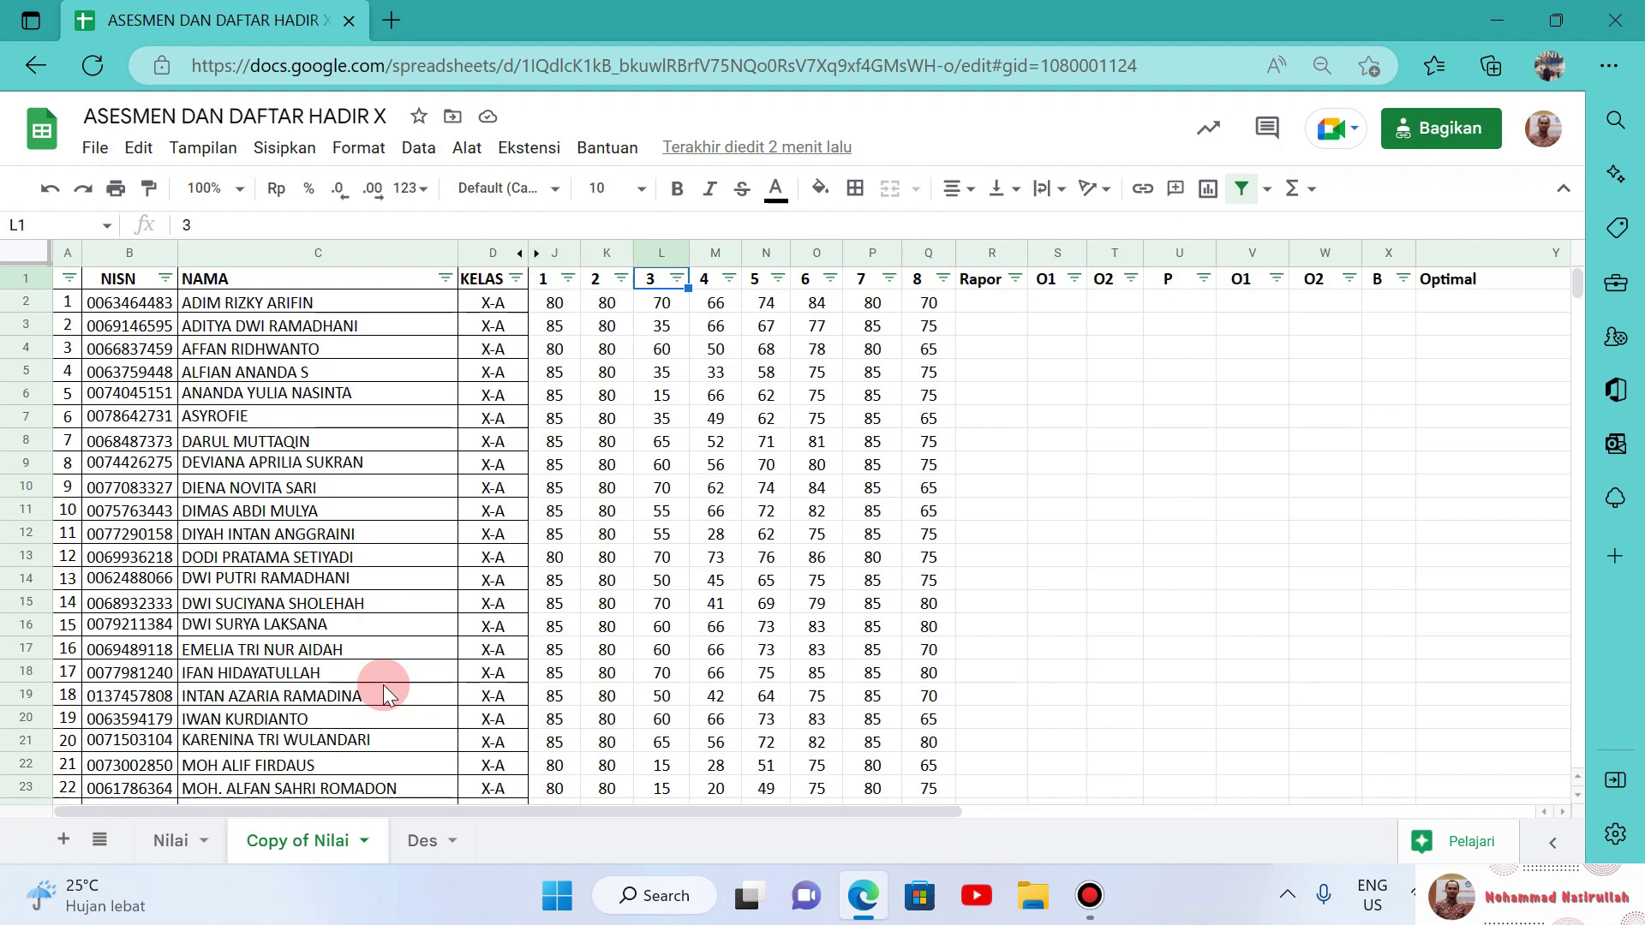
{"action": "key", "text": "Right"}
{"action": "key", "text": "Right"}
{"action": "key", "text": "Right"}
{"action": "key", "text": "Right"}
{"action": "key", "text": "Right"}
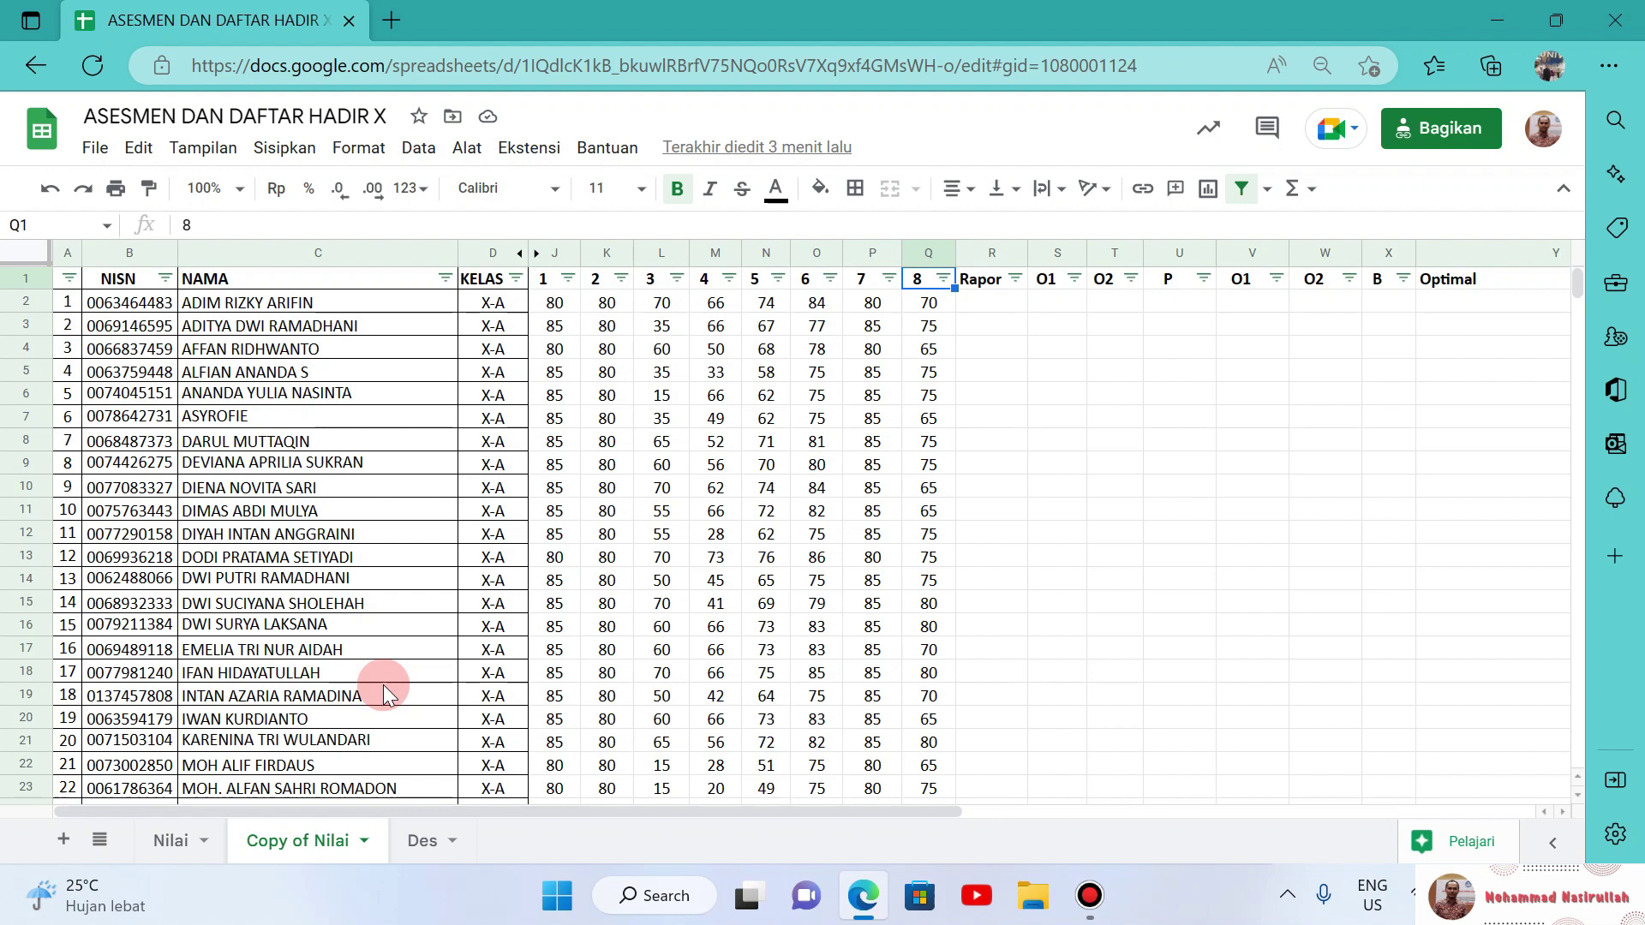
Step: Examine the first student's score in column 8 and the neighbouring Rapor cell
{"action": "key", "text": "Down"}
{"action": "key", "text": "Up"}
{"action": "key", "text": "Down"}
{"action": "key", "text": "Up"}
{"action": "key", "text": "Down"}
{"action": "key", "text": "Up"}
{"action": "key", "text": "Down"}
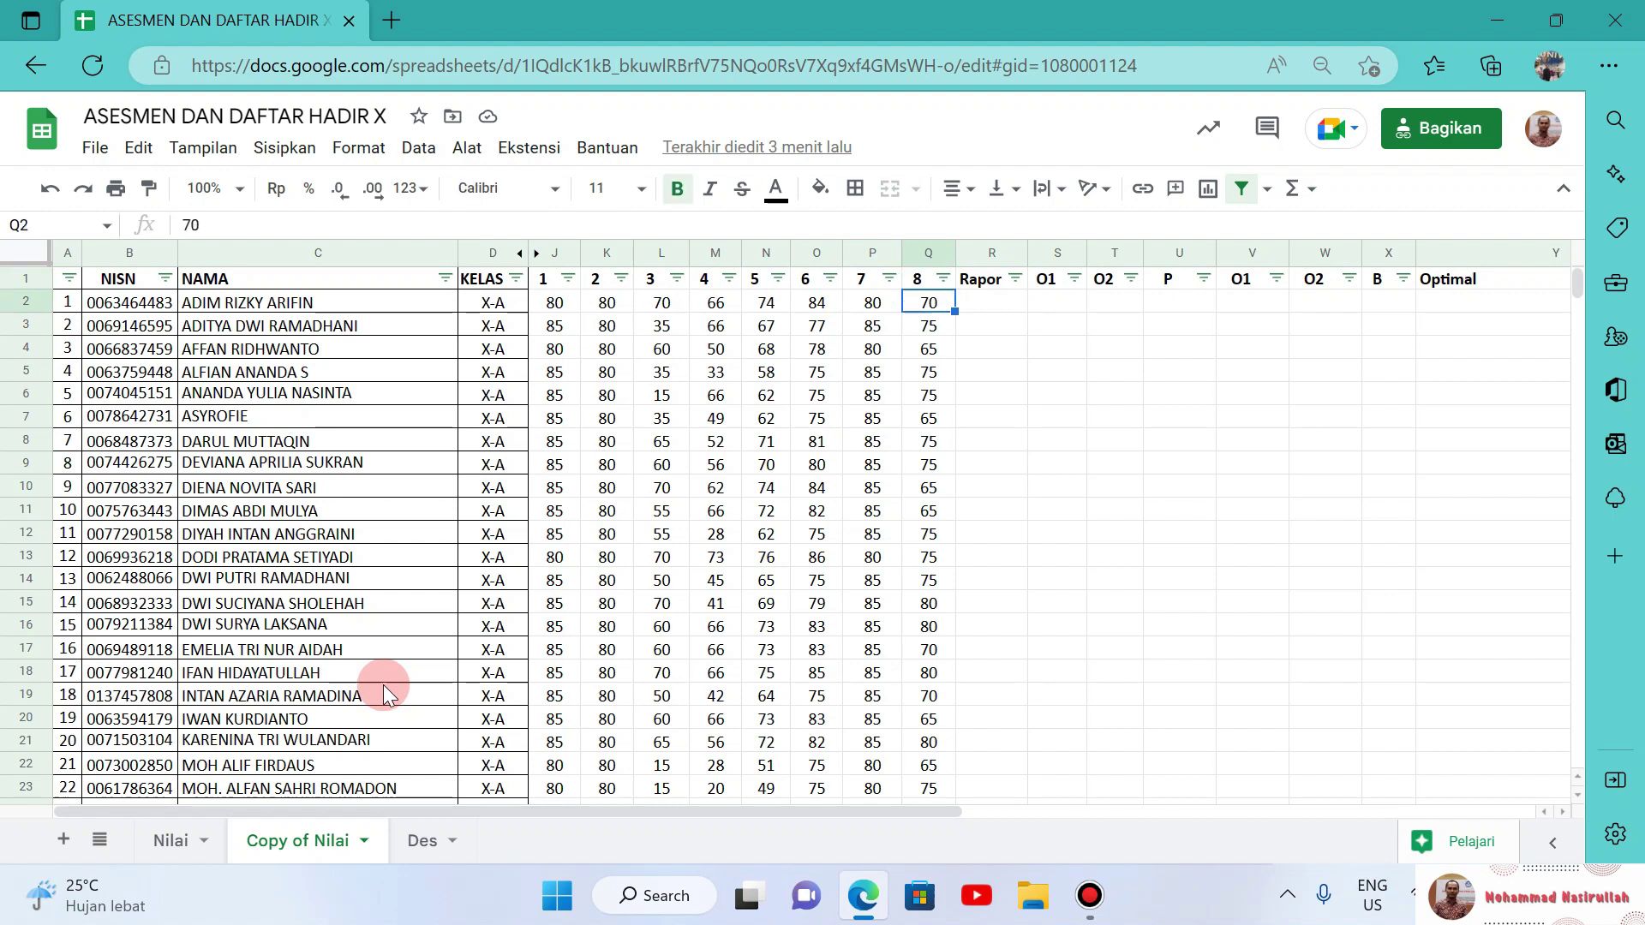
{"action": "key", "text": "Right"}
{"action": "key", "text": "Left"}
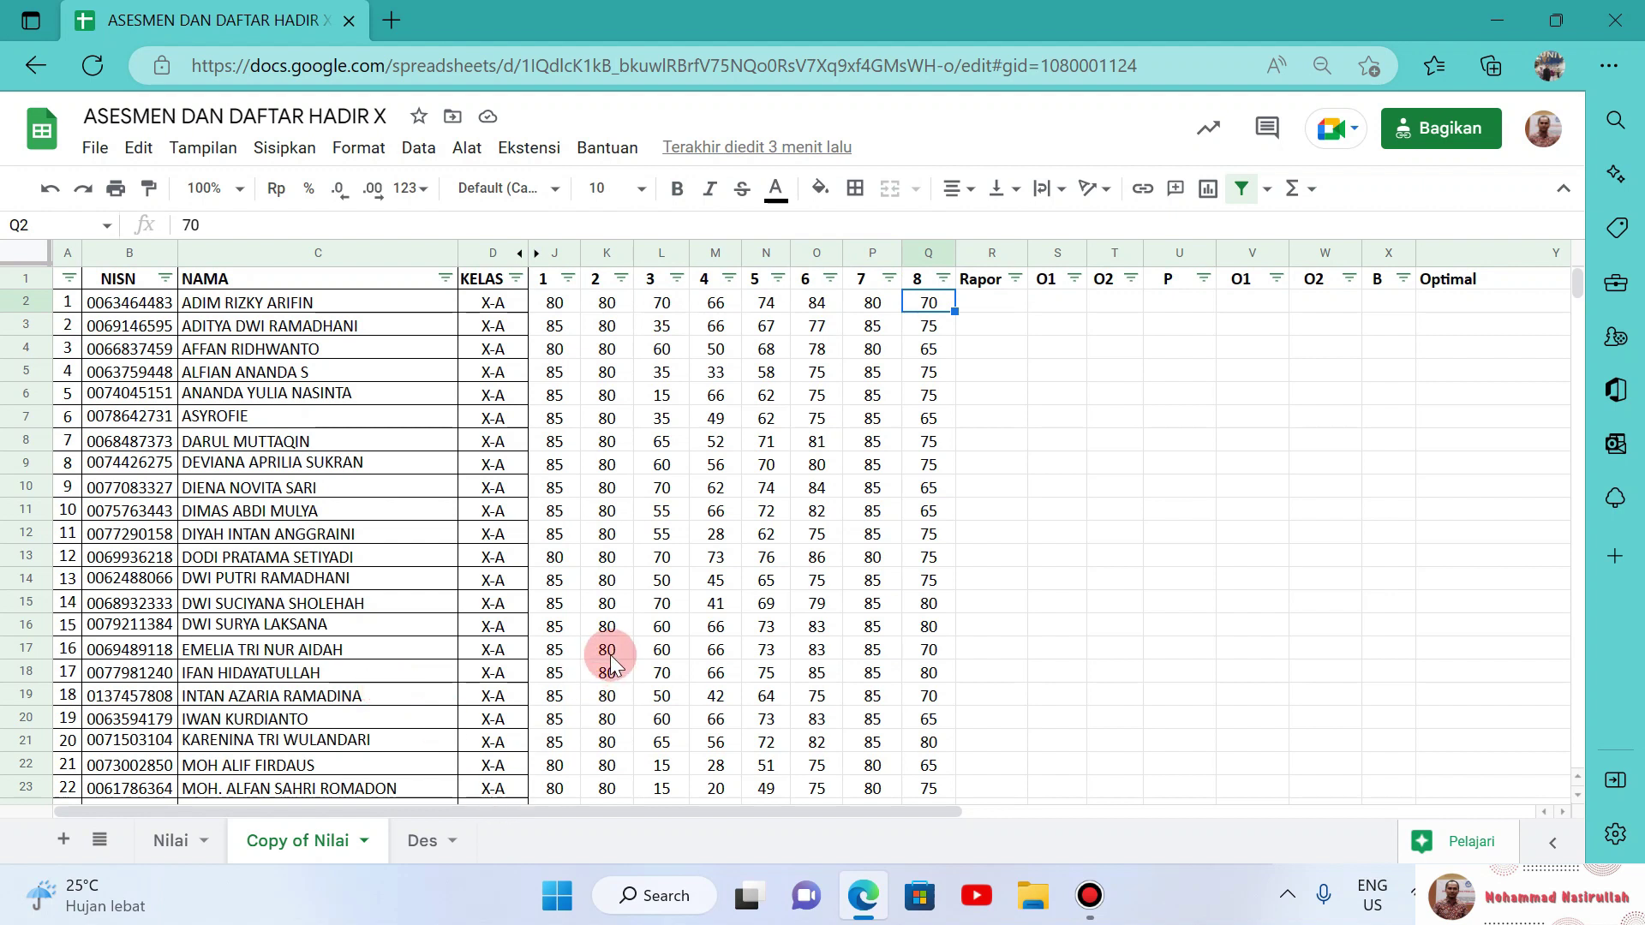
Step: Open the Des sheet and examine the numbered learning objective descriptions from row 1 to row 8
{"action": "left_click", "coordinate": [420, 841]}
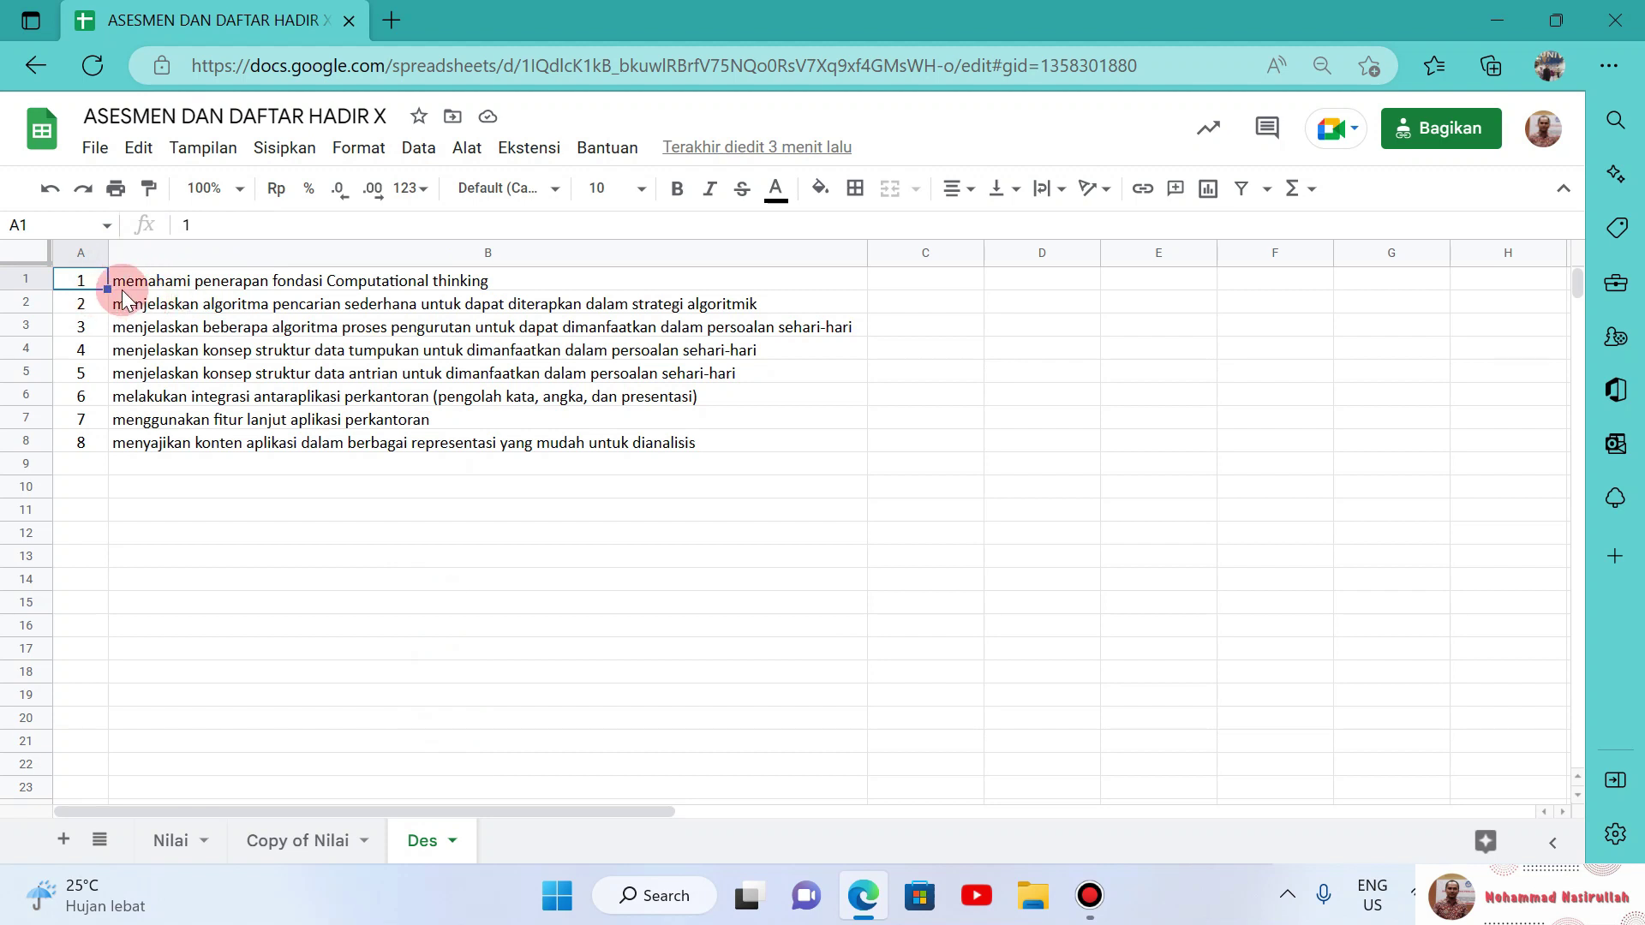
{"action": "key", "text": "Down"}
{"action": "key", "text": "Down"}
{"action": "key", "text": "Down"}
{"action": "key", "text": "Down"}
{"action": "key", "text": "Down"}
{"action": "key", "text": "Down"}
{"action": "key", "text": "Down"}
{"action": "key", "text": "Right"}
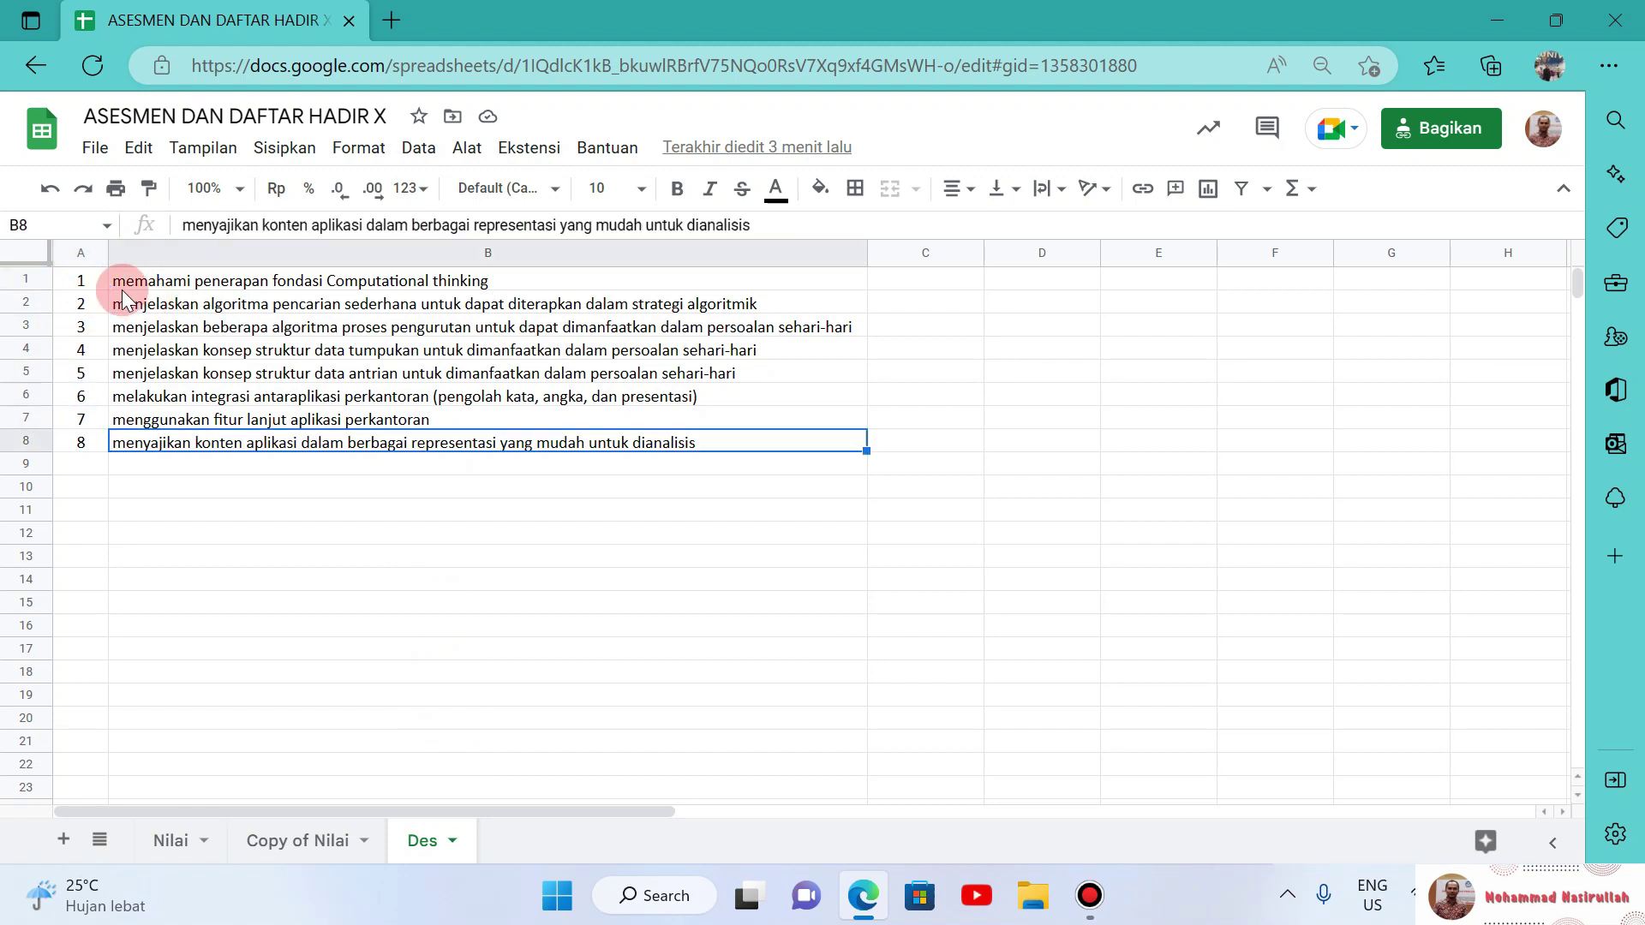
Step: Review the eight numbered learning objective descriptions on the Des sheet, moving back and forth between rows 1 and 8
{"action": "key", "text": "Up"}
{"action": "key", "text": "Up"}
{"action": "key", "text": "Up"}
{"action": "key", "text": "Up"}
{"action": "key", "text": "Up"}
{"action": "key", "text": "Up"}
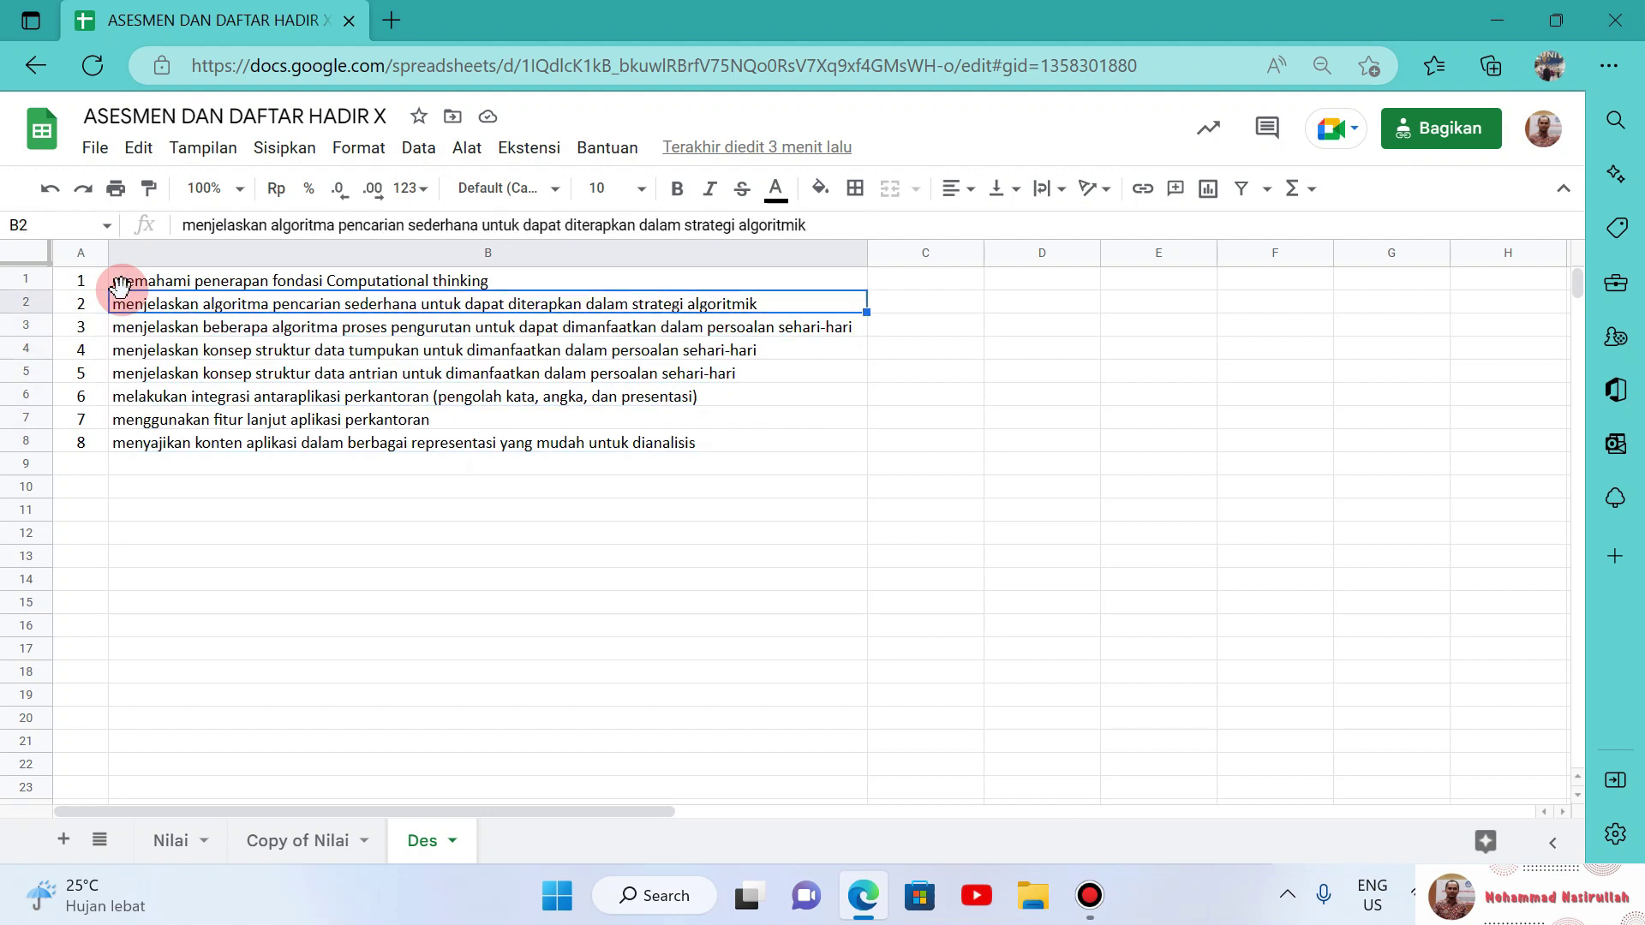
{"action": "key", "text": "Down"}
{"action": "key", "text": "Down"}
{"action": "key", "text": "Up"}
{"action": "key", "text": "Up"}
{"action": "key", "text": "Down"}
{"action": "key", "text": "Down"}
{"action": "key", "text": "Down"}
{"action": "key", "text": "Down"}
{"action": "key", "text": "Down"}
{"action": "key", "text": "Down"}
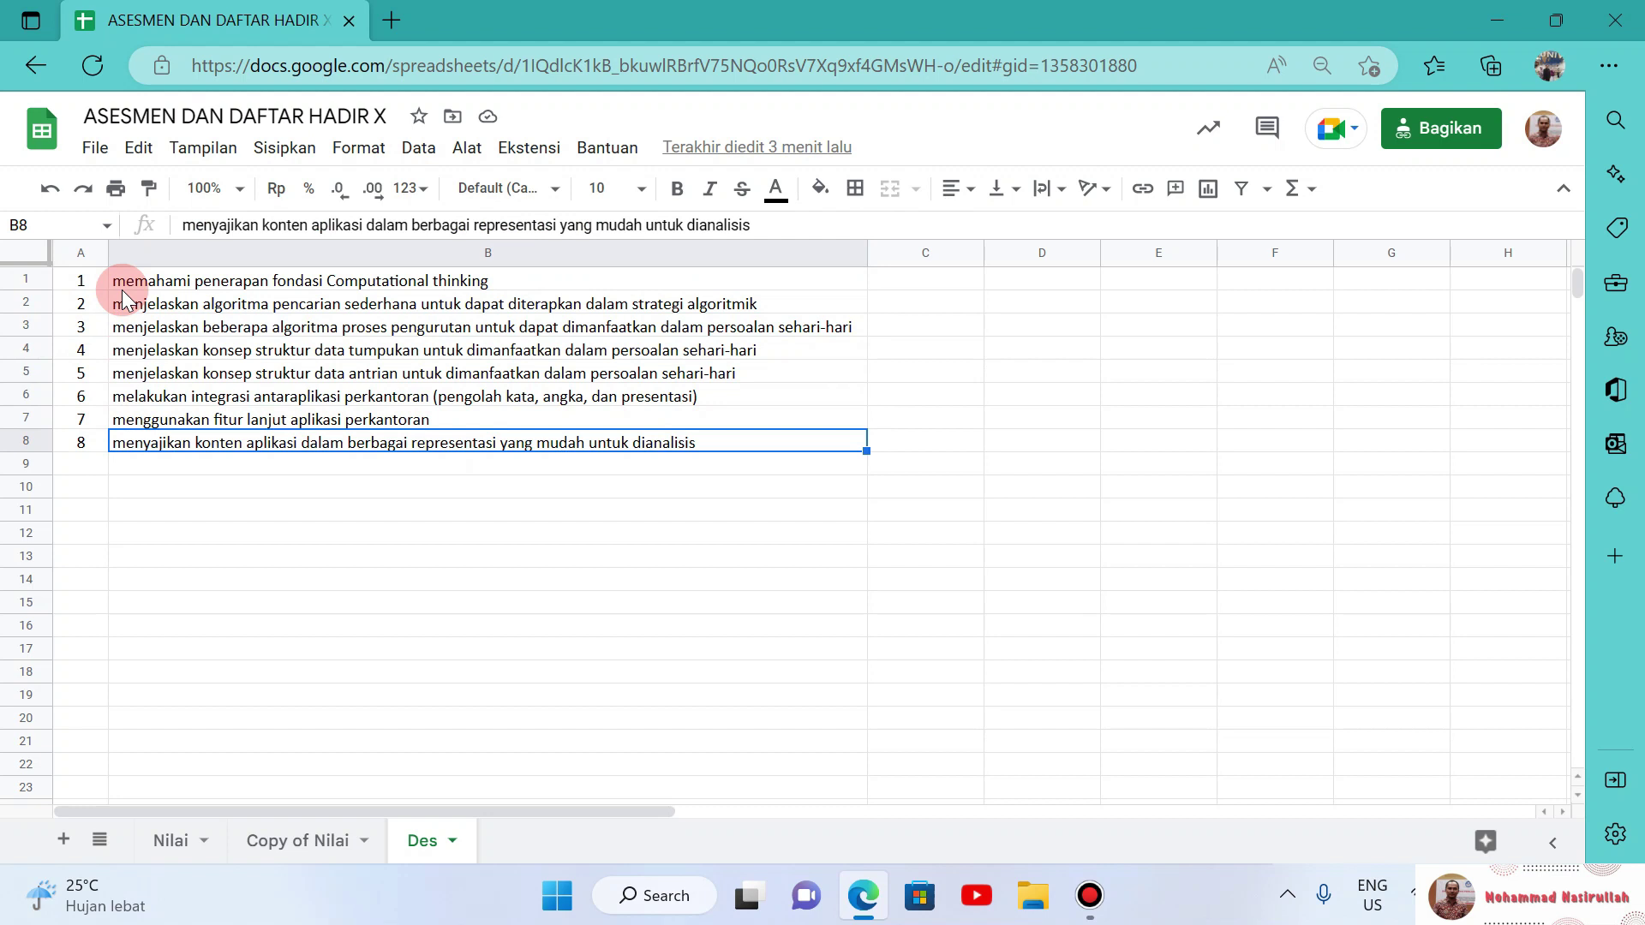
{"action": "key", "text": "Up"}
{"action": "key", "text": "Up"}
{"action": "key", "text": "Up"}
{"action": "key", "text": "Up"}
{"action": "key", "text": "Up"}
{"action": "key", "text": "Up"}
{"action": "key", "text": "Down"}
{"action": "key", "text": "Down"}
{"action": "key", "text": "Down"}
{"action": "key", "text": "Down"}
{"action": "key", "text": "Down"}
{"action": "key", "text": "Down"}
{"action": "key", "text": "Up"}
{"action": "key", "text": "Up"}
{"action": "key", "text": "Up"}
{"action": "key", "text": "Up"}
{"action": "key", "text": "Up"}
{"action": "key", "text": "Up"}
{"action": "key", "text": "Up"}
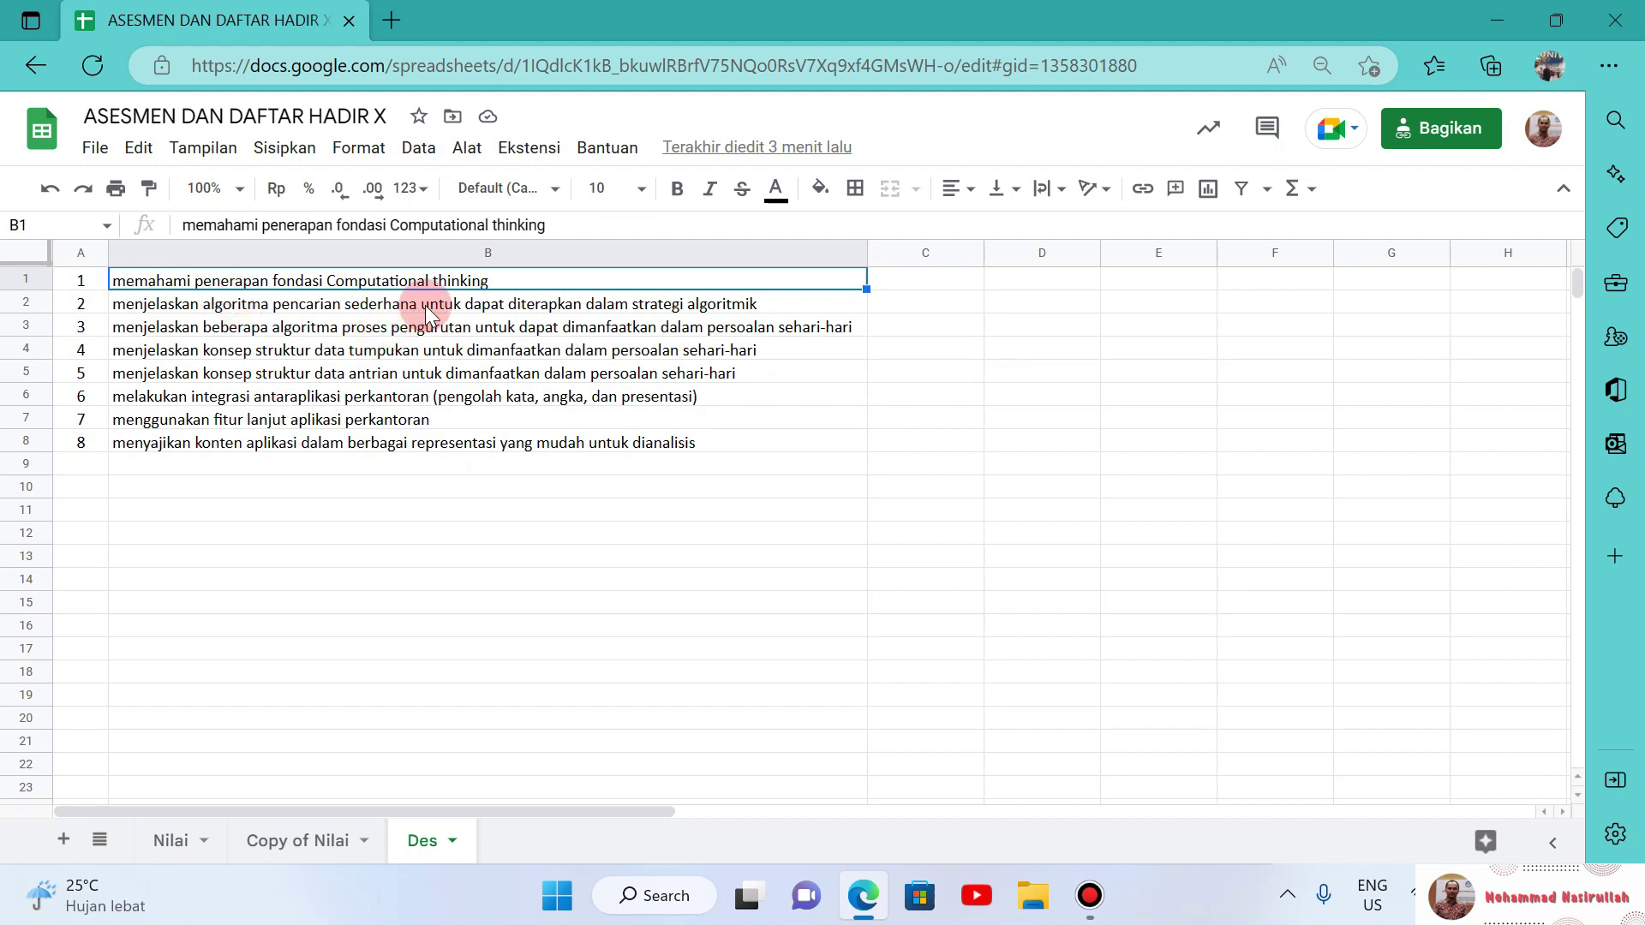
{"action": "key", "text": "Down"}
{"action": "key", "text": "Down"}
{"action": "key", "text": "Down"}
{"action": "key", "text": "Down"}
{"action": "key", "text": "Down"}
{"action": "key", "text": "Down"}
{"action": "key", "text": "Down"}
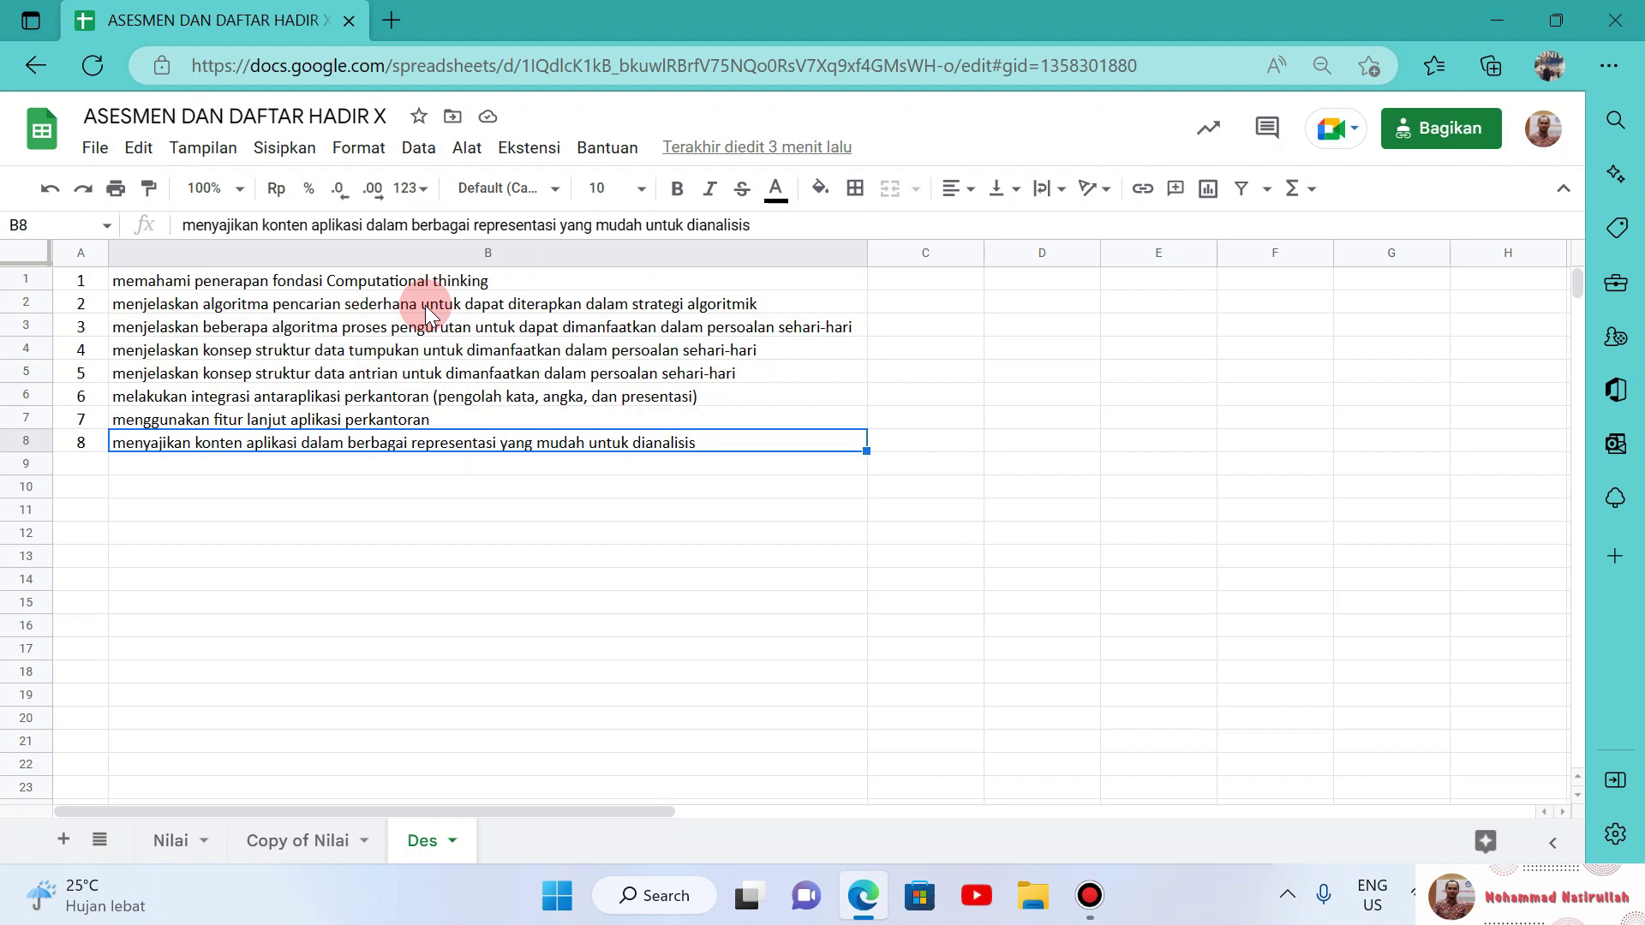
{"action": "key", "text": "Up"}
{"action": "key", "text": "Up"}
{"action": "key", "text": "Up"}
{"action": "key", "text": "Up"}
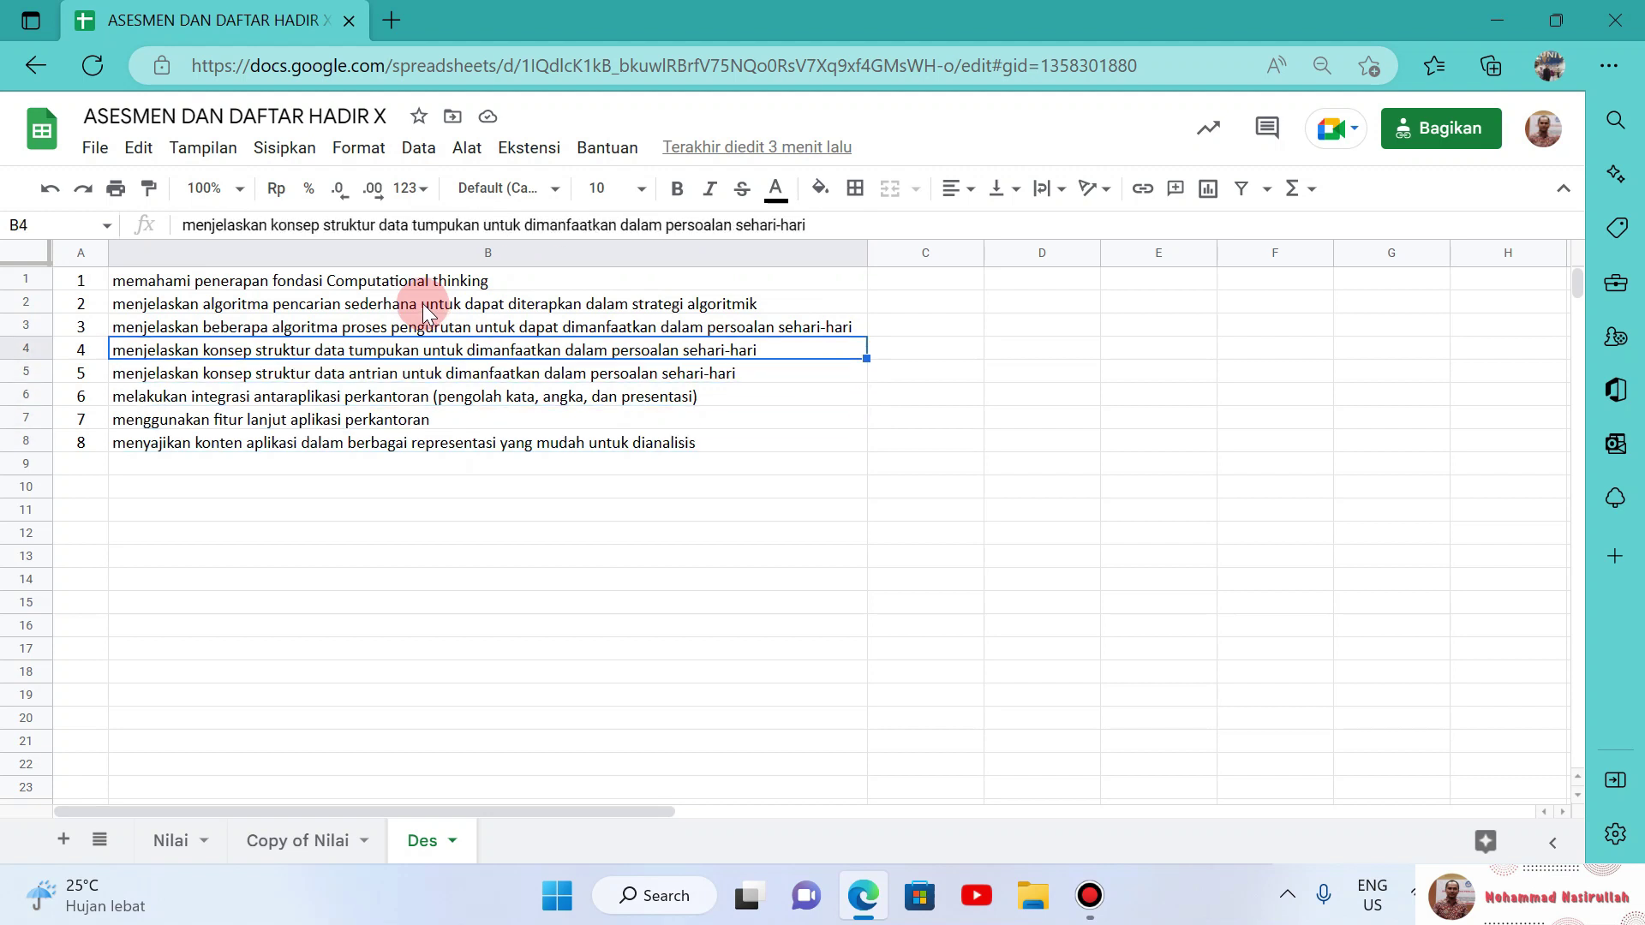
{"action": "left_click", "coordinate": [142, 285]}
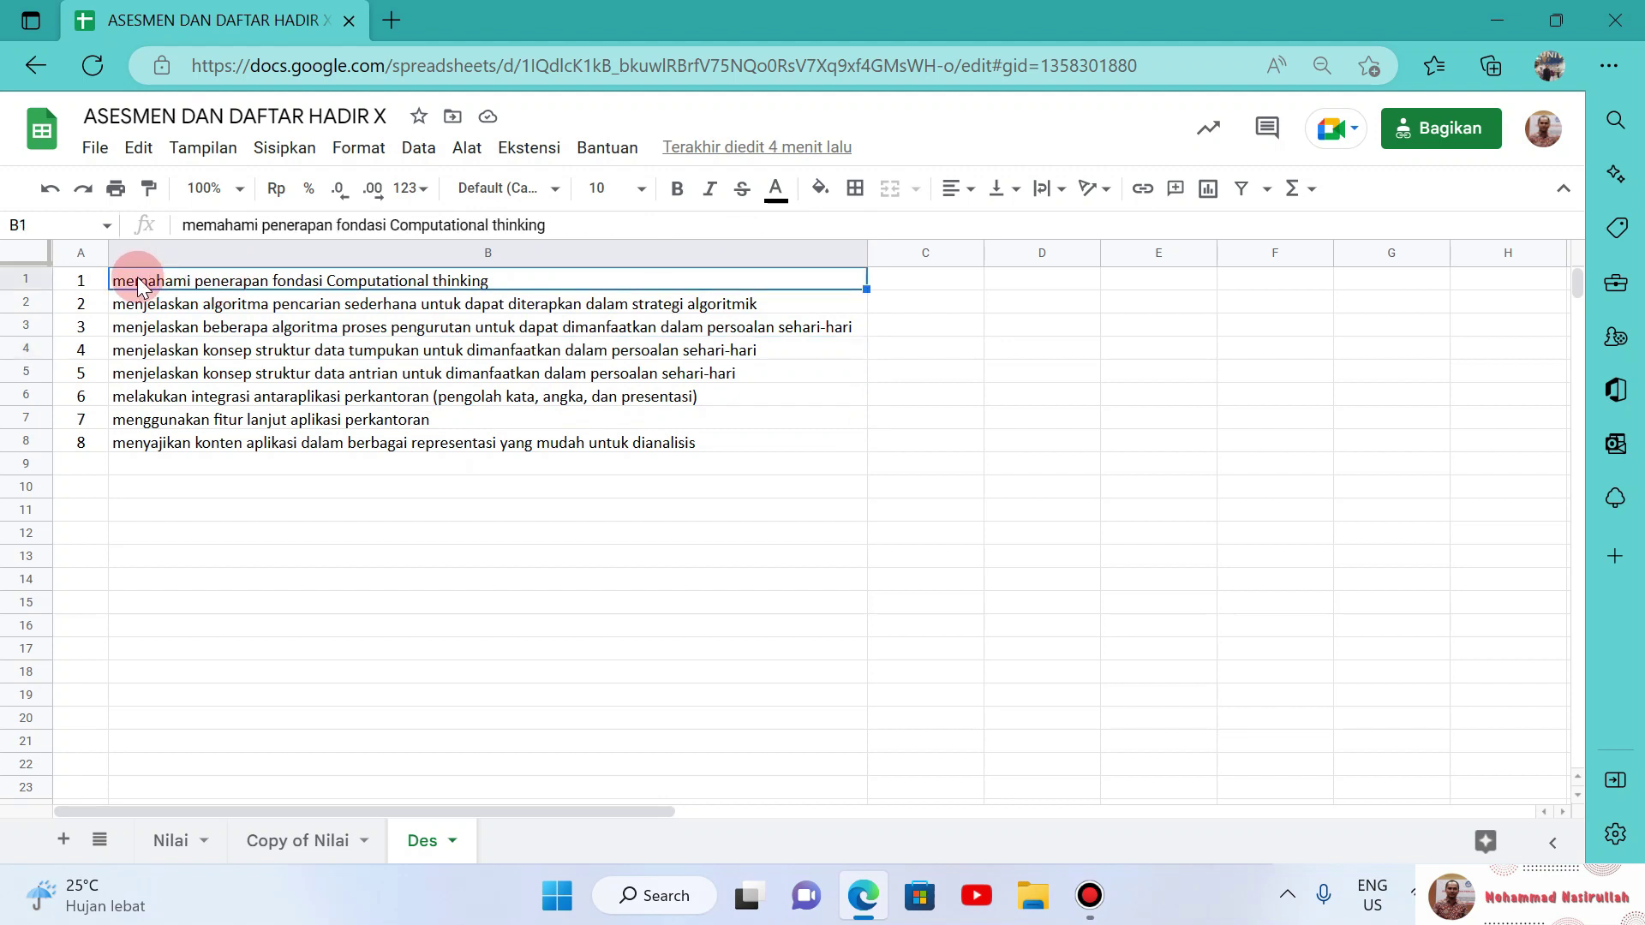
{"action": "key", "text": "Down"}
{"action": "key", "text": "Down"}
{"action": "key", "text": "Down"}
{"action": "key", "text": "Down"}
{"action": "key", "text": "Down"}
{"action": "key", "text": "Down"}
{"action": "key", "text": "Up"}
{"action": "key", "text": "Up"}
{"action": "key", "text": "Up"}
{"action": "key", "text": "Up"}
{"action": "key", "text": "Up"}
{"action": "key", "text": "Up"}
{"action": "key", "text": "Down"}
{"action": "key", "text": "Down"}
{"action": "key", "text": "Down"}
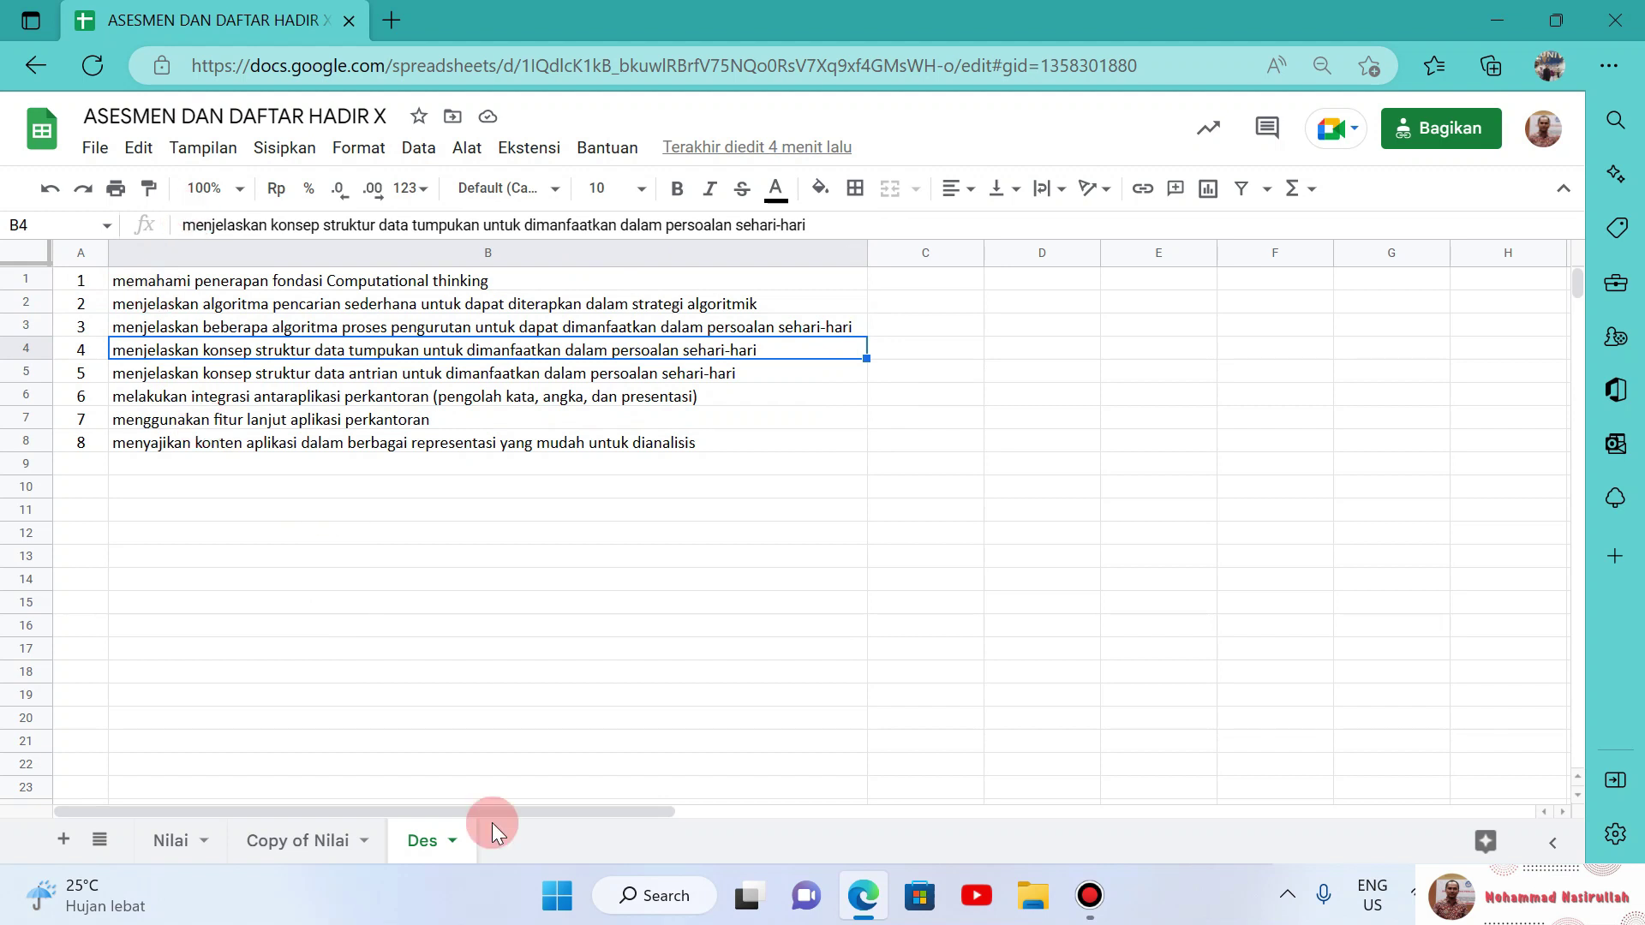
Step: On the Copy of Nilai sheet, enter =average(J2:Q2) in the first student's Rapor cell, R2
{"action": "left_click", "coordinate": [330, 838]}
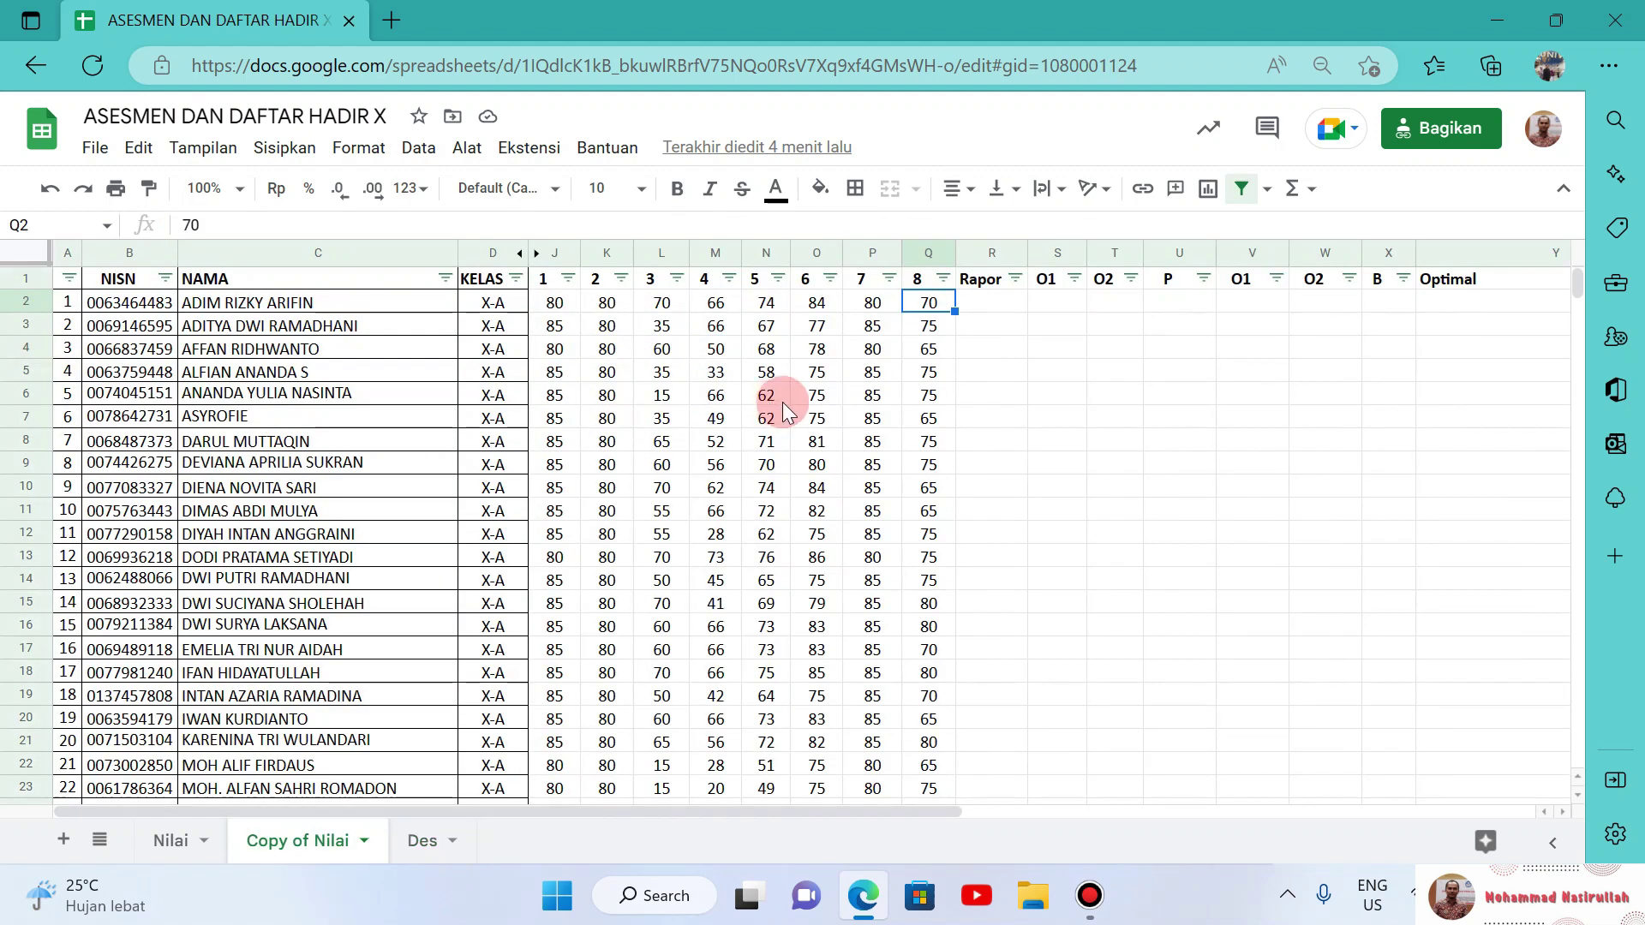
{"action": "left_click", "coordinate": [992, 304]}
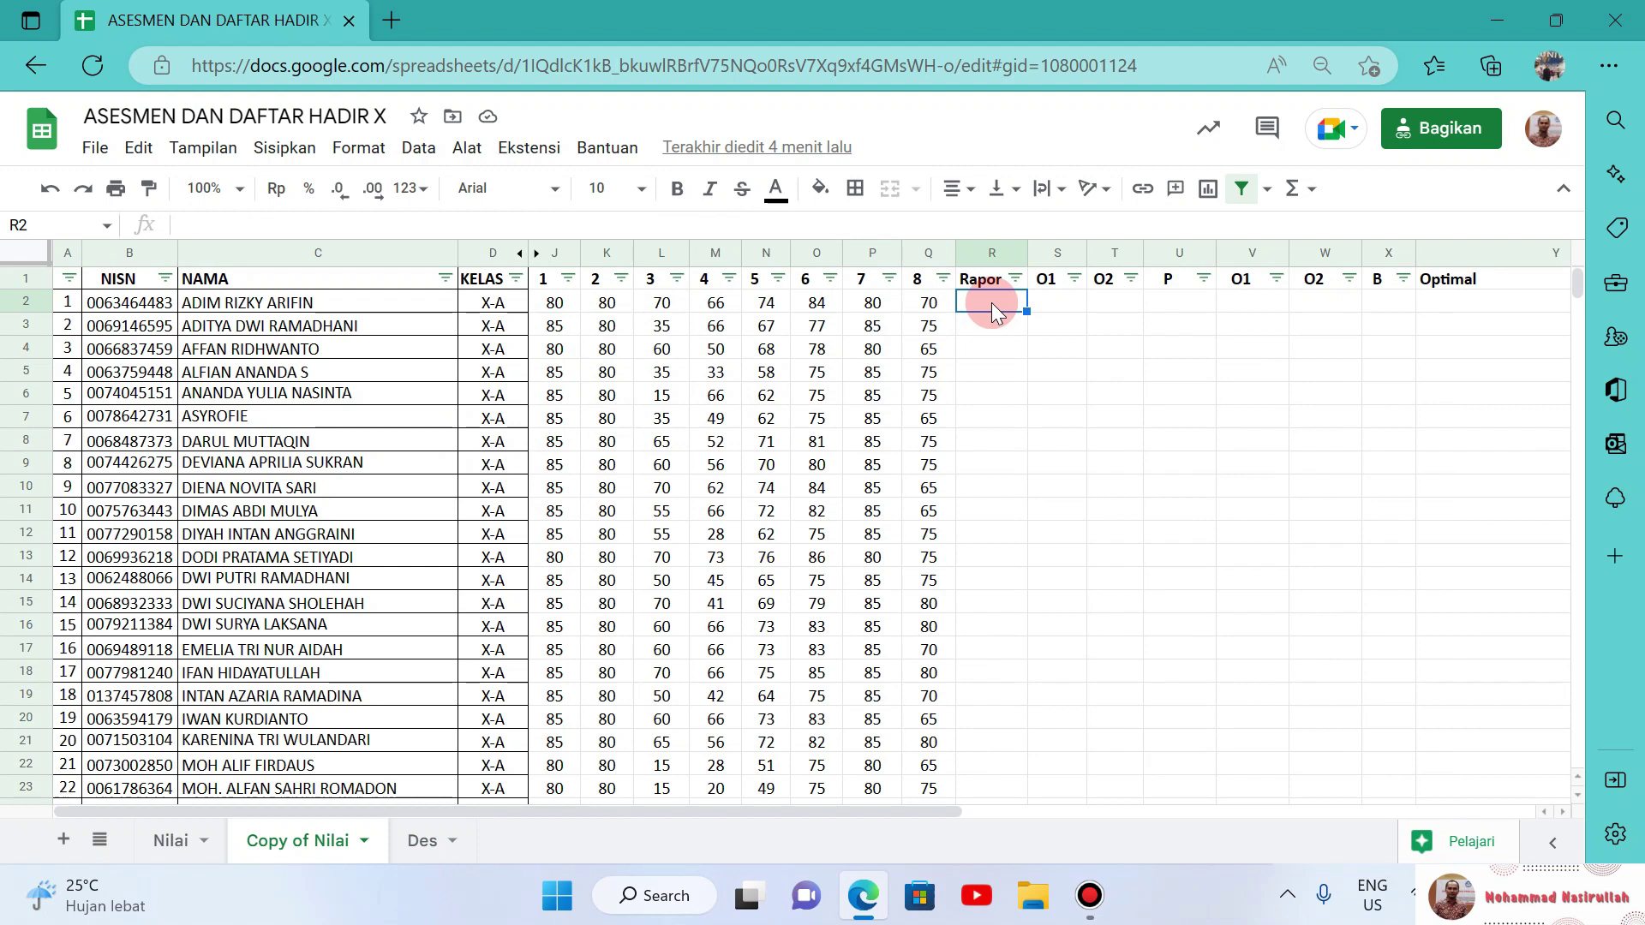
{"action": "type", "text": "="}
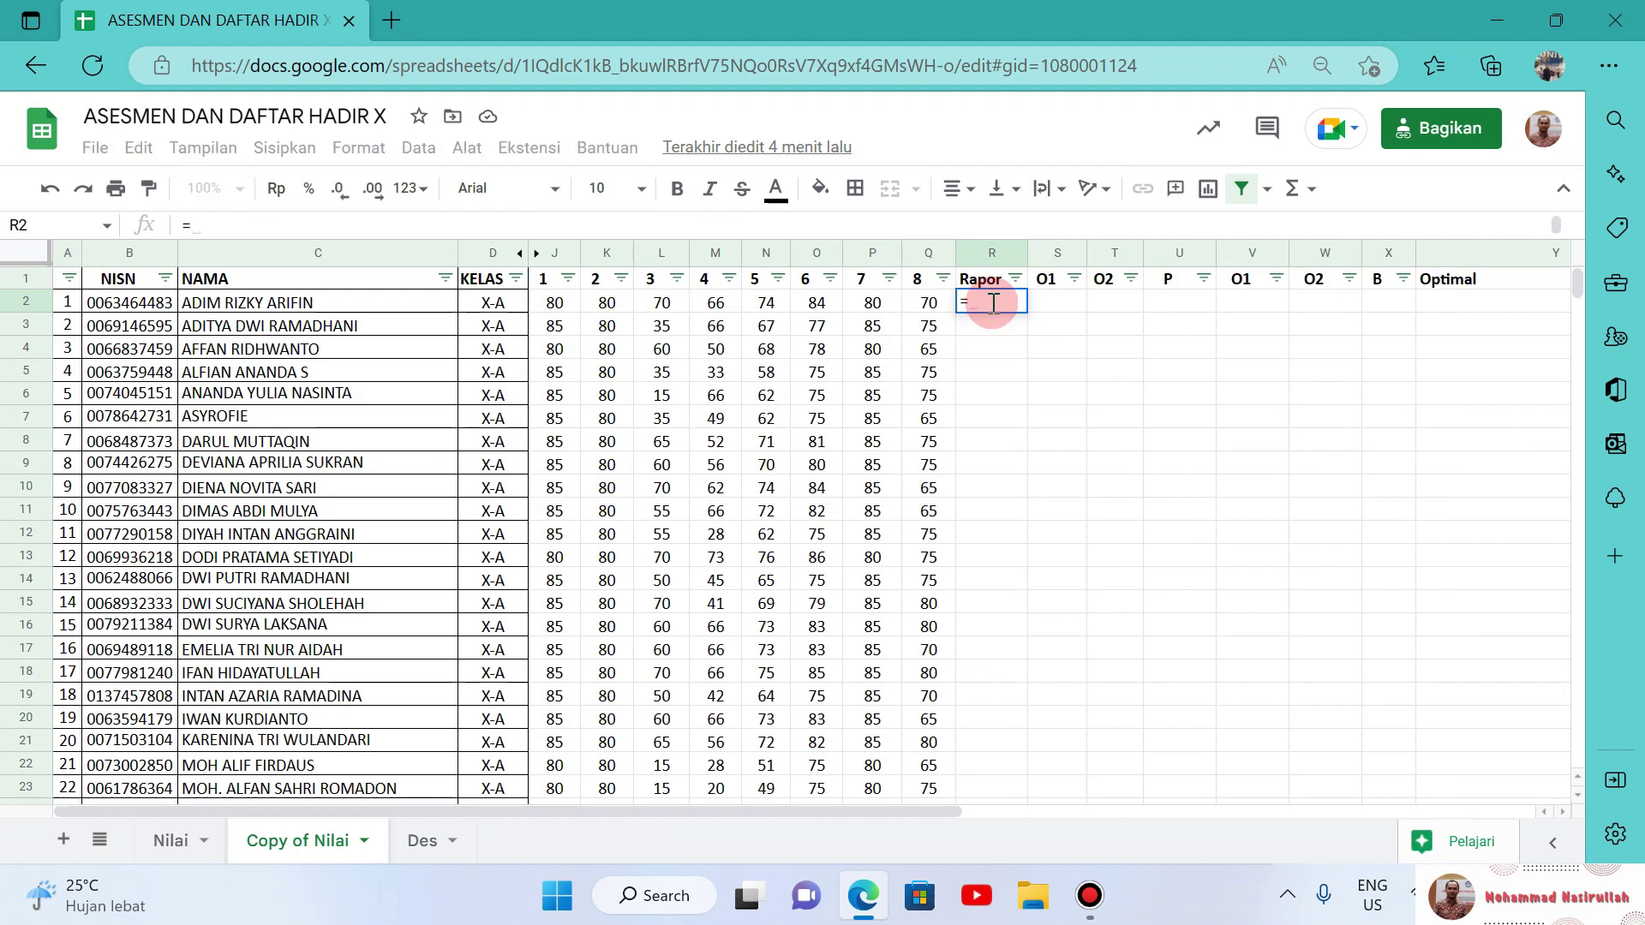
{"action": "type", "text": "a"}
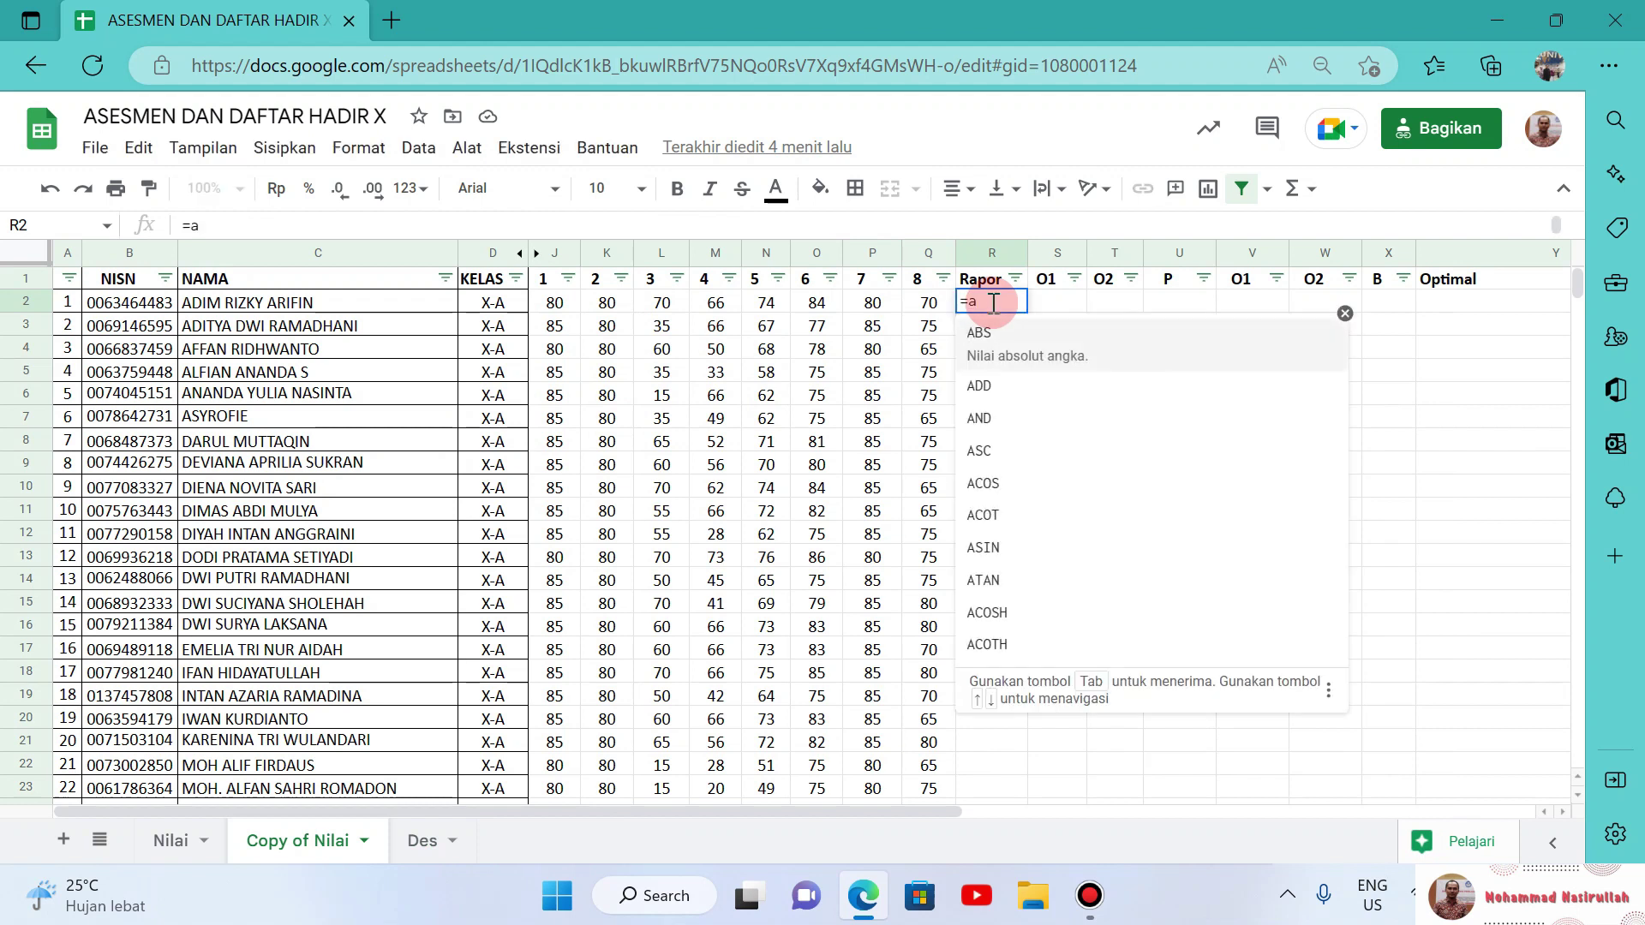
{"action": "type", "text": "verage"}
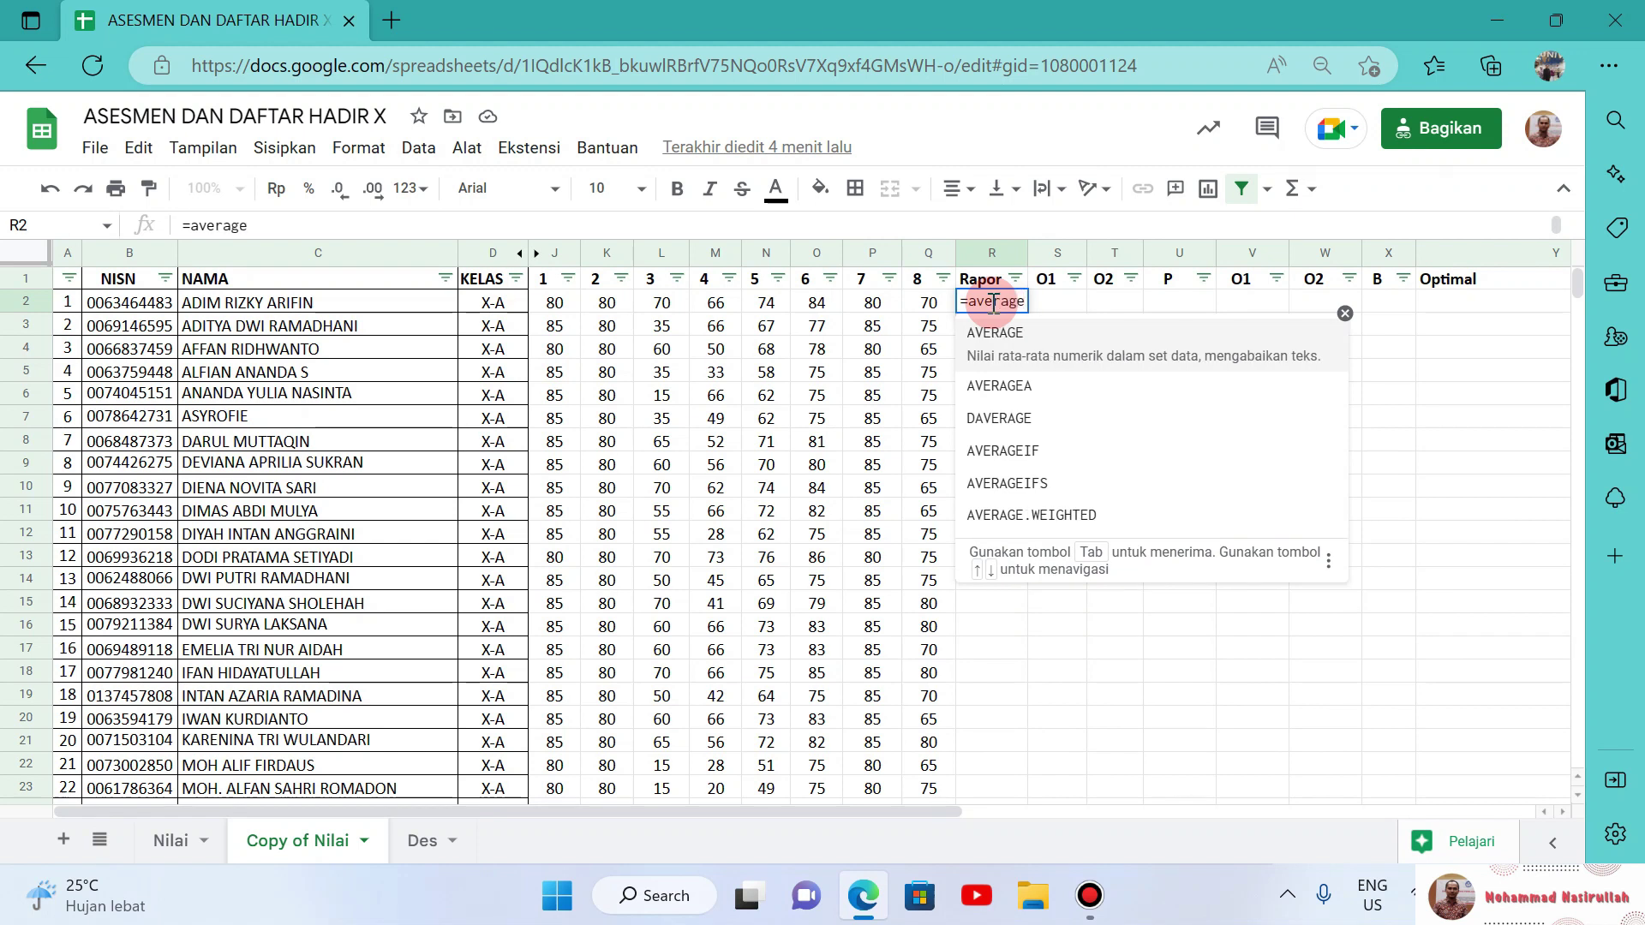
{"action": "type", "text": "("}
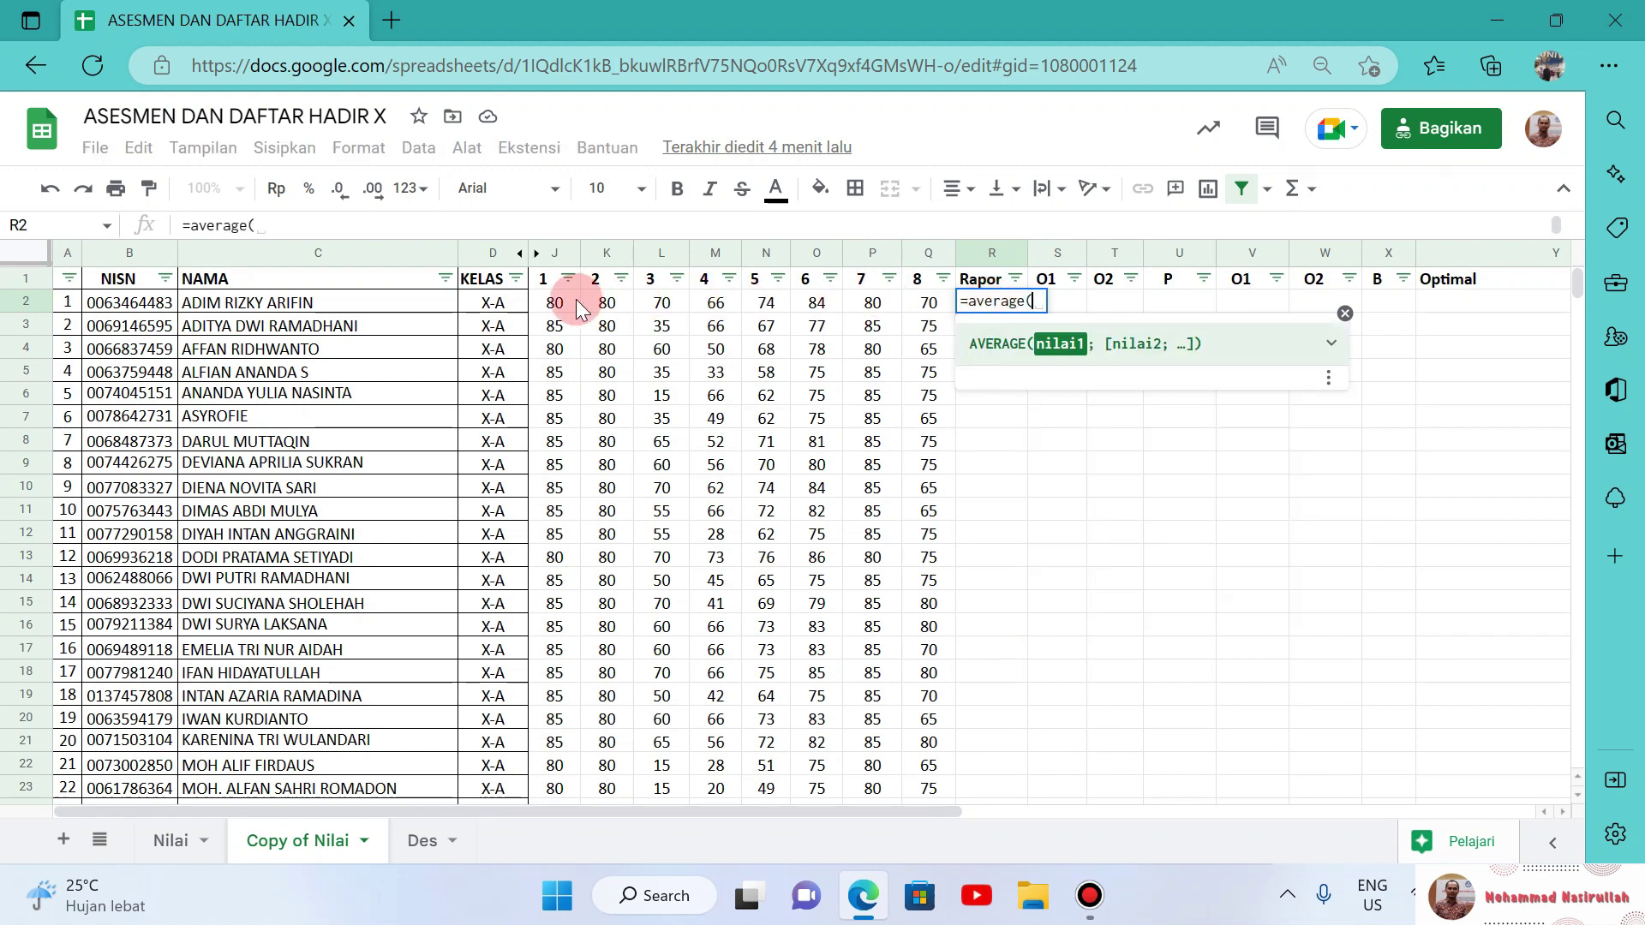
{"action": "left_click_drag", "start_coordinate": [586, 302], "coordinate": [559, 306]}
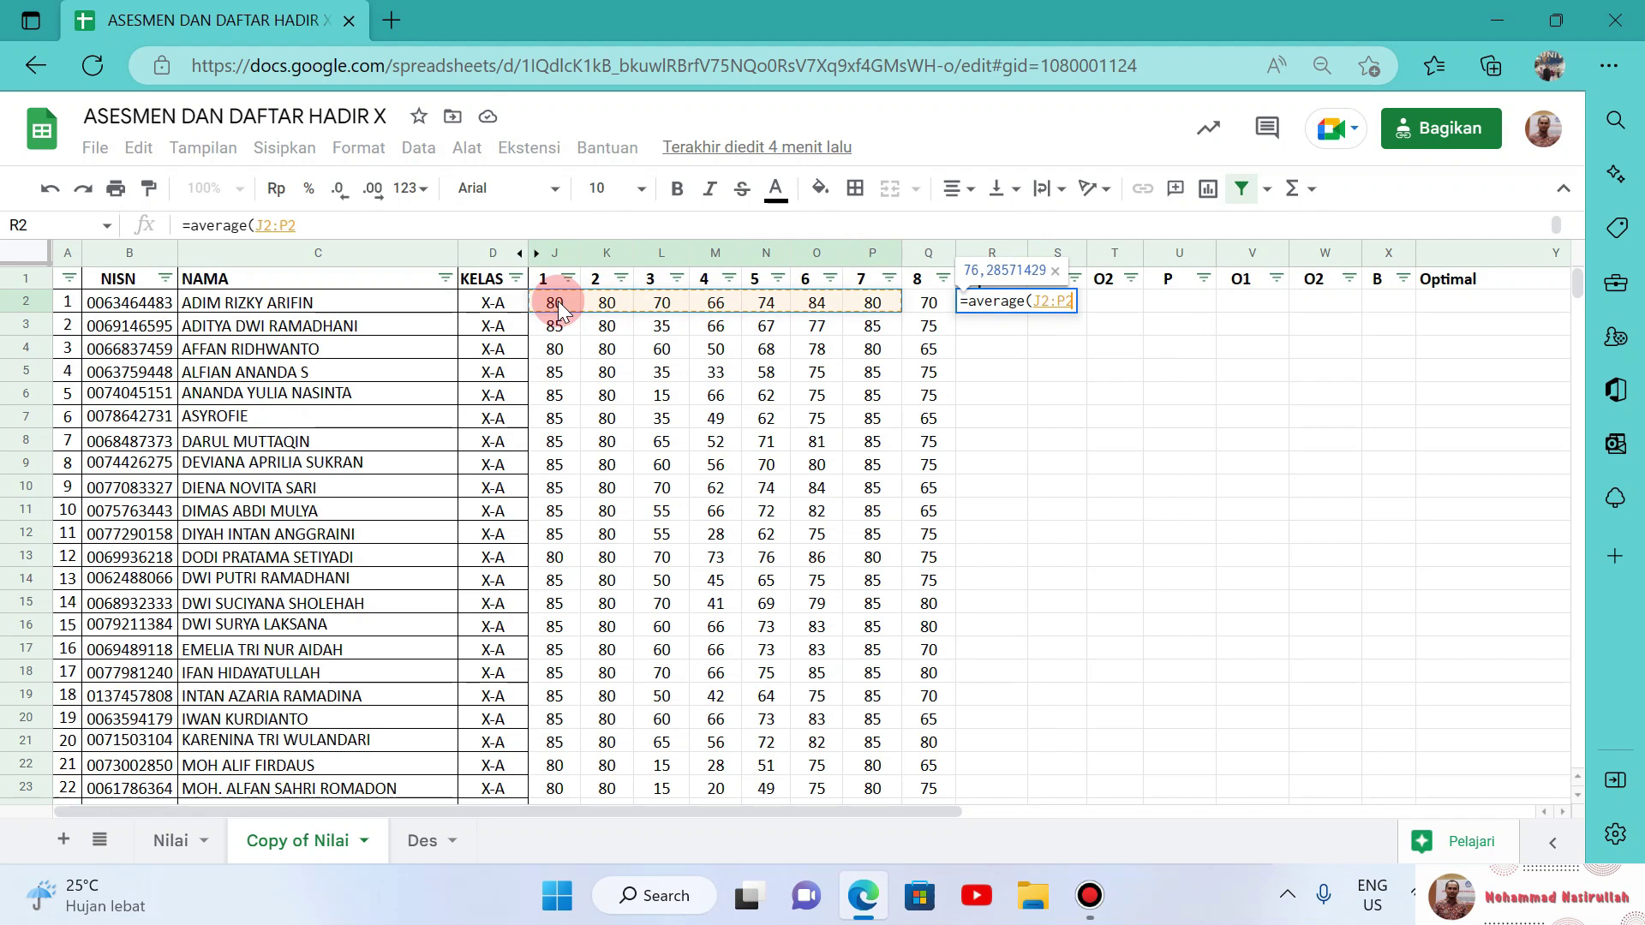
{"action": "key", "text": "Return"}
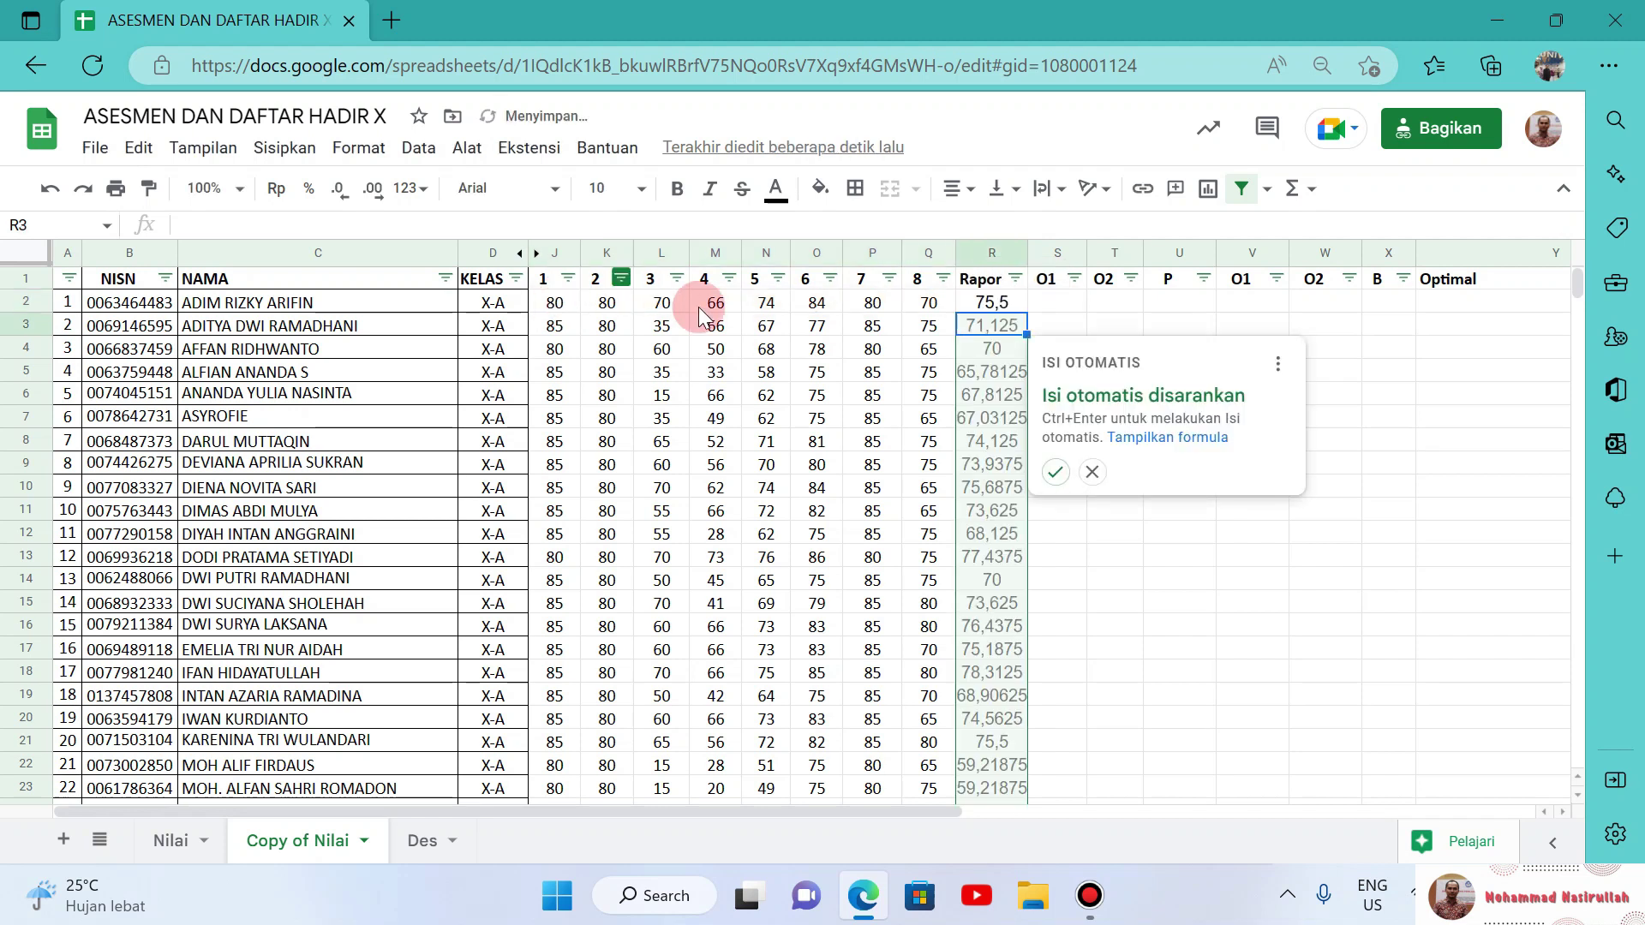
Step: Change the first student's Rapor formula to =round(average(J2:Q2)) and autofill it down the Rapor column for all students
{"action": "left_click", "coordinate": [1057, 471]}
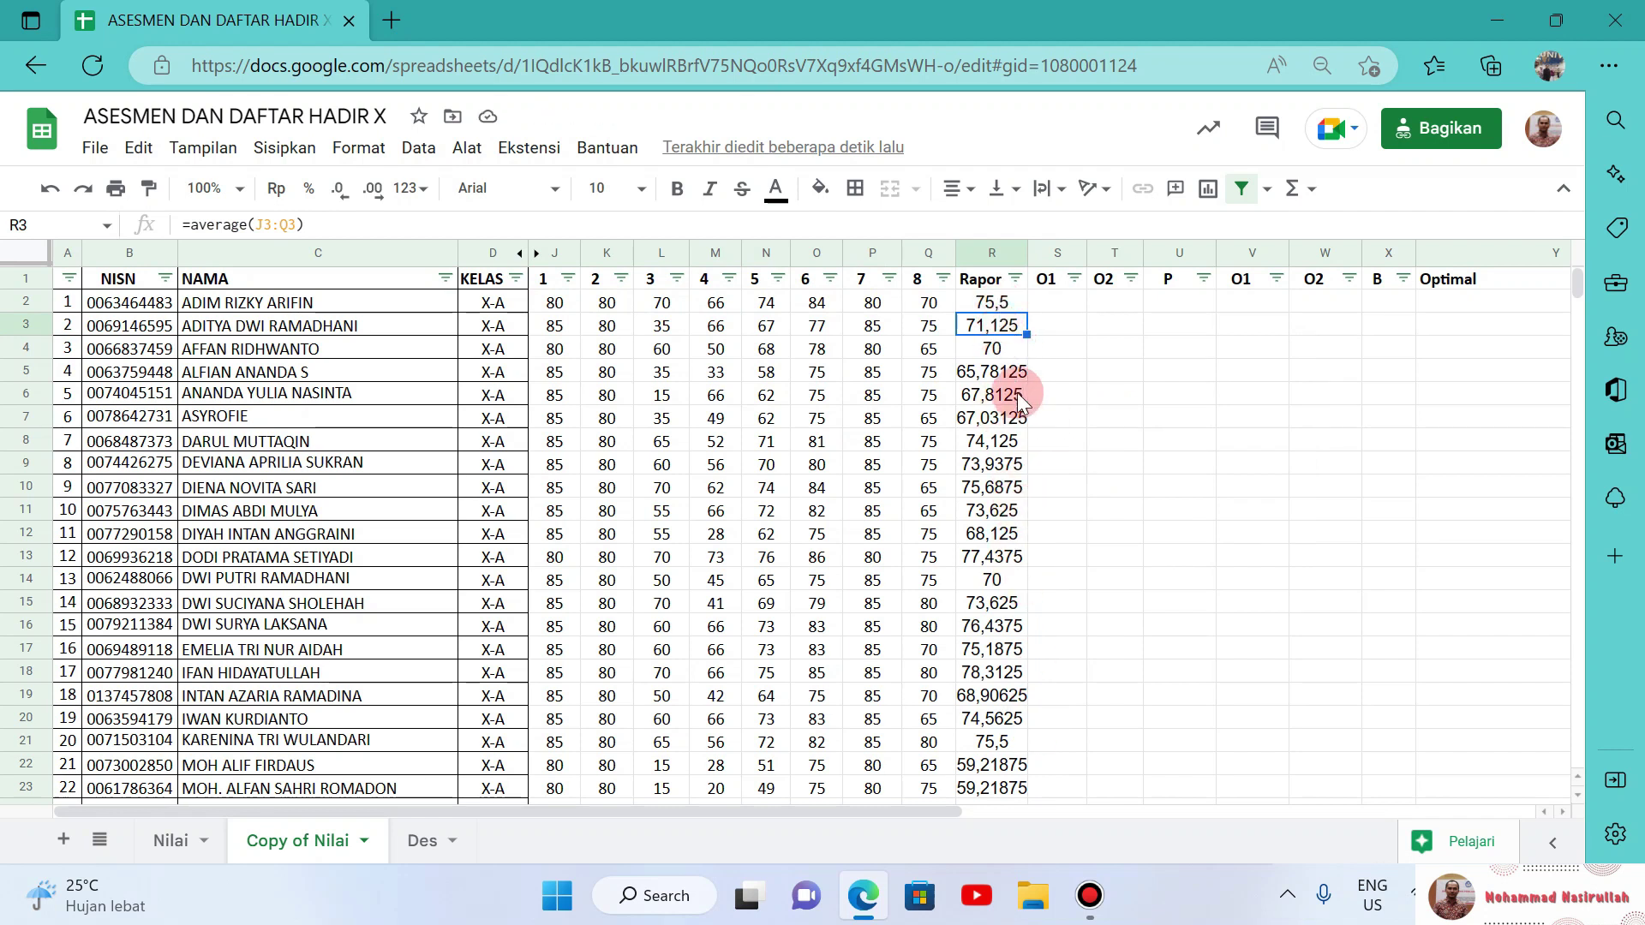
{"action": "key", "text": "ctrl+z"}
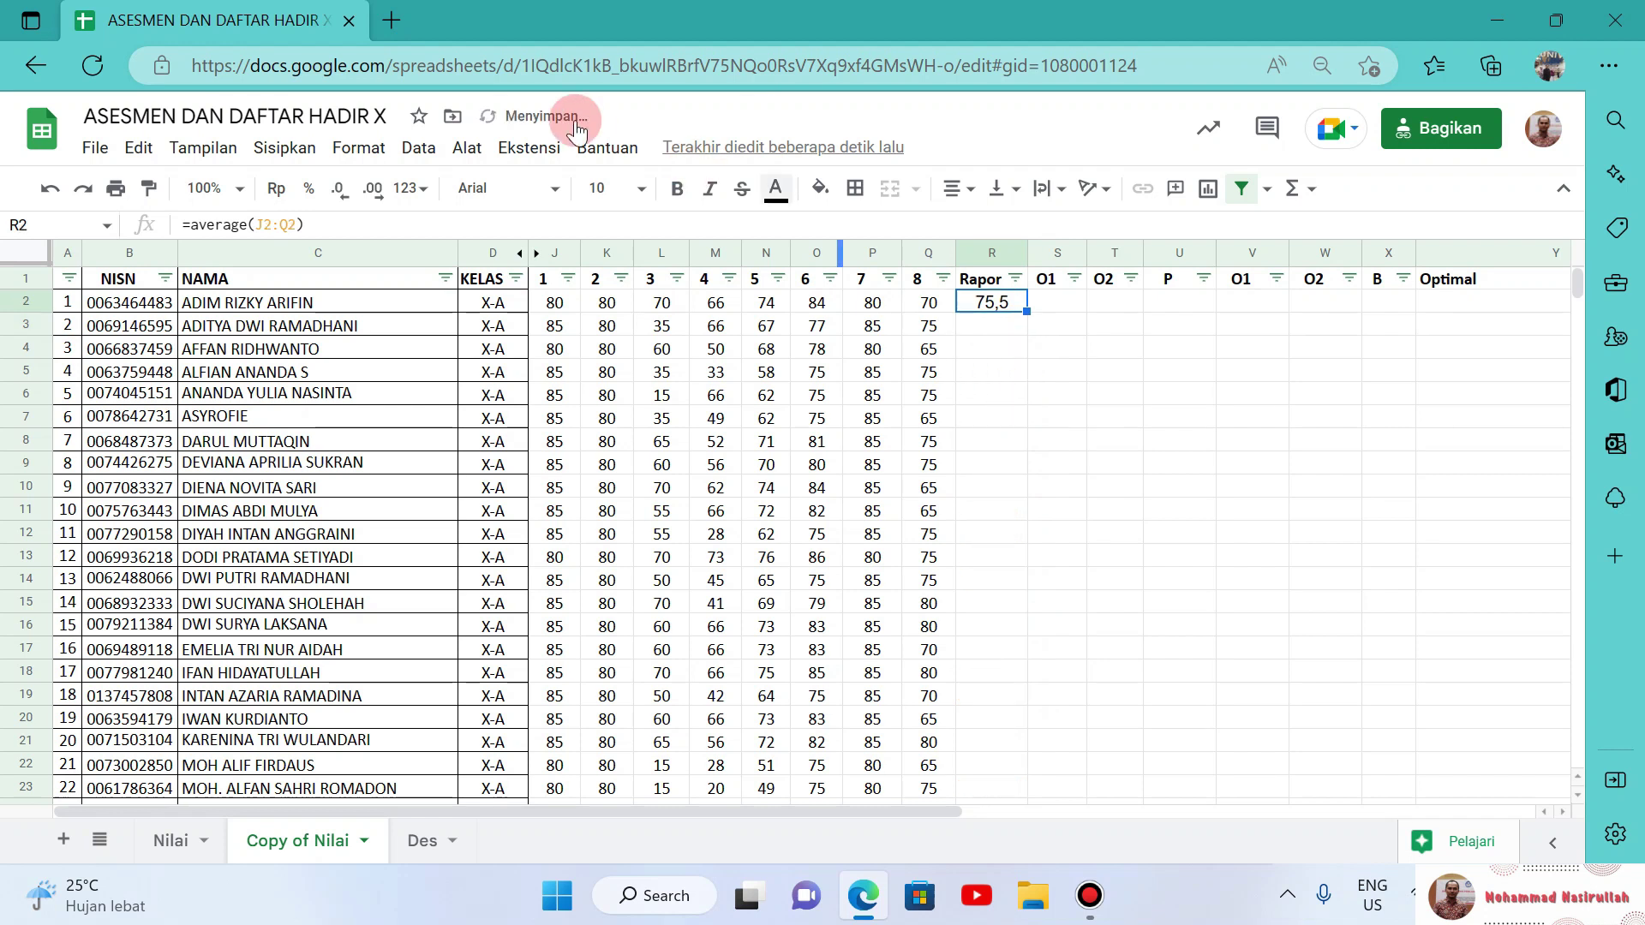
{"action": "left_click", "coordinate": [192, 224]}
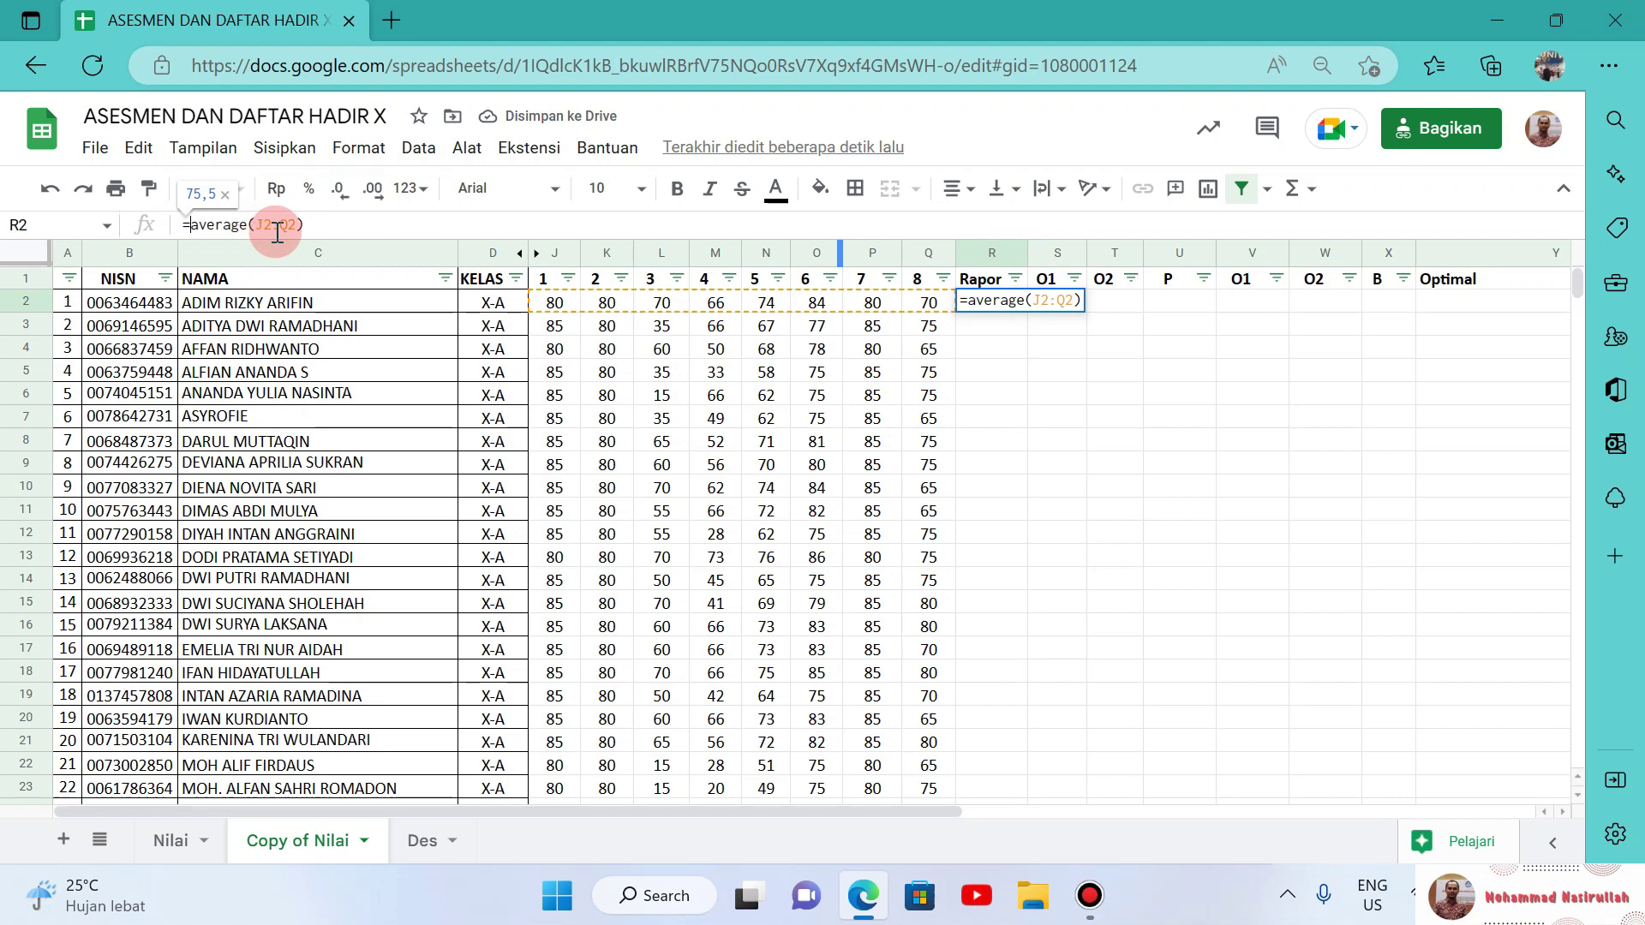
{"action": "type", "text": "round("}
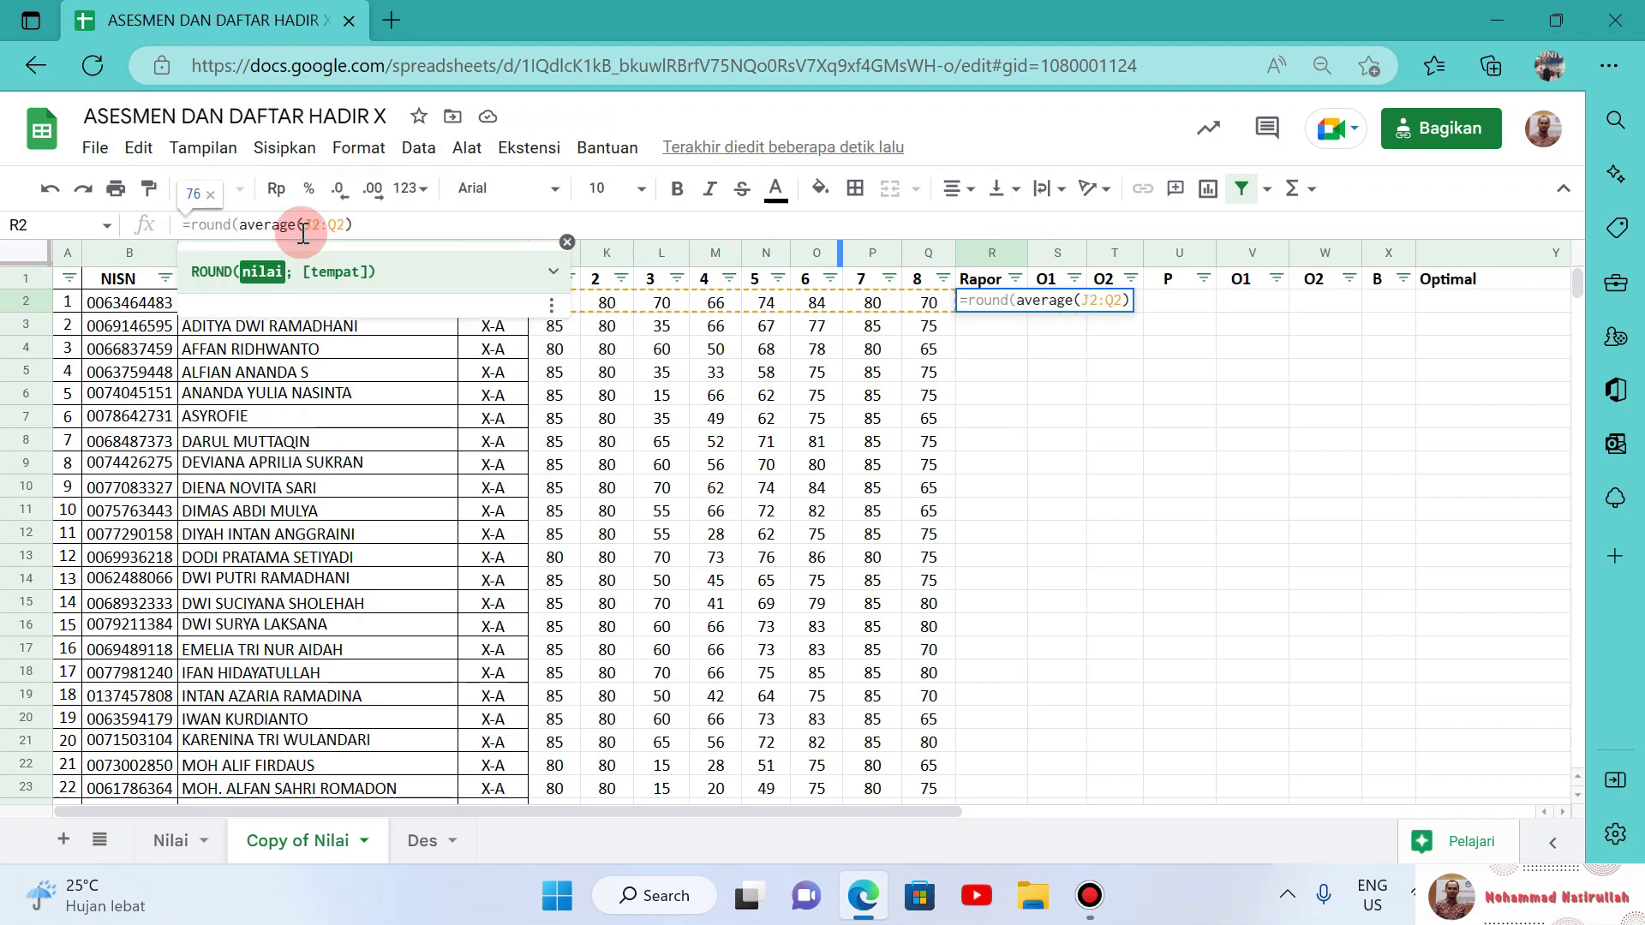
{"action": "key", "text": "Left"}
{"action": "left_click", "coordinate": [303, 233]}
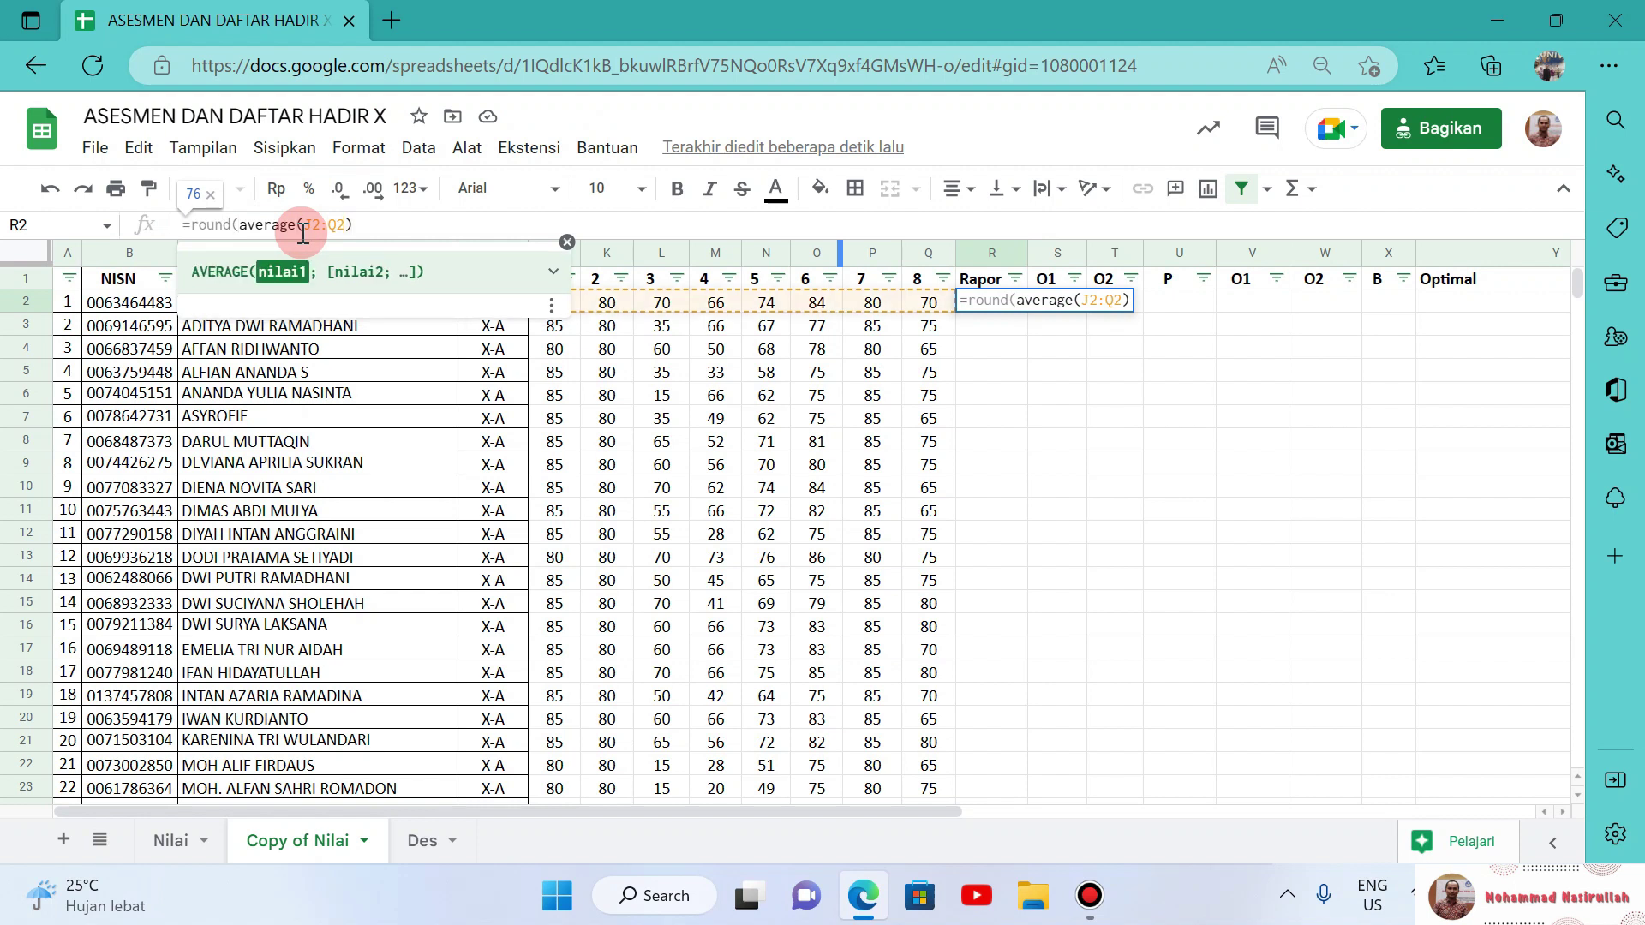
{"action": "key", "text": "End"}
{"action": "type", "text": ")"}
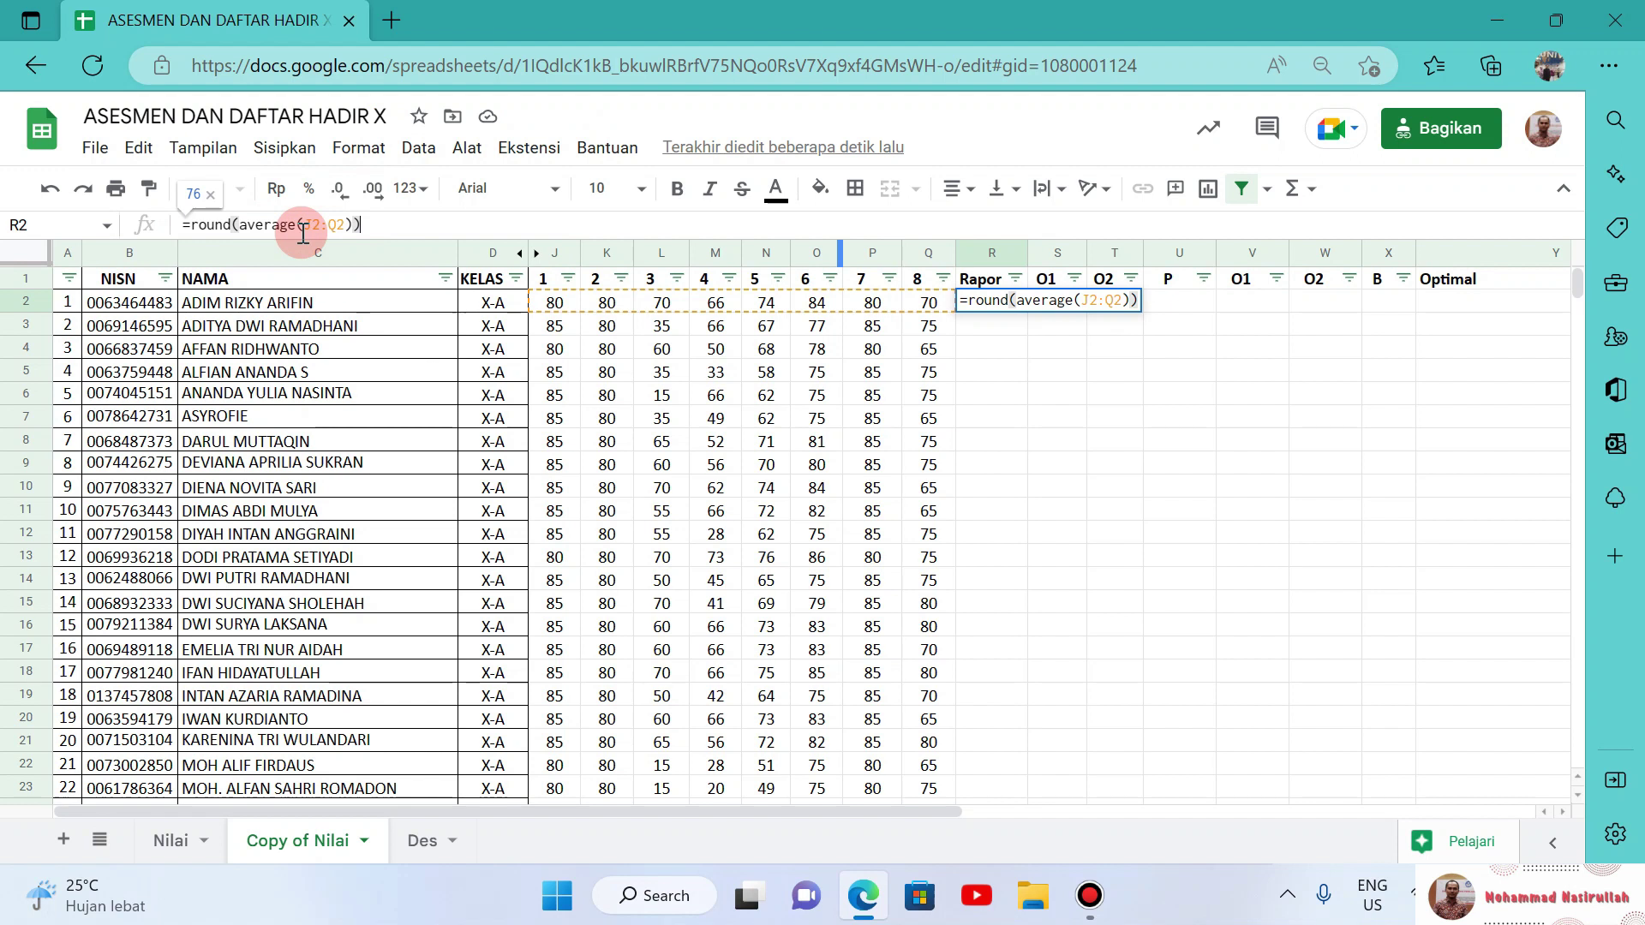
{"action": "key", "text": "Return"}
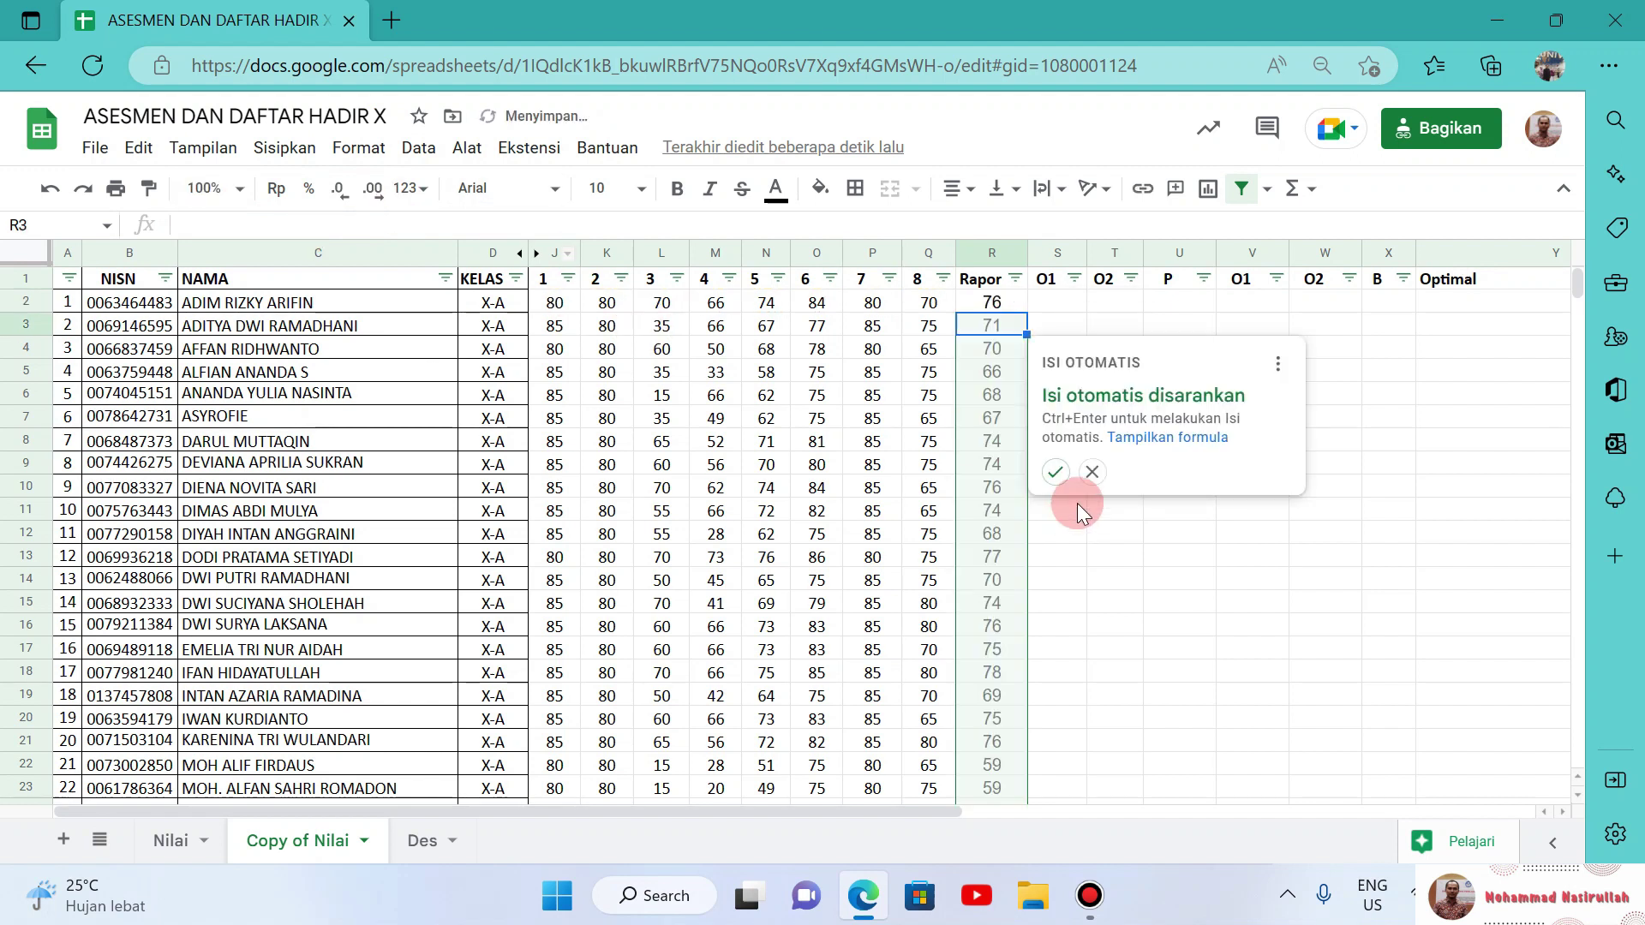
{"action": "left_click", "coordinate": [1055, 472]}
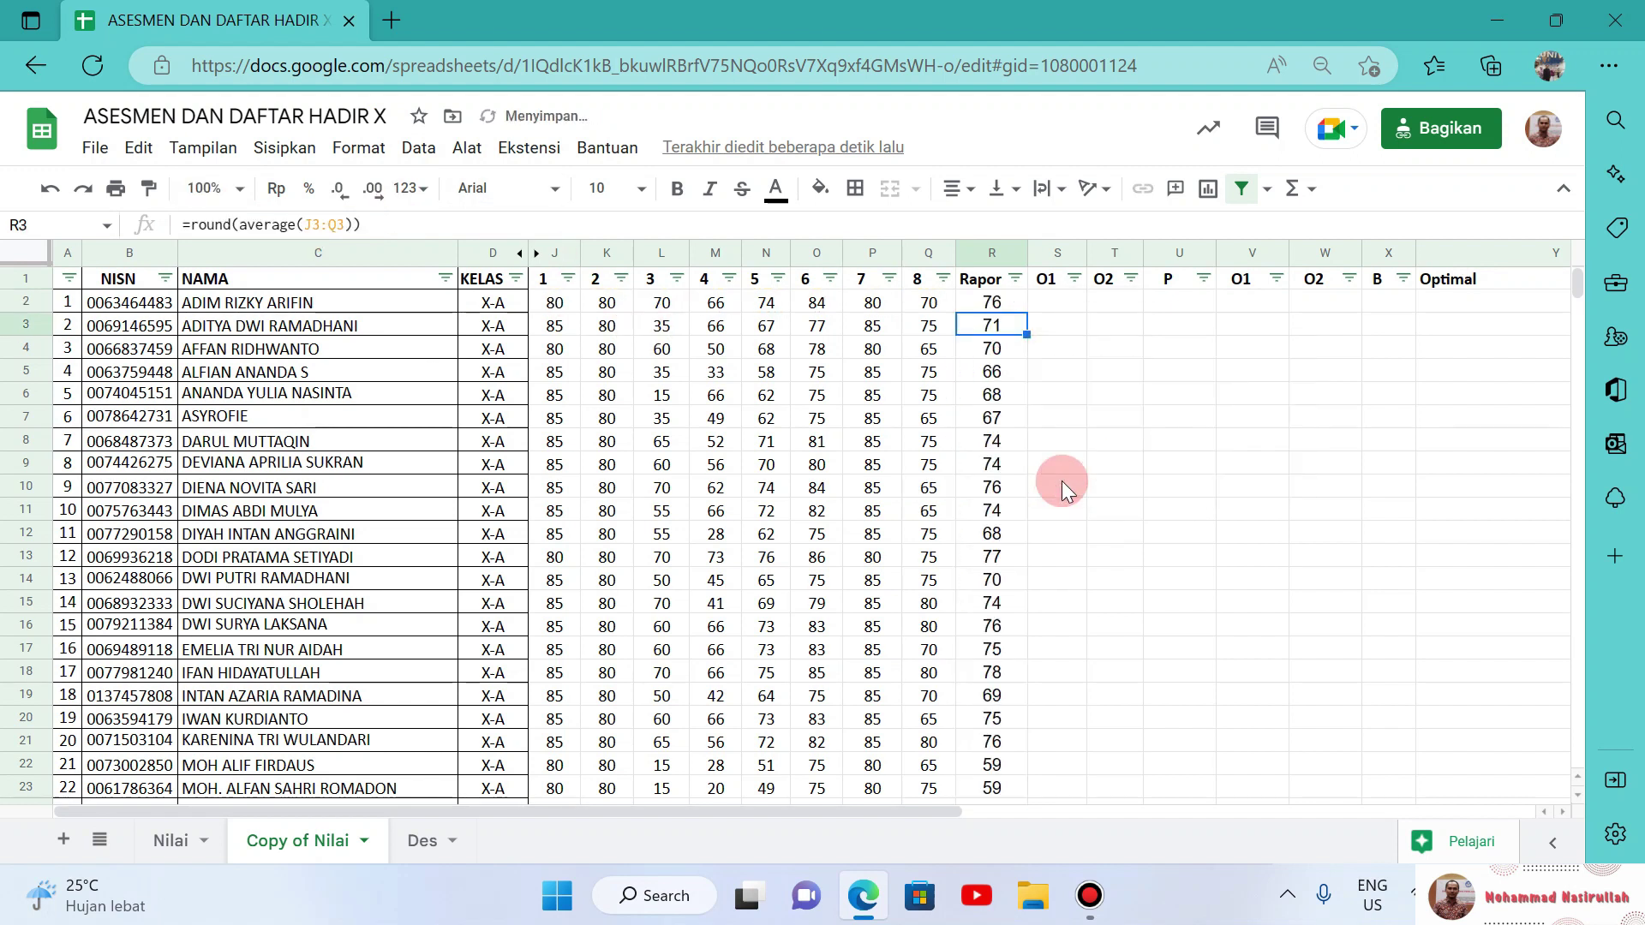
Step: Examine the first Rapor formula and the column headings from O1 through O2, P and B to Optimal and Peningkatan
{"action": "left_click", "coordinate": [998, 305]}
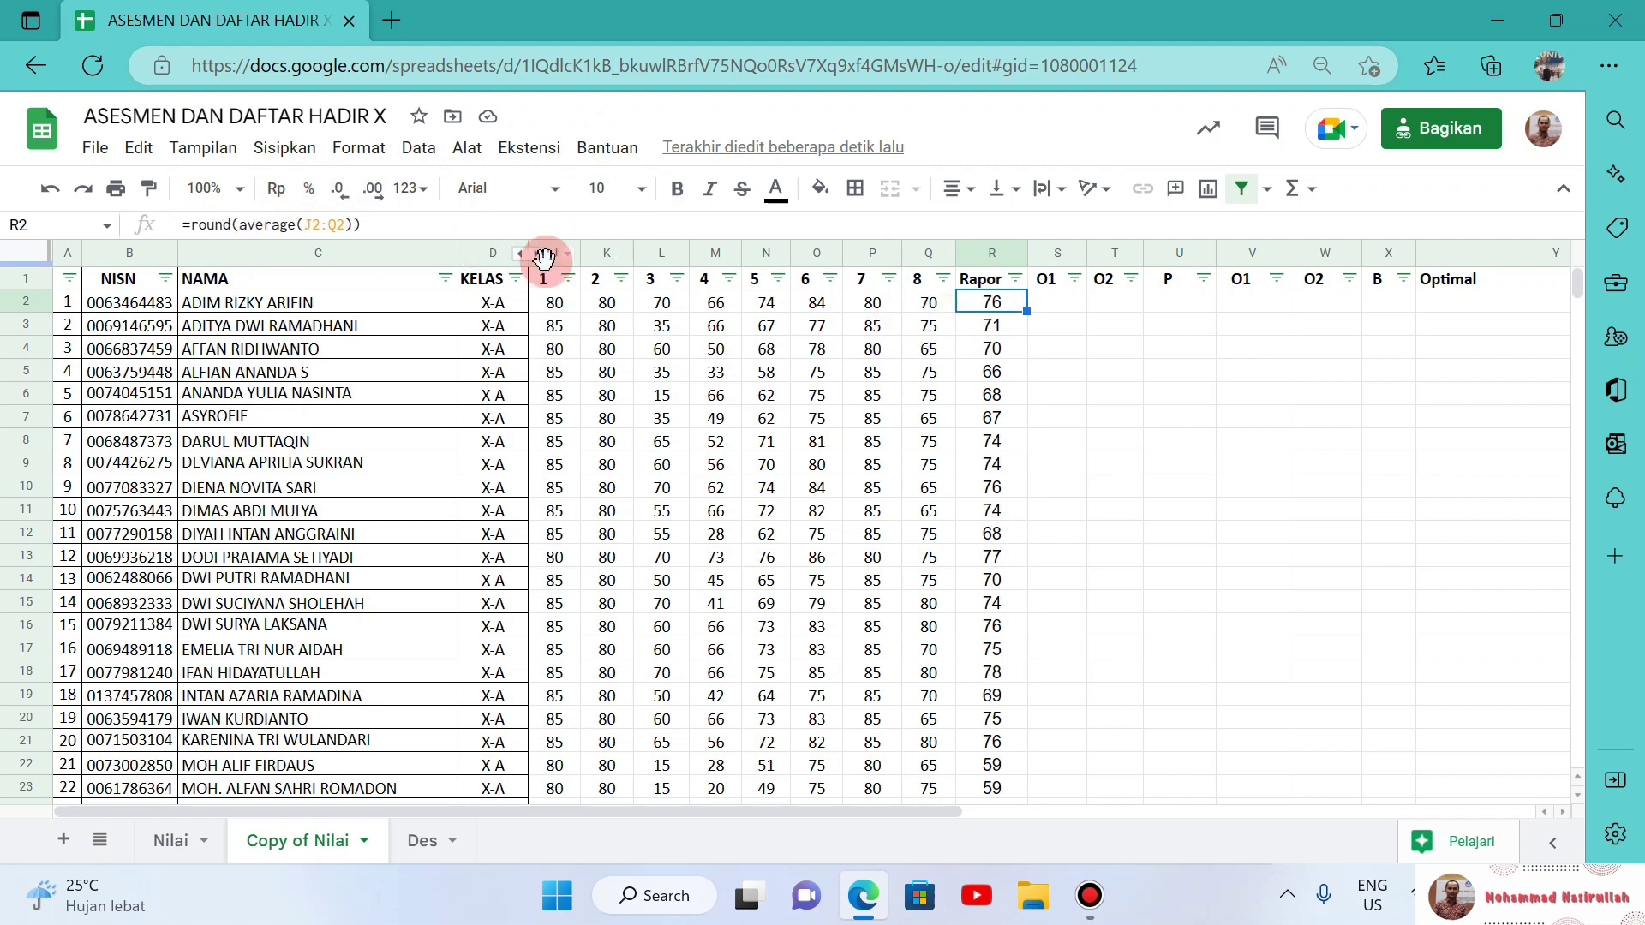
{"action": "left_click", "coordinate": [1058, 293]}
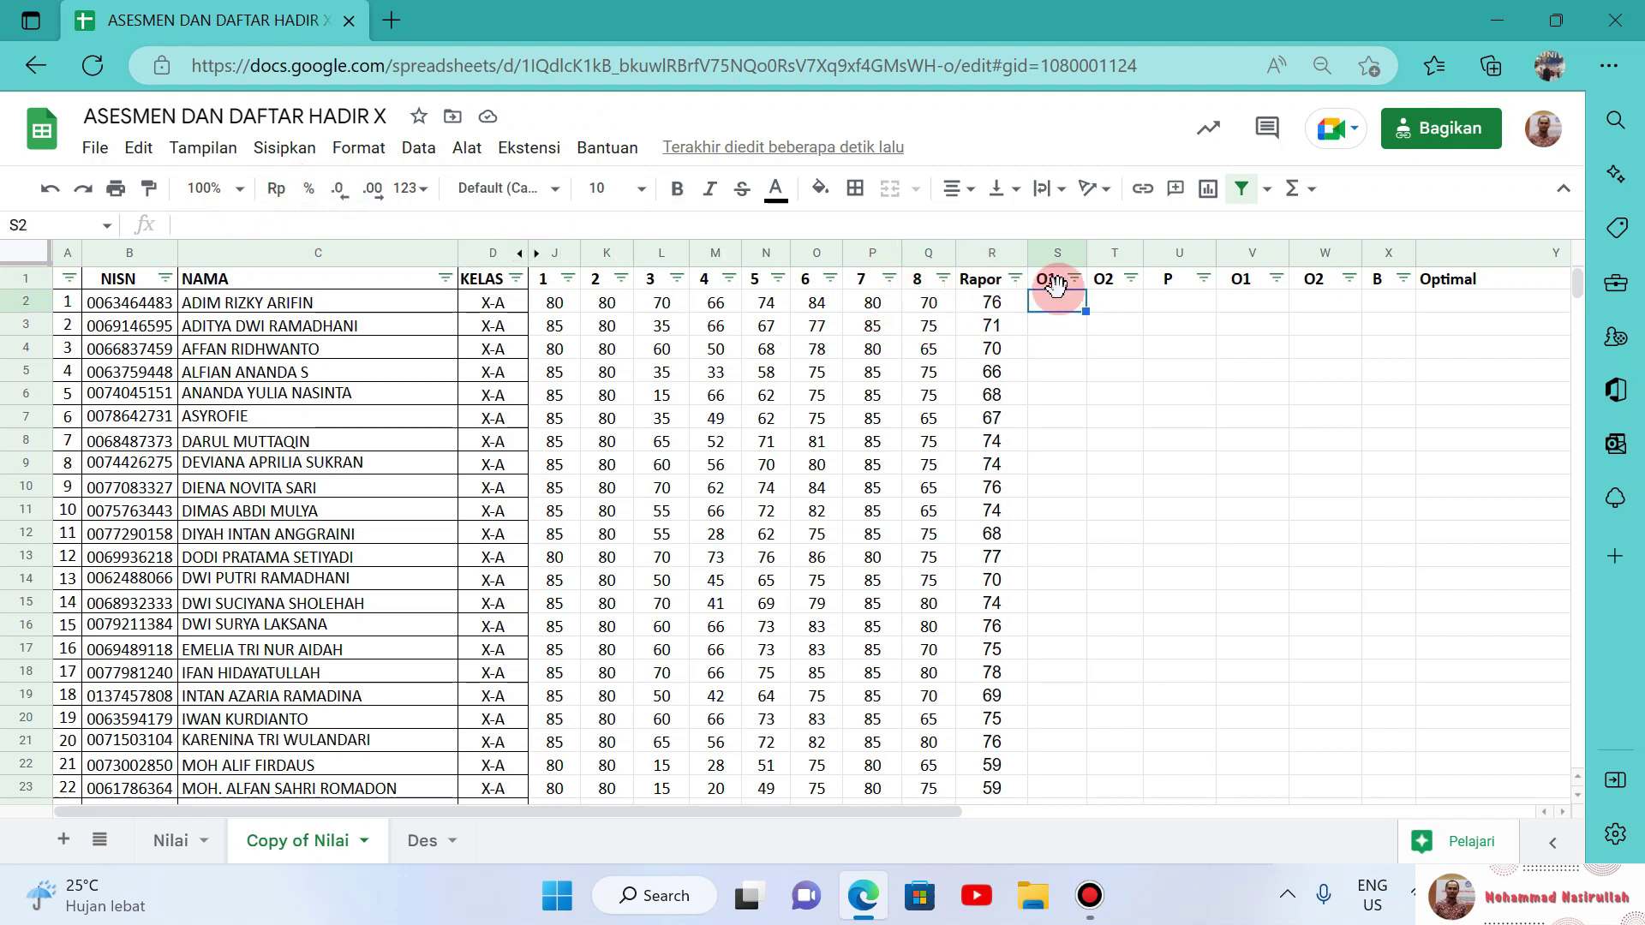
{"action": "left_click", "coordinate": [1055, 285]}
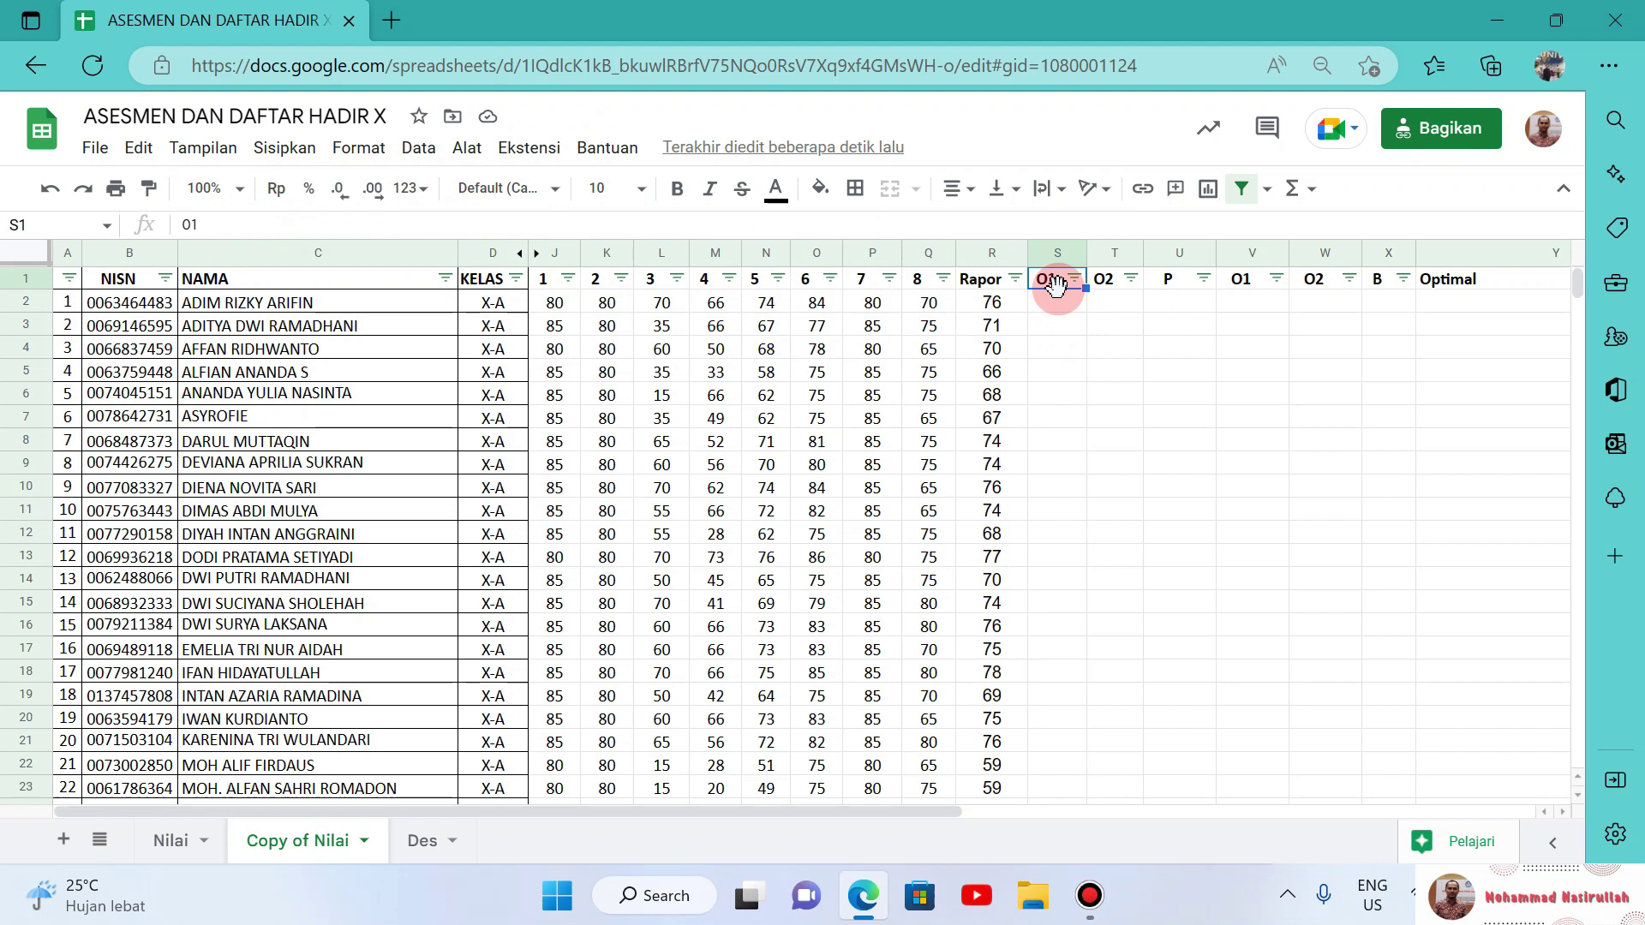
{"action": "key", "text": "Right"}
{"action": "key", "text": "Right"}
{"action": "key", "text": "Right"}
{"action": "key", "text": "Right"}
{"action": "key", "text": "Right"}
{"action": "key", "text": "Right"}
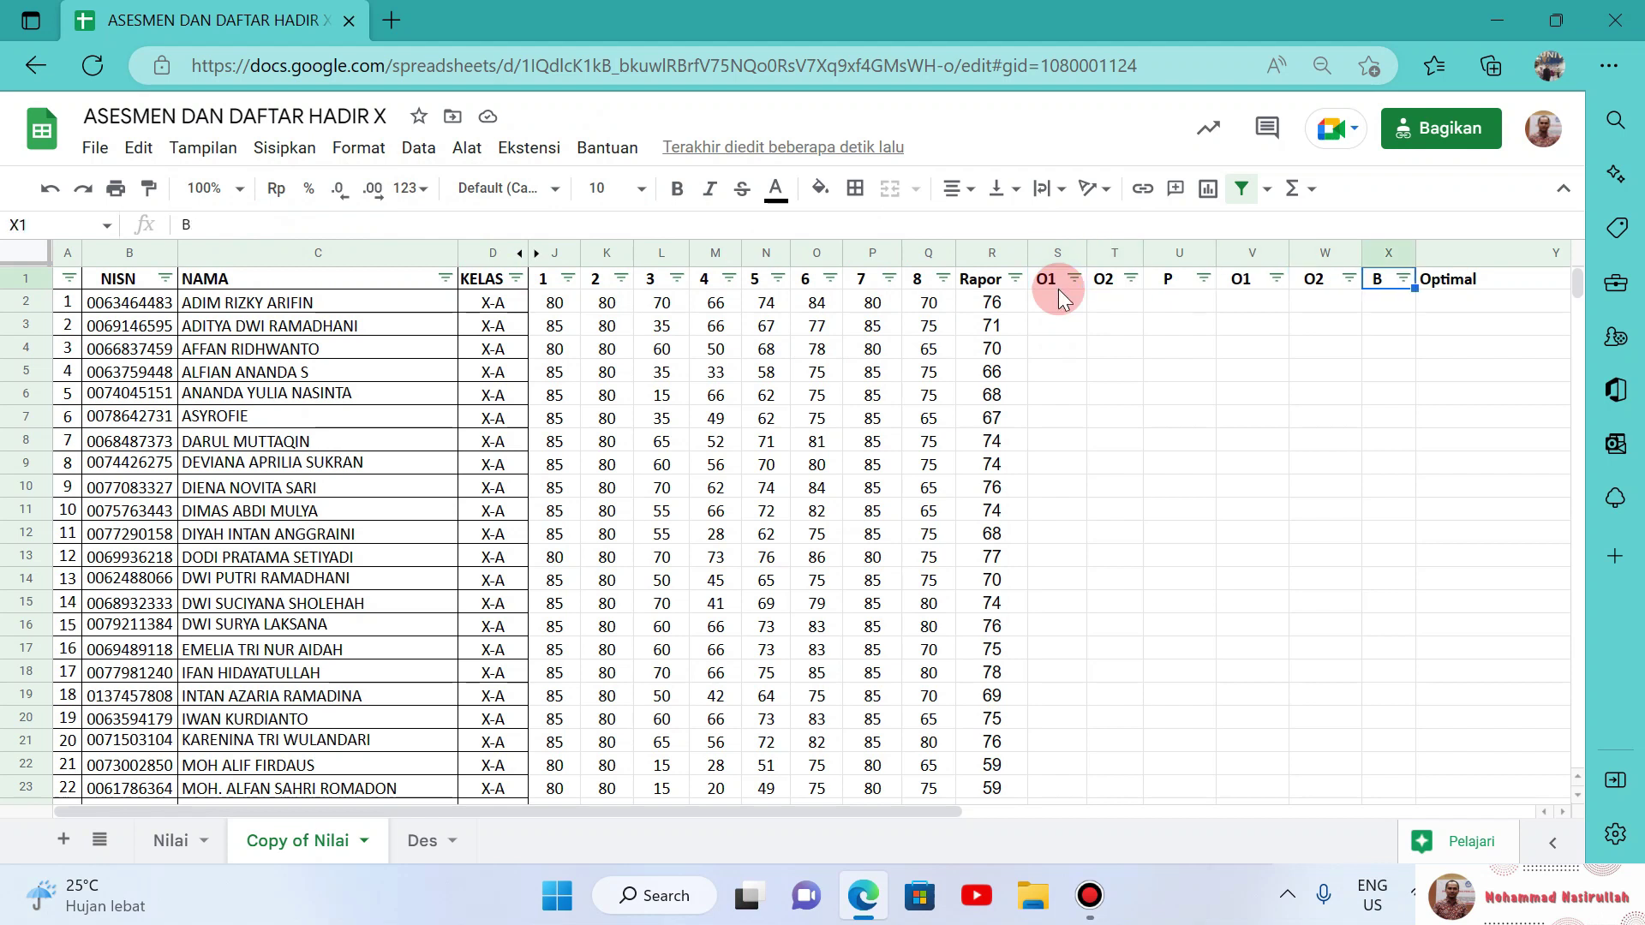
{"action": "key", "text": "Right"}
Step: Trace the headings back to score column 1 and examine the first student's row across to column 8
{"action": "key", "text": "Left"}
{"action": "key", "text": "Left"}
{"action": "key", "text": "Left"}
{"action": "key", "text": "Left"}
{"action": "key", "text": "Left"}
{"action": "key", "text": "Left"}
{"action": "key", "text": "Left"}
{"action": "key", "text": "Left"}
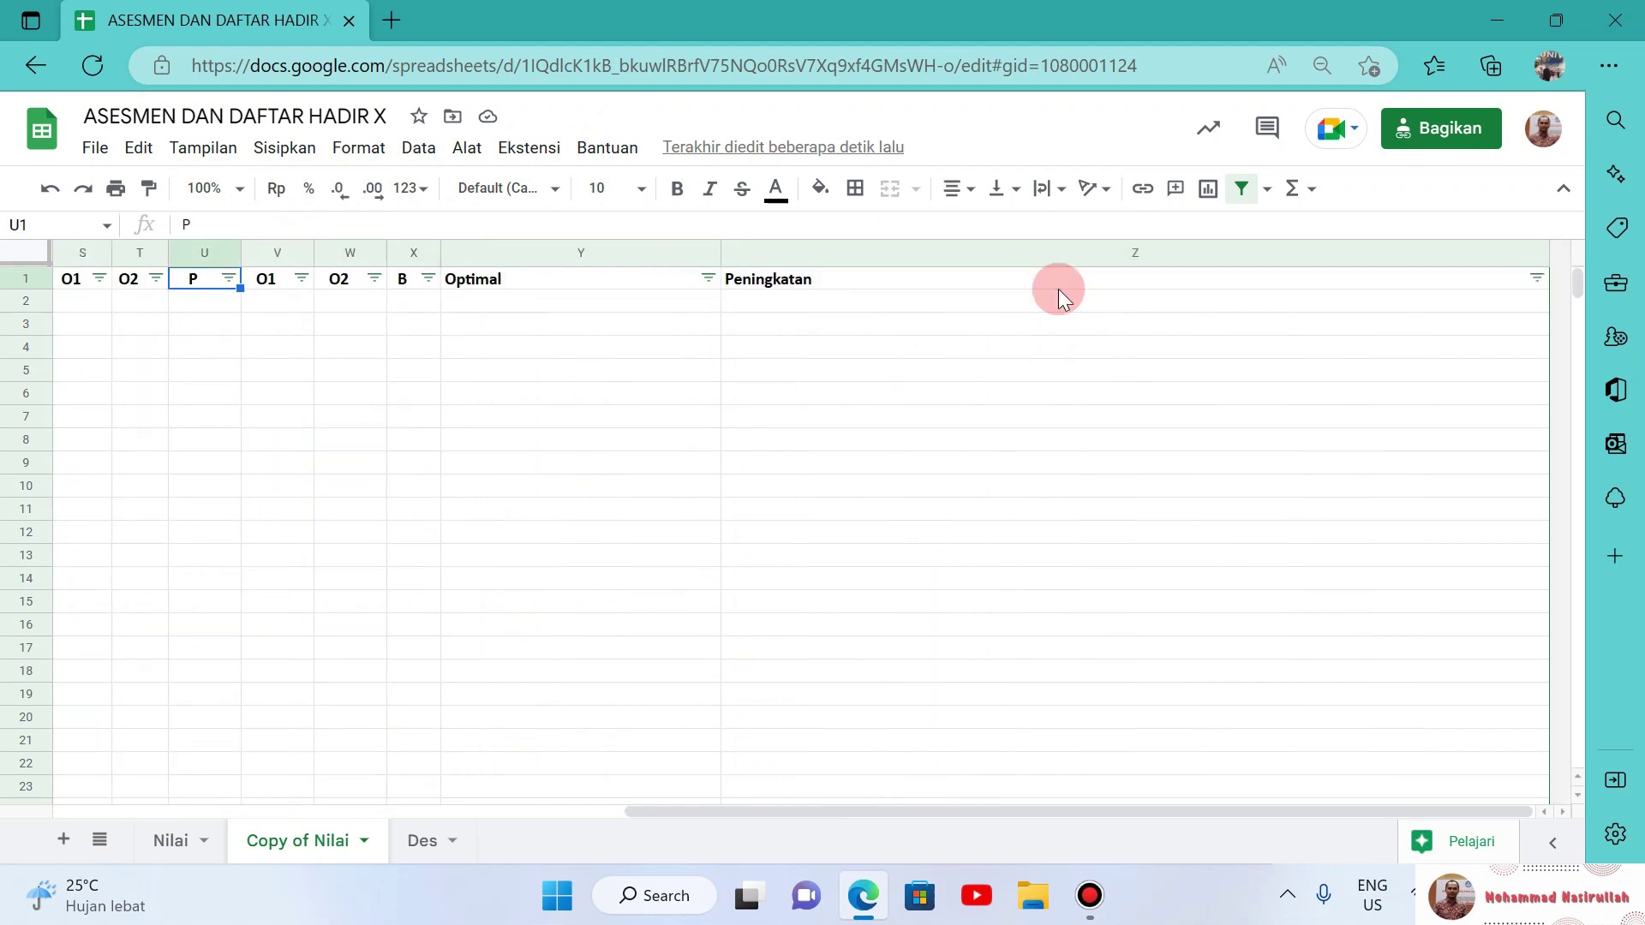
{"action": "key", "text": "Left"}
{"action": "key", "text": "Left"}
{"action": "key", "text": "Left"}
{"action": "key", "text": "Left"}
{"action": "key", "text": "Left"}
{"action": "key", "text": "Left"}
{"action": "key", "text": "Left"}
{"action": "key", "text": "Left"}
{"action": "key", "text": "Left"}
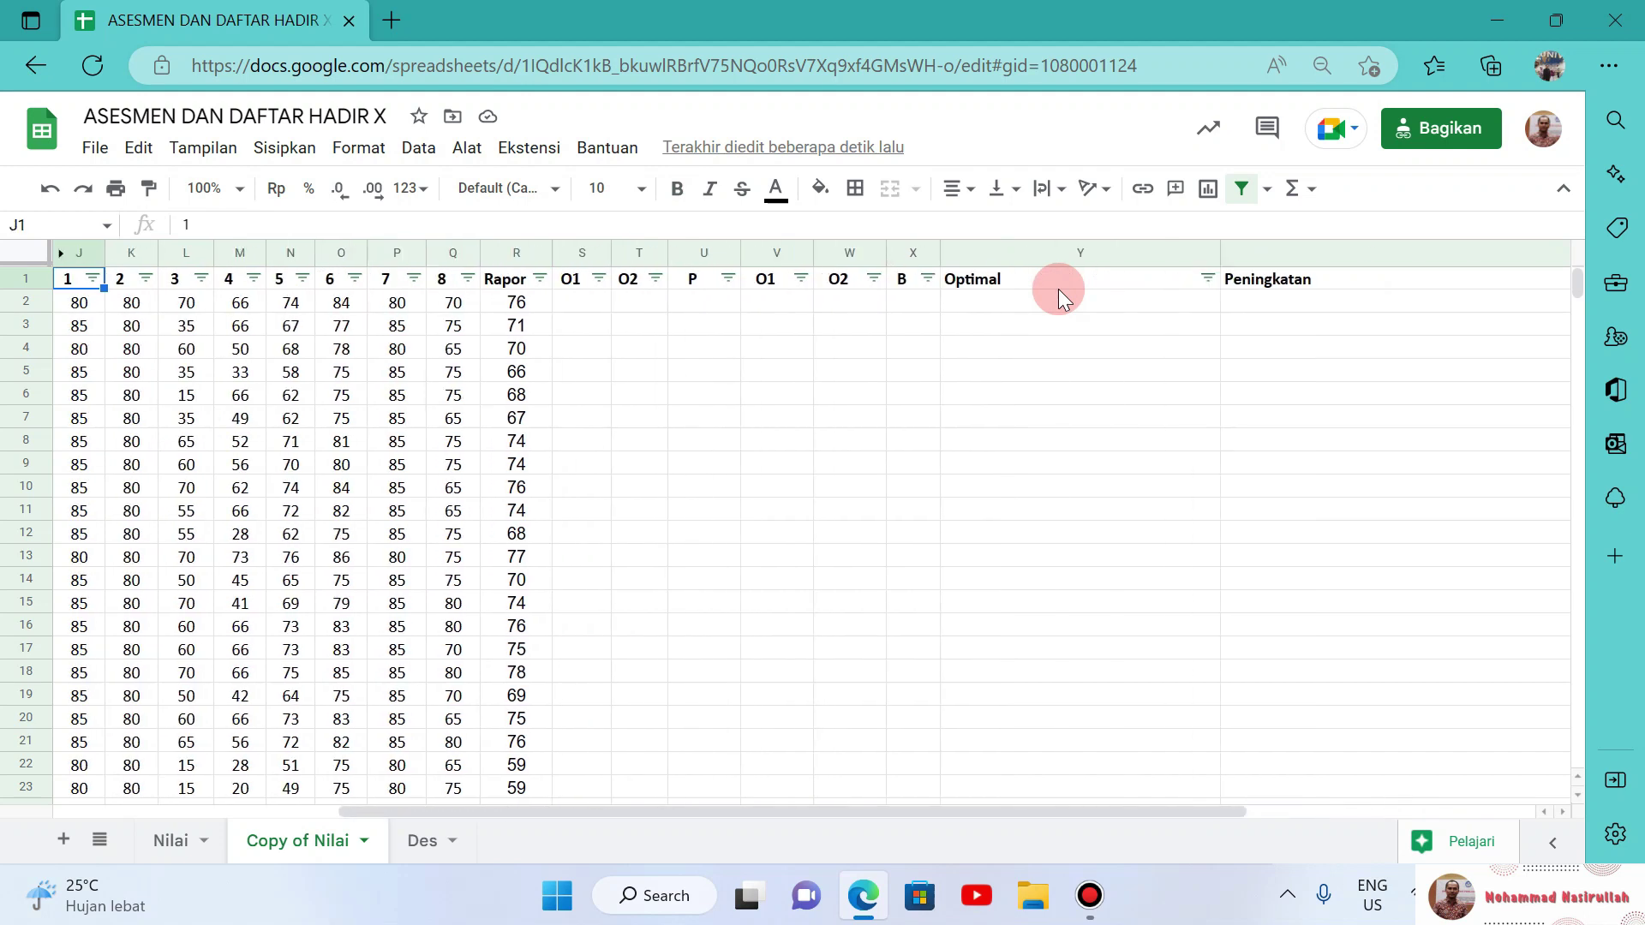
{"action": "key", "text": "Left"}
{"action": "key", "text": "Left"}
{"action": "key", "text": "Left"}
{"action": "key", "text": "Down"}
{"action": "key", "text": "Right"}
{"action": "key", "text": "Right"}
{"action": "key", "text": "Right"}
{"action": "key", "text": "Right"}
{"action": "key", "text": "Right"}
{"action": "key", "text": "Right"}
{"action": "key", "text": "Right"}
{"action": "key", "text": "Right"}
{"action": "key", "text": "Right"}
{"action": "key", "text": "Right"}
{"action": "key", "text": "Right"}
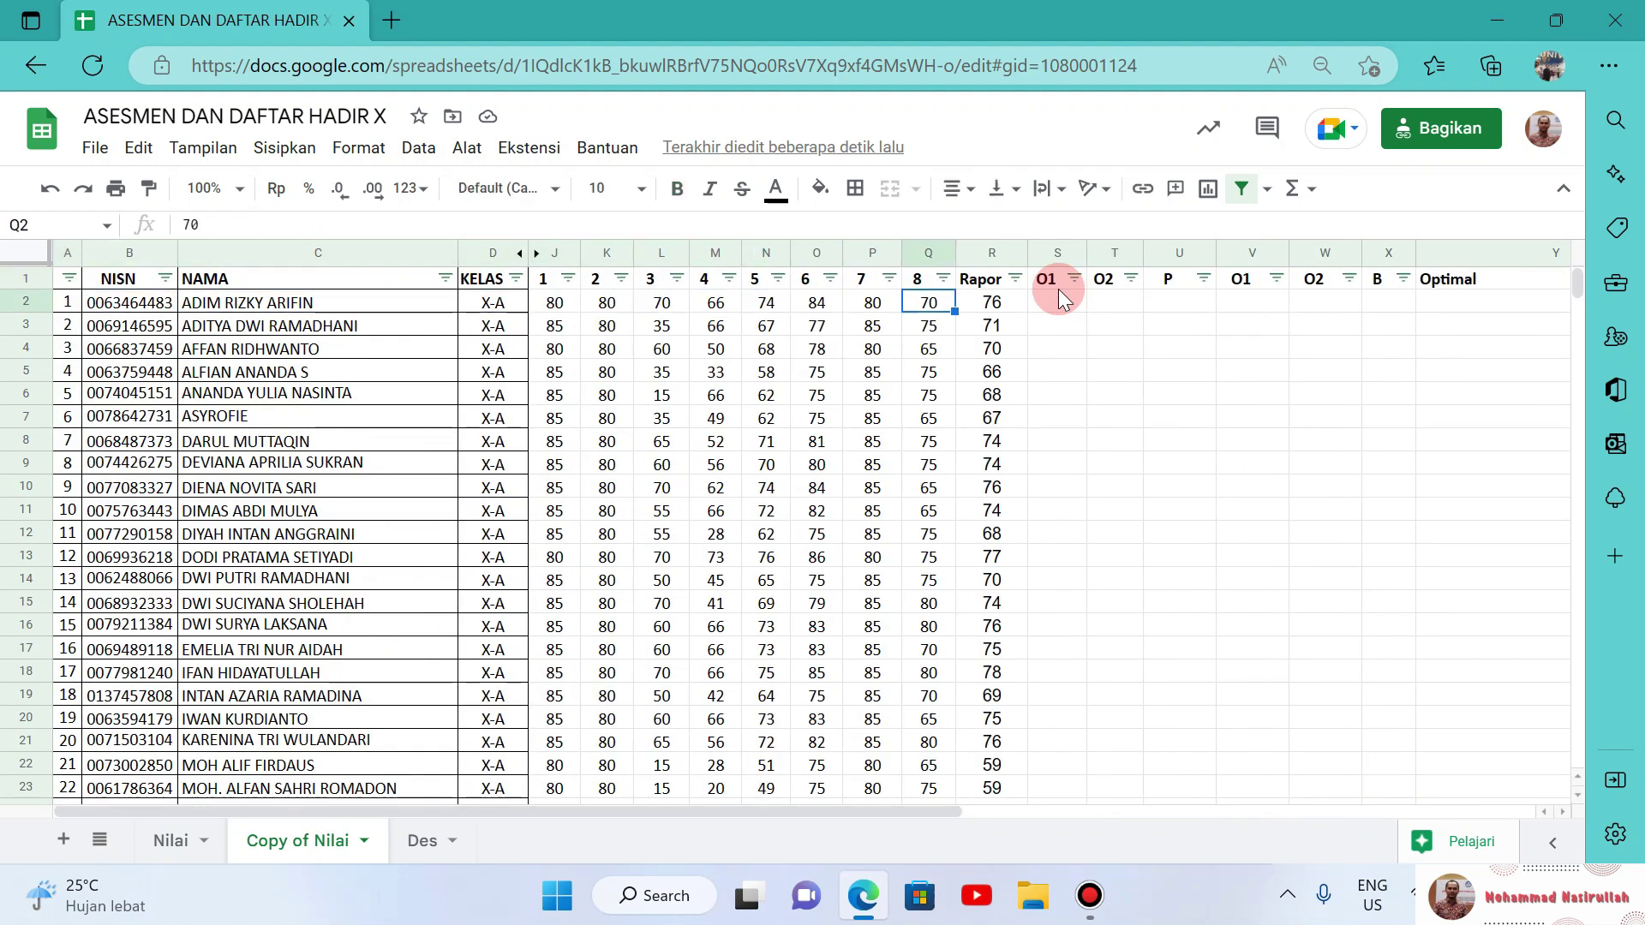
Step: Examine the first student's learning objective scores as a range starting at J2, beside the empty O1 cell
{"action": "key", "text": "shift+Home"}
{"action": "key", "text": "Right"}
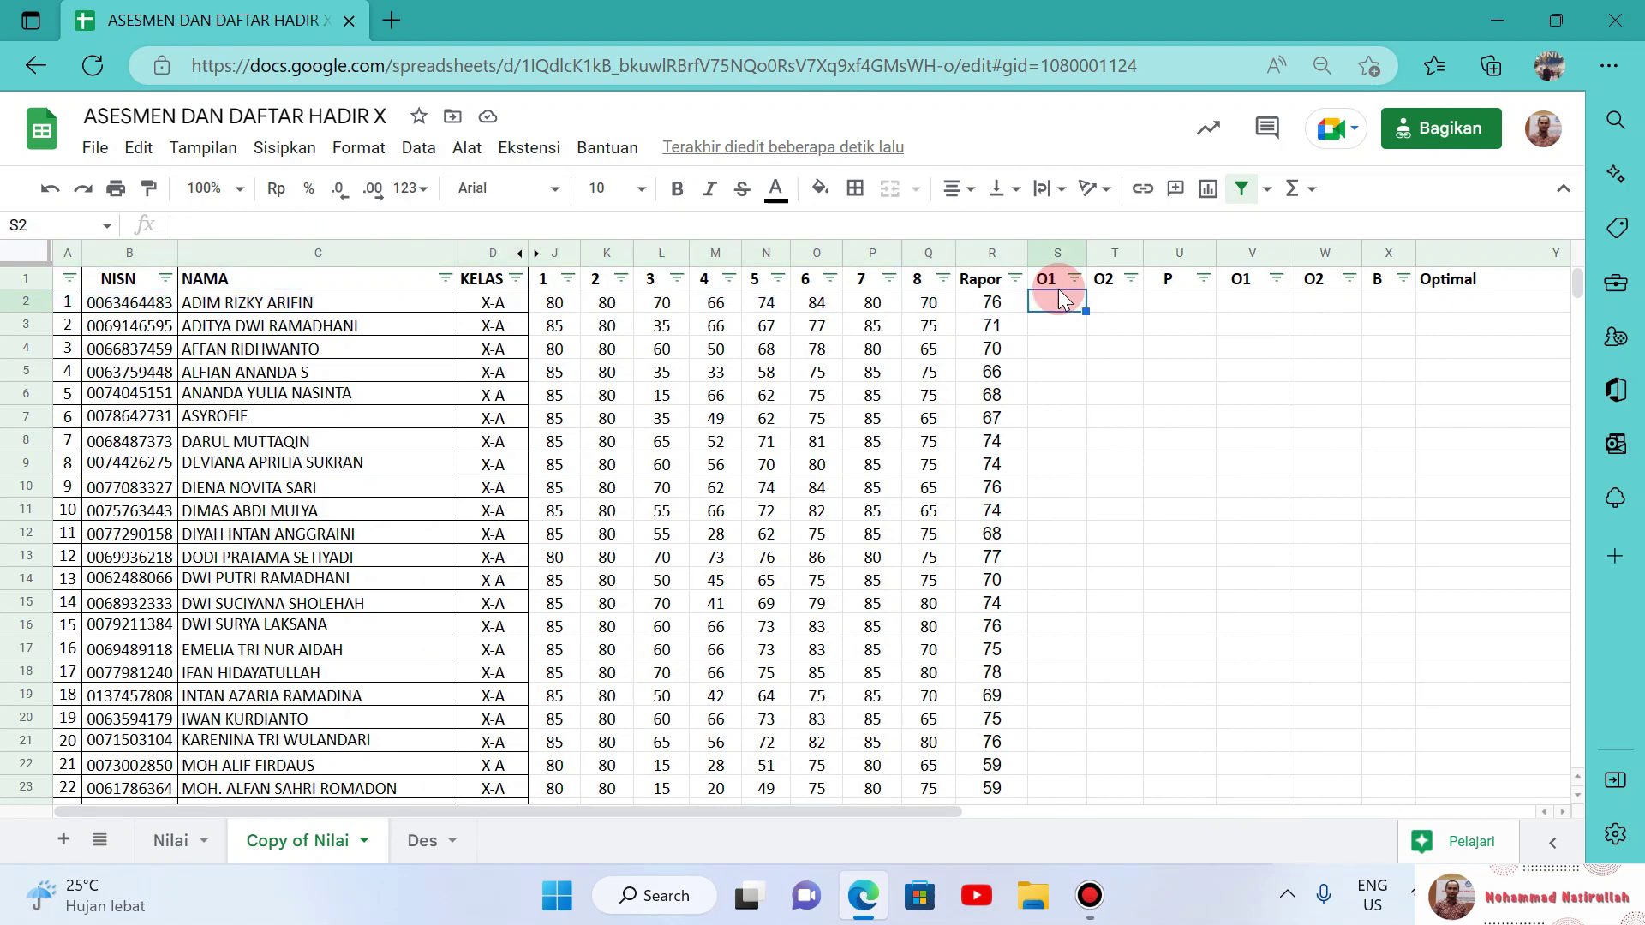
{"action": "key", "text": "Left"}
{"action": "key", "text": "Left"}
{"action": "key", "text": "Left"}
{"action": "key", "text": "Left"}
{"action": "key", "text": "Left"}
{"action": "key", "text": "Left"}
{"action": "key", "text": "Left"}
{"action": "key", "text": "Left"}
{"action": "key", "text": "shift+Right"}
{"action": "key", "text": "shift+Right"}
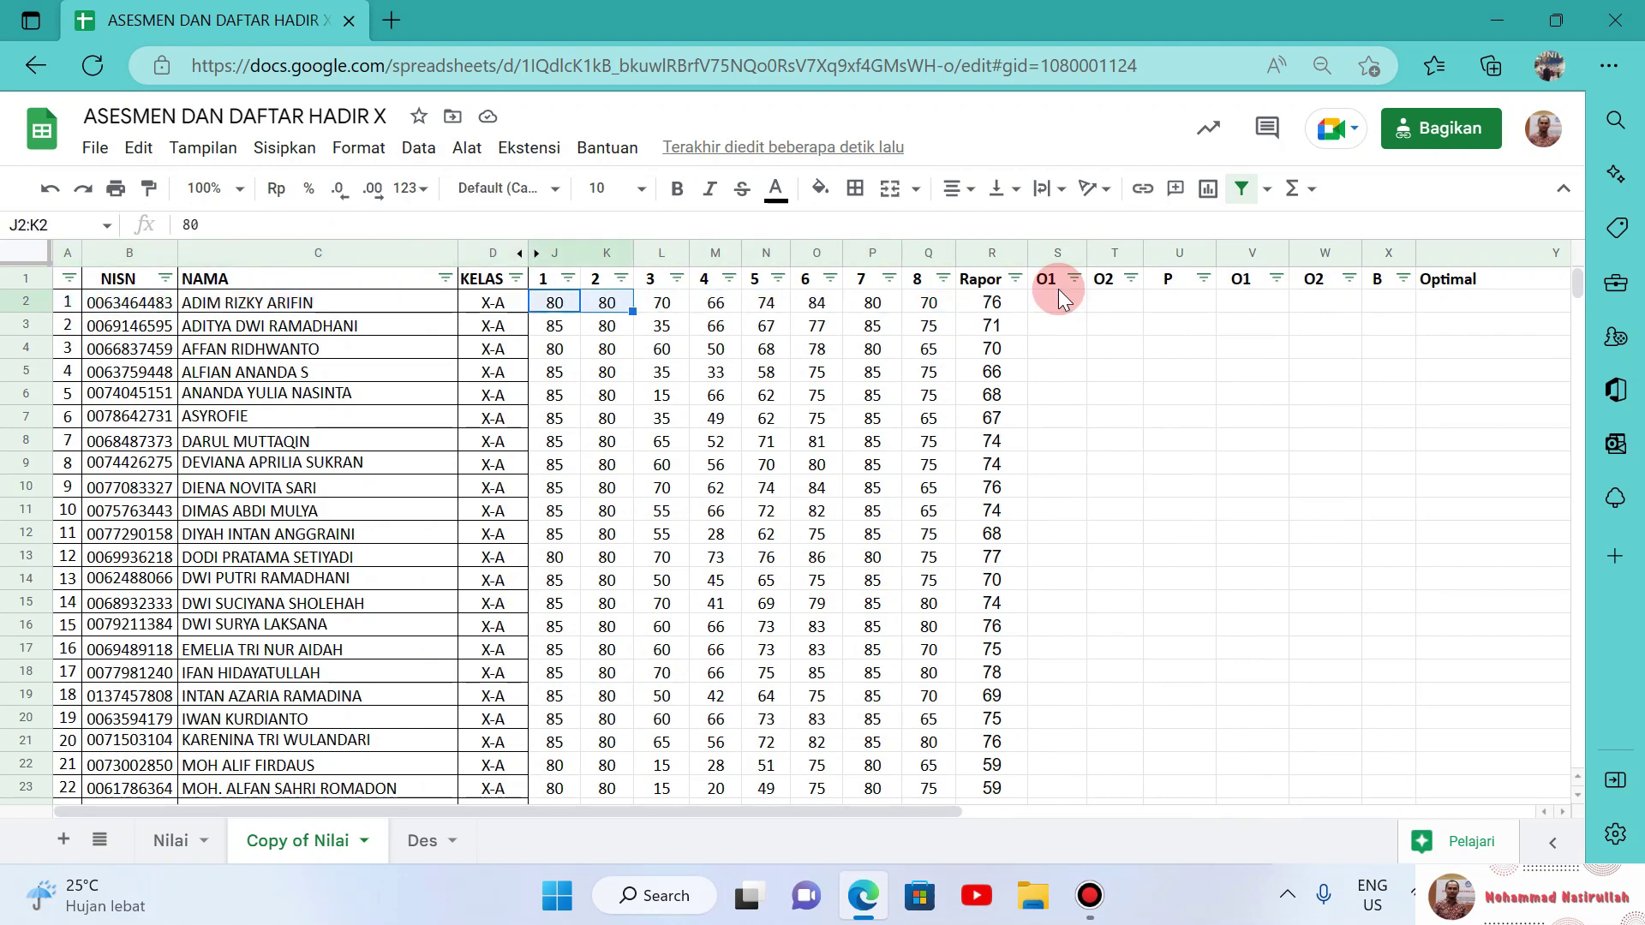
{"action": "key", "text": "shift+Right"}
{"action": "key", "text": "shift+Right"}
{"action": "key", "text": "shift+Right"}
{"action": "key", "text": "shift+Right"}
{"action": "key", "text": "shift+Right"}
{"action": "key", "text": "Right"}
{"action": "key", "text": "Right"}
{"action": "key", "text": "Right"}
{"action": "key", "text": "Right"}
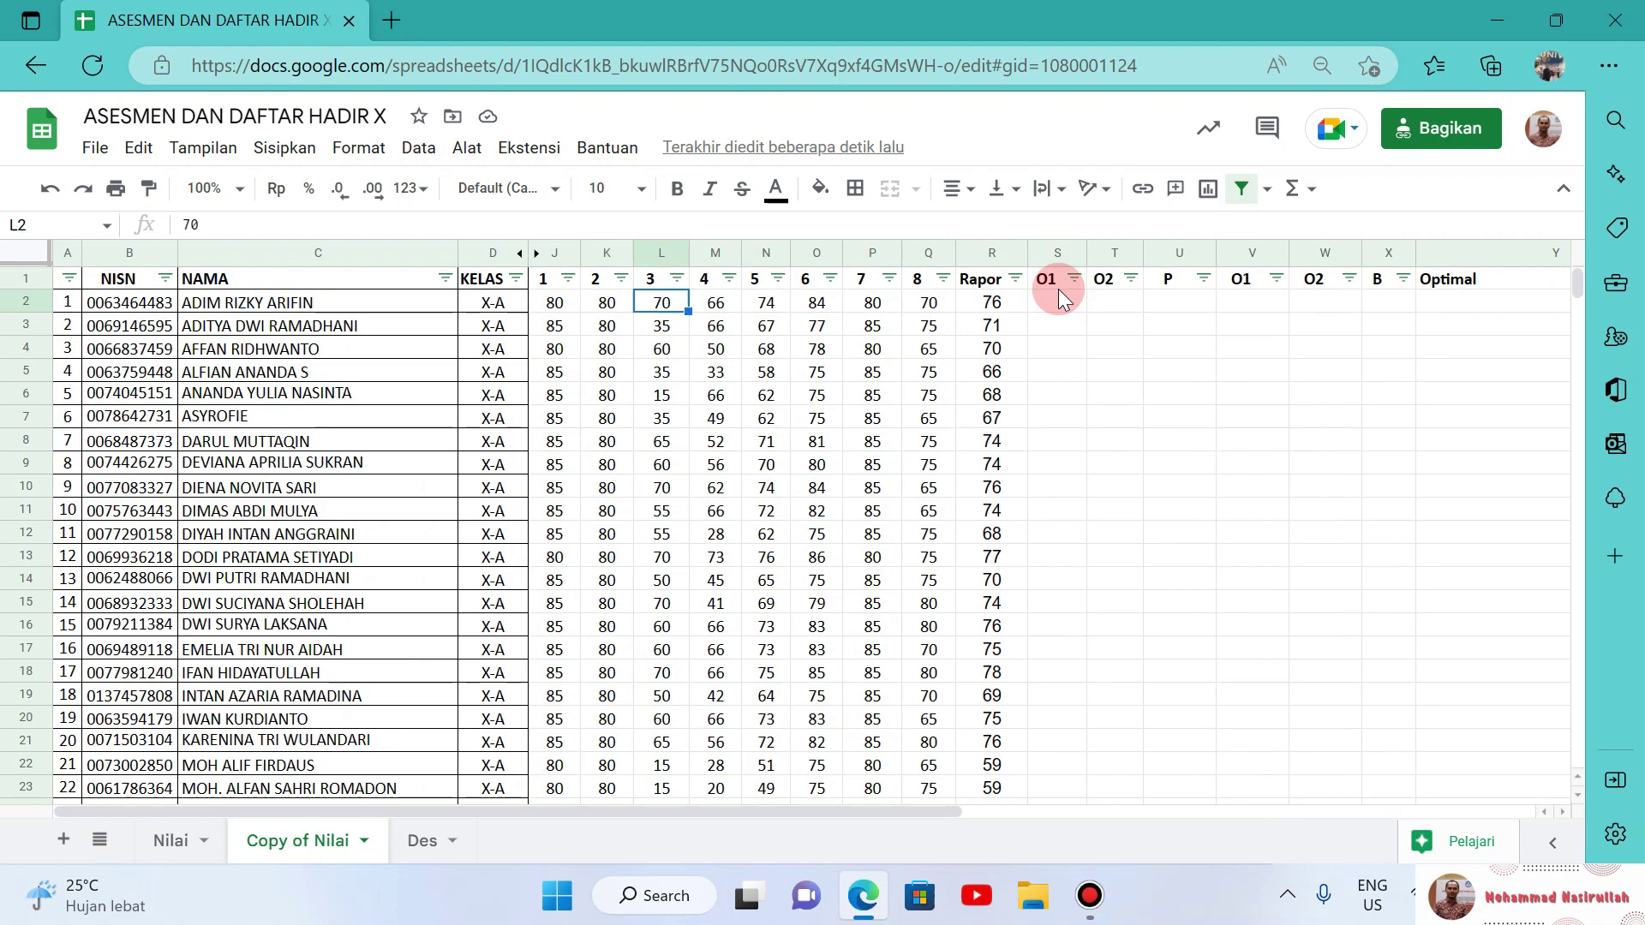
Step: Start a formula in the first student's O1 cell, S2
{"action": "key", "text": "Right"}
{"action": "key", "text": "Right"}
{"action": "key", "text": "Right"}
{"action": "key", "text": "Right"}
{"action": "key", "text": "Right"}
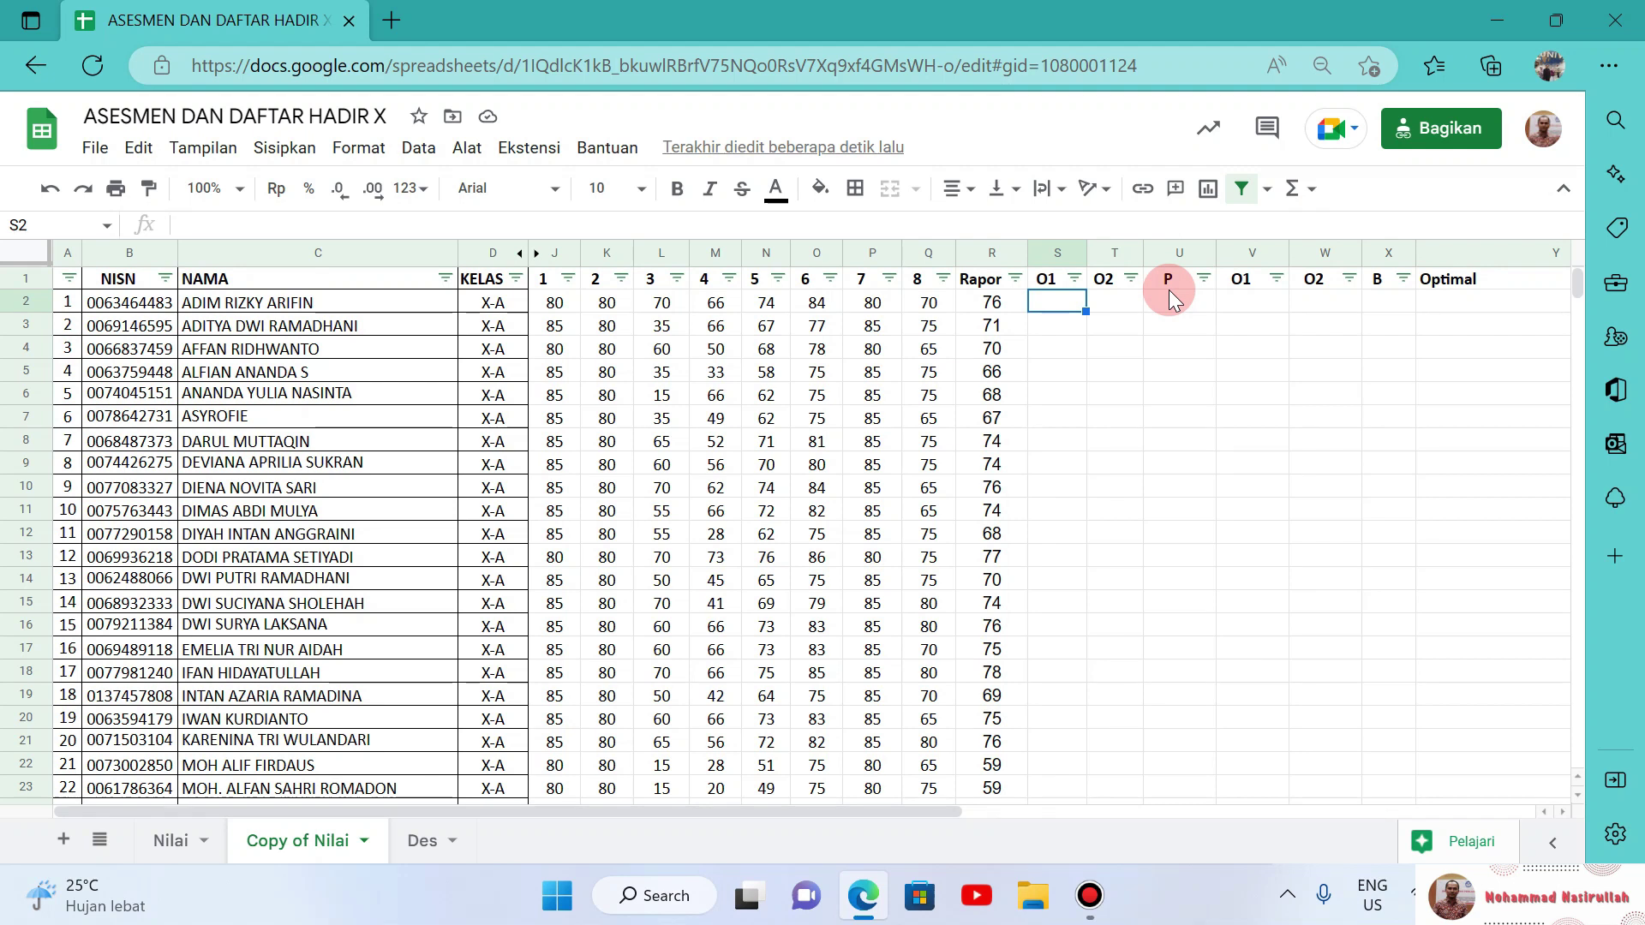
{"action": "type", "text": "="}
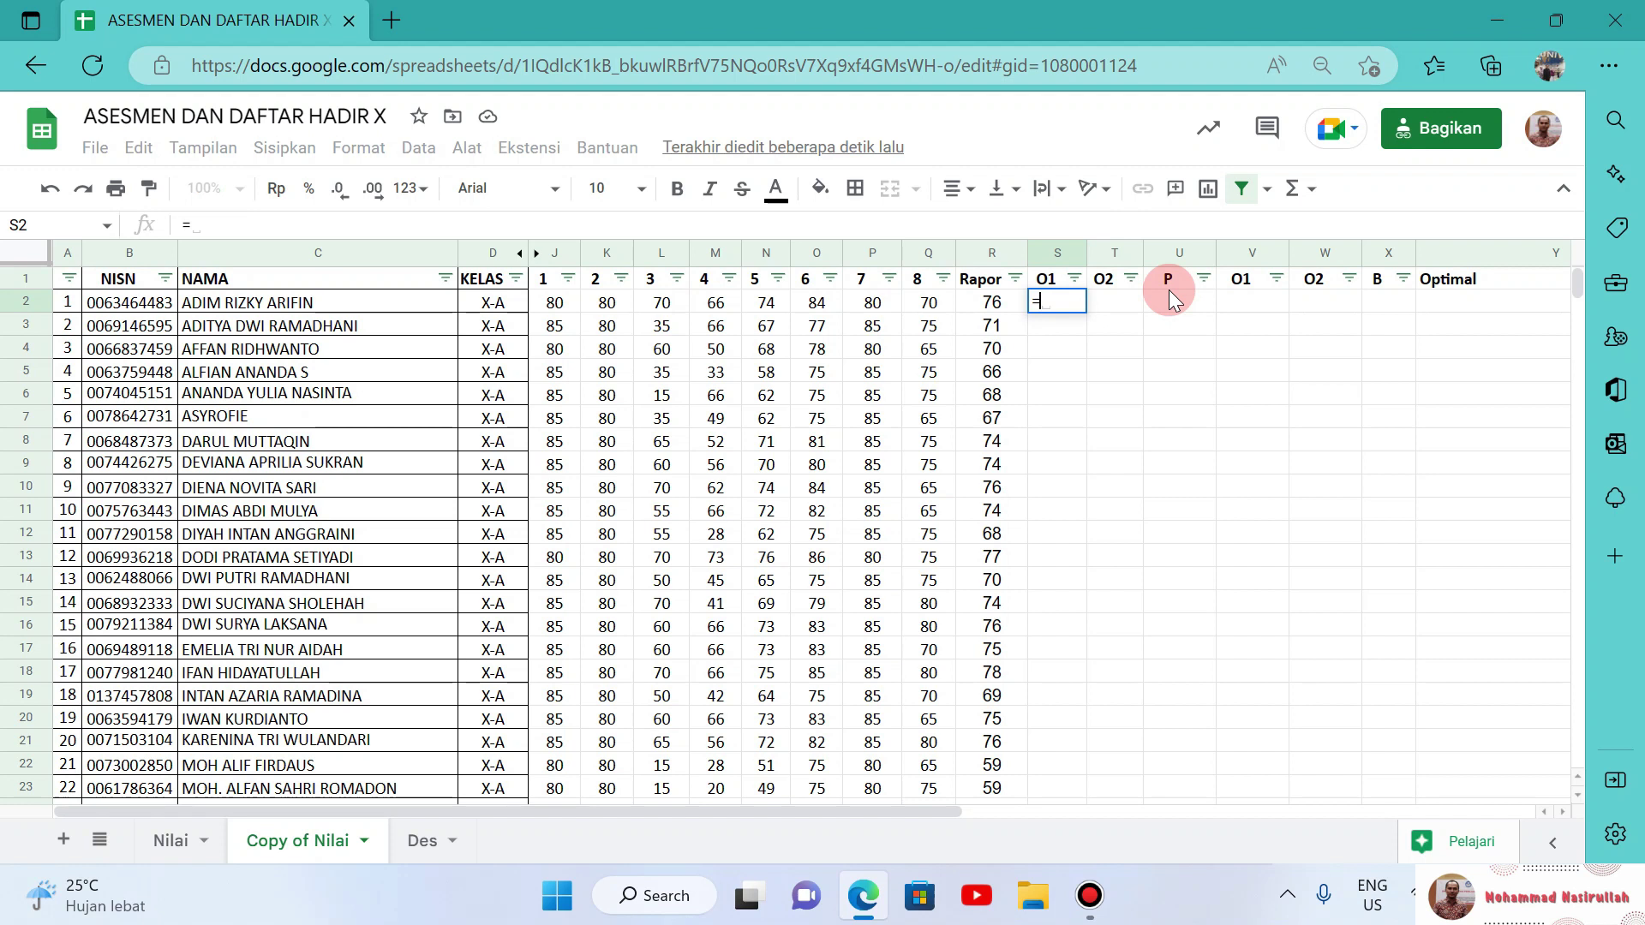
{"action": "type", "text": "max"}
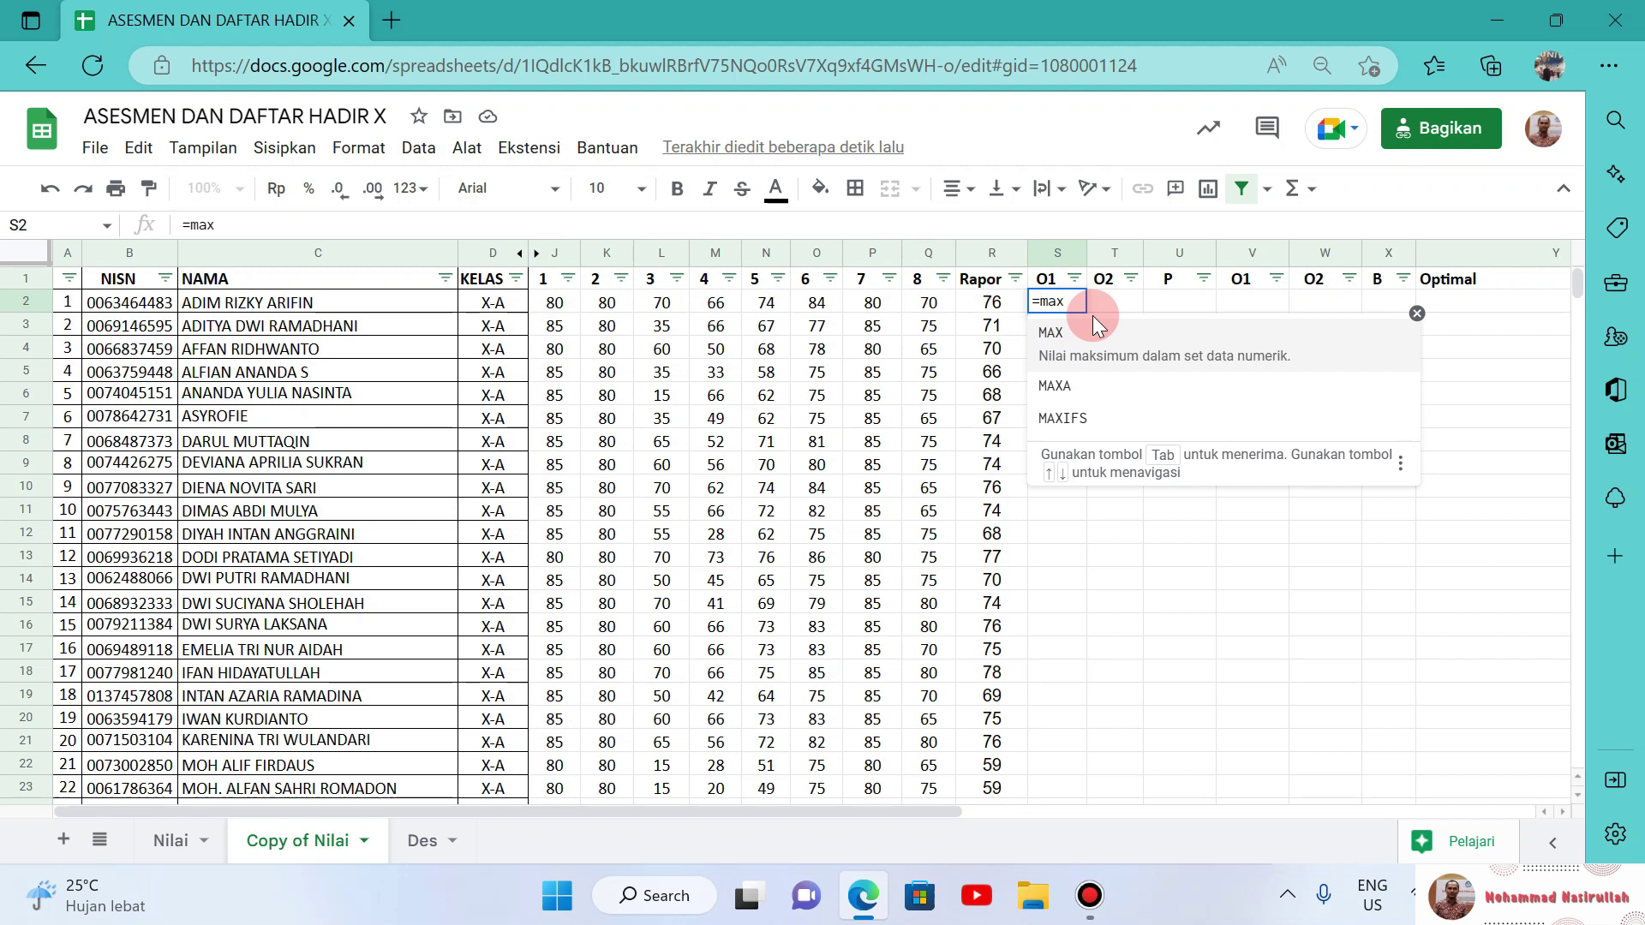
{"action": "key", "text": "BackSpace"}
{"action": "key", "text": "BackSpace"}
{"action": "key", "text": "BackSpace"}
Step: Build the condition if(max(J2:Q2)=J2 in S2 to test whether score 1 is the first student's highest
{"action": "type", "text": "if("}
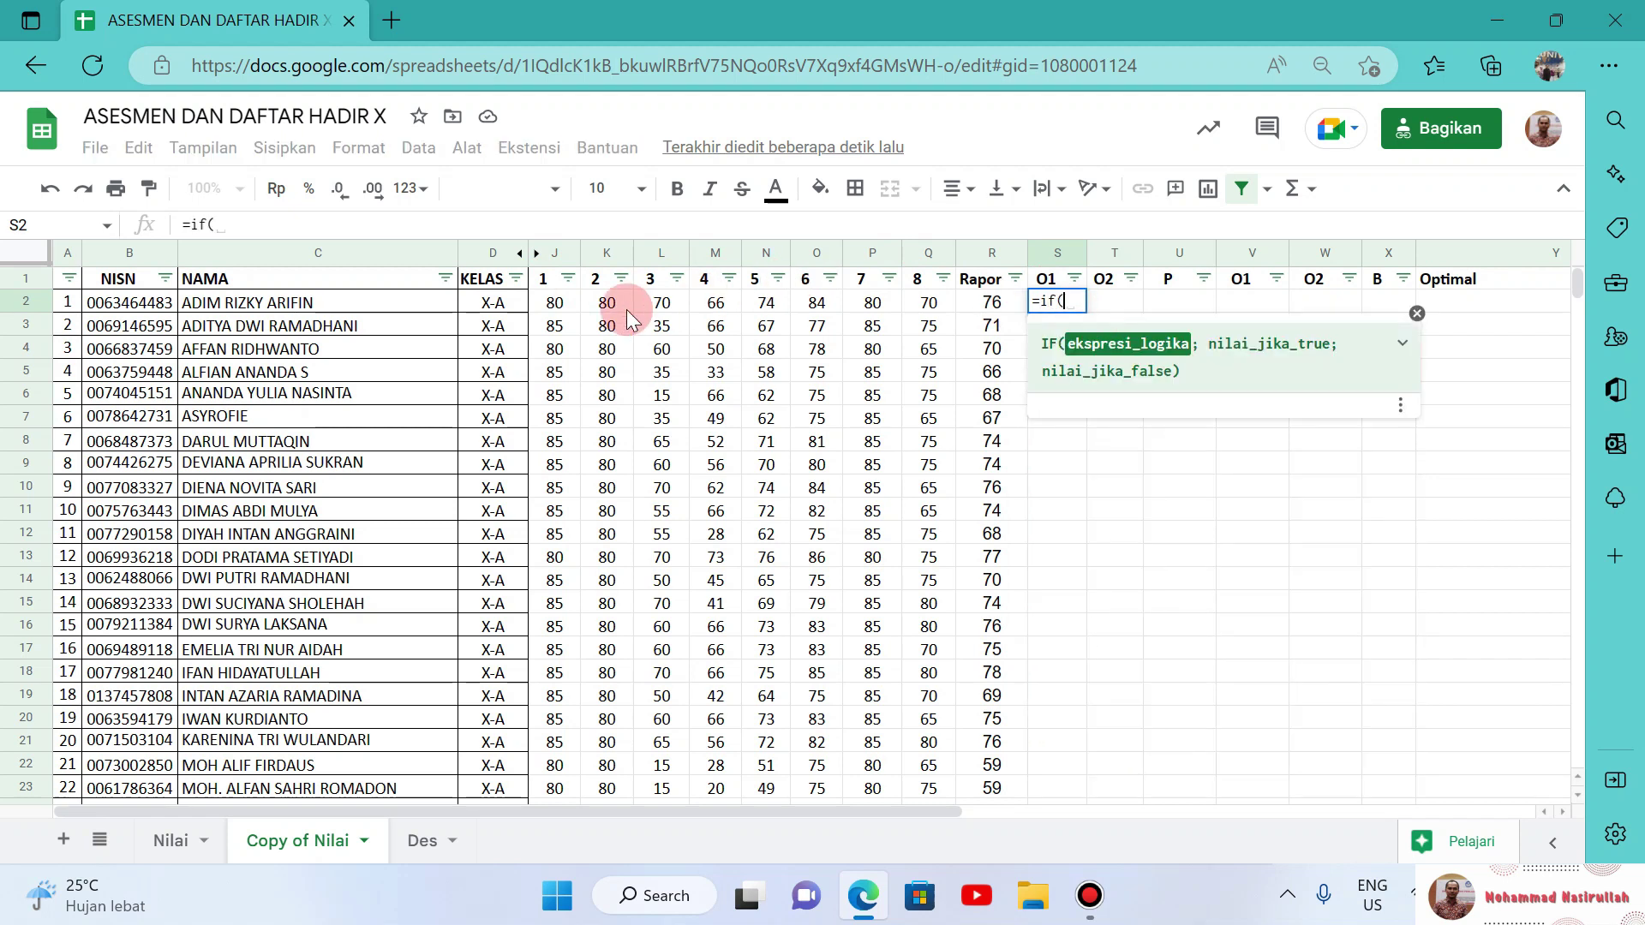
{"action": "type", "text": "max("}
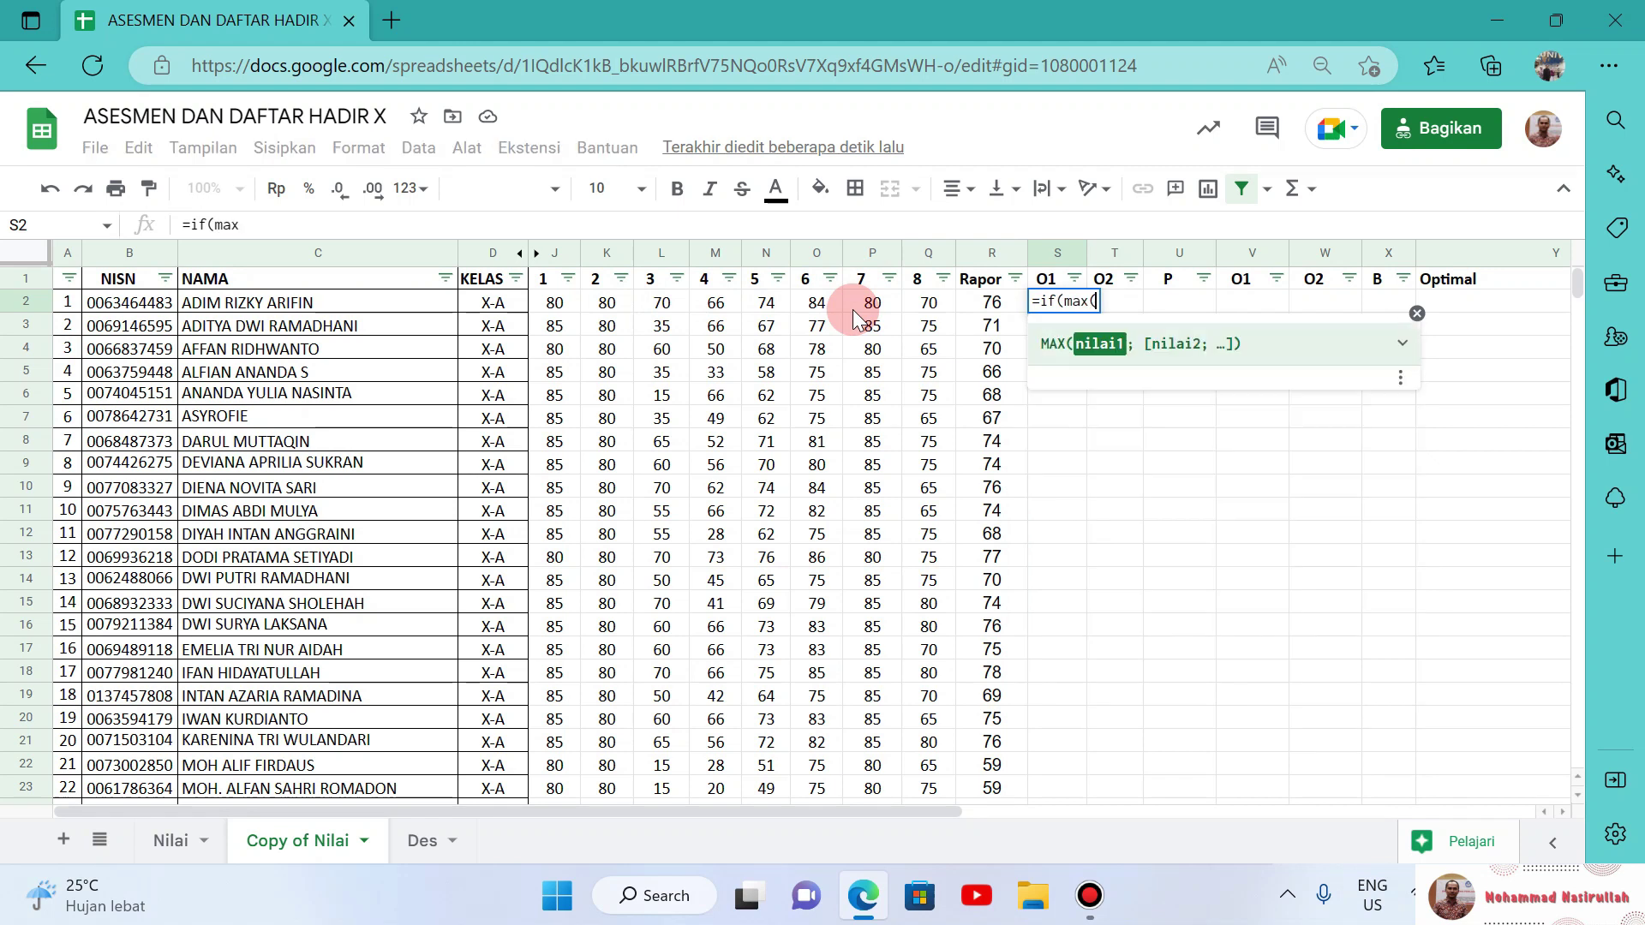
{"action": "left_click", "coordinate": [549, 302]}
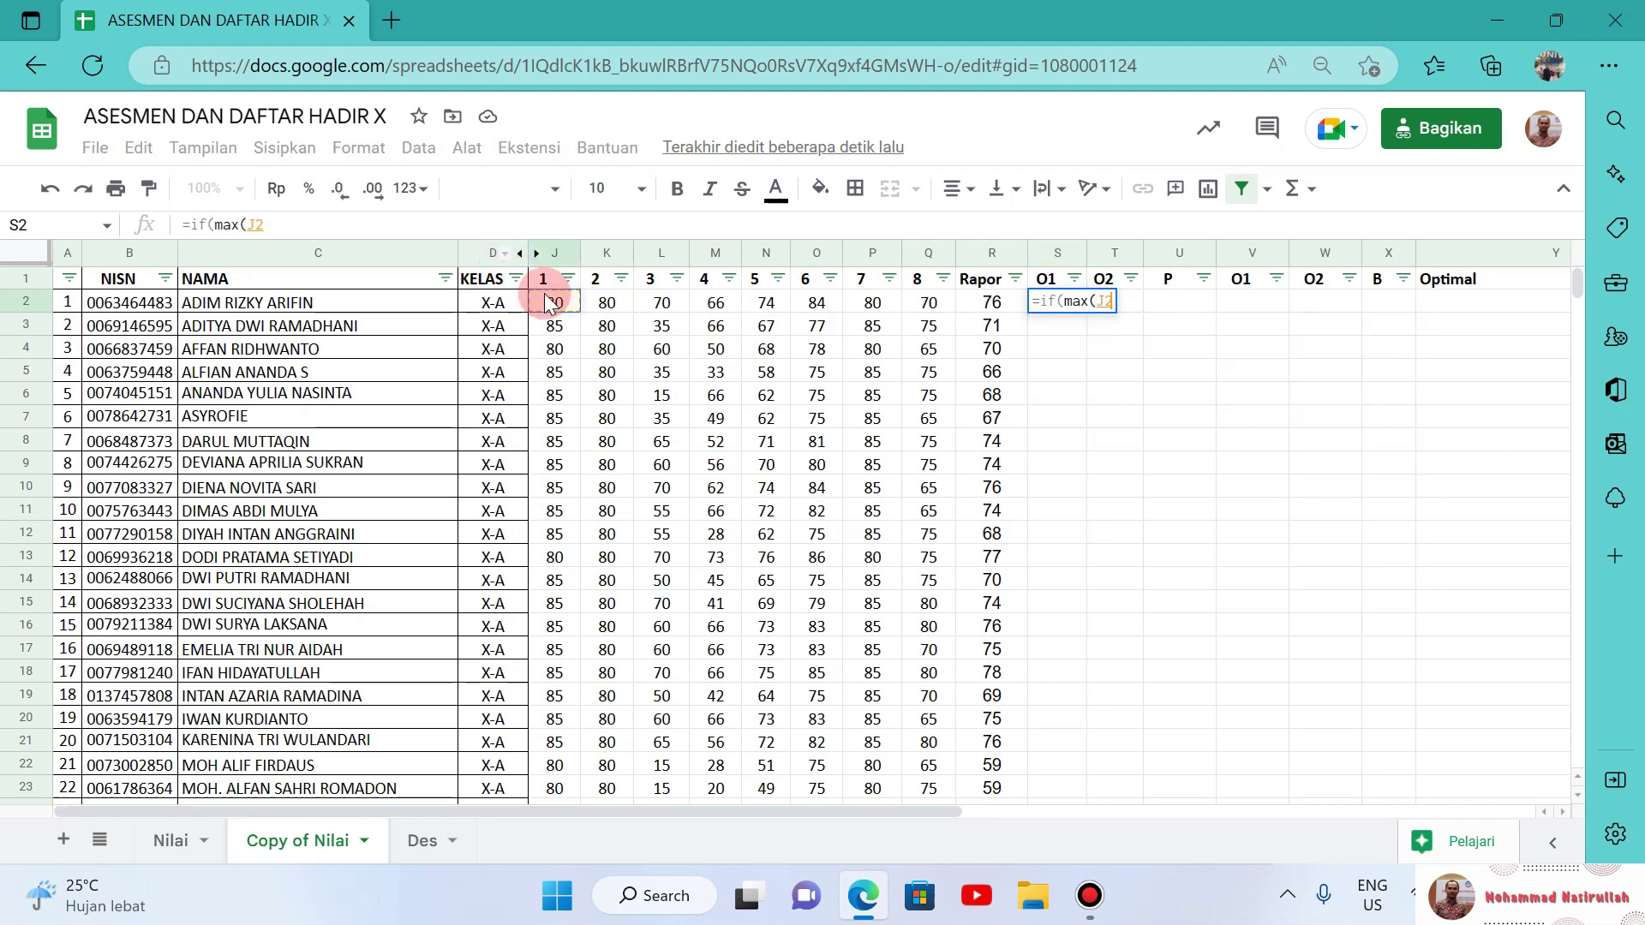
{"action": "key", "text": "shift+Right"}
{"action": "key", "text": "shift+Right"}
{"action": "key", "text": "shift+Right"}
{"action": "key", "text": "shift+Right"}
{"action": "key", "text": "shift+Right"}
{"action": "key", "text": "shift+Right"}
{"action": "key", "text": "shift+Right"}
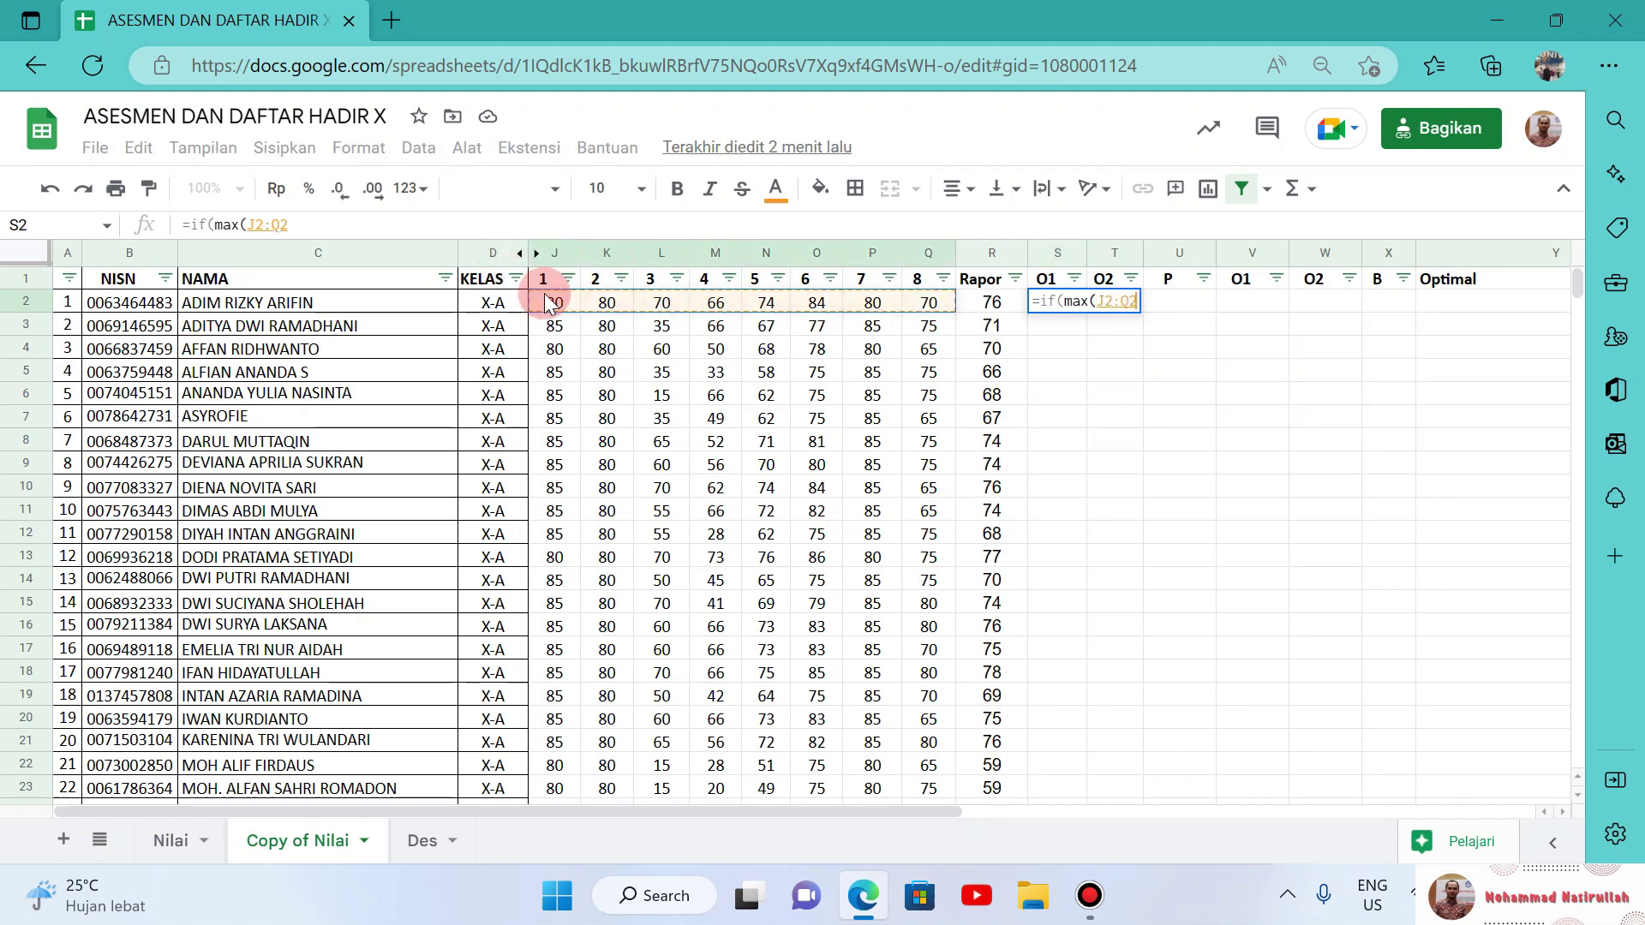
{"action": "type", "text": ")="}
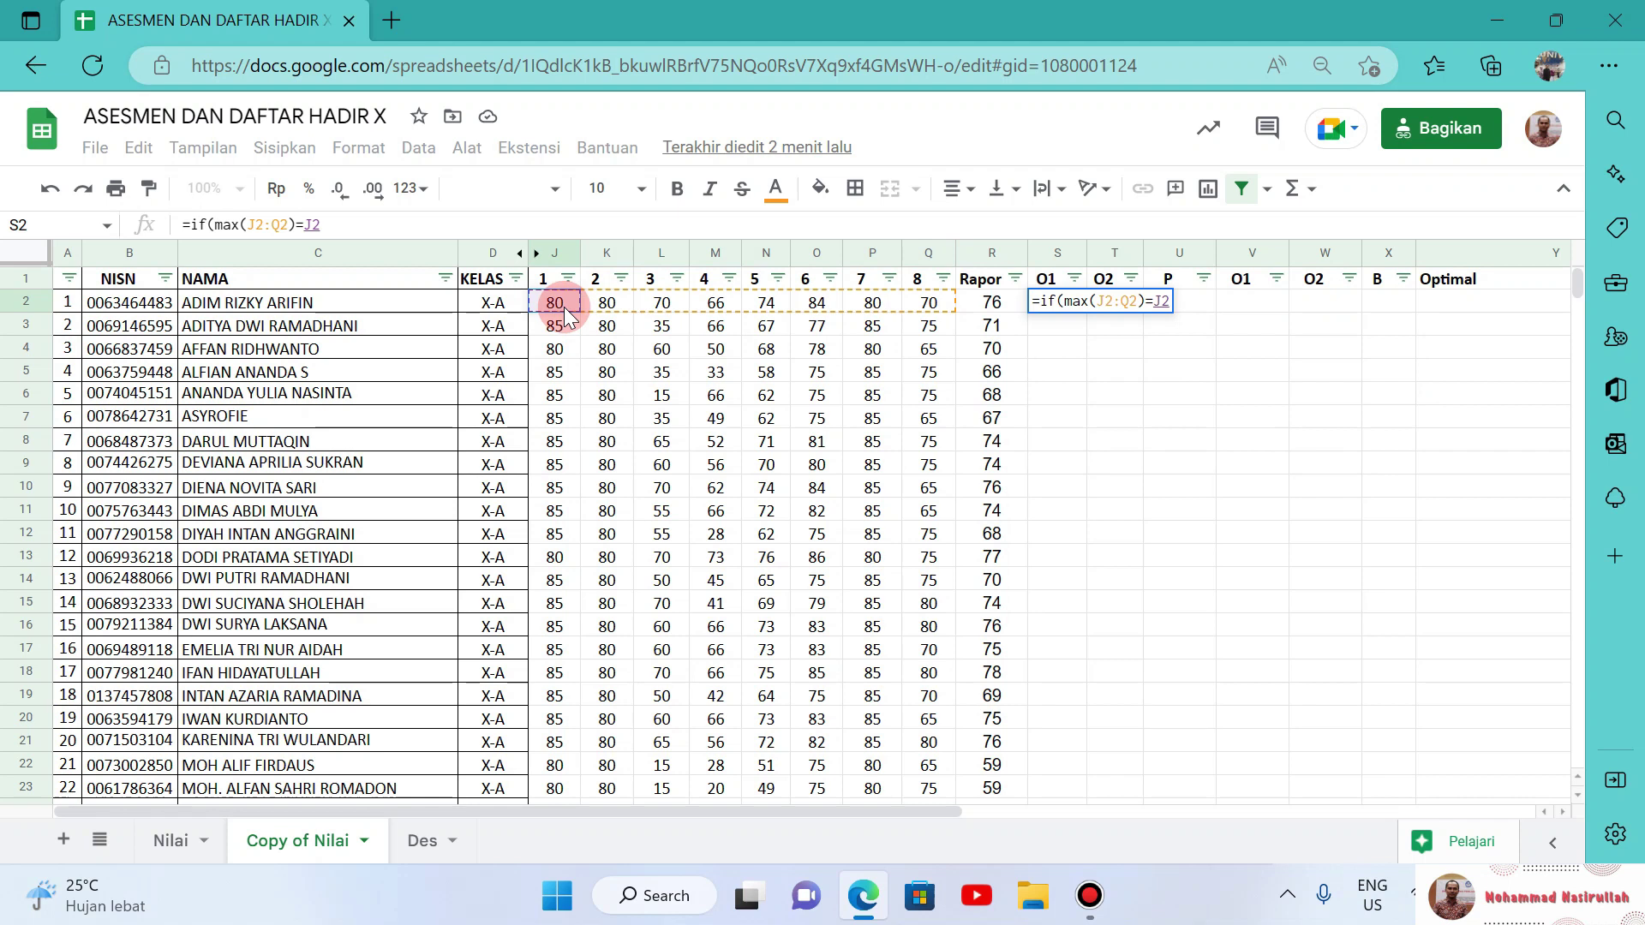
Step: Add the absolute heading reference $J$1 as the true value and begin the false argument
{"action": "type", "text": ";"}
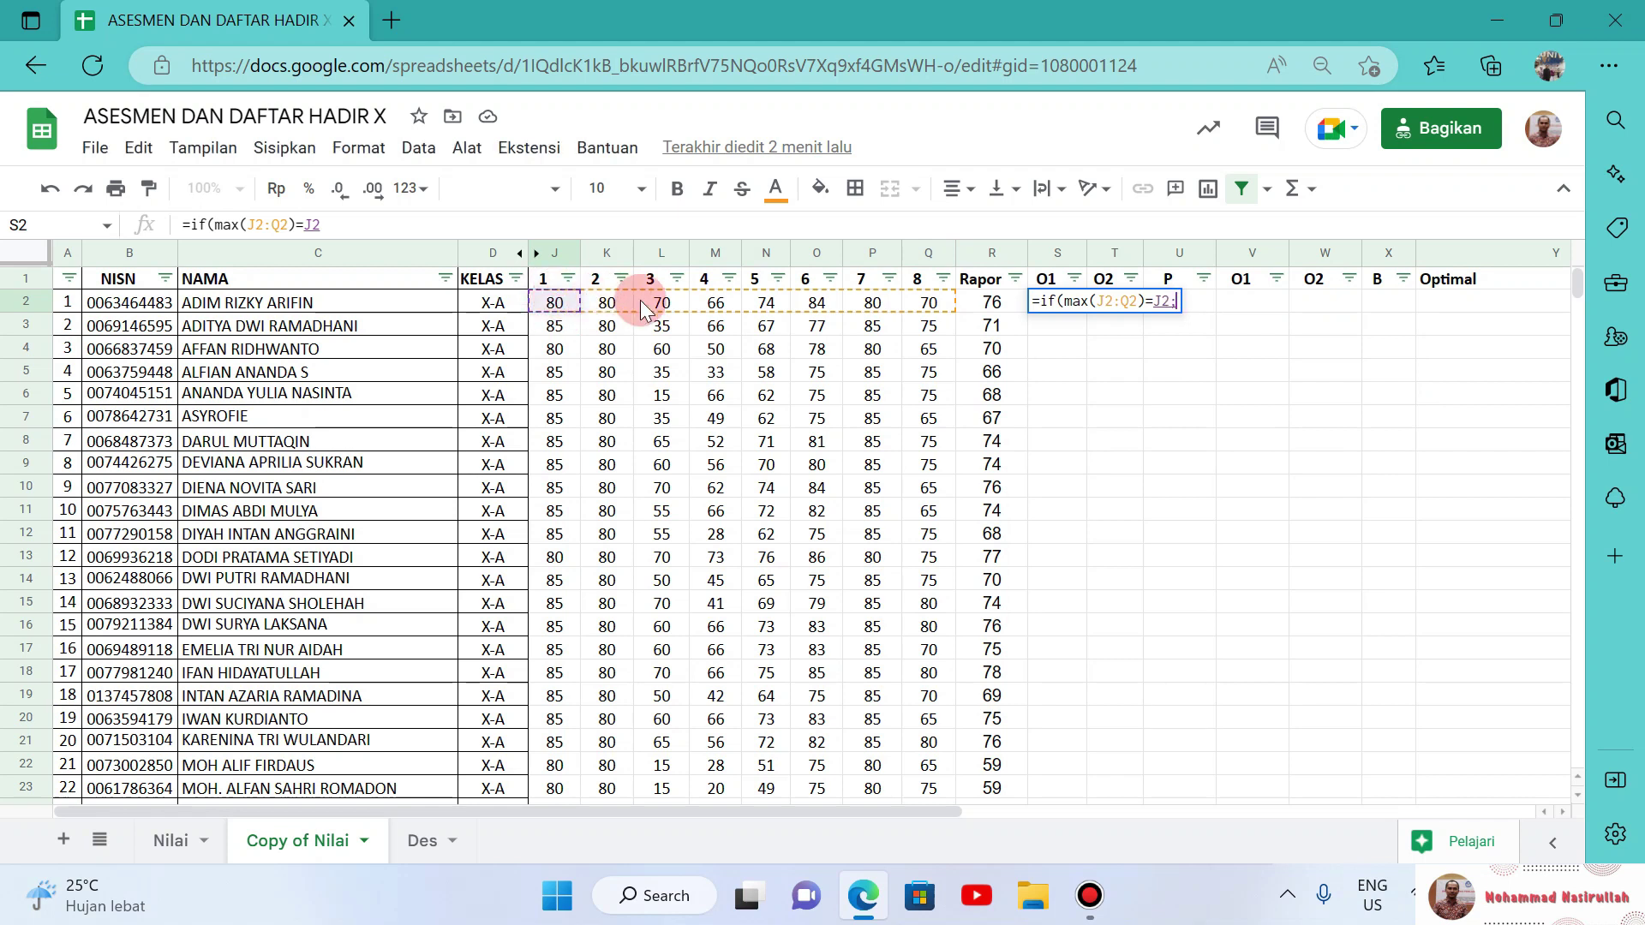
{"action": "left_click", "coordinate": [545, 279]}
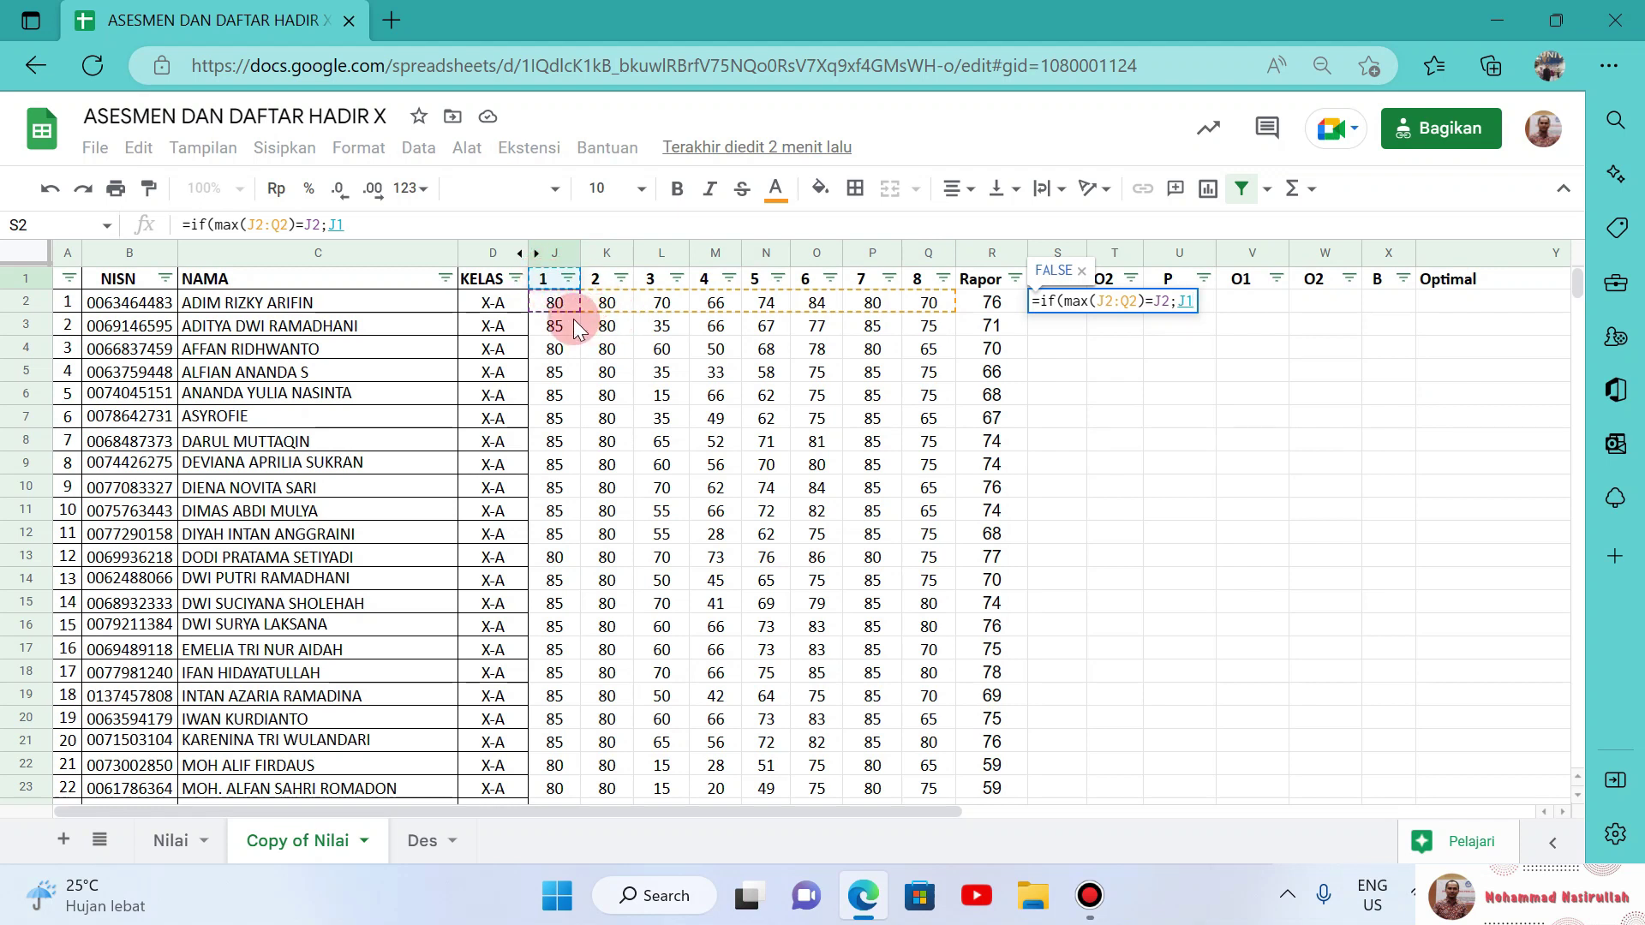
{"action": "key", "text": "F4"}
{"action": "type", "text": ";"}
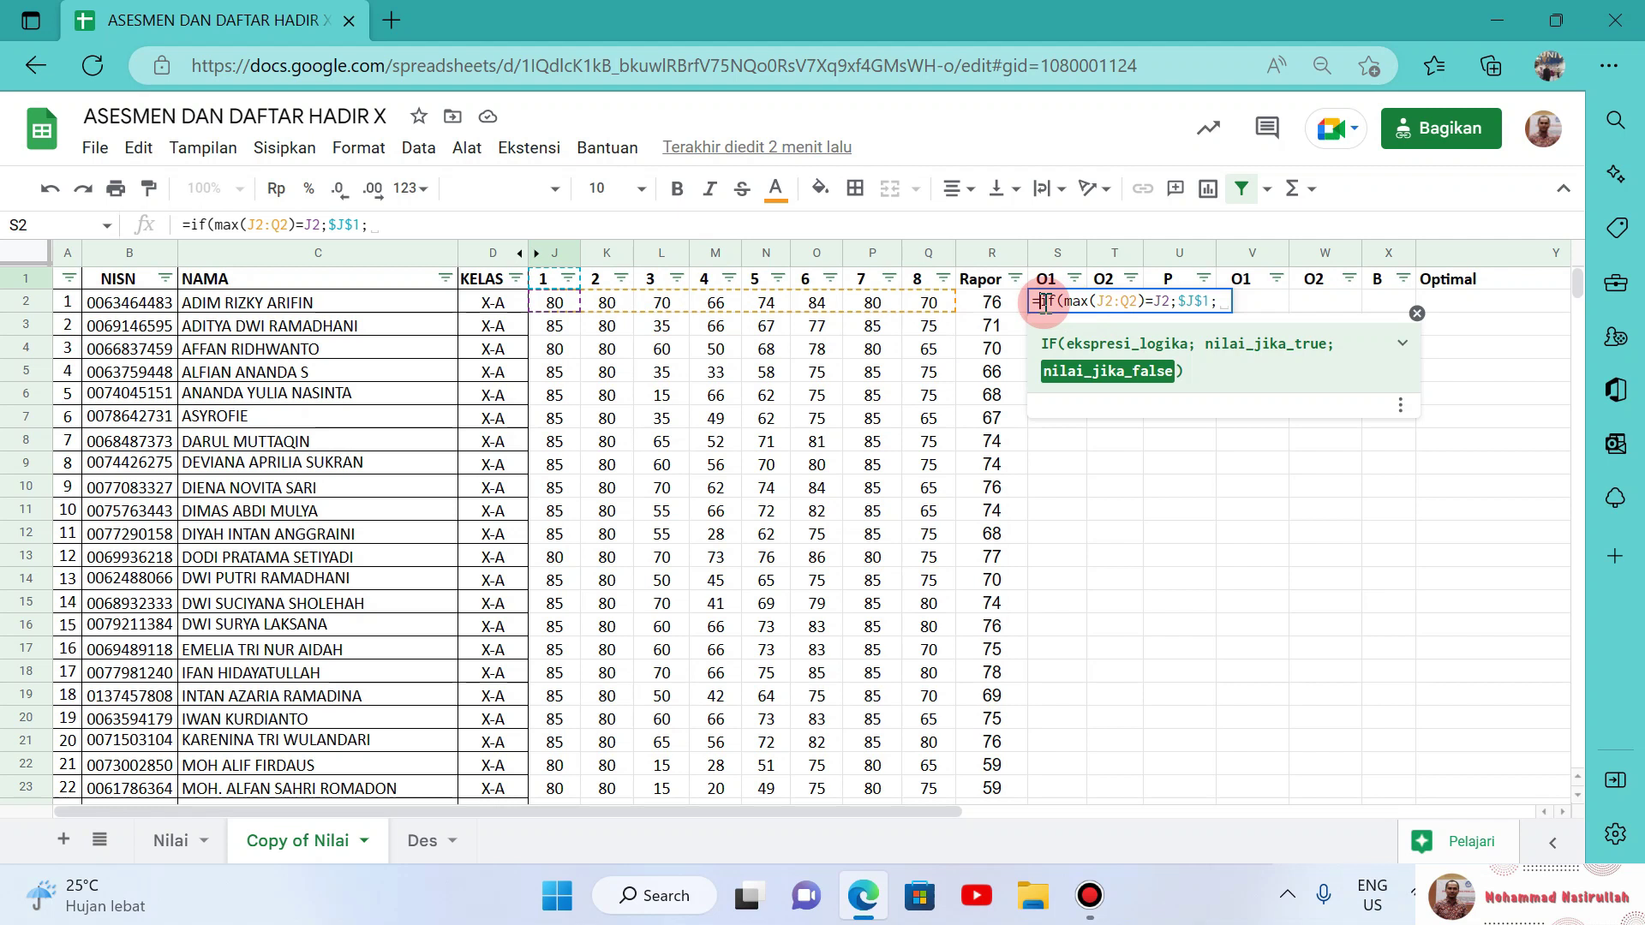
Step: Copy the if(max(J2:Q2)= fragment and nest it as a second condition testing K2 and returning $K$1
{"action": "left_click_drag", "start_coordinate": [1039, 302], "coordinate": [1154, 304]}
{"action": "key", "text": "ctrl+c"}
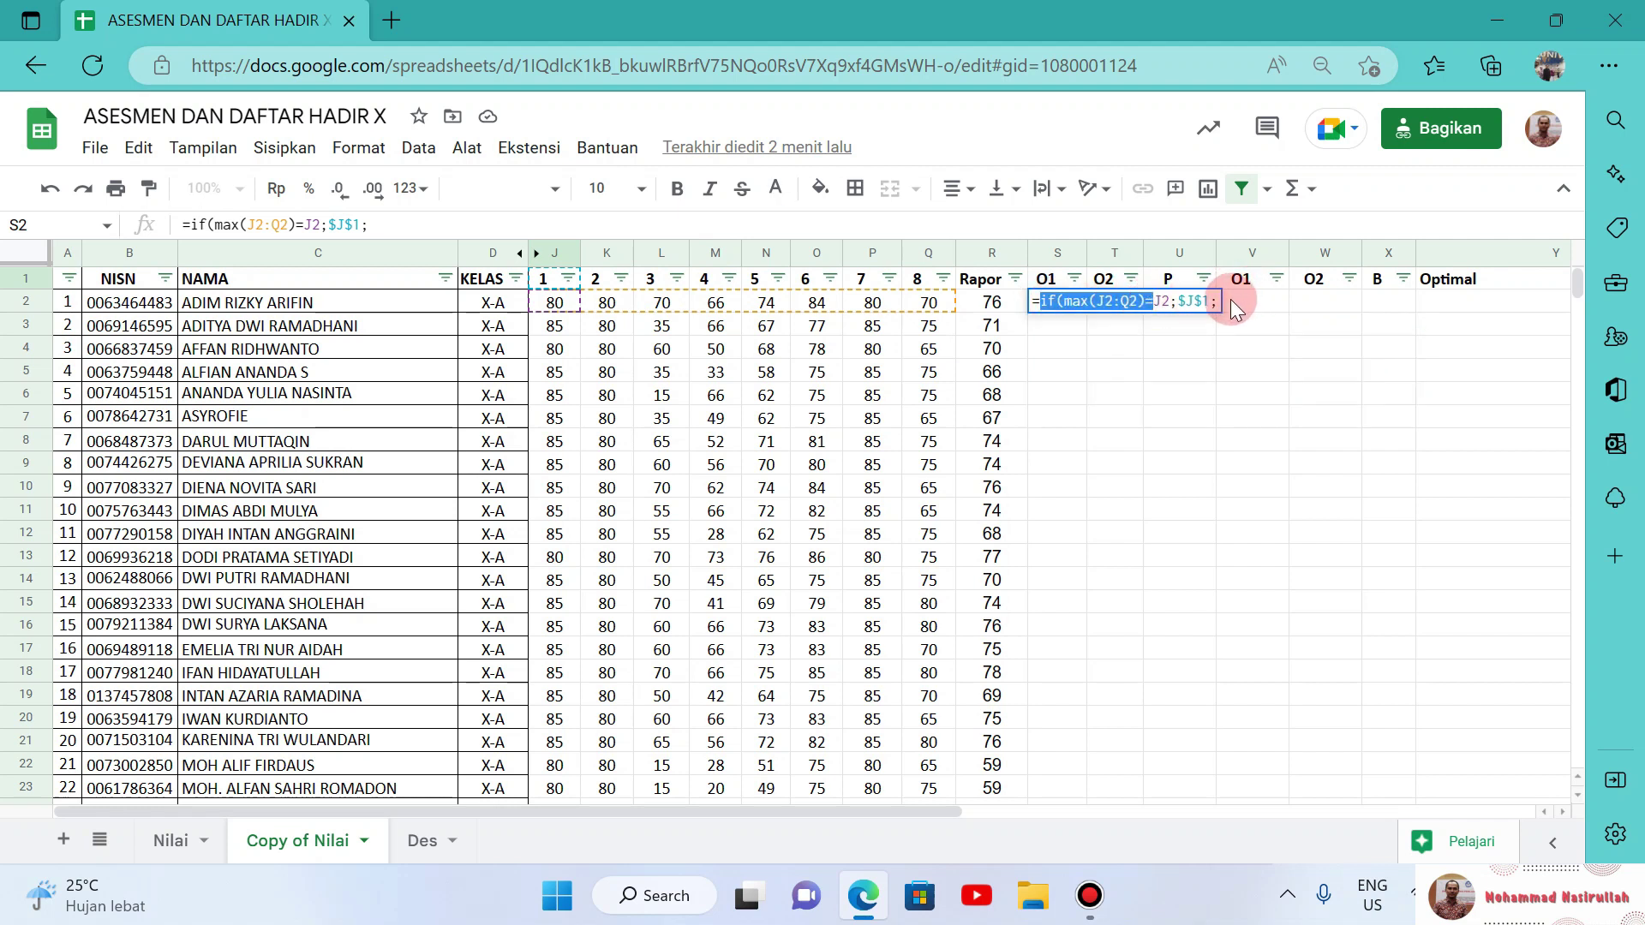
{"action": "left_click", "coordinate": [1218, 302]}
{"action": "key", "text": "ctrl+v"}
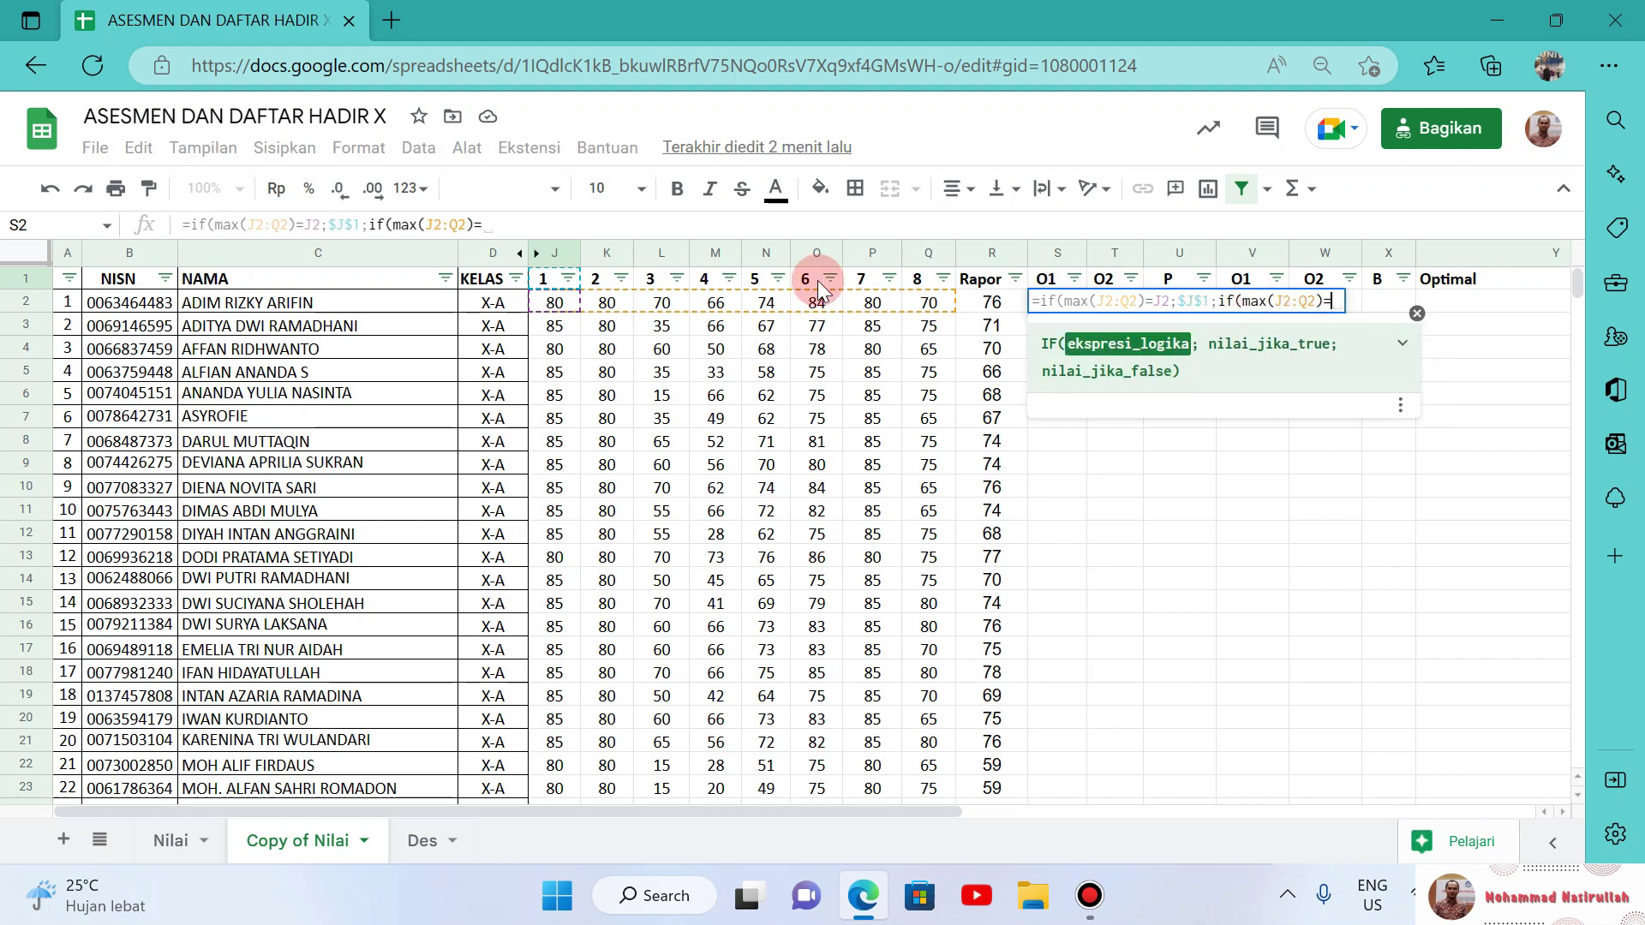
{"action": "left_click", "coordinate": [608, 304]}
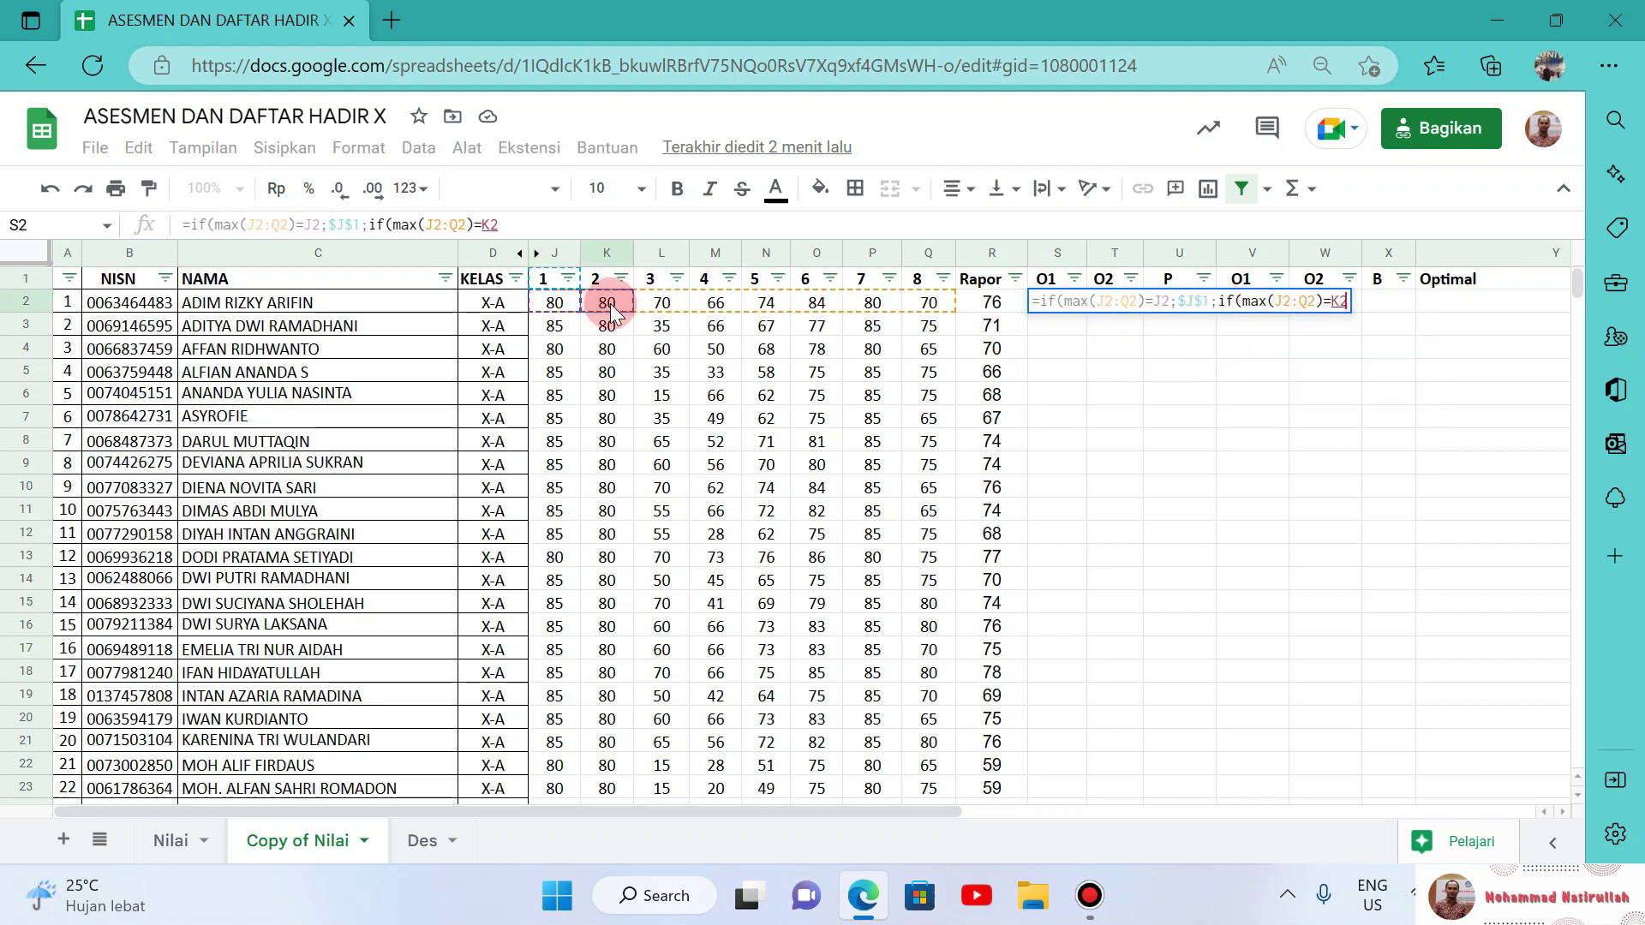
{"action": "type", "text": ";"}
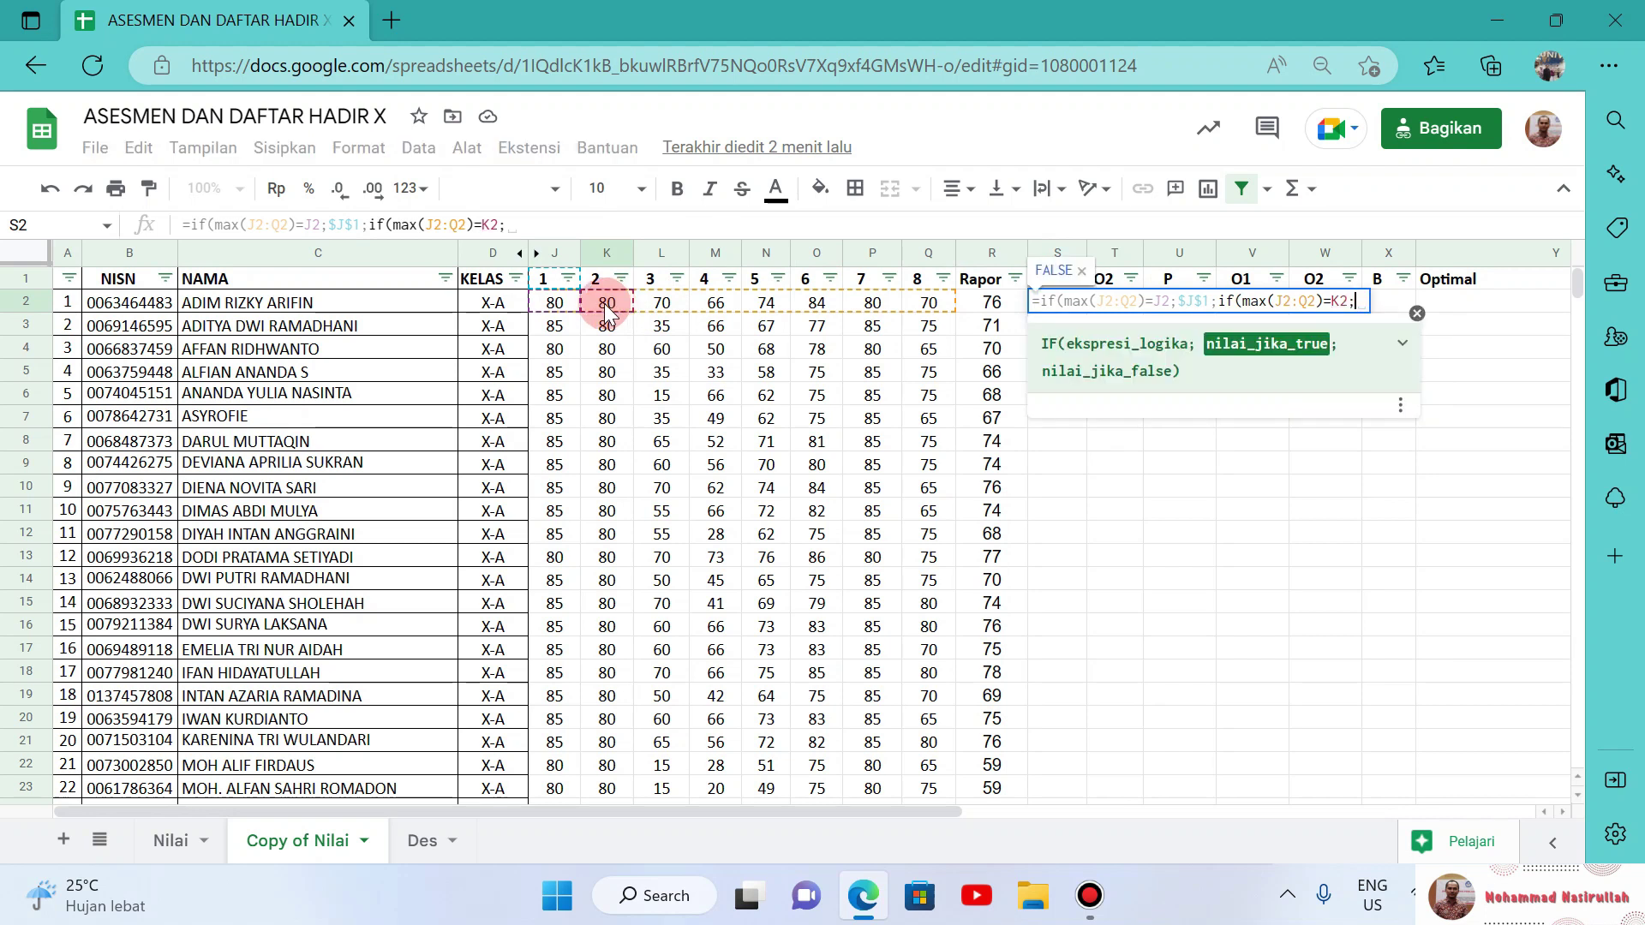
{"action": "left_click", "coordinate": [597, 285]}
{"action": "key", "text": "F4"}
{"action": "type", "text": ";"}
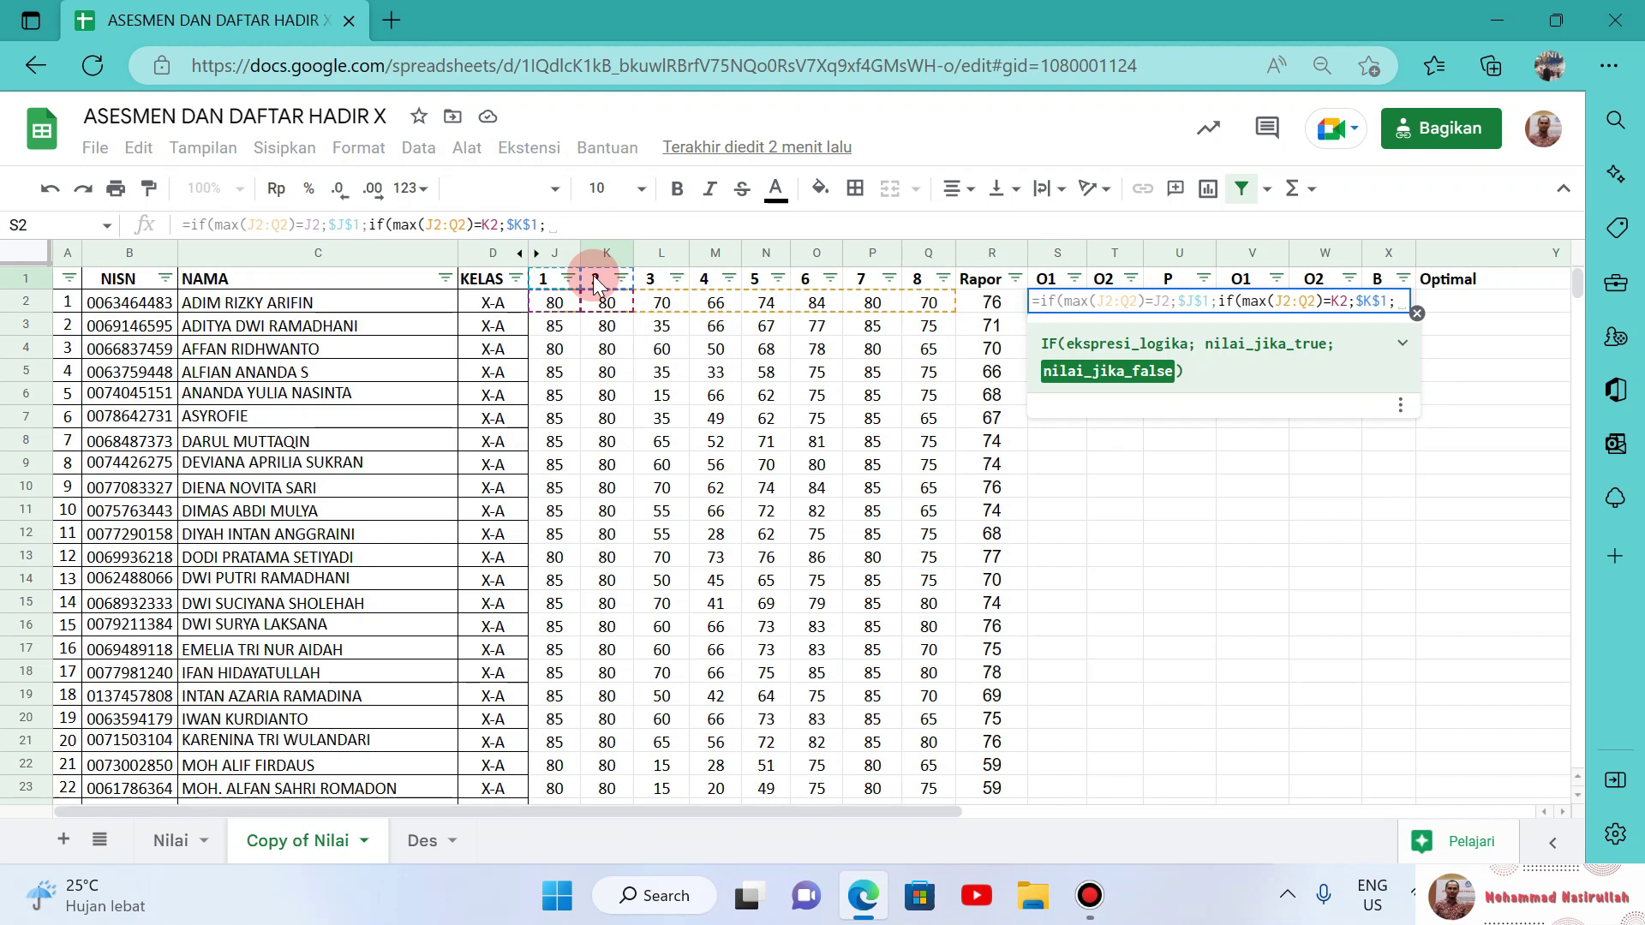
Step: Nest a third if(max(J2:Q2)= condition that tests L2 and returns the absolute heading reference $L$1
{"action": "key", "text": "ctrl+v"}
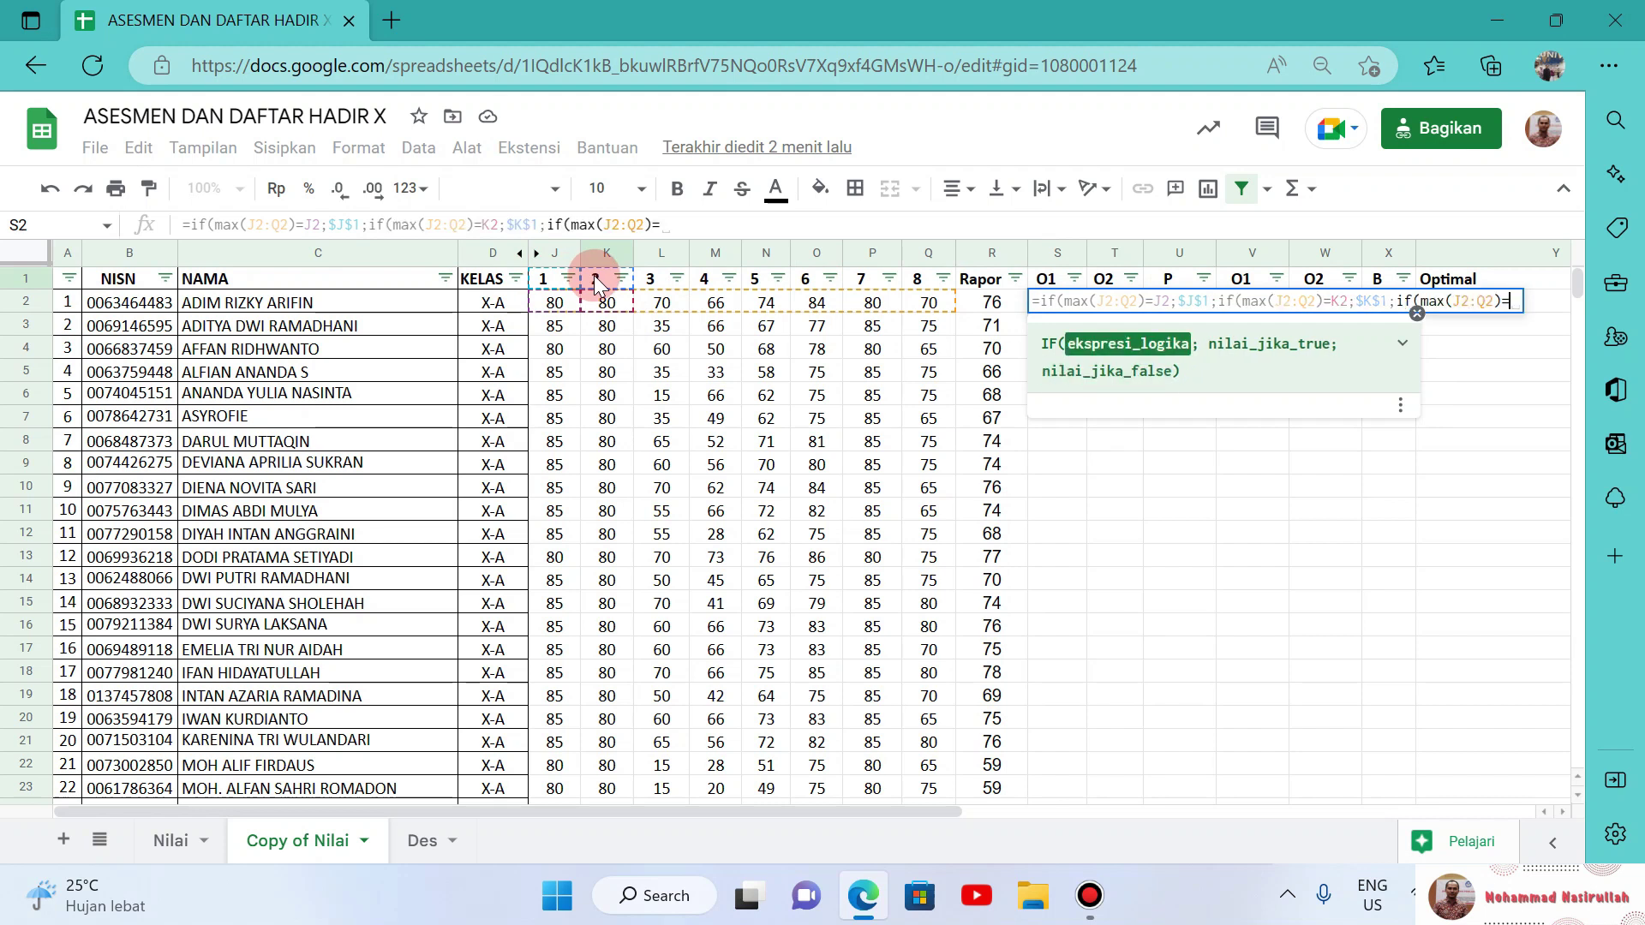
{"action": "left_click", "coordinate": [662, 306]}
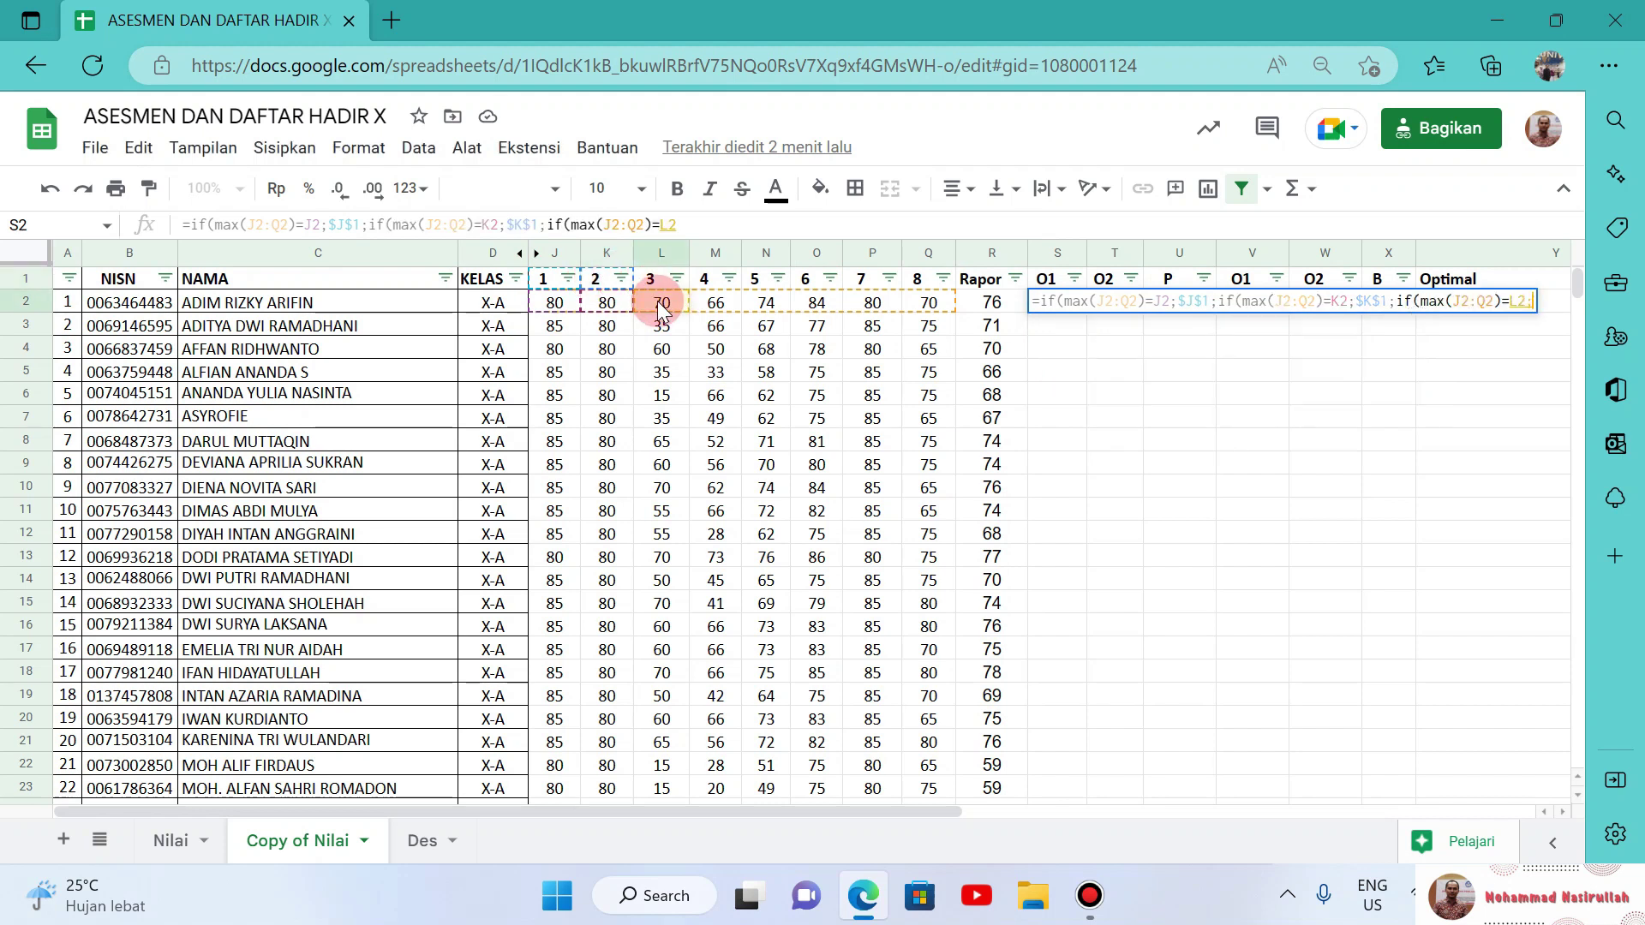
{"action": "type", "text": ";"}
{"action": "left_click", "coordinate": [655, 283]}
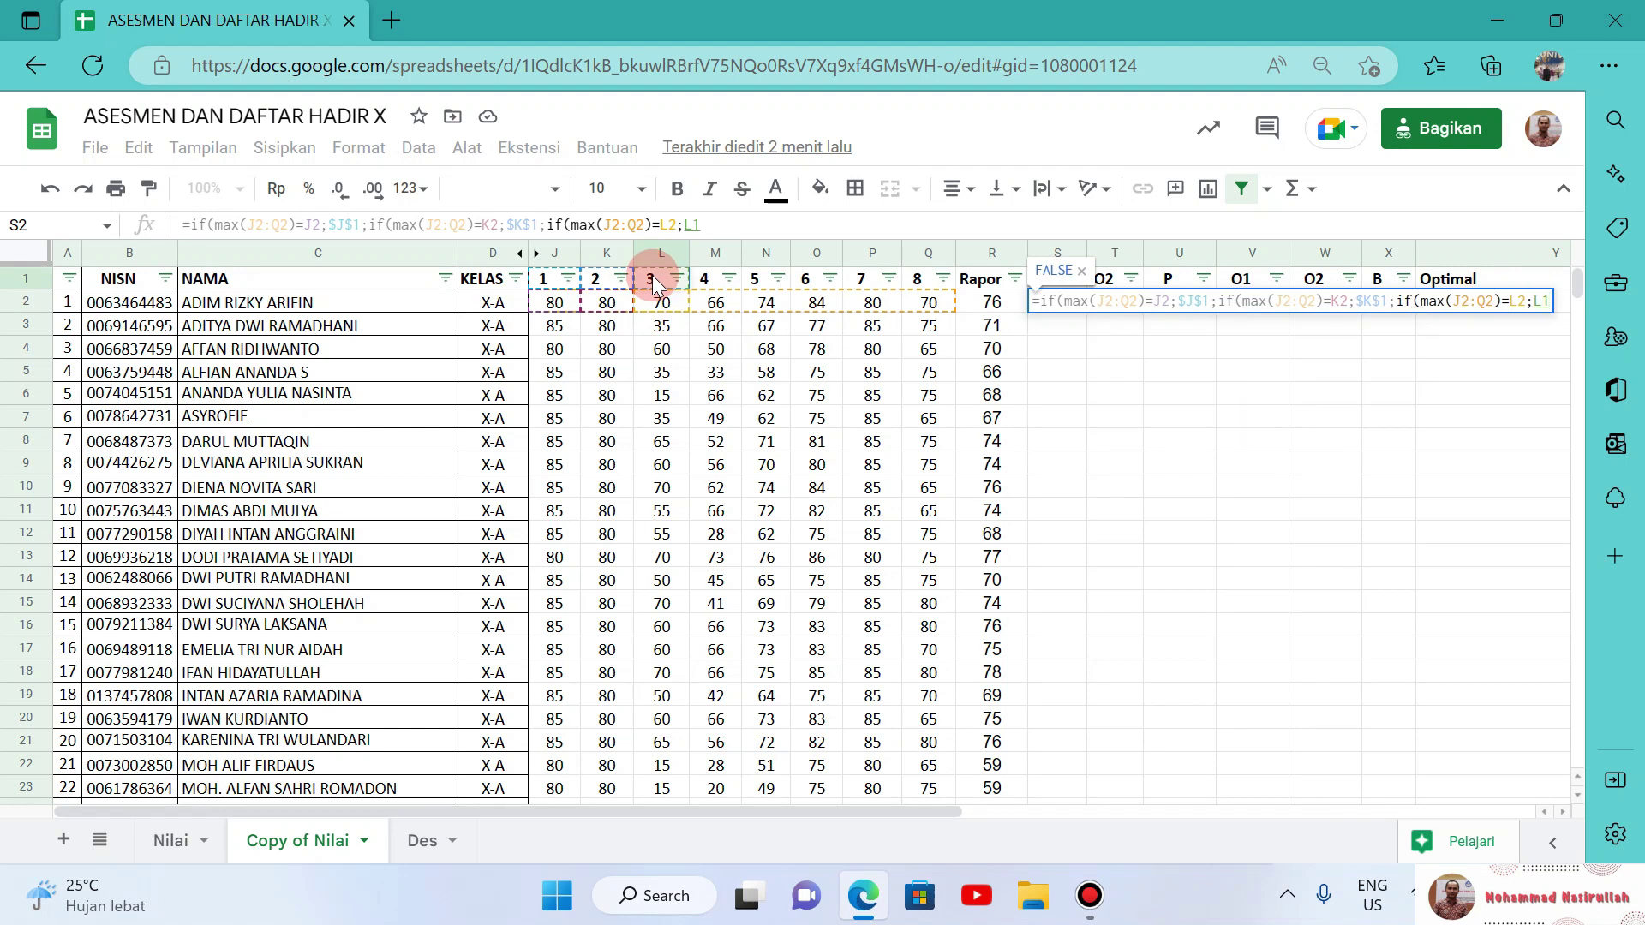
{"action": "key", "text": "F4"}
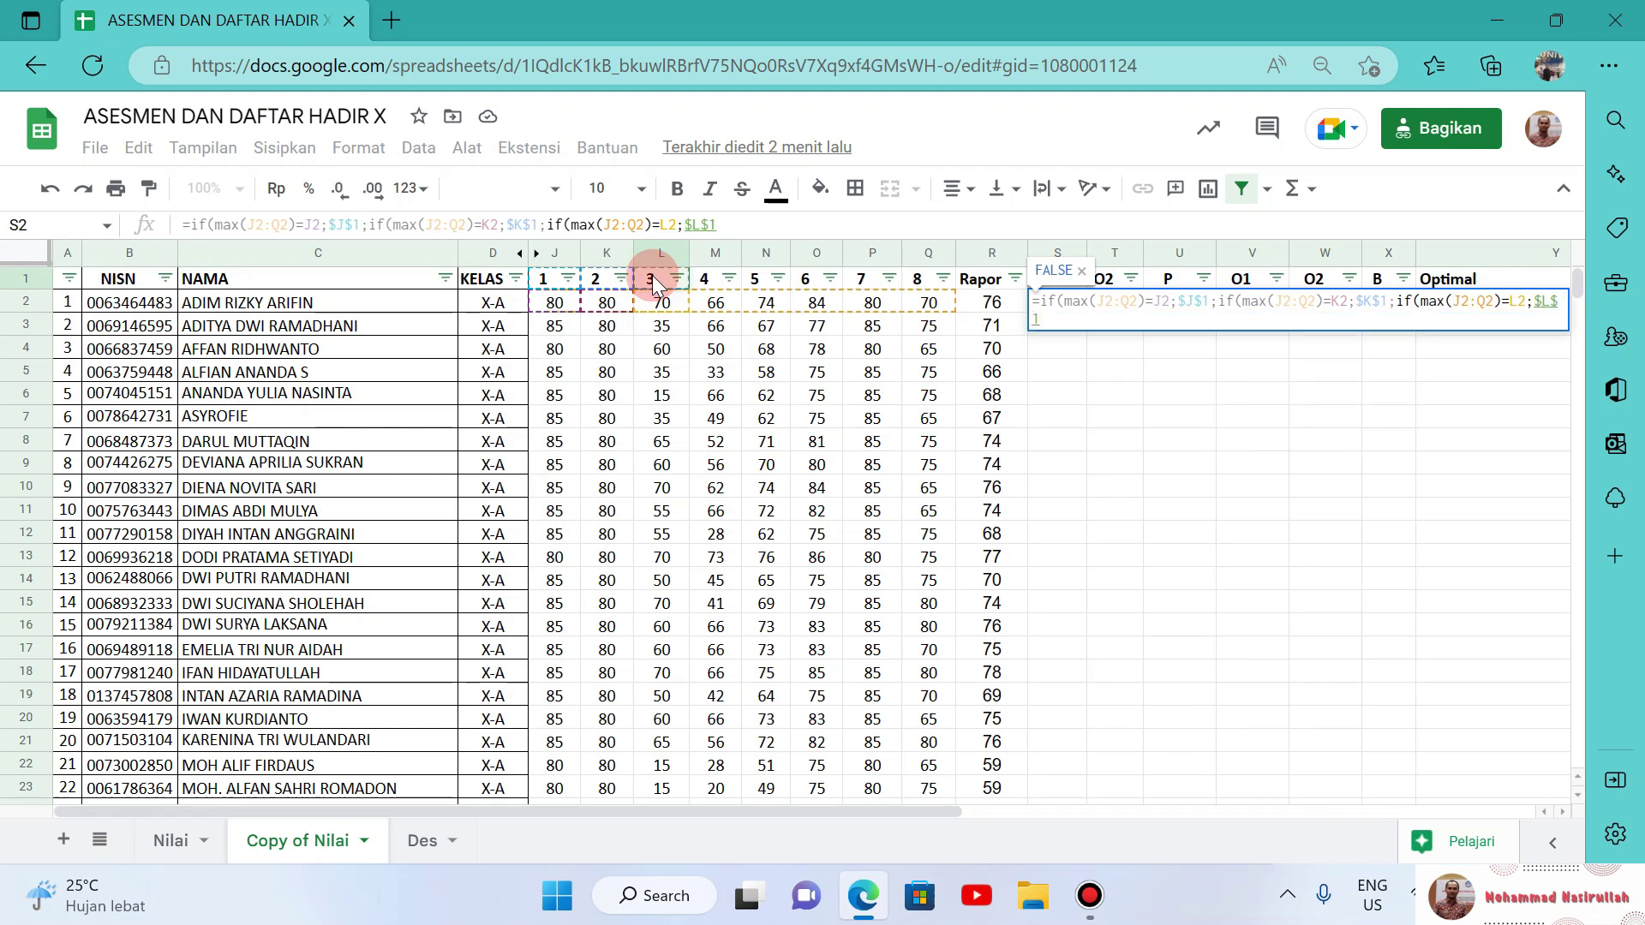
{"action": "type", "text": ";"}
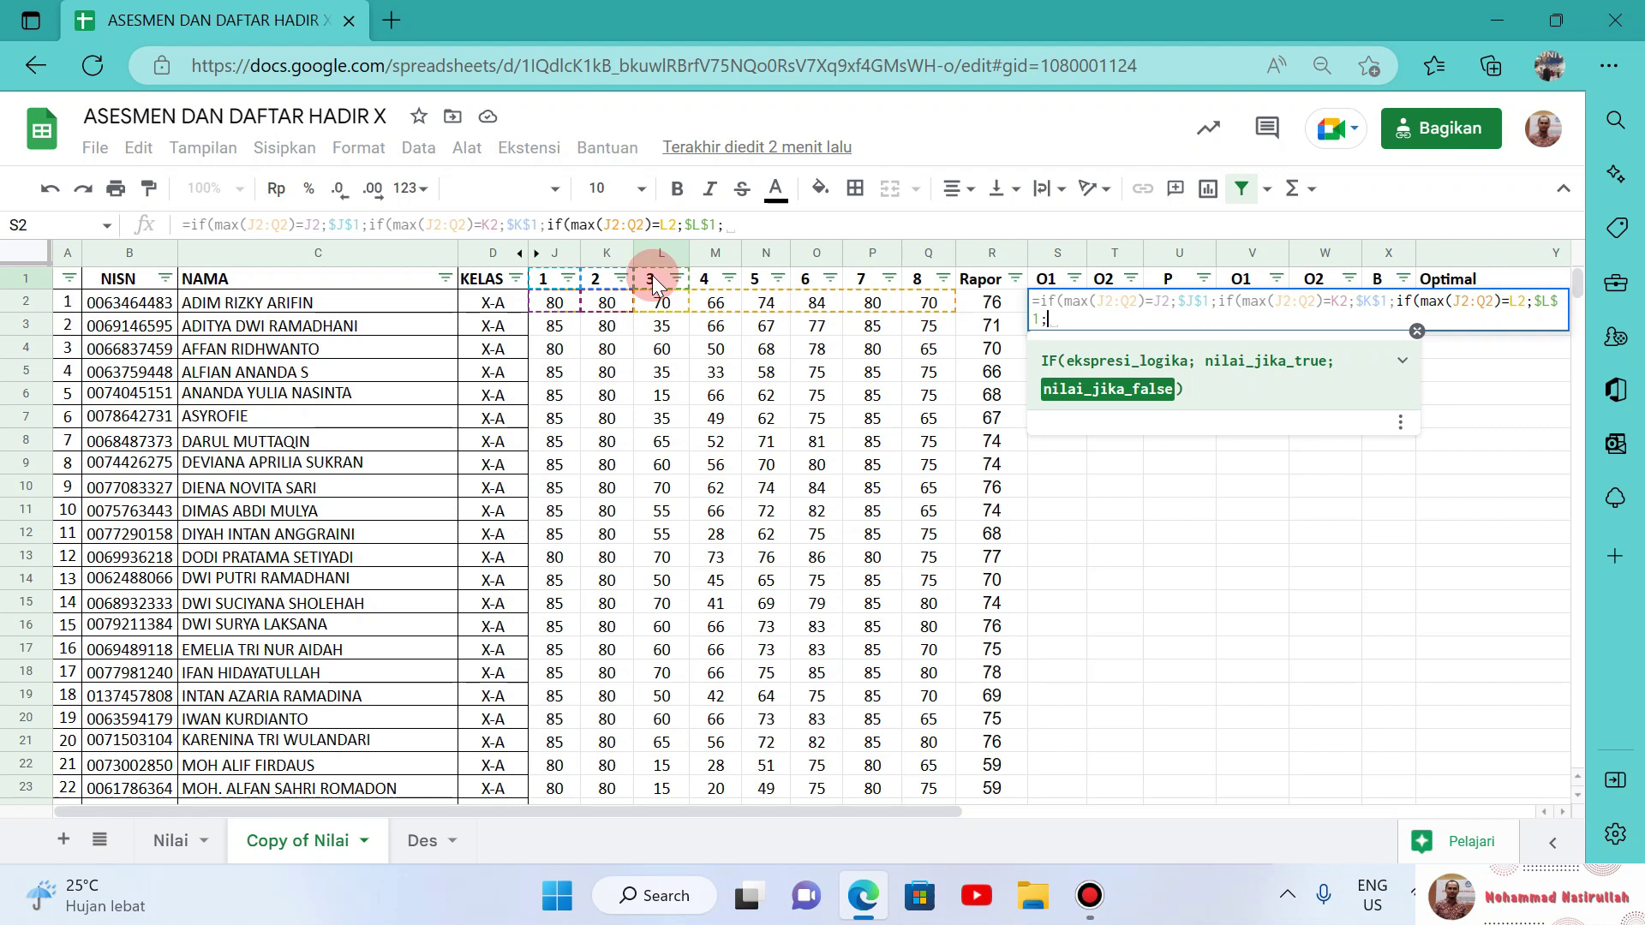
Step: Nest a fourth if(max(J2:Q2)= condition that tests M2 and returns the absolute heading reference $M$1
{"action": "key", "text": "ctrl+v"}
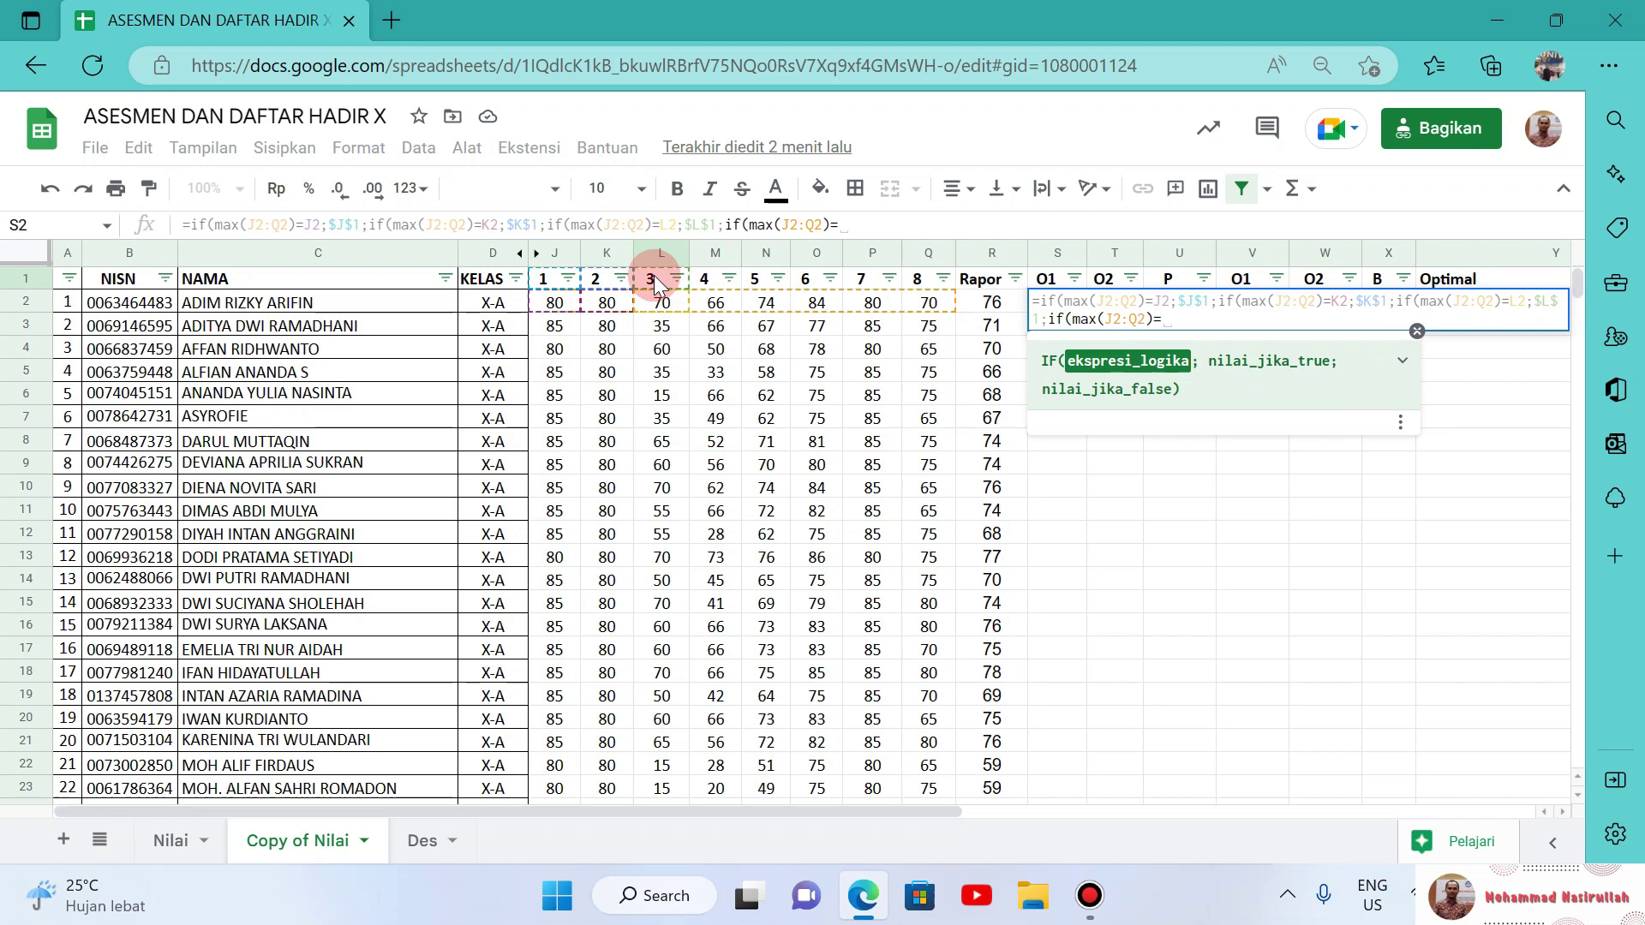
{"action": "left_click", "coordinate": [719, 304]}
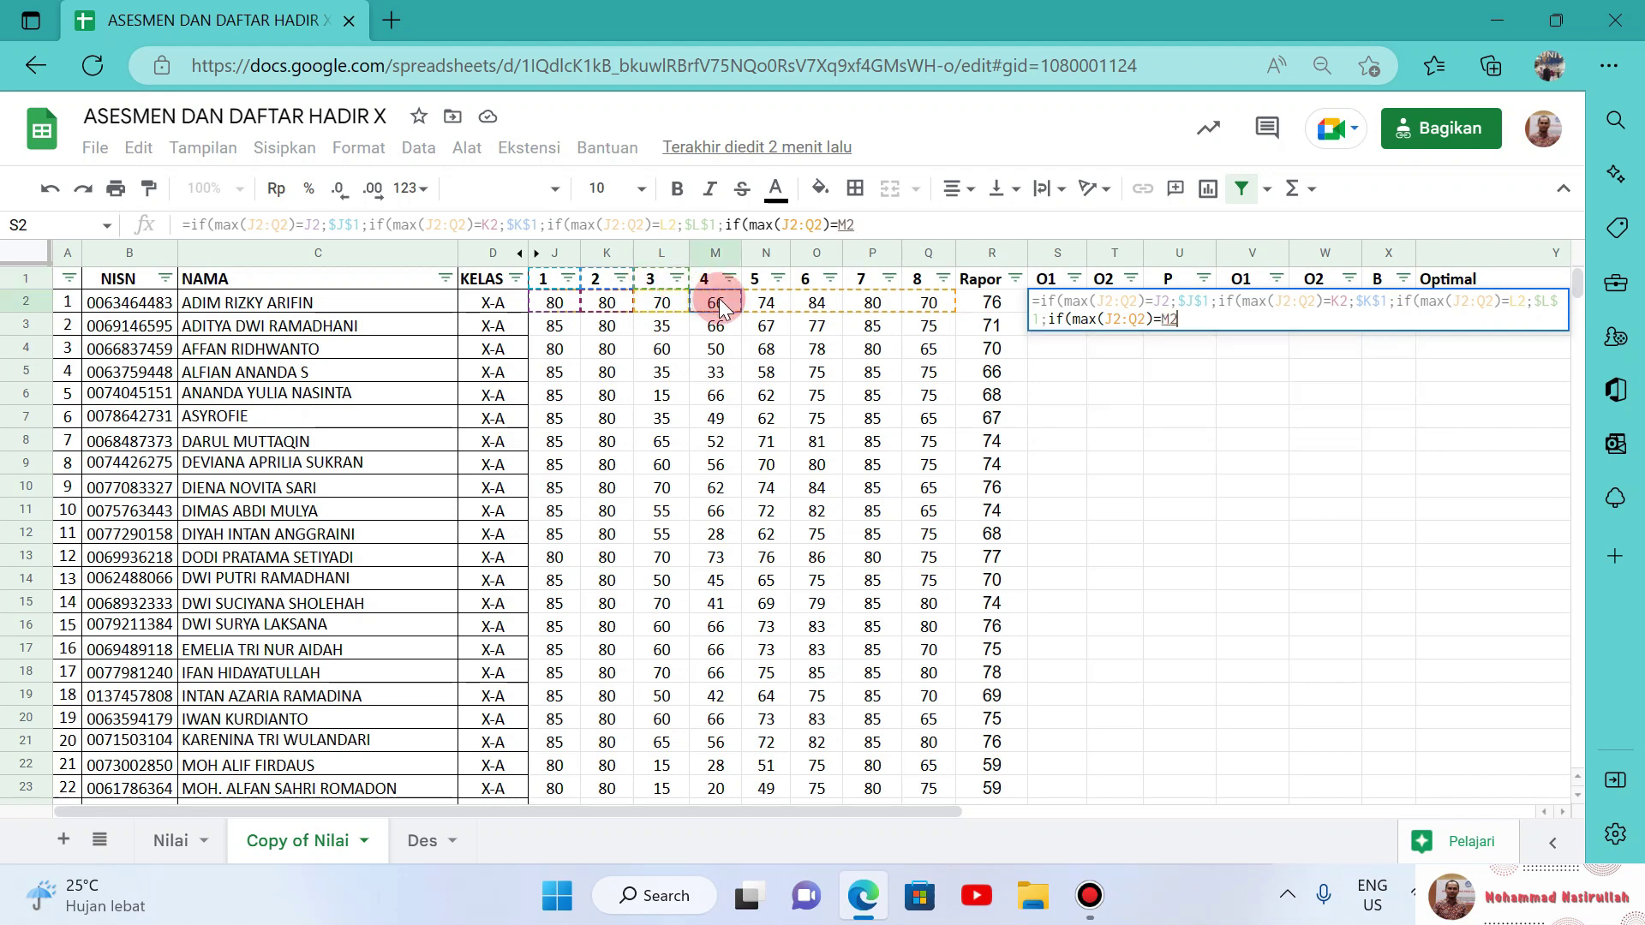
{"action": "type", "text": ";"}
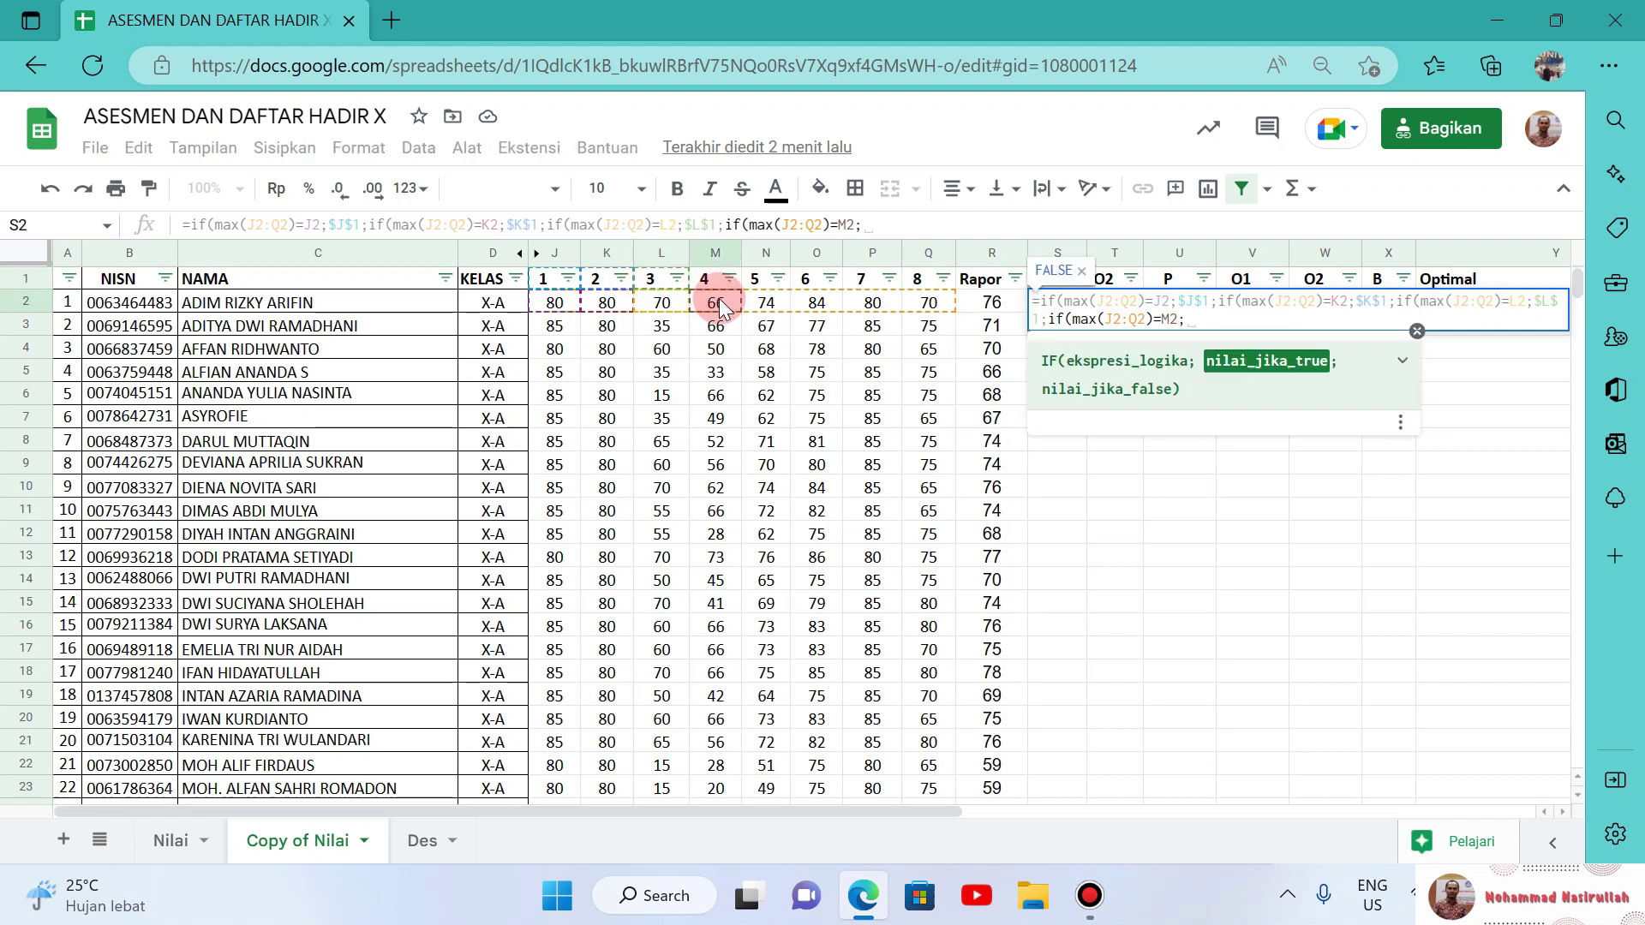
{"action": "left_click", "coordinate": [712, 281]}
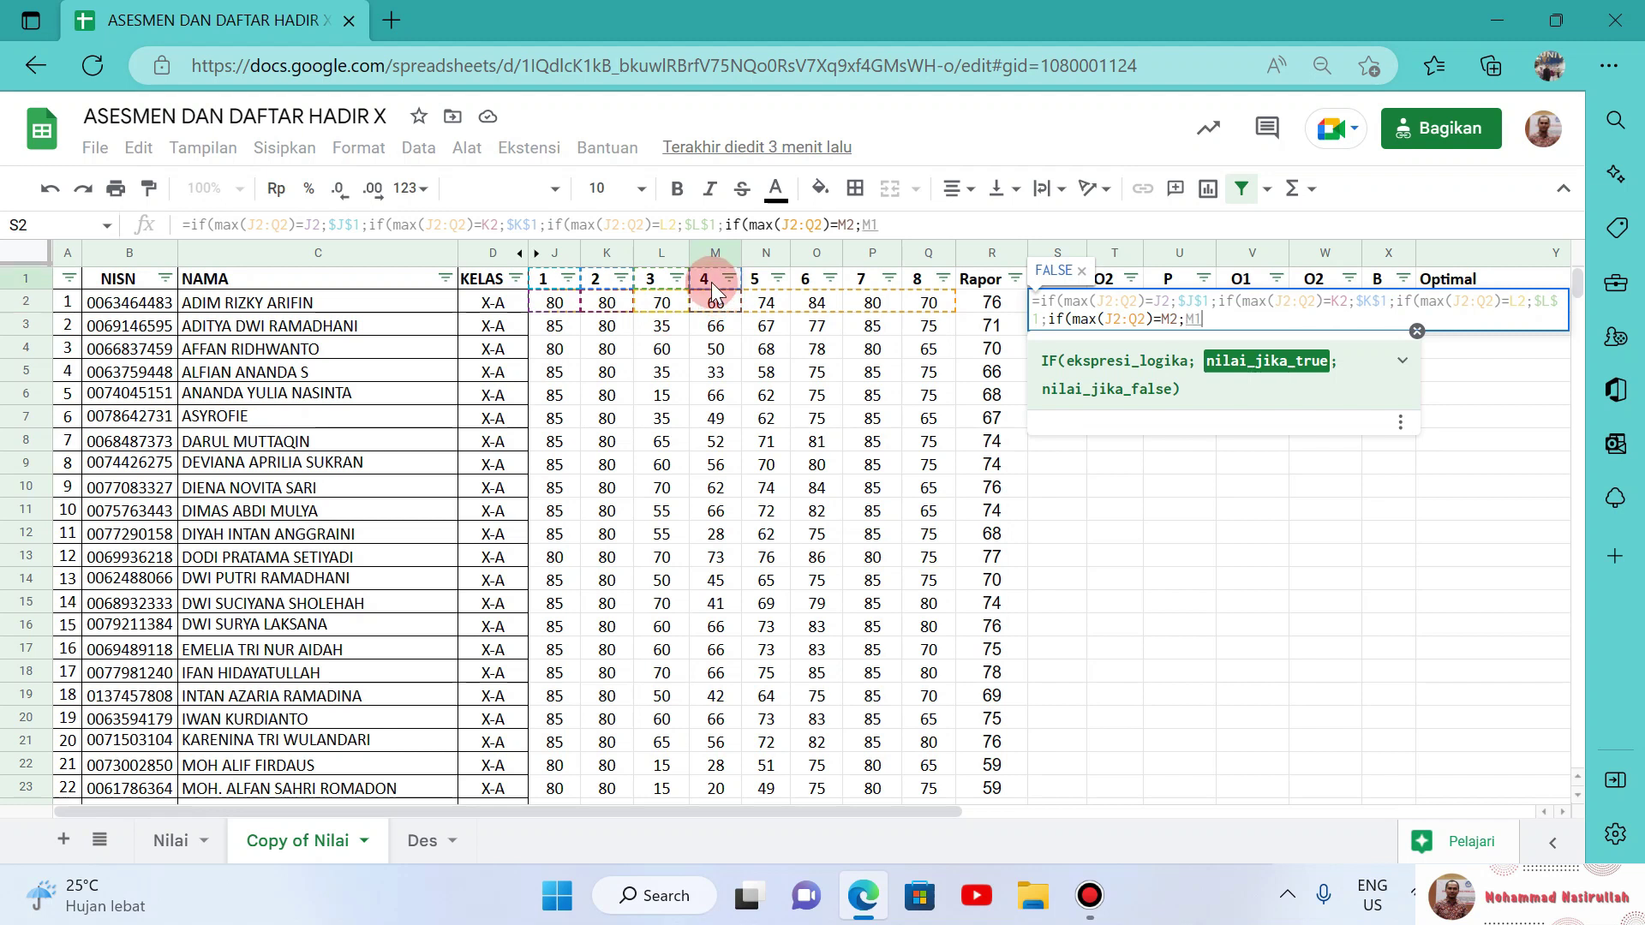
{"action": "key", "text": "F4"}
{"action": "type", "text": ";"}
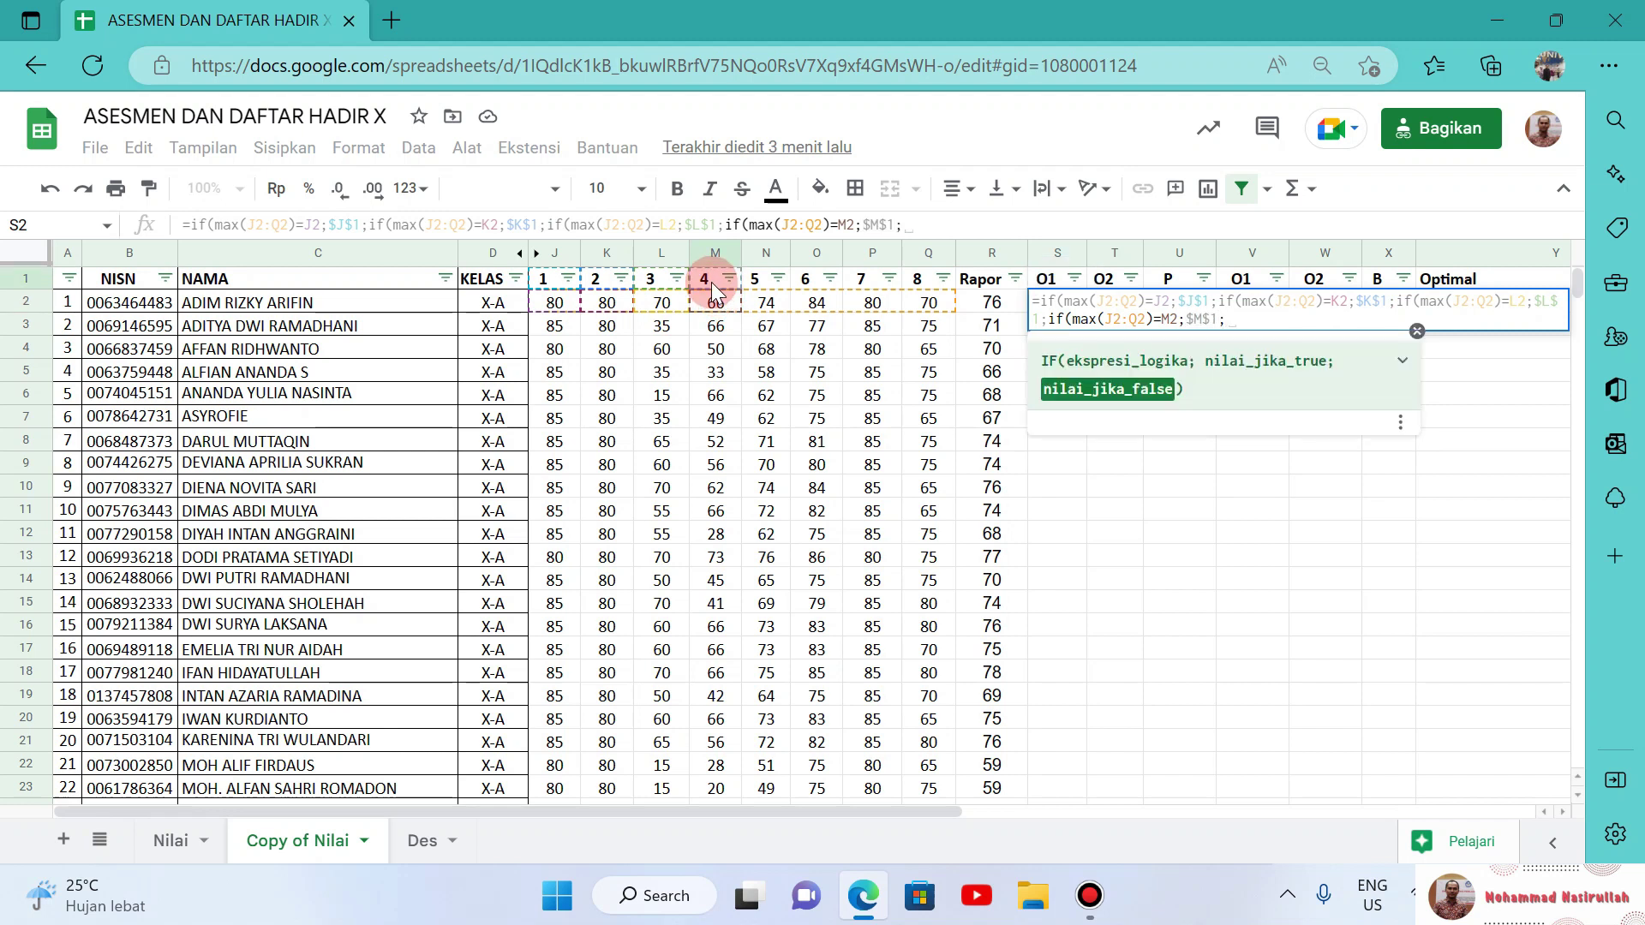
Step: Nest a fifth if(max(J2:Q2)= condition that tests N2 and returns the absolute heading reference $N$1
{"action": "type", "text": " if(max(J2:Q2)="}
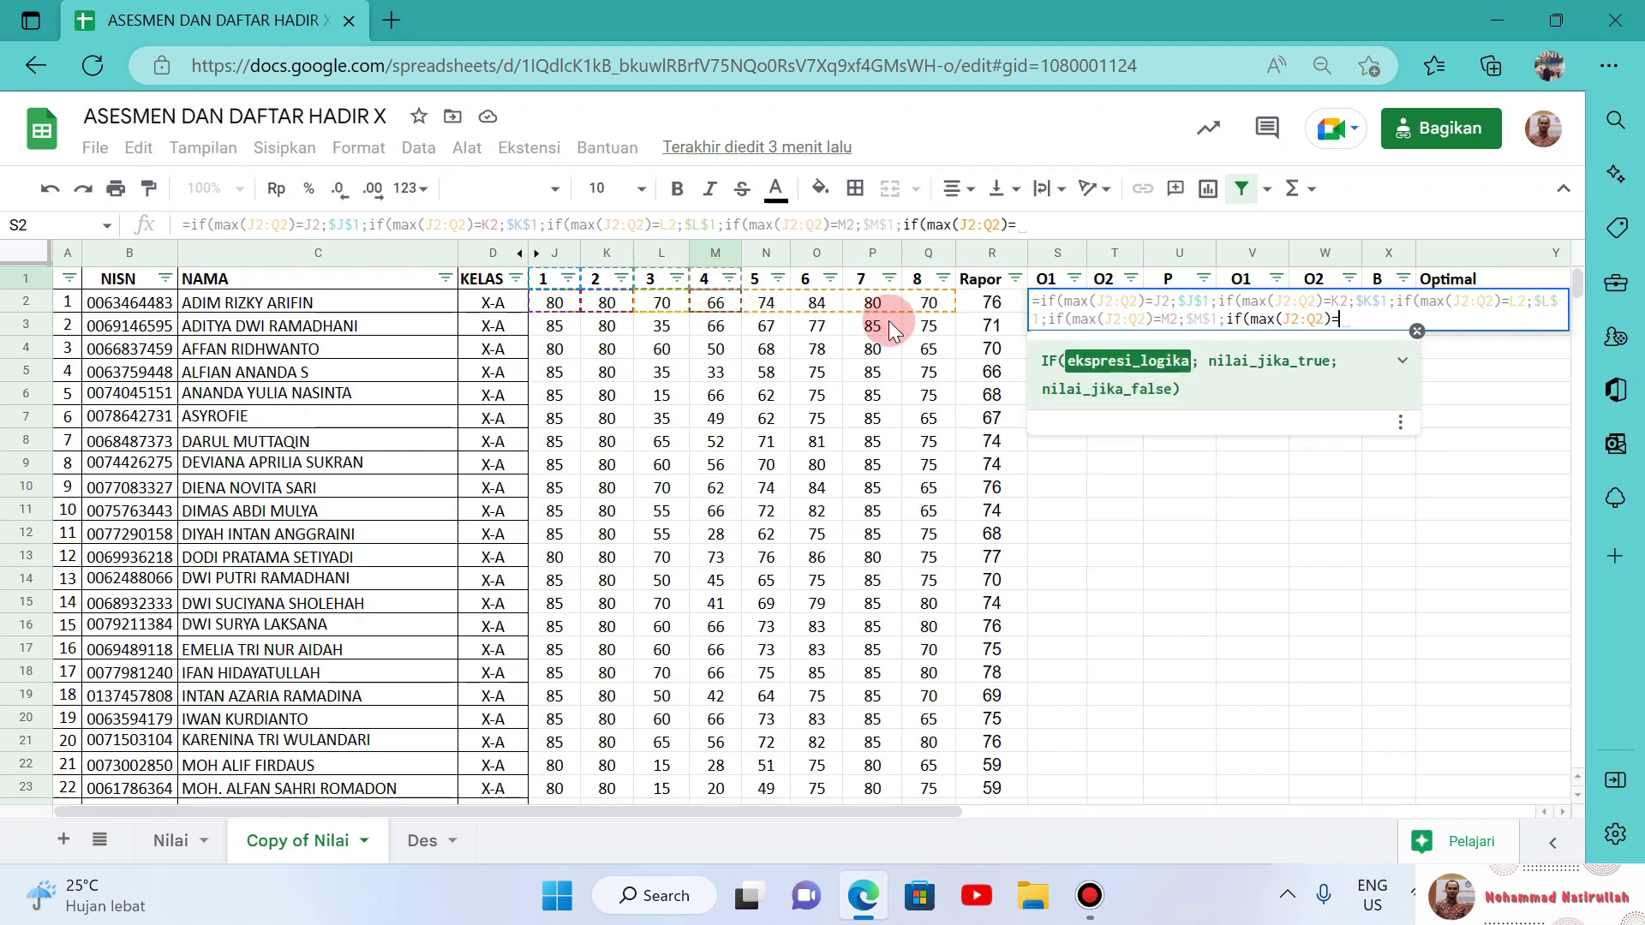
{"action": "left_click", "coordinate": [779, 303]}
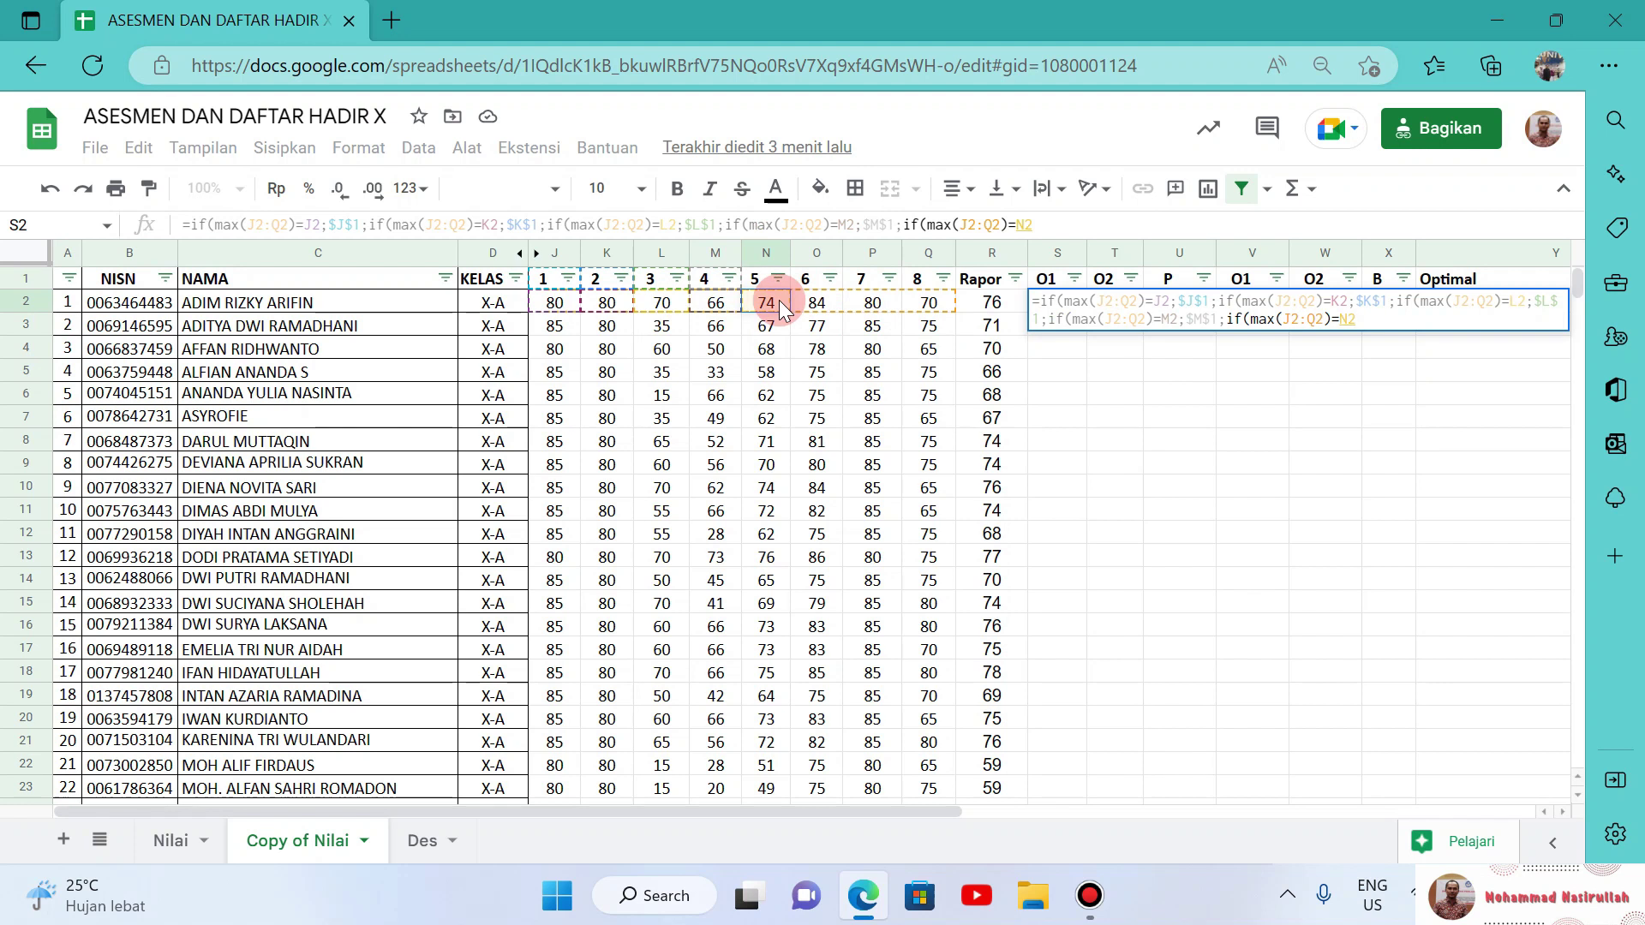
{"action": "type", "text": ";"}
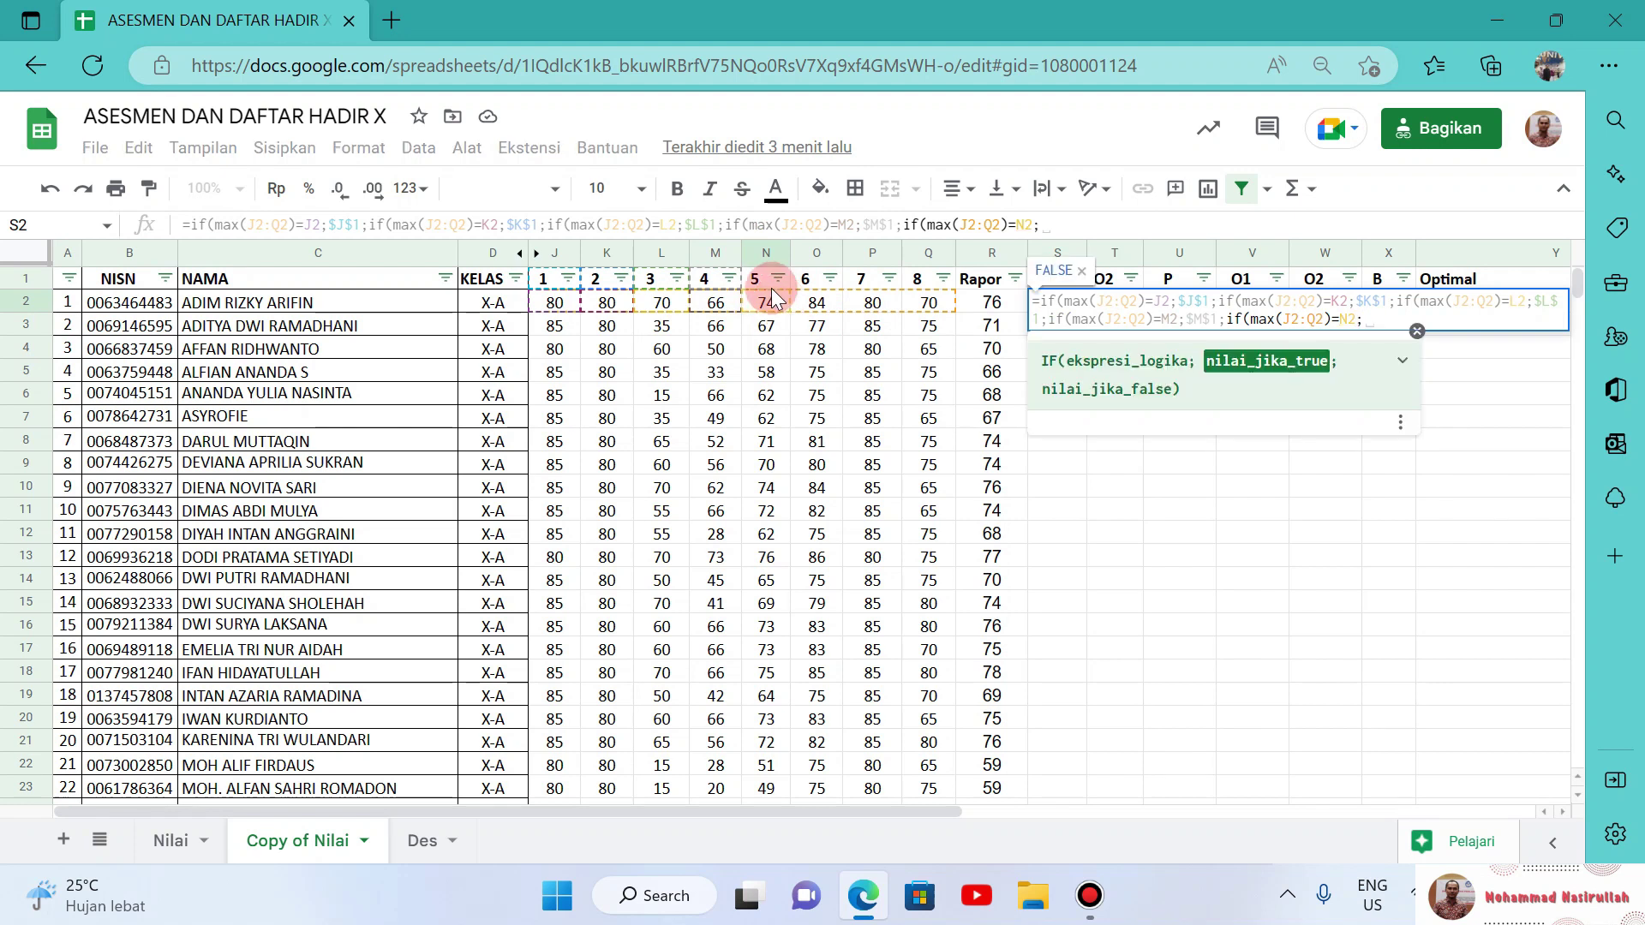
{"action": "left_click", "coordinate": [766, 283]}
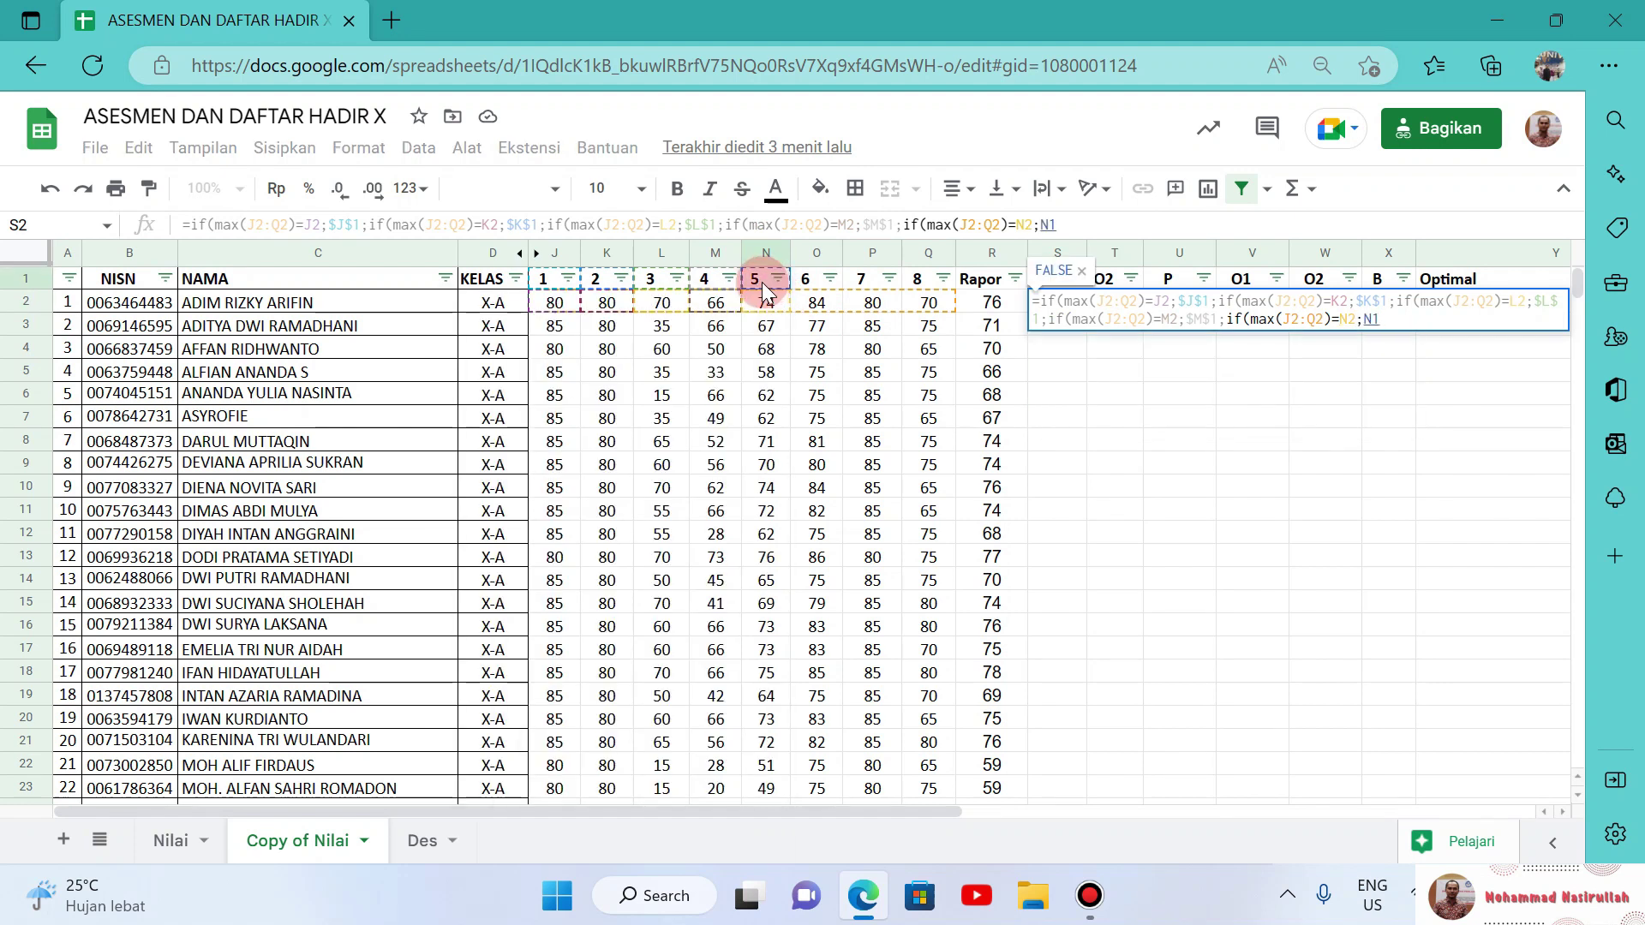
{"action": "key", "text": "F4"}
Step: Nest a sixth if(max(J2:Q2)= condition that tests O2 and returns the absolute heading reference $O$1
{"action": "type", "text": ";if(max(J2:Q2)="}
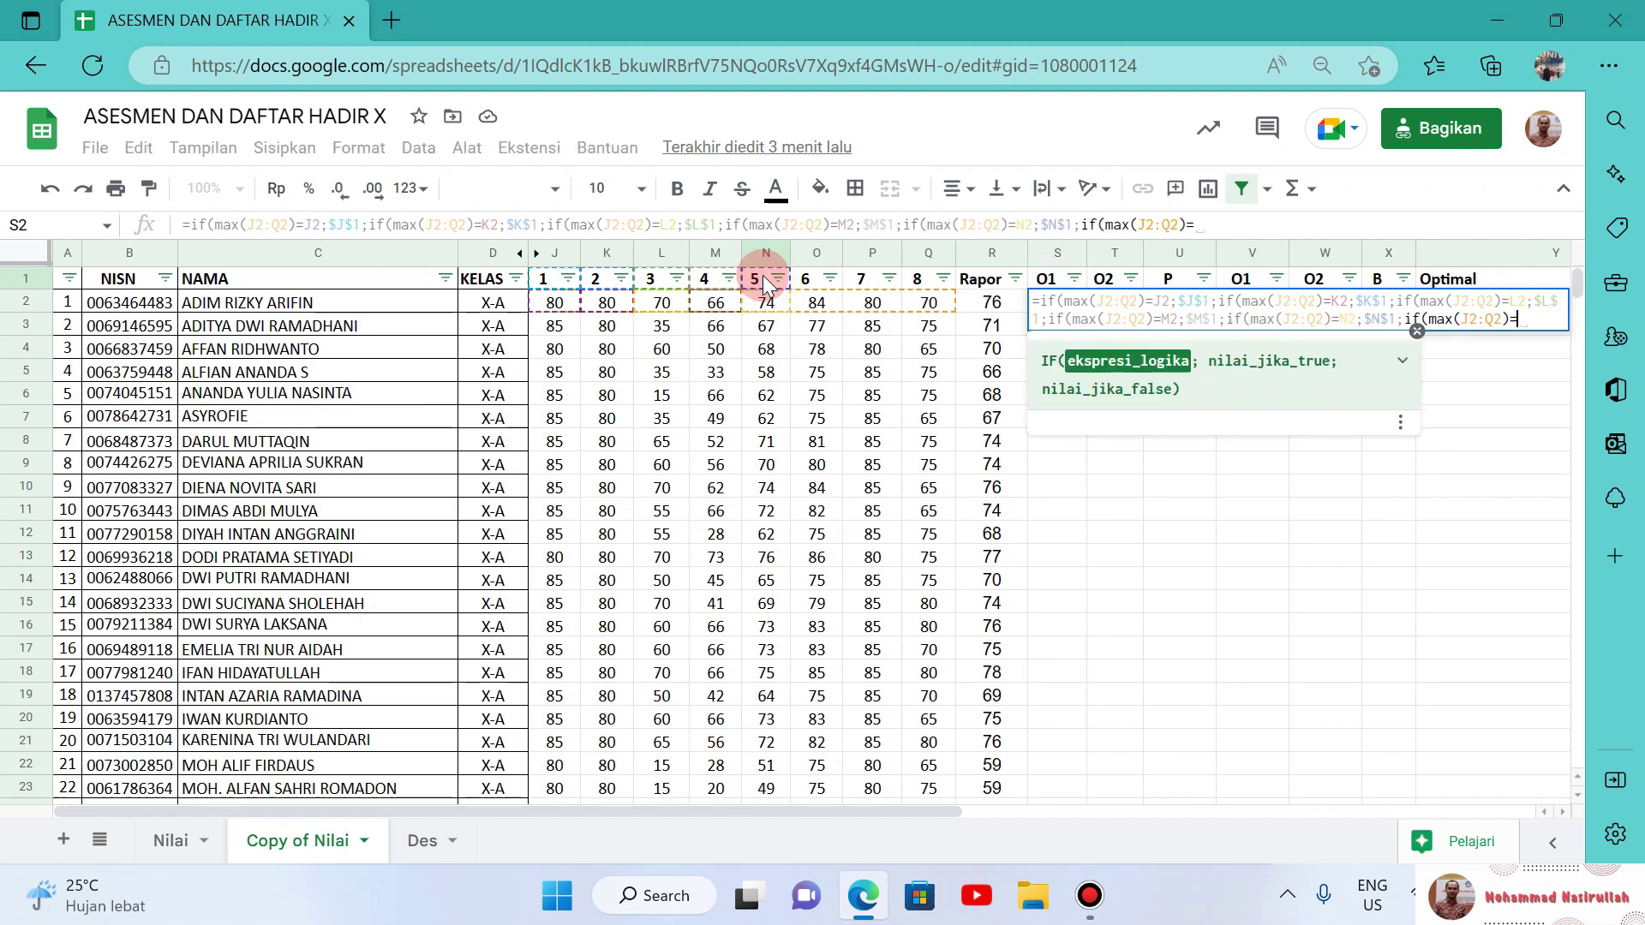
{"action": "left_click", "coordinate": [819, 306]}
{"action": "type", "text": ";"}
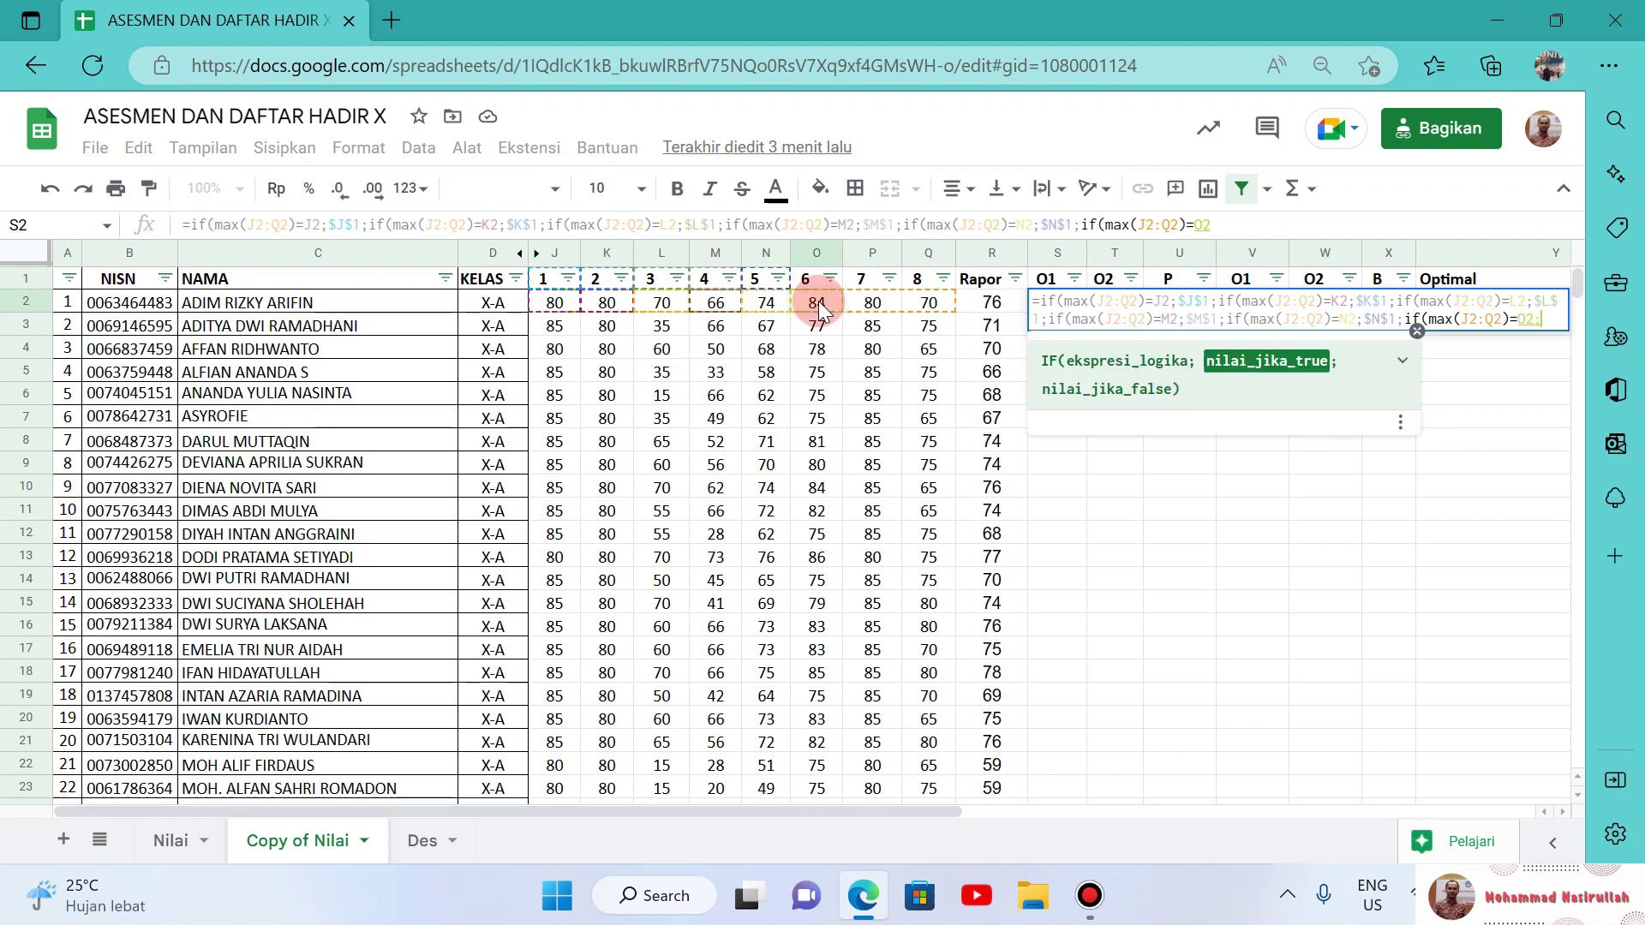
{"action": "left_click", "coordinate": [809, 281]}
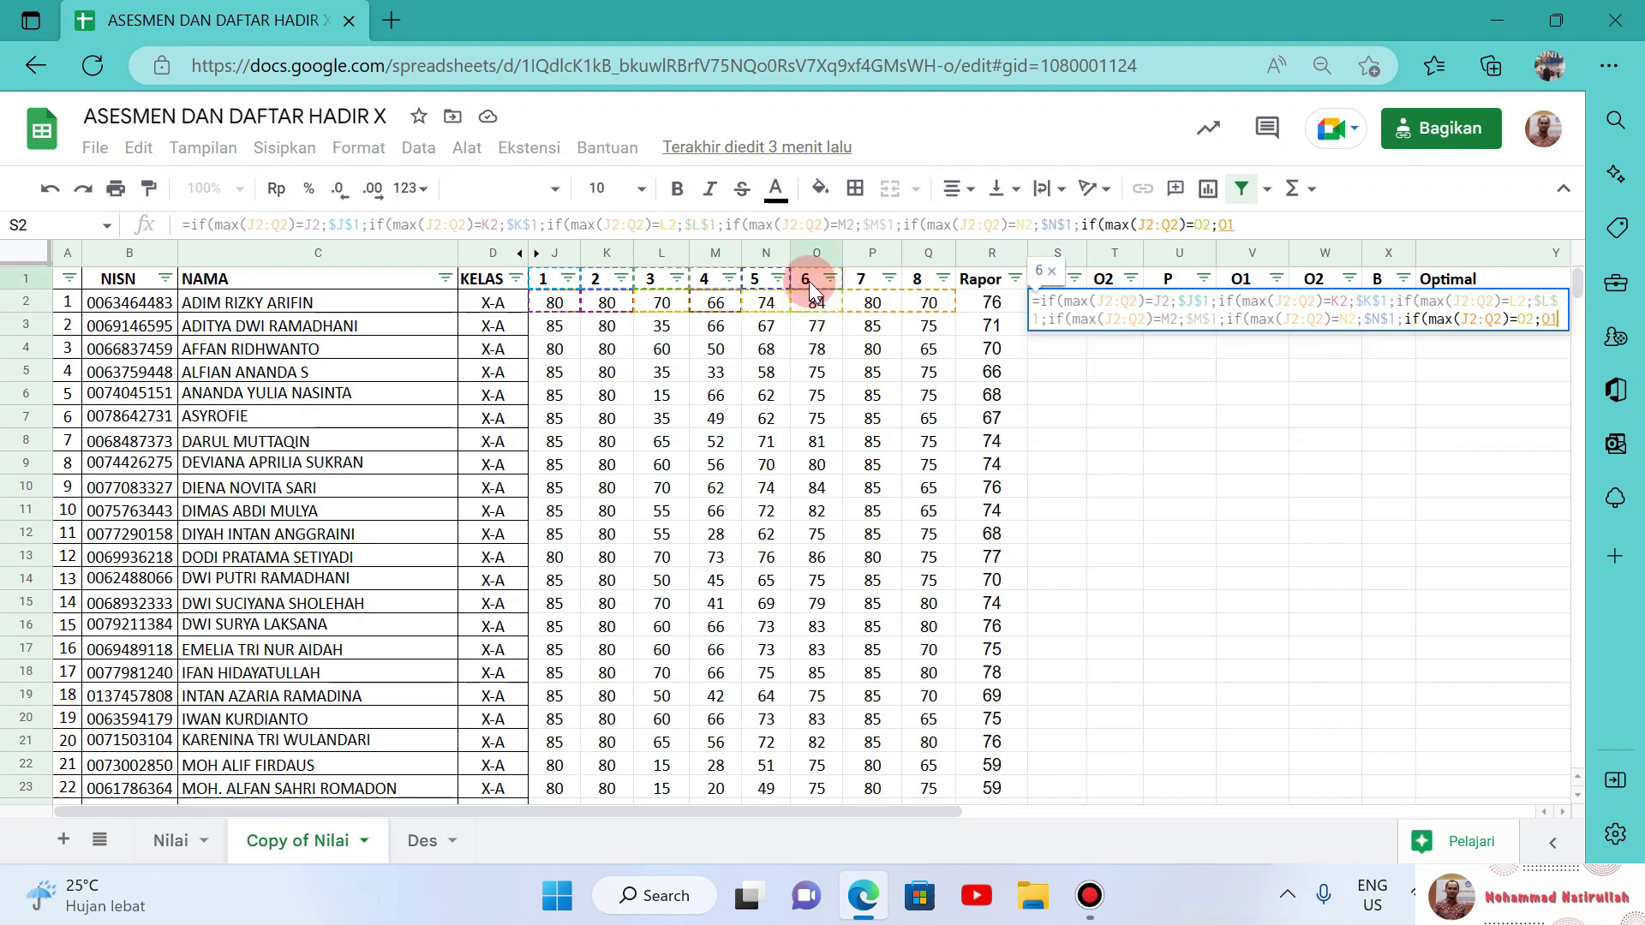
{"action": "key", "text": "F4"}
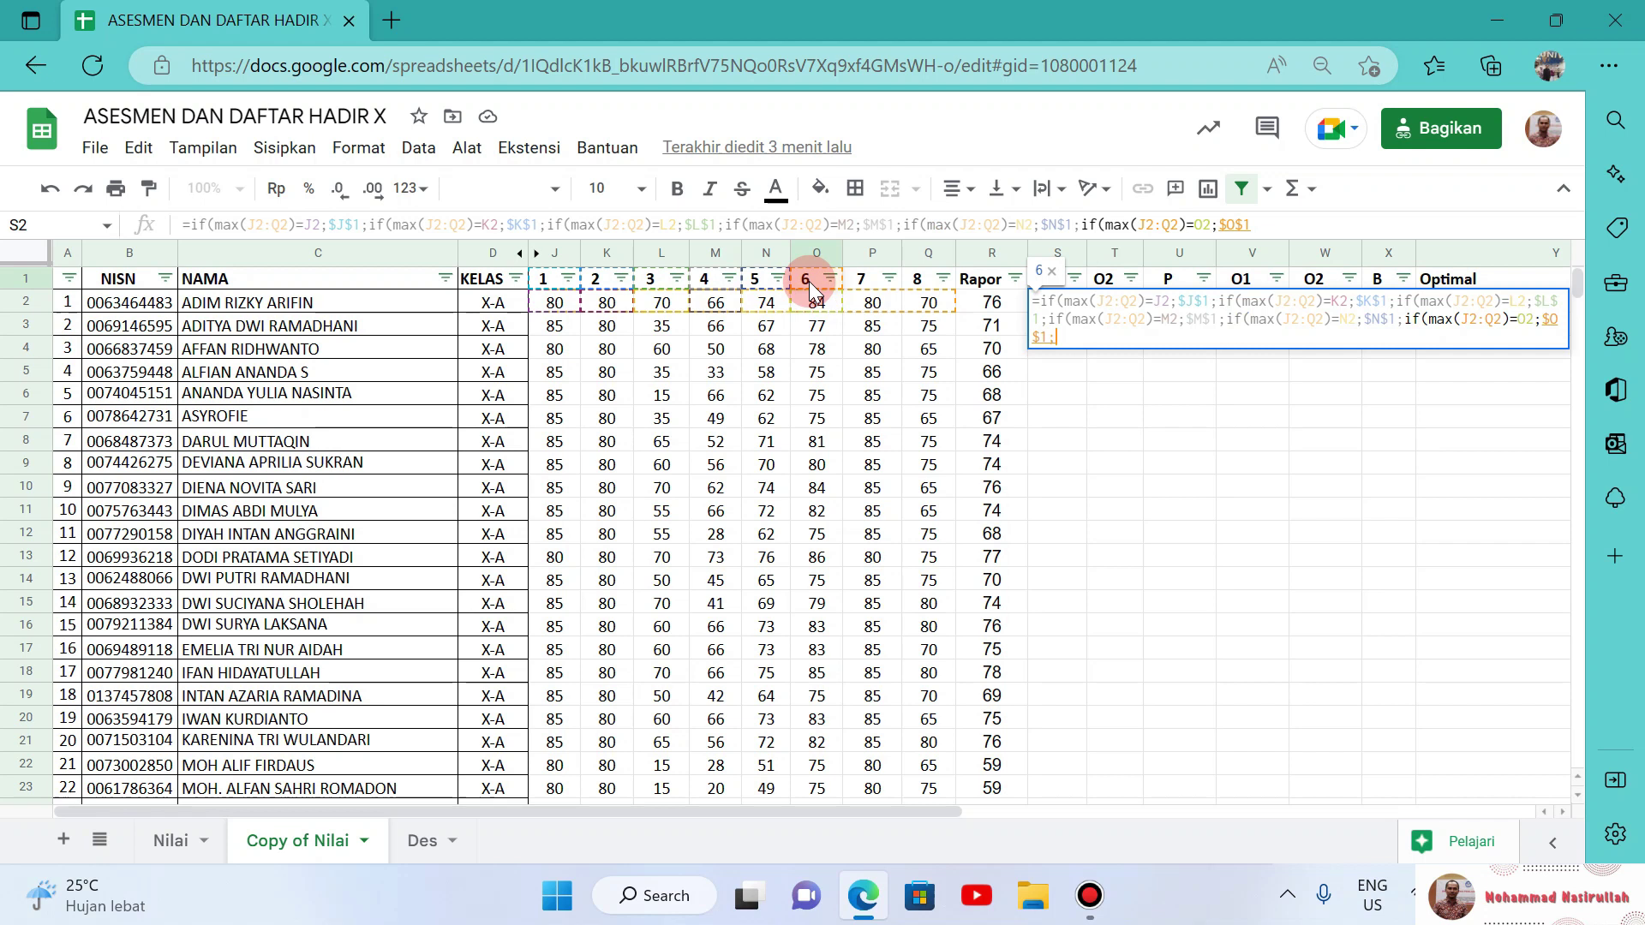
Step: Nest a seventh if(max(J2:Q2)= condition that tests P2 and returns the absolute heading reference $P$1
{"action": "type", "text": ";if(max(J2:Q2)="}
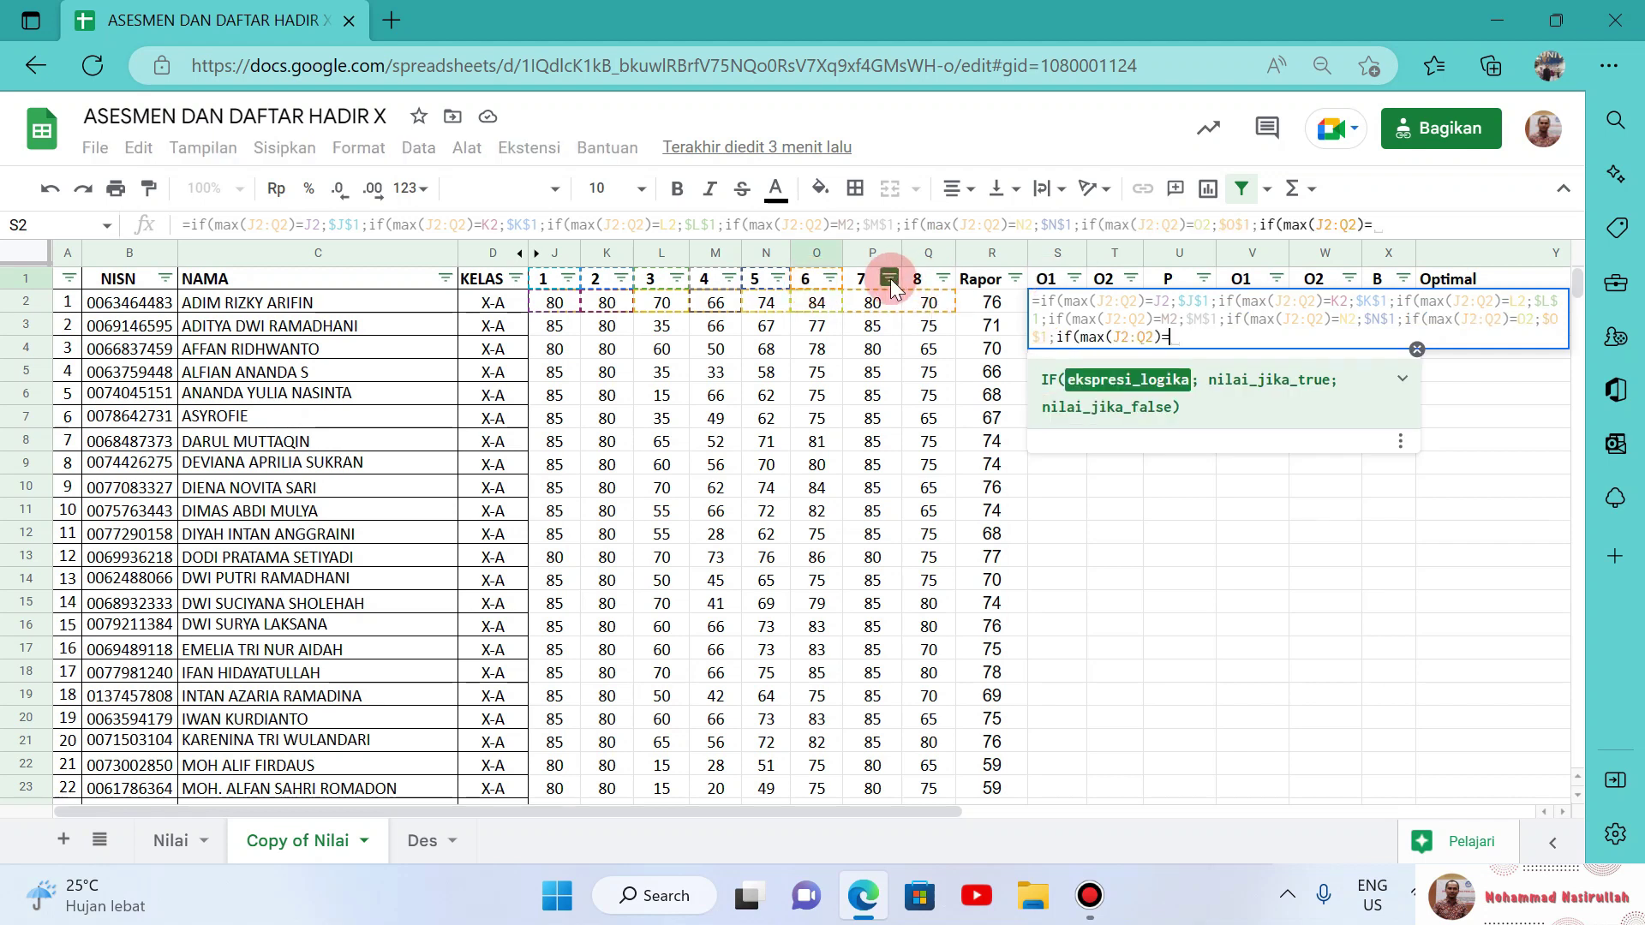
{"action": "left_click", "coordinate": [872, 304]}
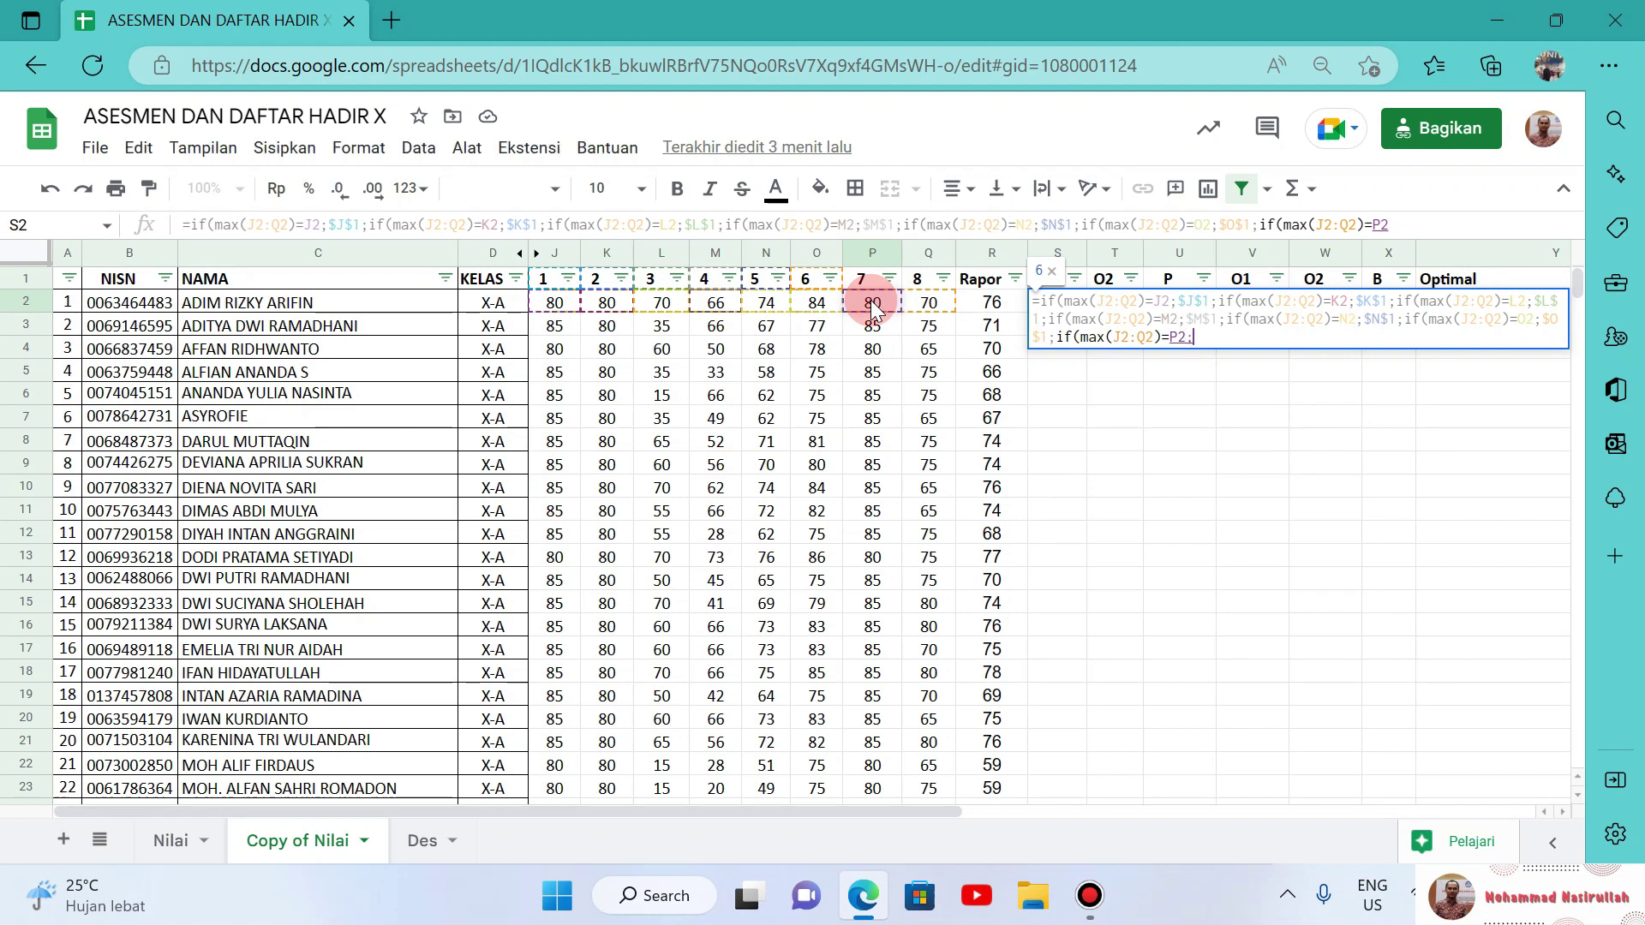
{"action": "type", "text": ";"}
{"action": "left_click", "coordinate": [865, 289]}
{"action": "key", "text": "F4"}
Step: Nest an eighth if(max(J2:Q2)= condition that tests Q2 and returns the absolute heading reference $Q$1
{"action": "type", "text": ";if(max(J2:Q2)="}
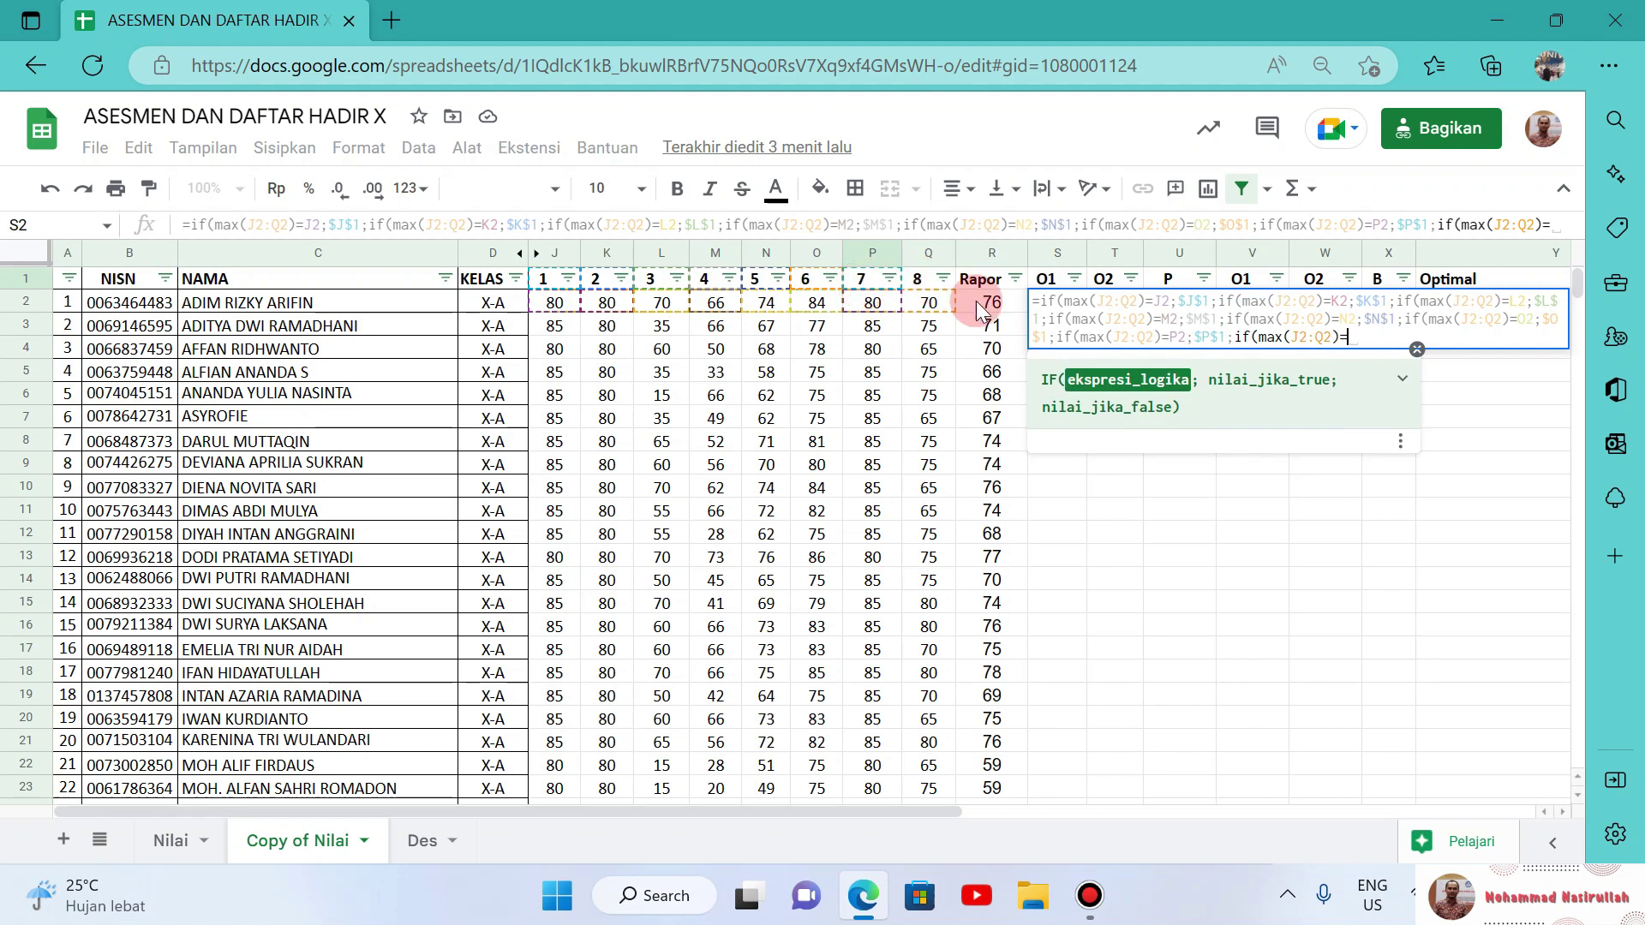
{"action": "left_click", "coordinate": [932, 303]}
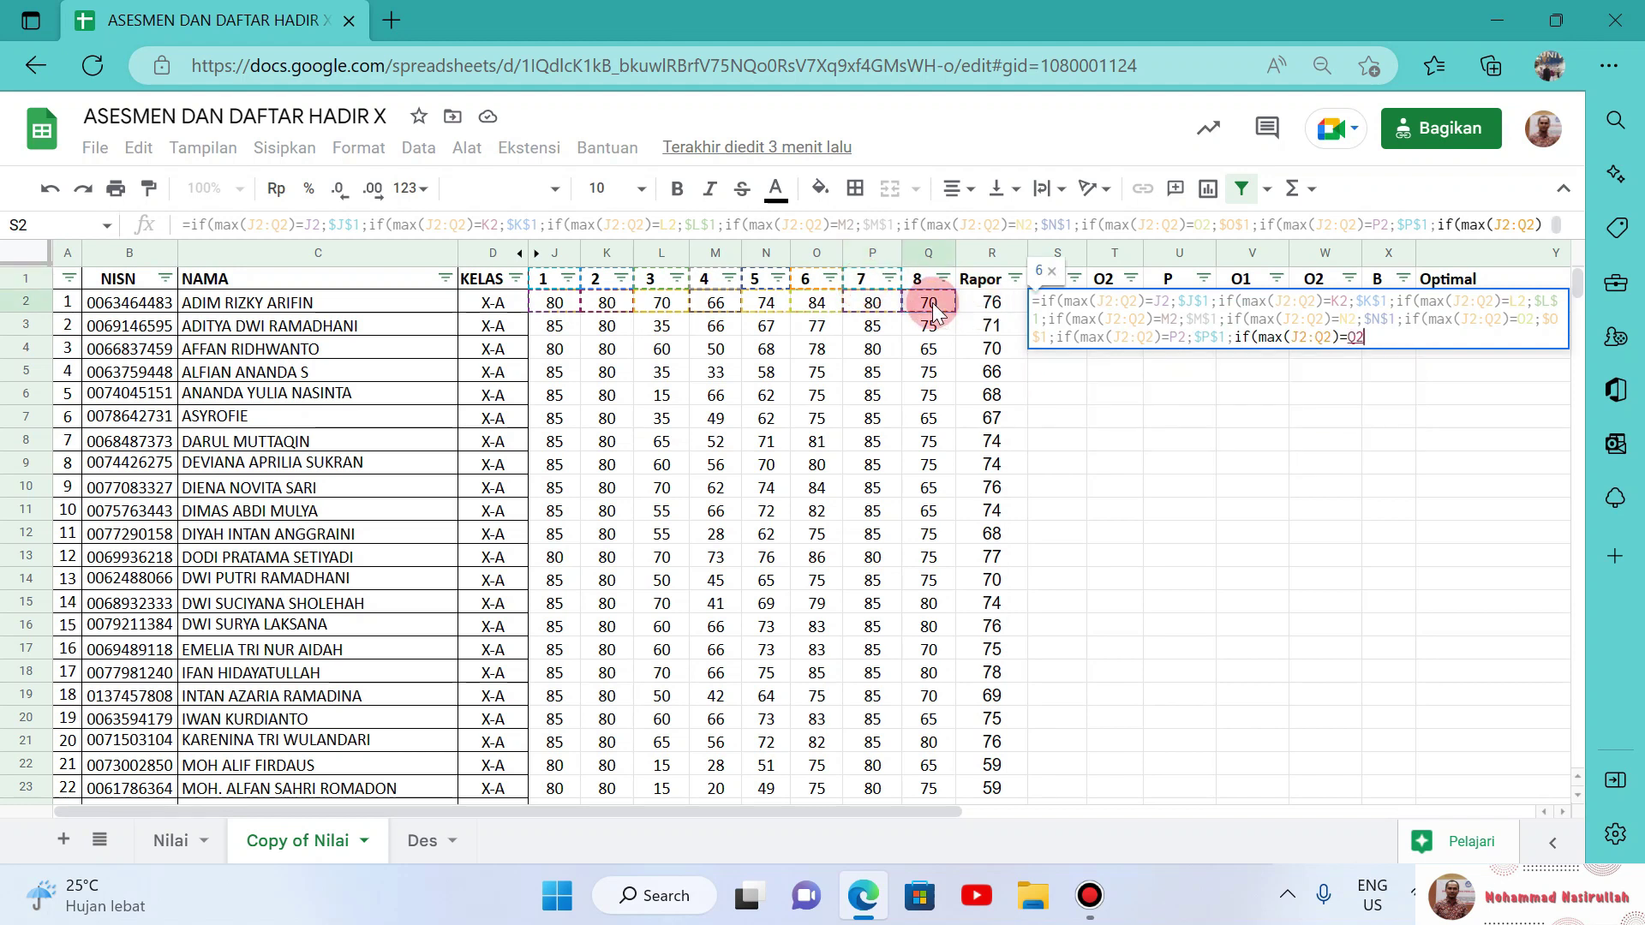
{"action": "type", "text": ";"}
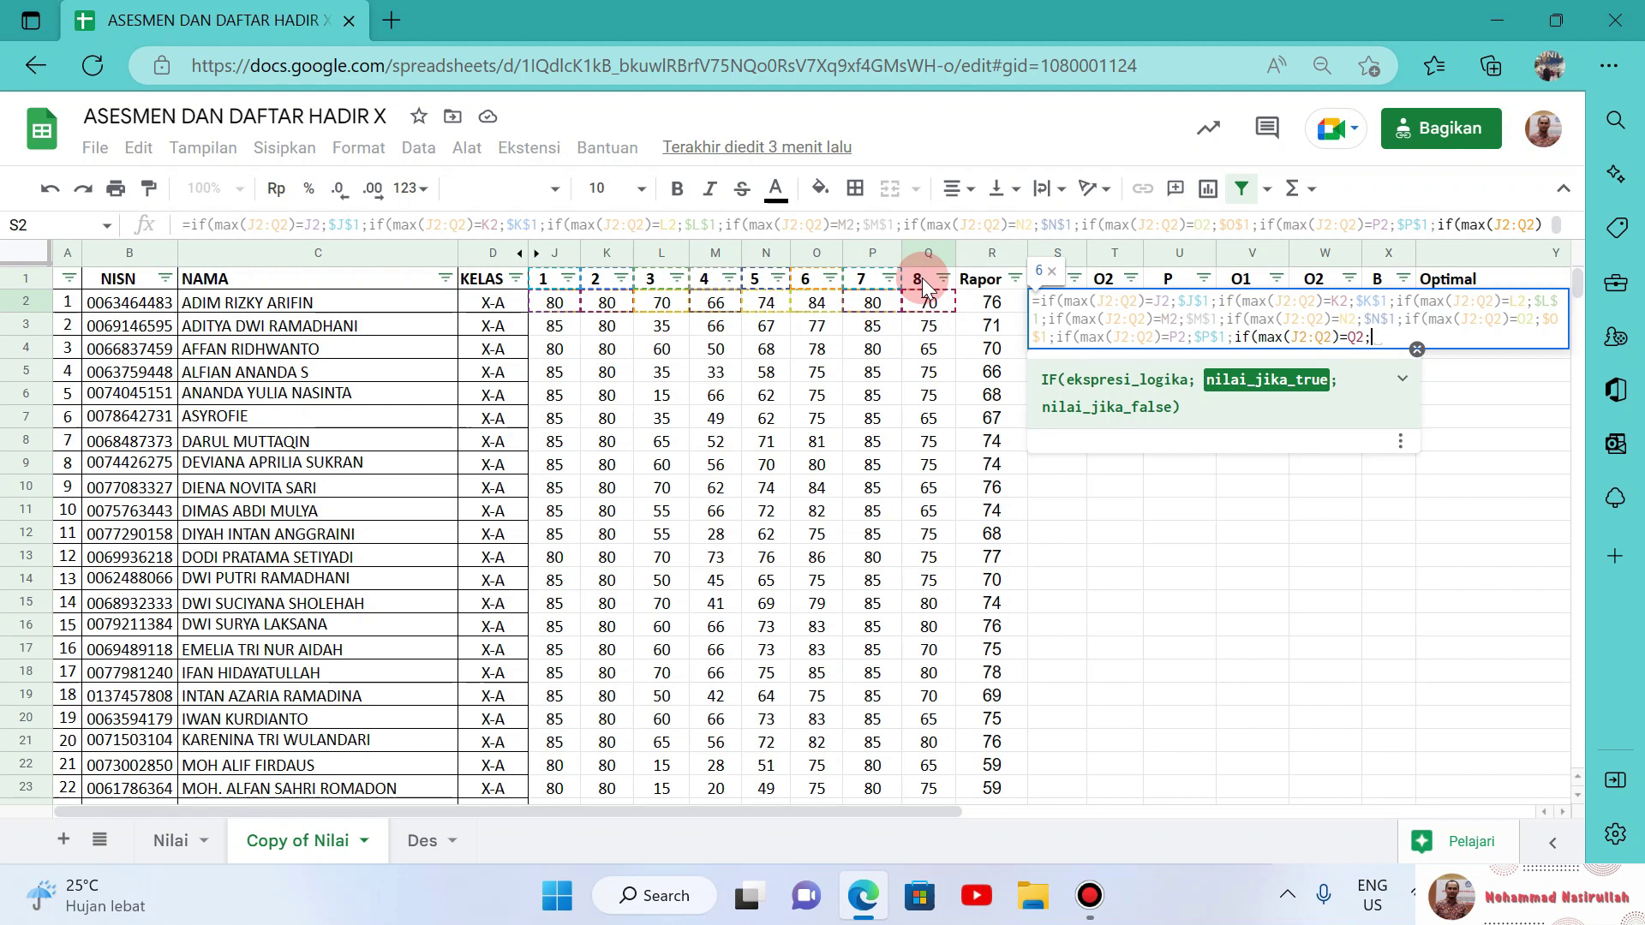
{"action": "left_click", "coordinate": [924, 278]}
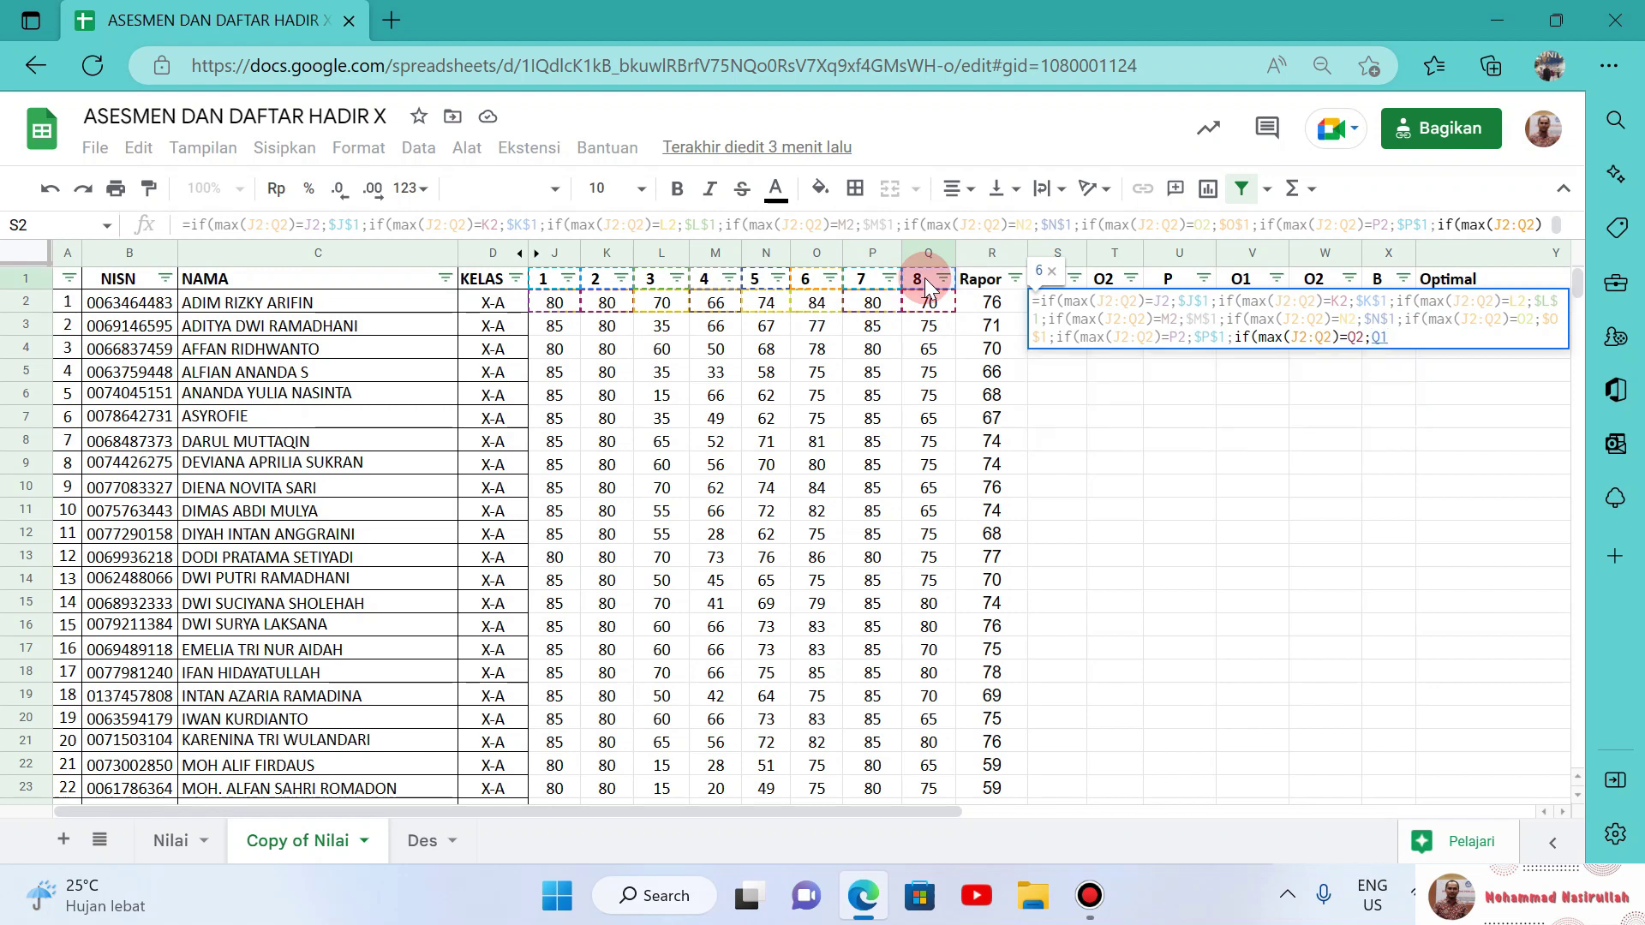
{"action": "key", "text": "F4"}
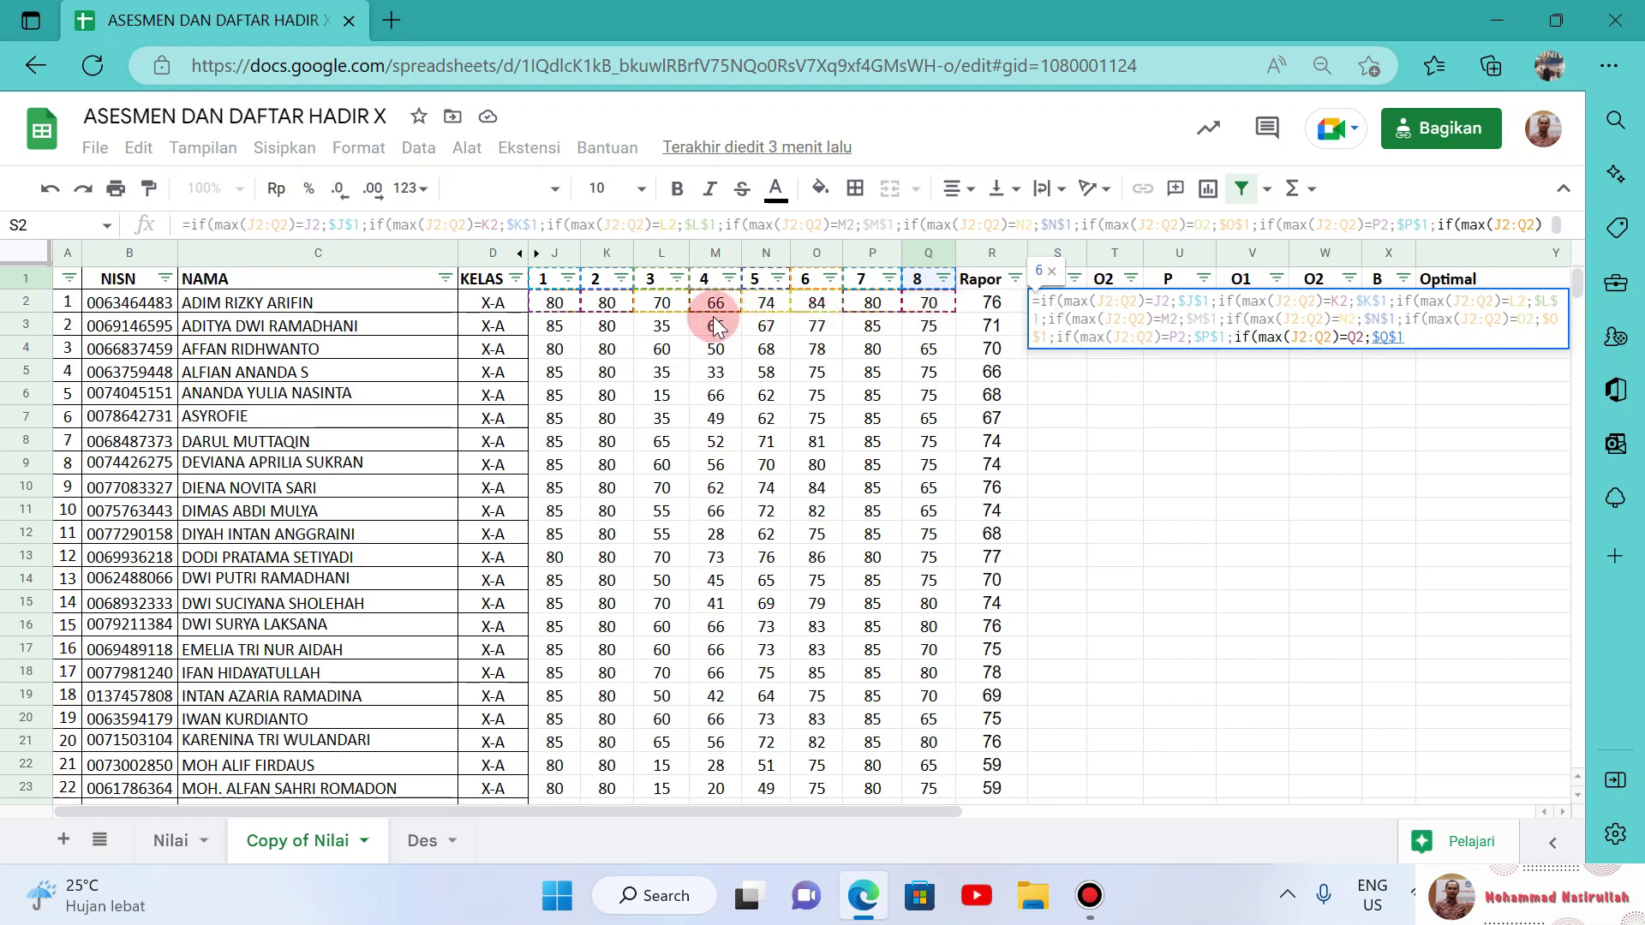
Step: Close all eight nested conditions to complete the S2 formula and accept the suggested autofill for the rest of the O1 column
{"action": "type", "text": ")=Q2;$Q$1)))"}
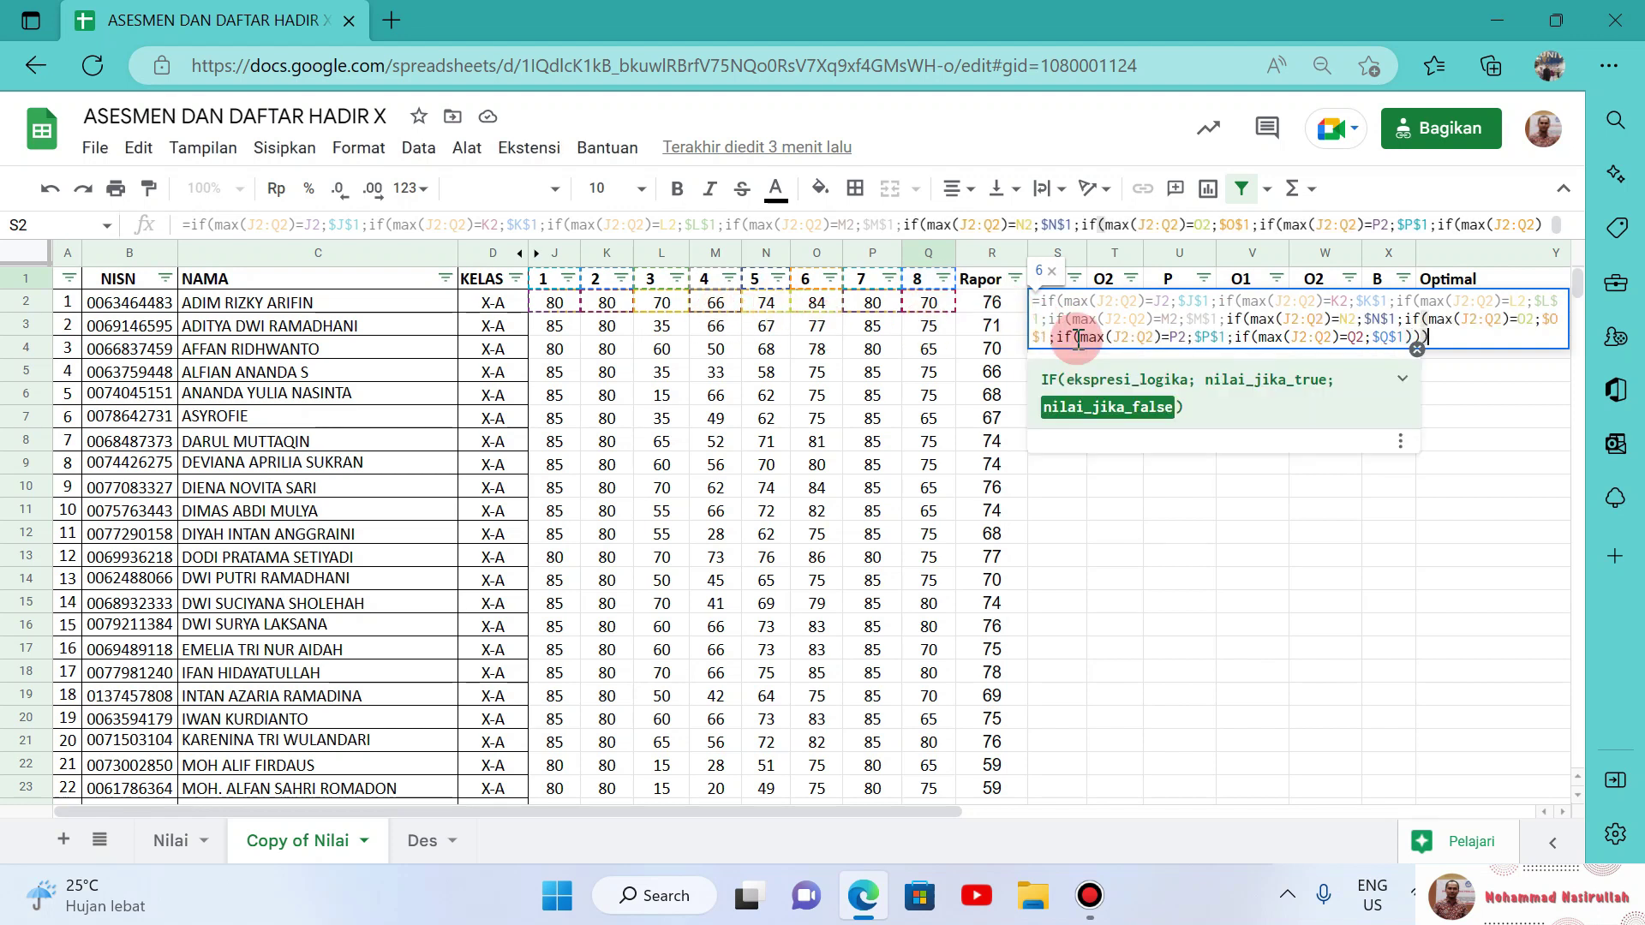
{"action": "type", "text": ")))))"}
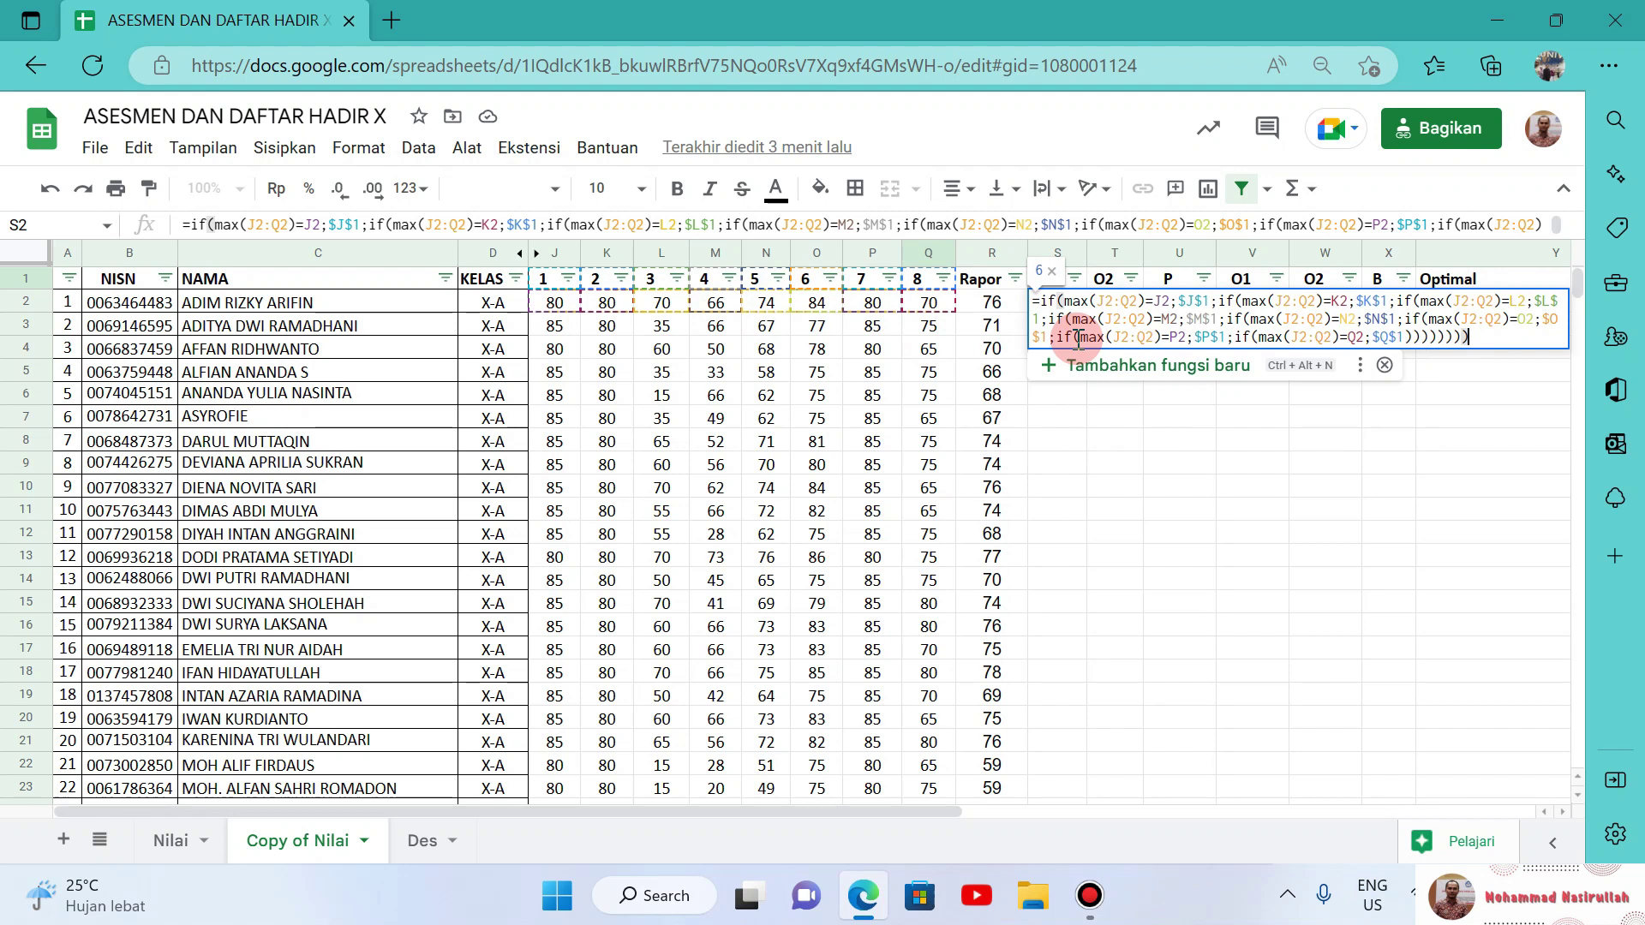
{"action": "key", "text": "Return"}
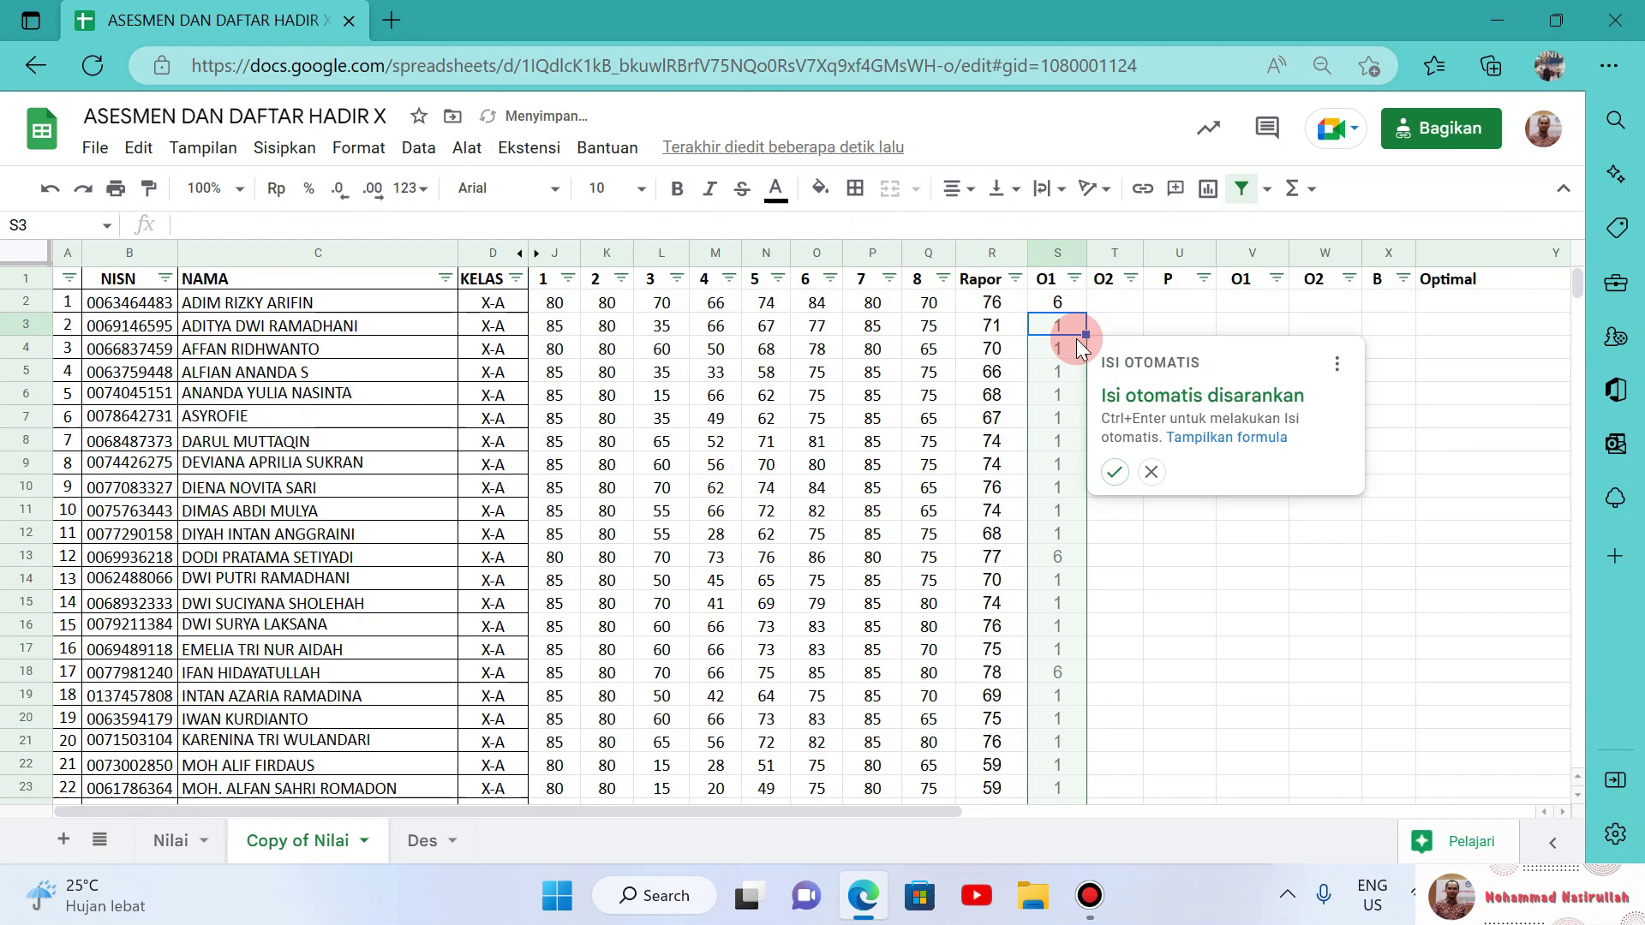
{"action": "left_click", "coordinate": [1115, 473]}
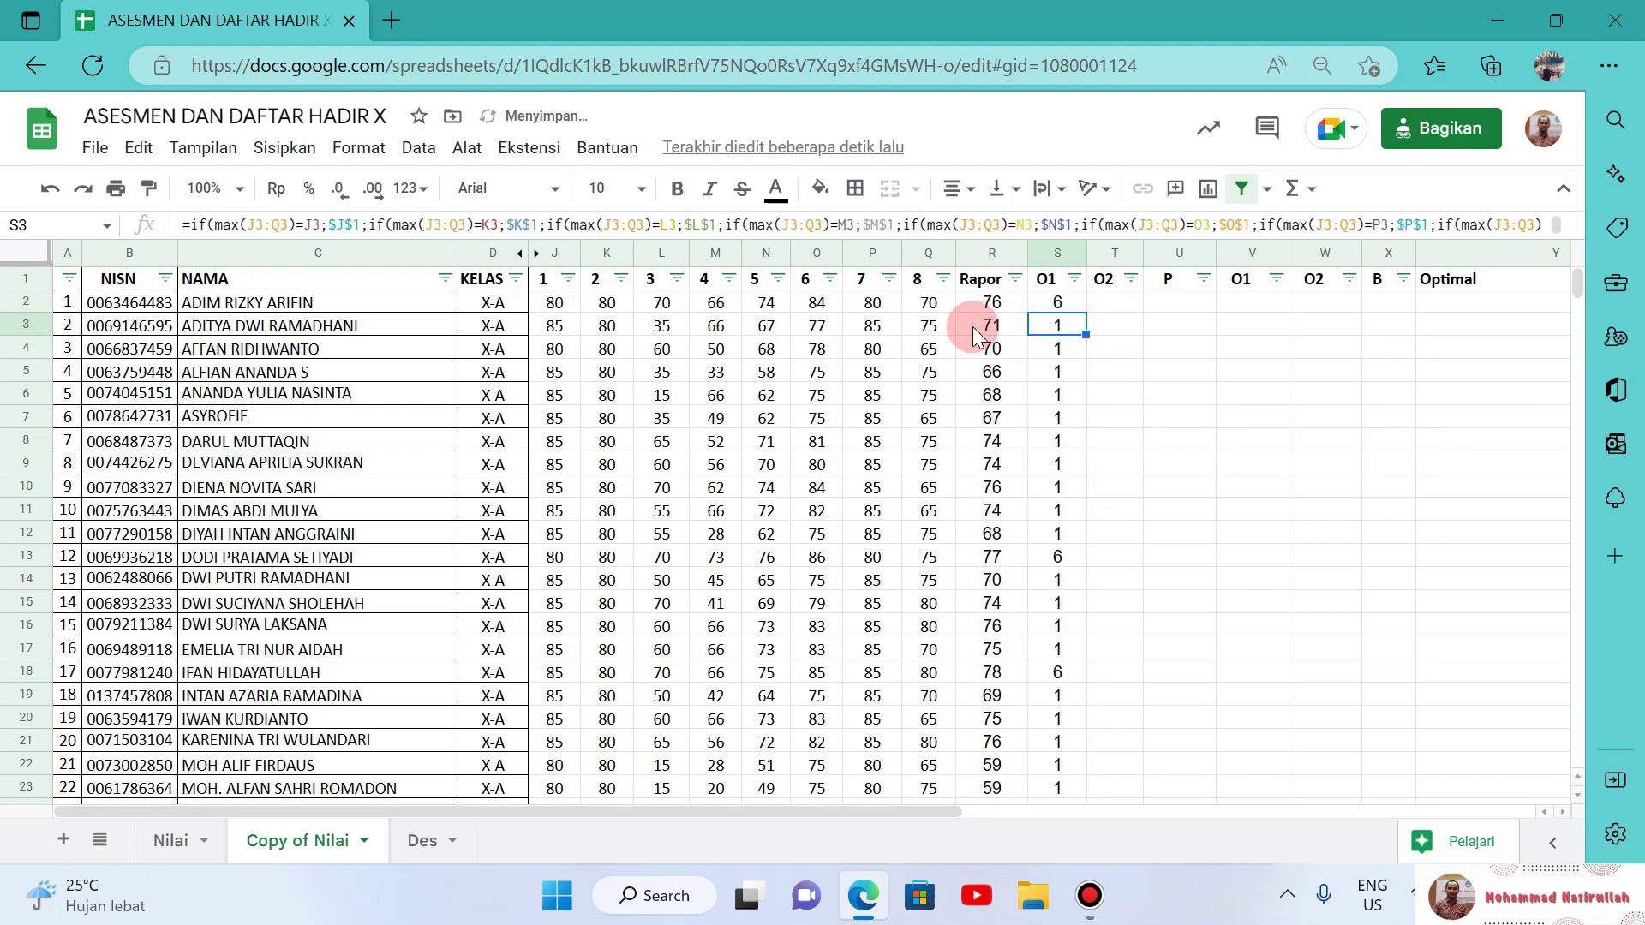
Step: Check the O1 formulas in S2 and S3 against the scores in columns 1 to 8
{"action": "key", "text": "Up"}
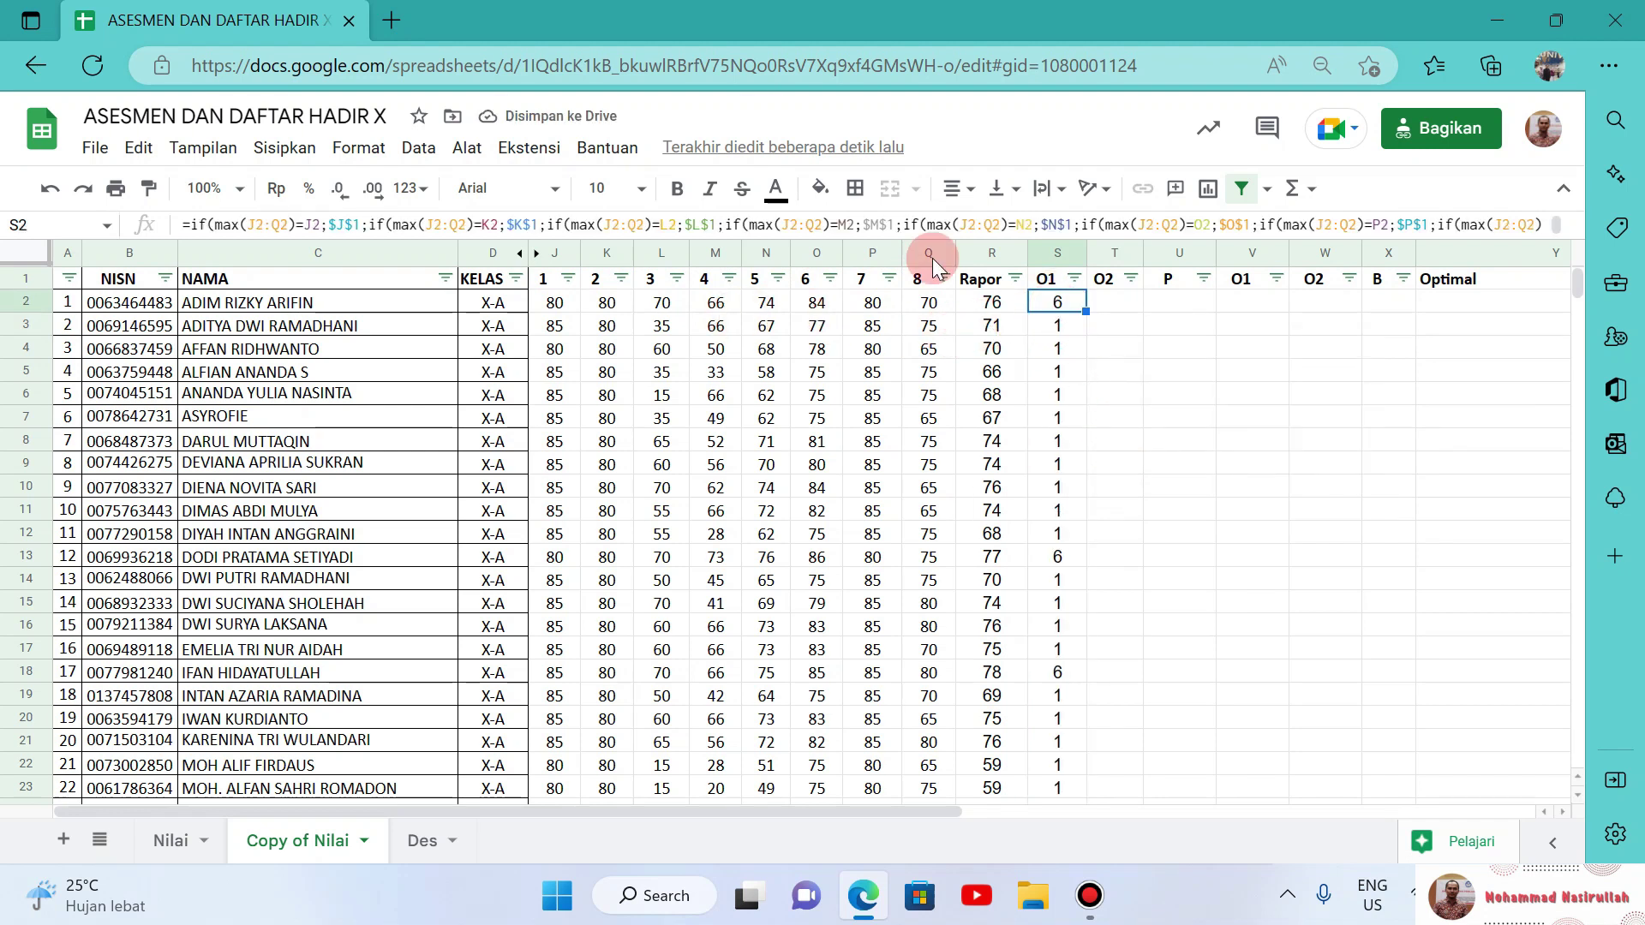
{"action": "left_click", "coordinate": [804, 299]}
{"action": "left_click", "coordinate": [1064, 323]}
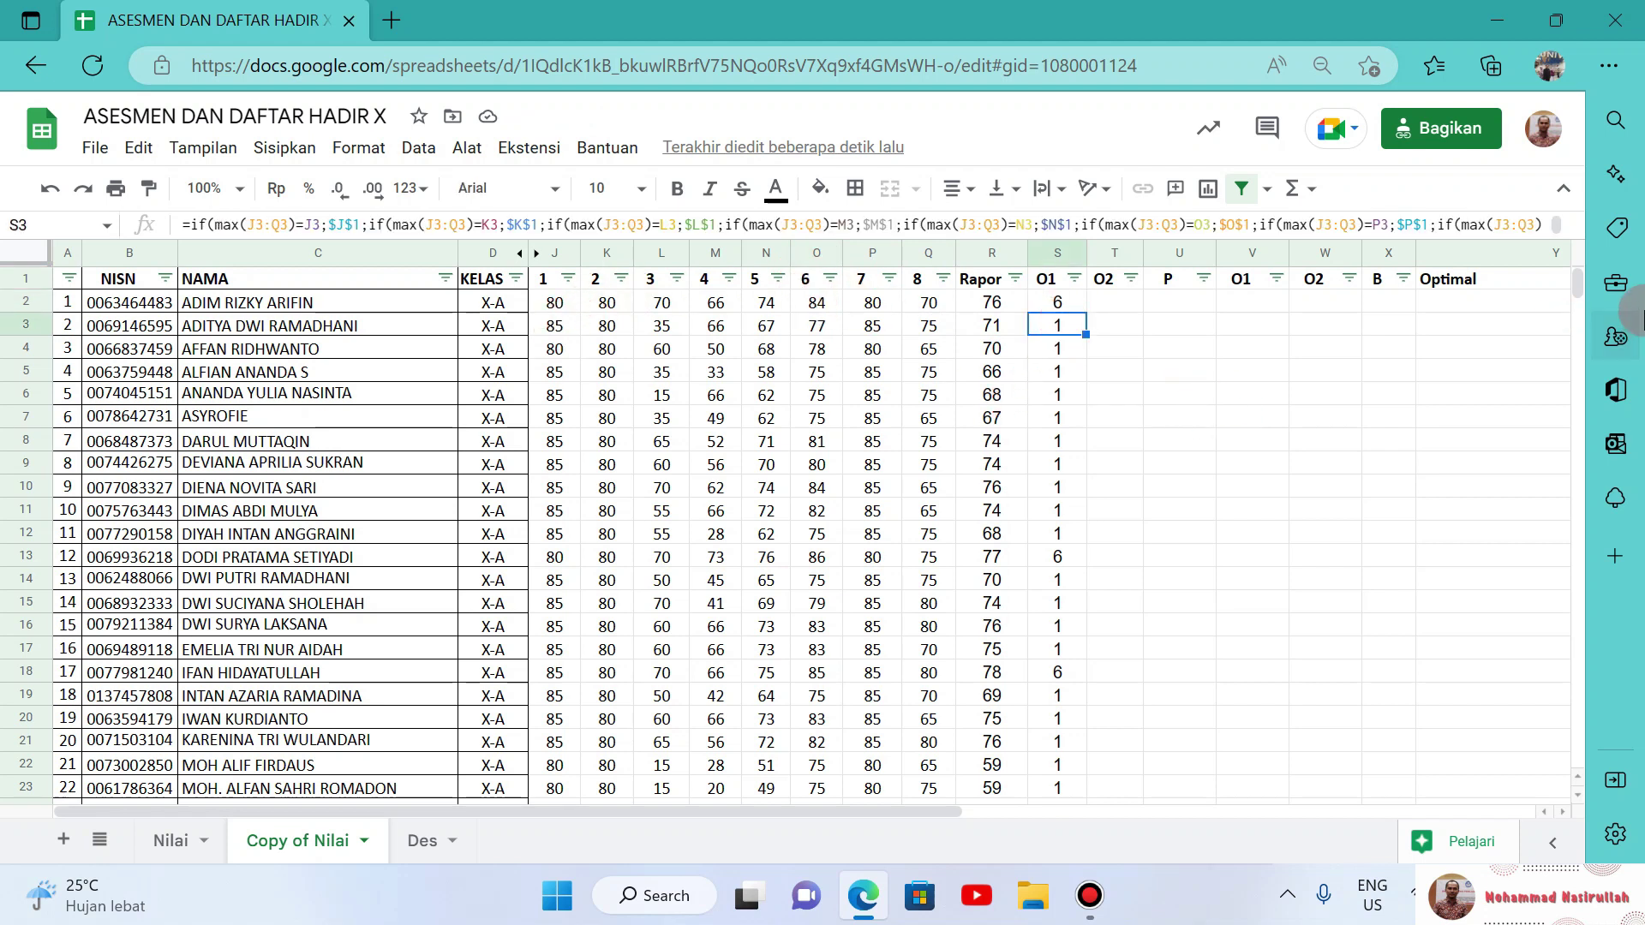
{"action": "left_click_drag", "start_coordinate": [1579, 279], "coordinate": [1565, 245]}
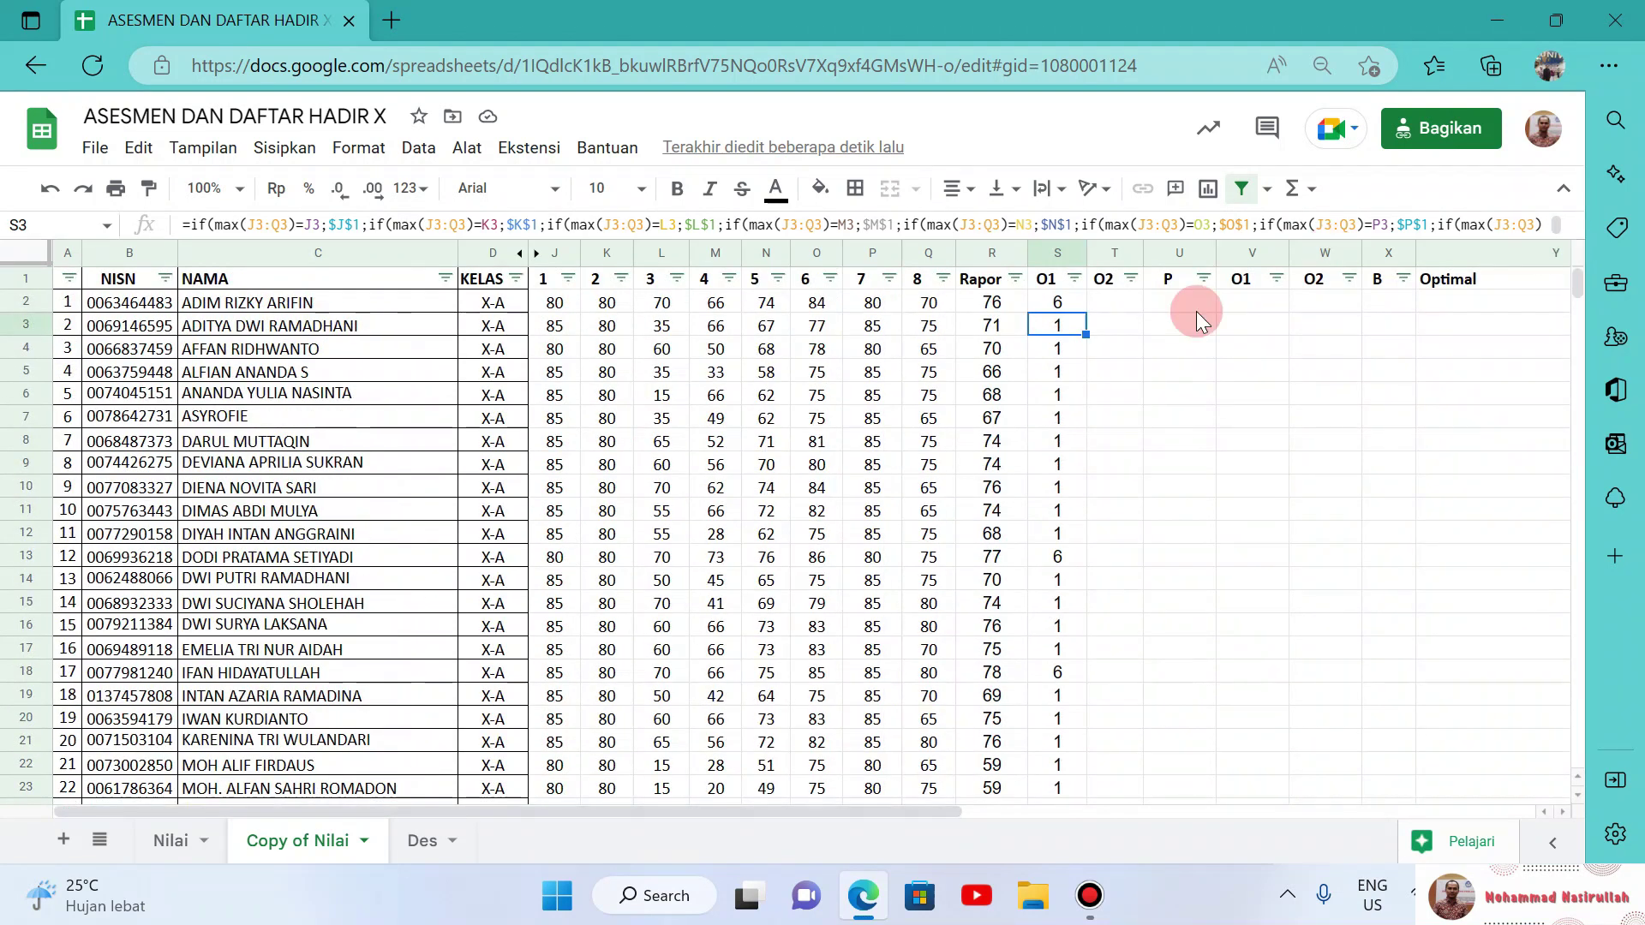
{"action": "left_click", "coordinate": [1112, 307]}
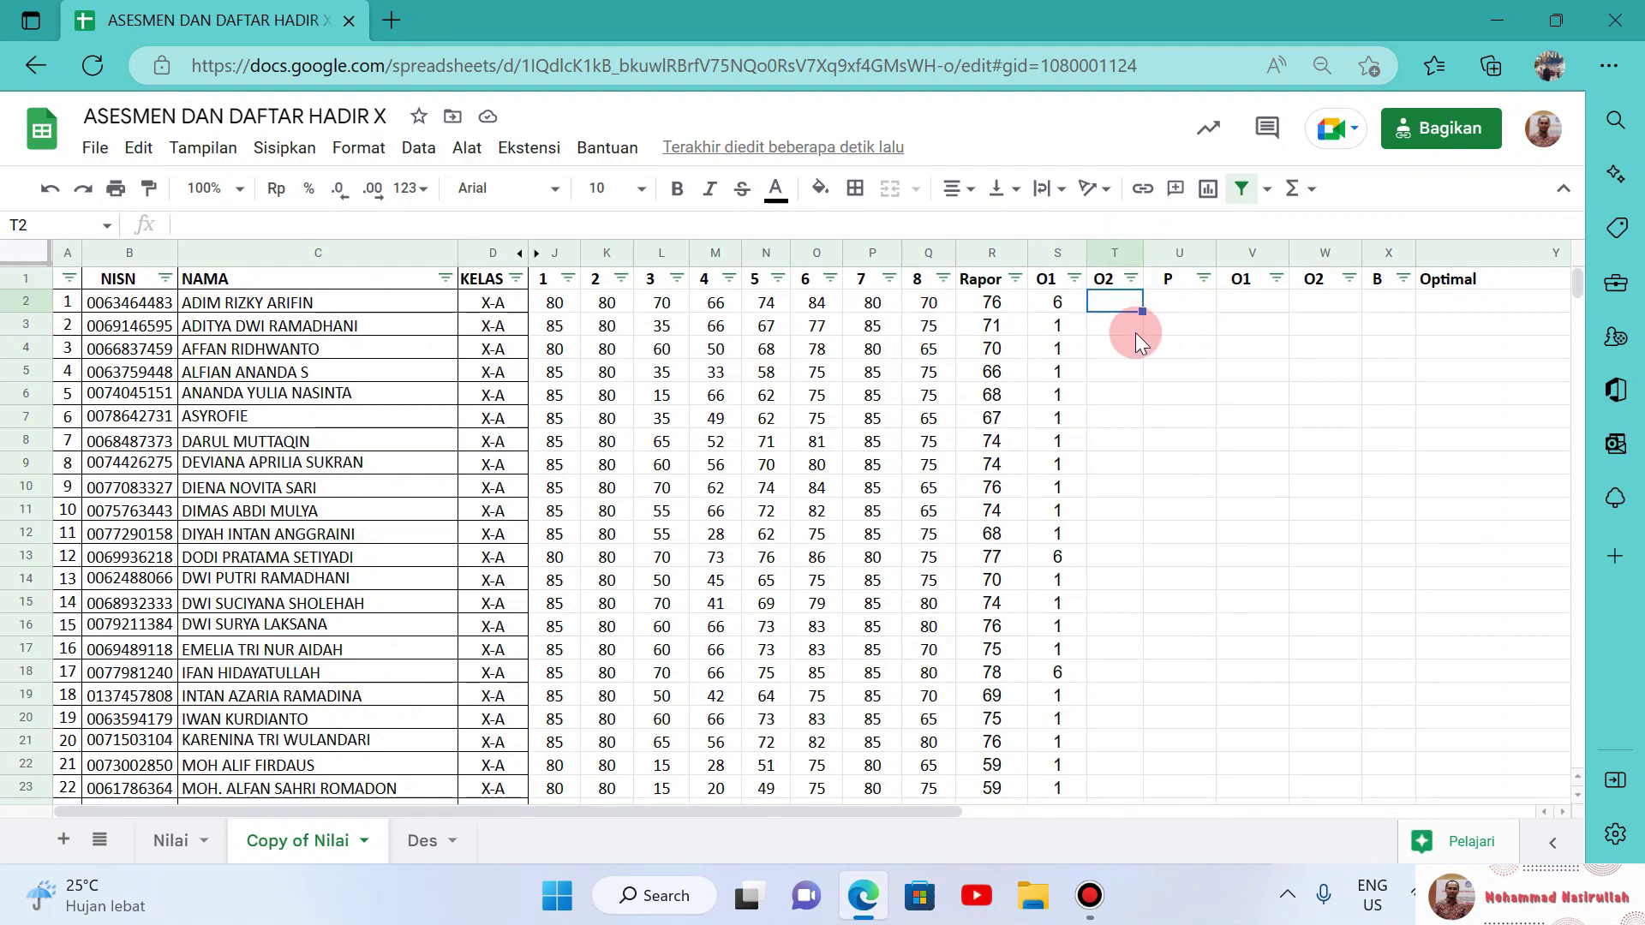
{"action": "left_click", "coordinate": [1181, 304]}
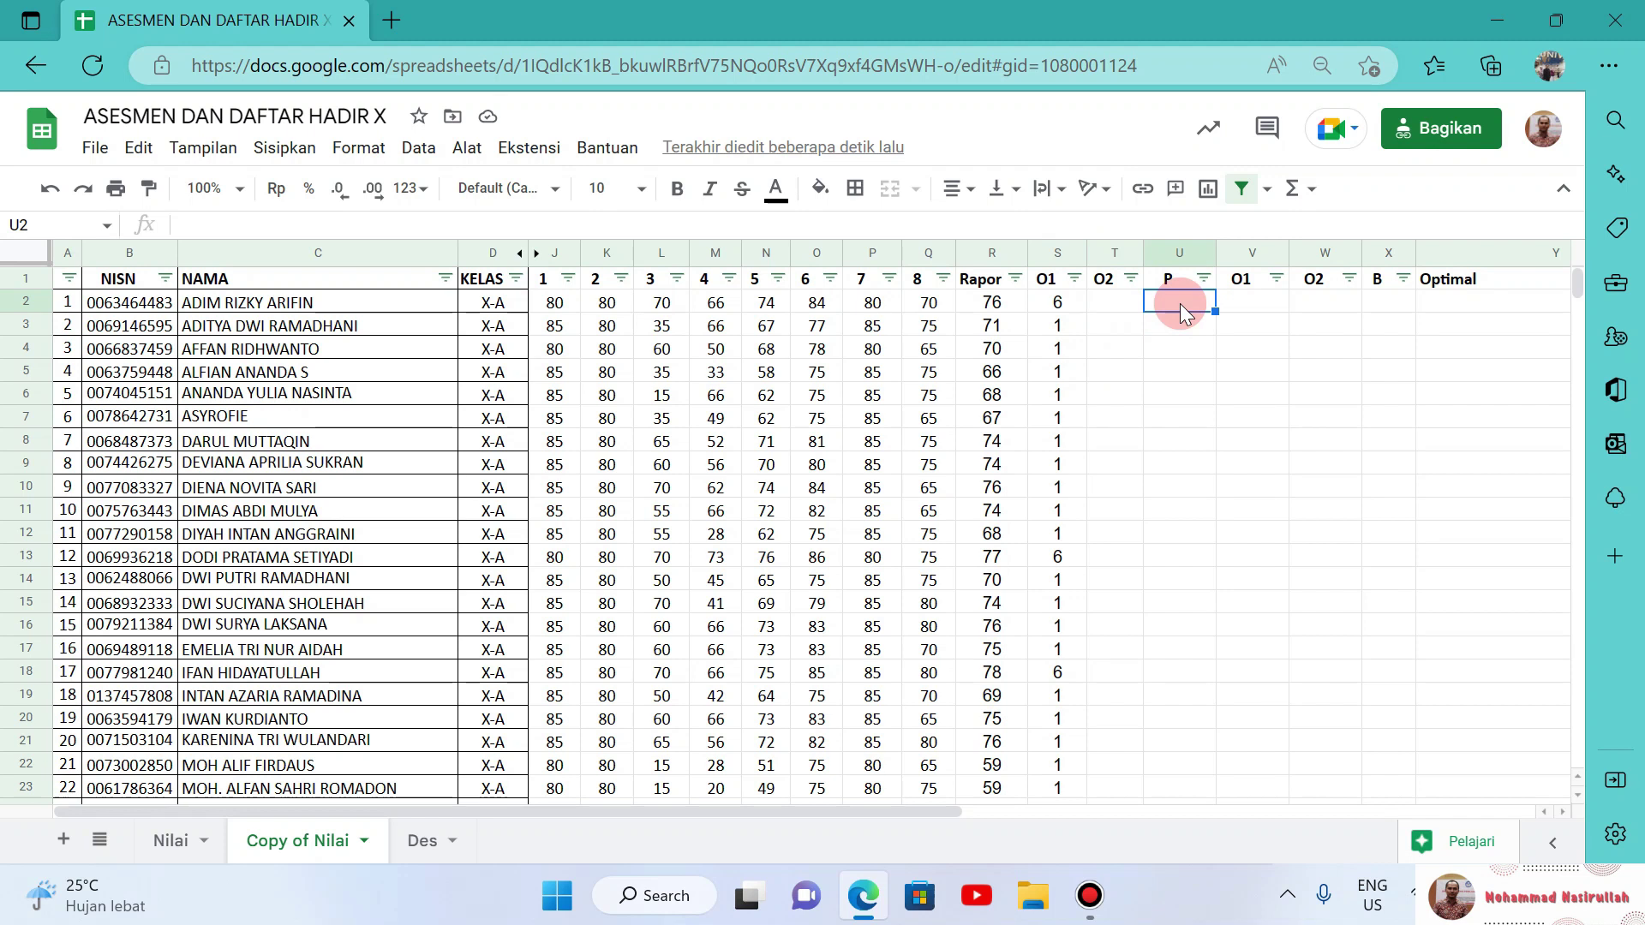
Step: Copy the full formula text from S2 and paste it into U2 under the P heading
{"action": "left_click", "coordinate": [1051, 306]}
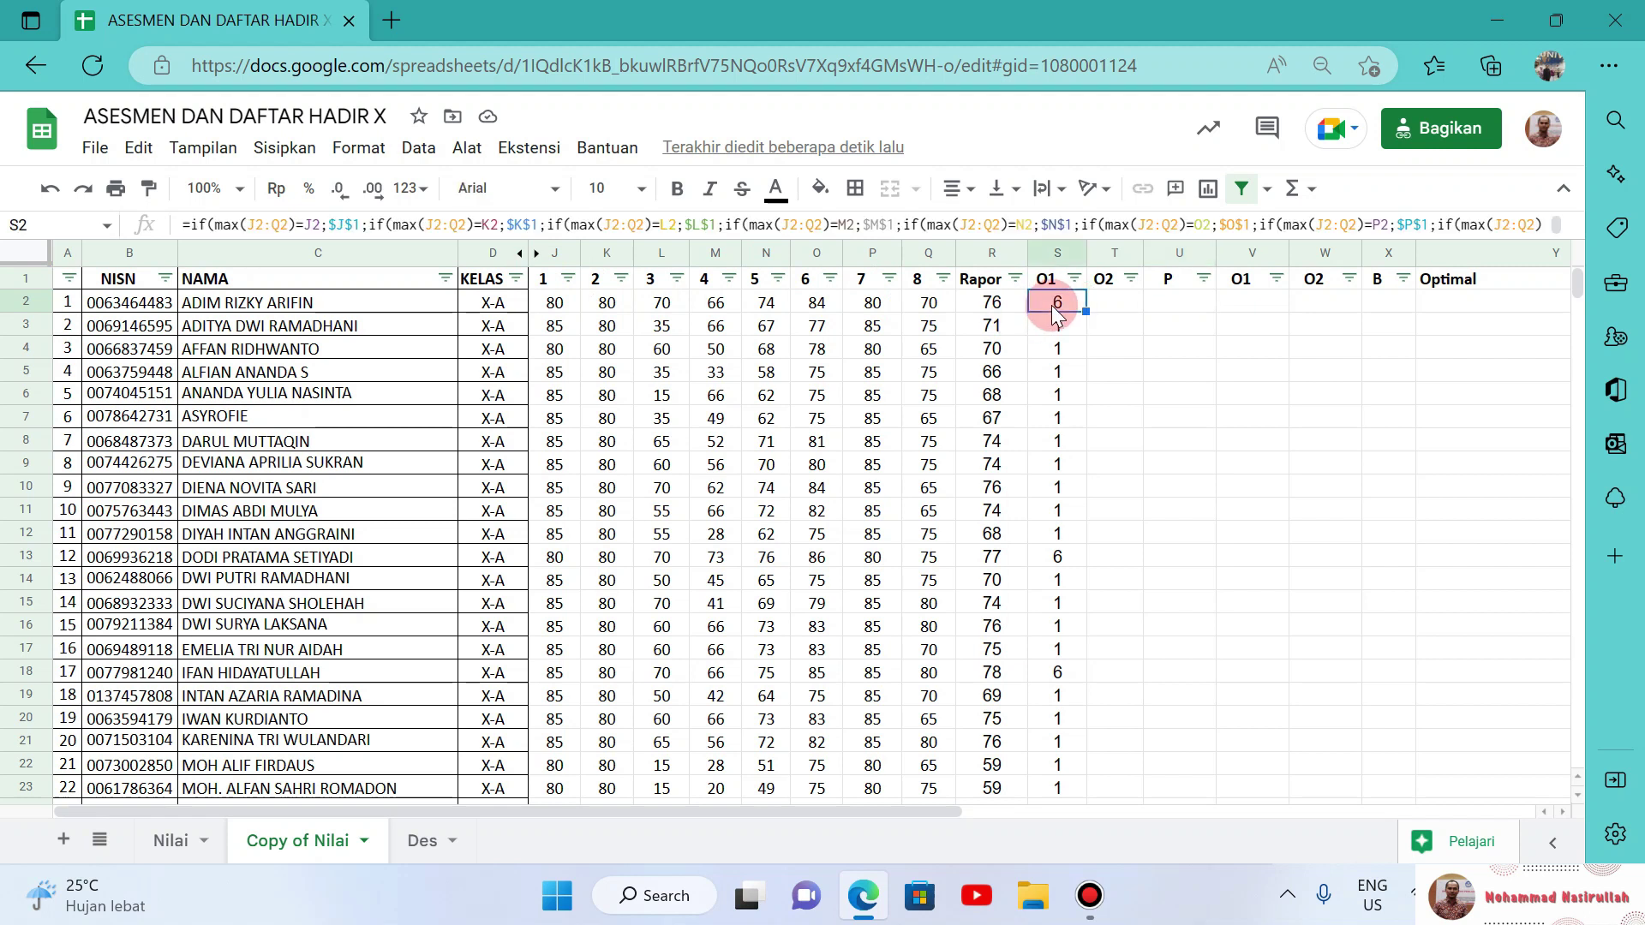
{"action": "left_click", "coordinate": [951, 221]}
{"action": "triple_click", "coordinate": [951, 221]}
{"action": "key", "text": "ctrl+c"}
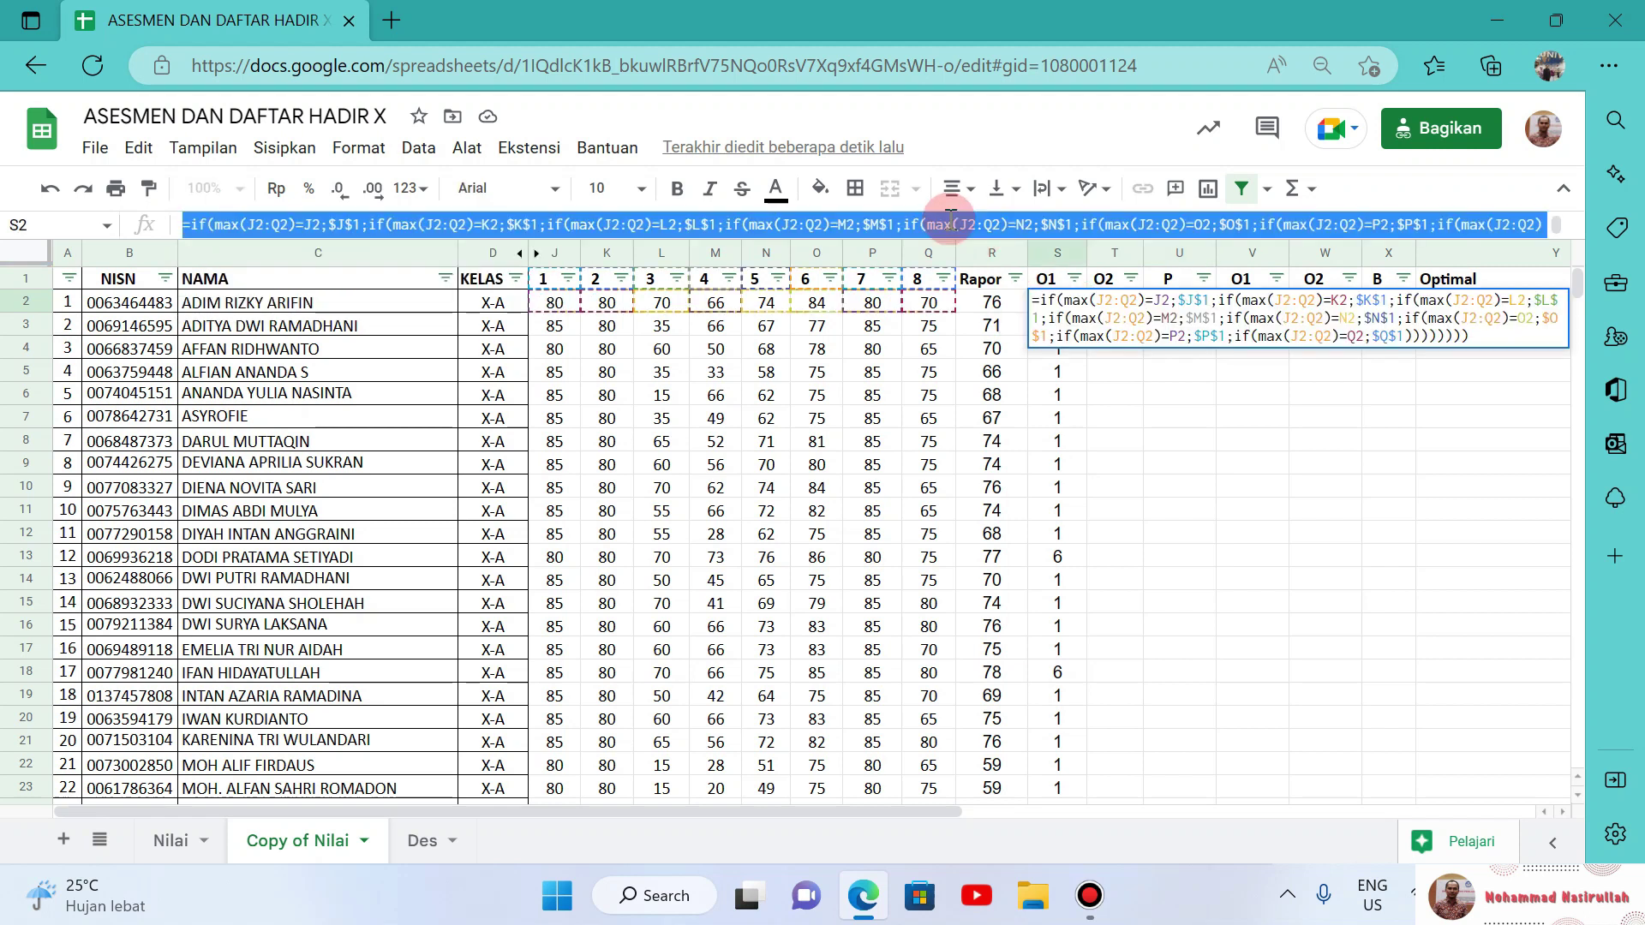
{"action": "key", "text": "Escape"}
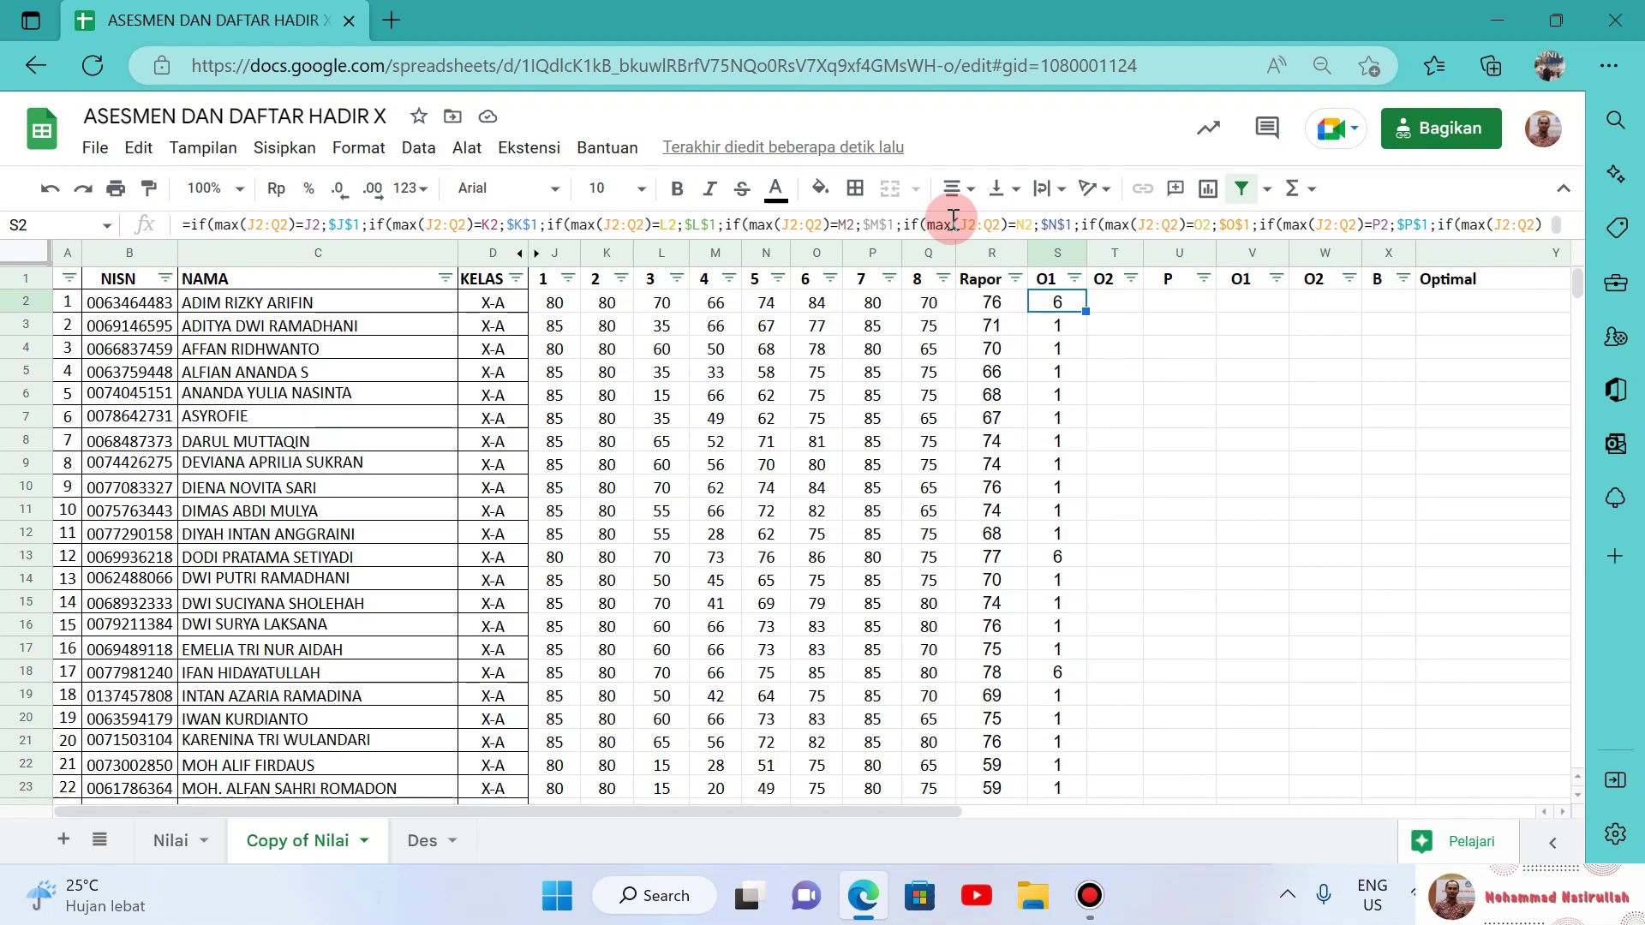
{"action": "left_click", "coordinate": [1174, 300]}
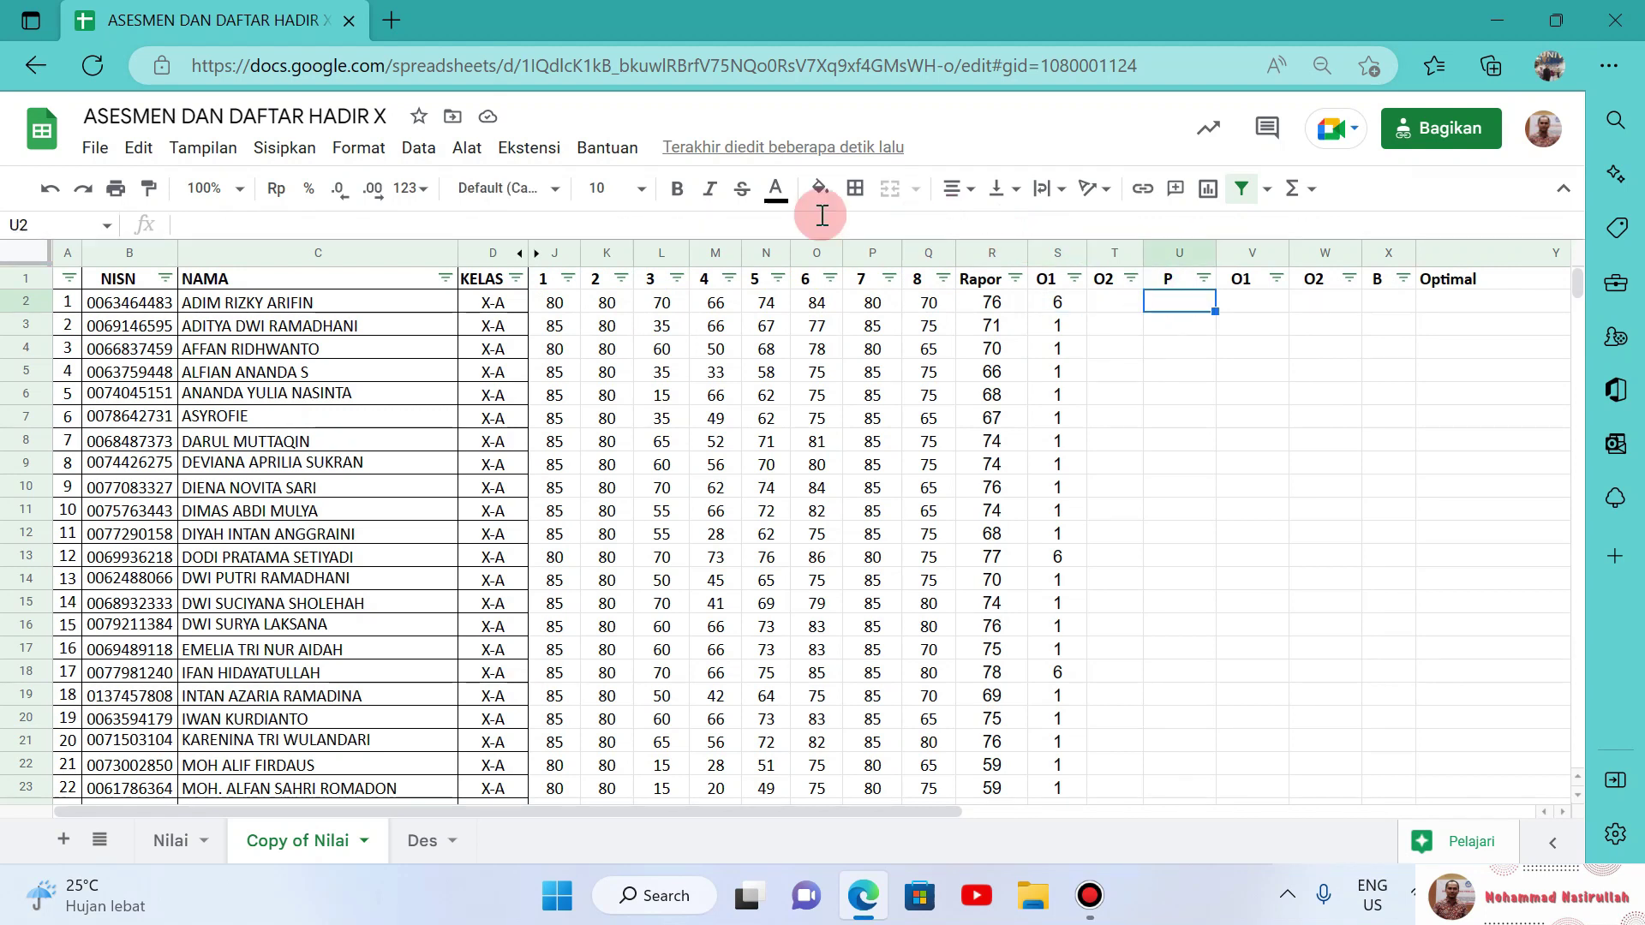
{"action": "key", "text": "ctrl+v"}
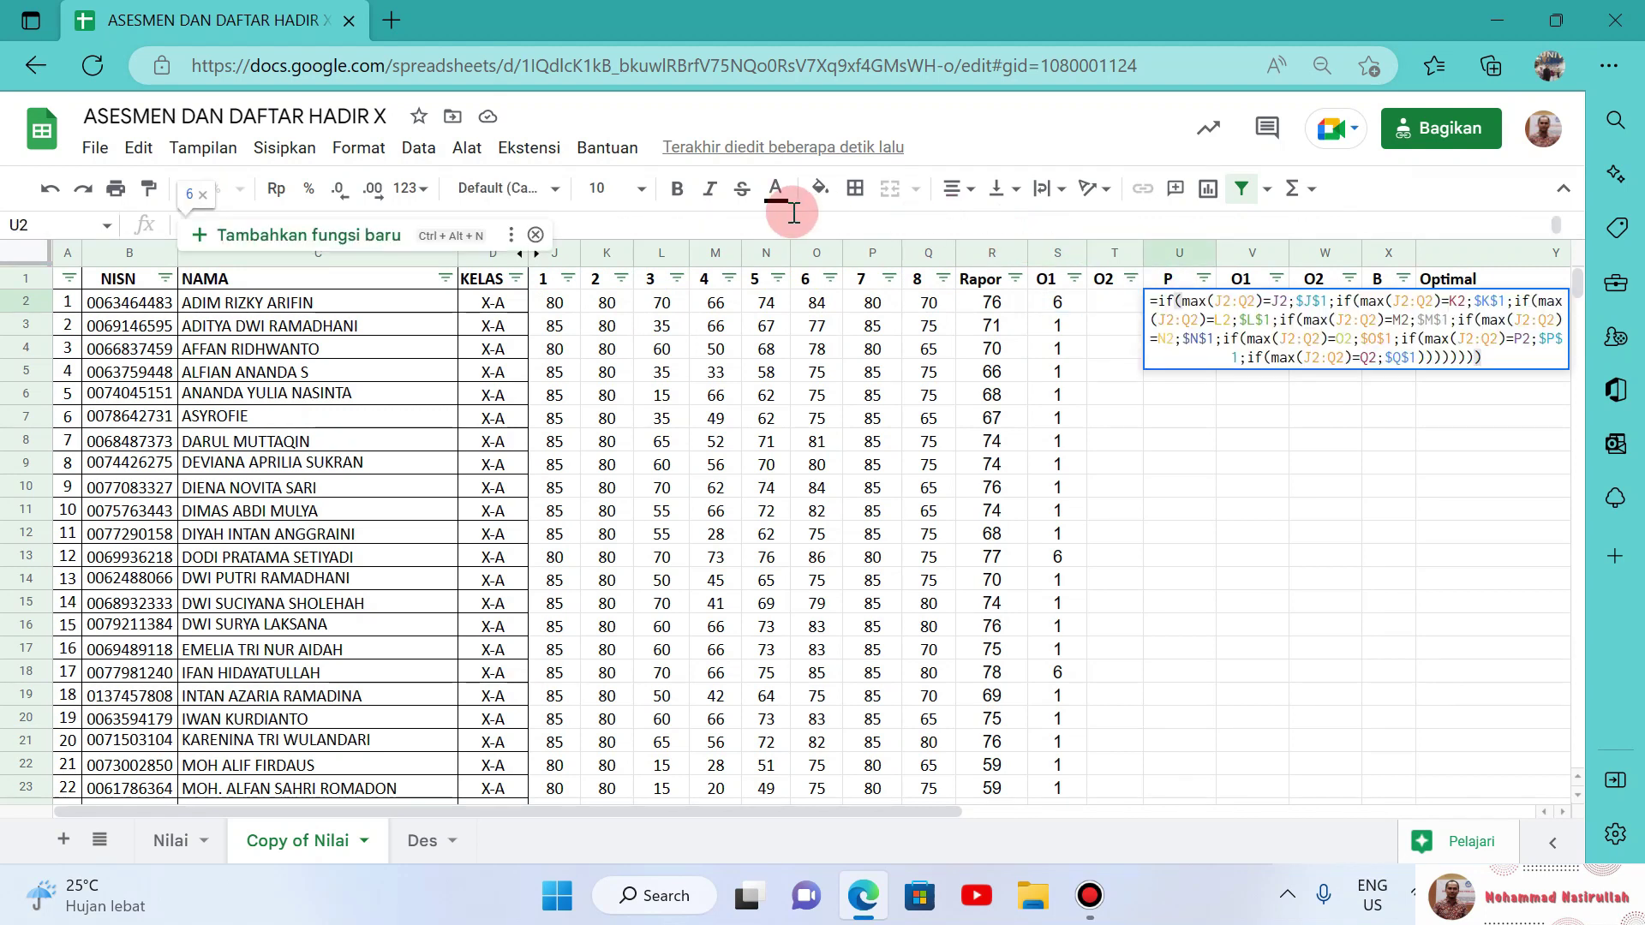
Step: Replace max with min in the first condition of the U2 formula, the one testing J2
{"action": "left_click", "coordinate": [1178, 302]}
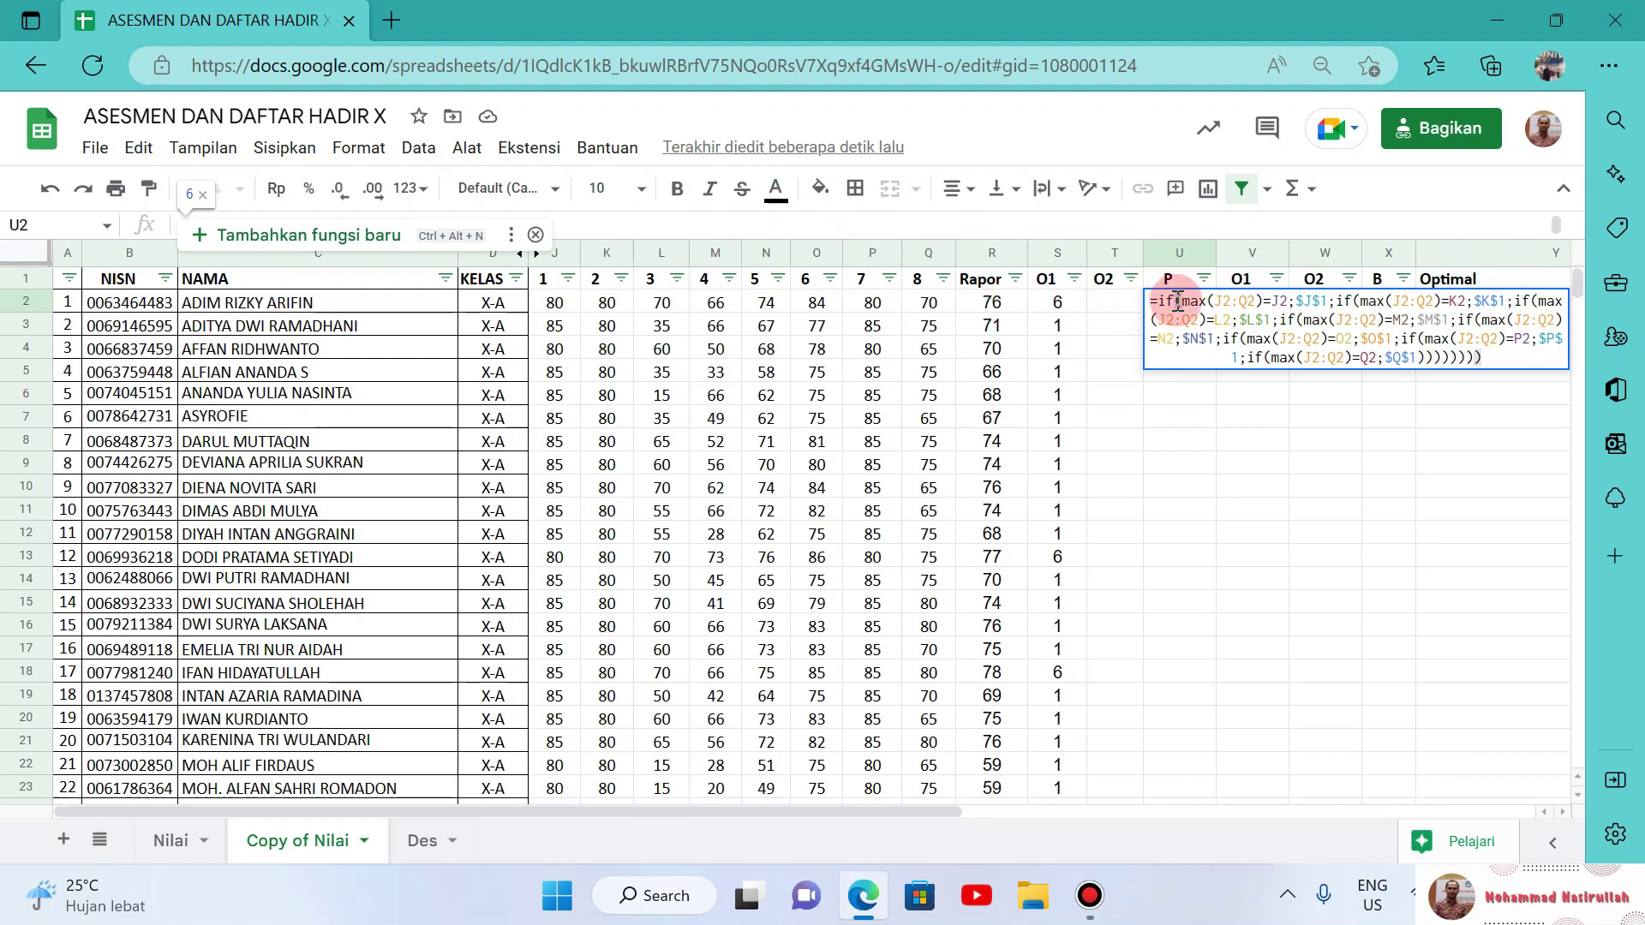
{"action": "double_click", "coordinate": [1192, 301]}
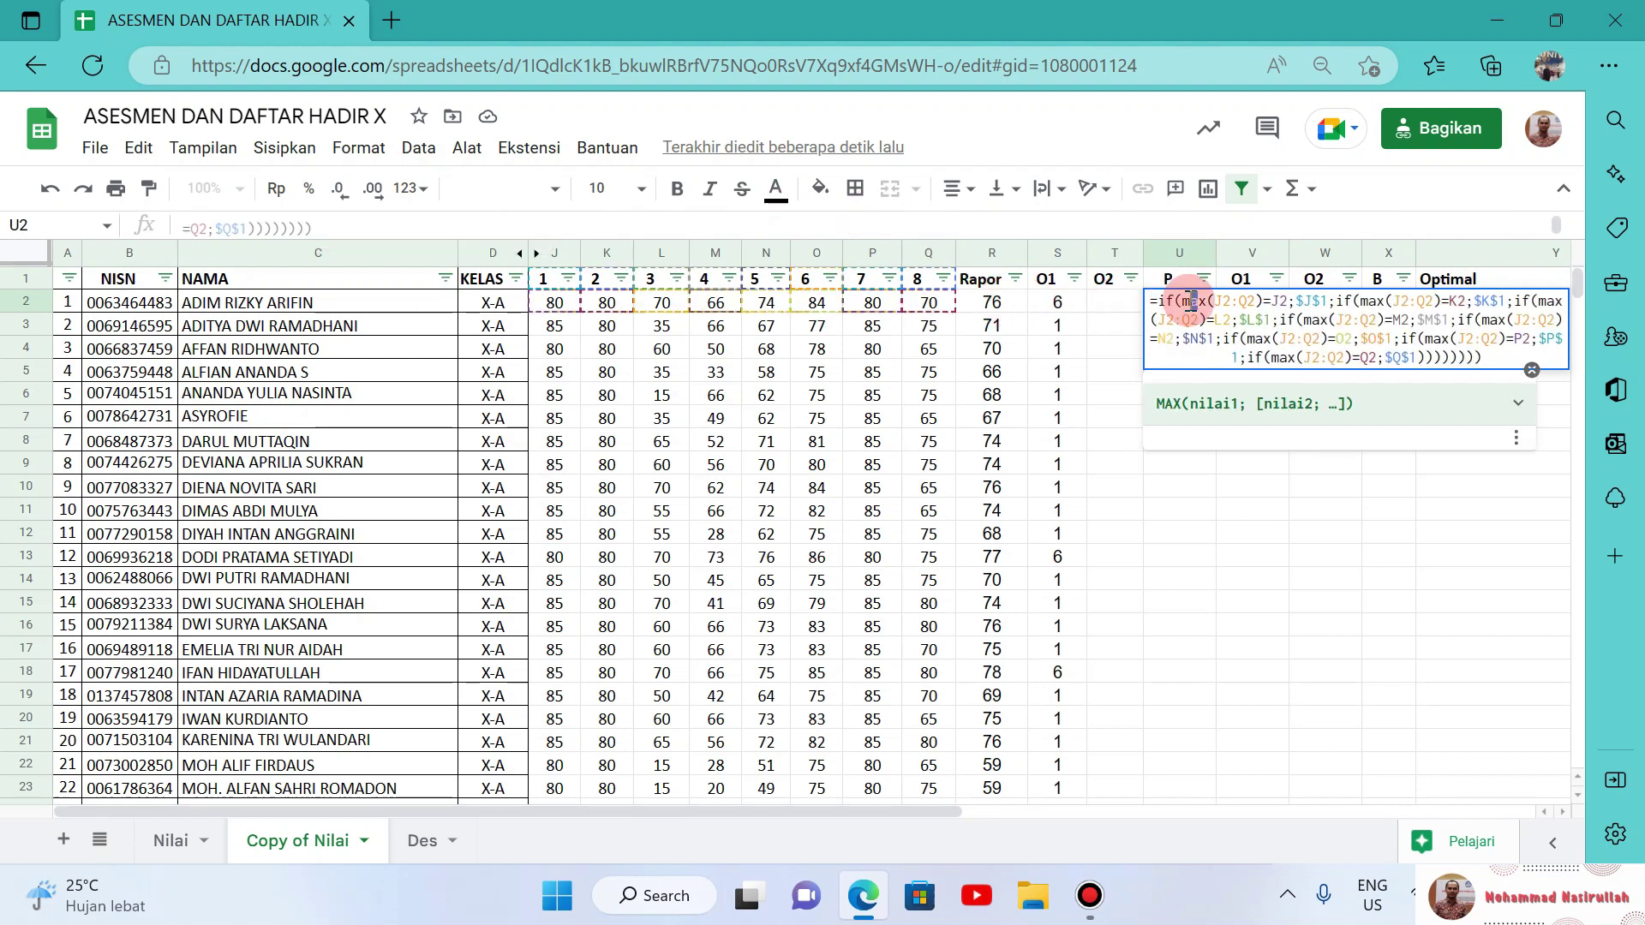
{"action": "type", "text": "min"}
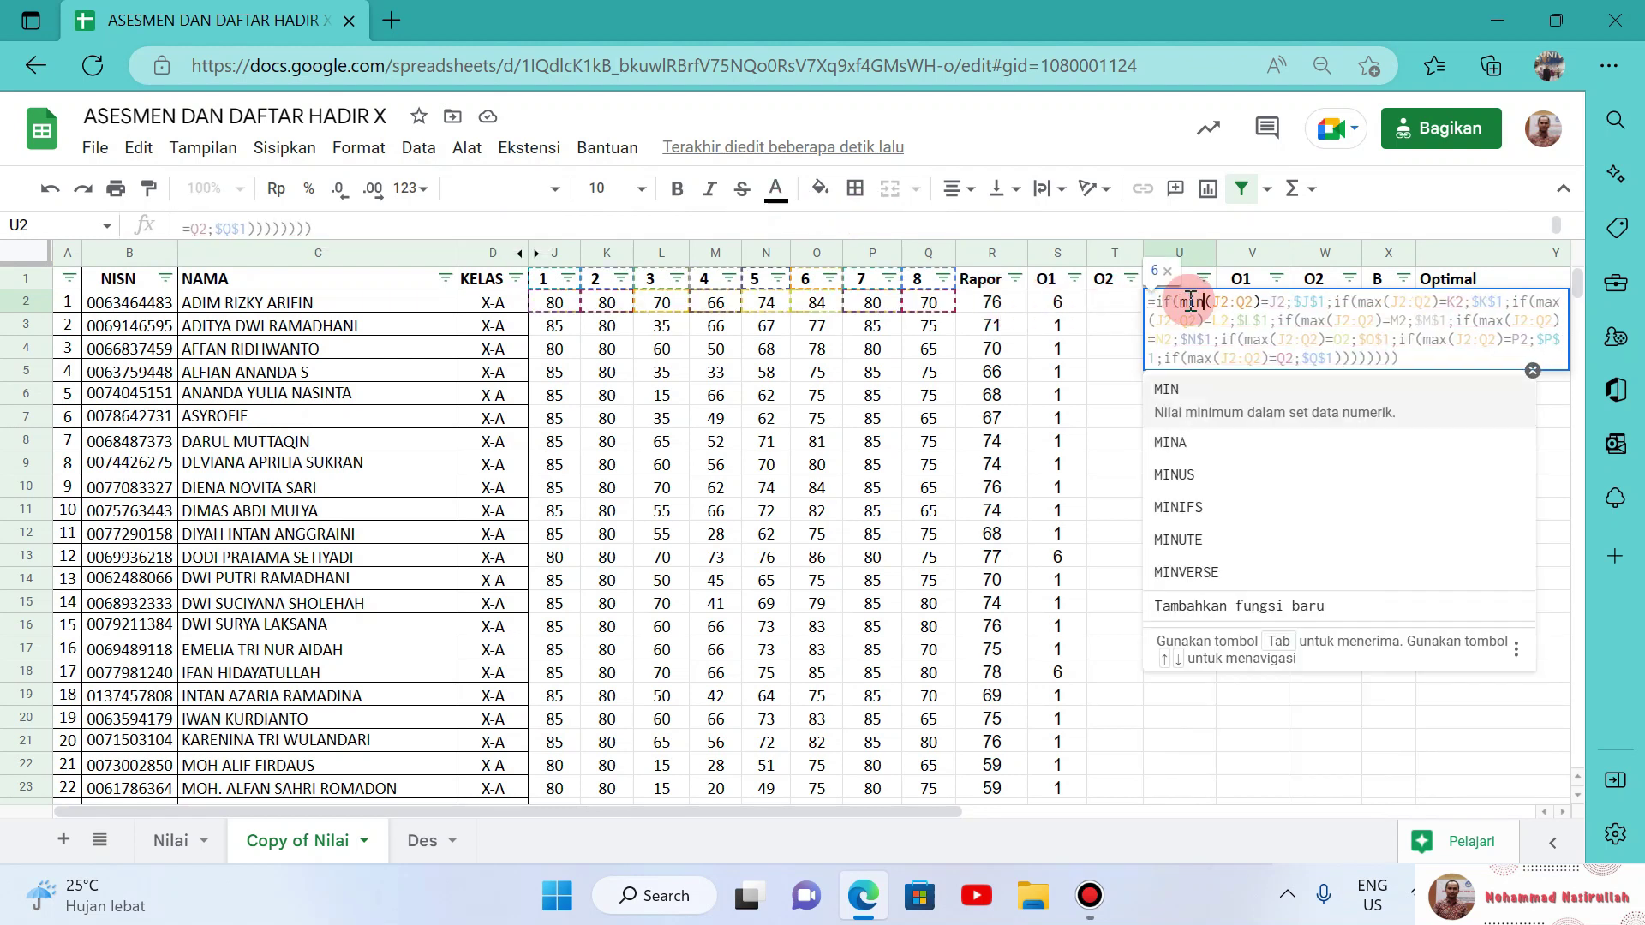
Step: Replace max with min in the second condition of the U2 formula, the one testing K2
{"action": "key", "text": "Right"}
{"action": "key", "text": "Right"}
{"action": "key", "text": "Right"}
{"action": "key", "text": "Right"}
{"action": "key", "text": "Right"}
{"action": "key", "text": "Right"}
{"action": "key", "text": "Right"}
{"action": "key", "text": "Right"}
{"action": "key", "text": "Right"}
{"action": "key", "text": "Right"}
{"action": "key", "text": "Right"}
{"action": "key", "text": "Right"}
{"action": "key", "text": "Right"}
{"action": "key", "text": "Right"}
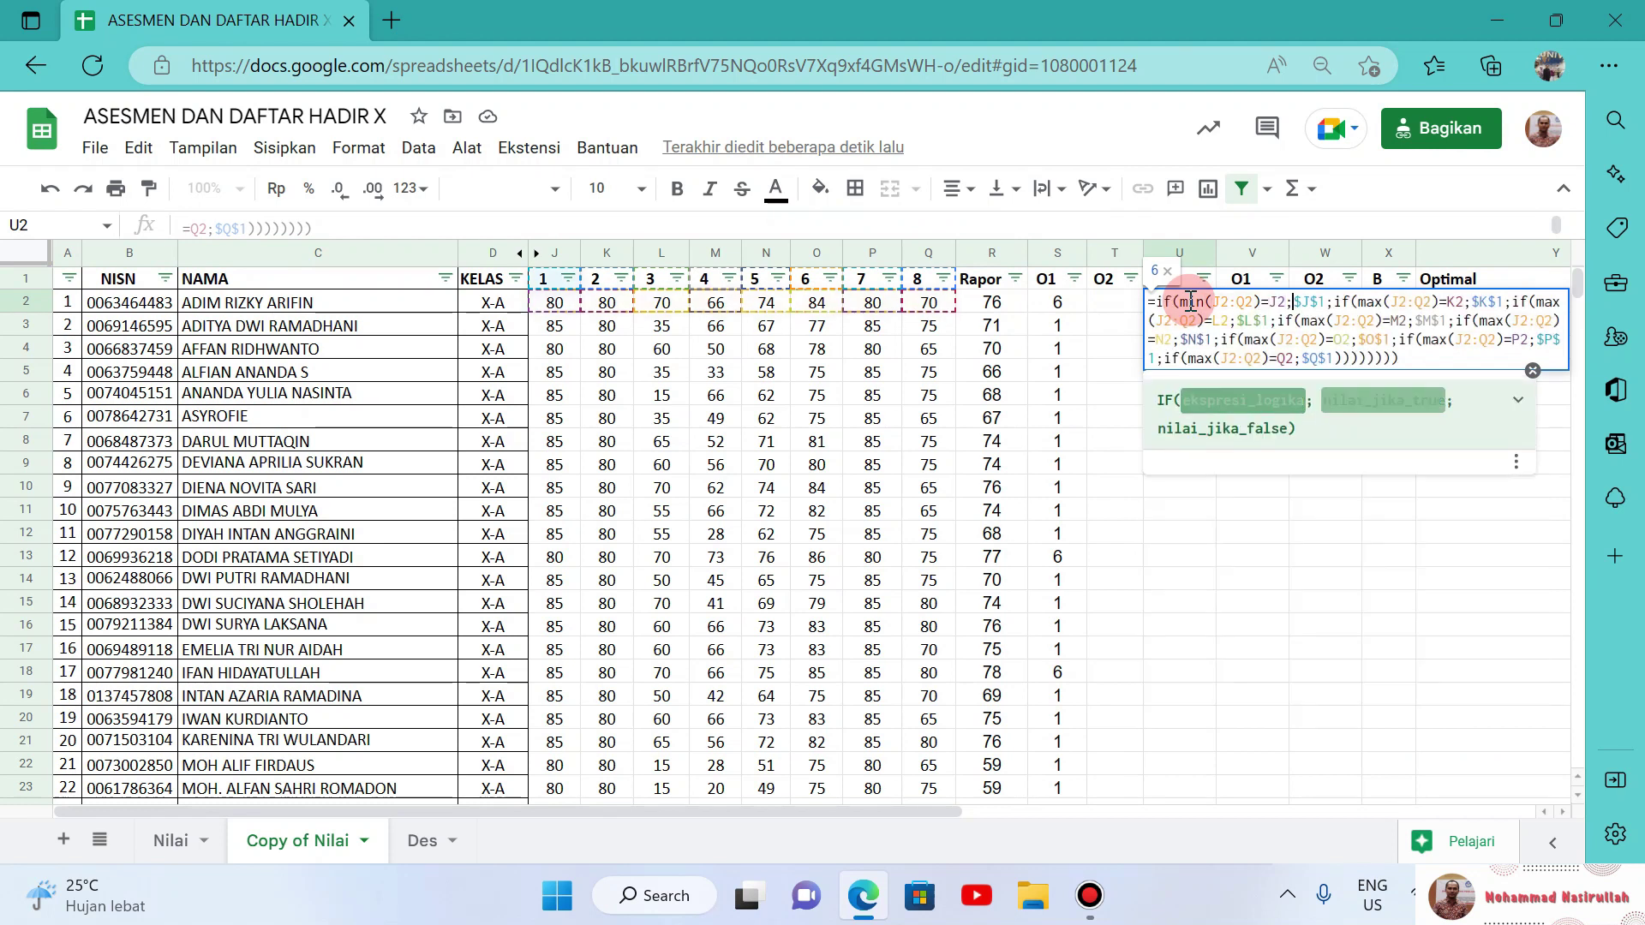
{"action": "key", "text": "Right"}
{"action": "key", "text": "Right"}
{"action": "key", "text": "Right"}
{"action": "key", "text": "Right"}
{"action": "key", "text": "Right"}
{"action": "key", "text": "Right"}
{"action": "key", "text": "Right"}
{"action": "key", "text": "BackSpace"}
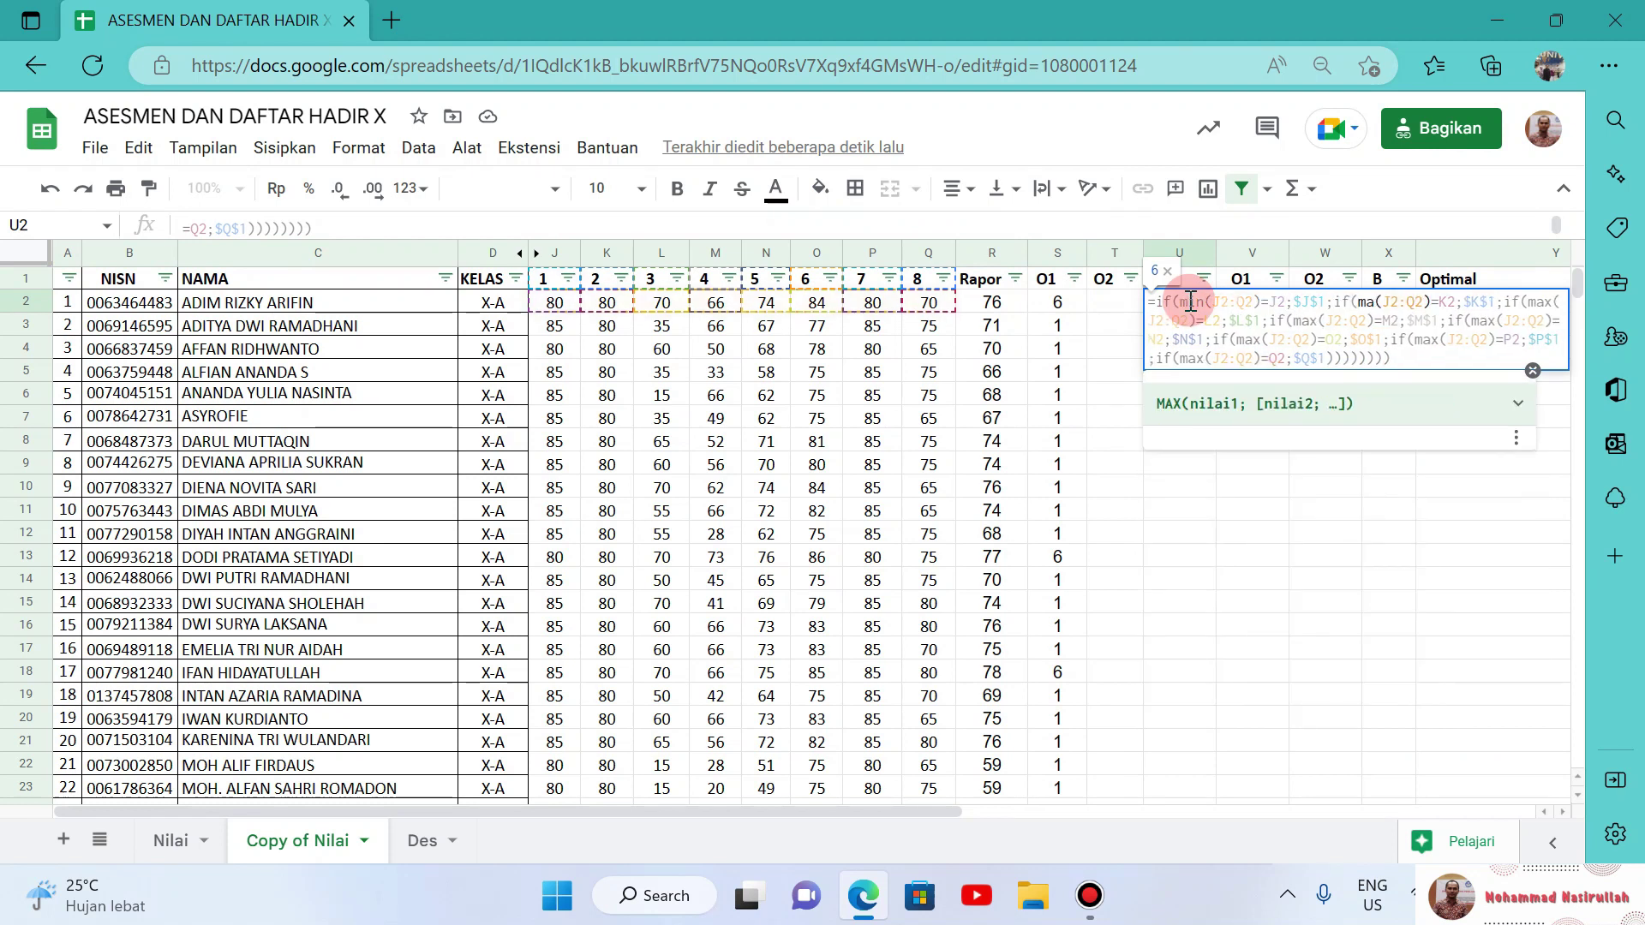
{"action": "key", "text": "BackSpace"}
{"action": "type", "text": "in"}
Step: Replace max with min in the third condition of the U2 formula, the one testing L2
{"action": "key", "text": "Right"}
{"action": "key", "text": "Right"}
{"action": "key", "text": "Right"}
{"action": "key", "text": "Right"}
{"action": "key", "text": "Right"}
{"action": "key", "text": "Right"}
{"action": "key", "text": "Right"}
{"action": "key", "text": "Right"}
{"action": "key", "text": "Right"}
{"action": "key", "text": "Right"}
{"action": "key", "text": "Right"}
{"action": "key", "text": "Right"}
{"action": "key", "text": "Right"}
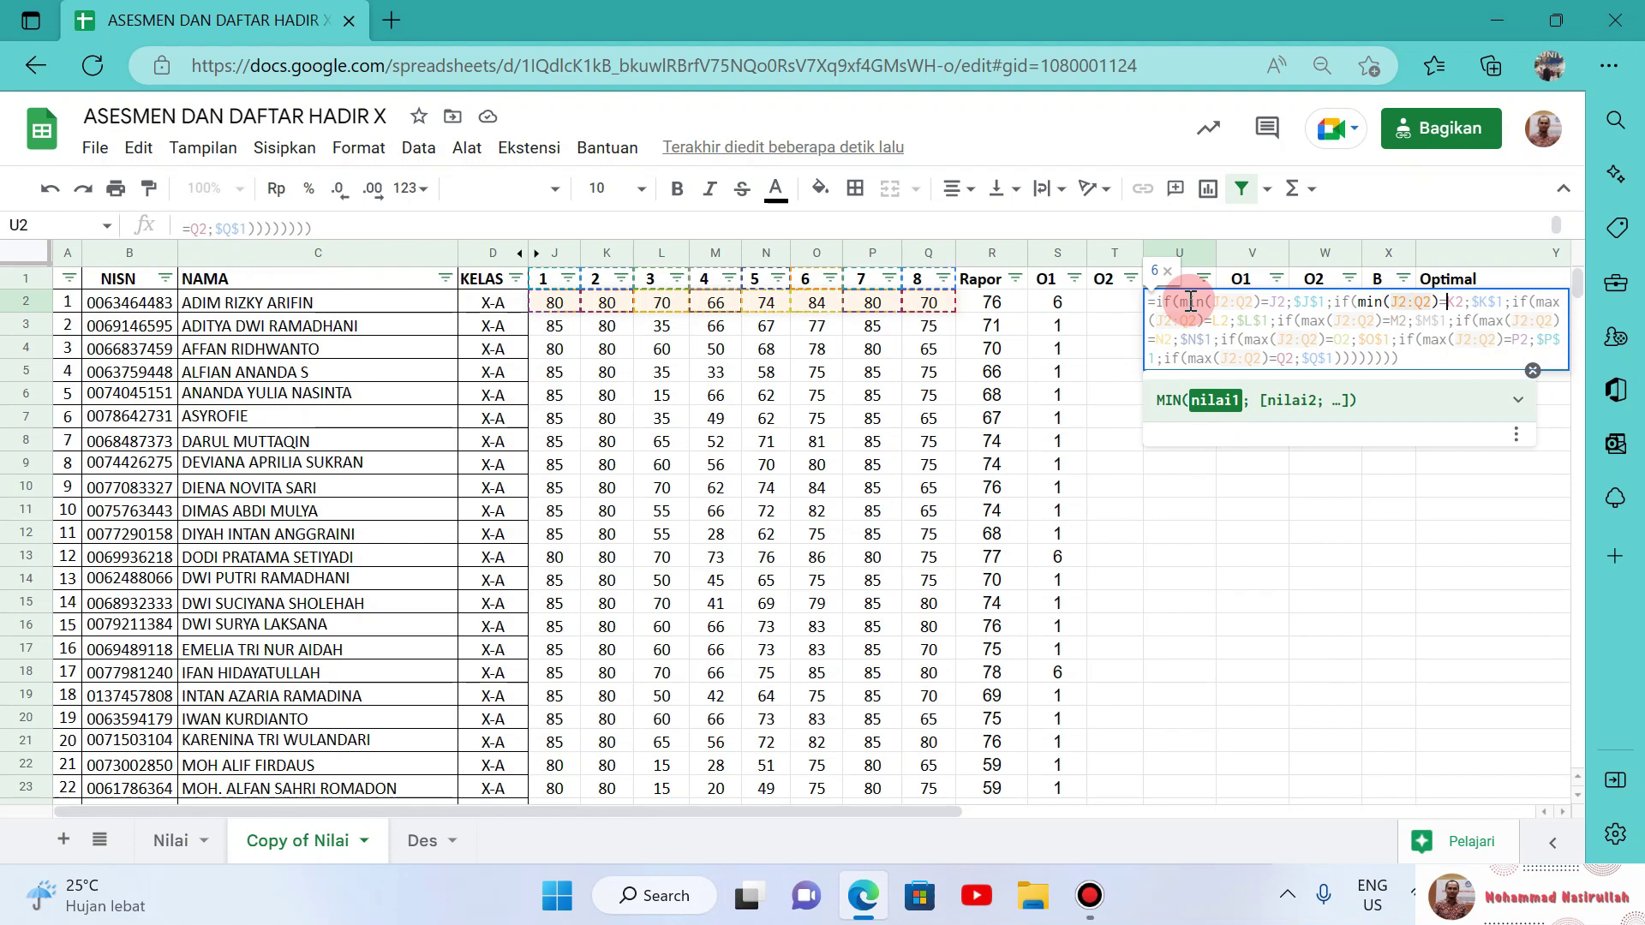
{"action": "key", "text": "Right"}
{"action": "key", "text": "Right"}
{"action": "key", "text": "Right"}
{"action": "key", "text": "Right"}
{"action": "key", "text": "Right"}
{"action": "key", "text": "Right"}
{"action": "key", "text": "Right"}
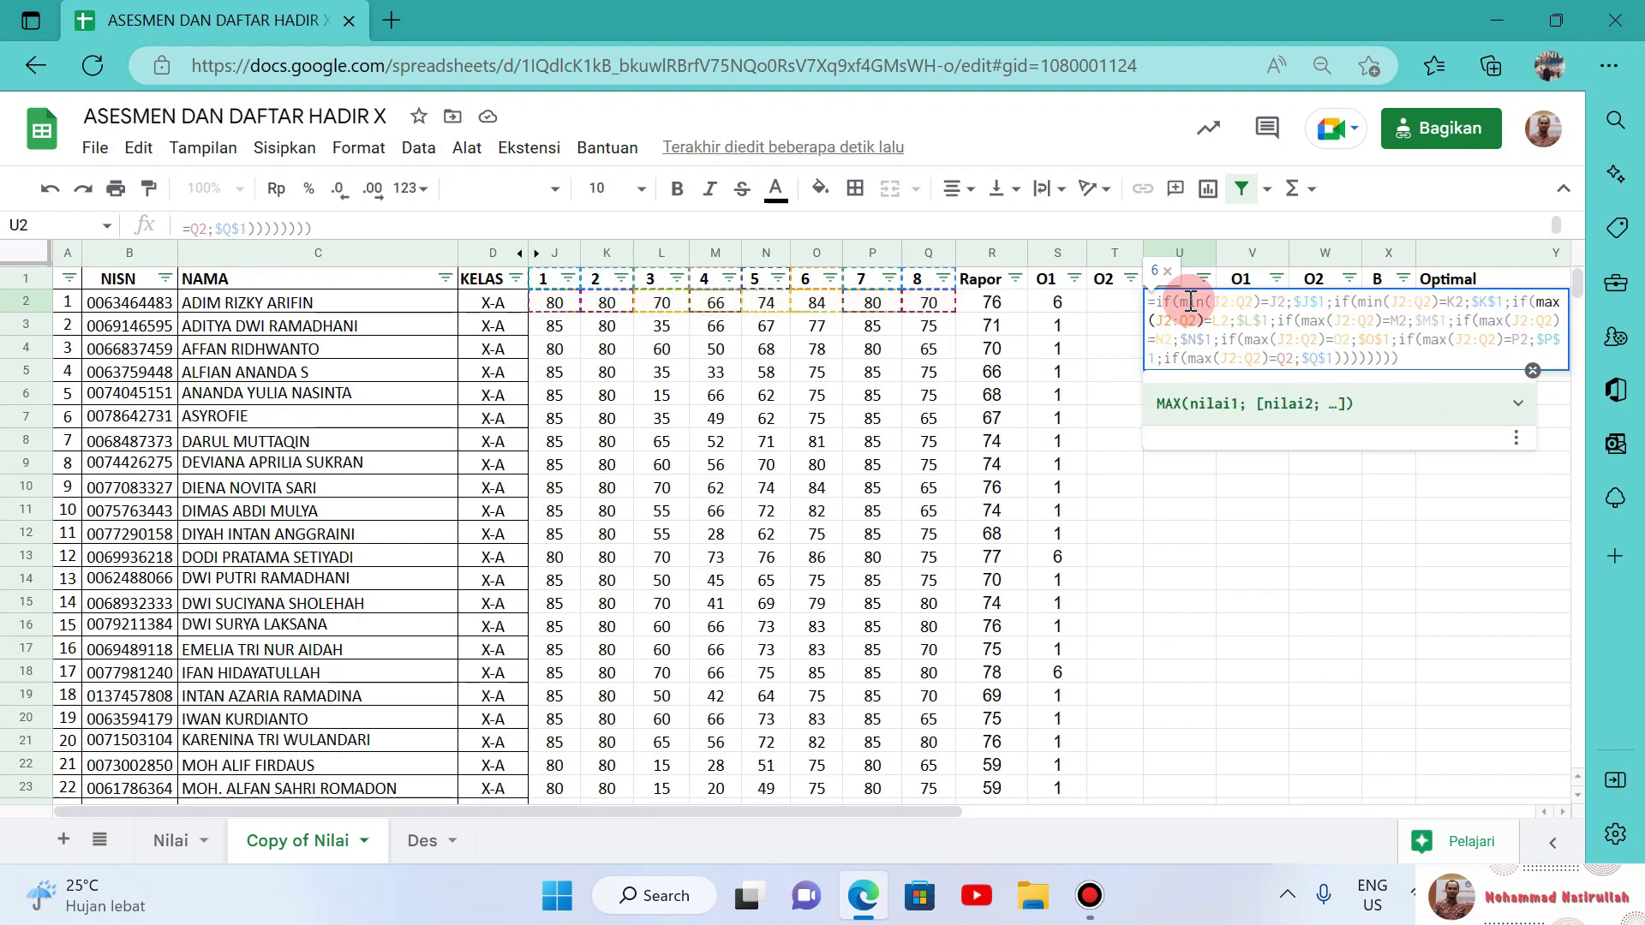
{"action": "key", "text": "Right"}
{"action": "key", "text": "Right"}
{"action": "key", "text": "BackSpace"}
{"action": "key", "text": "BackSpace"}
{"action": "type", "text": "in"}
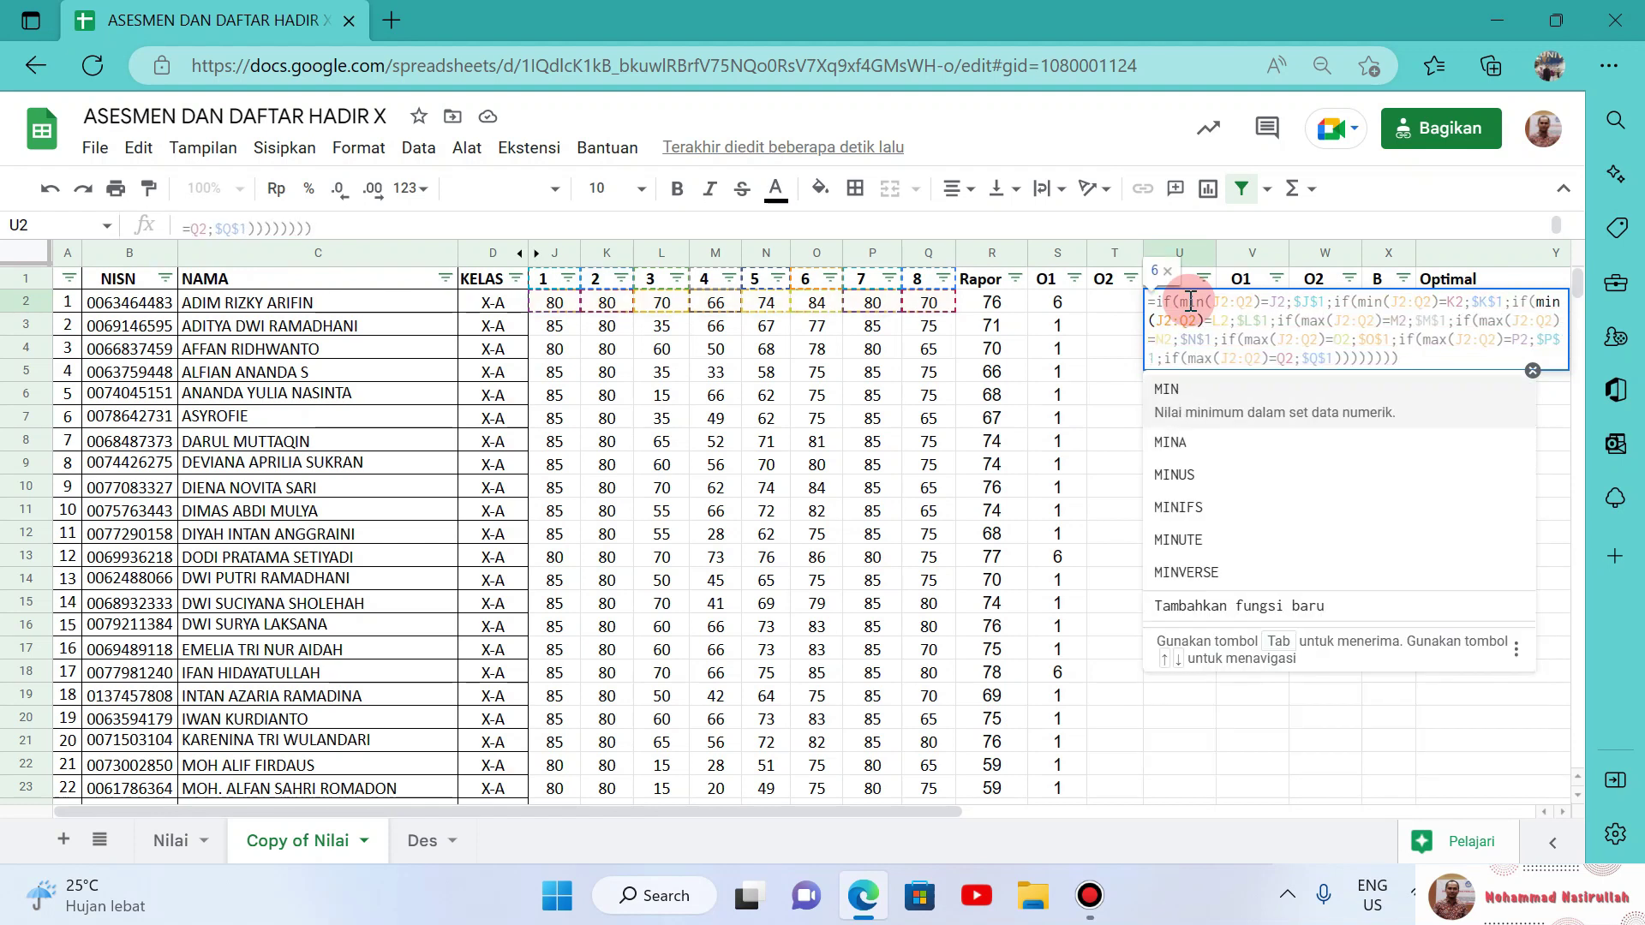
Step: Replace max with min in the fourth condition of the U2 formula, the one testing M2
{"action": "key", "text": "Right"}
{"action": "key", "text": "Right"}
{"action": "key", "text": "Right"}
{"action": "key", "text": "Right"}
{"action": "key", "text": "Right"}
{"action": "key", "text": "Right"}
{"action": "key", "text": "Right"}
{"action": "key", "text": "Right"}
{"action": "key", "text": "Right"}
{"action": "key", "text": "Right"}
{"action": "key", "text": "Right"}
{"action": "key", "text": "Right"}
{"action": "key", "text": "Right"}
{"action": "key", "text": "Right"}
{"action": "key", "text": "Right"}
{"action": "key", "text": "Right"}
{"action": "key", "text": "Right"}
{"action": "key", "text": "Right"}
{"action": "key", "text": "Right"}
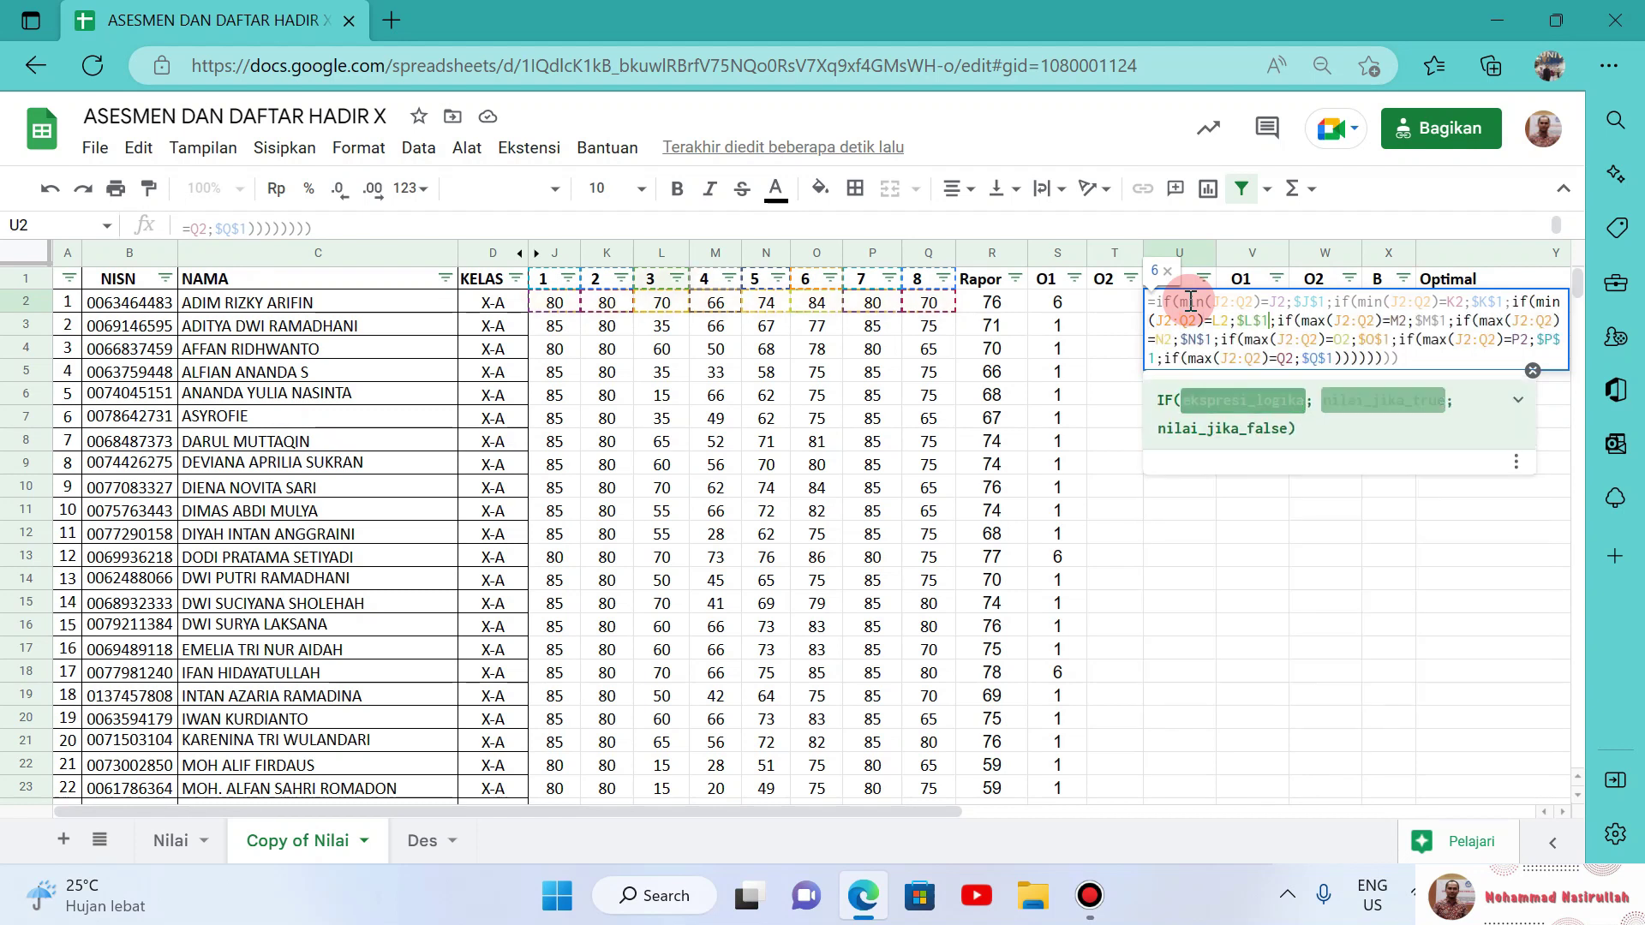
{"action": "key", "text": "Right"}
{"action": "key", "text": "Right"}
{"action": "key", "text": "Right"}
{"action": "key", "text": "BackSpace"}
{"action": "key", "text": "BackSpace"}
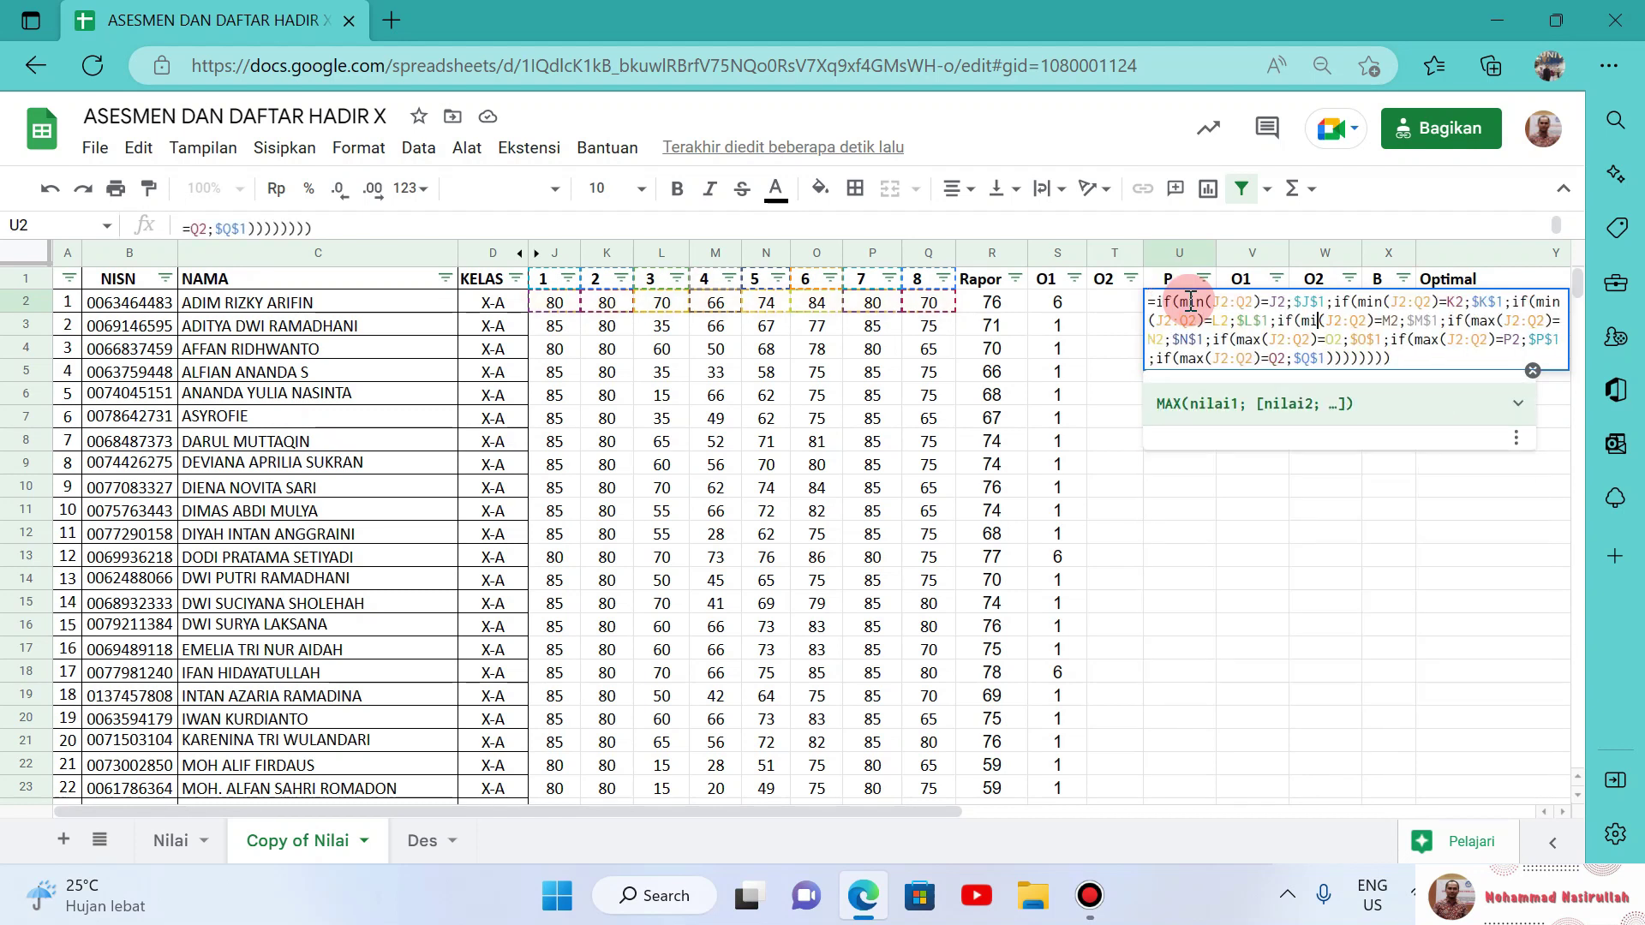
{"action": "type", "text": "in"}
Step: Replace max with min in the fifth condition of the U2 formula, the one testing N2
{"action": "key", "text": "Right"}
{"action": "key", "text": "Right"}
{"action": "key", "text": "Right"}
{"action": "key", "text": "Right"}
{"action": "key", "text": "Right"}
{"action": "key", "text": "Right"}
{"action": "key", "text": "Right"}
{"action": "key", "text": "Right"}
{"action": "key", "text": "Right"}
{"action": "key", "text": "Right"}
{"action": "key", "text": "Right"}
{"action": "key", "text": "Right"}
{"action": "key", "text": "Right"}
{"action": "key", "text": "Right"}
{"action": "key", "text": "Right"}
{"action": "key", "text": "Right"}
{"action": "key", "text": "Right"}
{"action": "key", "text": "Right"}
{"action": "key", "text": "Right"}
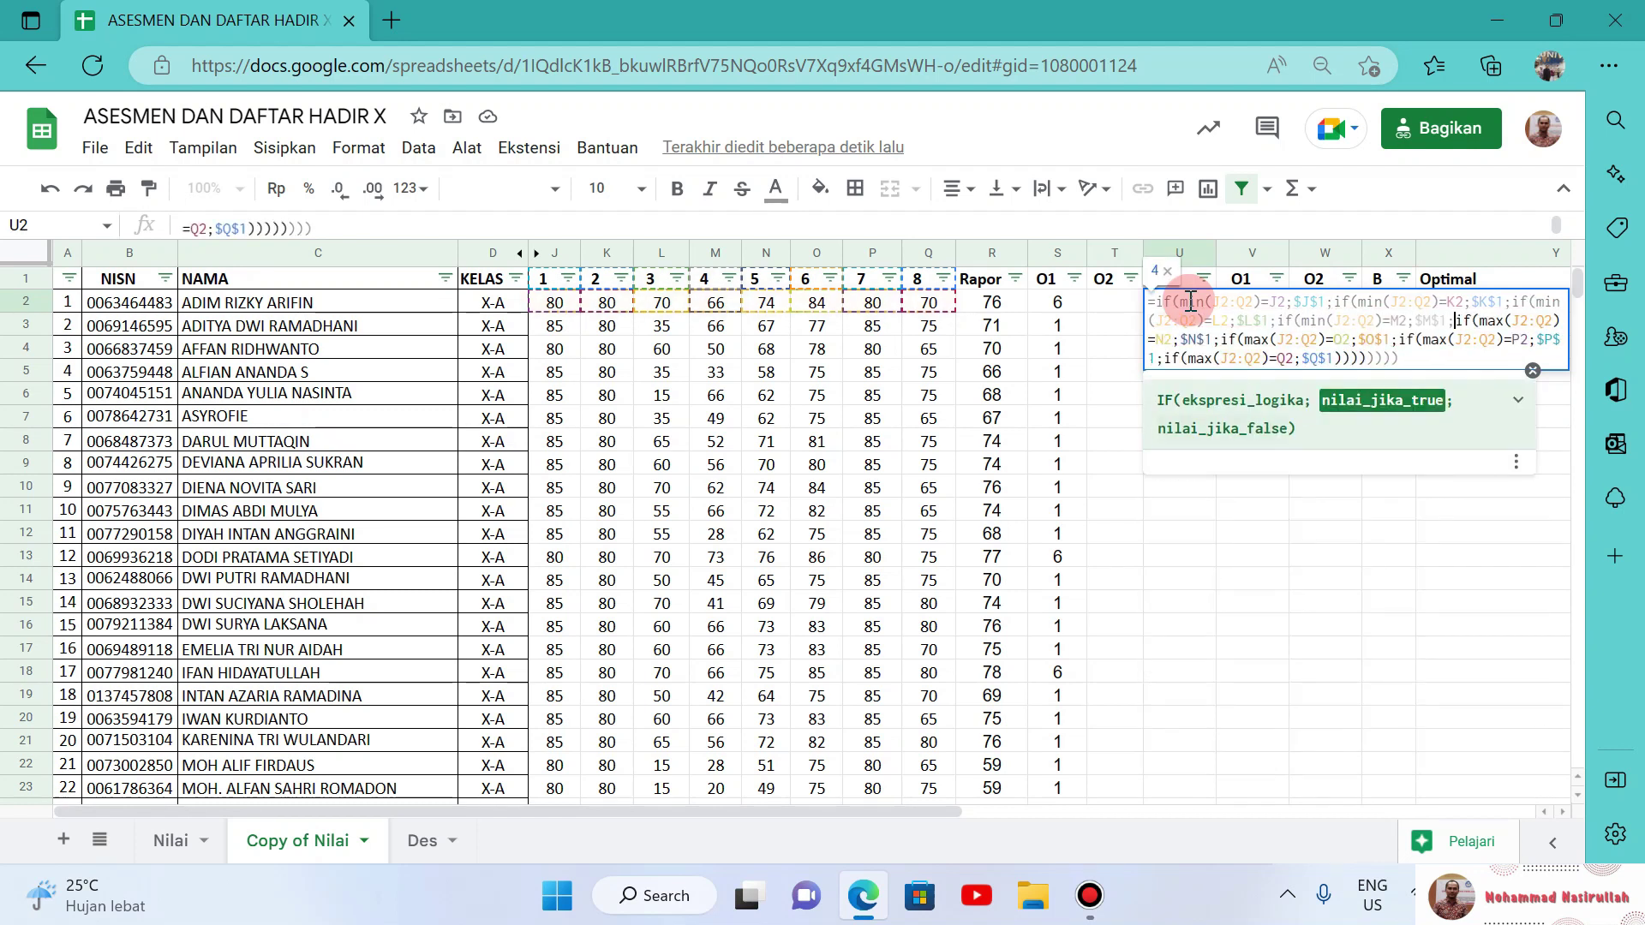
{"action": "key", "text": "Right"}
{"action": "key", "text": "Right"}
{"action": "key", "text": "Right"}
{"action": "key", "text": "BackSpace"}
{"action": "key", "text": "BackSpace"}
{"action": "type", "text": "ix"}
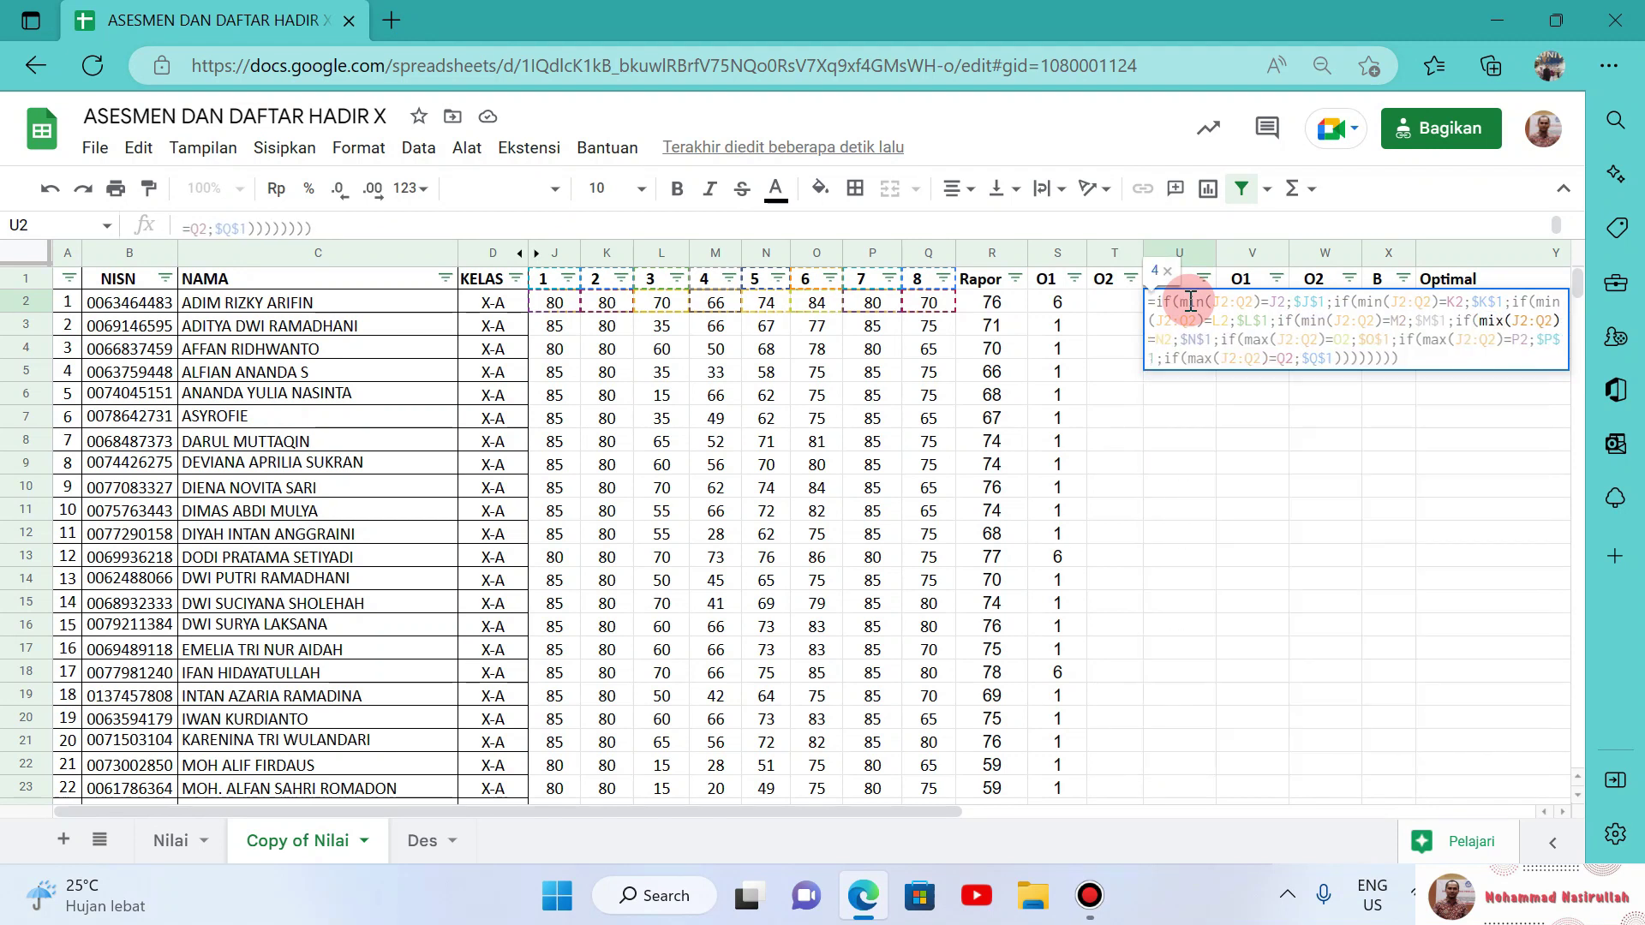
{"action": "key", "text": "BackSpace"}
{"action": "type", "text": "n"}
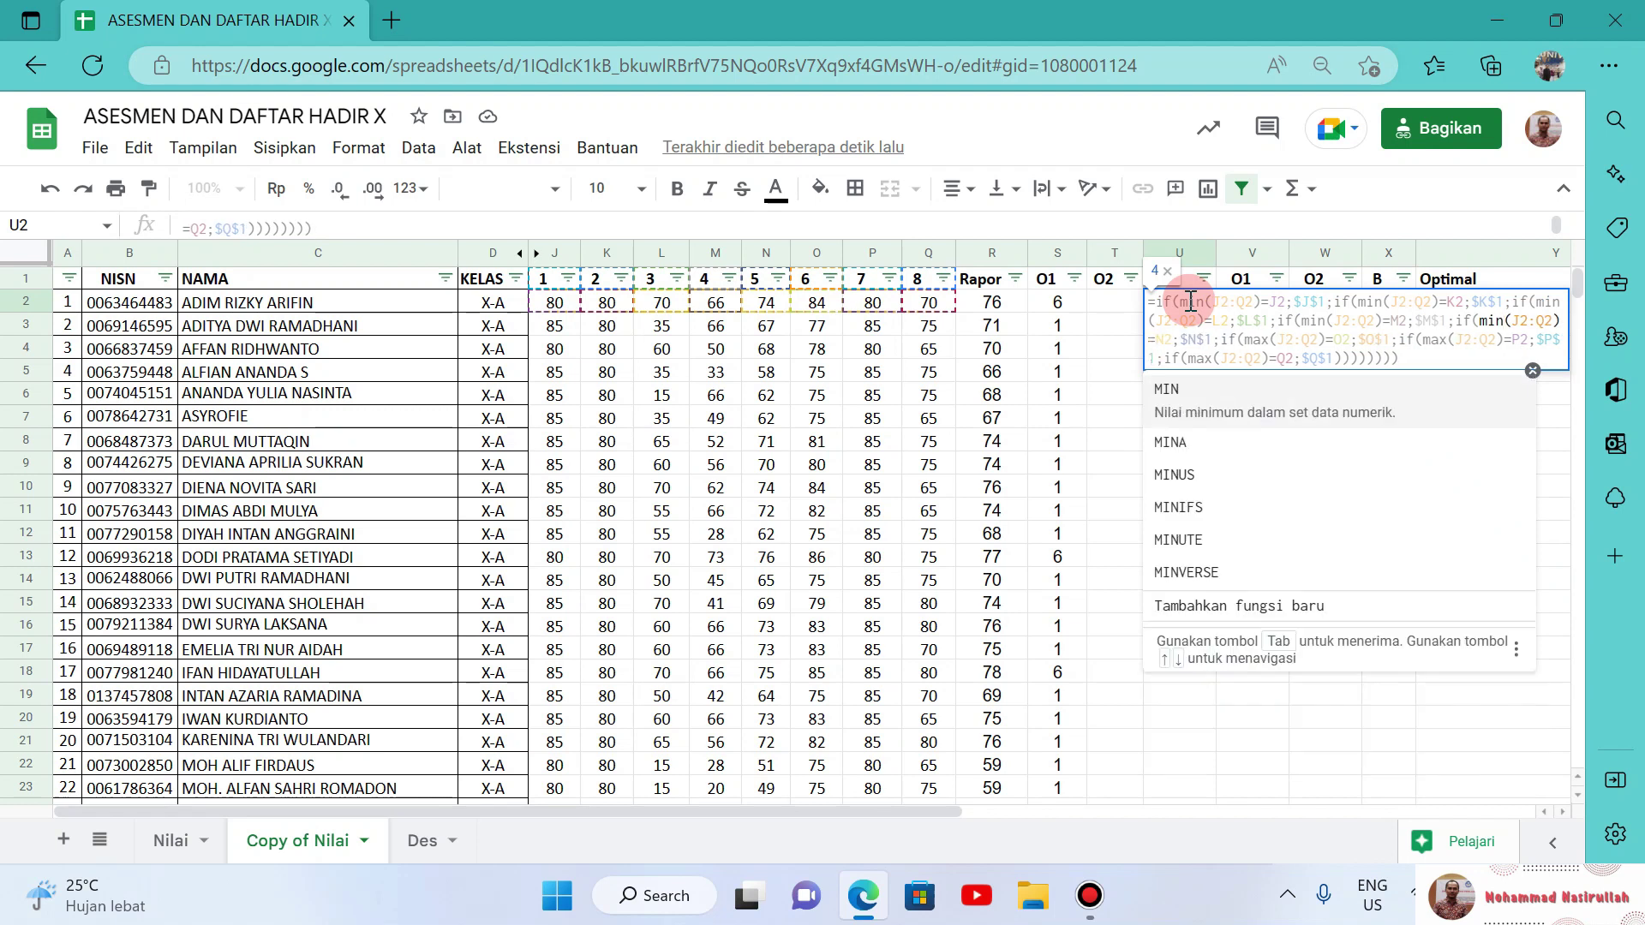
Step: Replace max with min in the sixth condition of the U2 formula, the one testing O2
{"action": "key", "text": "Right"}
{"action": "key", "text": "Right"}
{"action": "key", "text": "Right"}
{"action": "key", "text": "Right"}
{"action": "key", "text": "Right"}
{"action": "key", "text": "Right"}
{"action": "key", "text": "Right"}
{"action": "key", "text": "Right"}
{"action": "key", "text": "Right"}
{"action": "key", "text": "Right"}
{"action": "key", "text": "Right"}
{"action": "key", "text": "Right"}
{"action": "key", "text": "Right"}
{"action": "key", "text": "Right"}
{"action": "key", "text": "Right"}
{"action": "key", "text": "Right"}
{"action": "key", "text": "Right"}
{"action": "key", "text": "Right"}
{"action": "key", "text": "Right"}
{"action": "key", "text": "Right"}
{"action": "key", "text": "Right"}
{"action": "key", "text": "Right"}
{"action": "key", "text": "BackSpace"}
{"action": "key", "text": "BackSpace"}
{"action": "type", "text": "i"}
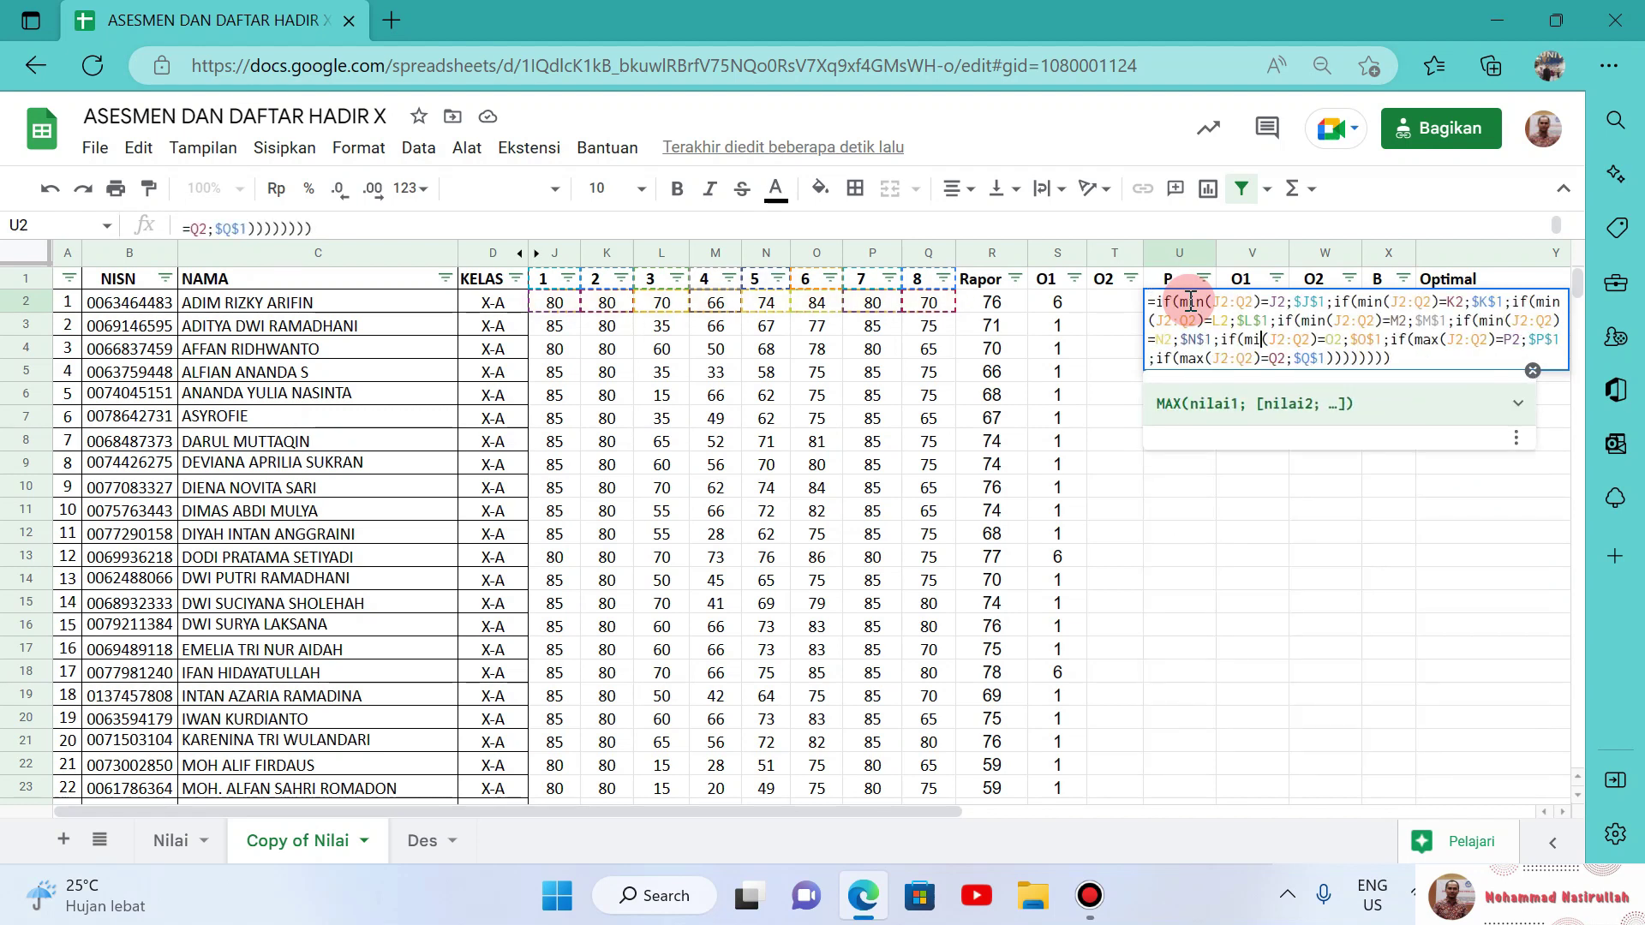
{"action": "type", "text": "n"}
Step: Replace max with min in the seventh condition of the U2 formula, the one testing P2
{"action": "key", "text": "Right"}
{"action": "key", "text": "Right"}
{"action": "key", "text": "Right"}
{"action": "key", "text": "Right"}
{"action": "key", "text": "Right"}
{"action": "key", "text": "Right"}
{"action": "key", "text": "Right"}
{"action": "key", "text": "Right"}
{"action": "key", "text": "Right"}
{"action": "key", "text": "Right"}
{"action": "key", "text": "Right"}
{"action": "key", "text": "Right"}
{"action": "key", "text": "Right"}
{"action": "key", "text": "Right"}
{"action": "key", "text": "Right"}
{"action": "key", "text": "Right"}
{"action": "key", "text": "Right"}
{"action": "key", "text": "Right"}
{"action": "key", "text": "Right"}
{"action": "key", "text": "Right"}
{"action": "key", "text": "shift+Right"}
{"action": "key", "text": "shift+Right"}
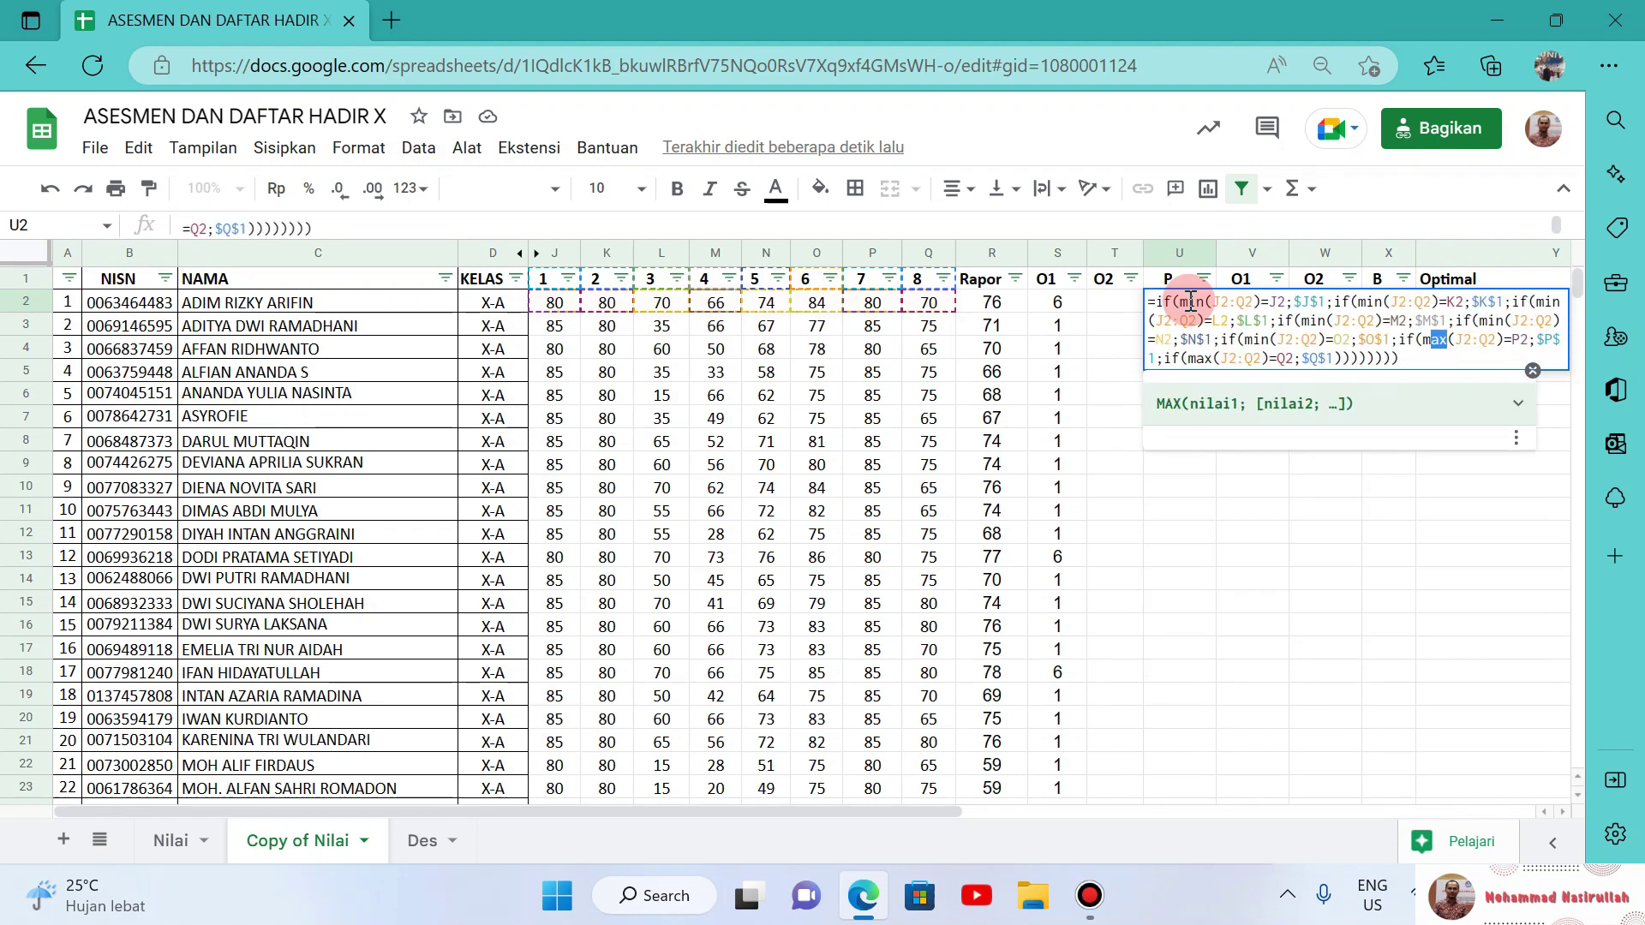
{"action": "type", "text": "in"}
Step: Replace max with min in the eighth condition of the U2 formula, the one testing Q2
{"action": "key", "text": "Right"}
{"action": "key", "text": "Right"}
{"action": "key", "text": "Right"}
{"action": "key", "text": "Right"}
{"action": "key", "text": "Right"}
{"action": "key", "text": "Right"}
{"action": "key", "text": "Right"}
{"action": "key", "text": "Right"}
{"action": "key", "text": "Right"}
{"action": "key", "text": "Right"}
{"action": "key", "text": "Right"}
{"action": "key", "text": "Right"}
{"action": "key", "text": "Right"}
{"action": "key", "text": "Right"}
{"action": "key", "text": "Right"}
{"action": "key", "text": "Right"}
{"action": "key", "text": "Right"}
{"action": "key", "text": "Right"}
{"action": "key", "text": "Right"}
{"action": "key", "text": "Right"}
{"action": "key", "text": "Right"}
{"action": "key", "text": "shift+Right"}
{"action": "key", "text": "BackSpace"}
{"action": "key", "text": "BackSpace"}
{"action": "type", "text": "in"}
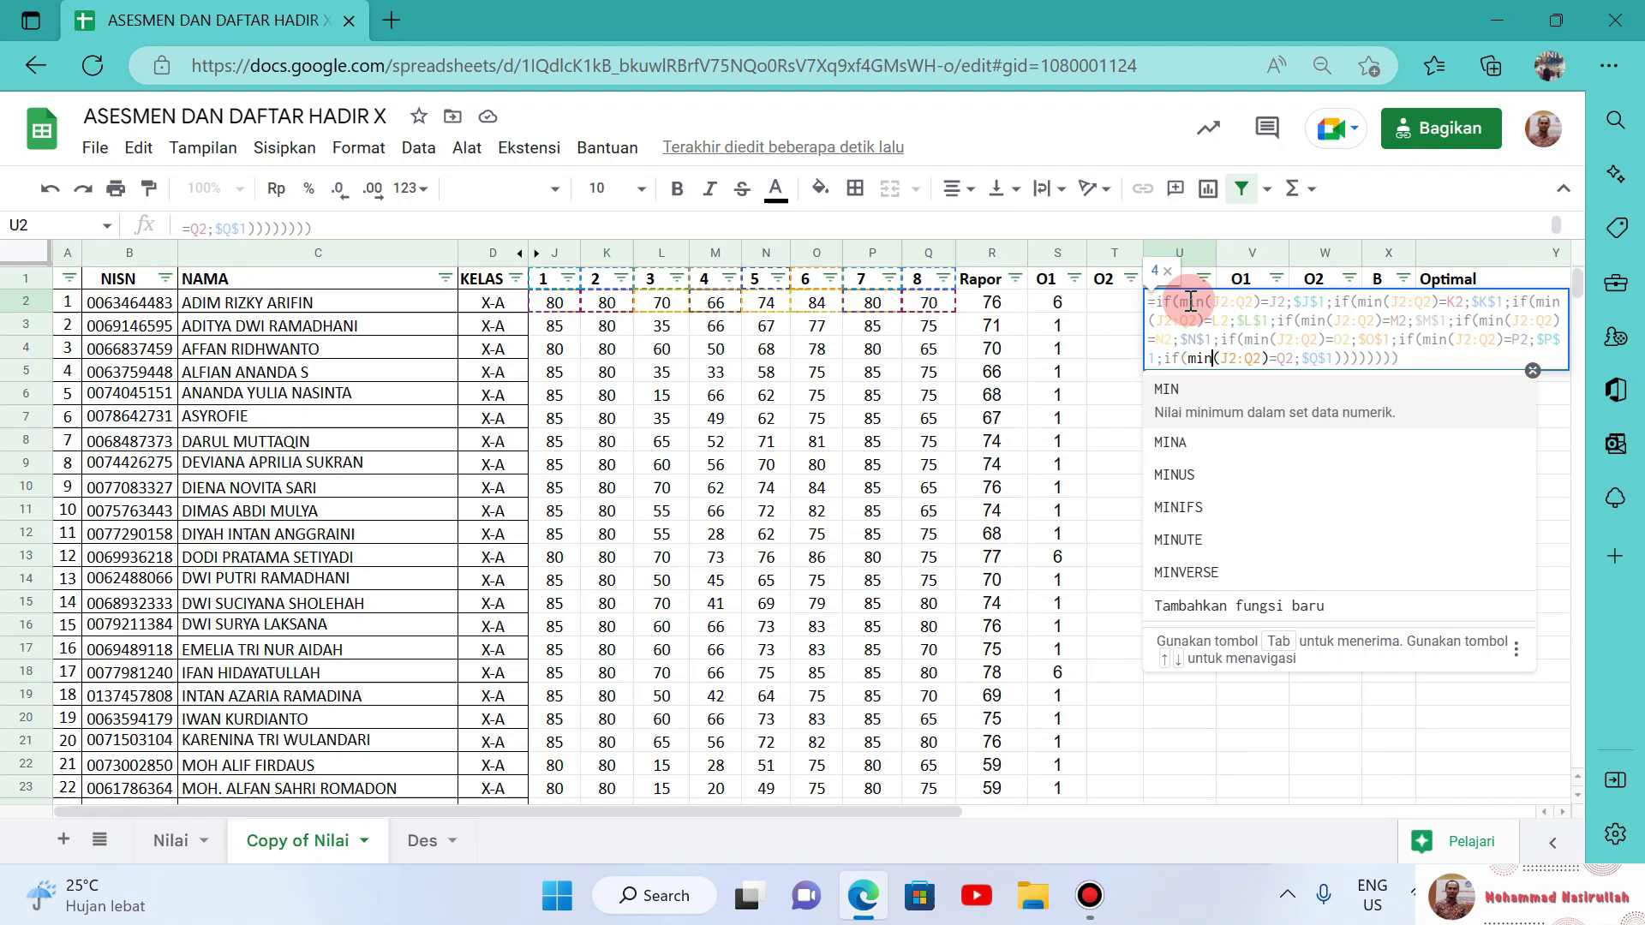
Step: Complete the MIN function name, commit the U2 formula and accept the suggested autofill for the rest of column U
{"action": "key", "text": "Tab"}
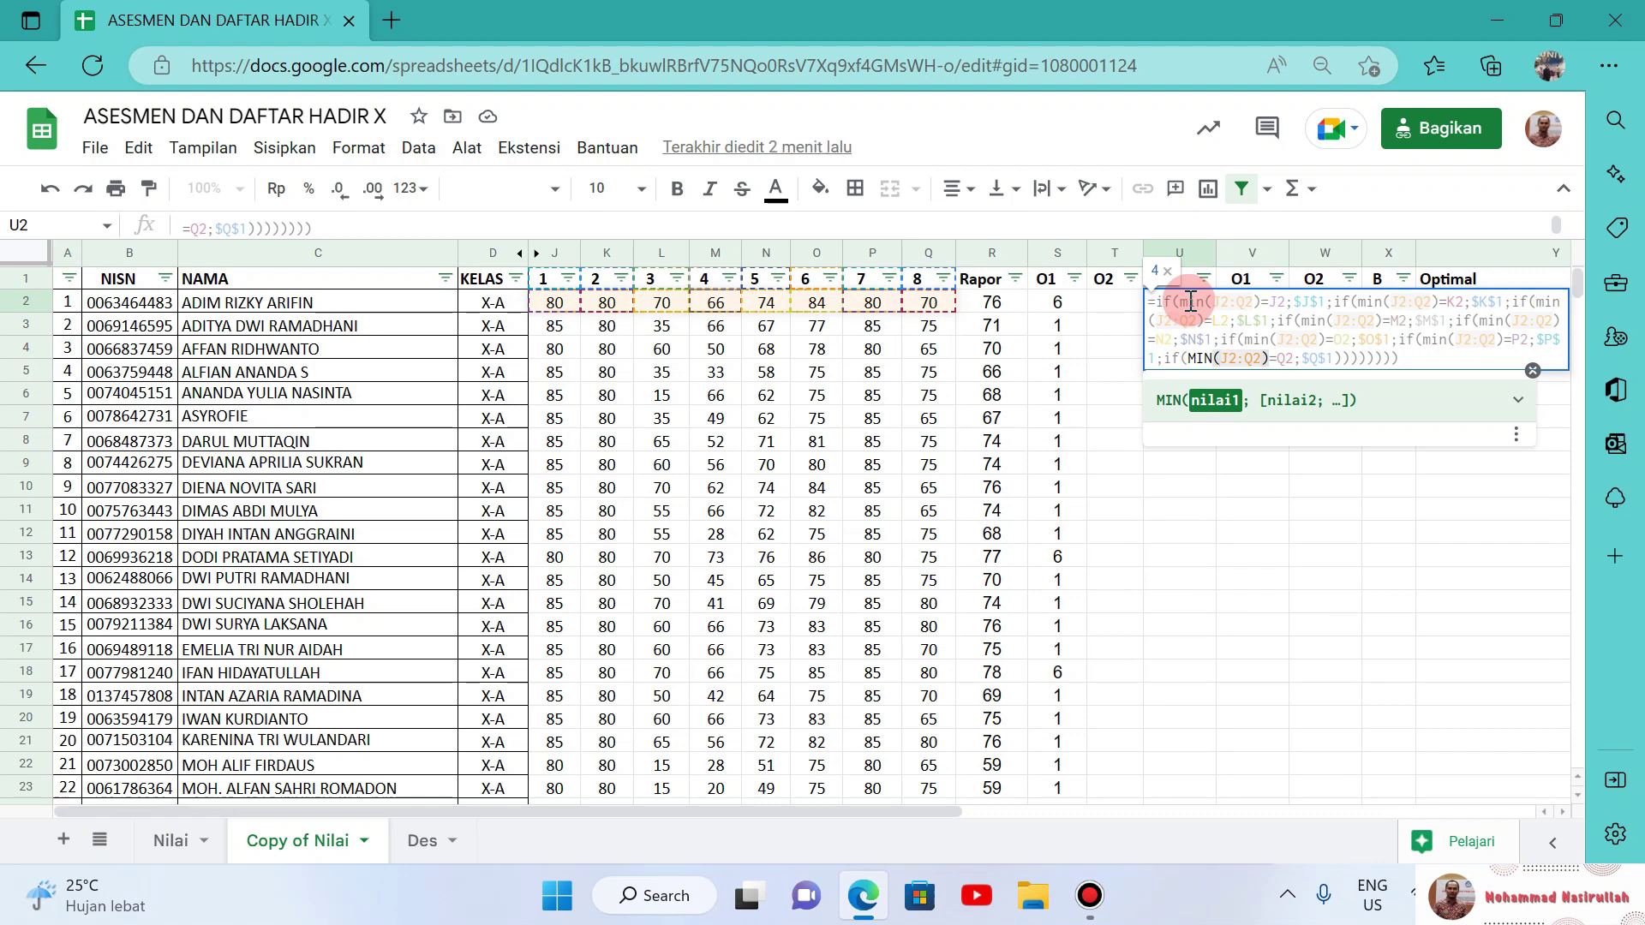
{"action": "key", "text": "Return"}
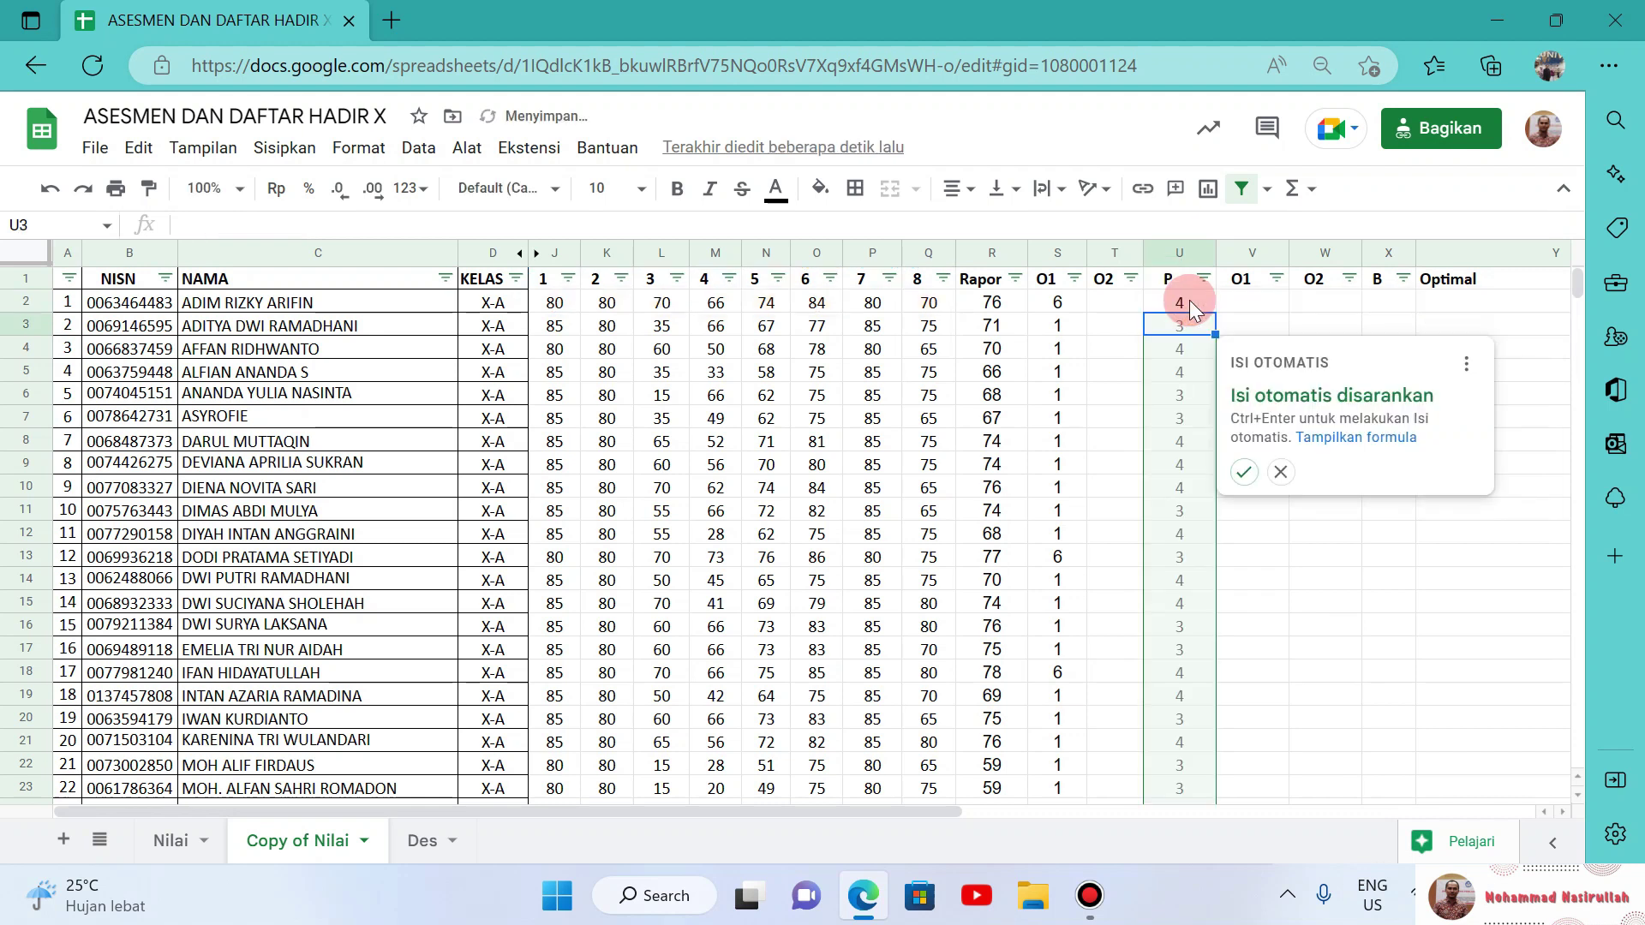
{"action": "left_click", "coordinate": [1243, 472]}
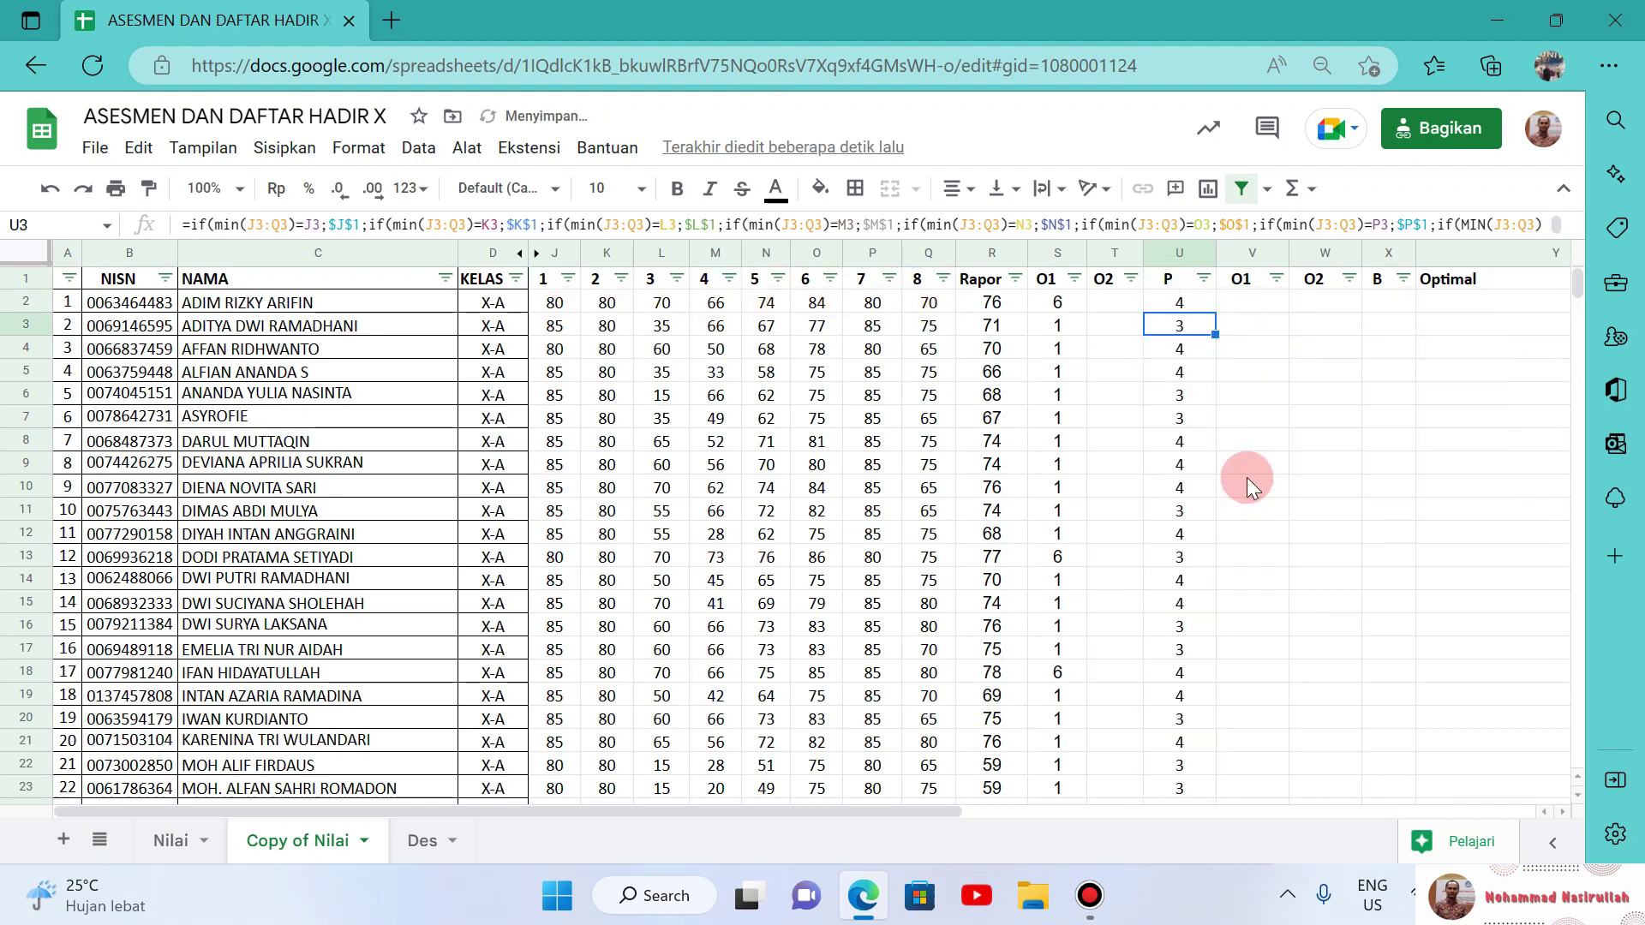
Step: Check the lowest-objective numbers in column U against the scores in rows 2 and 3 and down to the last student
{"action": "key", "text": "Up"}
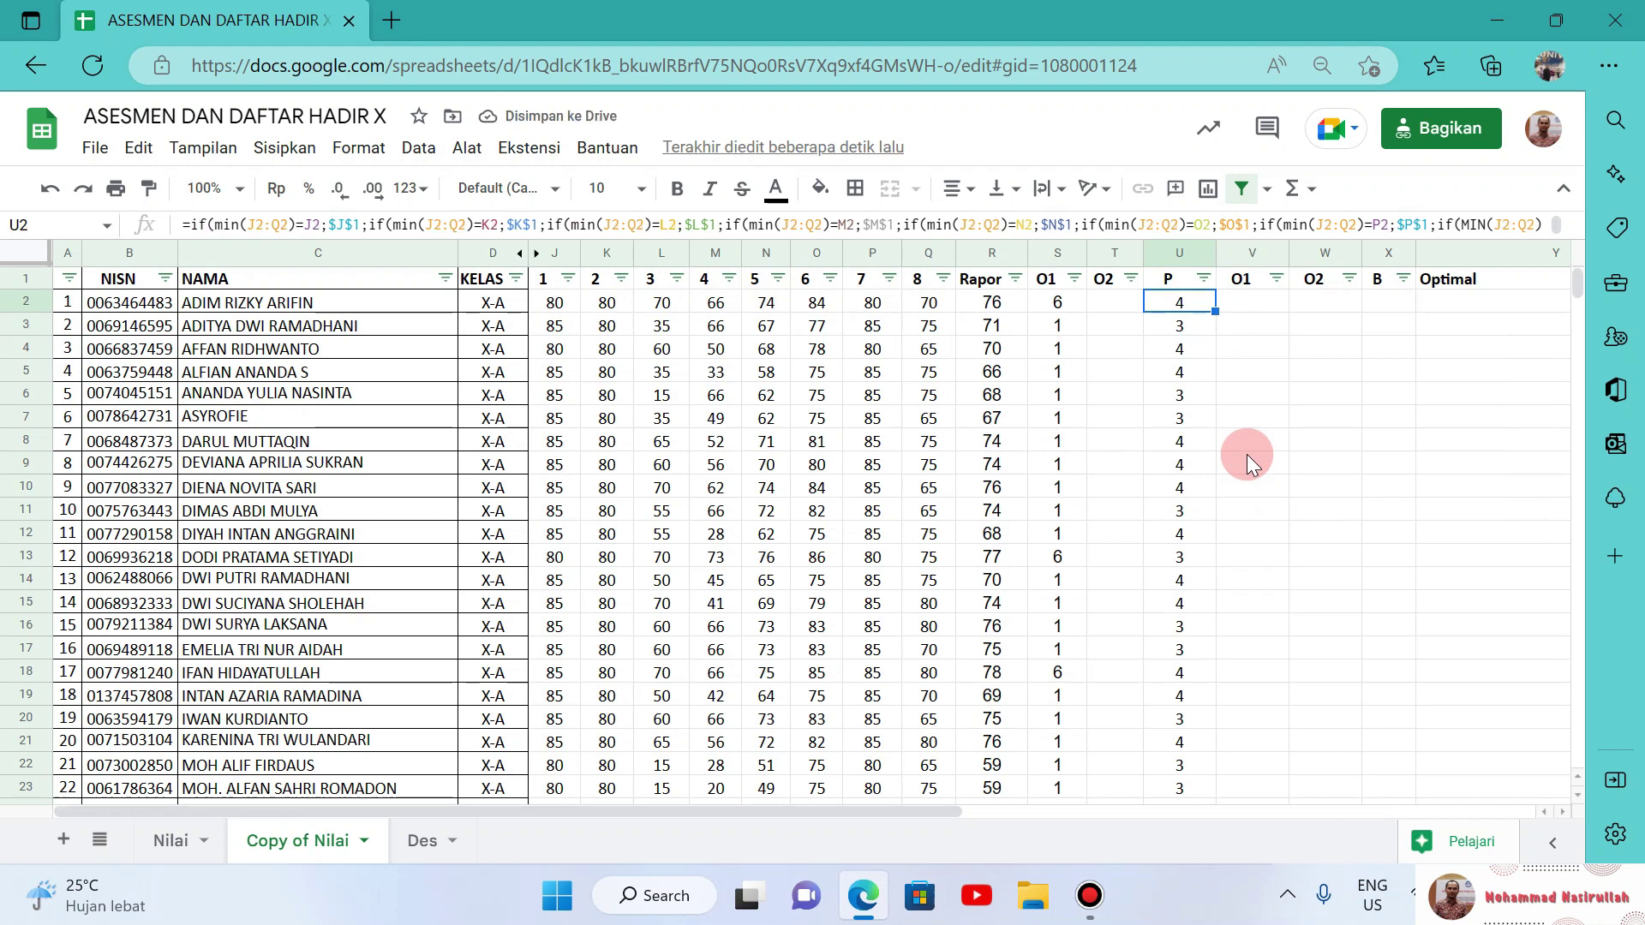
{"action": "left_click", "coordinate": [717, 307]}
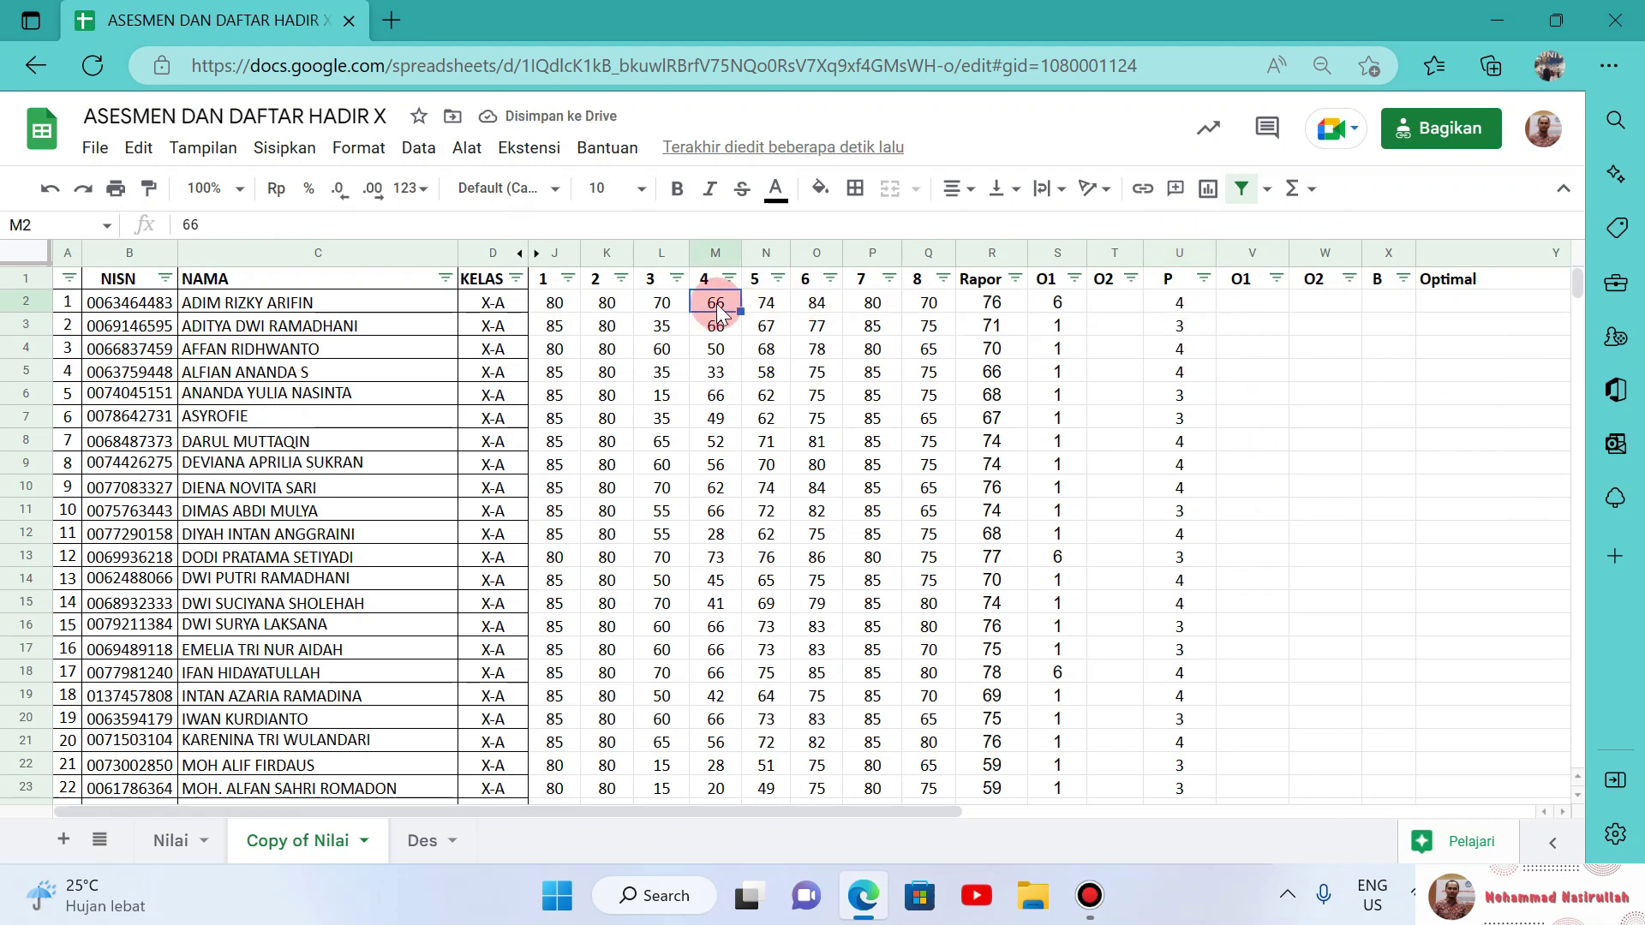
{"action": "left_click", "coordinate": [1182, 343]}
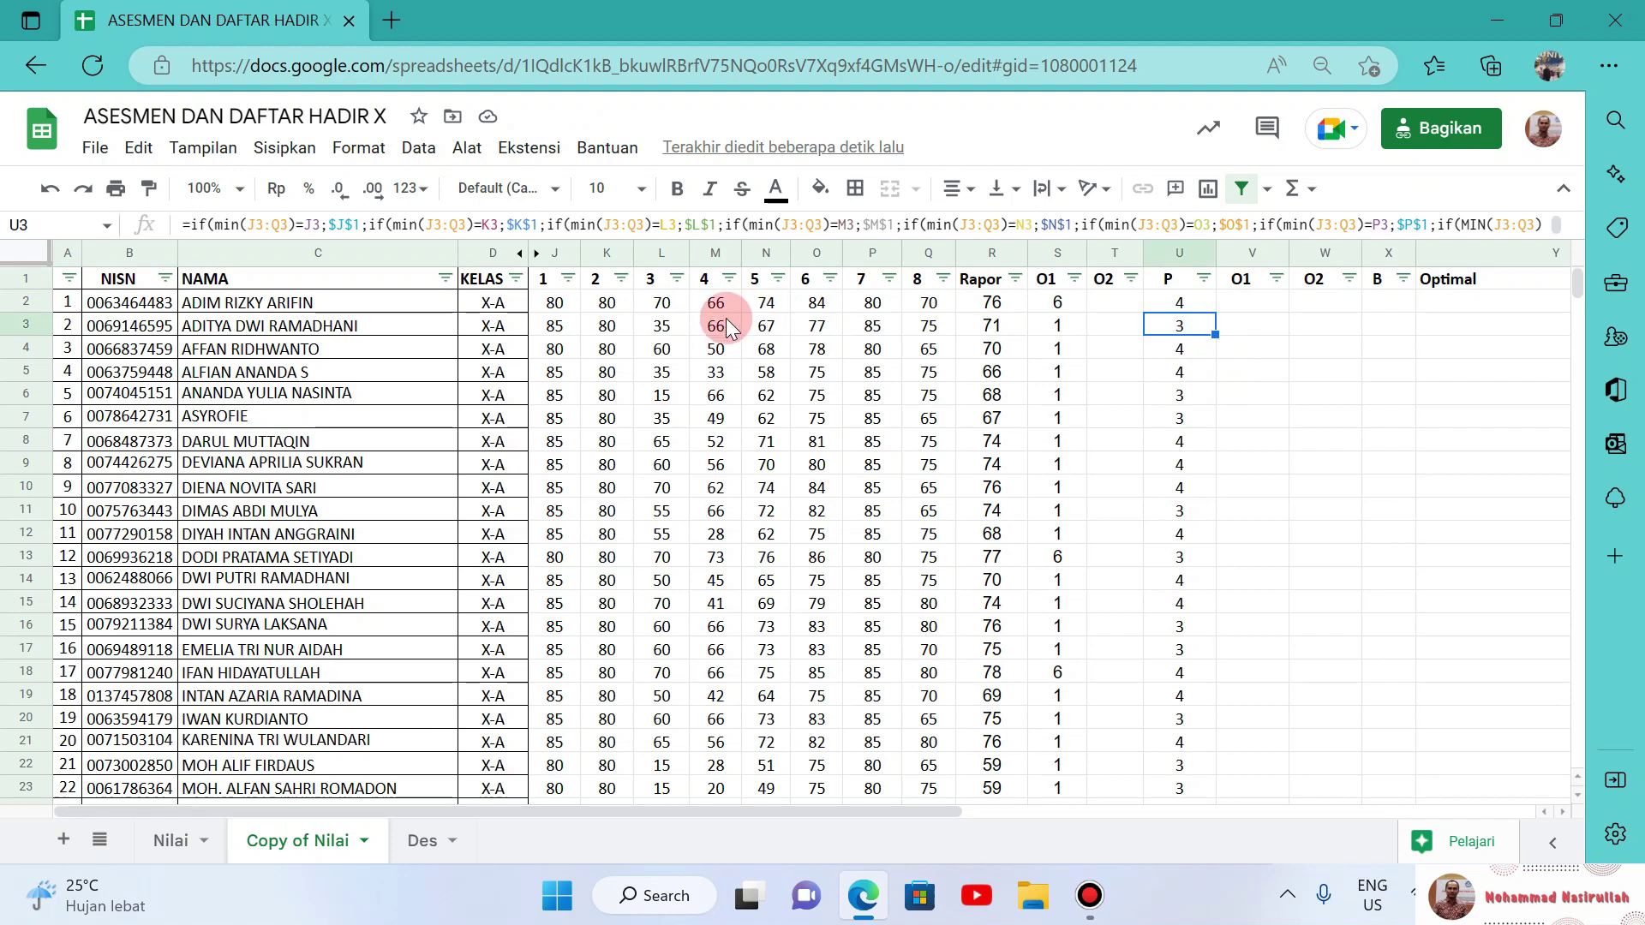
{"action": "left_click", "coordinate": [650, 332]}
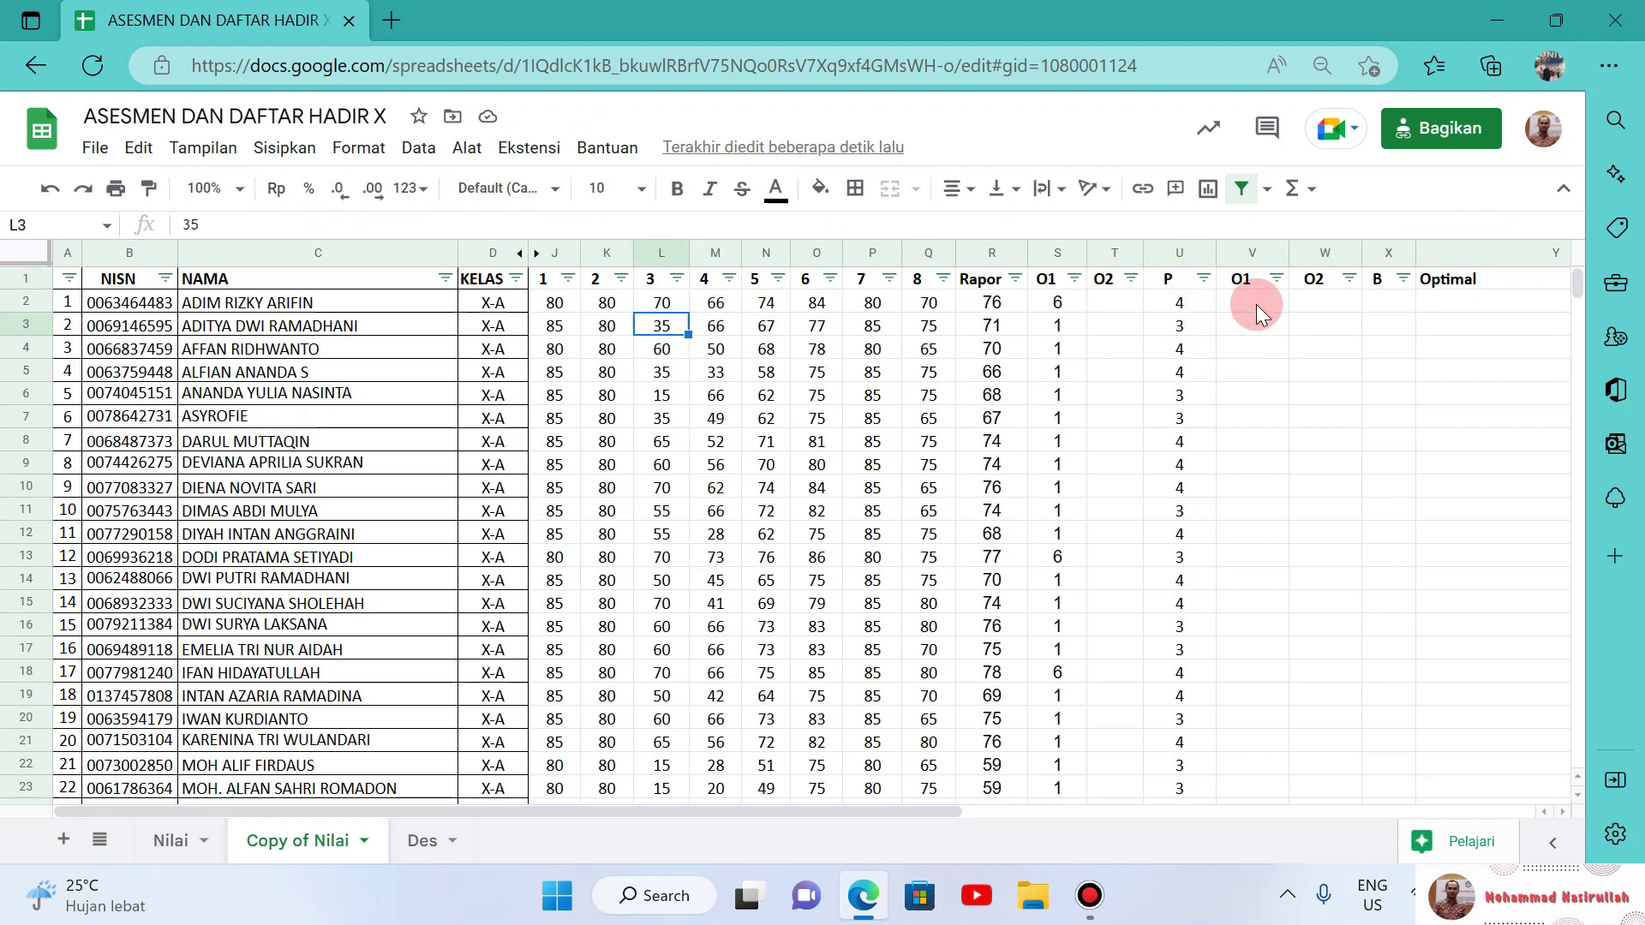
{"action": "left_click", "coordinate": [1179, 310]}
{"action": "key", "text": "ctrl+Down"}
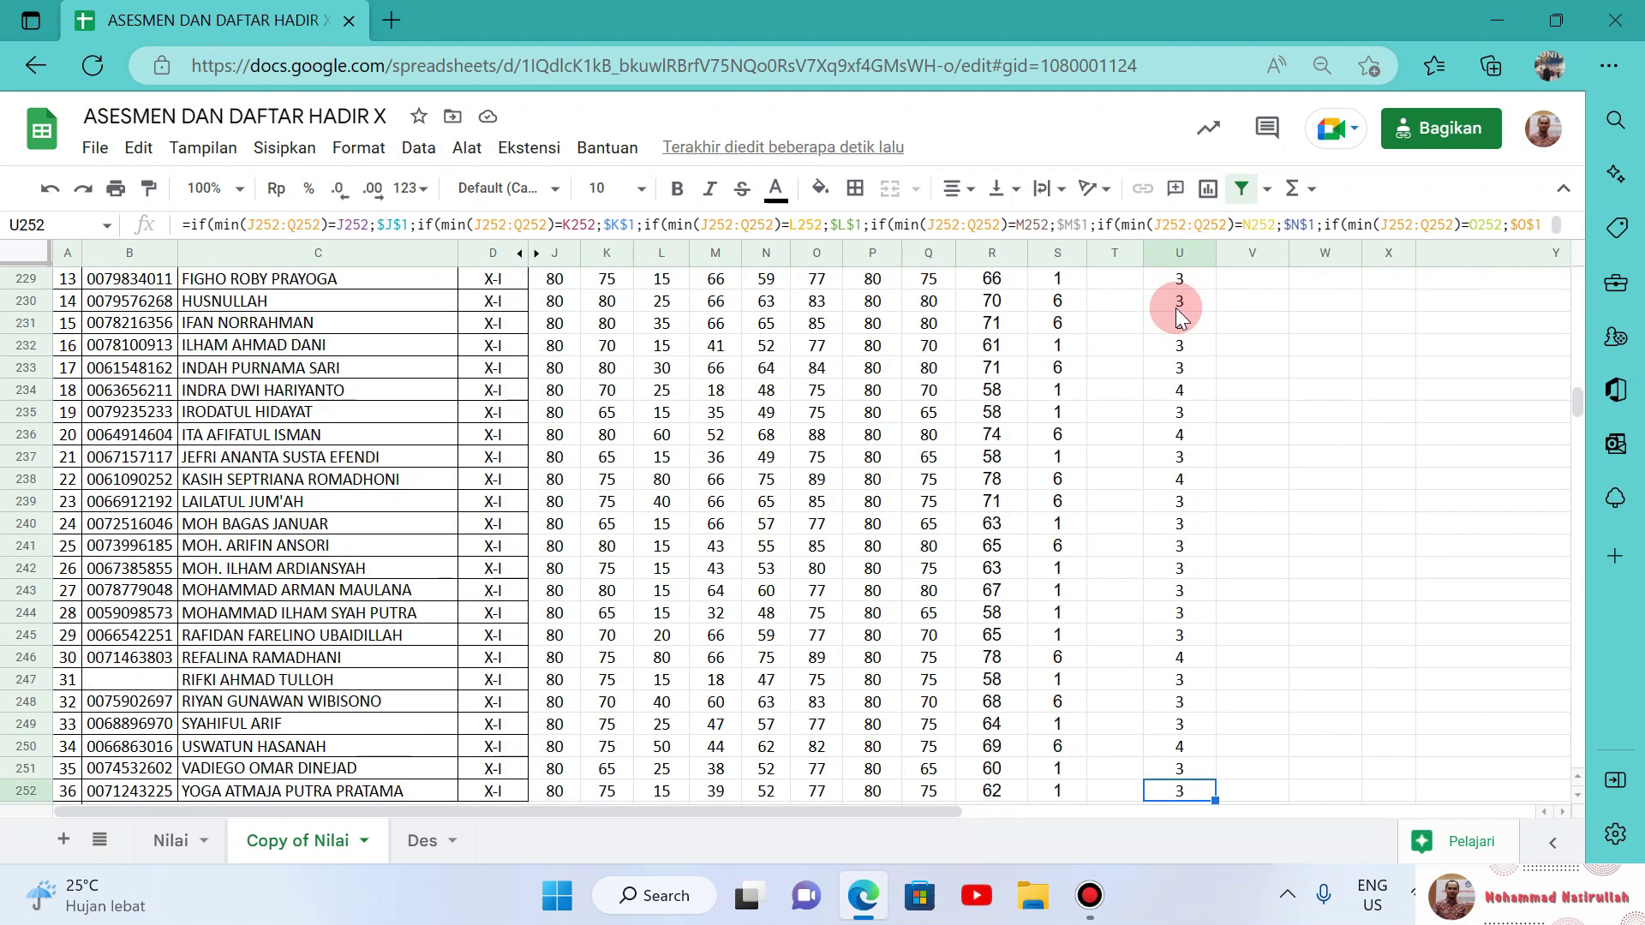
{"action": "key", "text": "ctrl+Up"}
{"action": "key", "text": "Down"}
Step: Begin a VLOOKUP formula in V2, under the second O1 header, with S2 as the lookup key
{"action": "key", "text": "Right"}
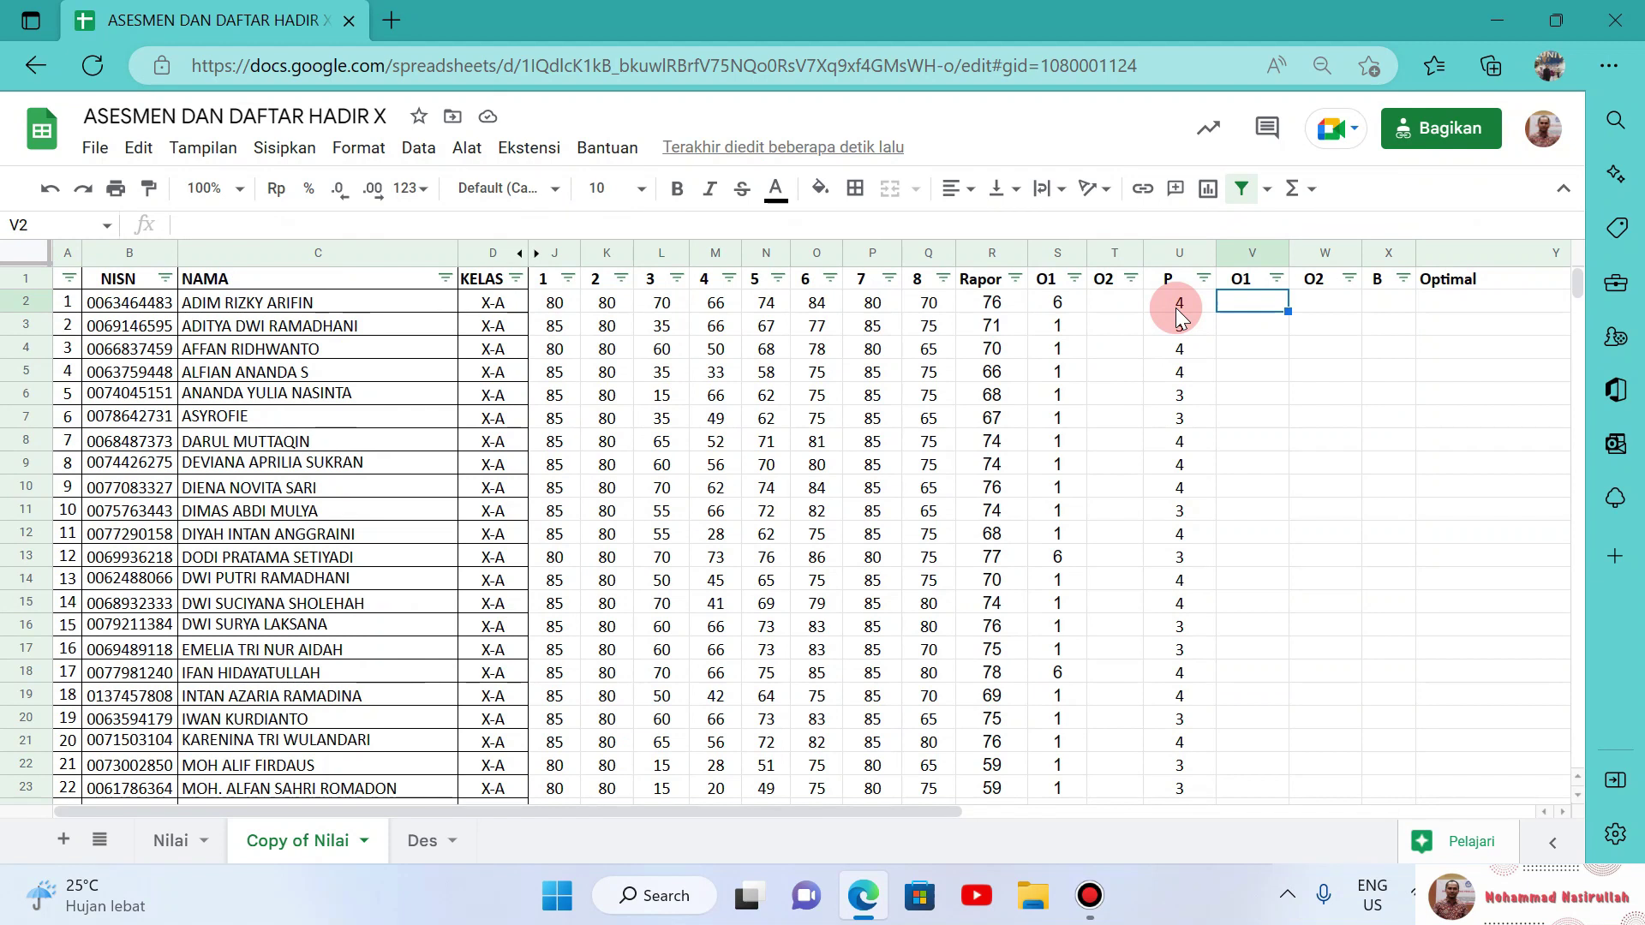
{"action": "type", "text": "="}
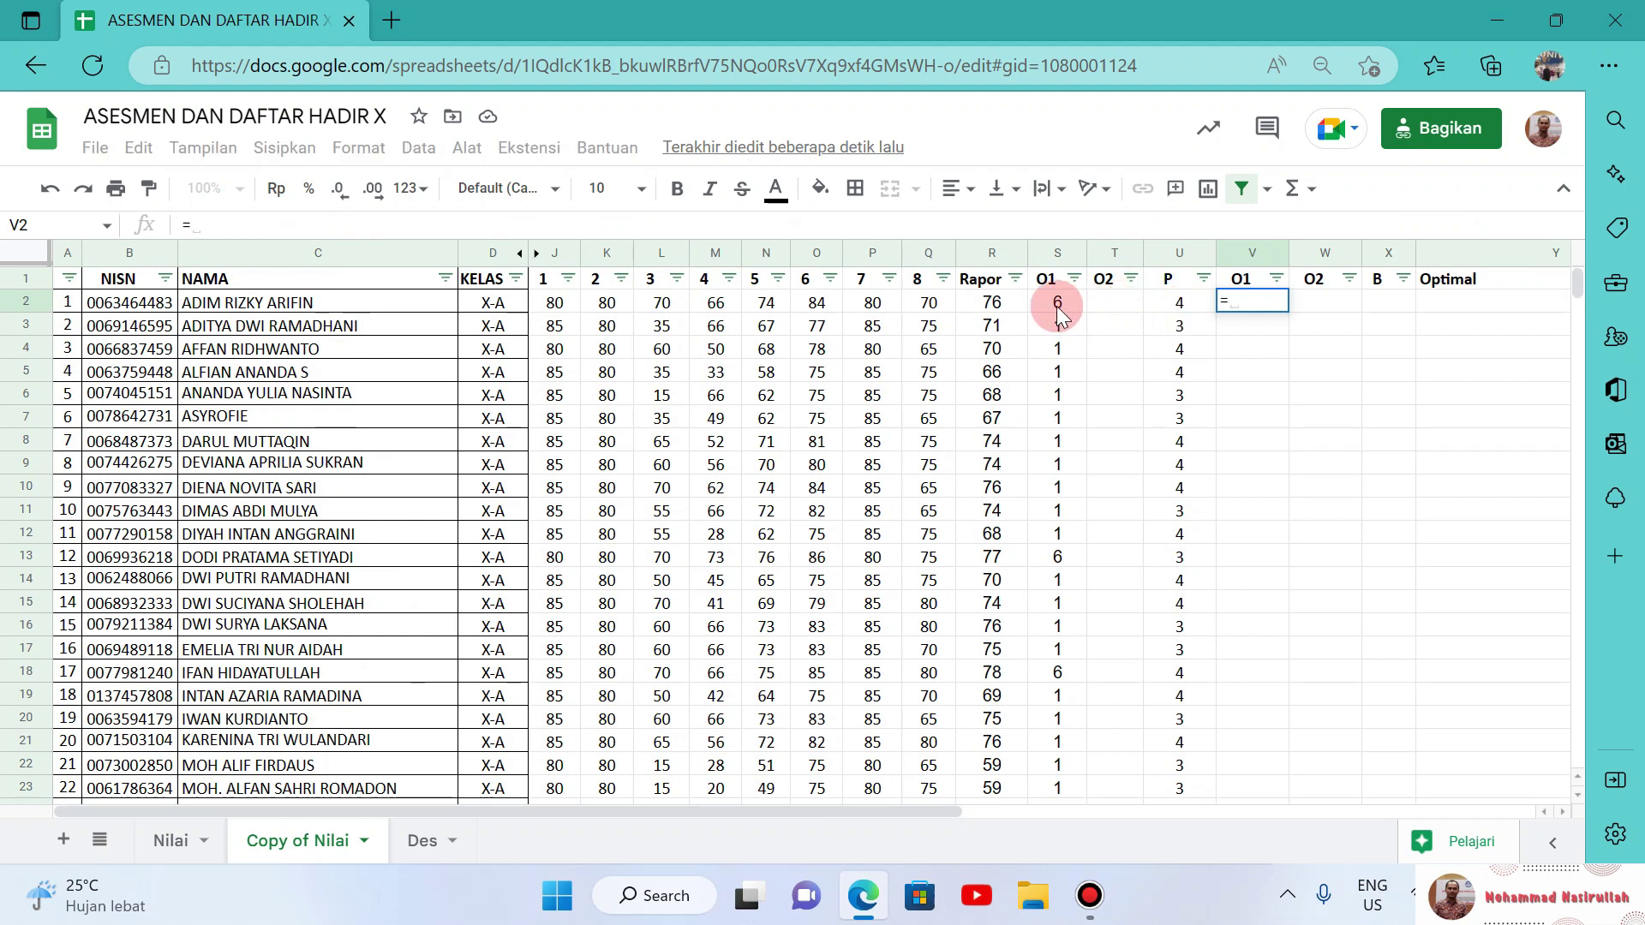
{"action": "left_click", "coordinate": [424, 842]}
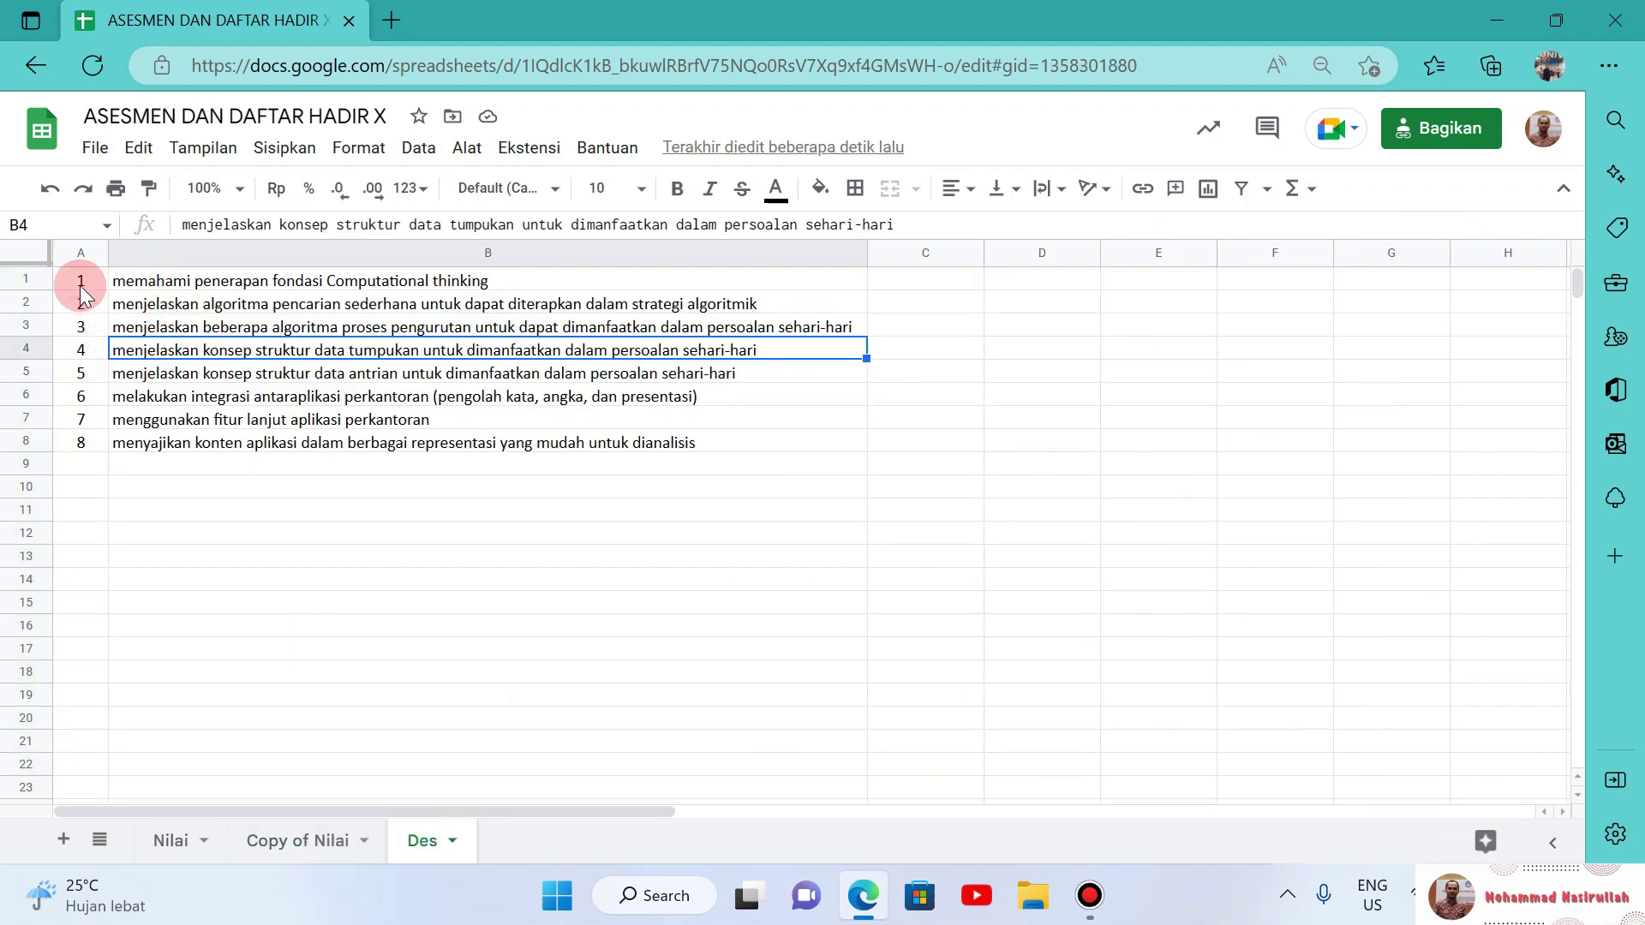
{"action": "left_click", "coordinate": [300, 833]}
{"action": "type", "text": "="}
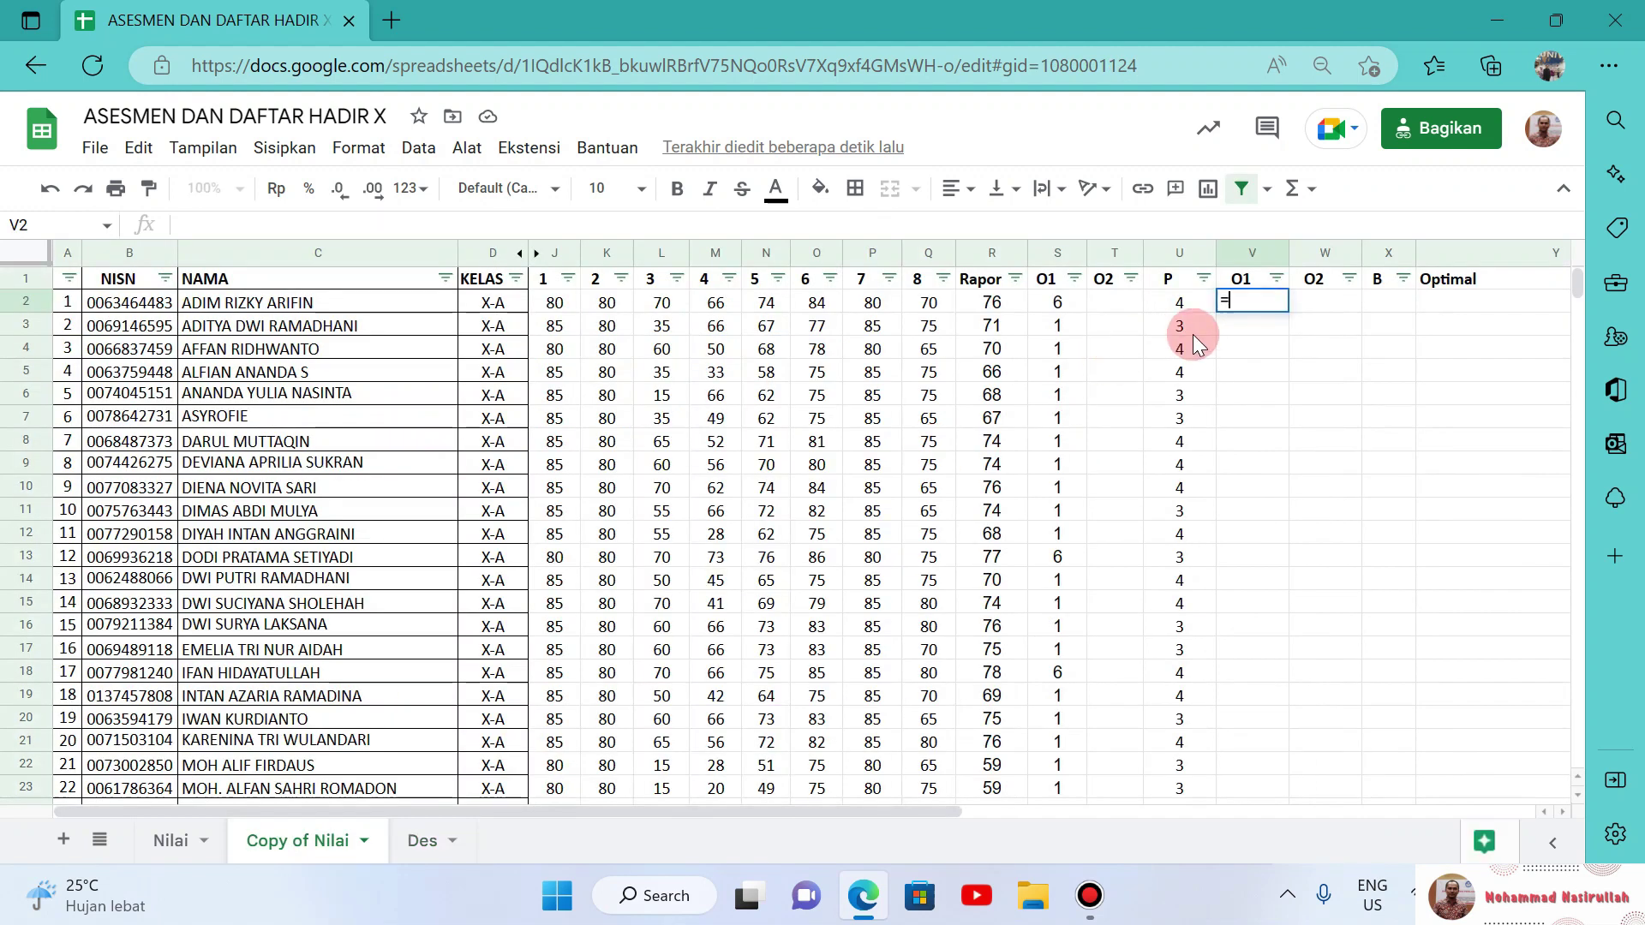
{"action": "type", "text": "vloo"}
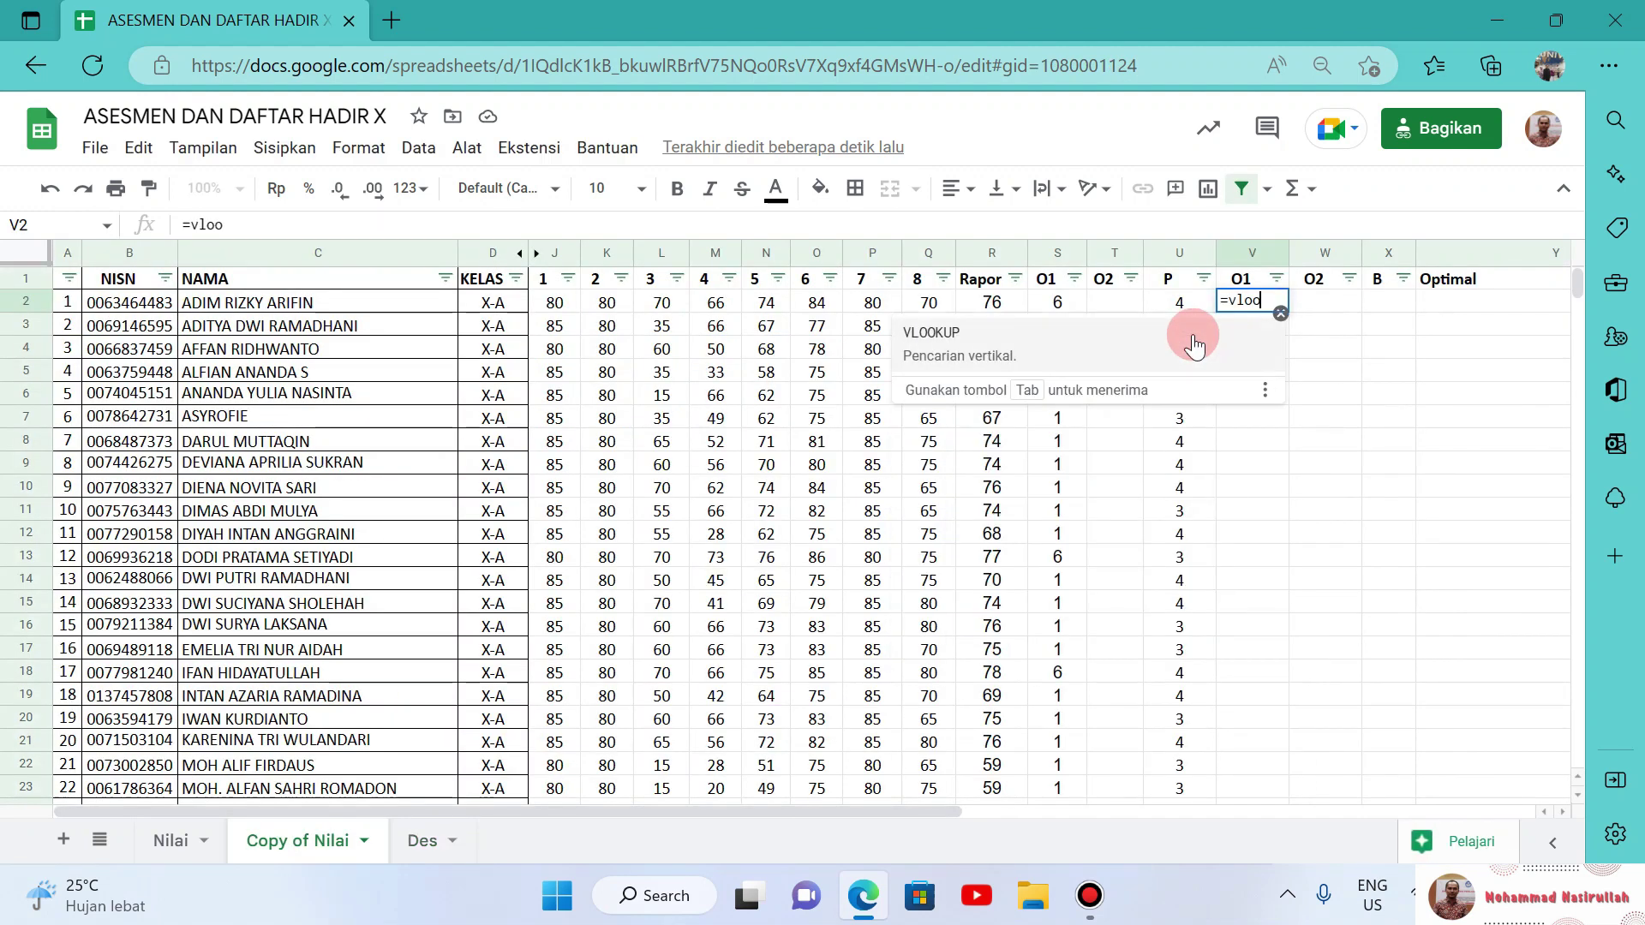
{"action": "type", "text": "kup("}
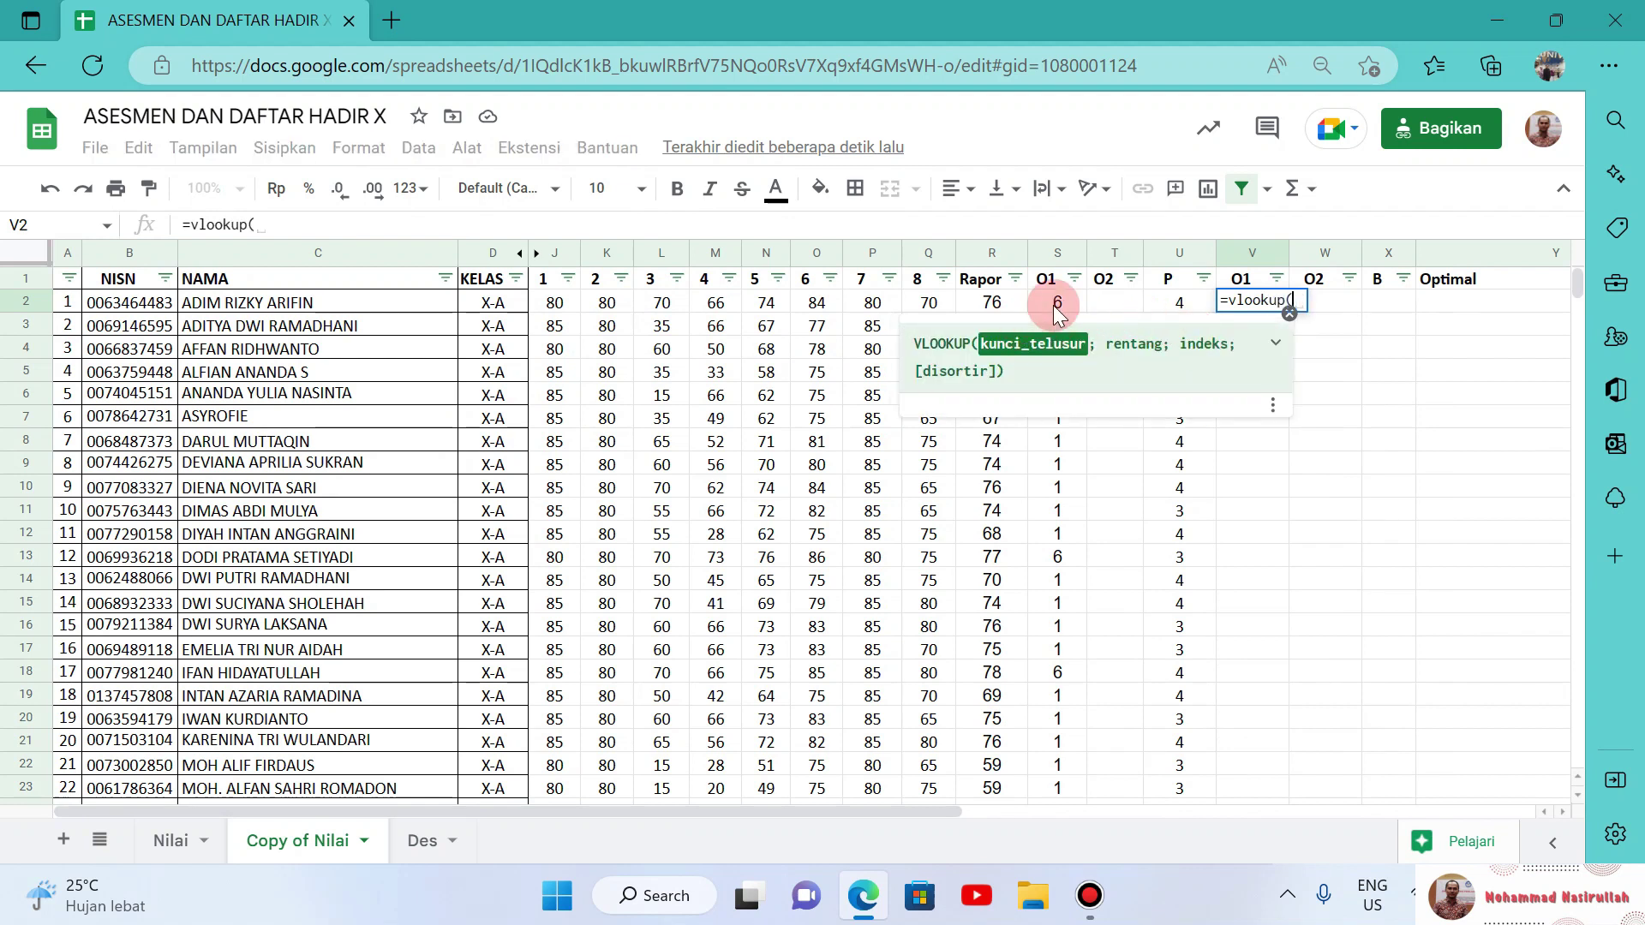
{"action": "left_click", "coordinate": [1059, 304]}
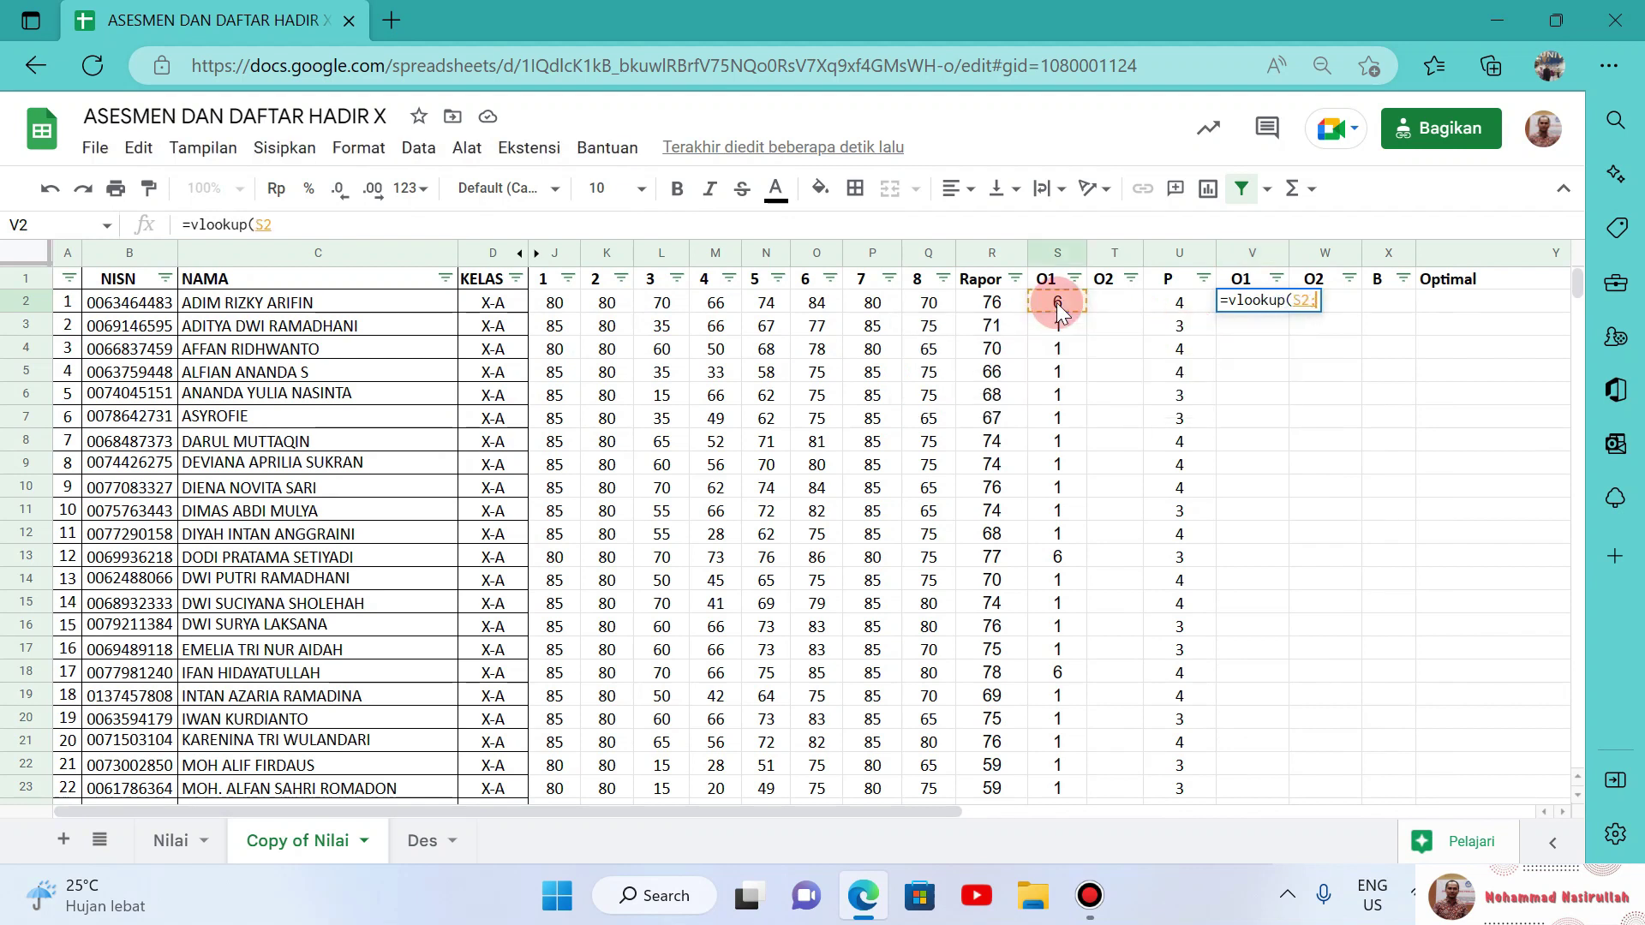
{"action": "type", "text": ";"}
Step: Set the VLOOKUP range to the objectives table on the Des sheet as the absolute reference Des!$A$1:$B$8
{"action": "left_click", "coordinate": [418, 840]}
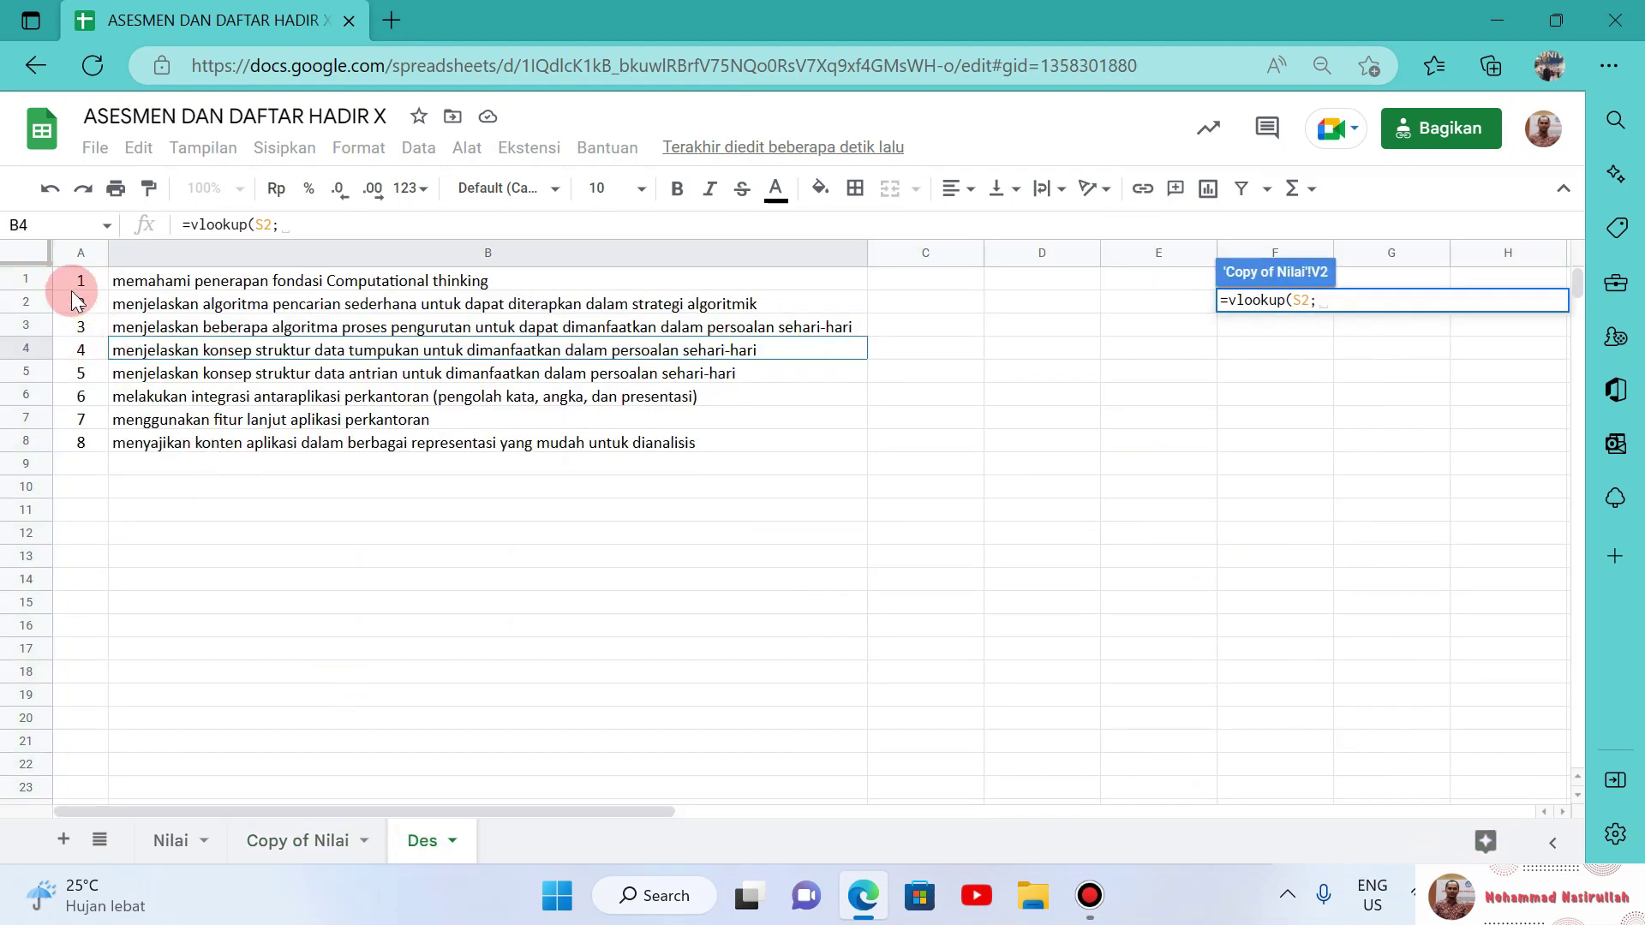
{"action": "left_click", "coordinate": [77, 284]}
{"action": "key", "text": "shift+Right"}
{"action": "key", "text": "shift+Down"}
{"action": "key", "text": "shift+Down"}
{"action": "key", "text": "shift+Down"}
{"action": "key", "text": "shift+Down"}
{"action": "key", "text": "shift+Down"}
{"action": "key", "text": "shift+Down"}
{"action": "key", "text": "shift+Down"}
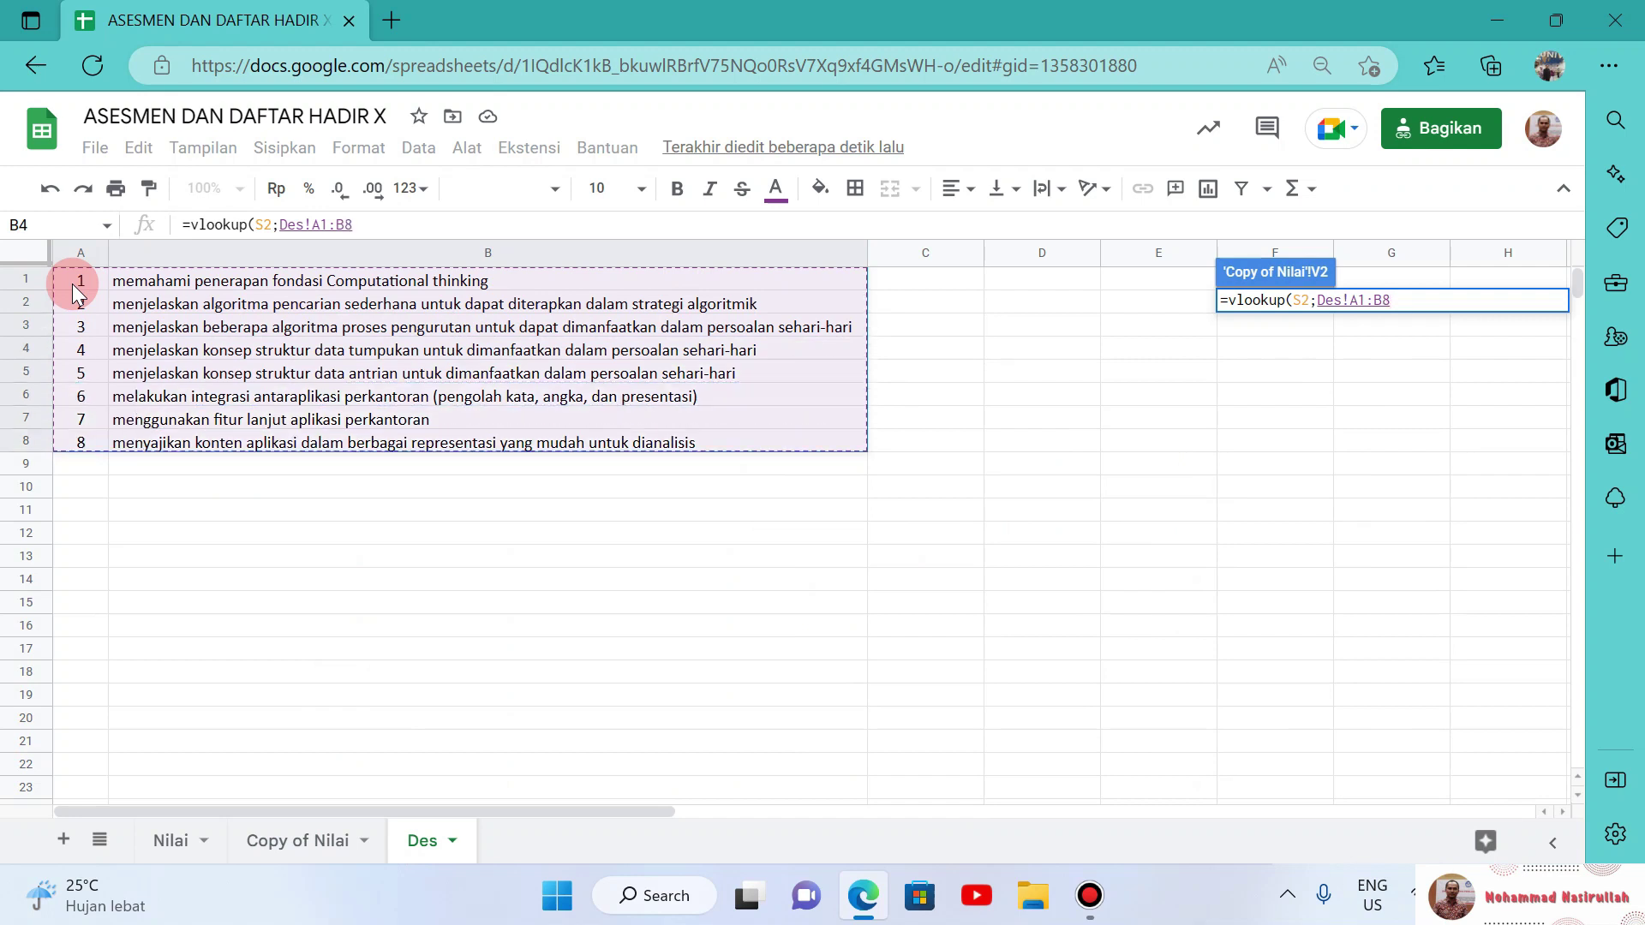
{"action": "key", "text": "F4"}
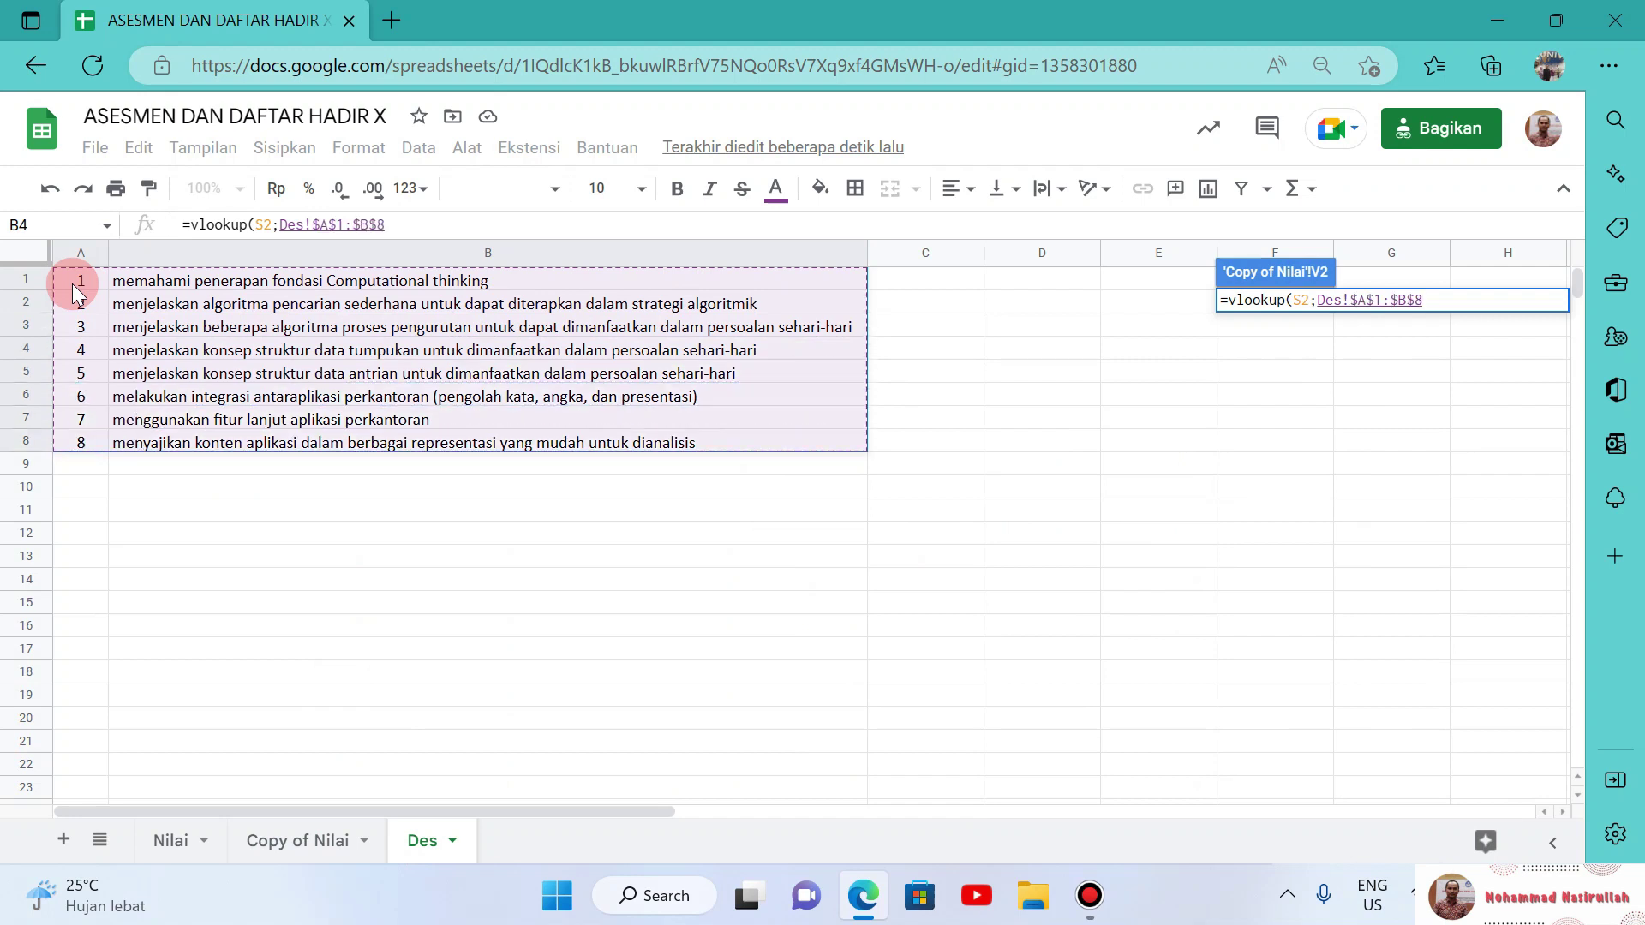
Step: Finish the V2 VLOOKUP with column index 2 and commit the formula
{"action": "type", "text": ";"}
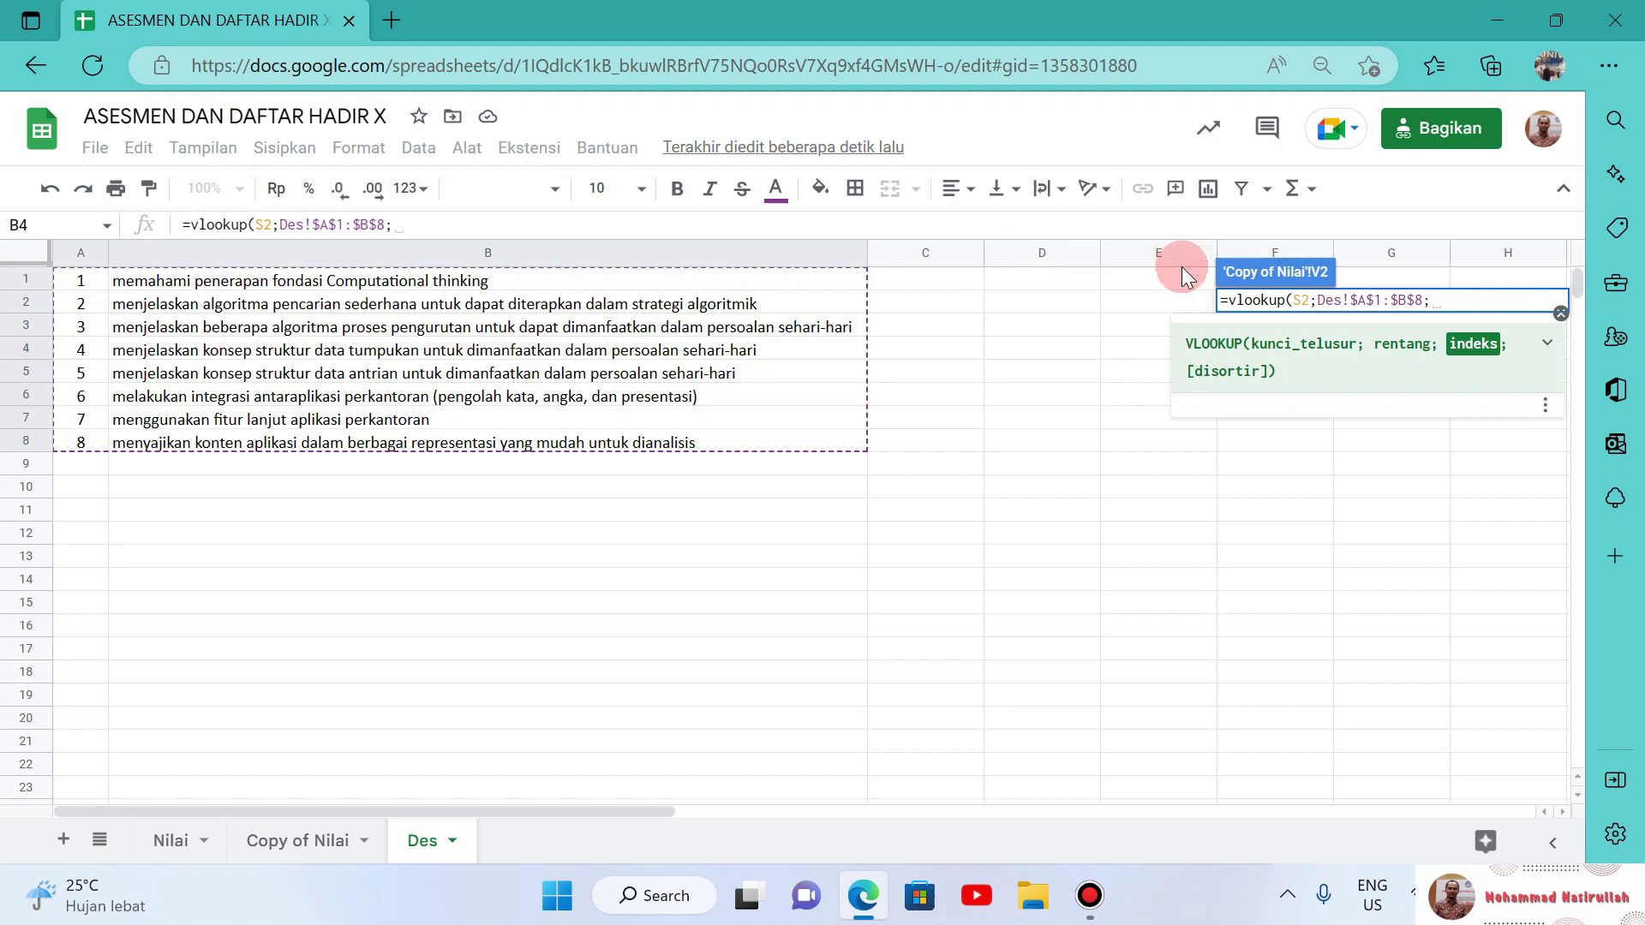
{"action": "type", "text": "2"}
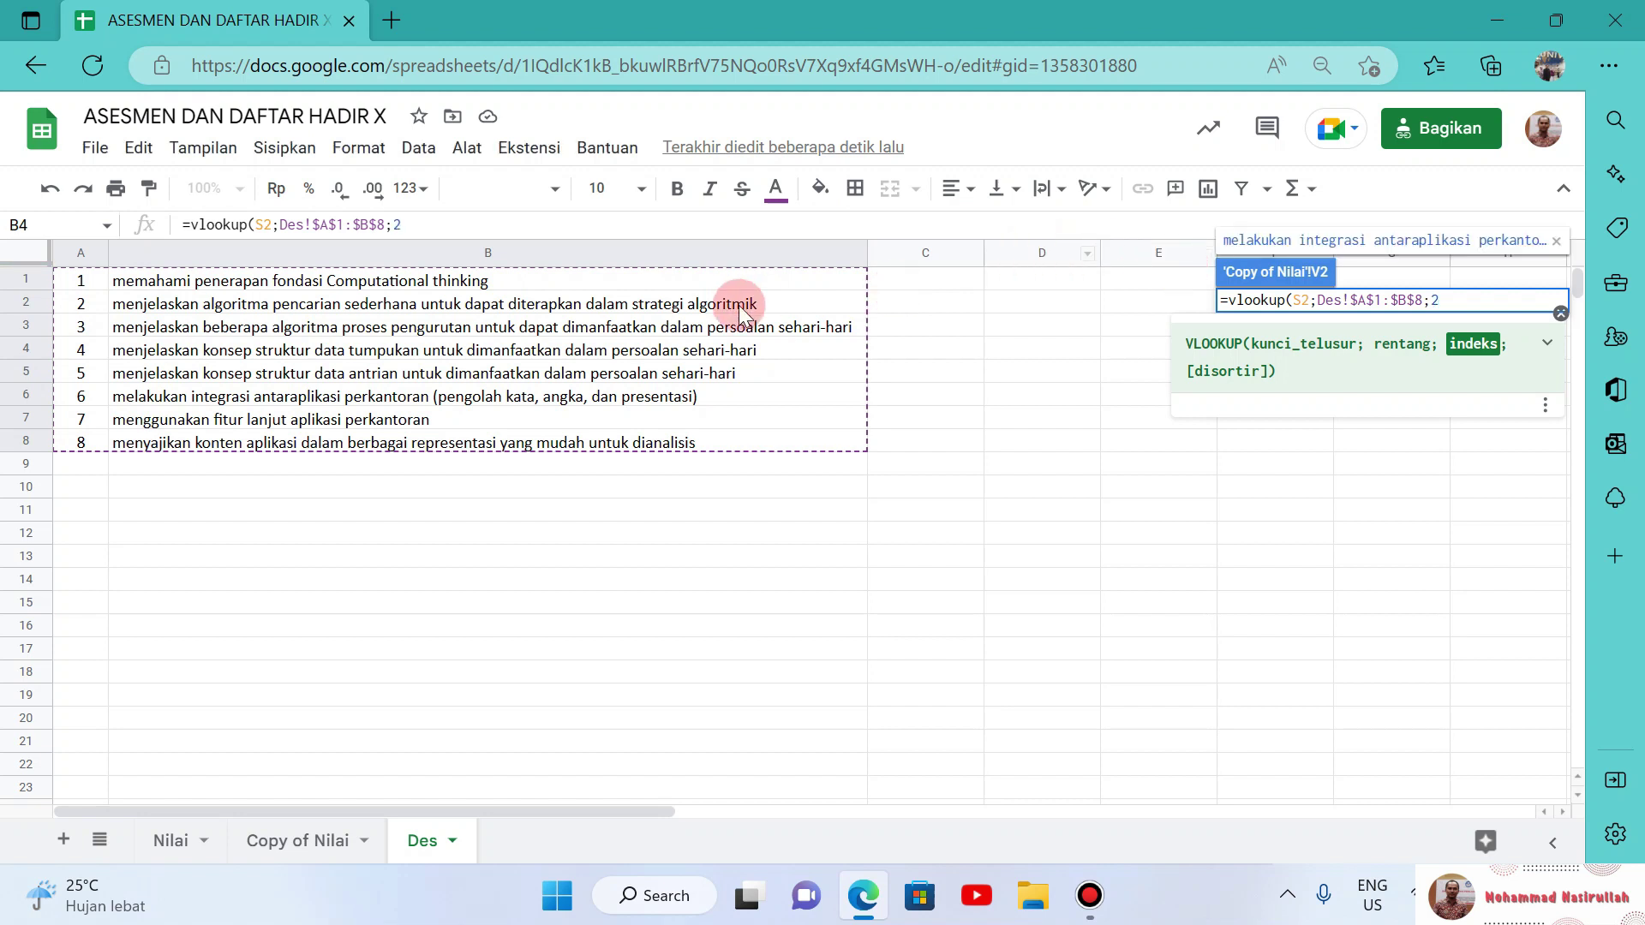
{"action": "type", "text": ")"}
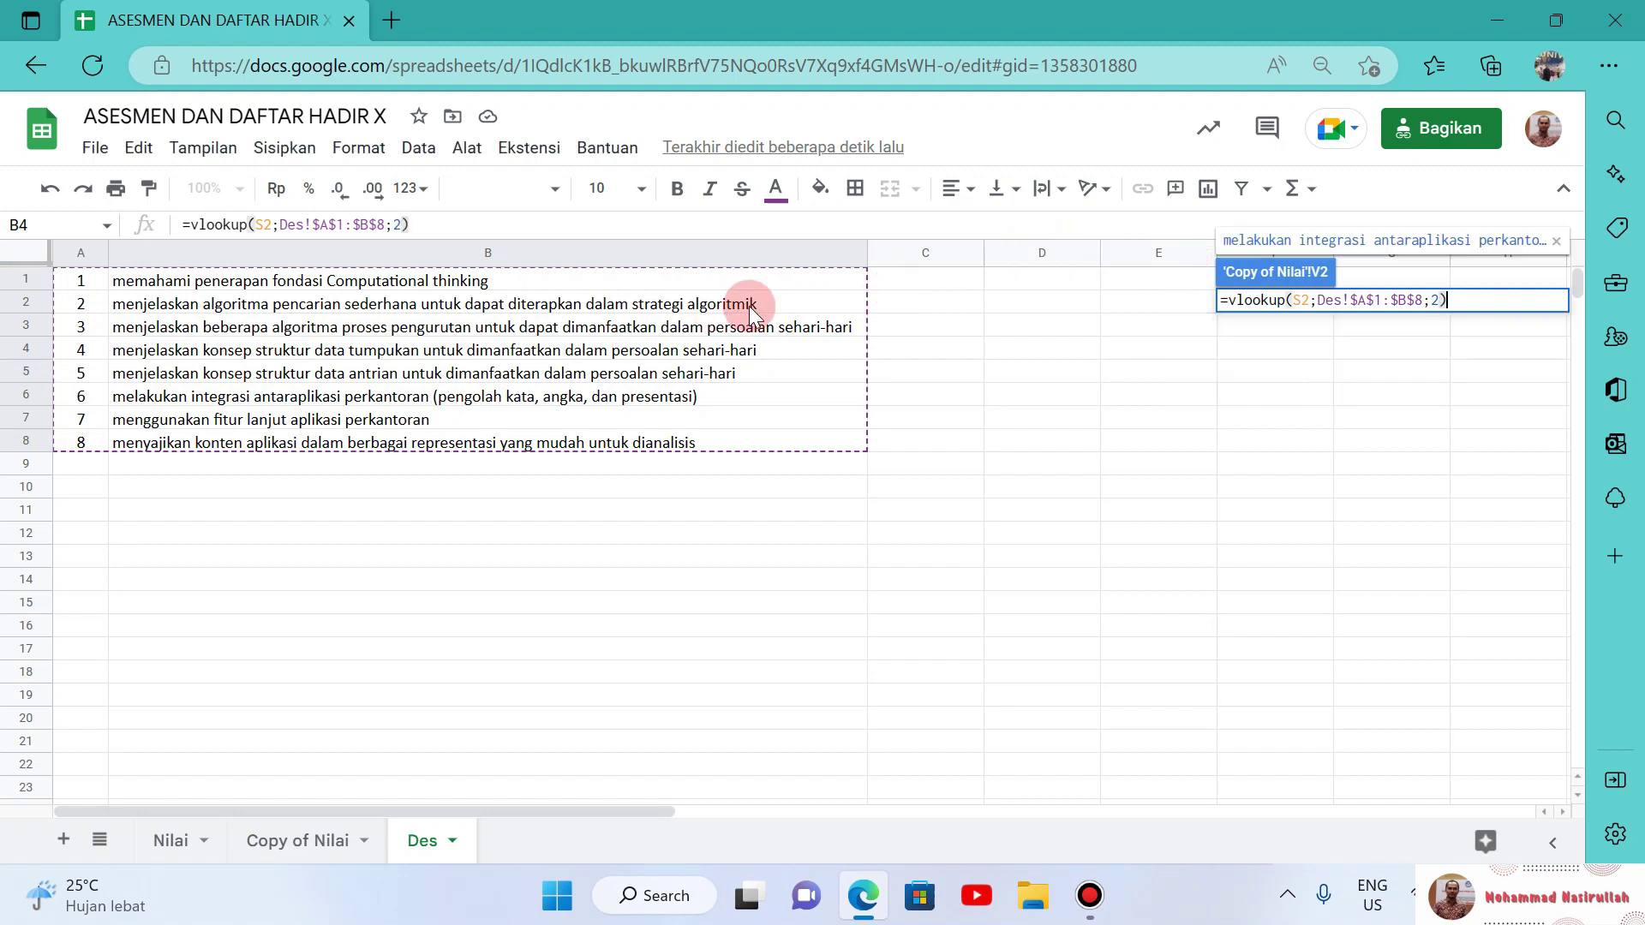
{"action": "key", "text": "Return"}
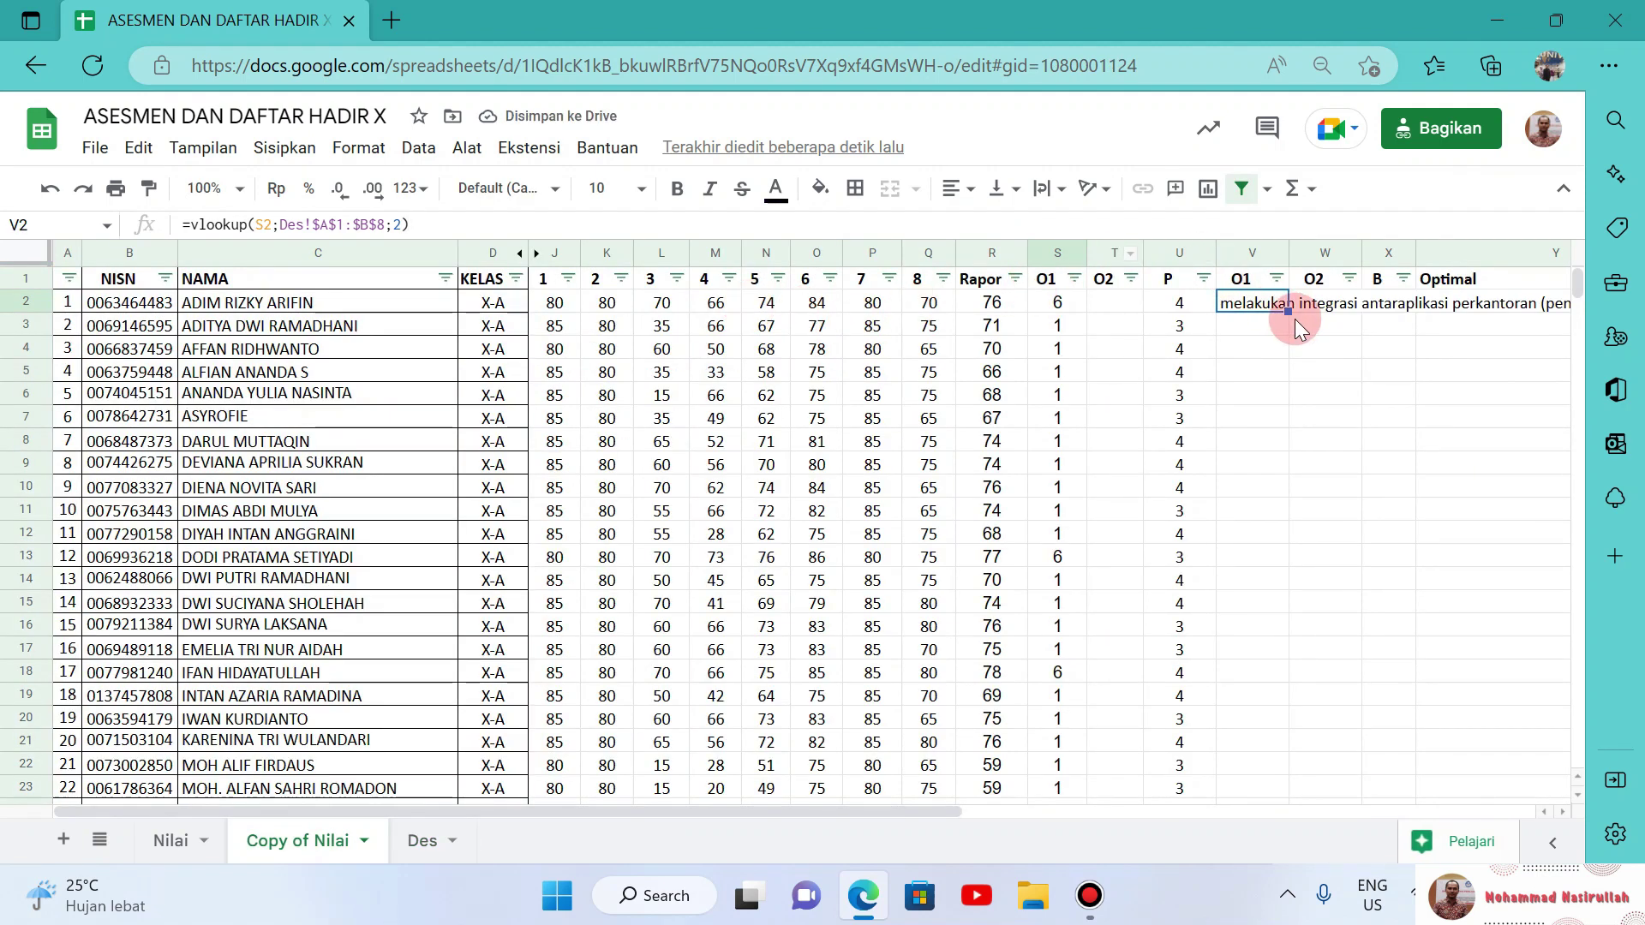
Step: Change the header in X1 to P
{"action": "left_click", "coordinate": [1395, 292]}
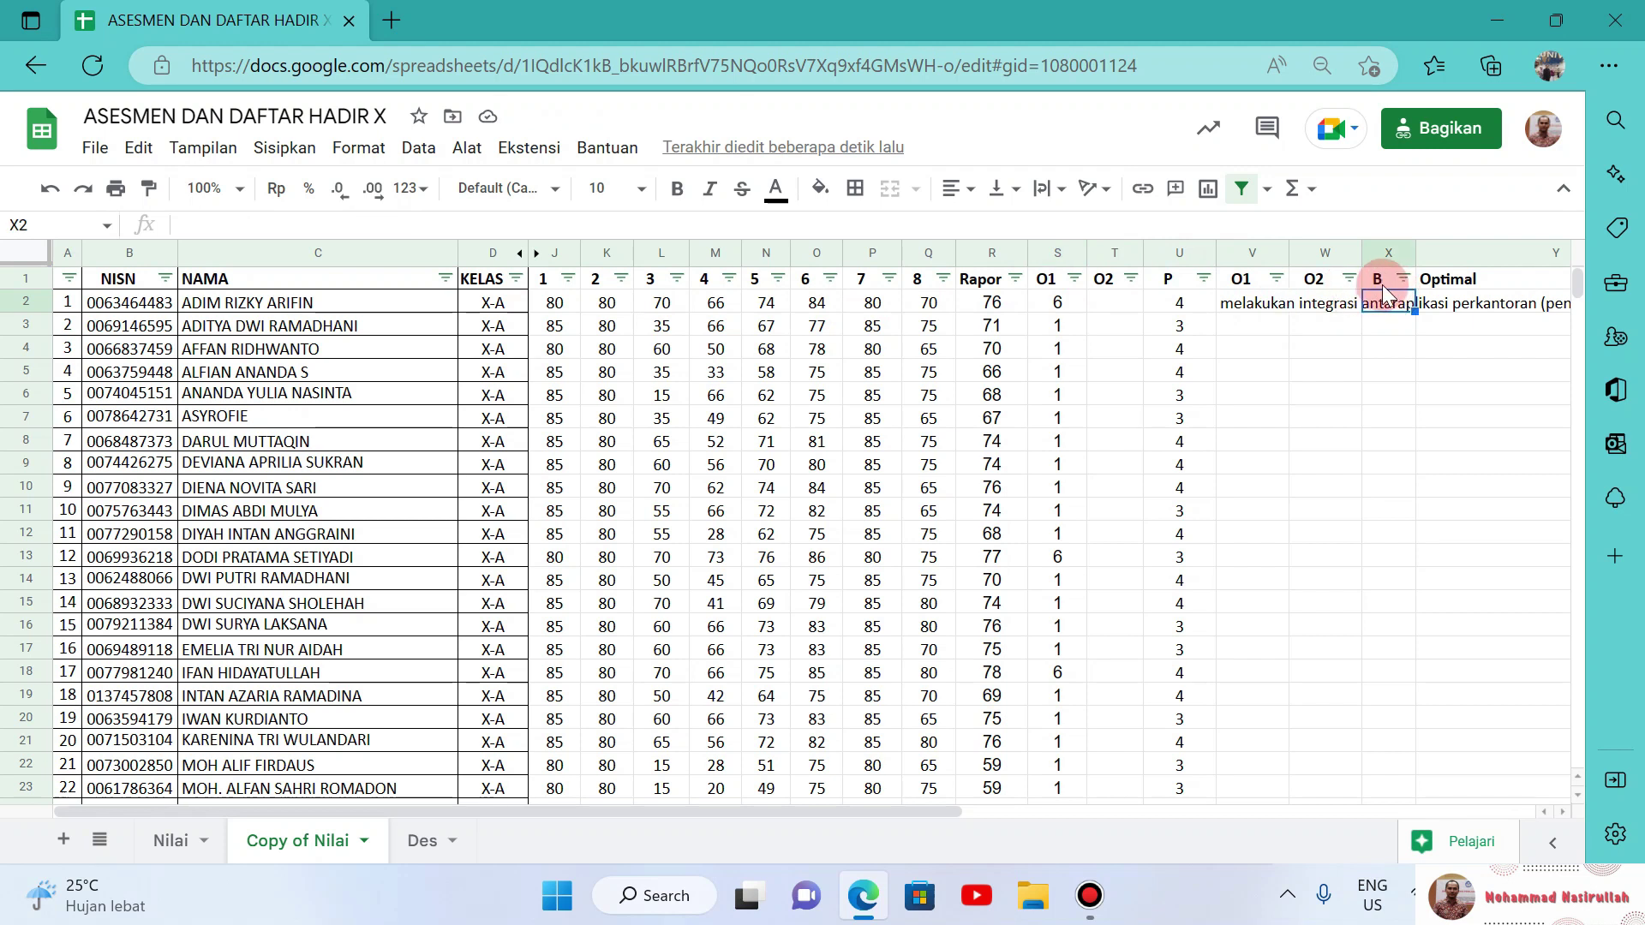
{"action": "left_click", "coordinate": [1388, 283]}
{"action": "type", "text": "P"}
{"action": "key", "text": "Return"}
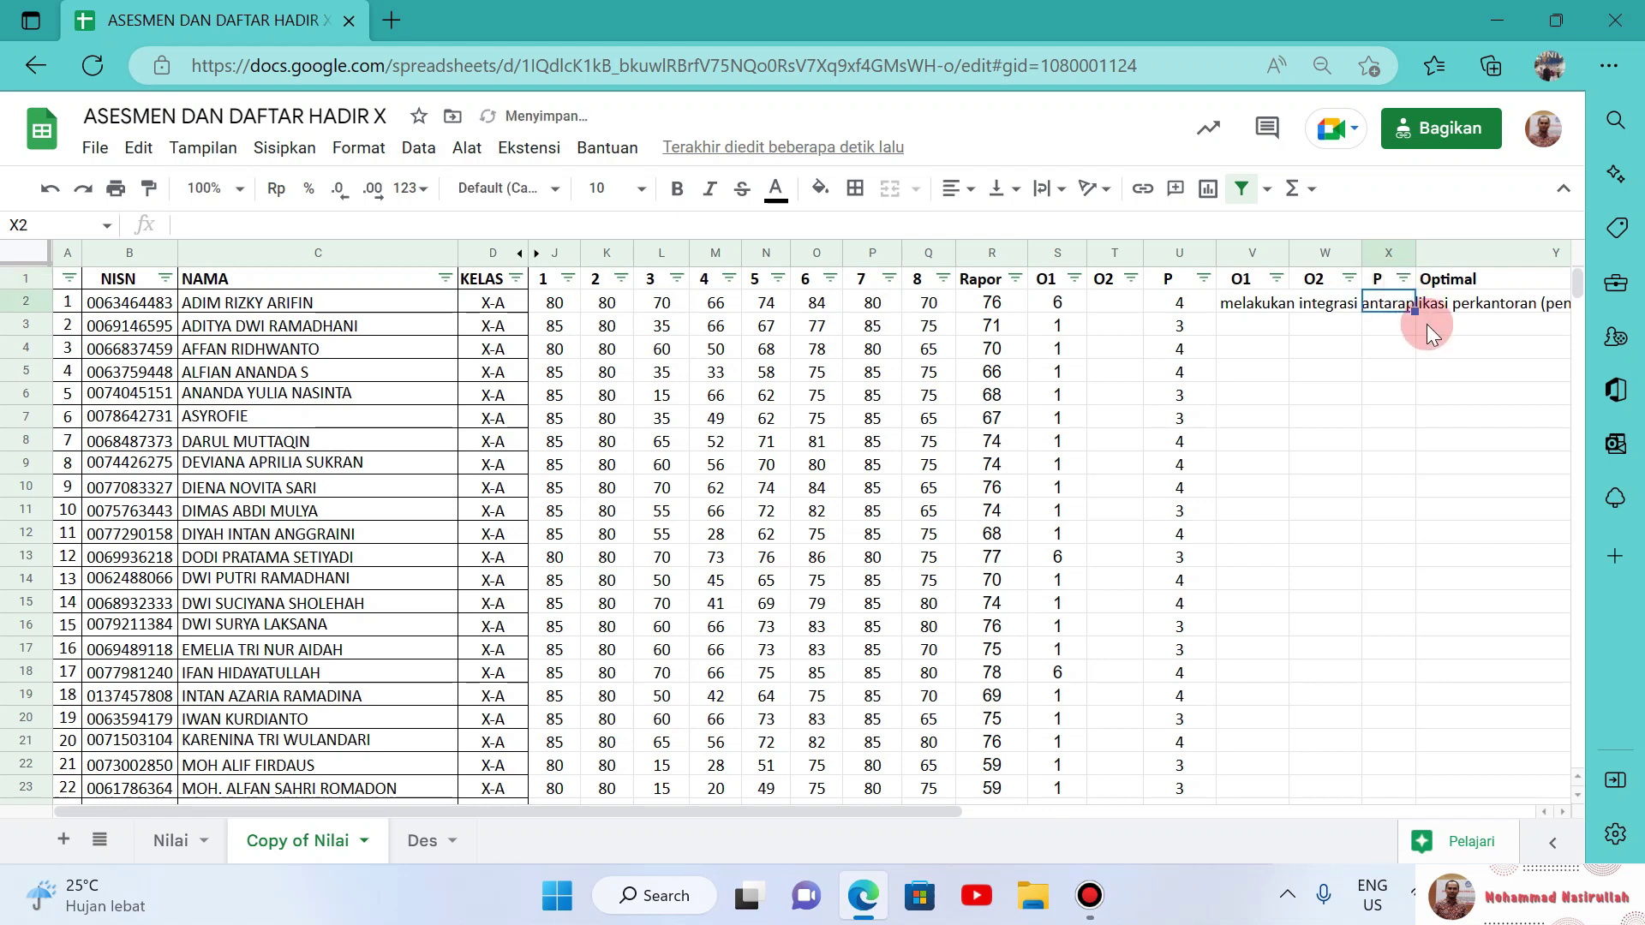
{"action": "type", "text": "="}
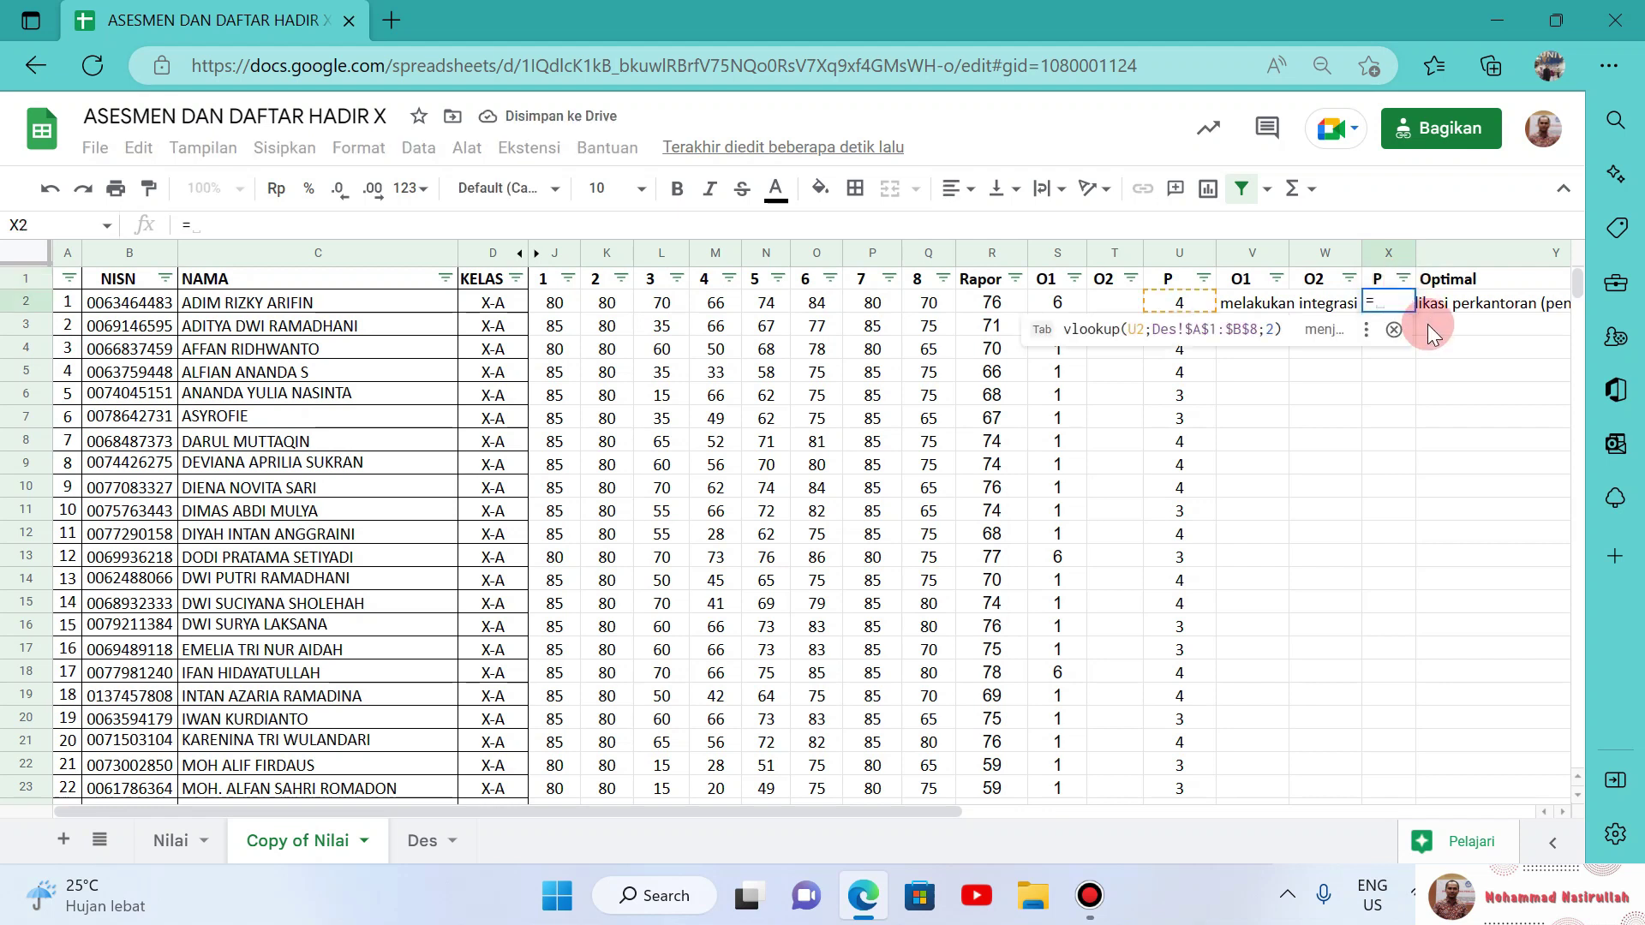
{"action": "type", "text": "vlookup("}
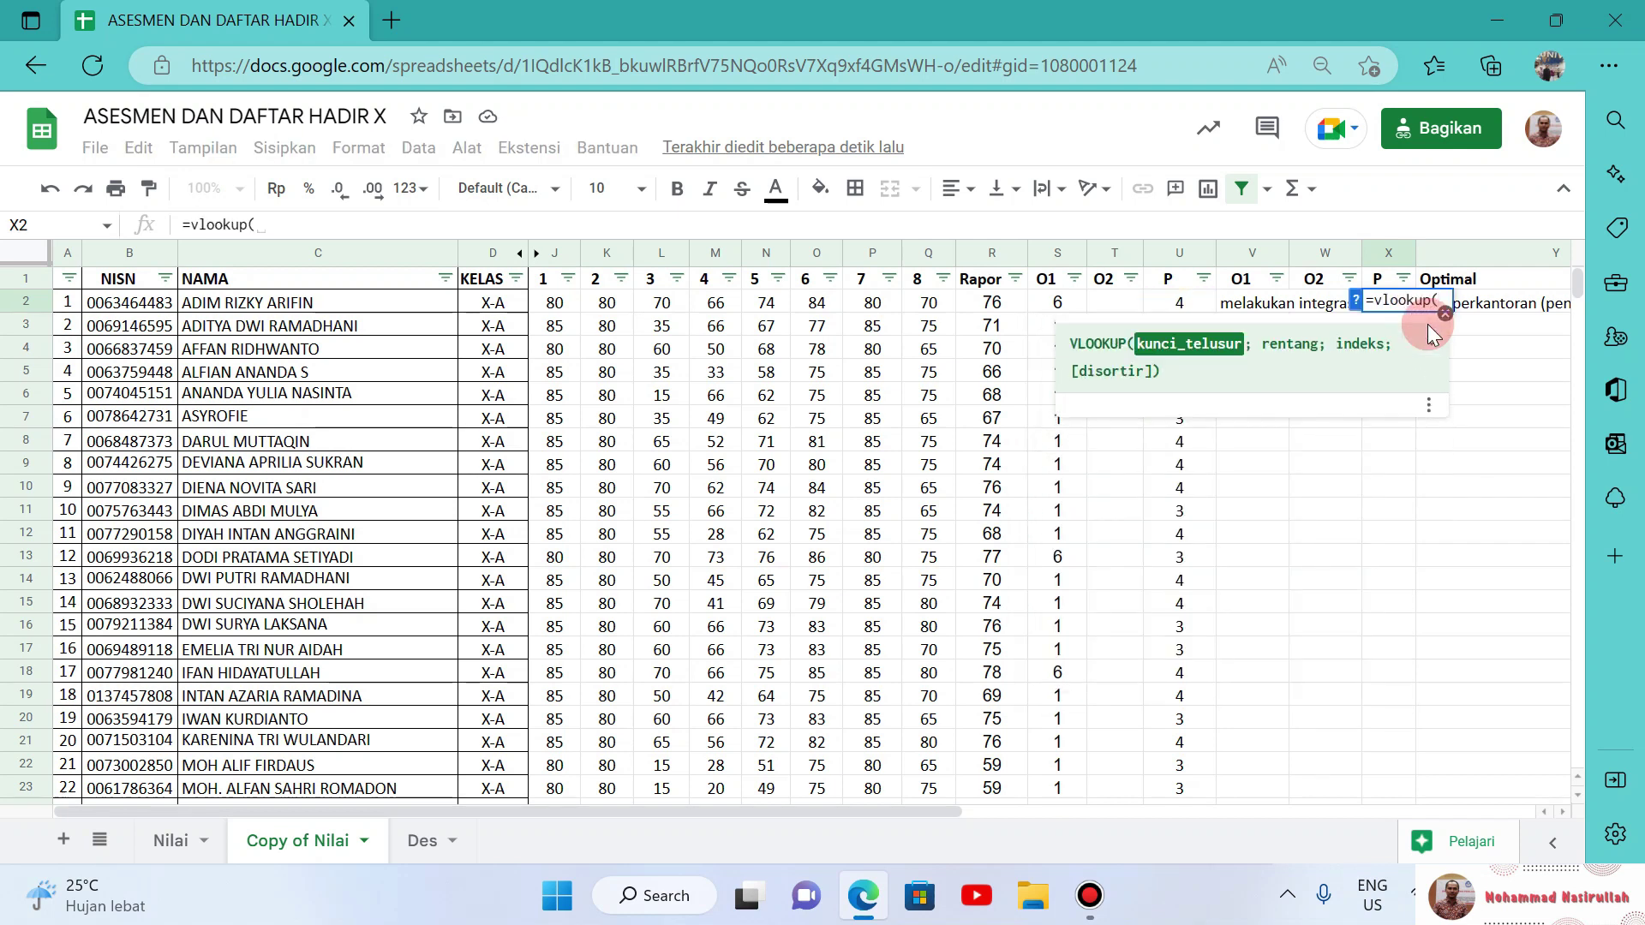
{"action": "key", "text": "Escape"}
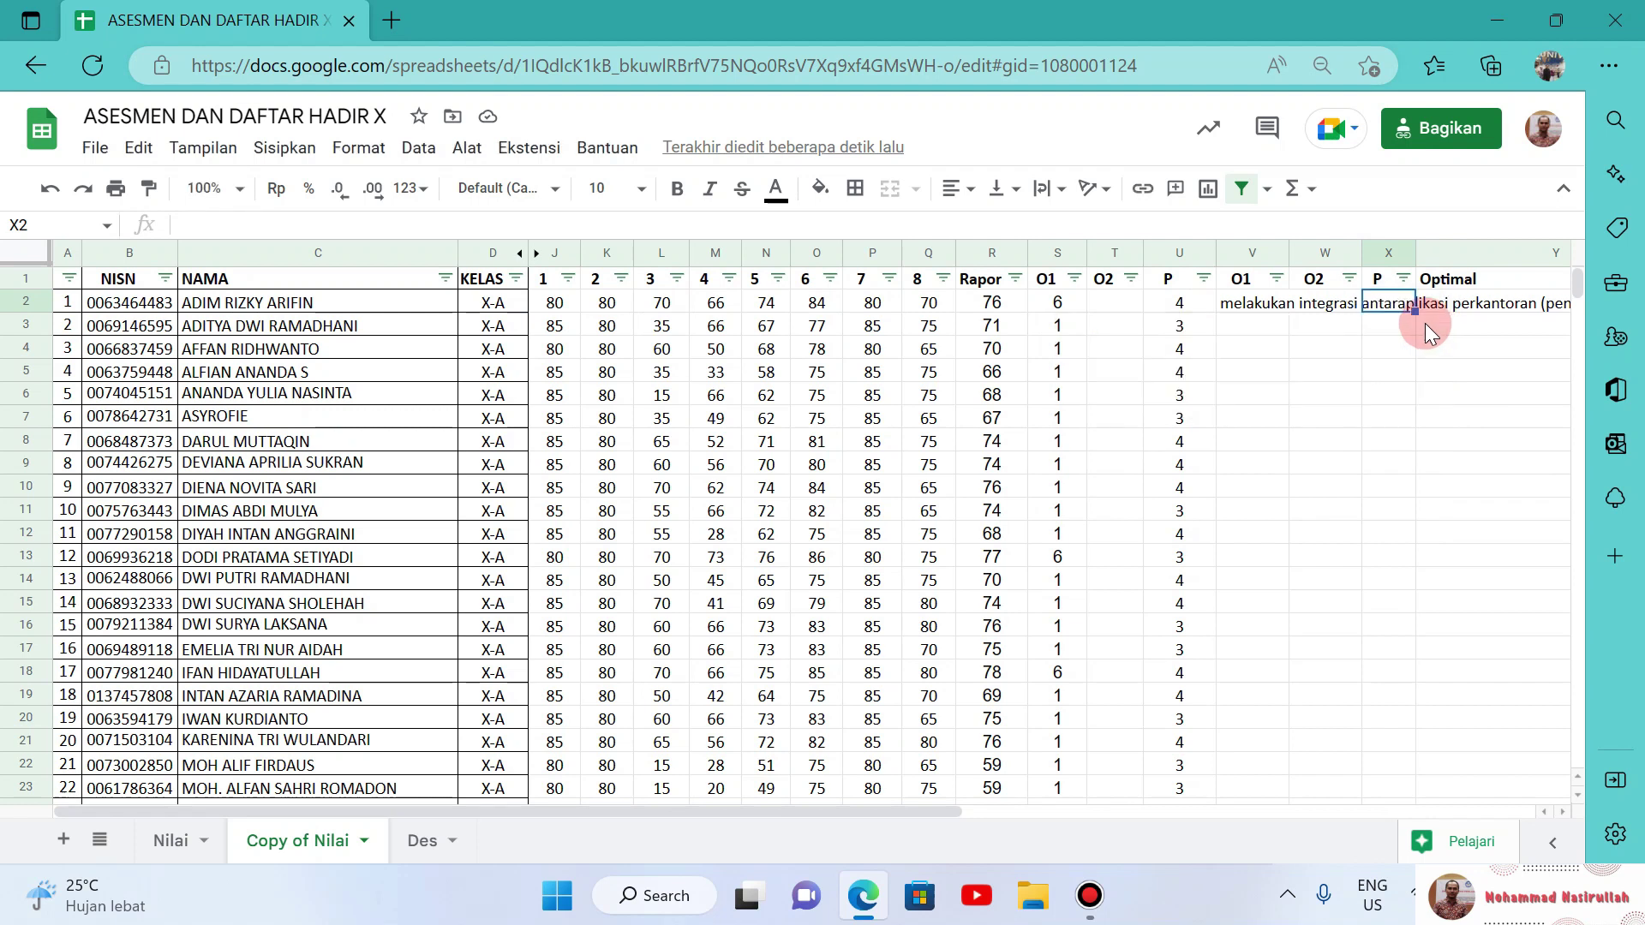
Step: Copy the VLOOKUP formula text from V2 into X2, keeping its references as written
{"action": "left_click", "coordinate": [1264, 305]}
{"action": "left_click_drag", "start_coordinate": [434, 225], "coordinate": [177, 233]}
{"action": "key", "text": "ctrl+c"}
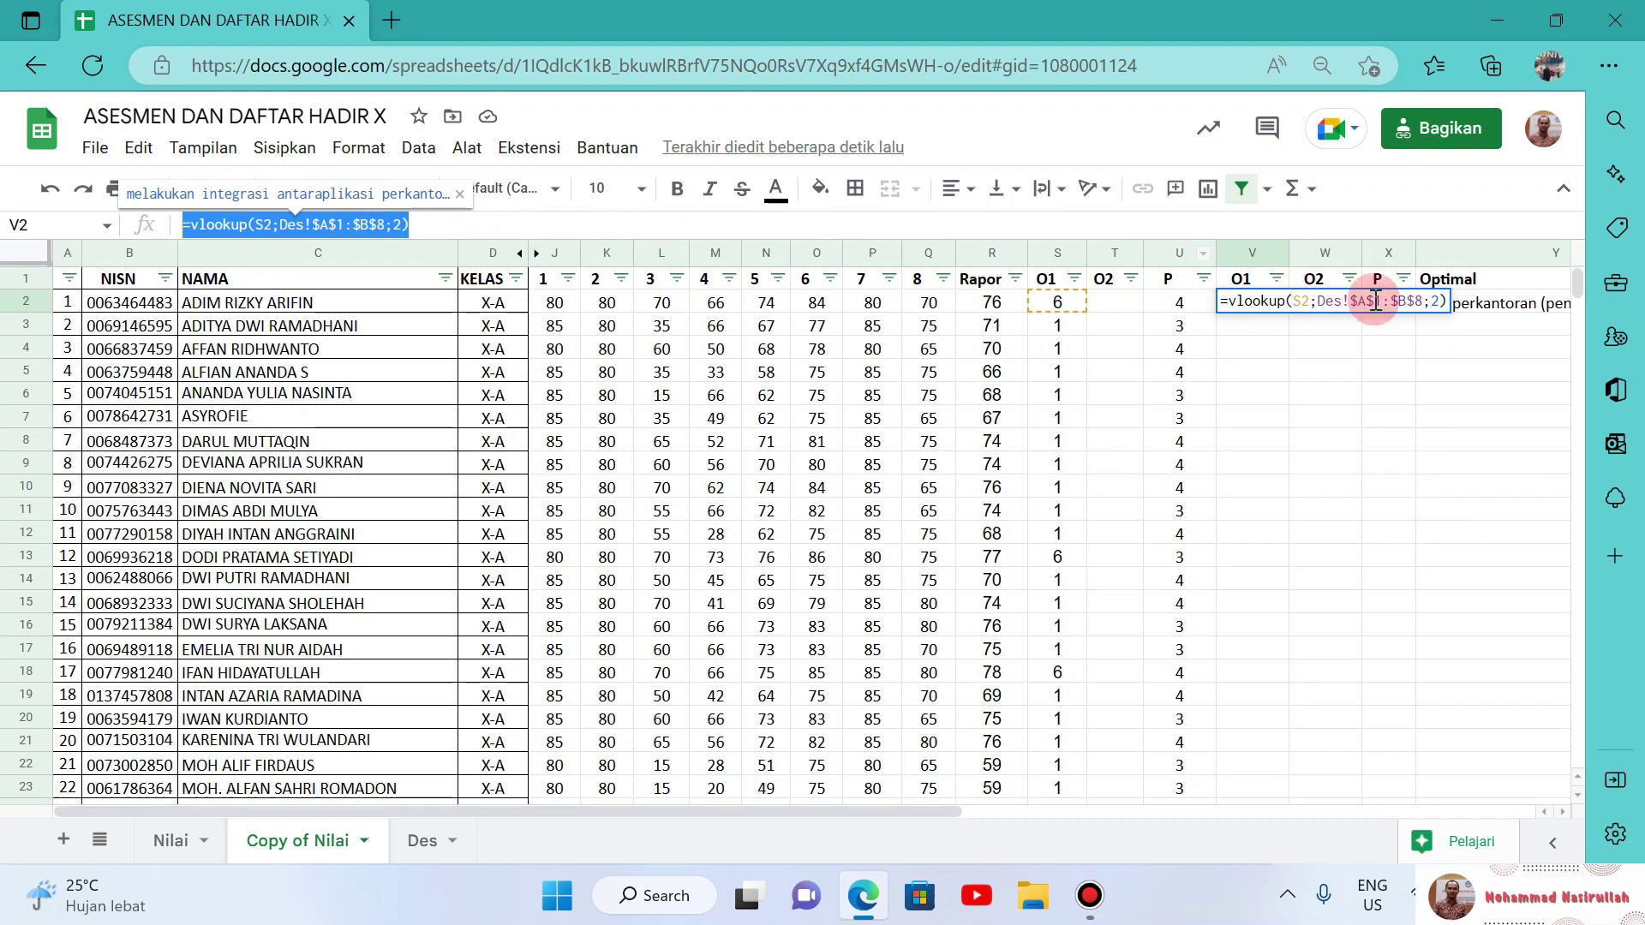
{"action": "left_click", "coordinate": [1407, 333]}
{"action": "left_click", "coordinate": [1396, 306]}
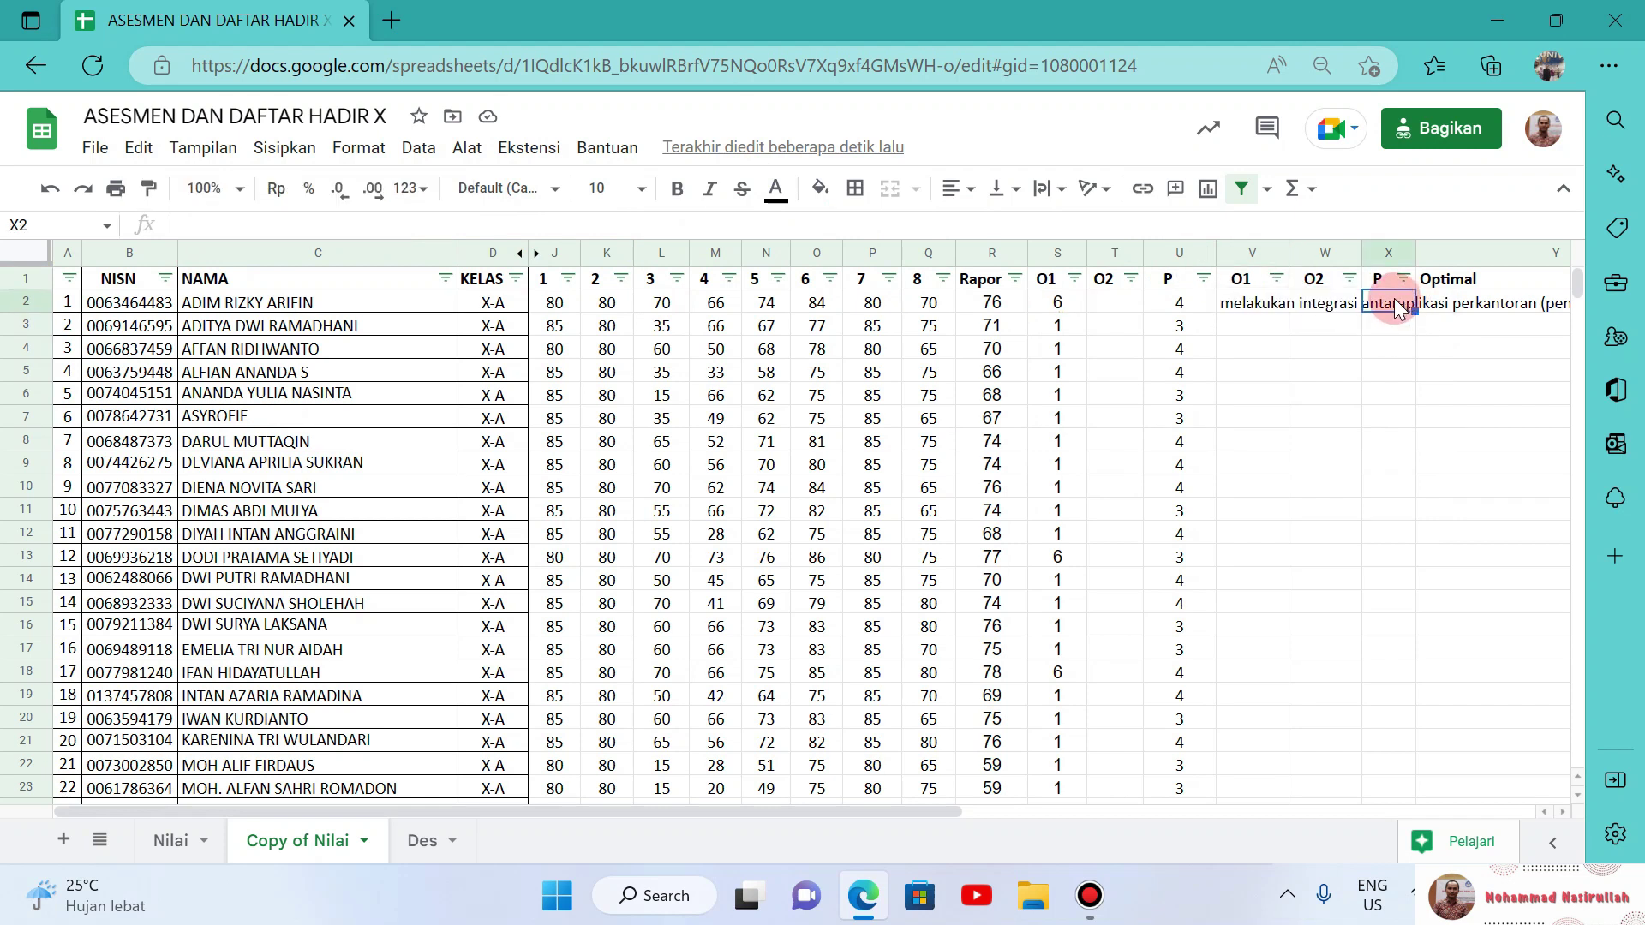
{"action": "left_click", "coordinate": [456, 216]}
{"action": "key", "text": "ctrl+v"}
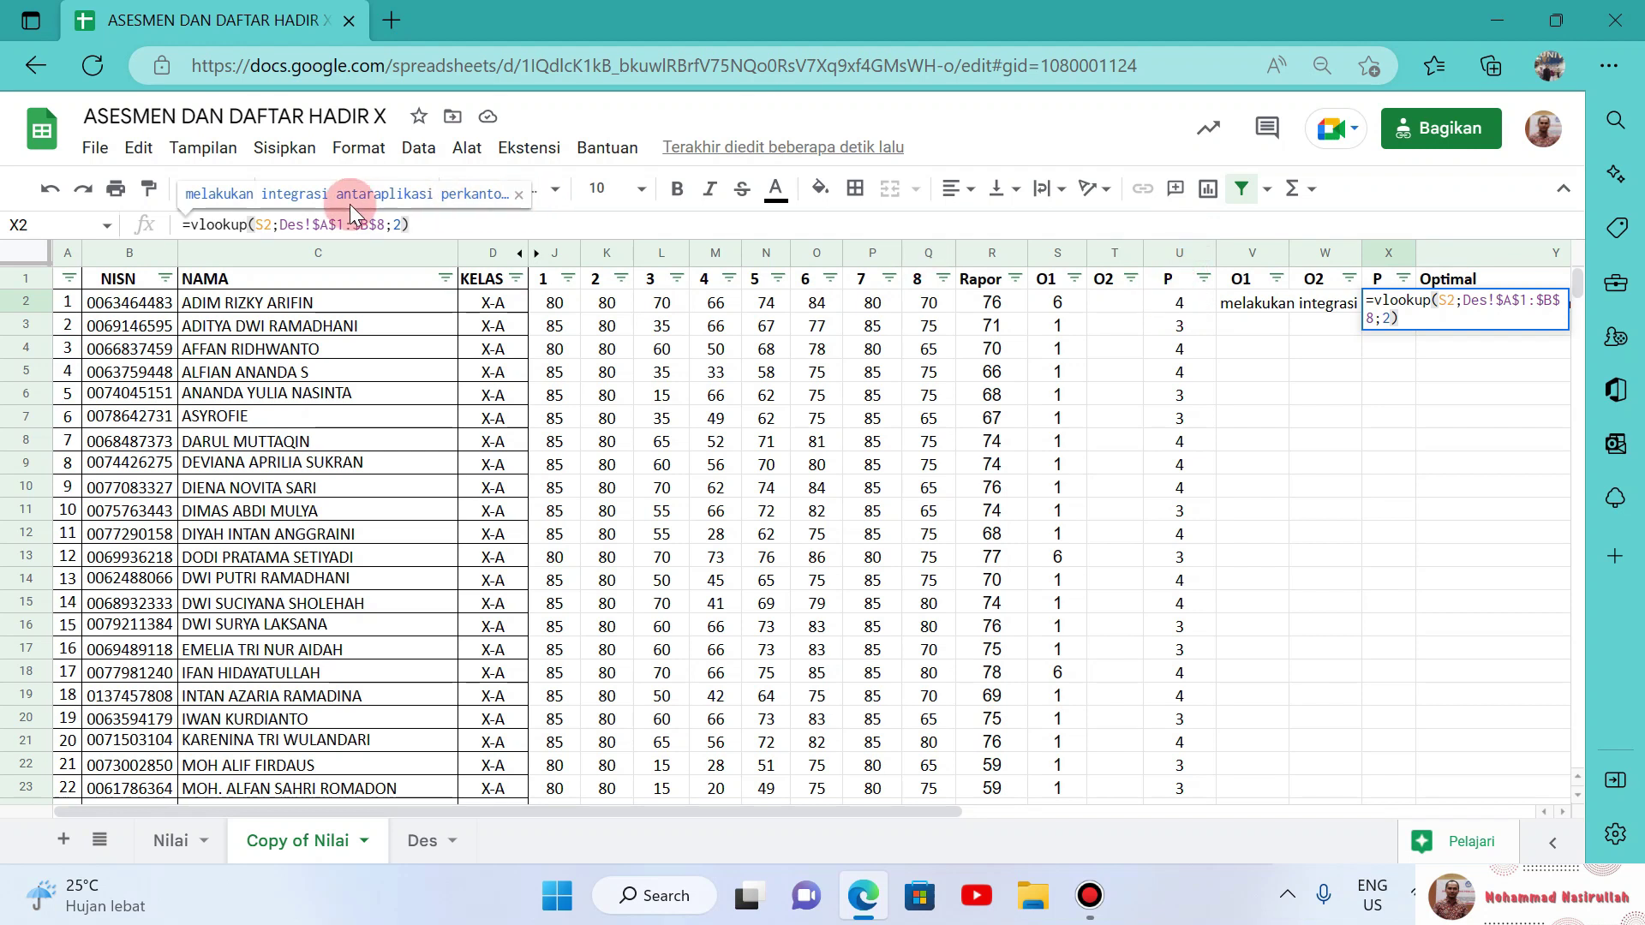
Step: Change the lookup key in the X2 VLOOKUP formula to U2 and fill the formula down column X
{"action": "left_click", "coordinate": [262, 225]}
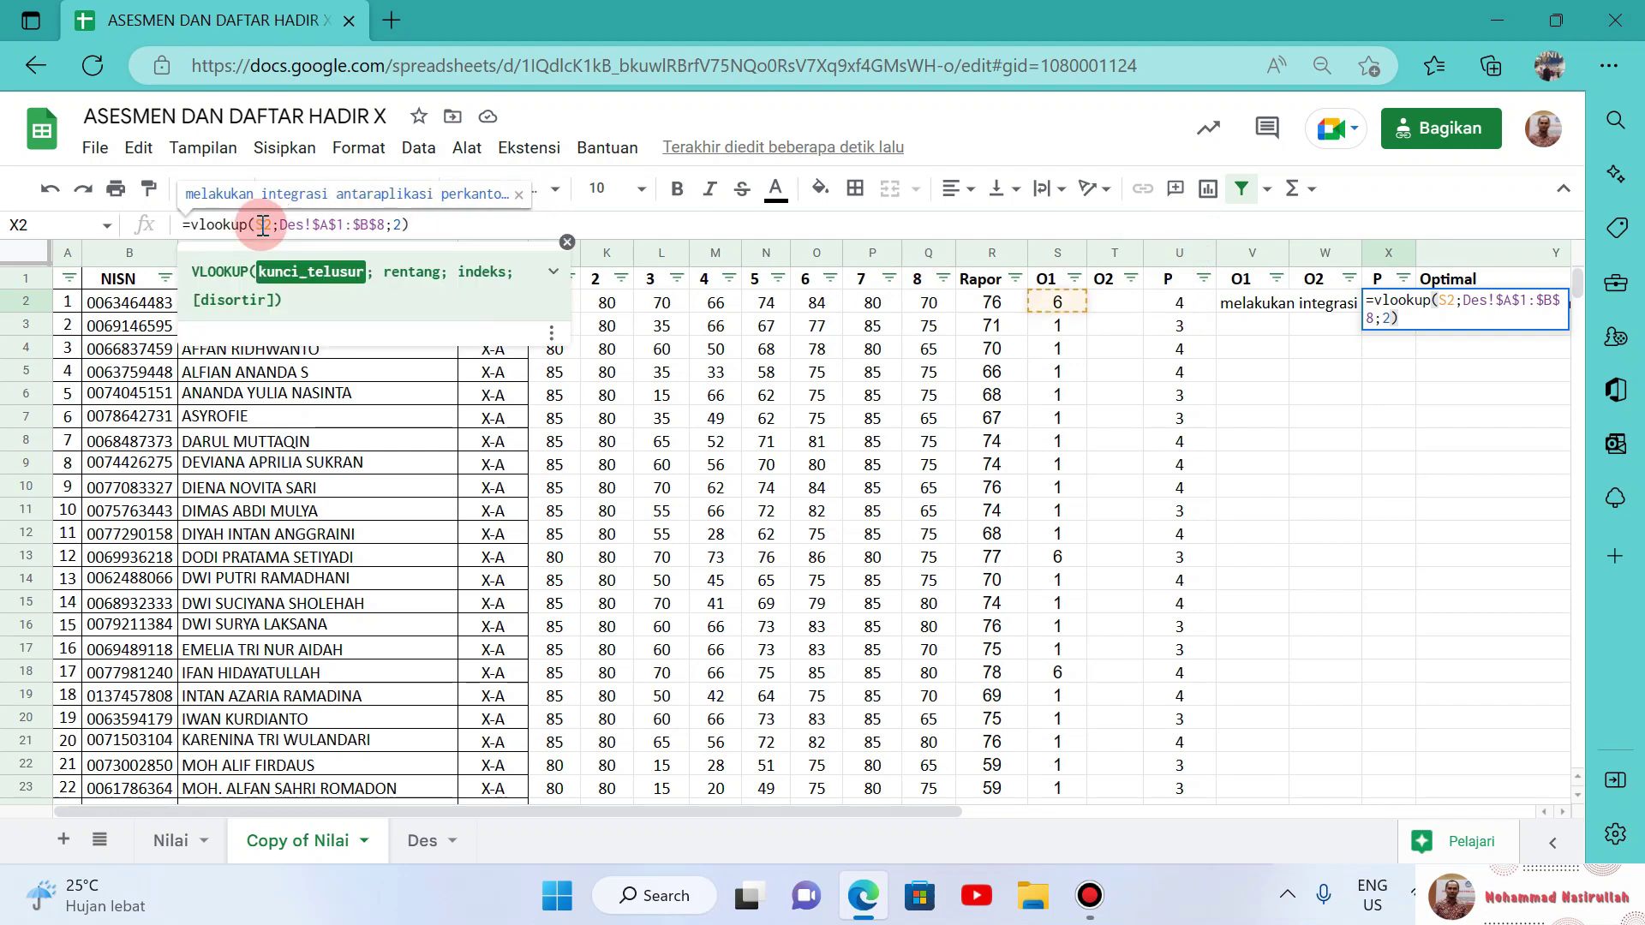
{"action": "key", "text": "BackSpace"}
{"action": "type", "text": "U"}
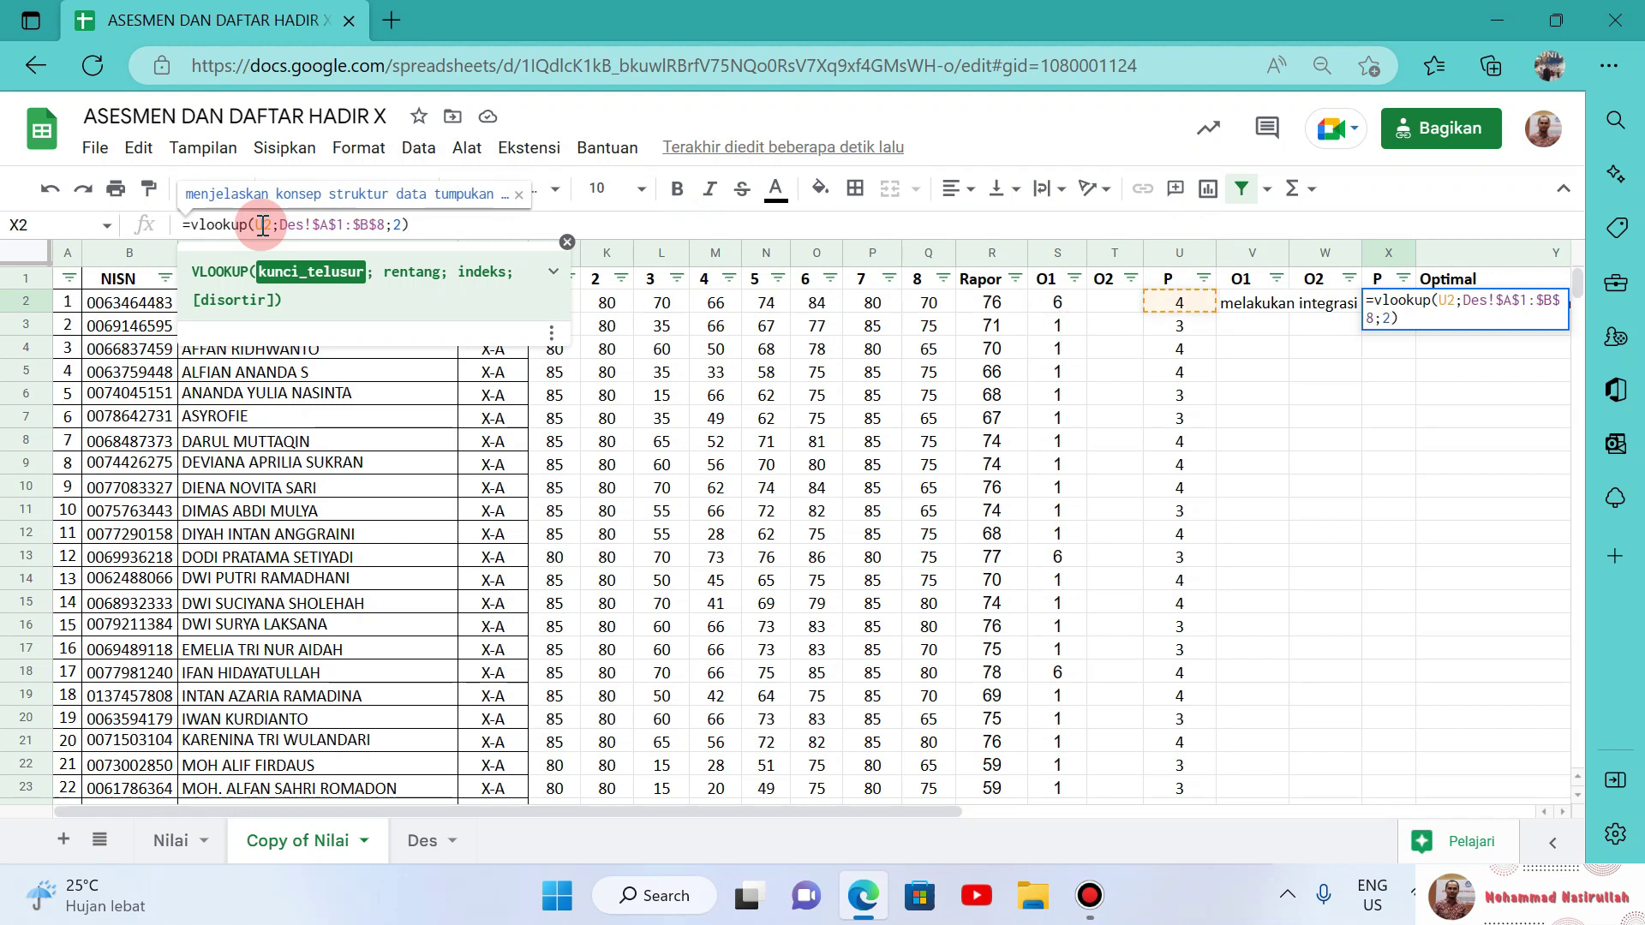
{"action": "key", "text": "Return"}
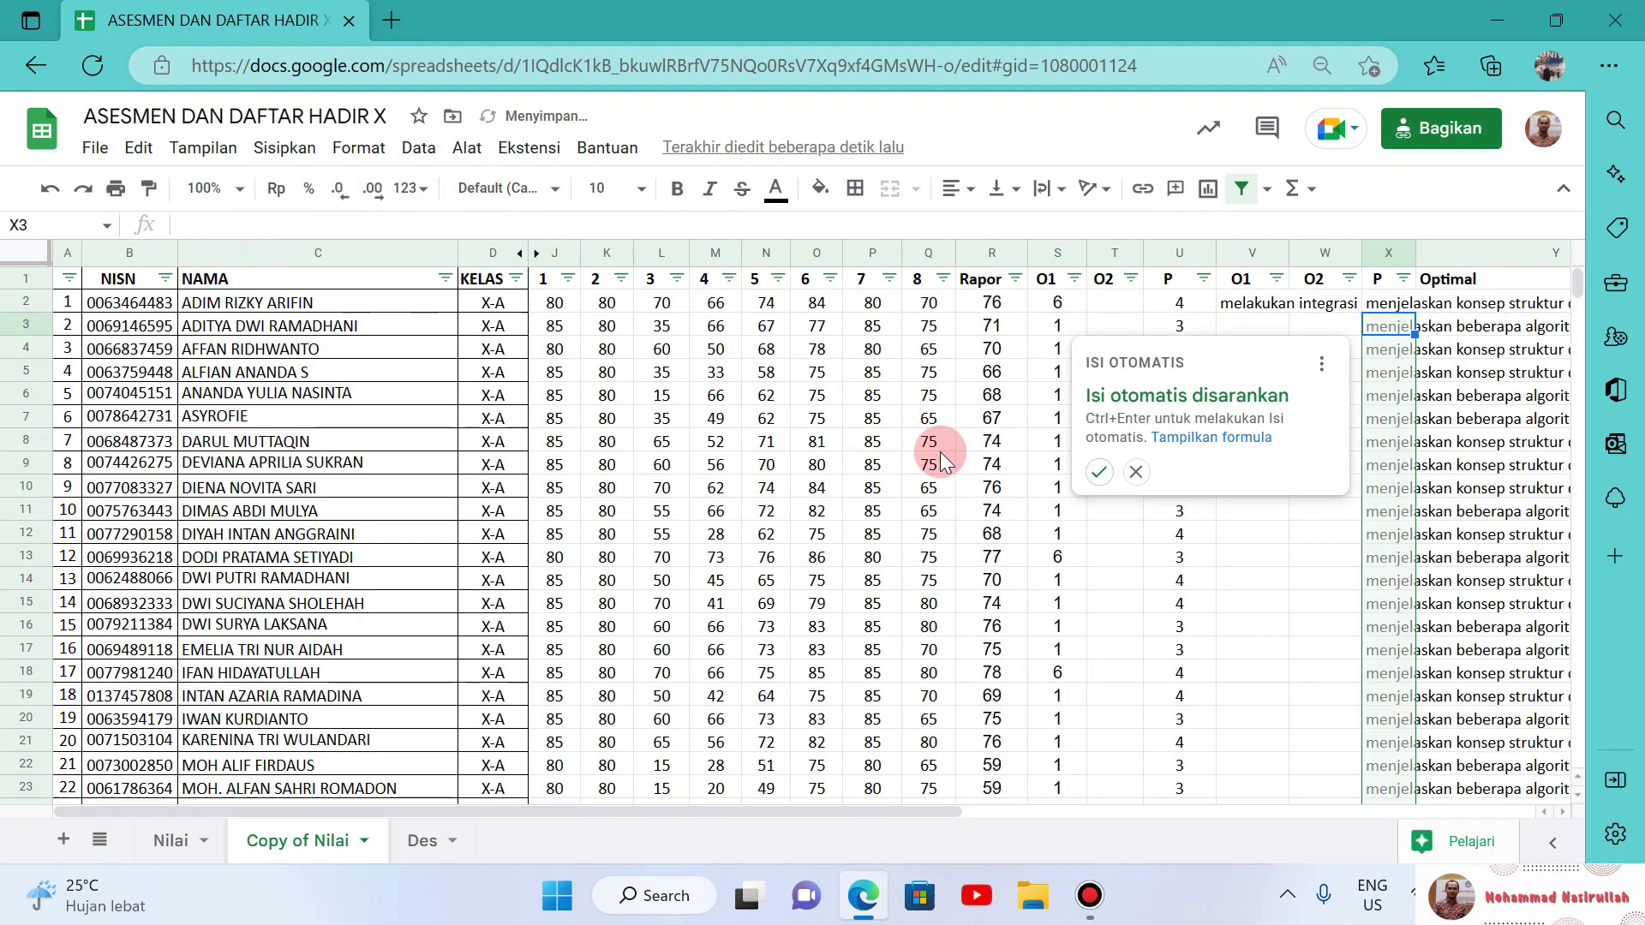
{"action": "left_click", "coordinate": [1099, 473]}
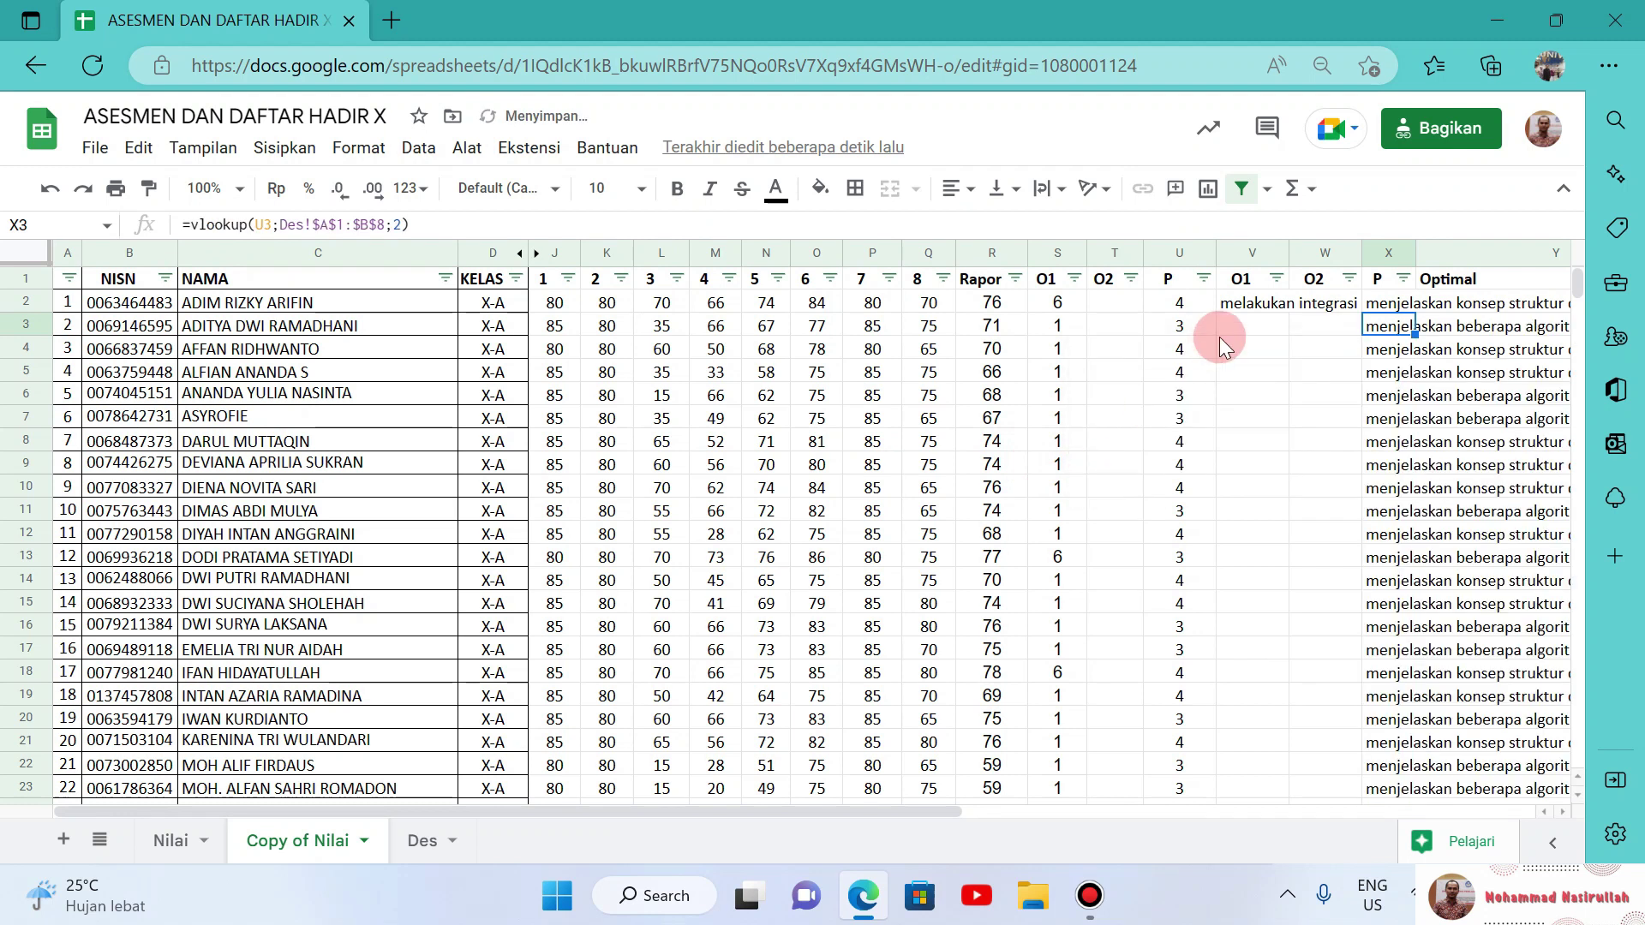
Step: Check the looked-up descriptions in column X against the lowest-objective numbers in column U
{"action": "left_click", "coordinate": [1422, 303]}
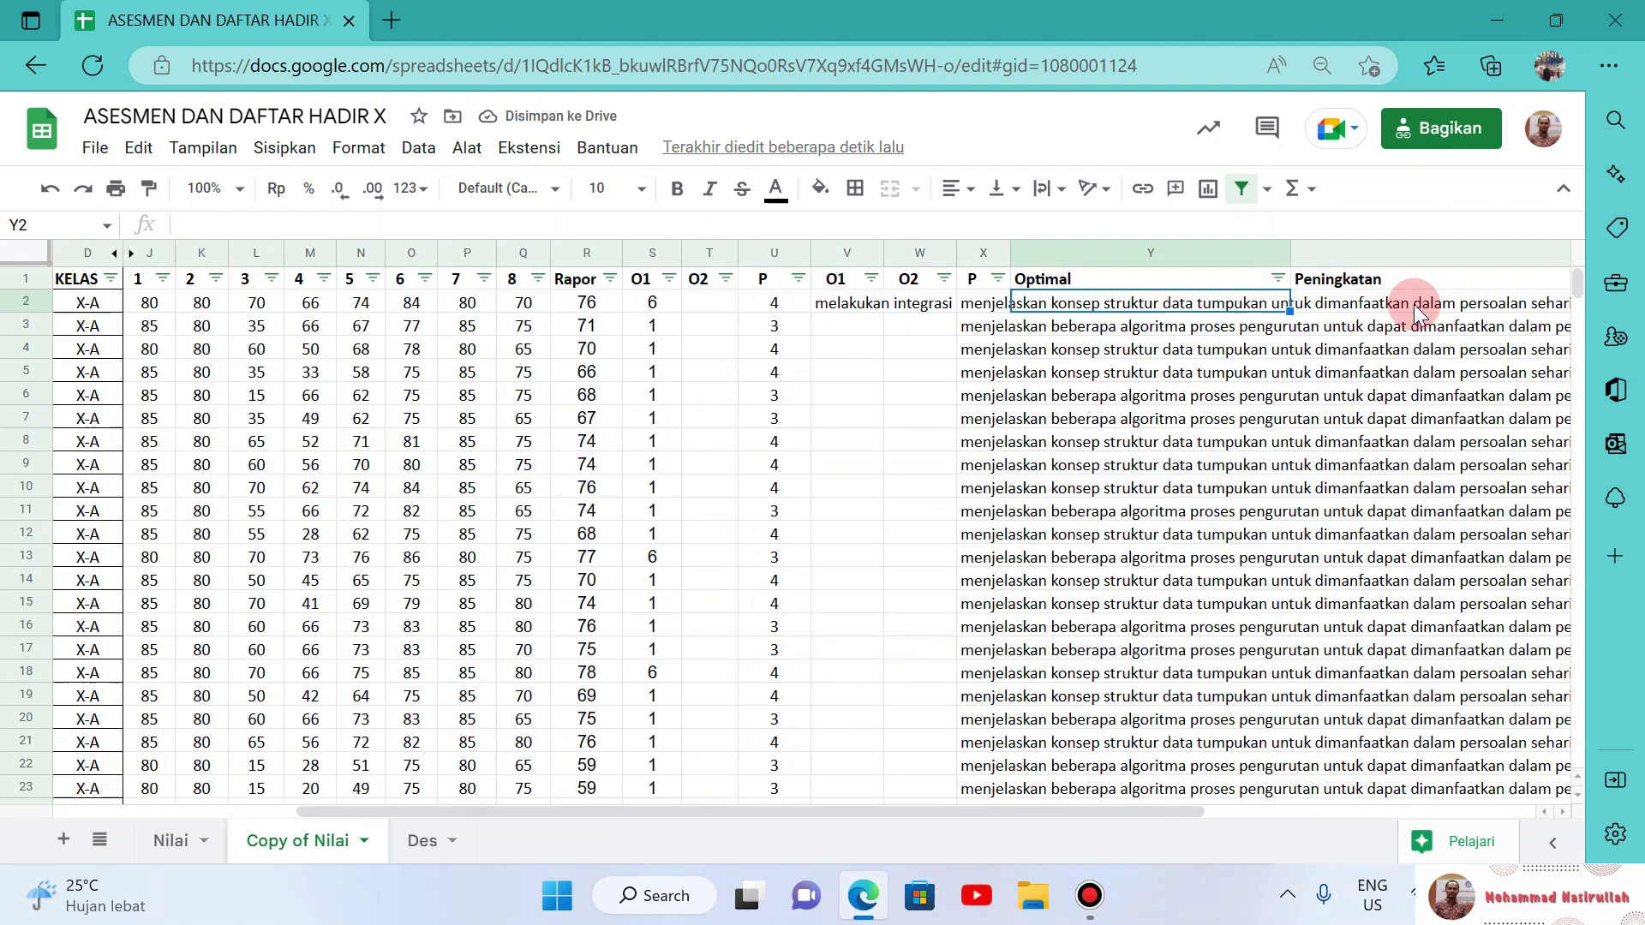
{"action": "key", "text": "Left"}
{"action": "key", "text": "Left"}
{"action": "key", "text": "Left"}
{"action": "key", "text": "Left"}
{"action": "key", "text": "Left"}
{"action": "key", "text": "Left"}
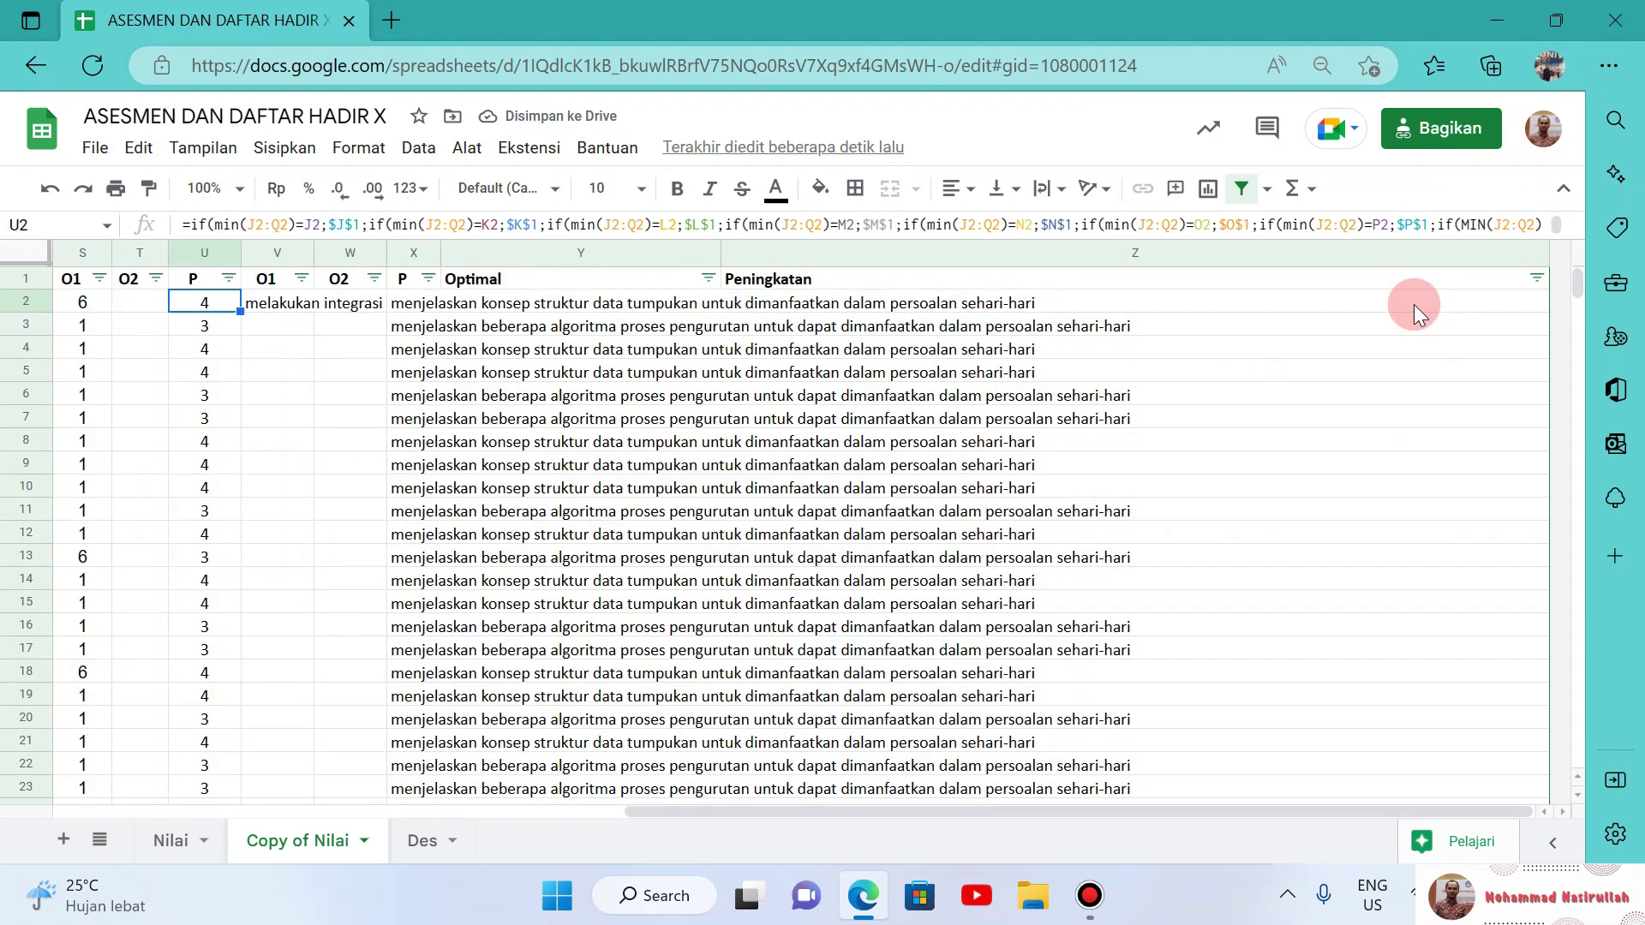
{"action": "key", "text": "Right"}
{"action": "key", "text": "Right"}
{"action": "key", "text": "Down"}
{"action": "key", "text": "Right"}
{"action": "key", "text": "Left"}
{"action": "key", "text": "Right"}
{"action": "key", "text": "Right"}
{"action": "key", "text": "Right"}
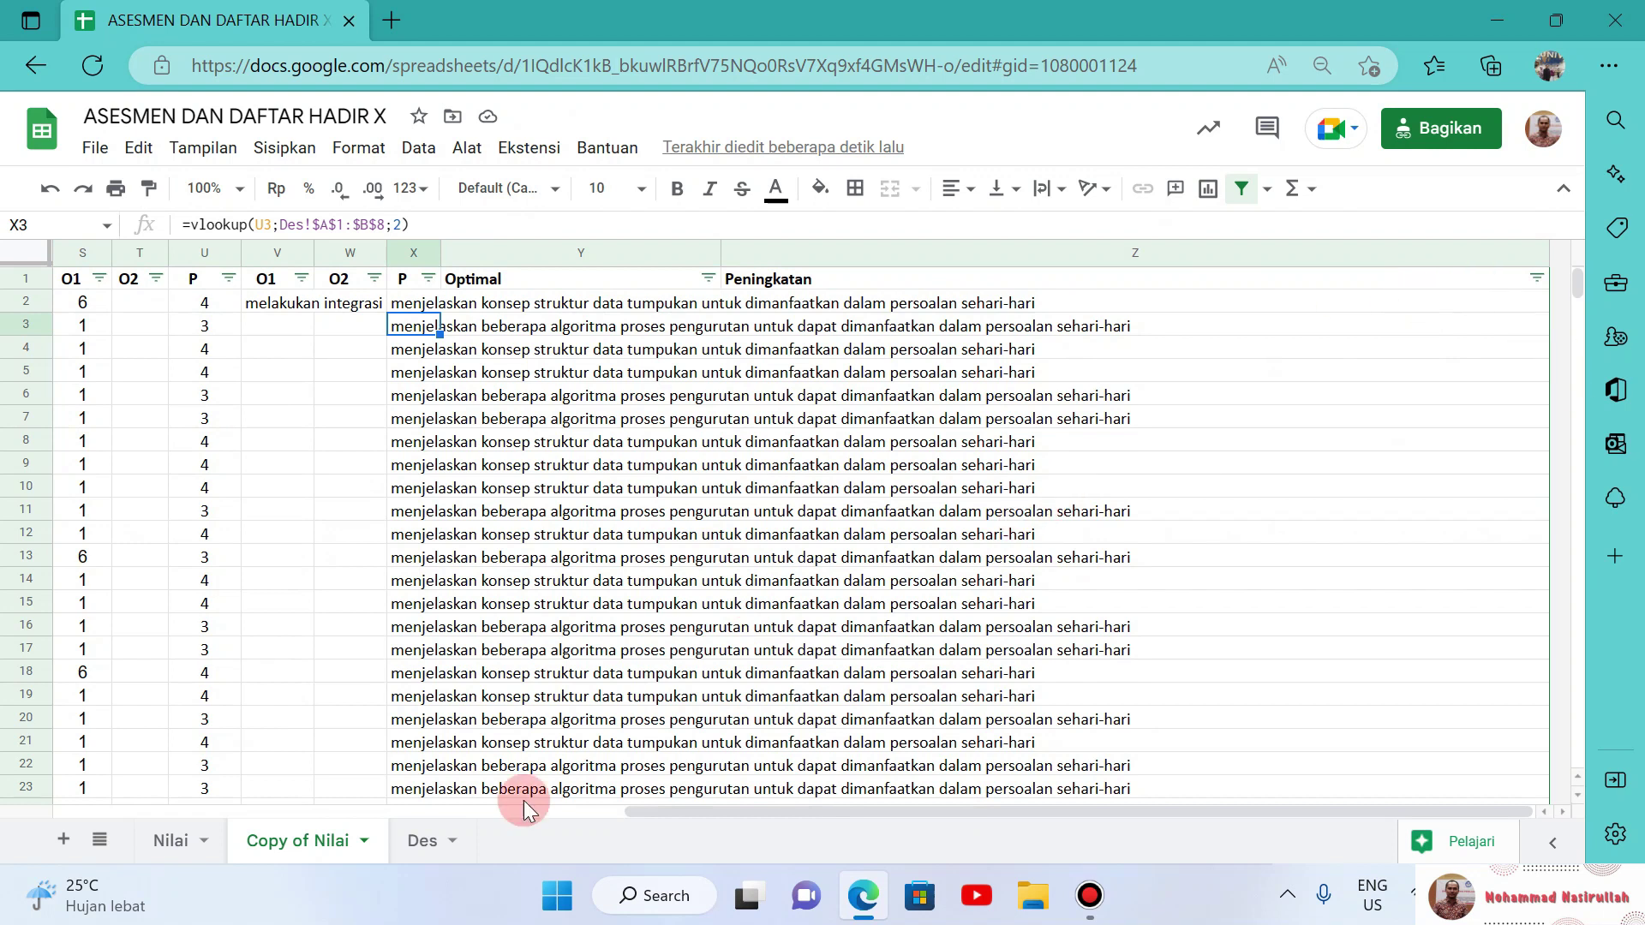
Step: Compare the row 3 description with the text of objective 3 on the Des sheet, and return to Copy of Nilai
{"action": "left_click", "coordinate": [421, 844]}
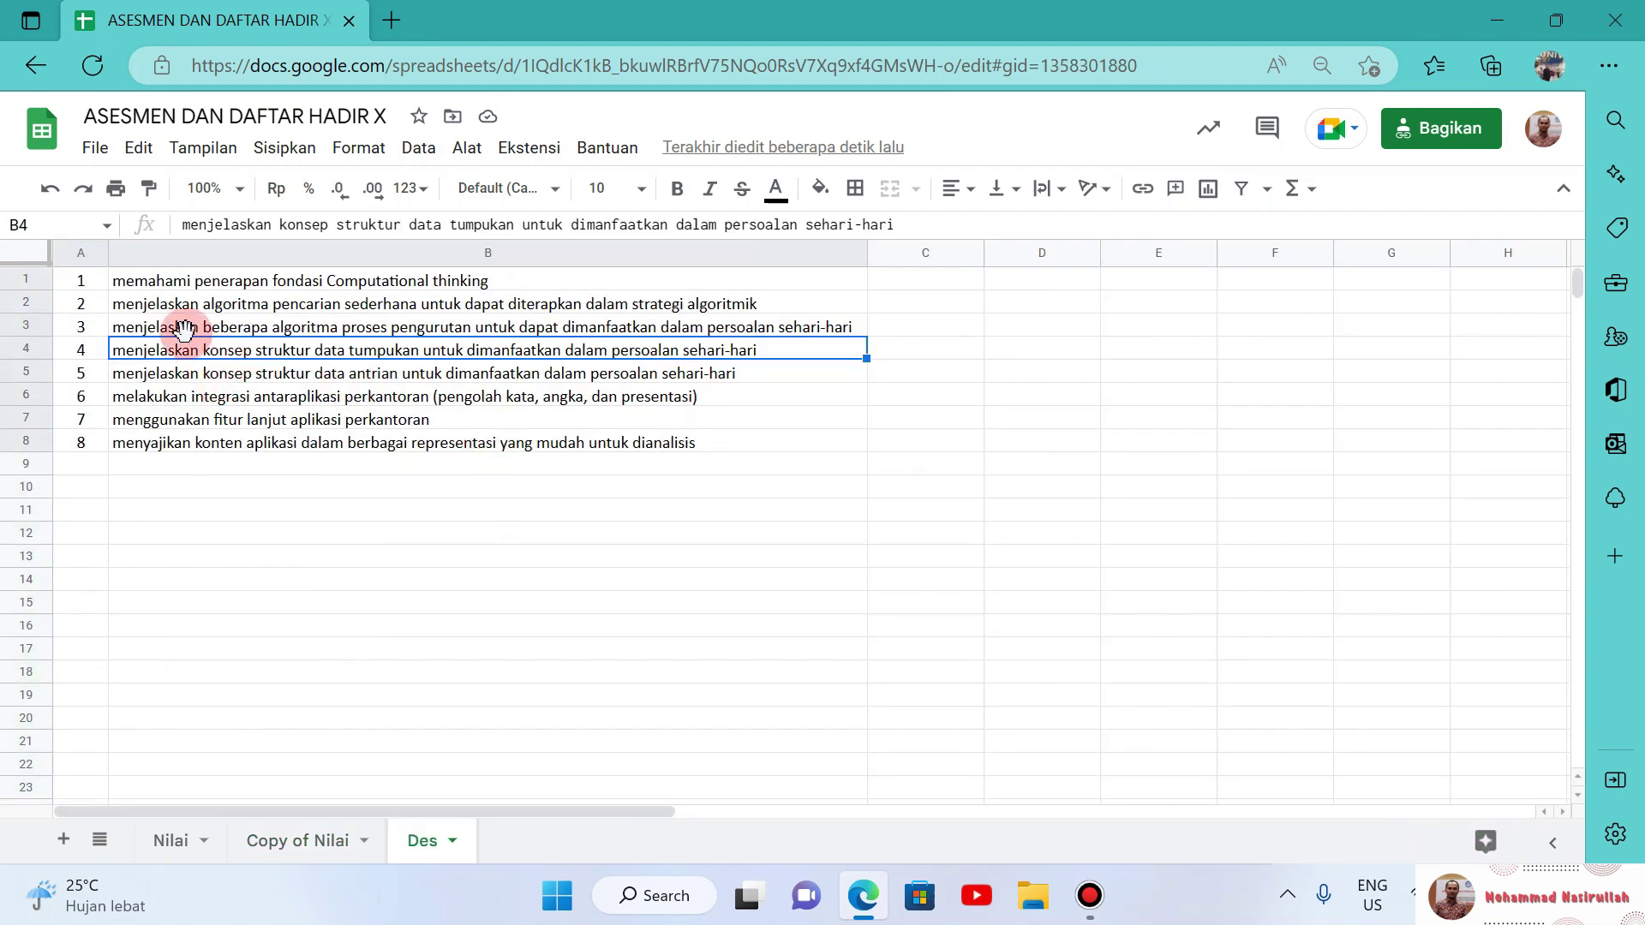
{"action": "left_click", "coordinate": [188, 331]}
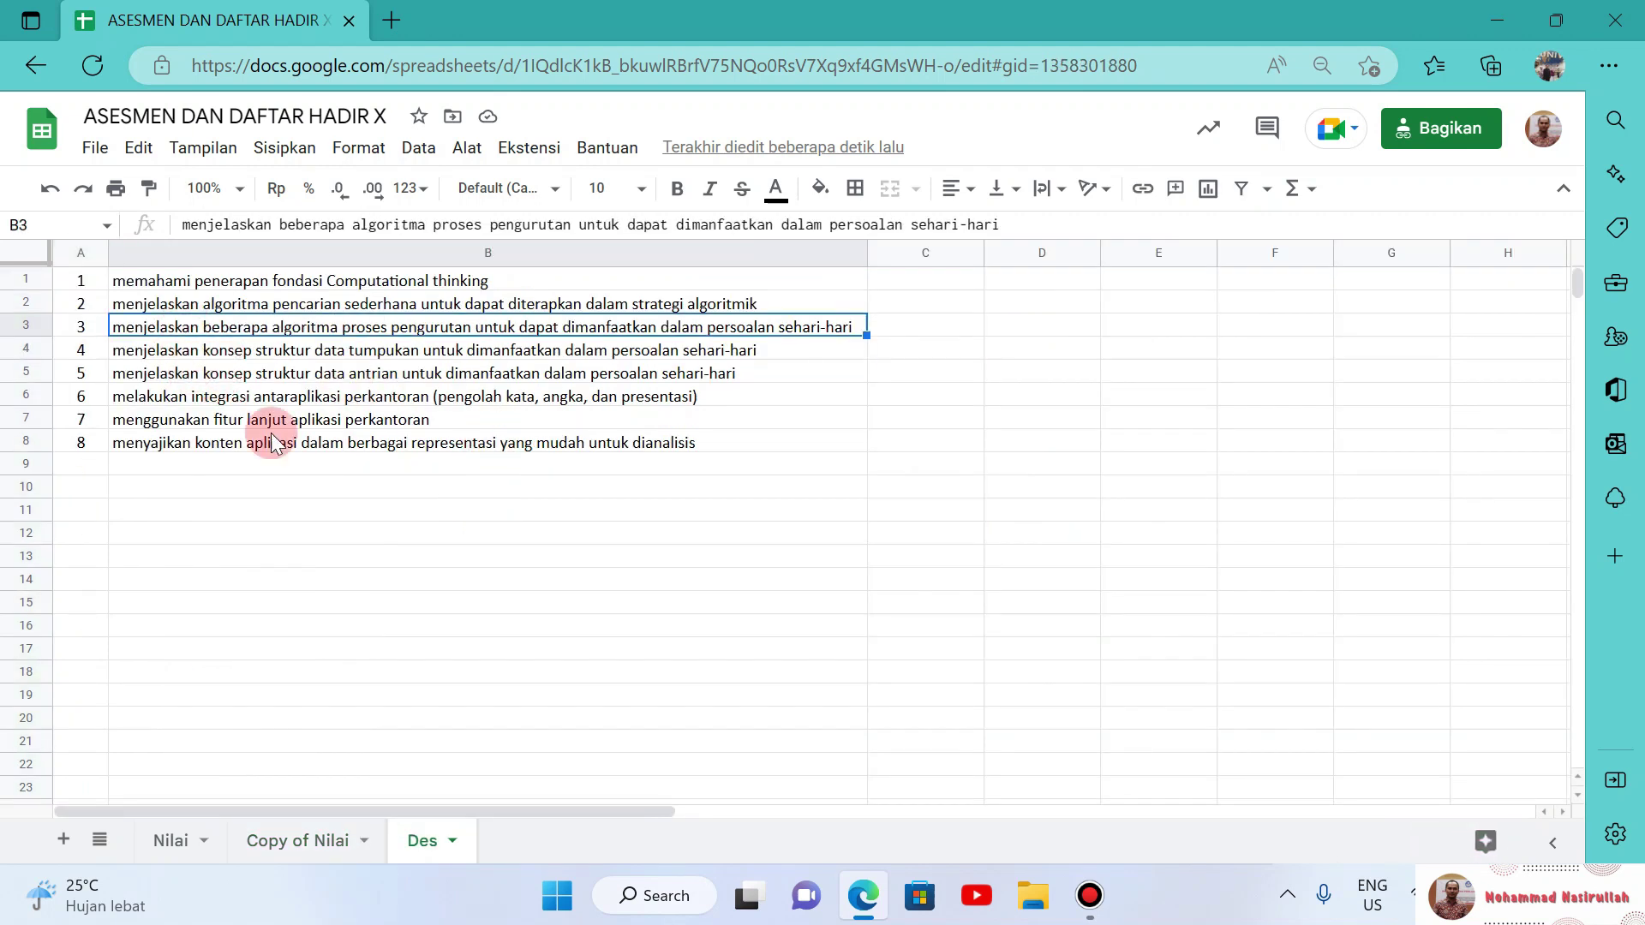
{"action": "left_click", "coordinate": [334, 861]}
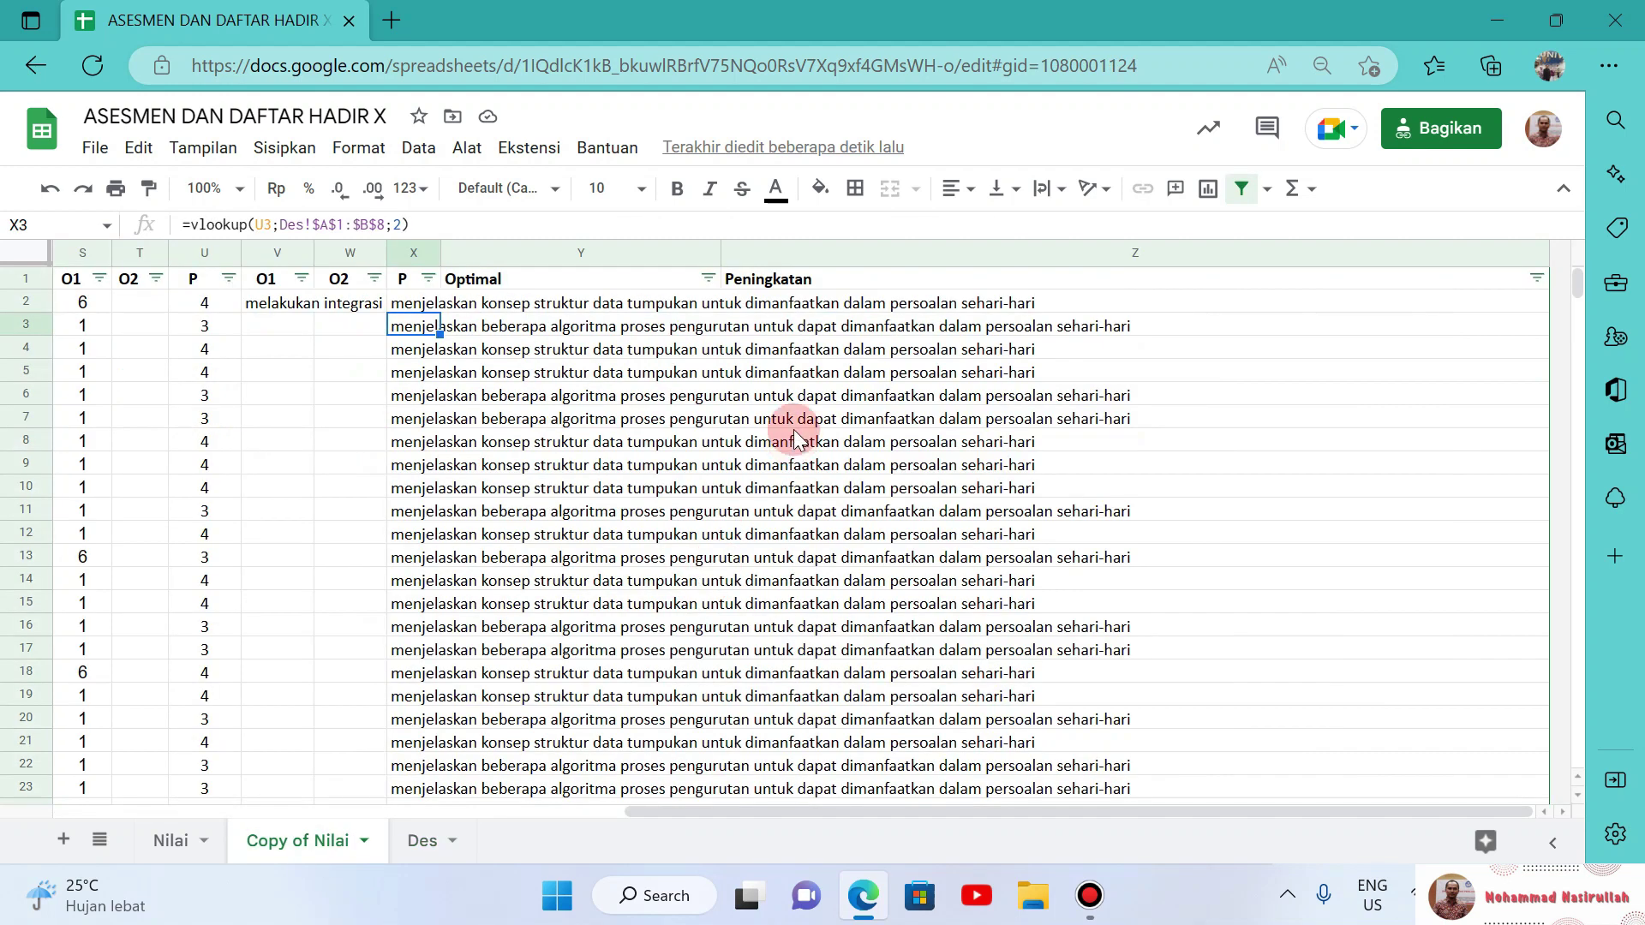
Step: Fill the VLOOKUP formula from V2 down column V for all students
{"action": "left_click_drag", "start_coordinate": [883, 316], "coordinate": [897, 501]}
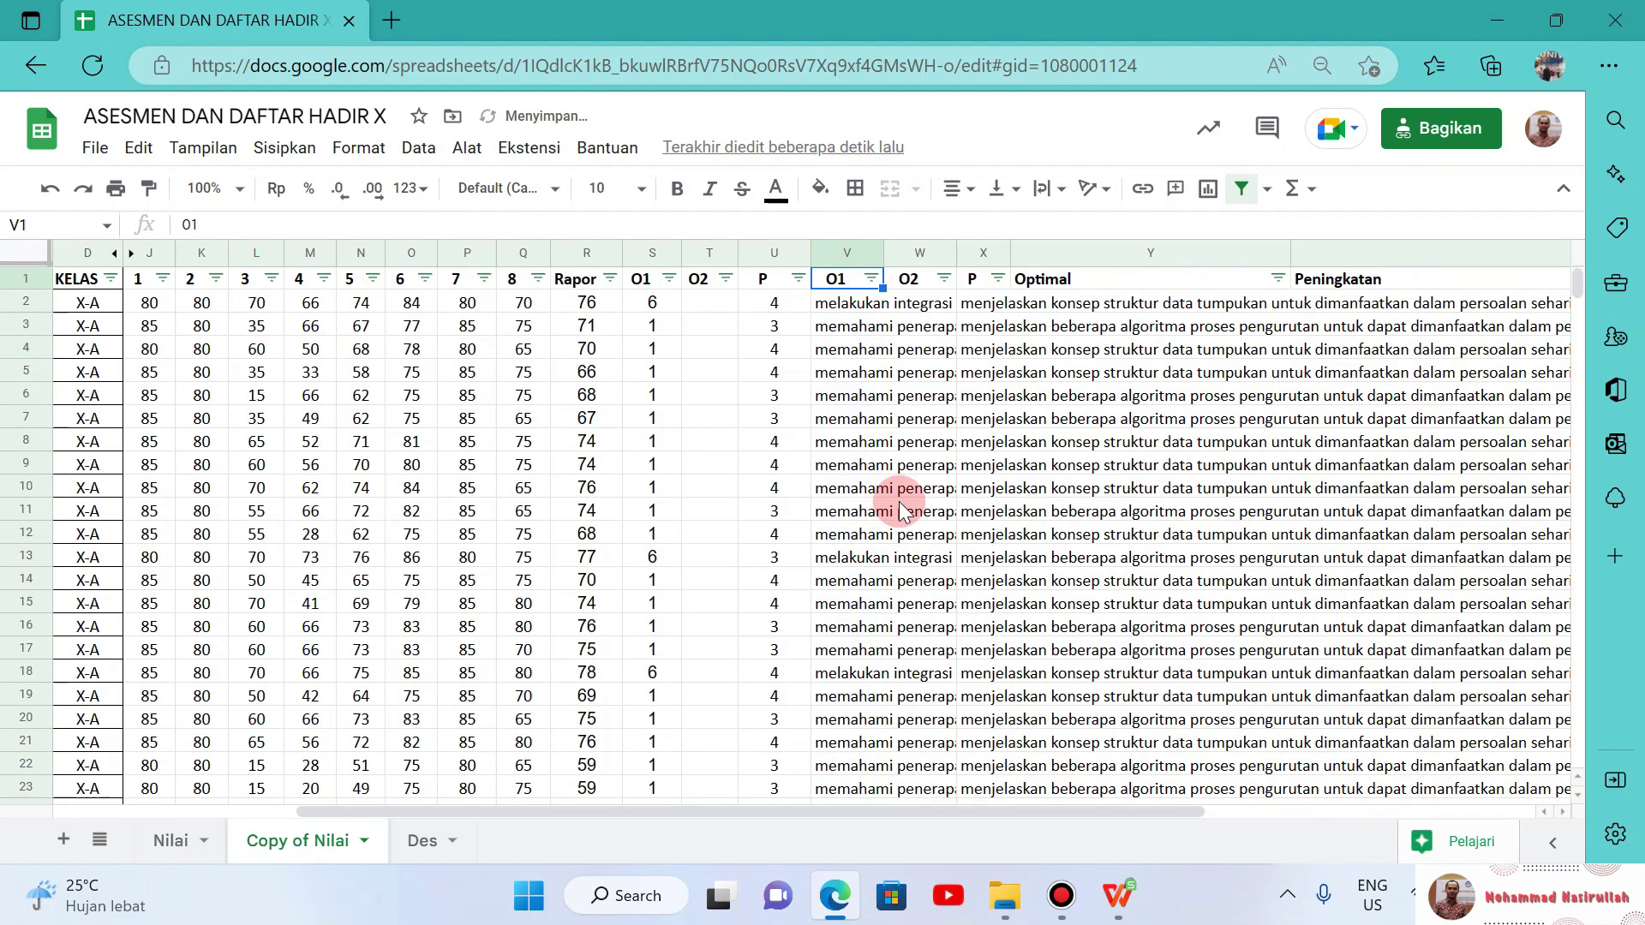
{"action": "key", "text": "Down"}
{"action": "key", "text": "Right"}
{"action": "key", "text": "Right"}
{"action": "key", "text": "Up"}
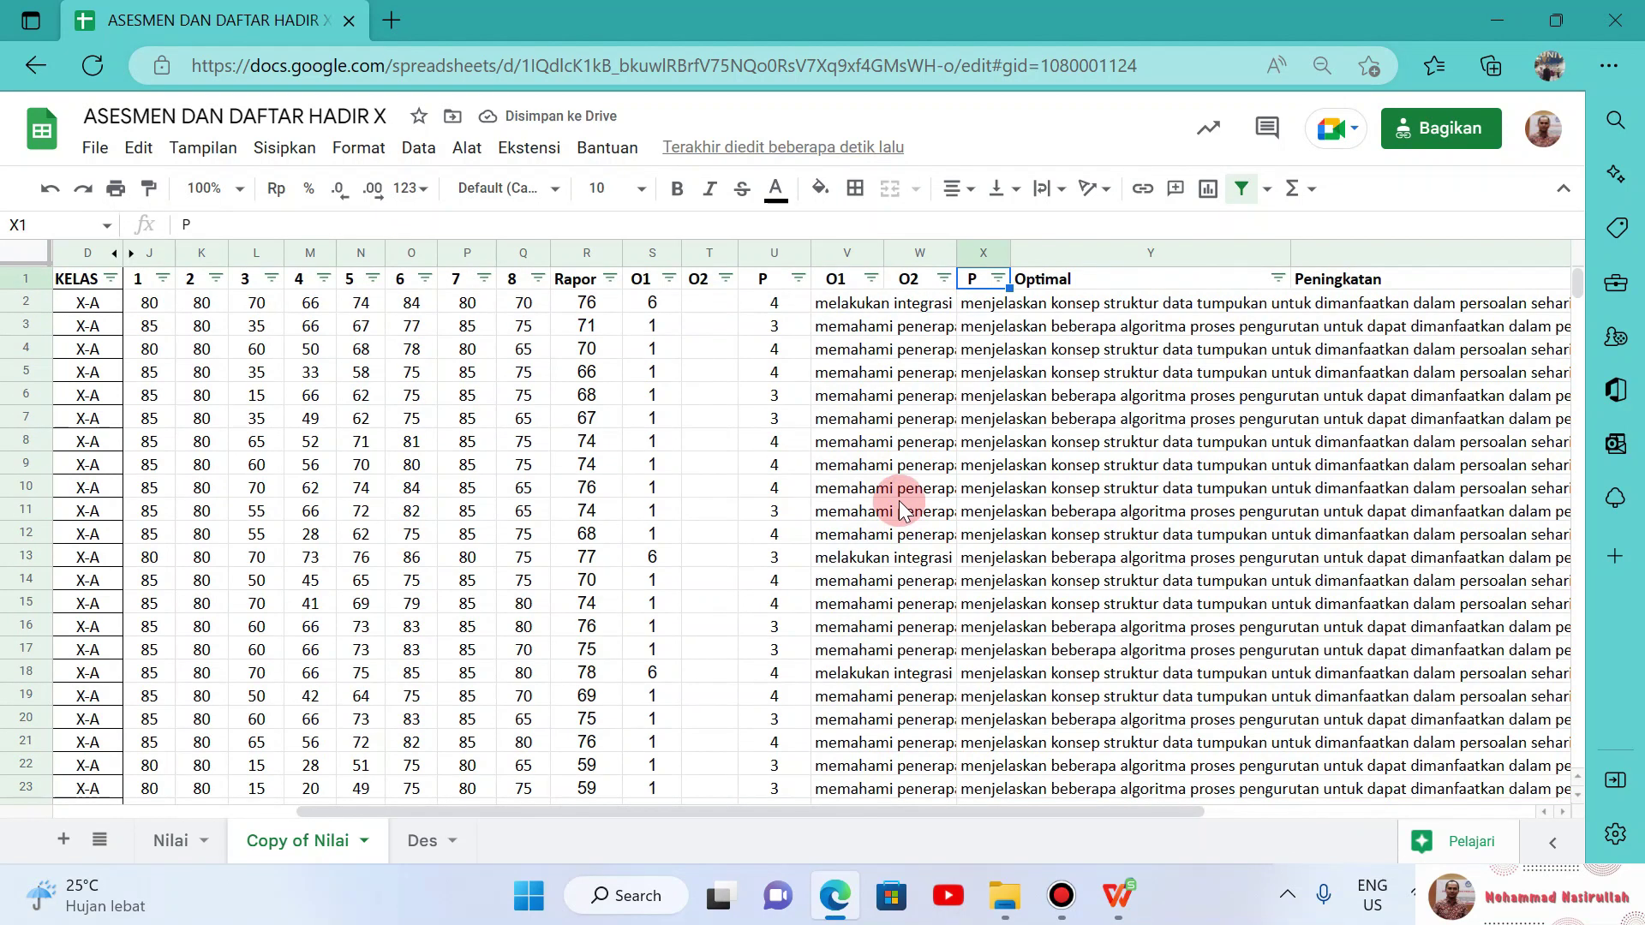
Step: Delete the empty O2 description column W between the O1 and P descriptions
{"action": "left_click", "coordinate": [911, 280]}
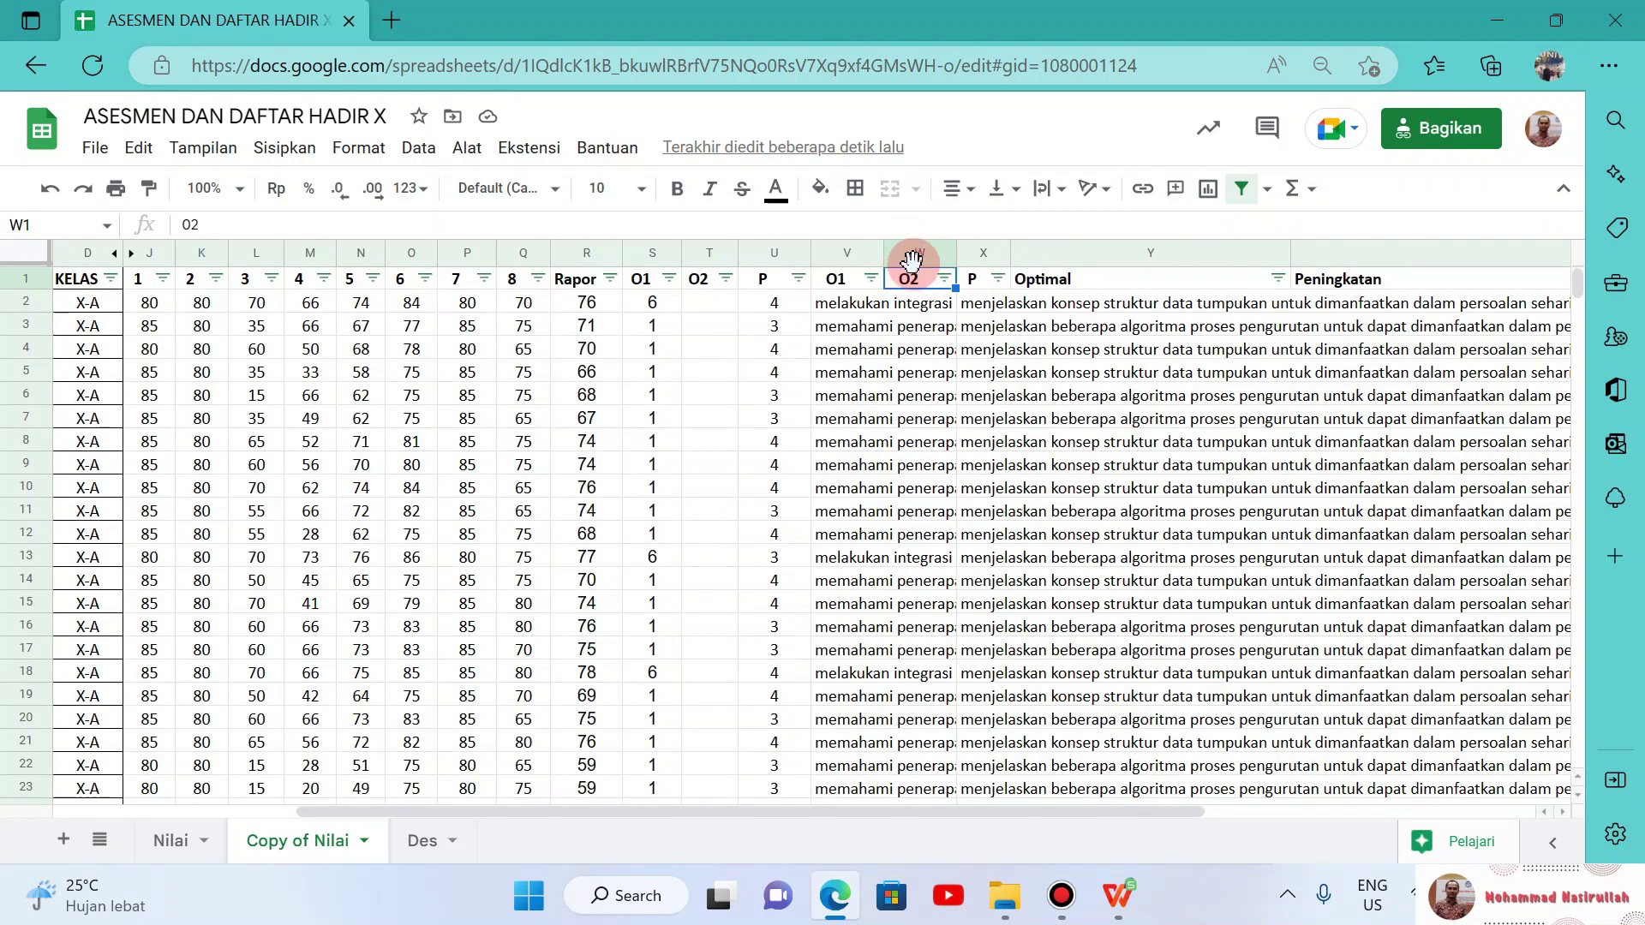
{"action": "left_click", "coordinate": [915, 254]}
{"action": "right_click", "coordinate": [916, 253]}
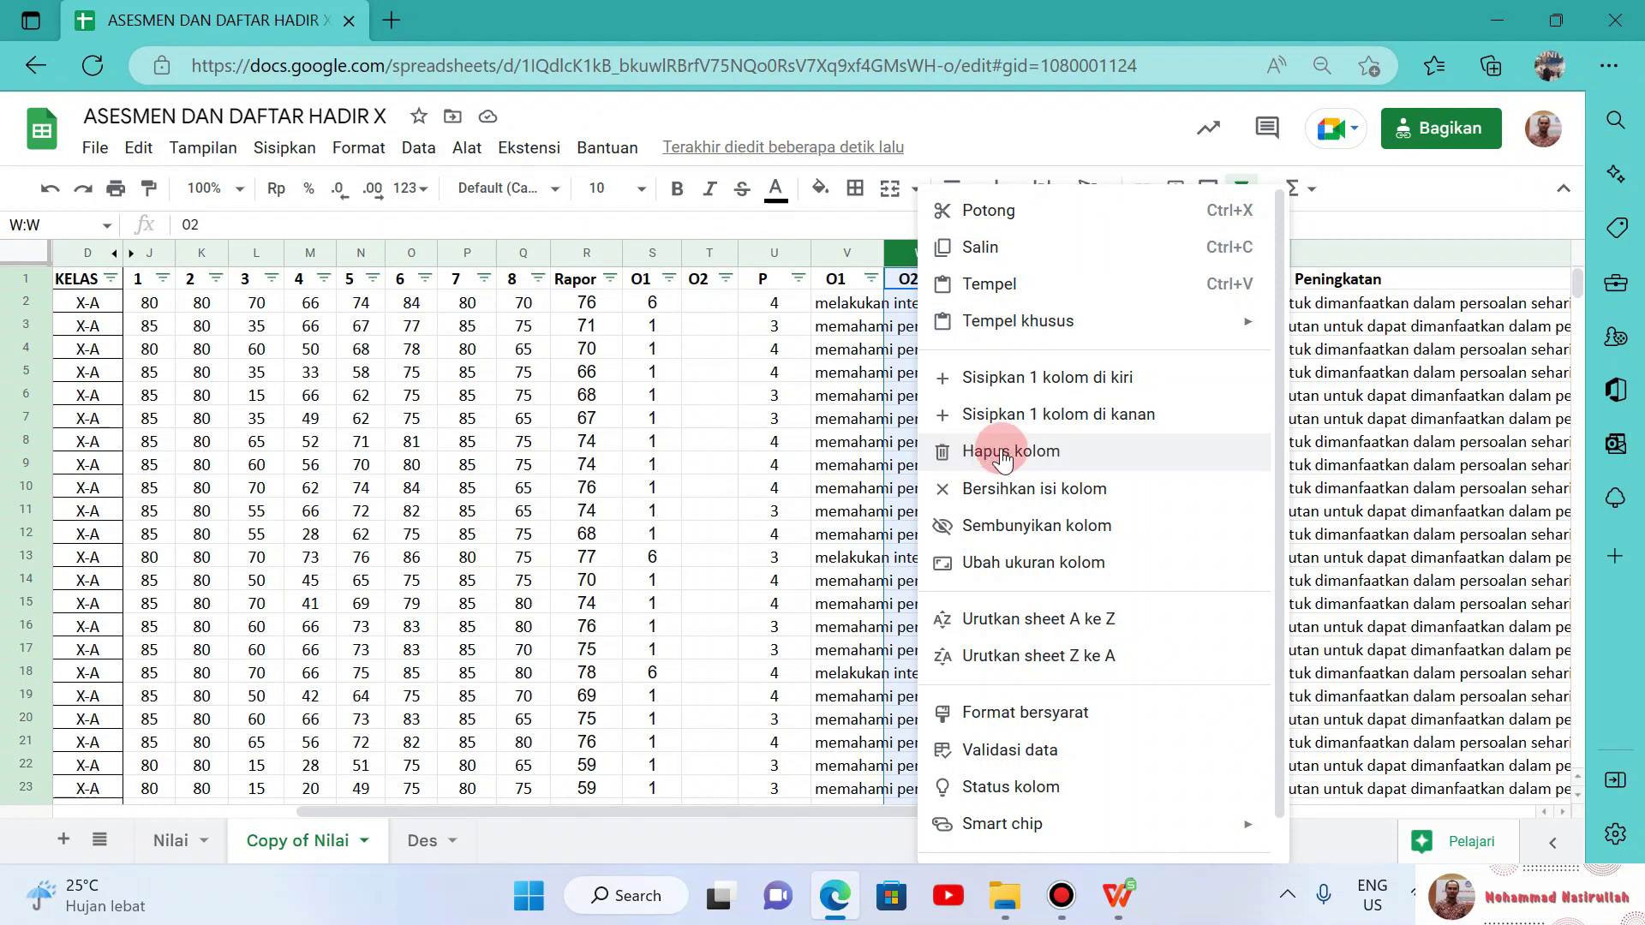
{"action": "left_click", "coordinate": [859, 306]}
{"action": "left_click", "coordinate": [929, 303]}
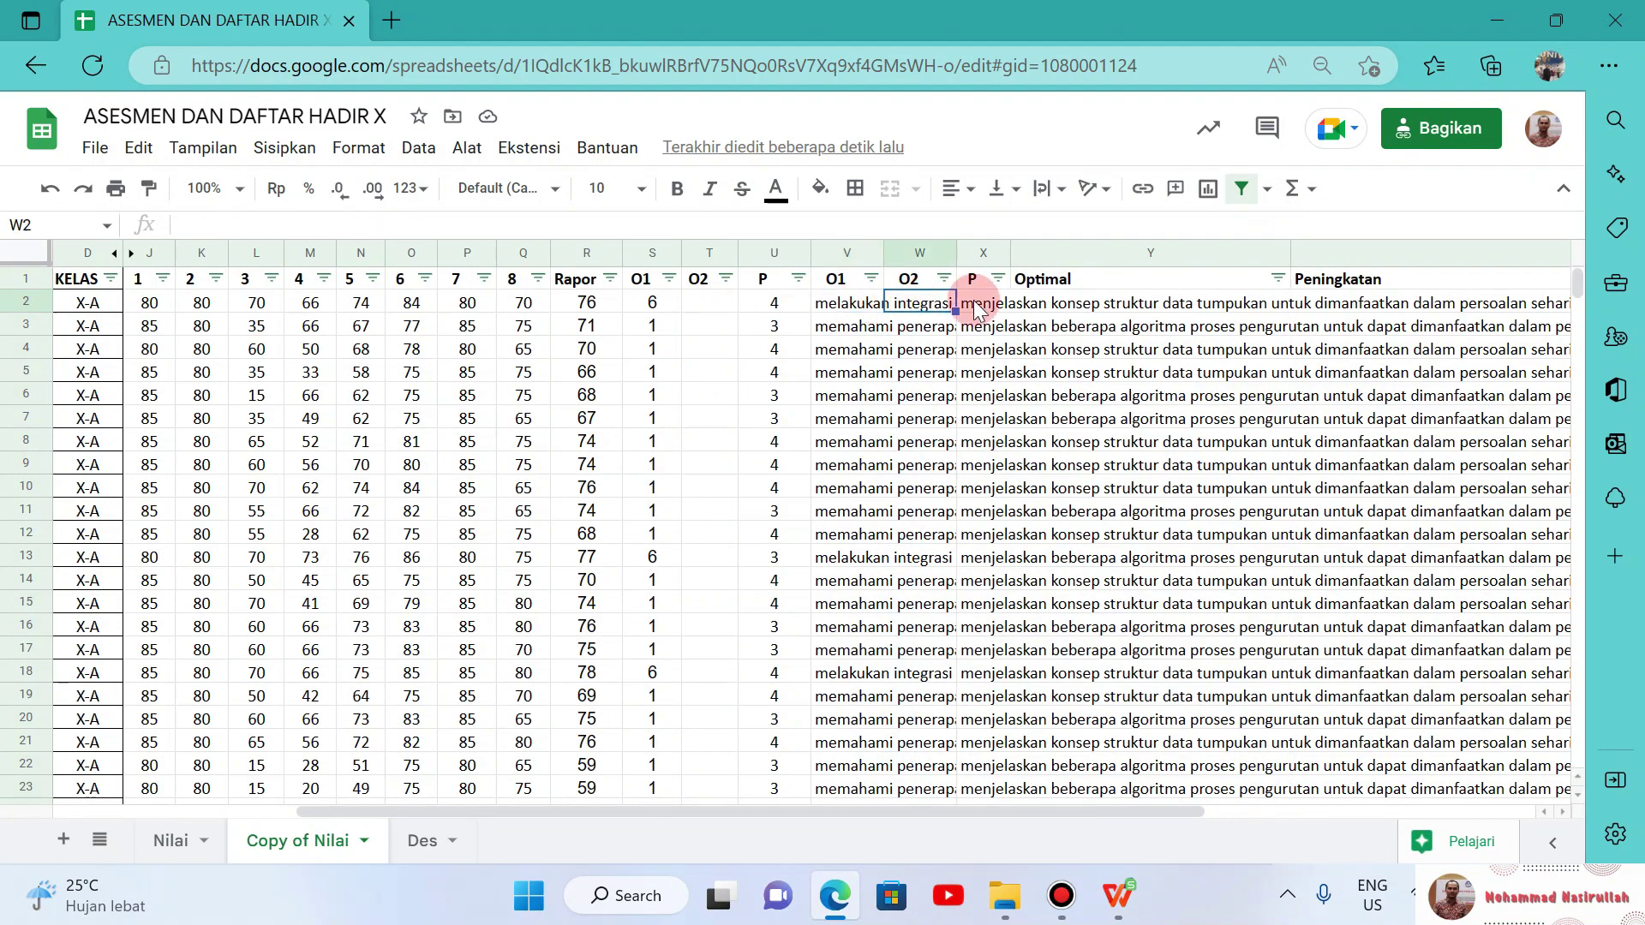
{"action": "left_click", "coordinate": [978, 306]}
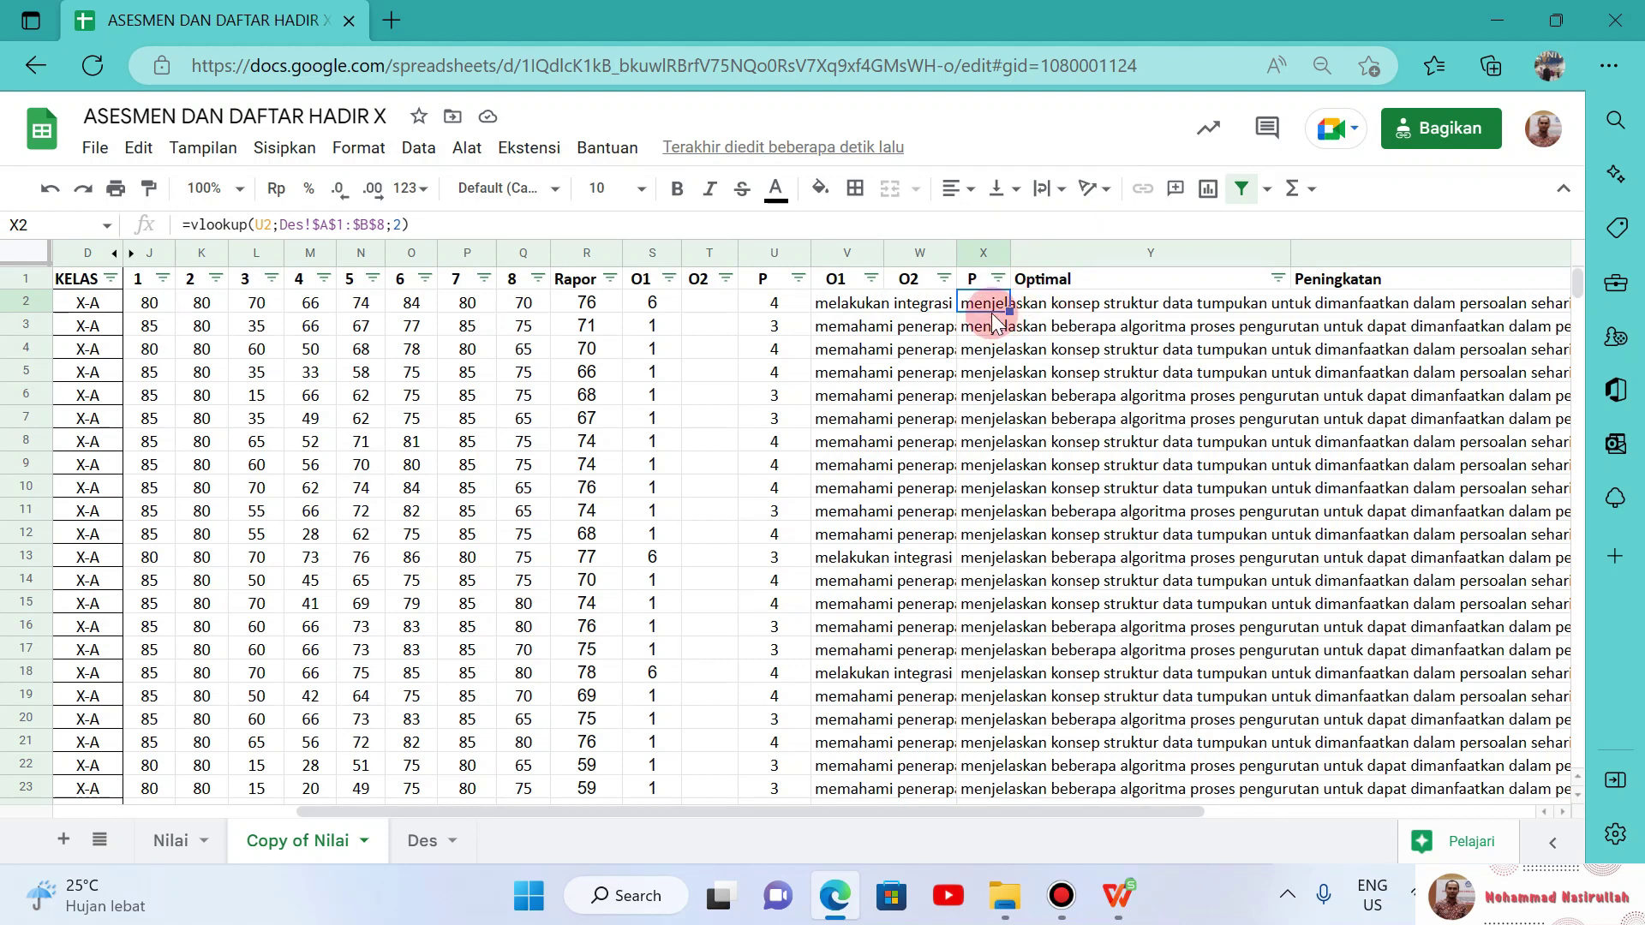
{"action": "left_click", "coordinate": [858, 300]}
{"action": "left_click", "coordinate": [902, 304]}
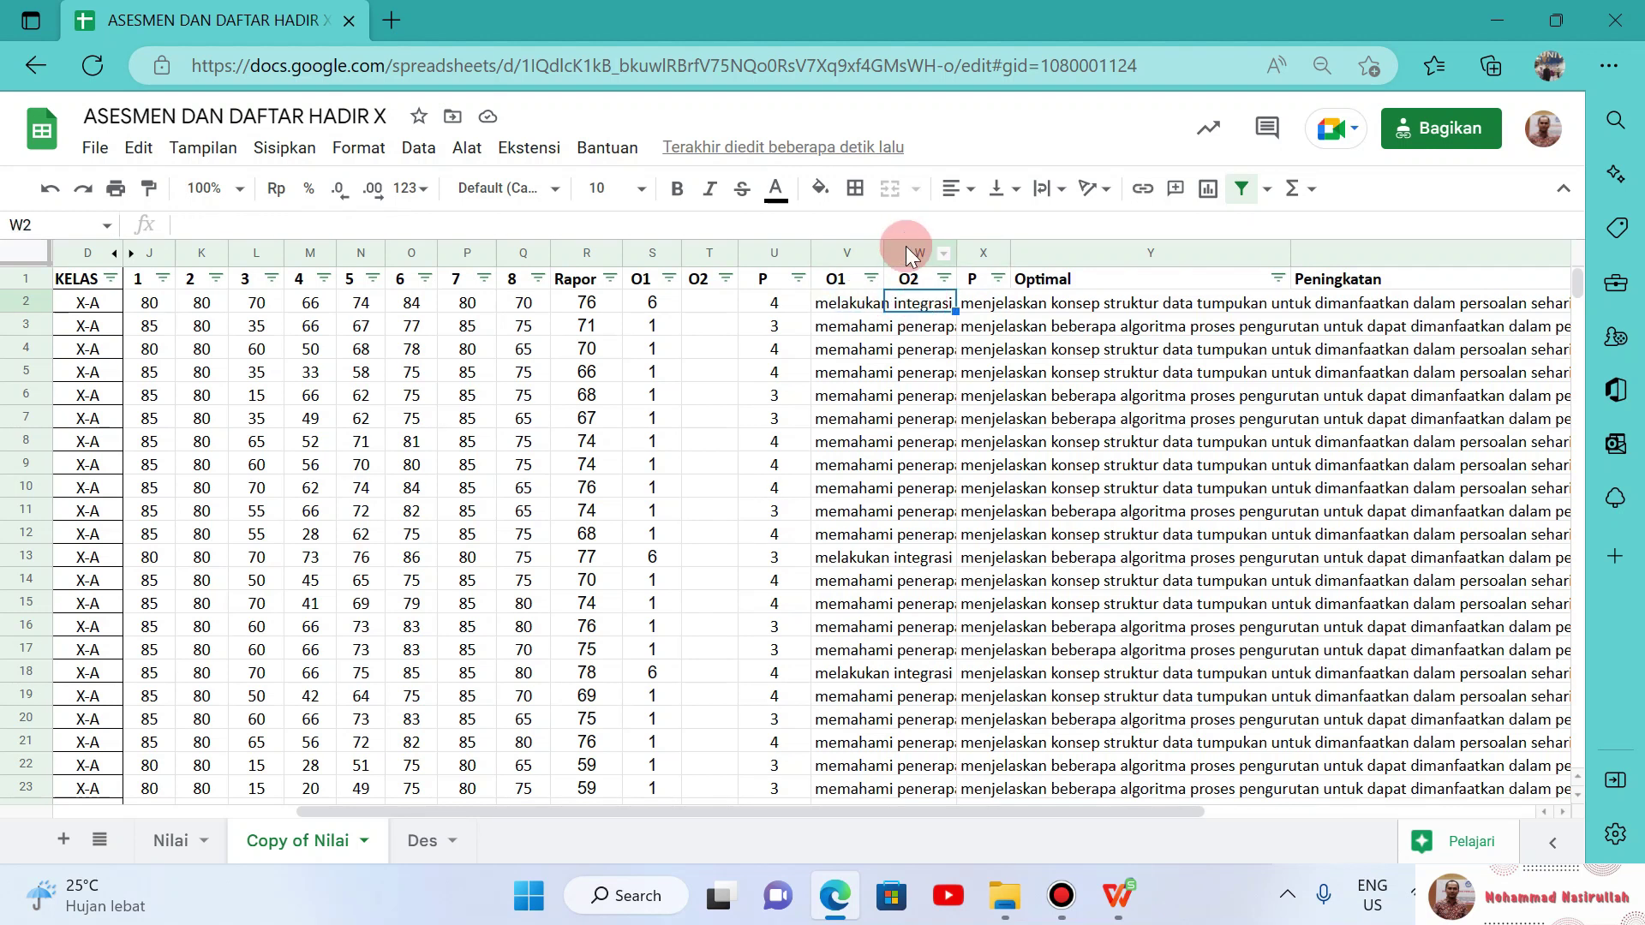
{"action": "right_click", "coordinate": [907, 248]}
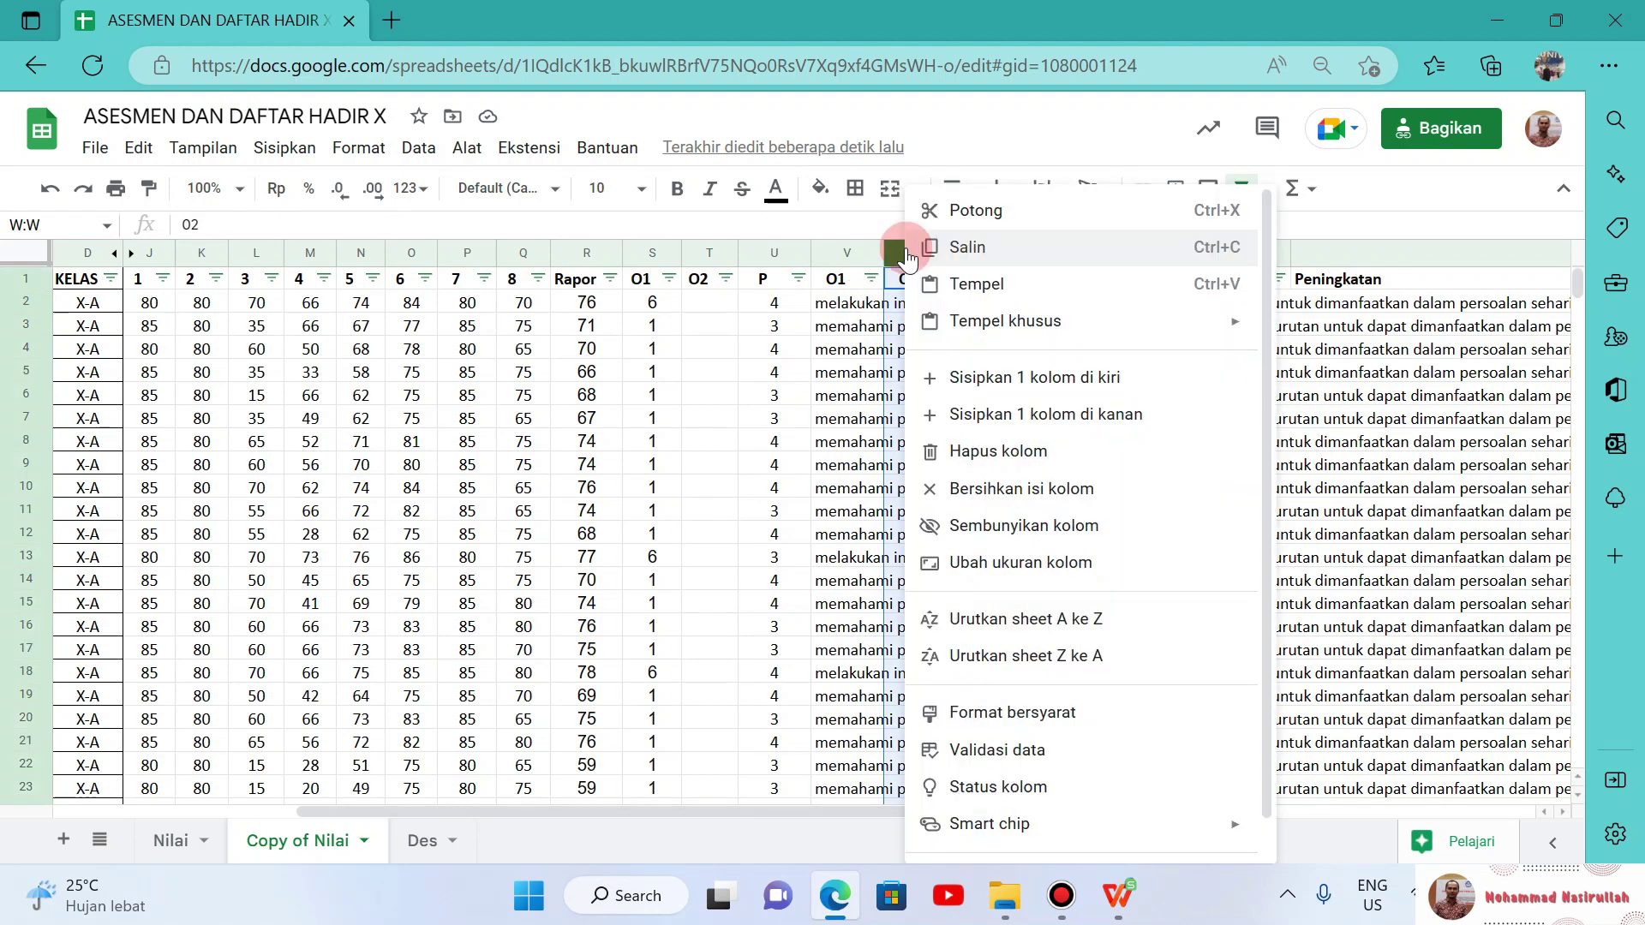
{"action": "left_click", "coordinate": [1000, 449]}
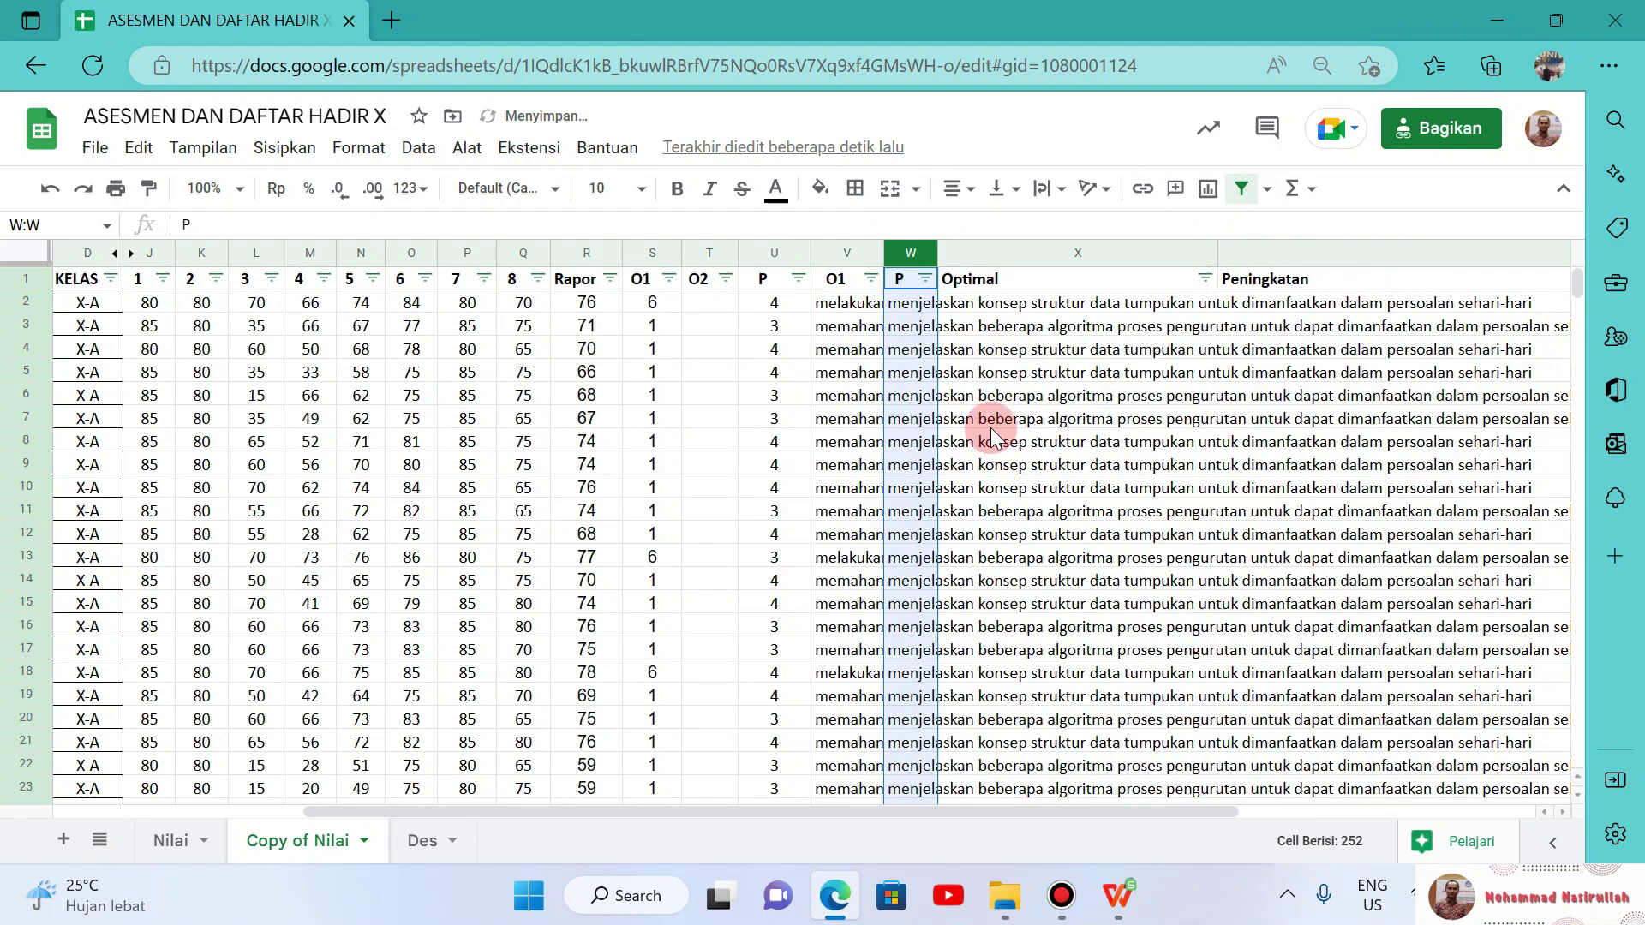
Step: Change the header in V1 to O
{"action": "left_click", "coordinate": [849, 280]}
{"action": "key", "text": "BackSpace"}
{"action": "key", "text": "Return"}
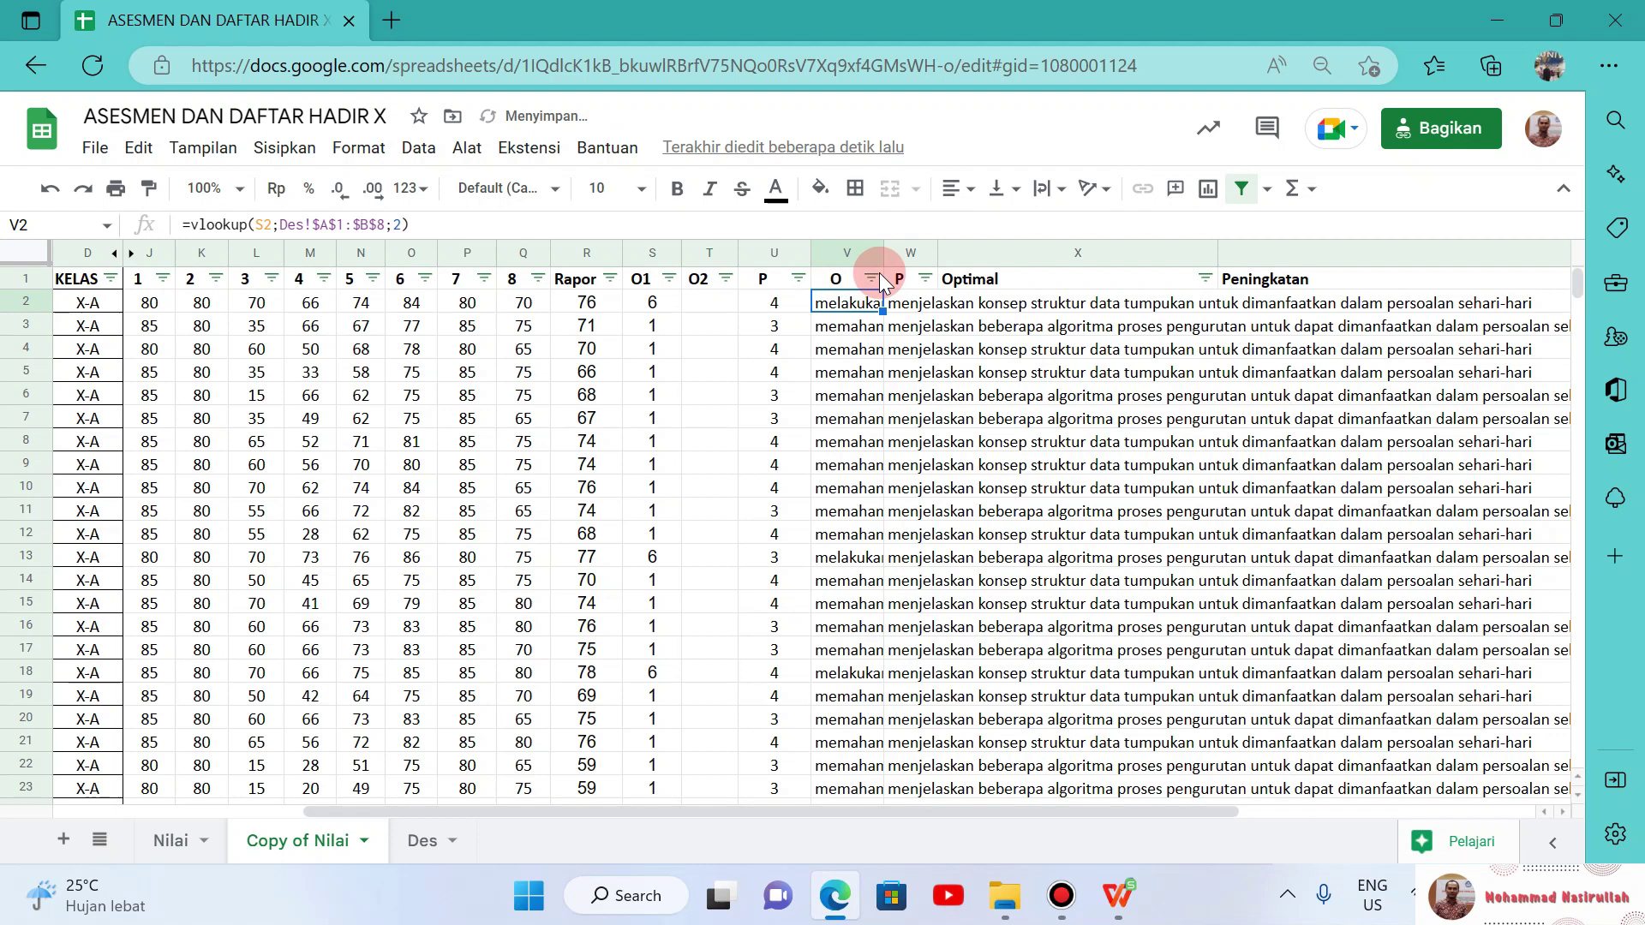
Step: Copy the phrase "Mencapai kompetensi dengan sangat baik dalam hal" from the V218 formula on the Nilai sheet into X2 of Copy of Nilai
{"action": "left_click", "coordinate": [987, 312]}
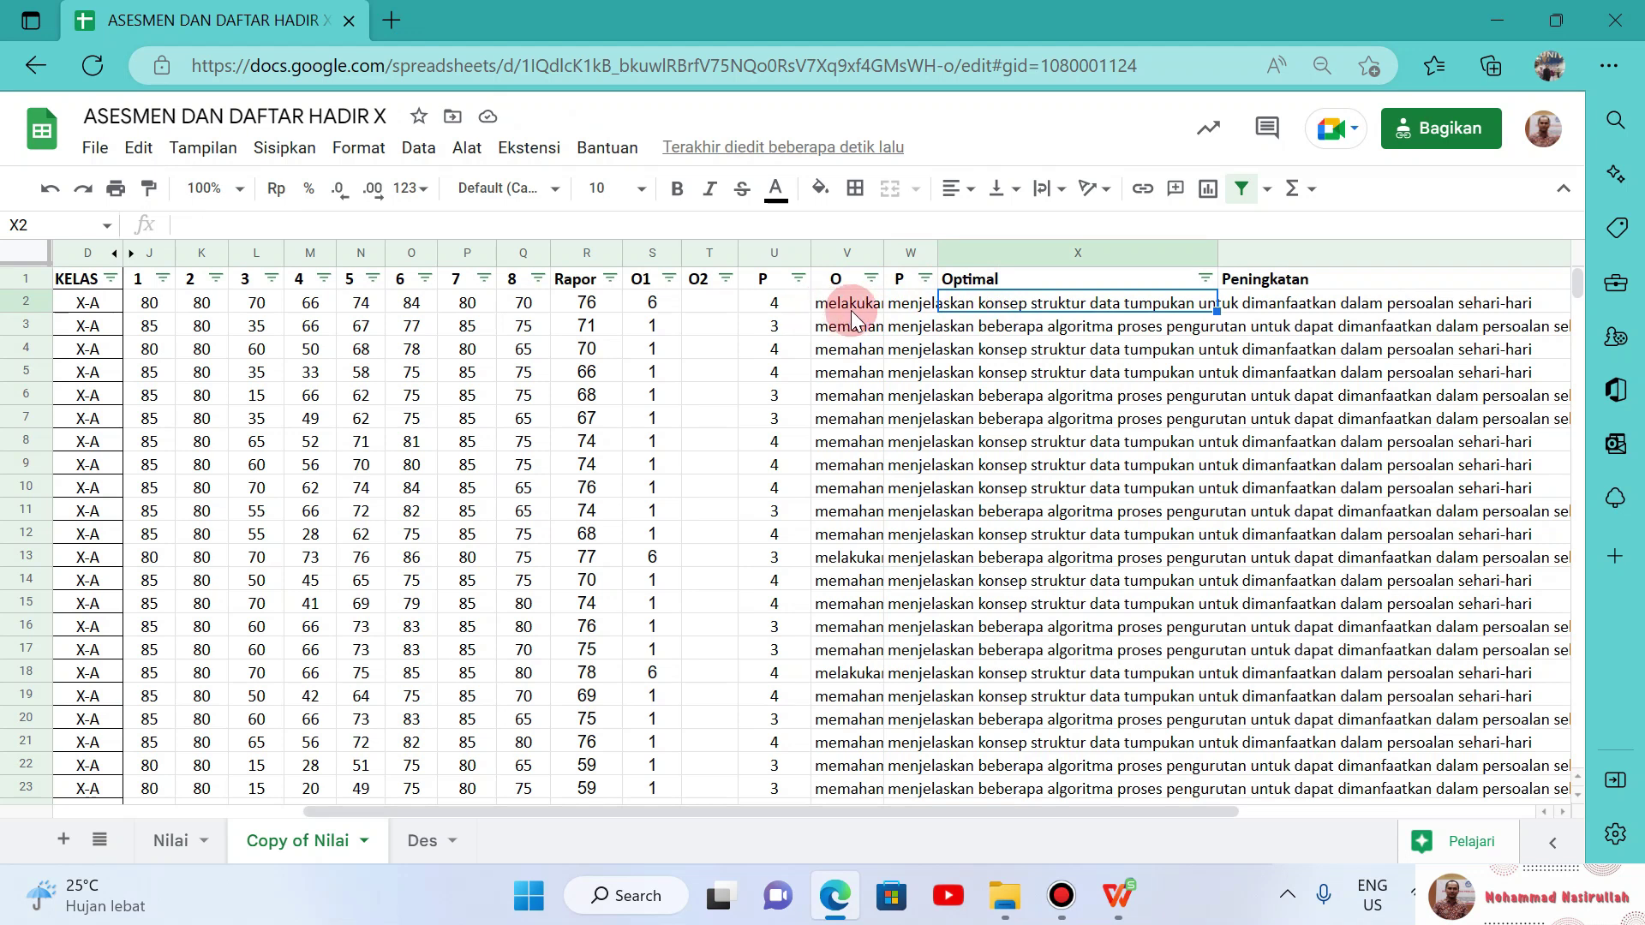
{"action": "left_click", "coordinate": [170, 841]}
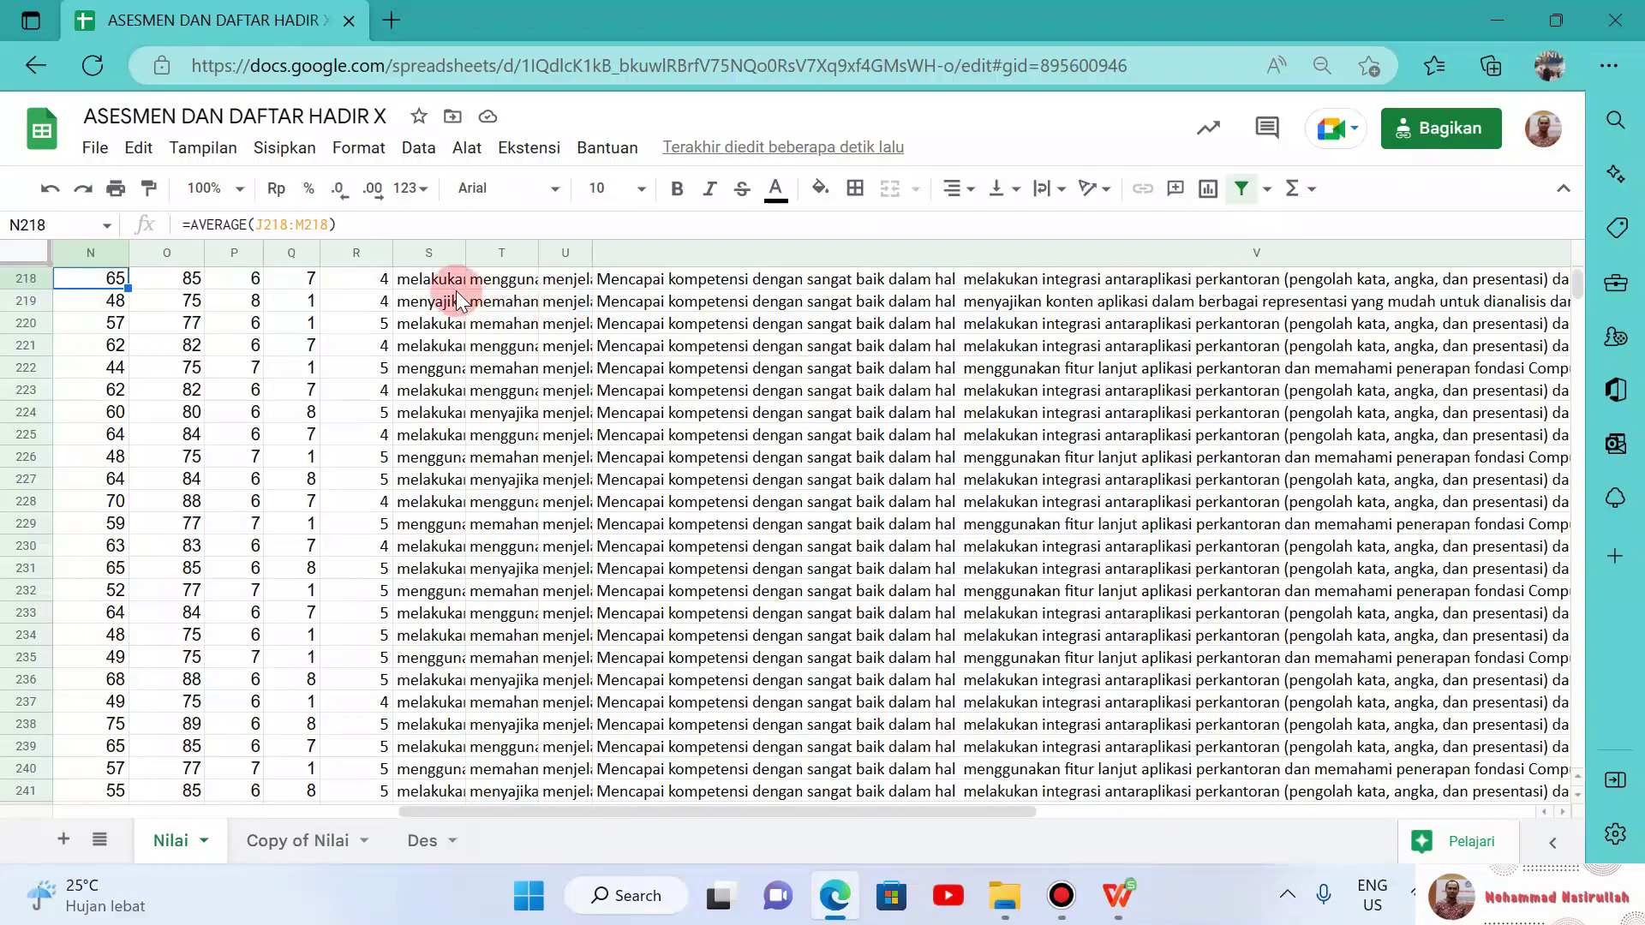
{"action": "left_click", "coordinate": [683, 286]}
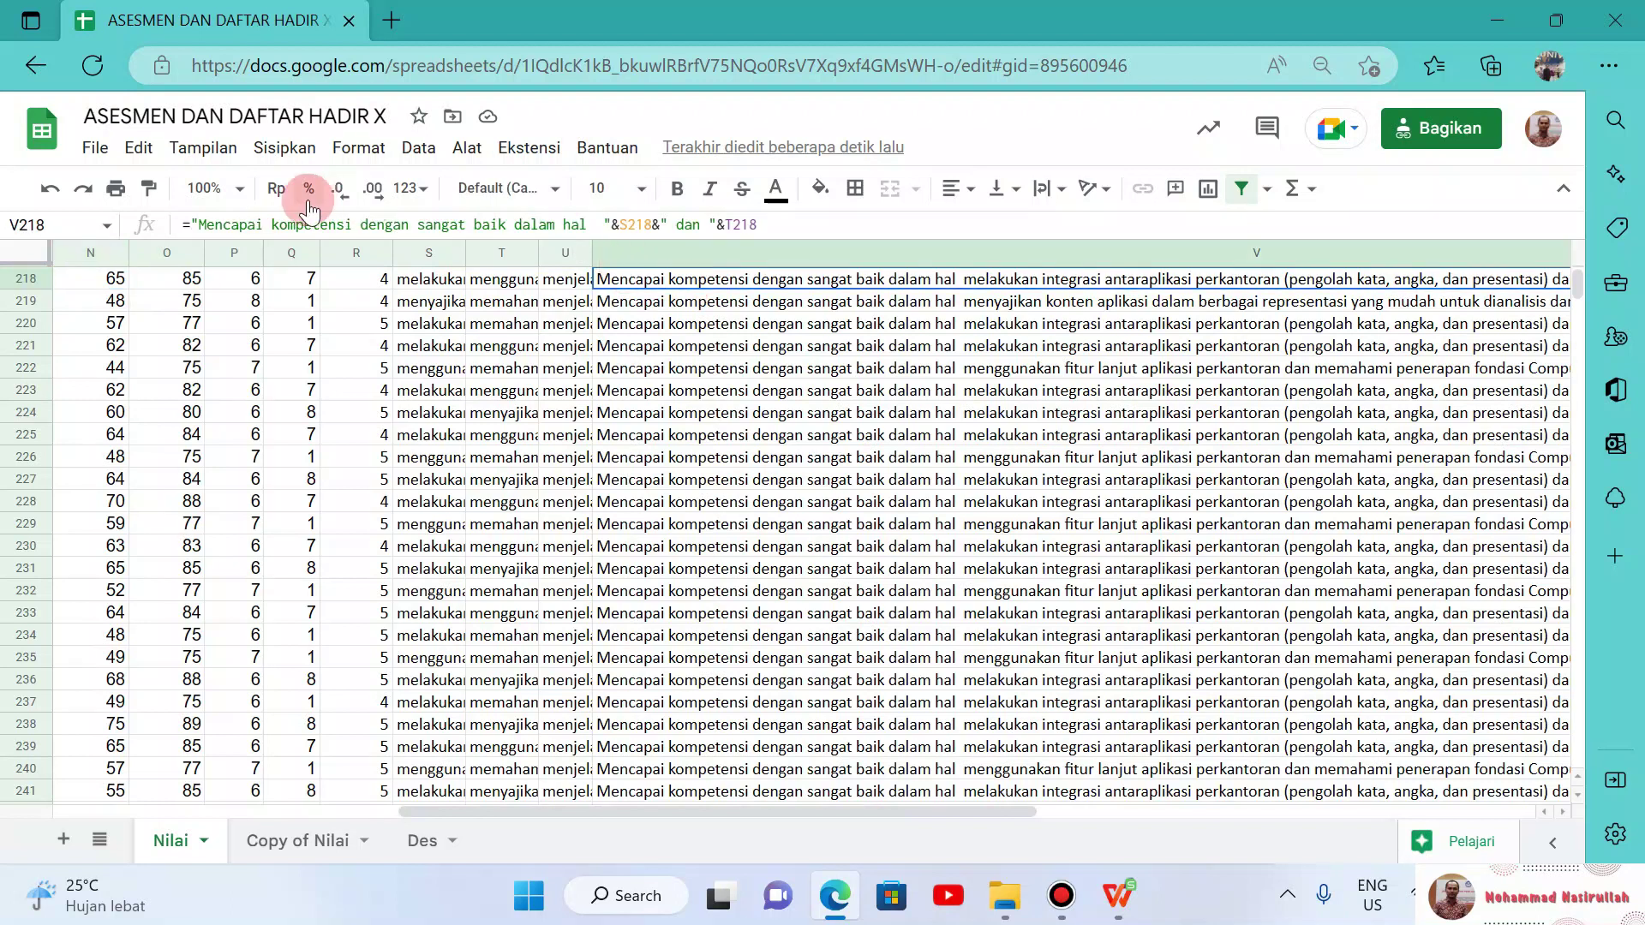
{"action": "left_click_drag", "start_coordinate": [199, 225], "coordinate": [593, 242]}
{"action": "key", "text": "ctrl+c"}
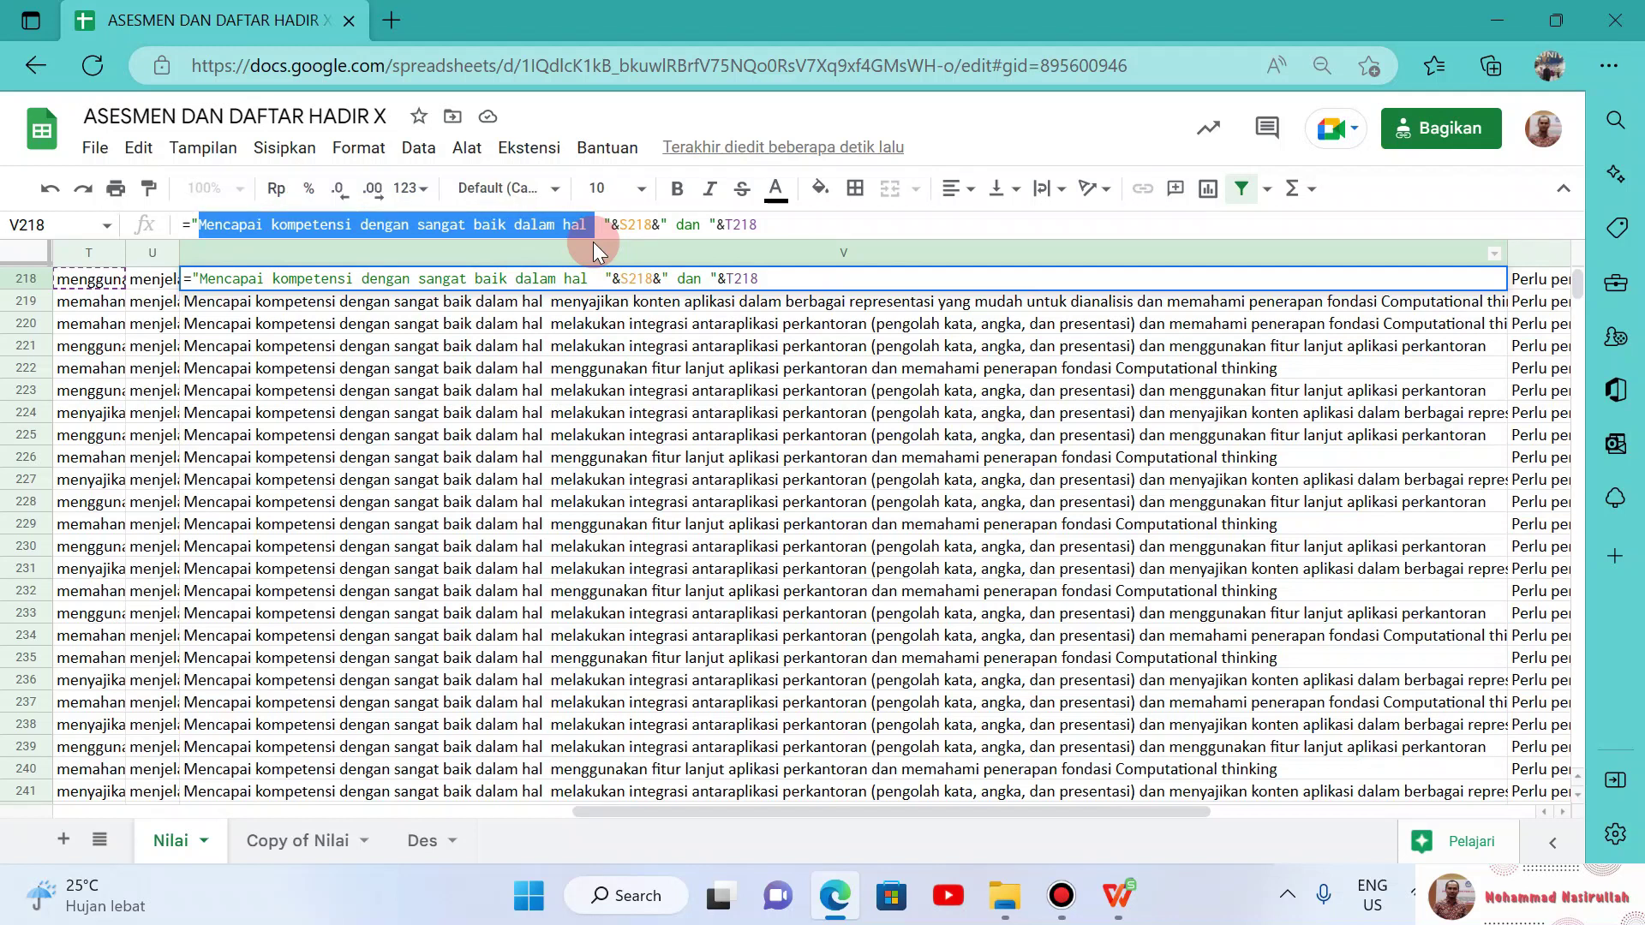
{"action": "key", "text": "Escape"}
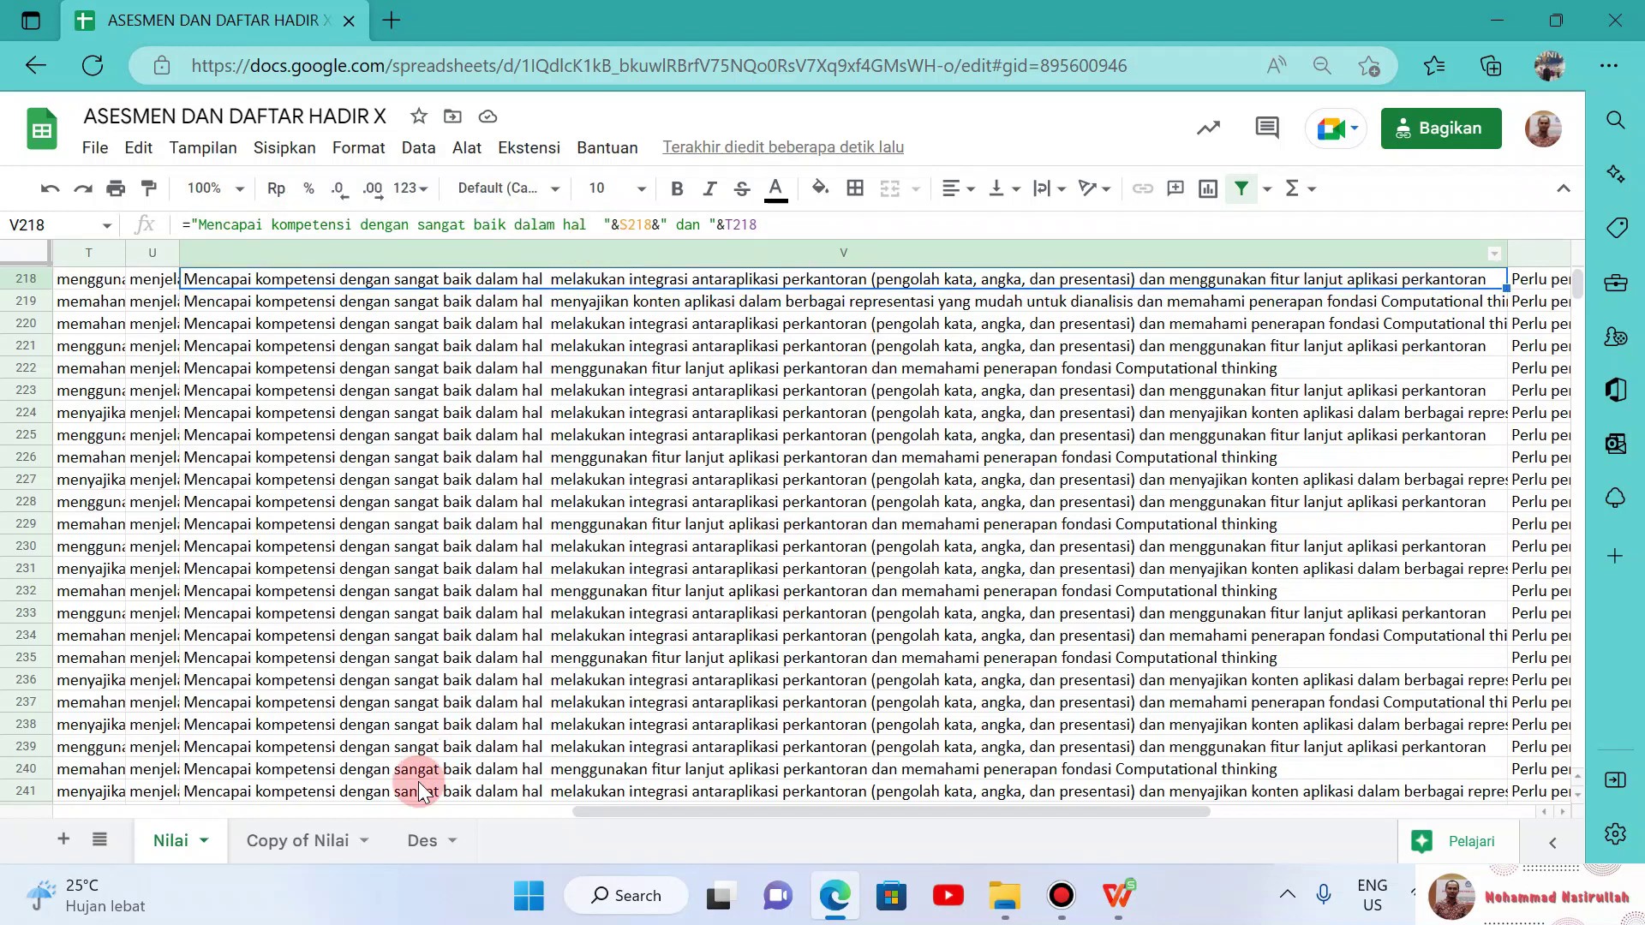
{"action": "left_click", "coordinate": [299, 840]}
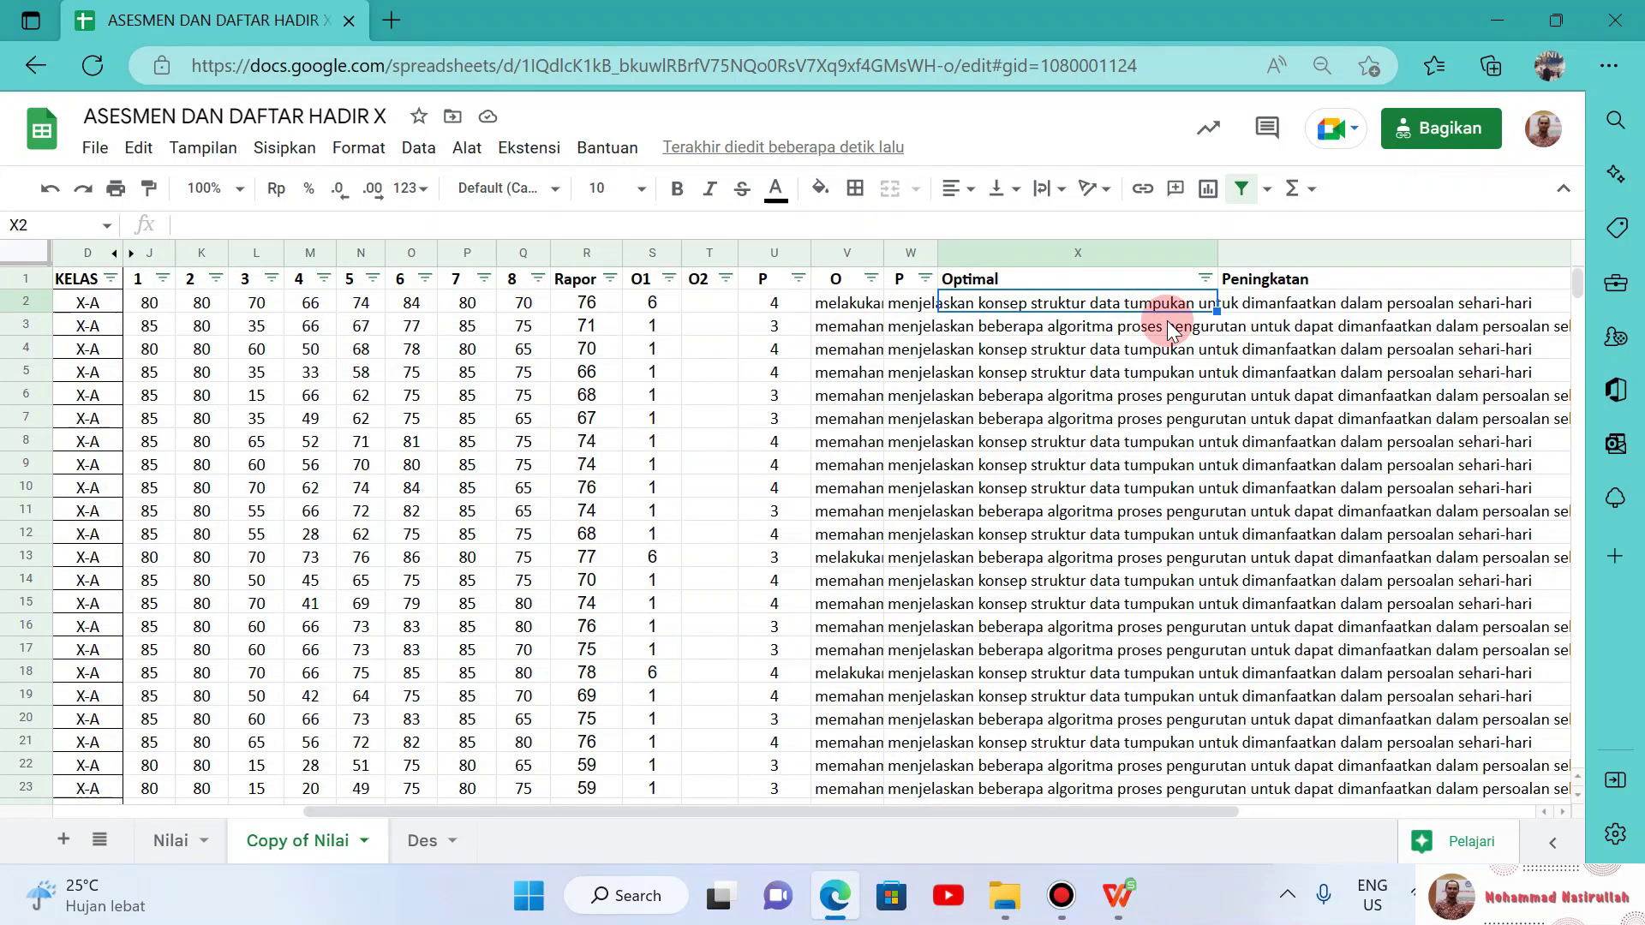
{"action": "key", "text": "ctrl+v"}
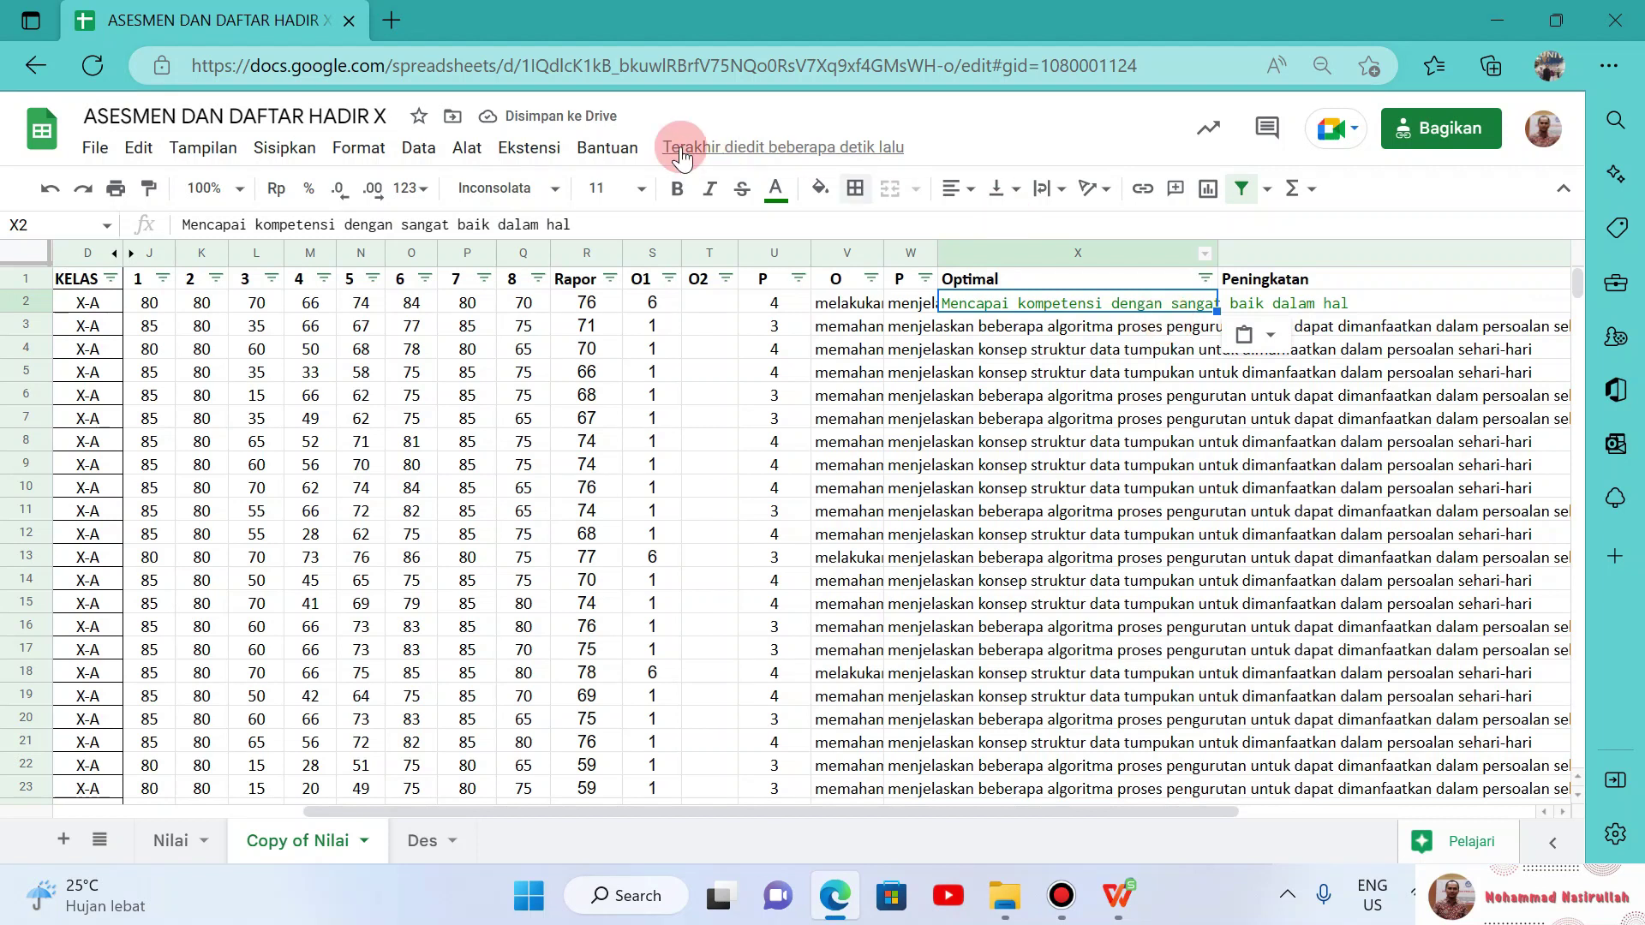
Step: Turn the X2 text into a formula joining the phrase with V2: ="Mencapai kompetensi dengan sangat baik dalam hal "&V2
{"action": "left_click", "coordinate": [835, 308]}
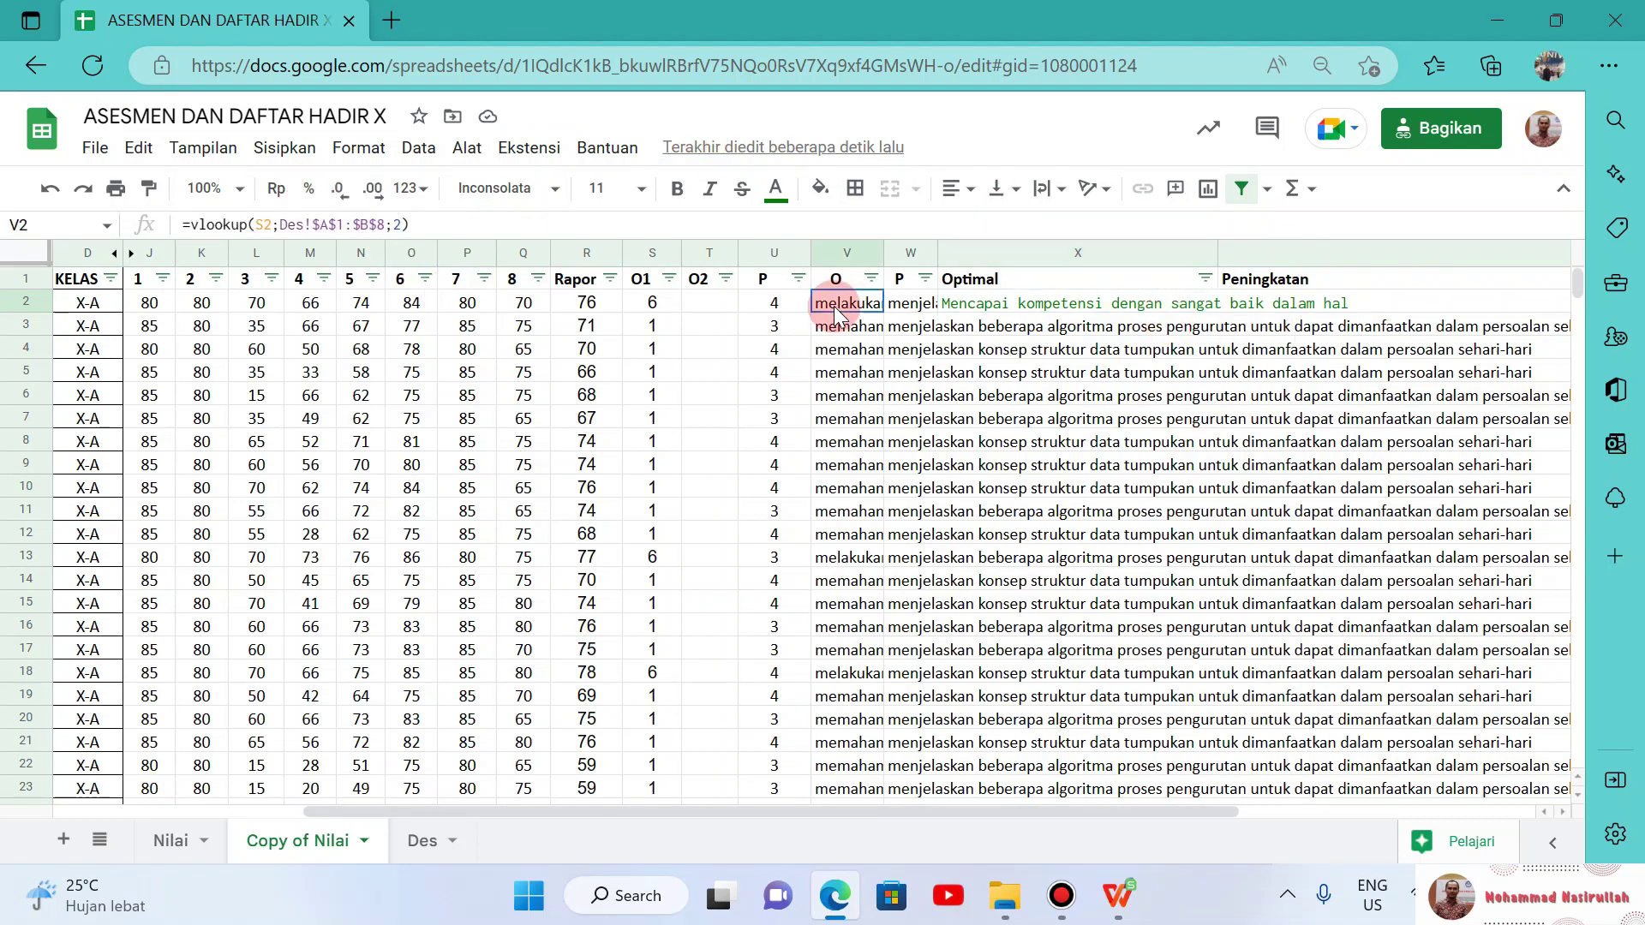
{"action": "left_click", "coordinate": [945, 307]}
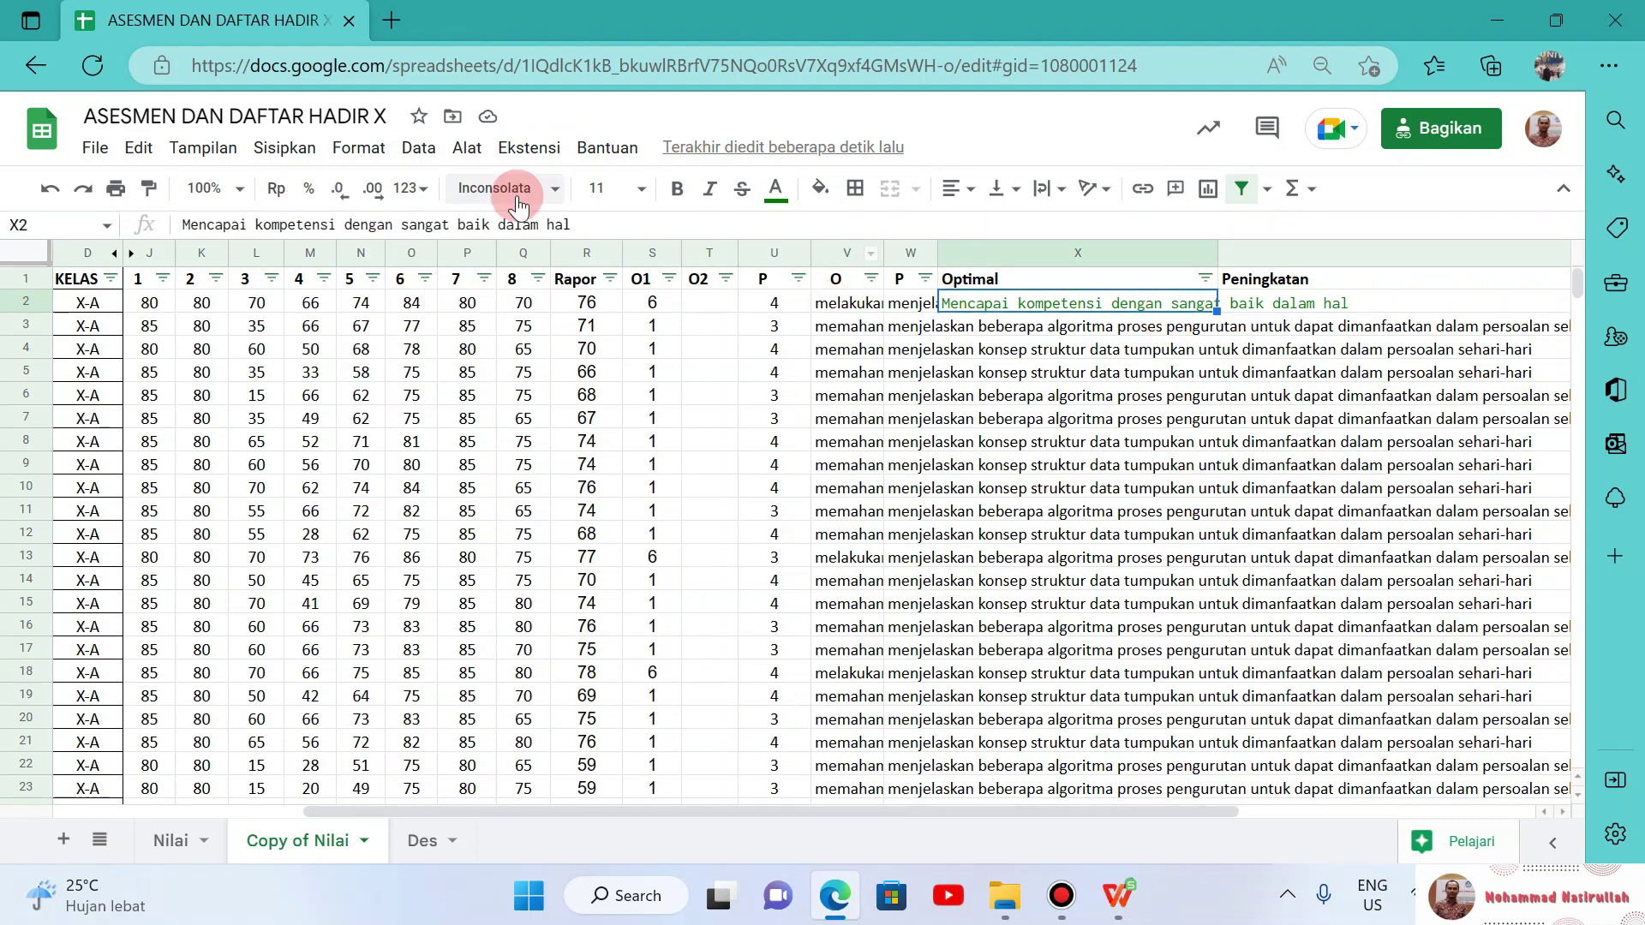
{"action": "left_click", "coordinate": [185, 225]}
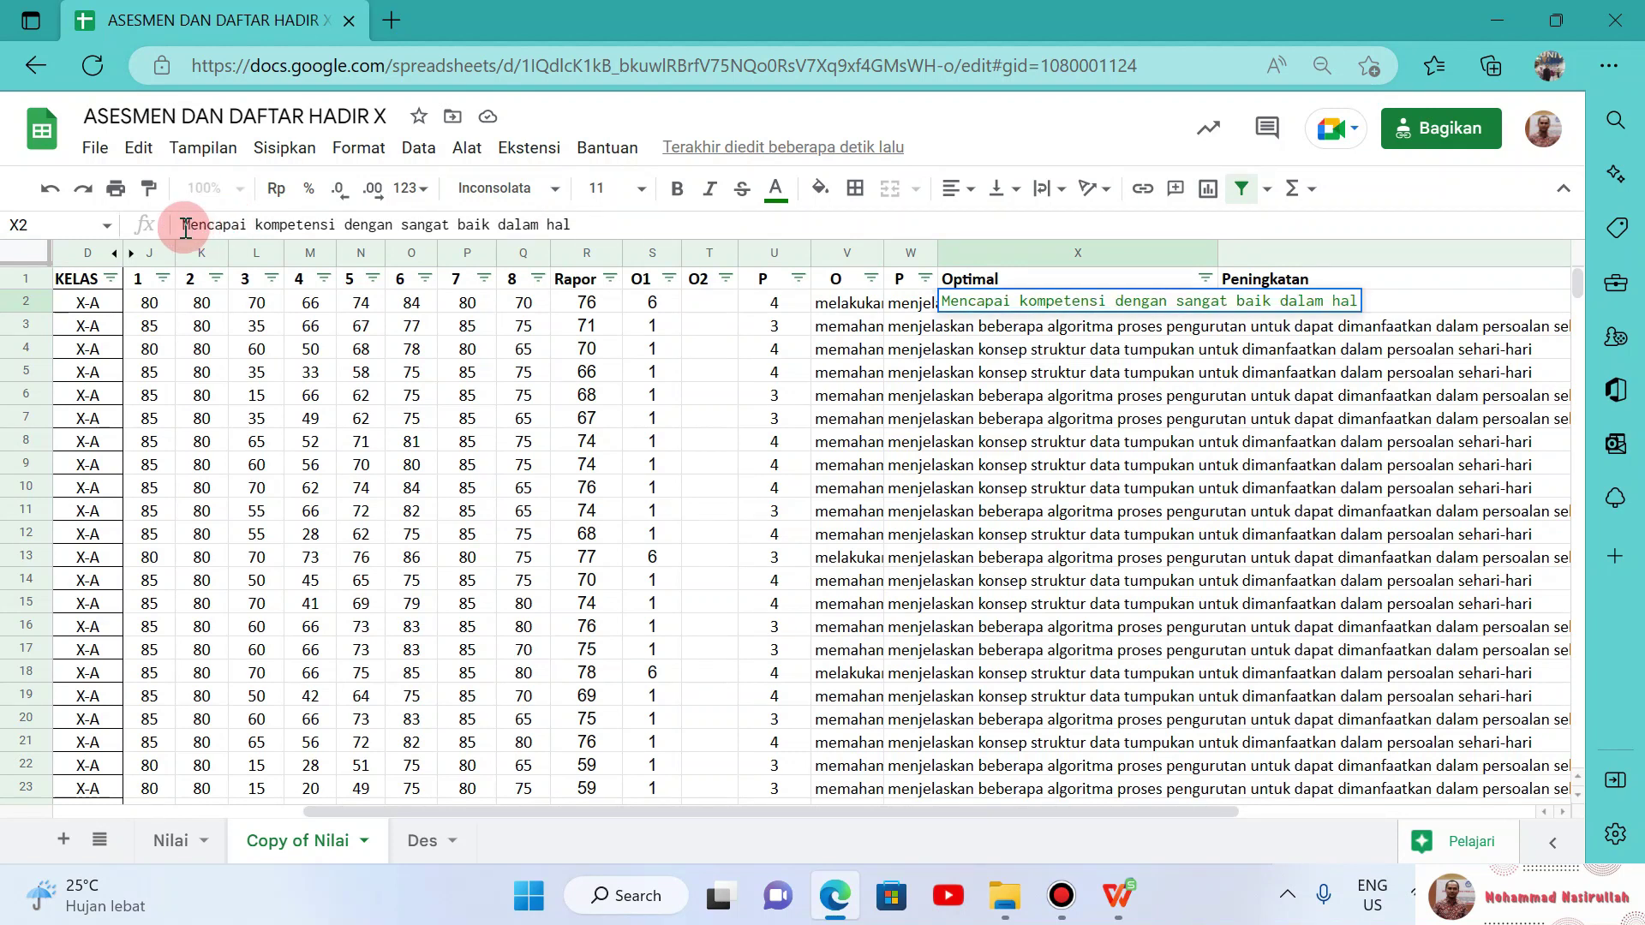
{"action": "type", "text": "="}
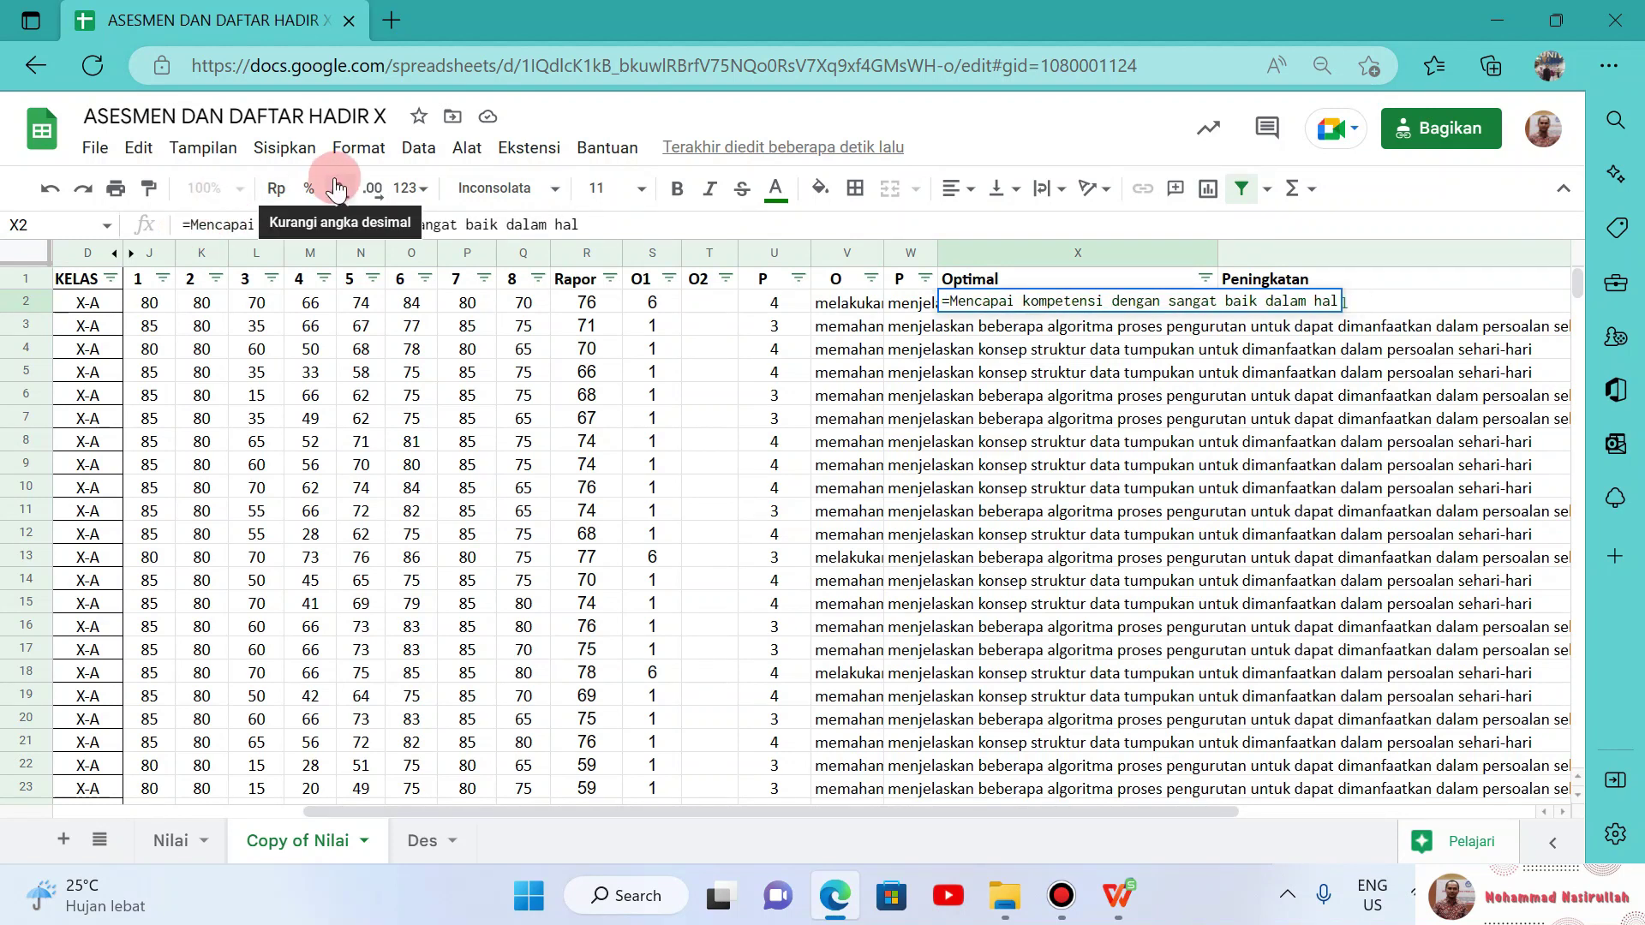
{"action": "type", "text": "\""}
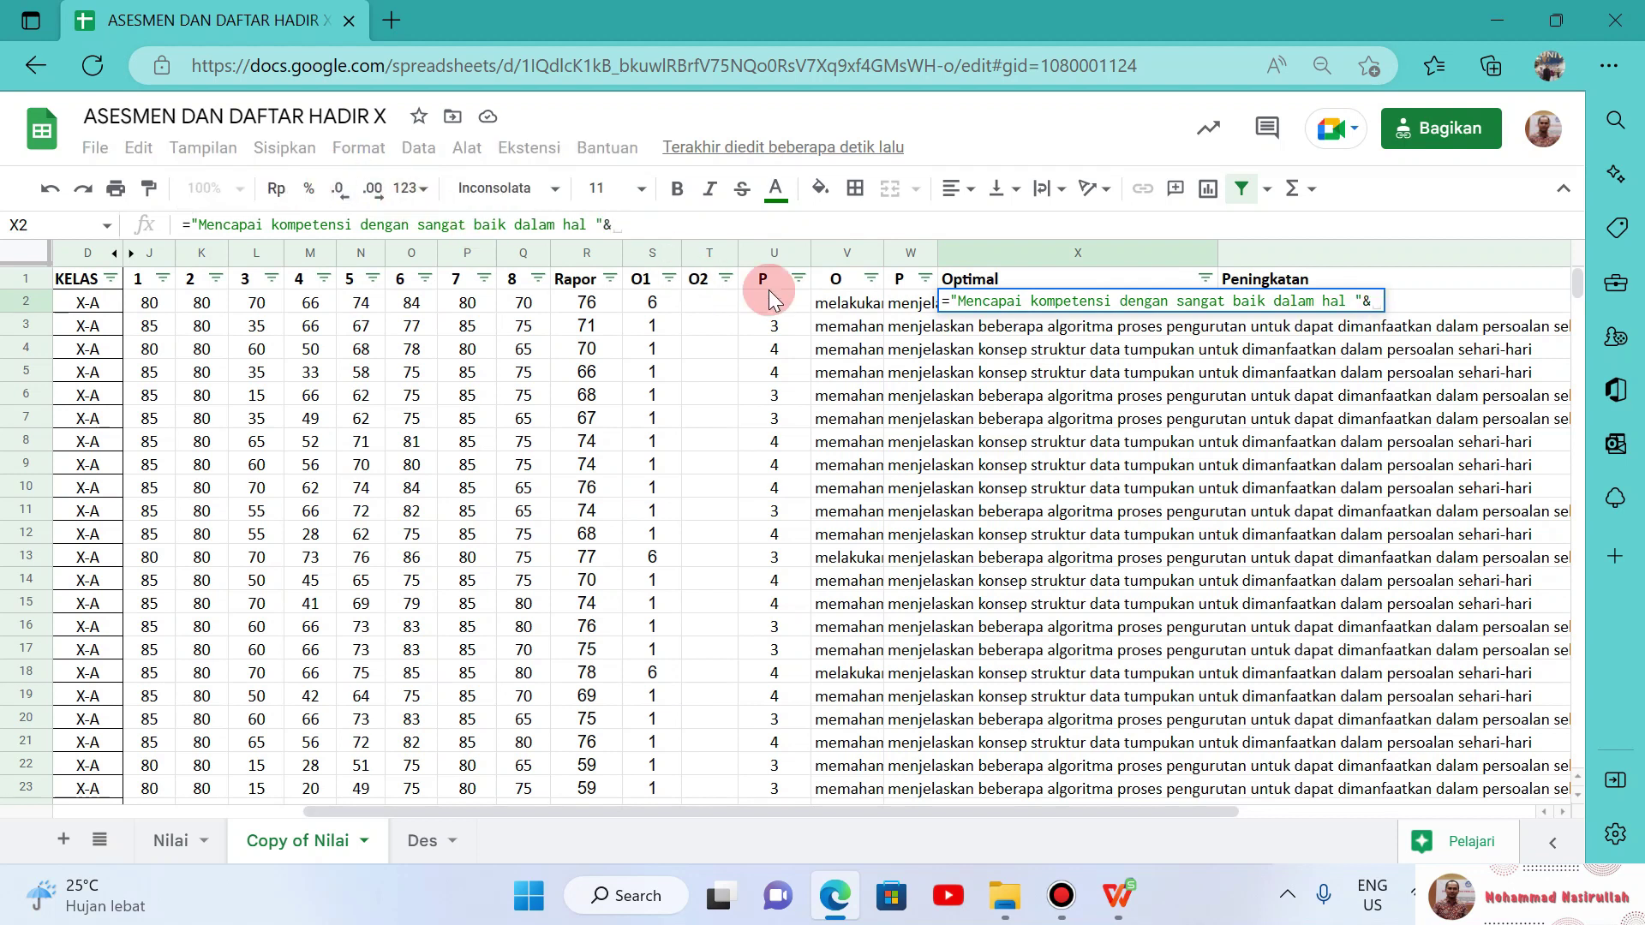
{"action": "left_click", "coordinate": [844, 309]}
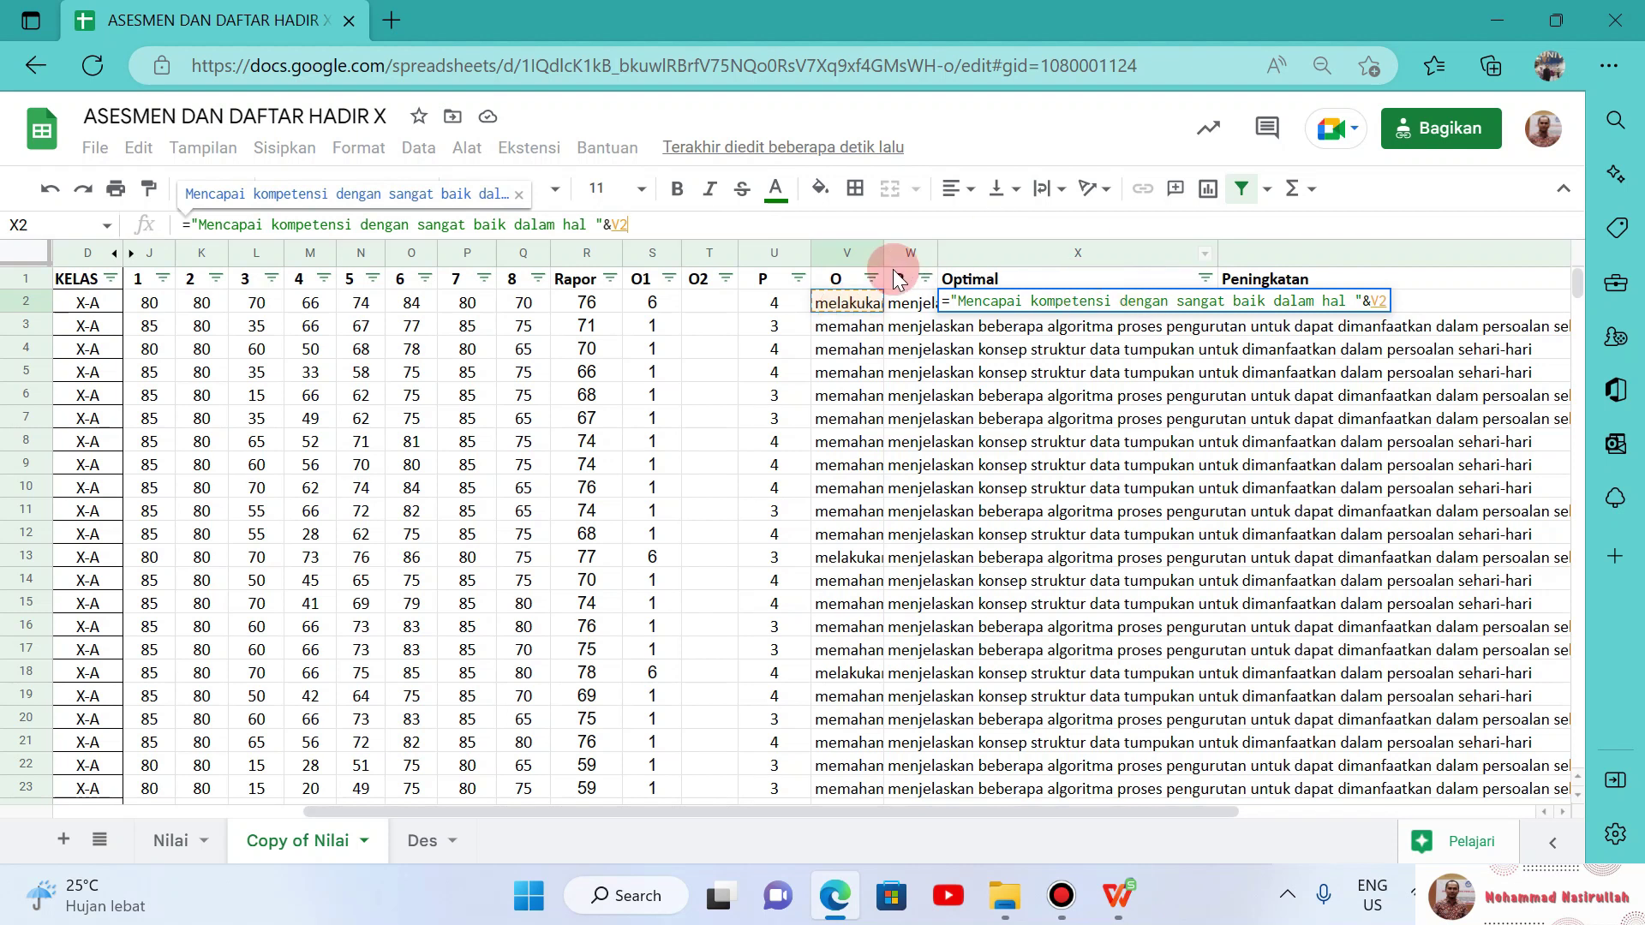
{"action": "left_click", "coordinate": [649, 228]}
{"action": "type", "text": "&"}
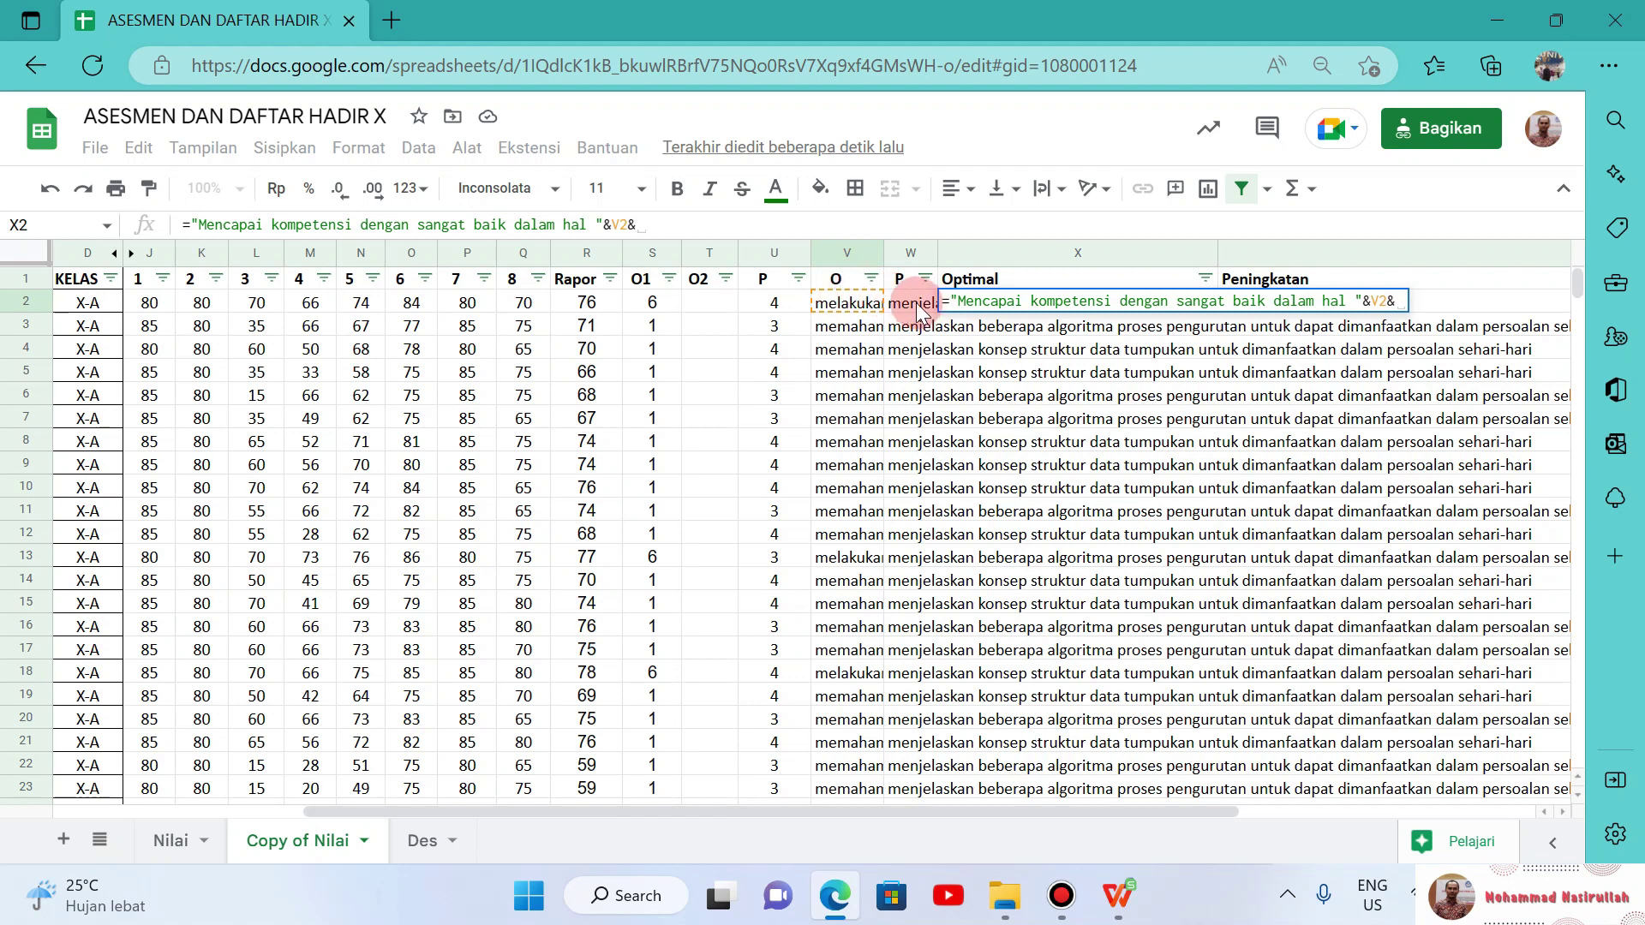
{"action": "left_click", "coordinate": [664, 224]}
{"action": "key", "text": "BackSpace"}
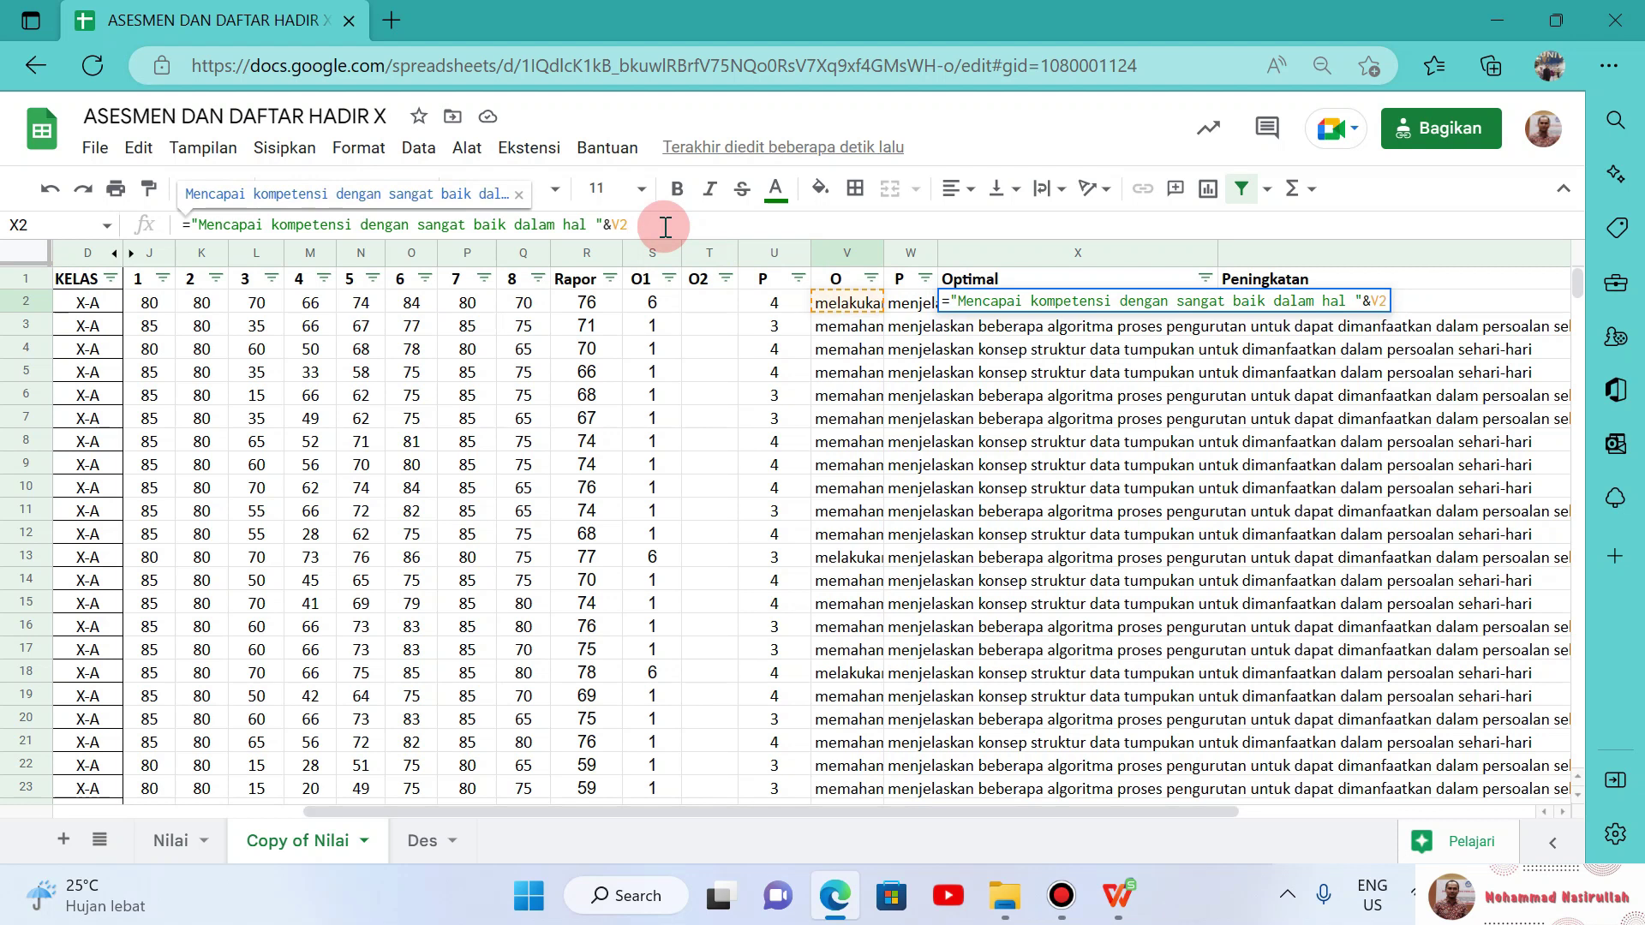
Step: Confirm the X2 formula and fill it down the Optimal column with the suggested autofill
{"action": "key", "text": "Return"}
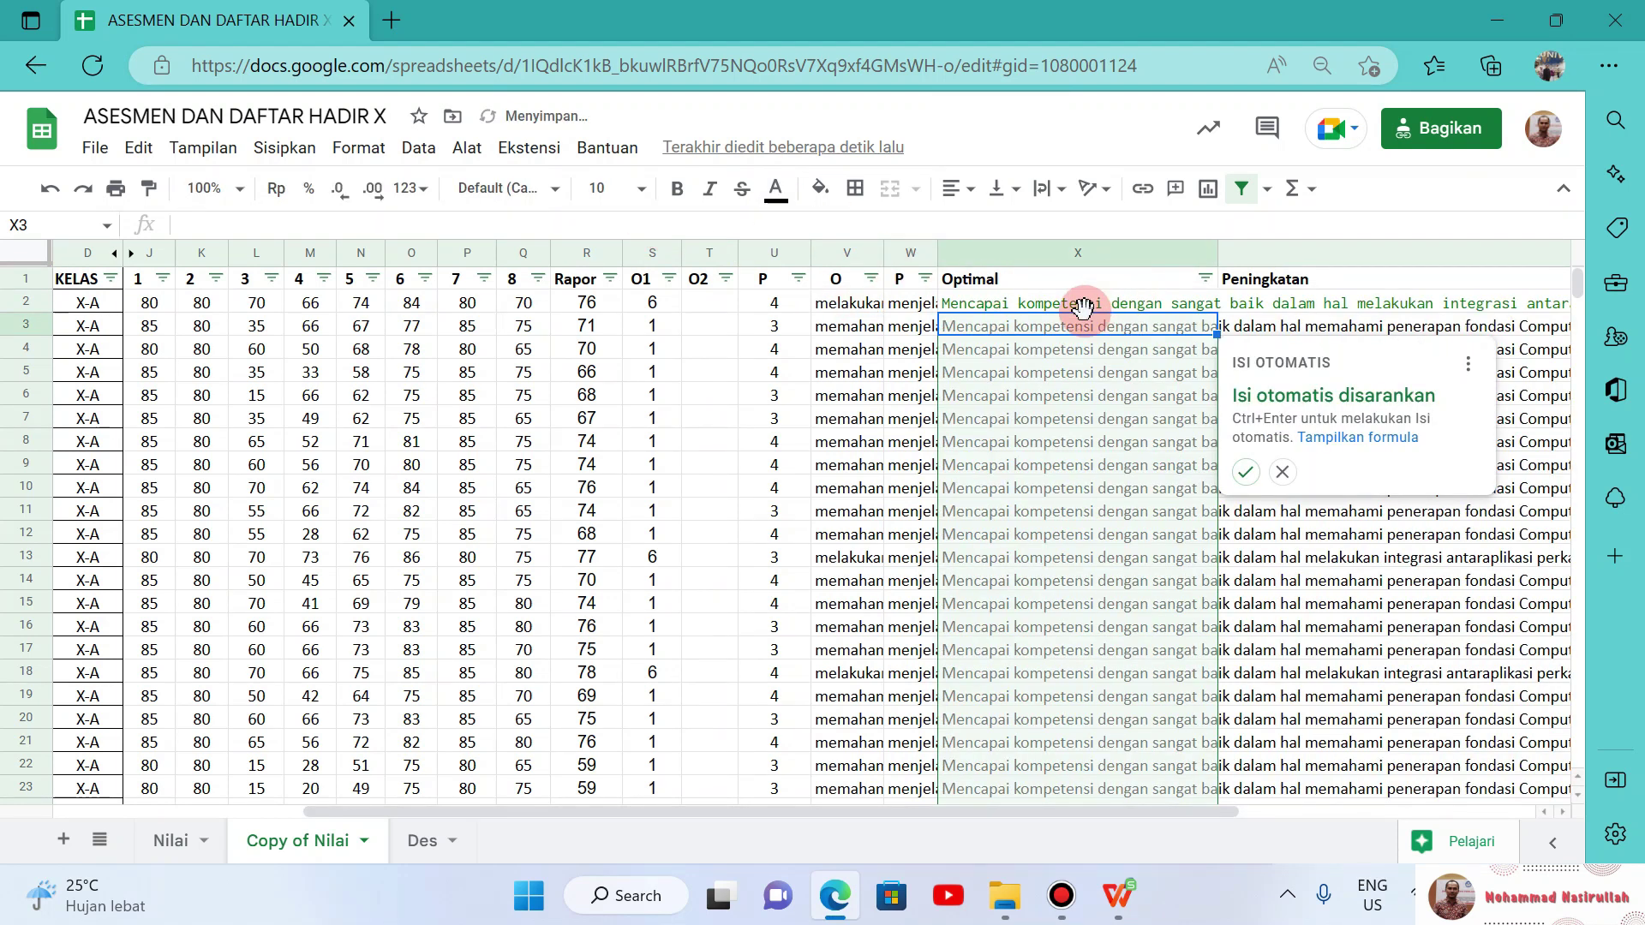
{"action": "left_click", "coordinate": [1246, 473]}
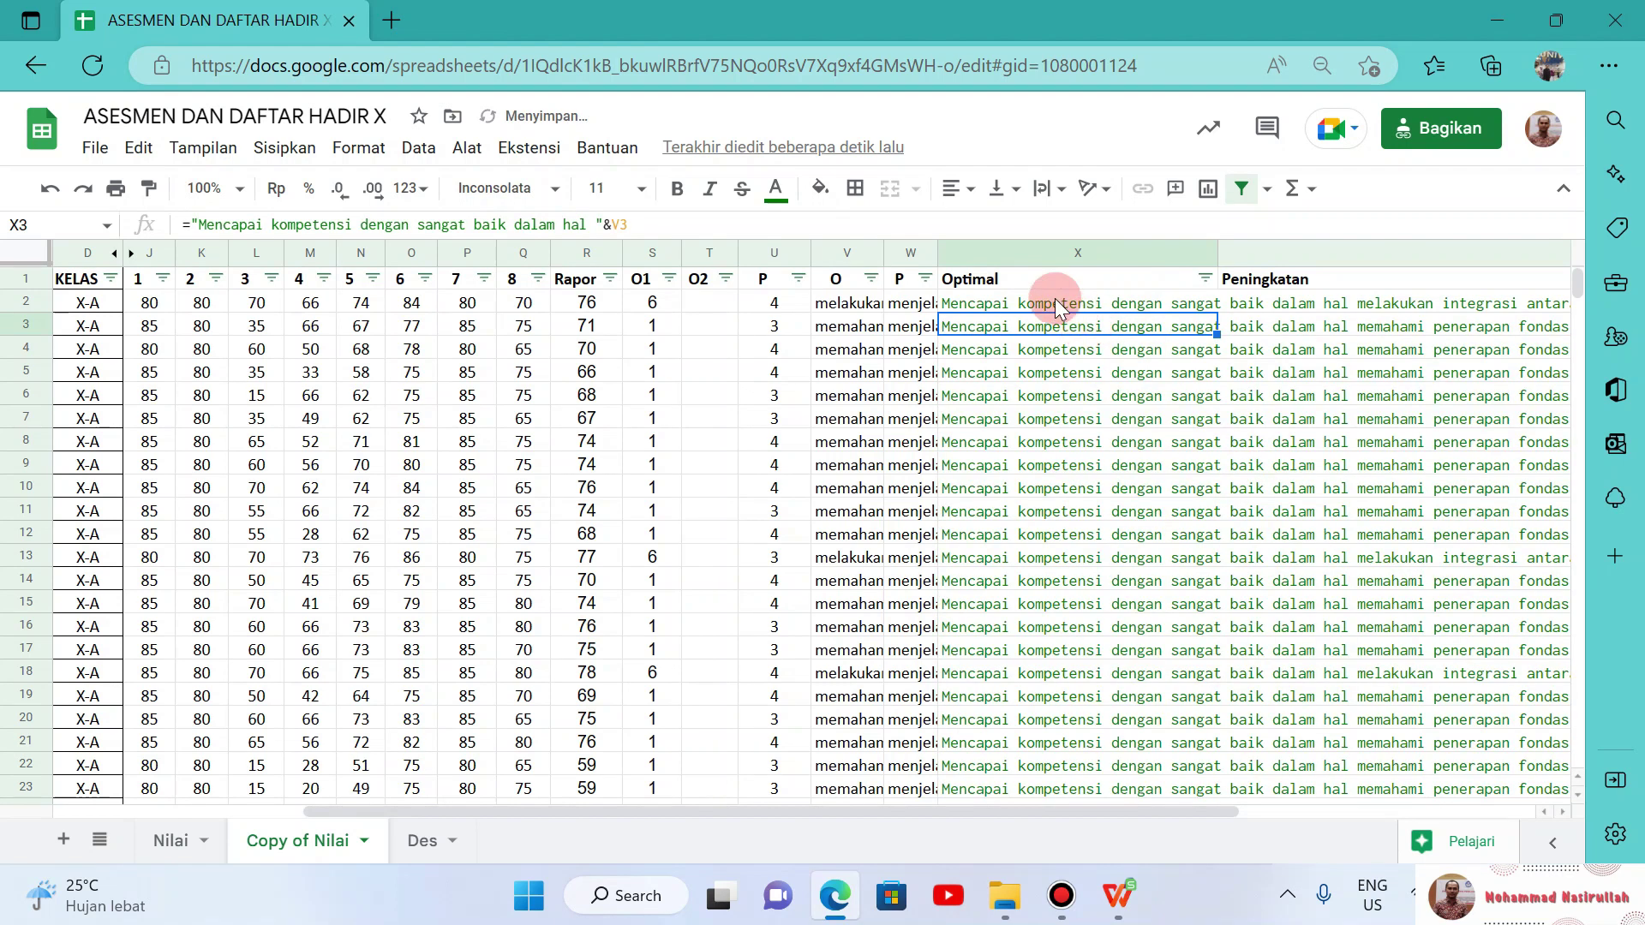
{"action": "left_click", "coordinate": [1024, 306]}
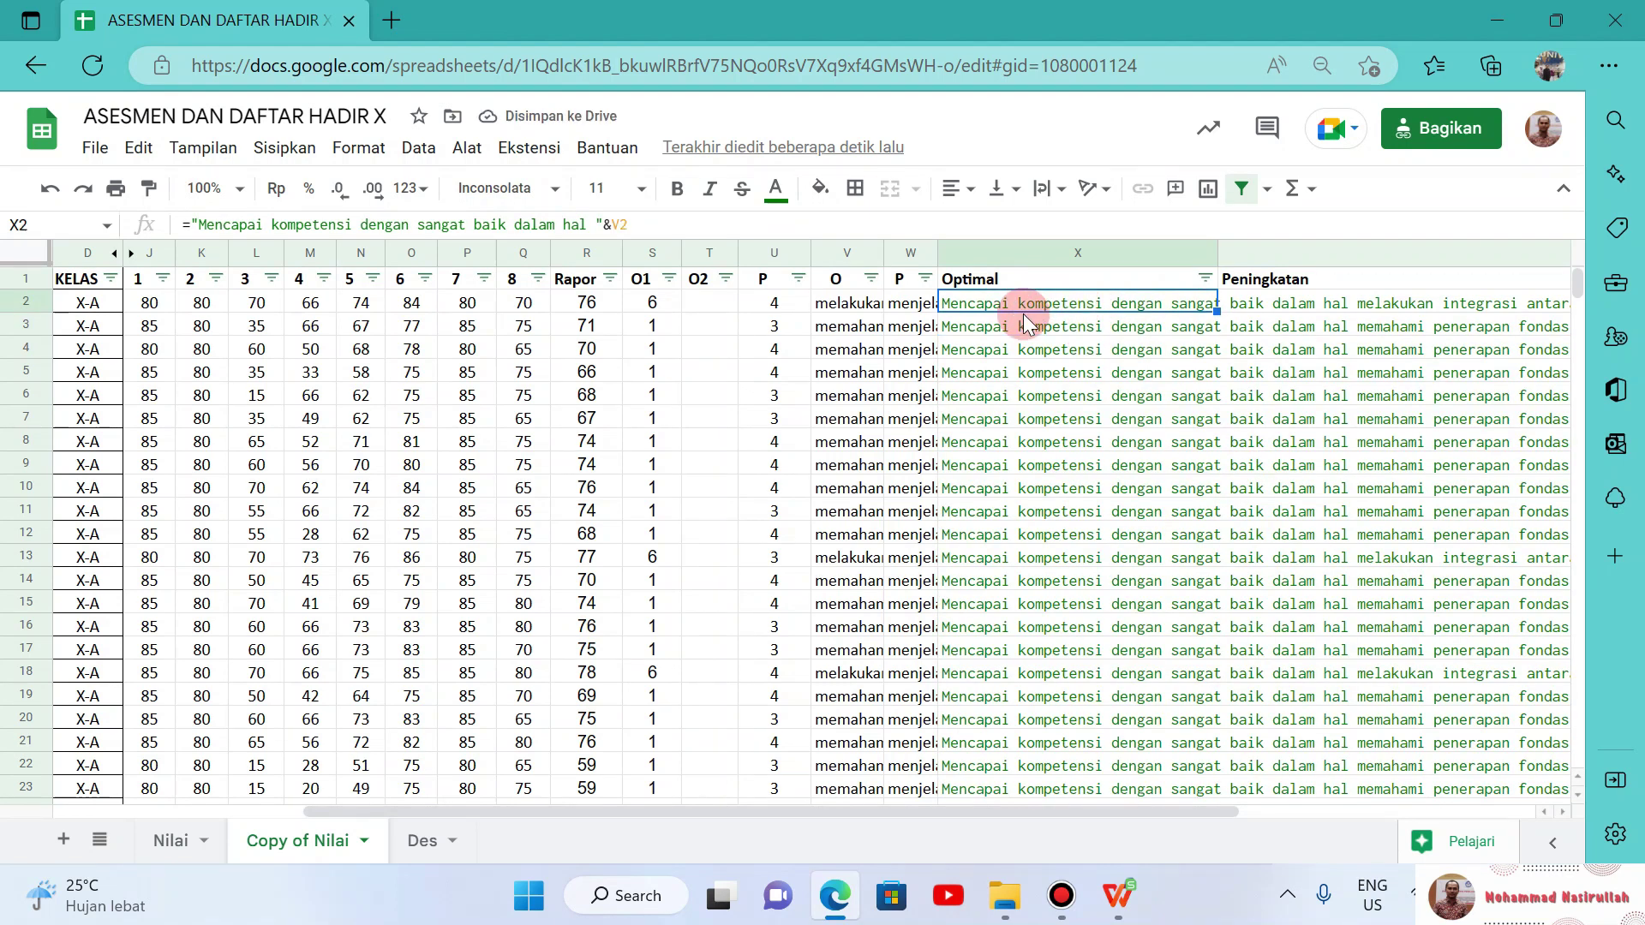
Step: Widen column V to show more of the O description texts
{"action": "key", "text": "Right"}
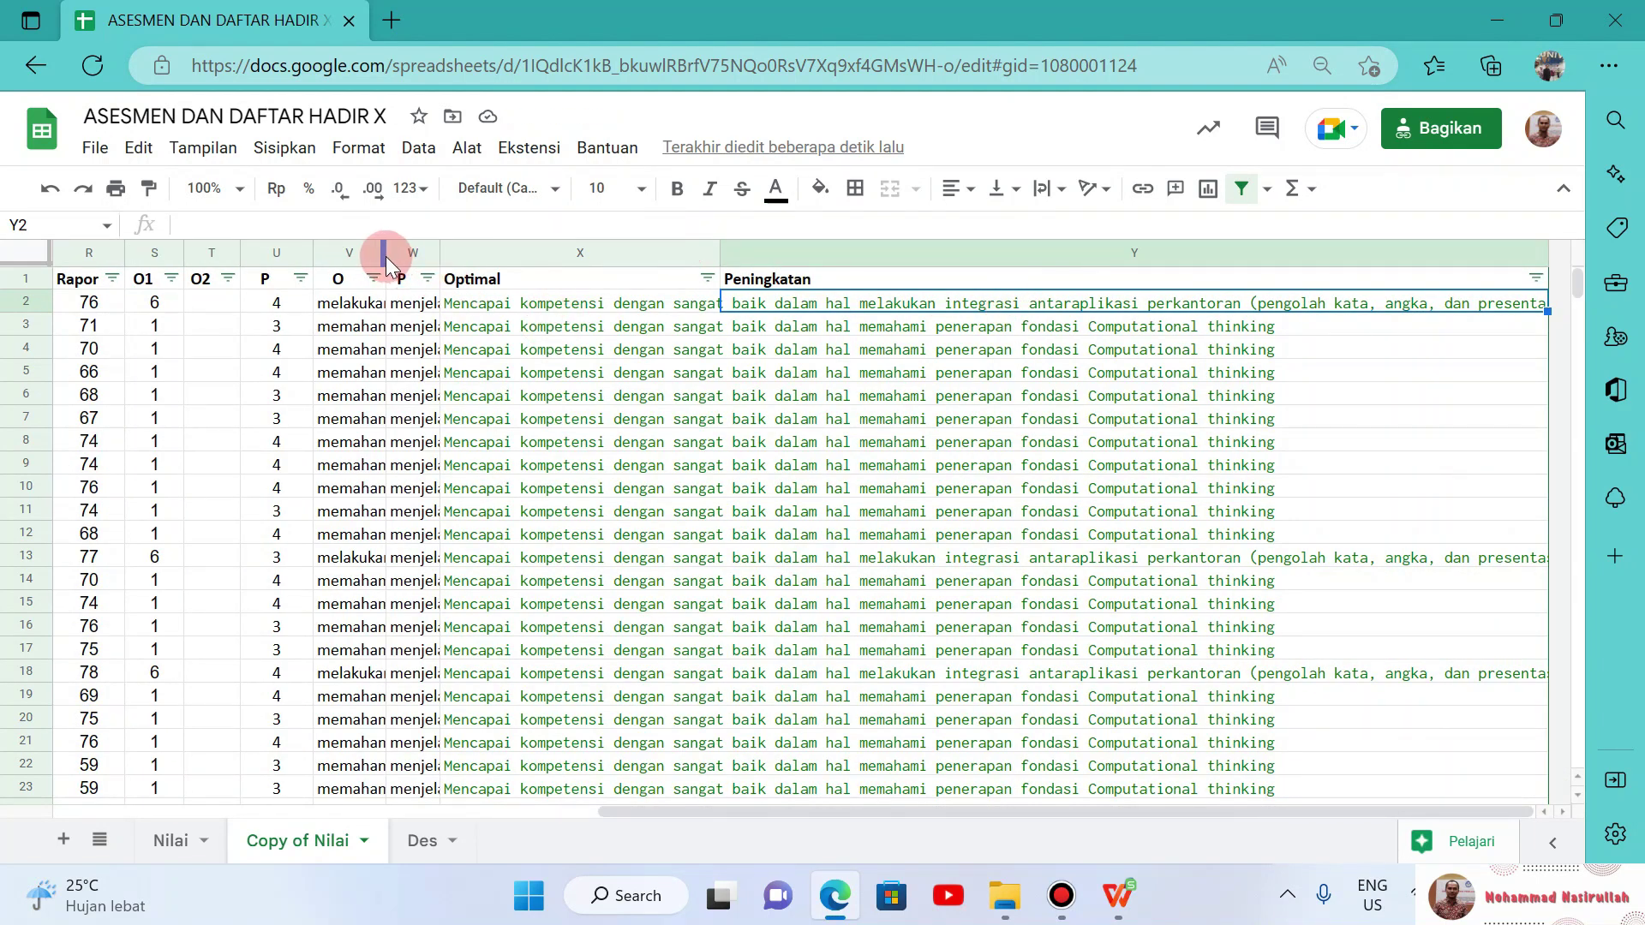
{"action": "left_click_drag", "start_coordinate": [383, 254], "coordinate": [631, 250]}
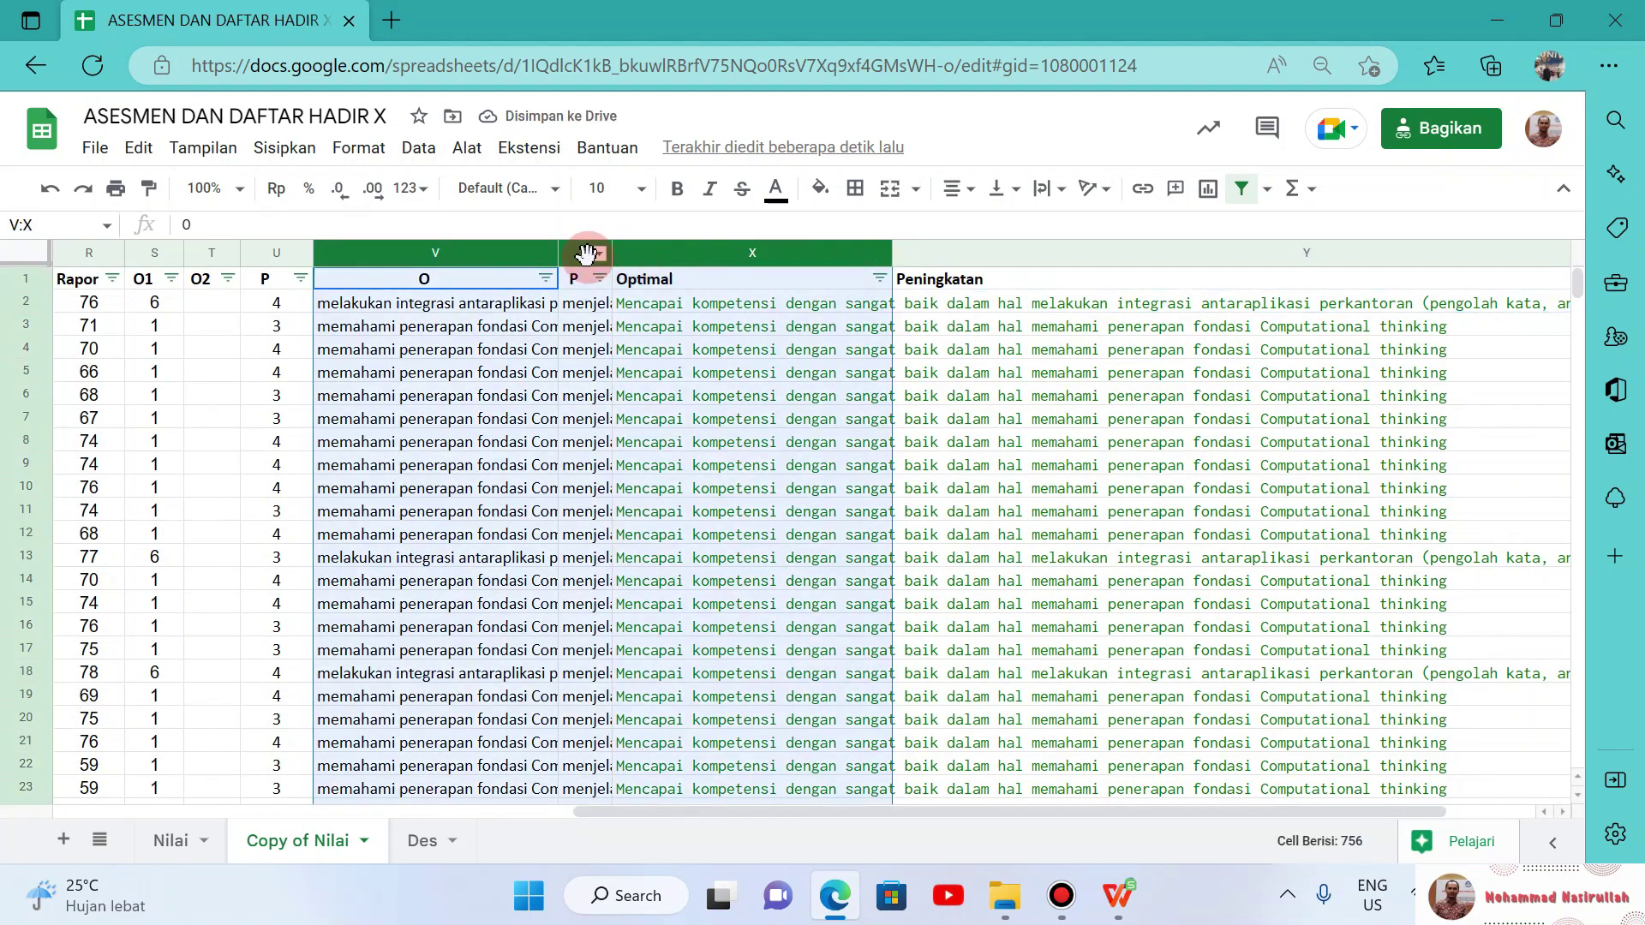
{"action": "left_click", "coordinate": [883, 307]}
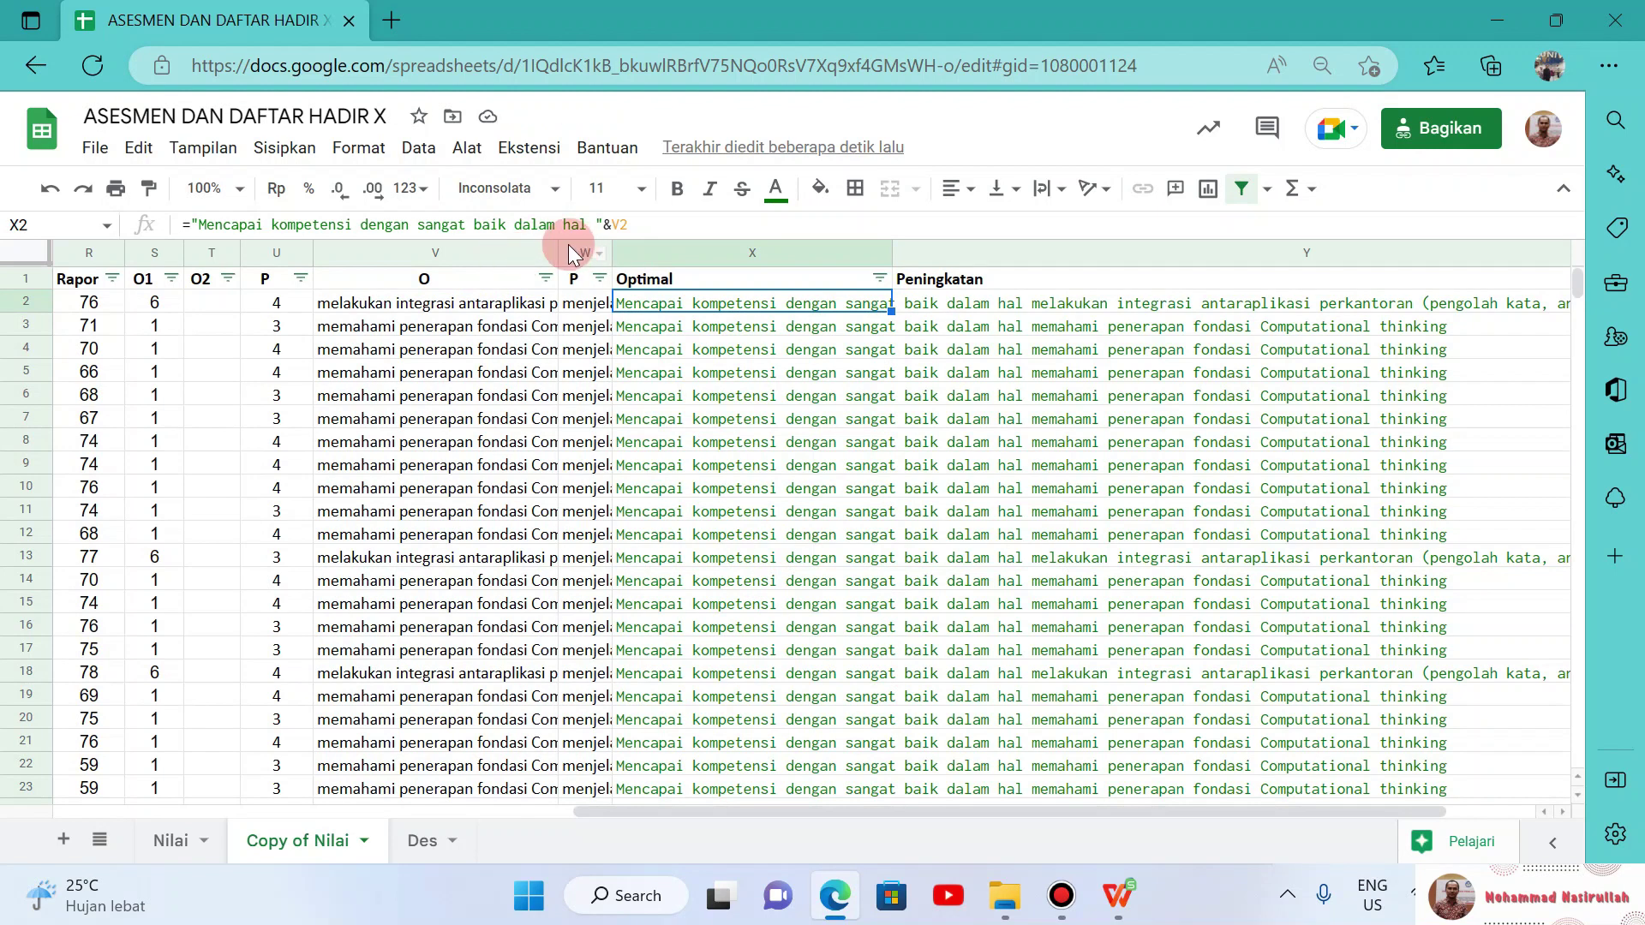
{"action": "left_click_drag", "start_coordinate": [555, 254], "coordinate": [742, 265]}
Step: Compare the combined Optimal description in X2 with its source text in column V
{"action": "key", "text": "Left"}
{"action": "key", "text": "Right"}
{"action": "scroll", "coordinate": [672, 310], "scroll_direction": "right", "scroll_amount": 5}
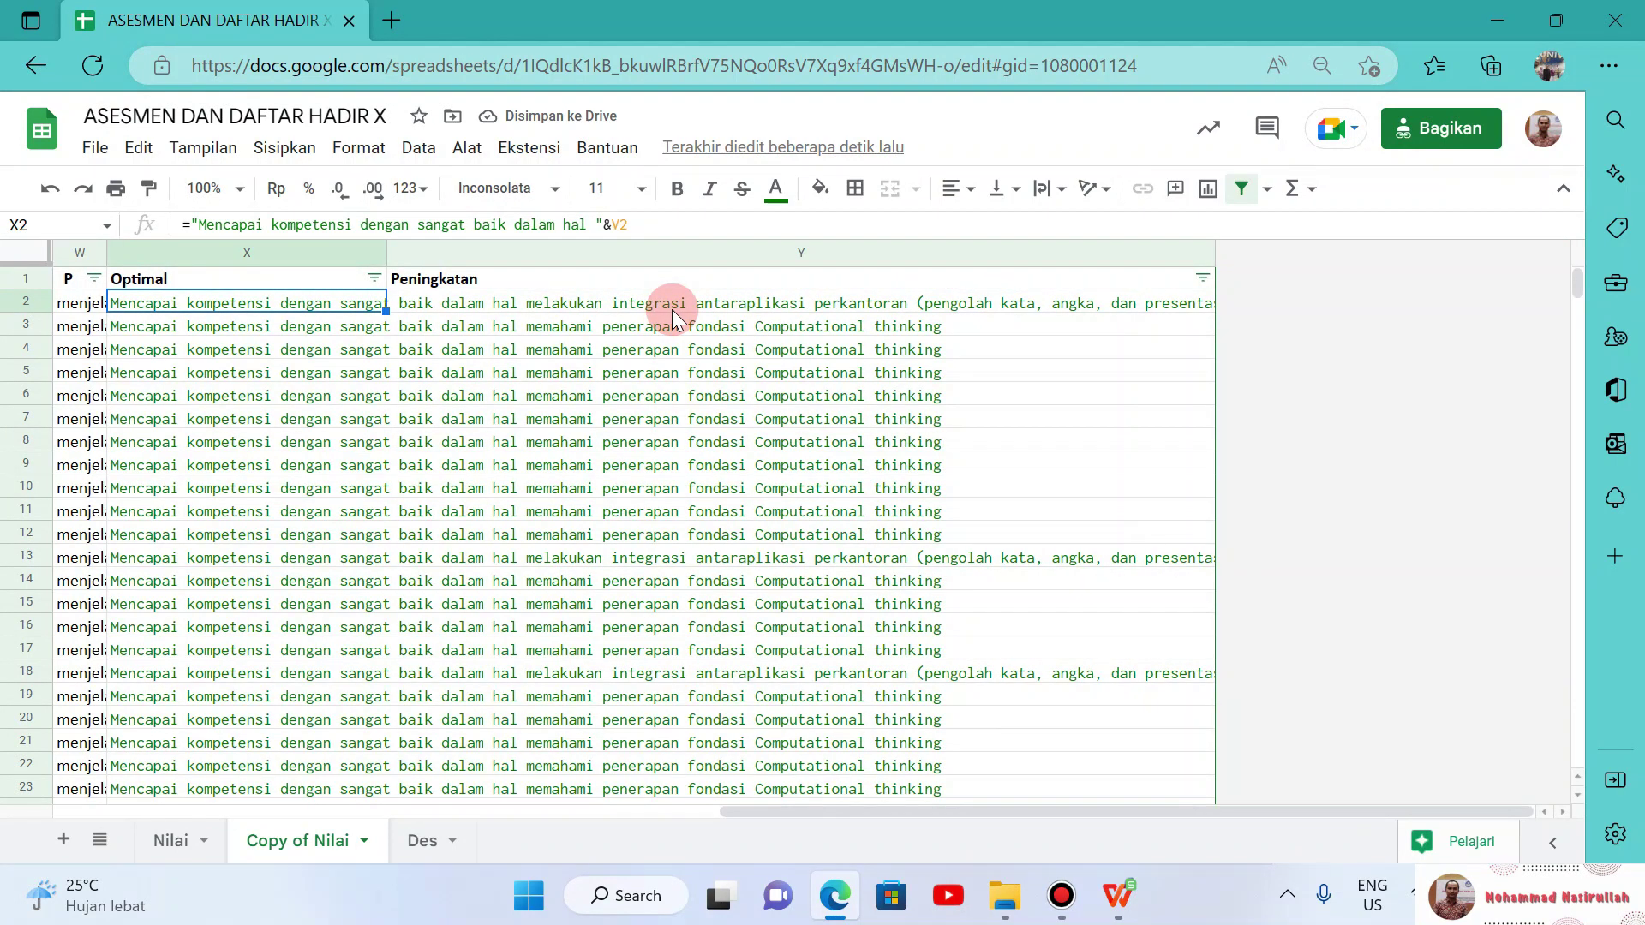
{"action": "key", "text": "Left"}
{"action": "key", "text": "Right"}
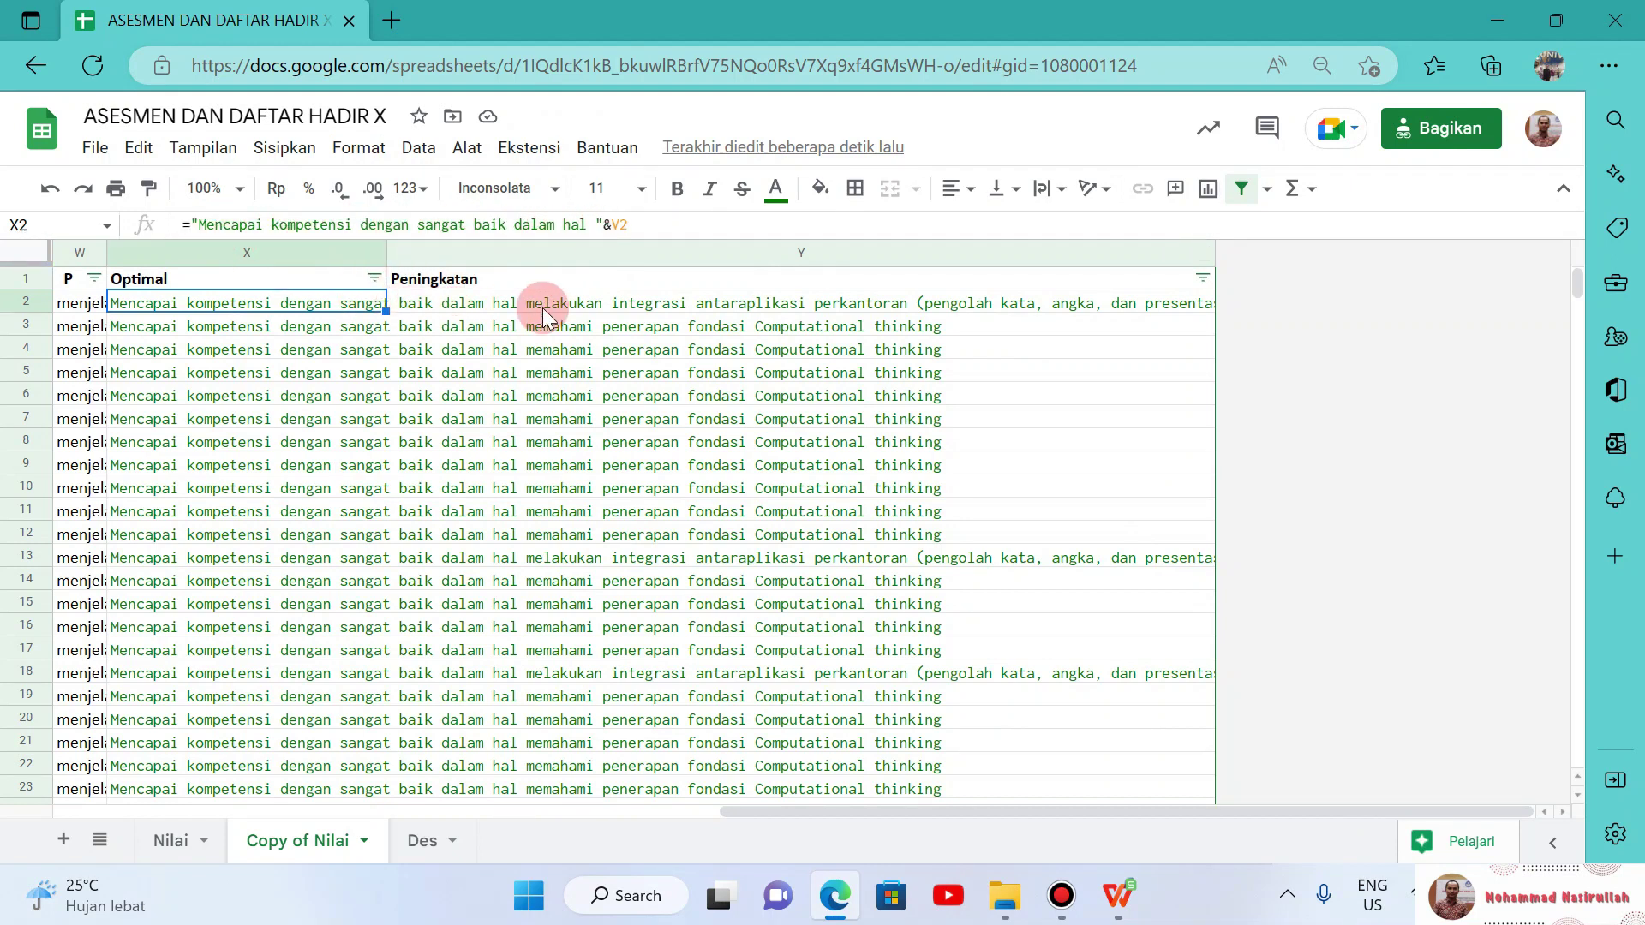
{"action": "scroll", "coordinate": [497, 330], "scroll_direction": "left", "scroll_amount": 5}
{"action": "key", "text": "Left"}
{"action": "key", "text": "Right"}
{"action": "key", "text": "Right"}
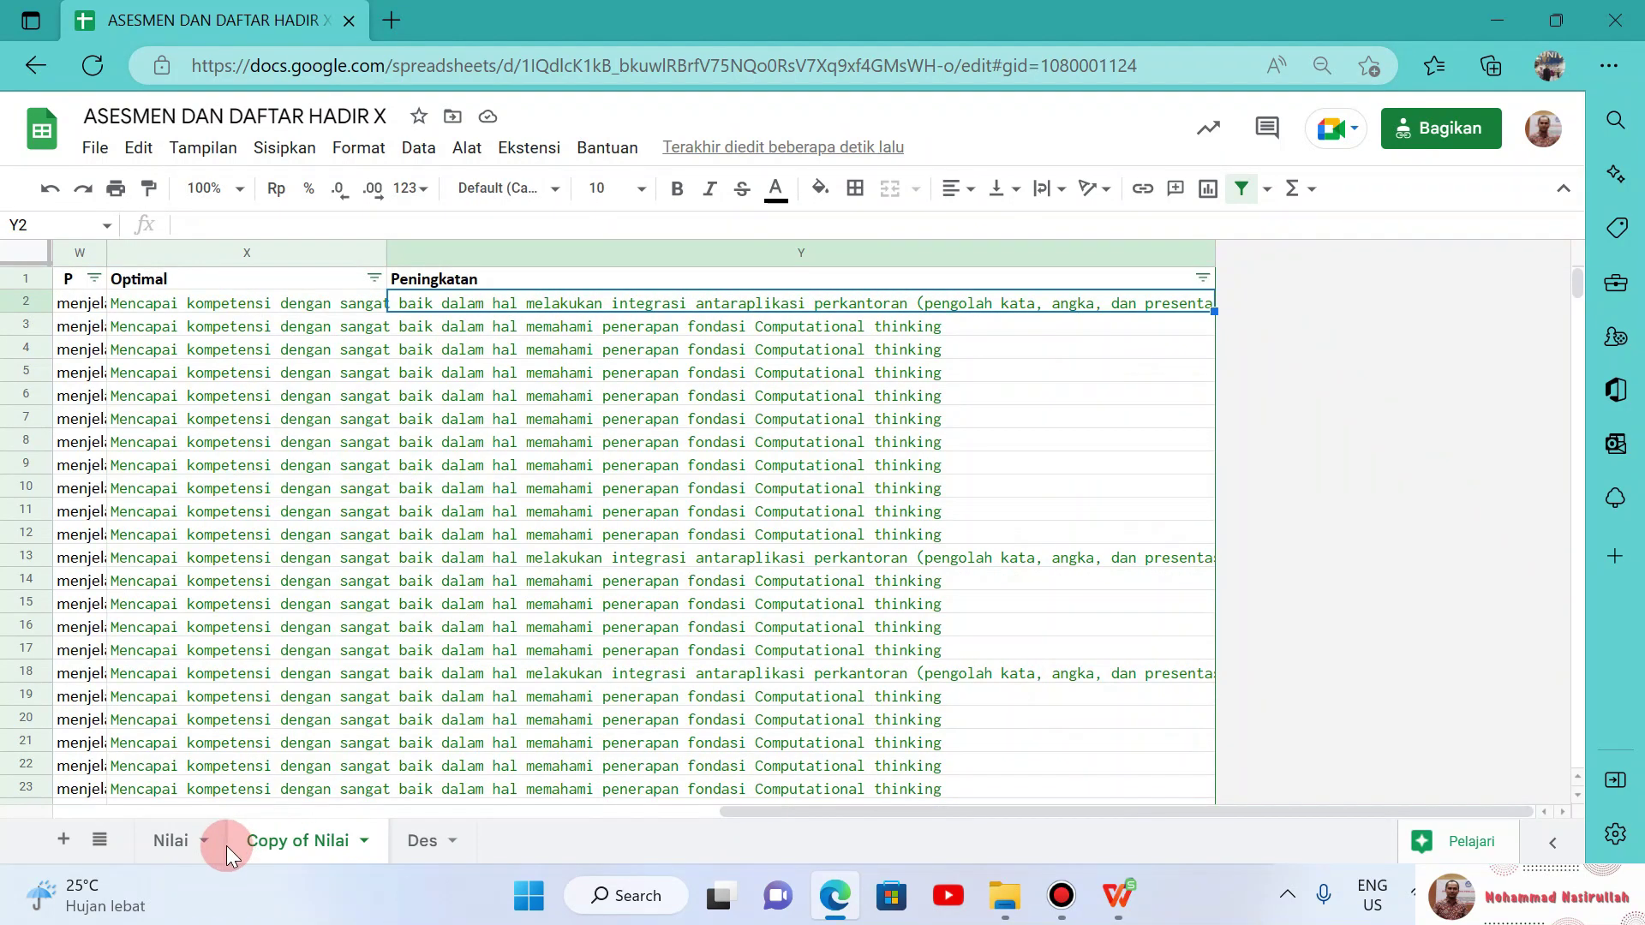
Step: Copy the formula part ="Perlu peningkatan dalam " from W218 on the Nilai sheet into Y2 of Copy of Nilai
{"action": "left_click", "coordinate": [172, 840]}
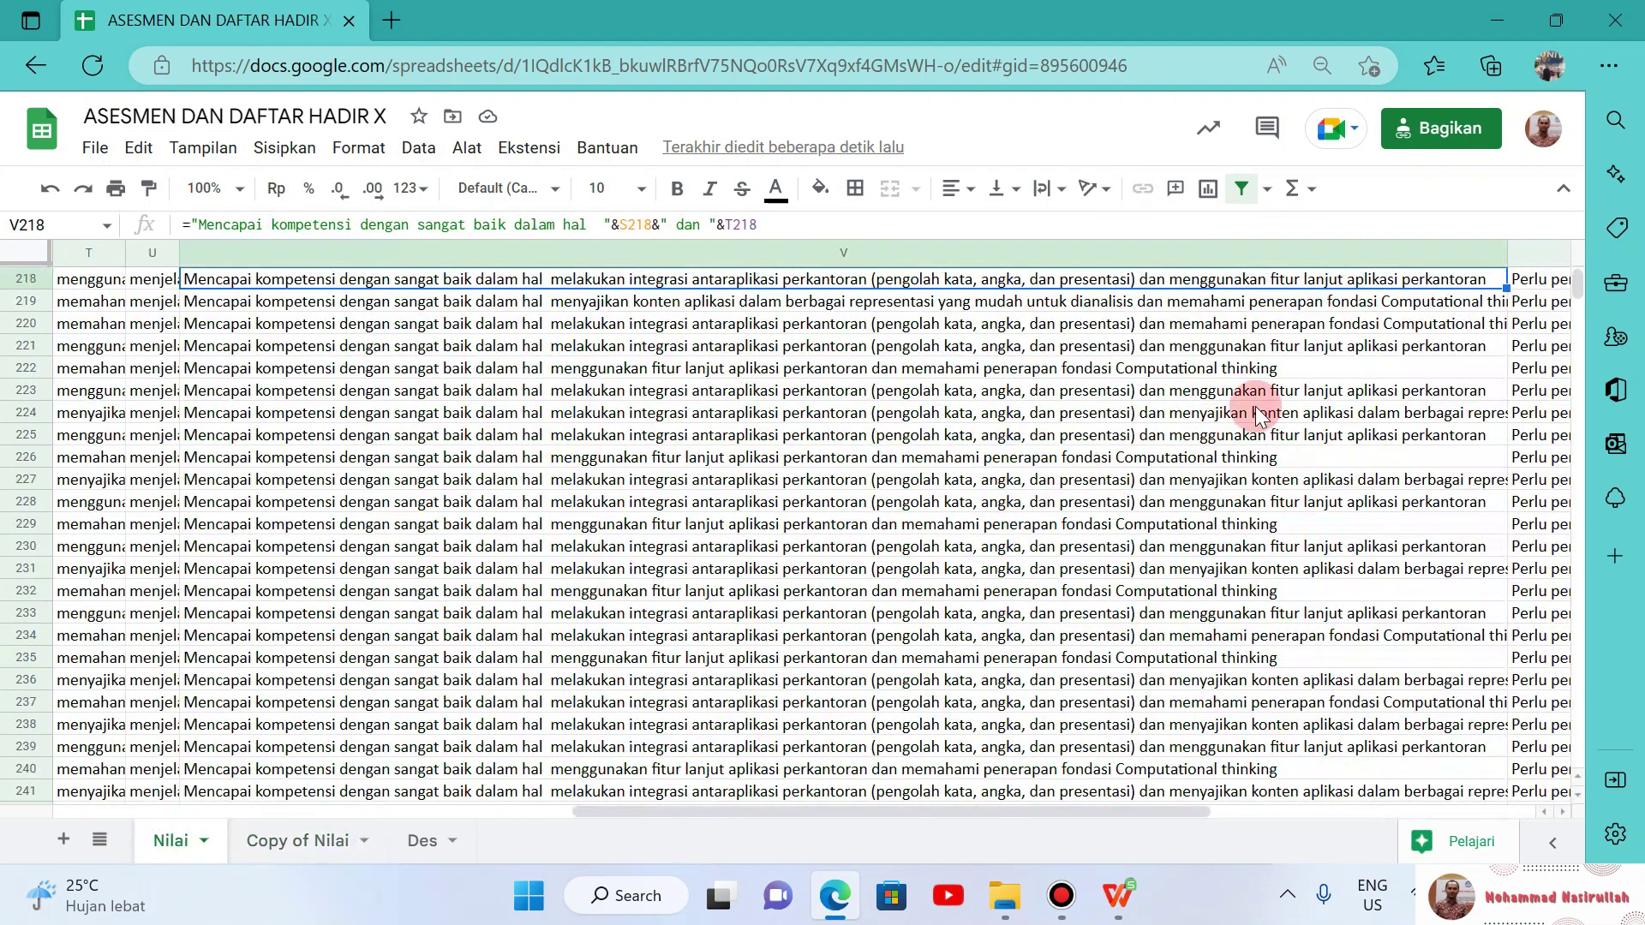
{"action": "key", "text": "Right"}
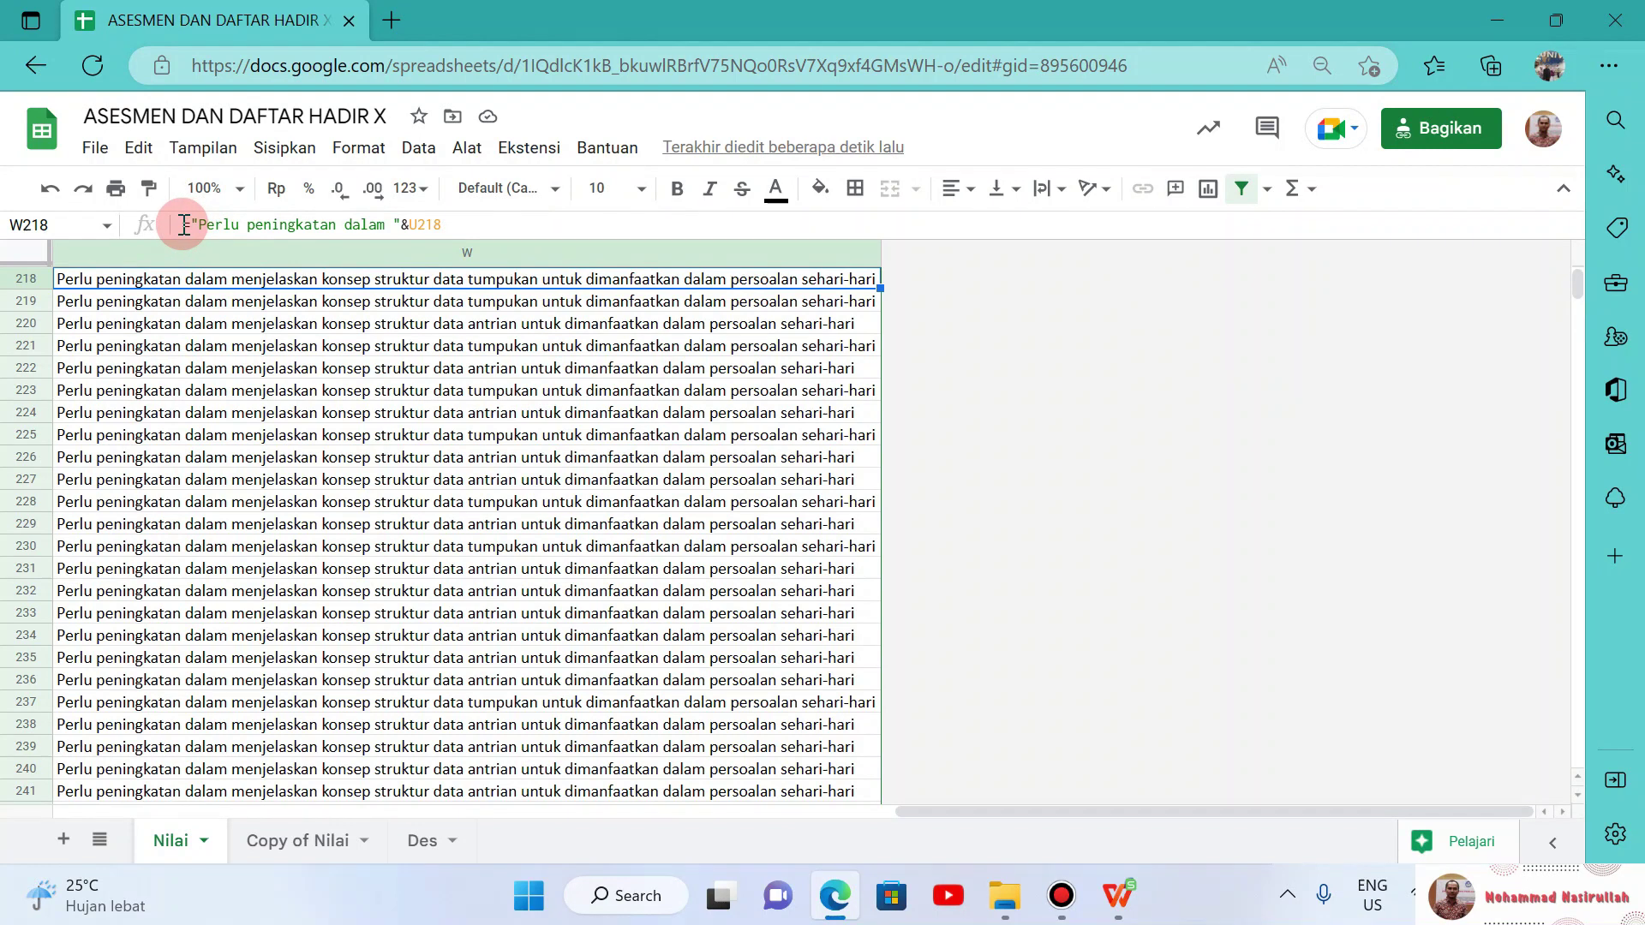
{"action": "left_click", "coordinate": [240, 225]}
{"action": "left_click_drag", "start_coordinate": [240, 225], "coordinate": [400, 228]}
{"action": "key", "text": "ctrl+c"}
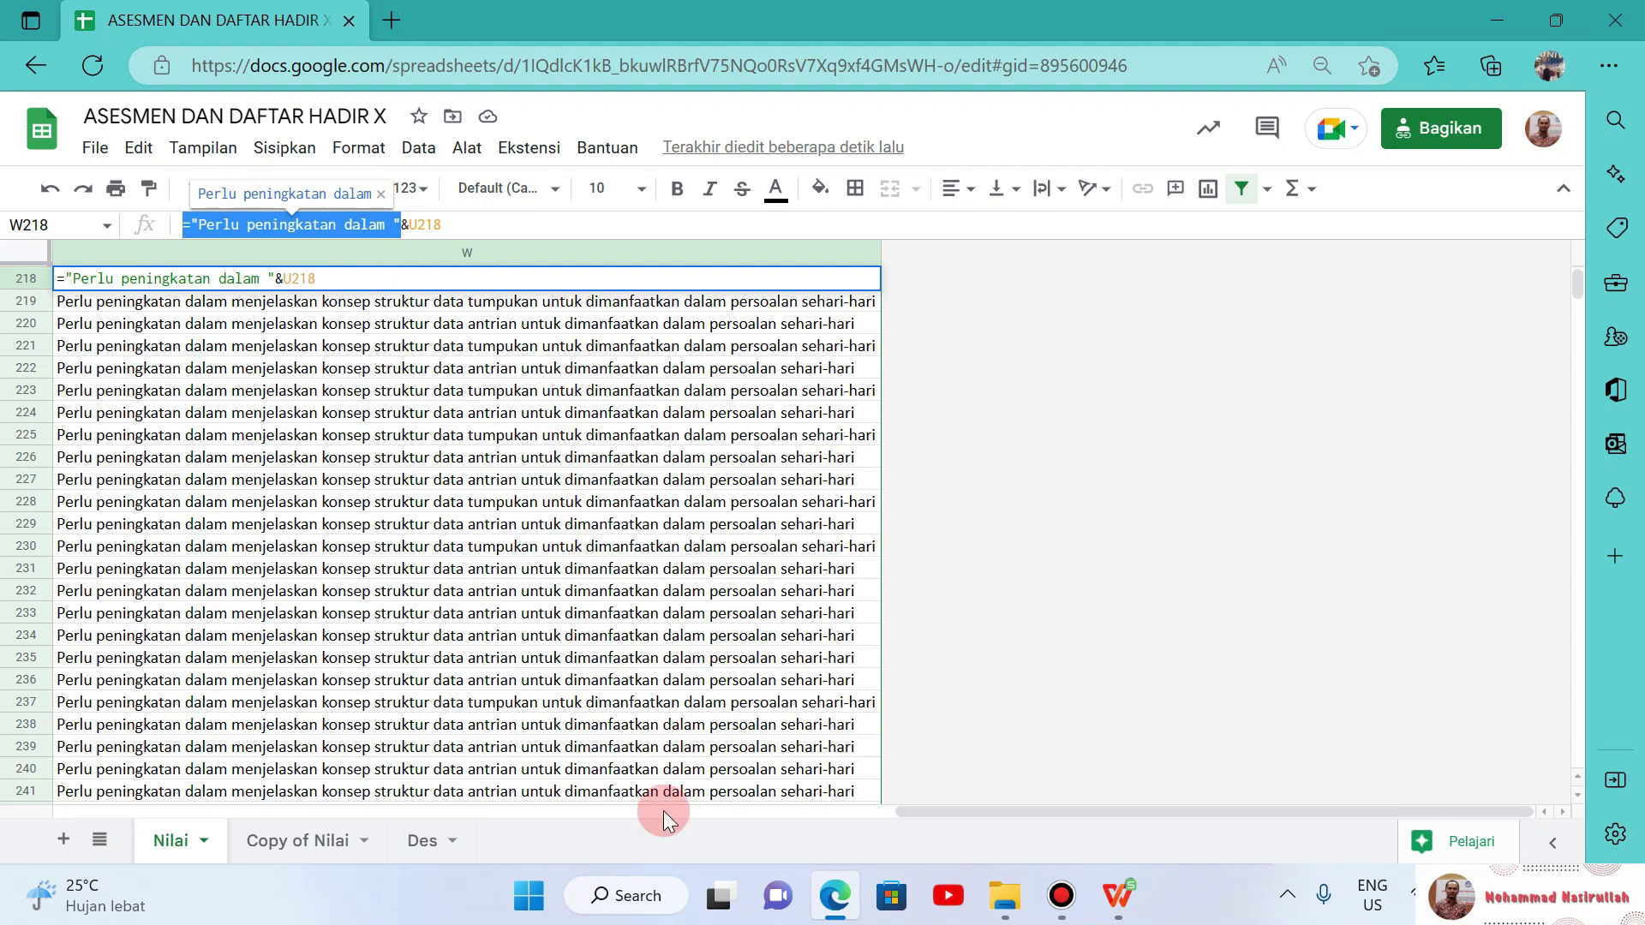
{"action": "left_click", "coordinate": [300, 841]}
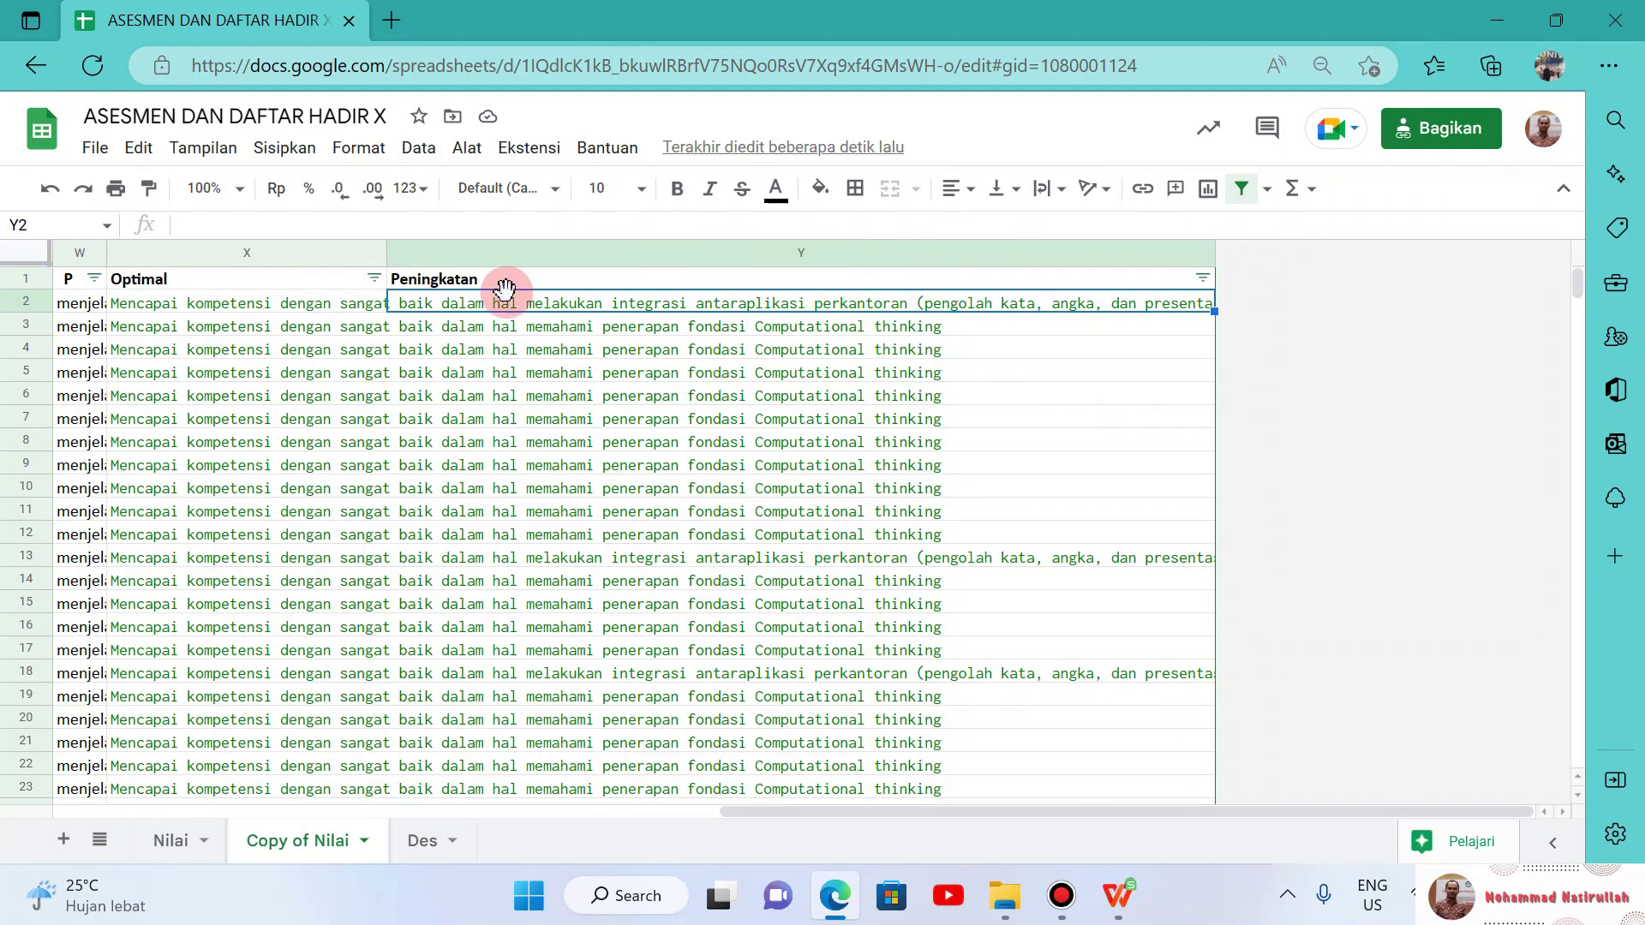
{"action": "key", "text": "ctrl+v"}
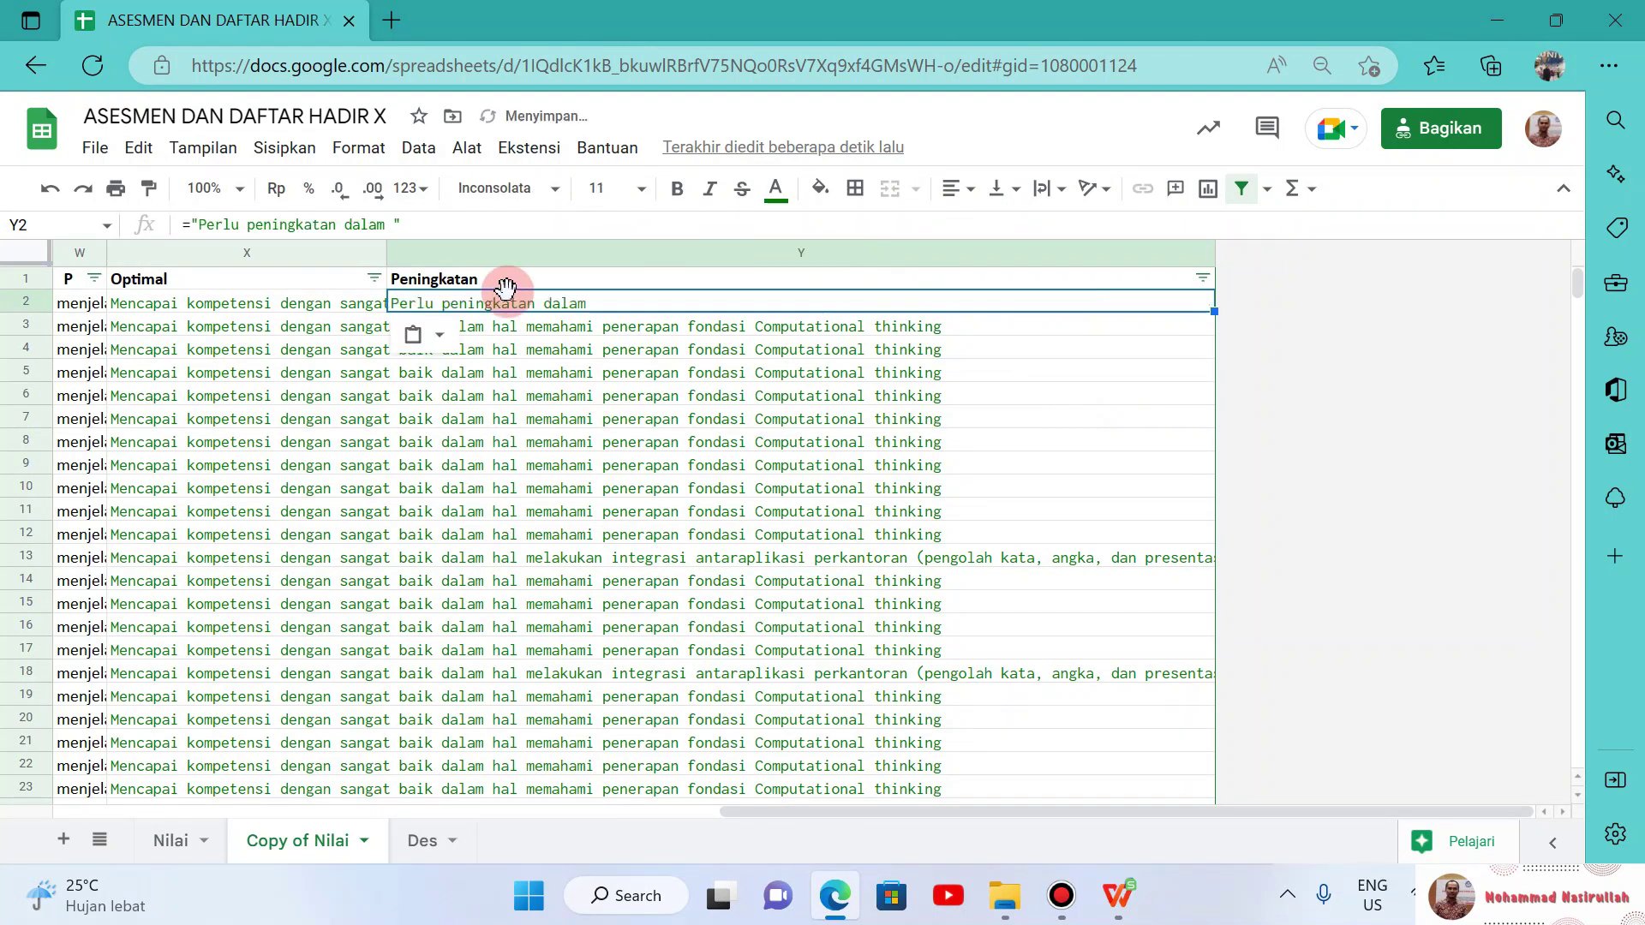
Step: Complete the Y2 formula as ="Perlu peningkatan dalam "&W2 and fill it down the Peningkatan column with the suggested autofill
{"action": "left_click", "coordinate": [427, 229]}
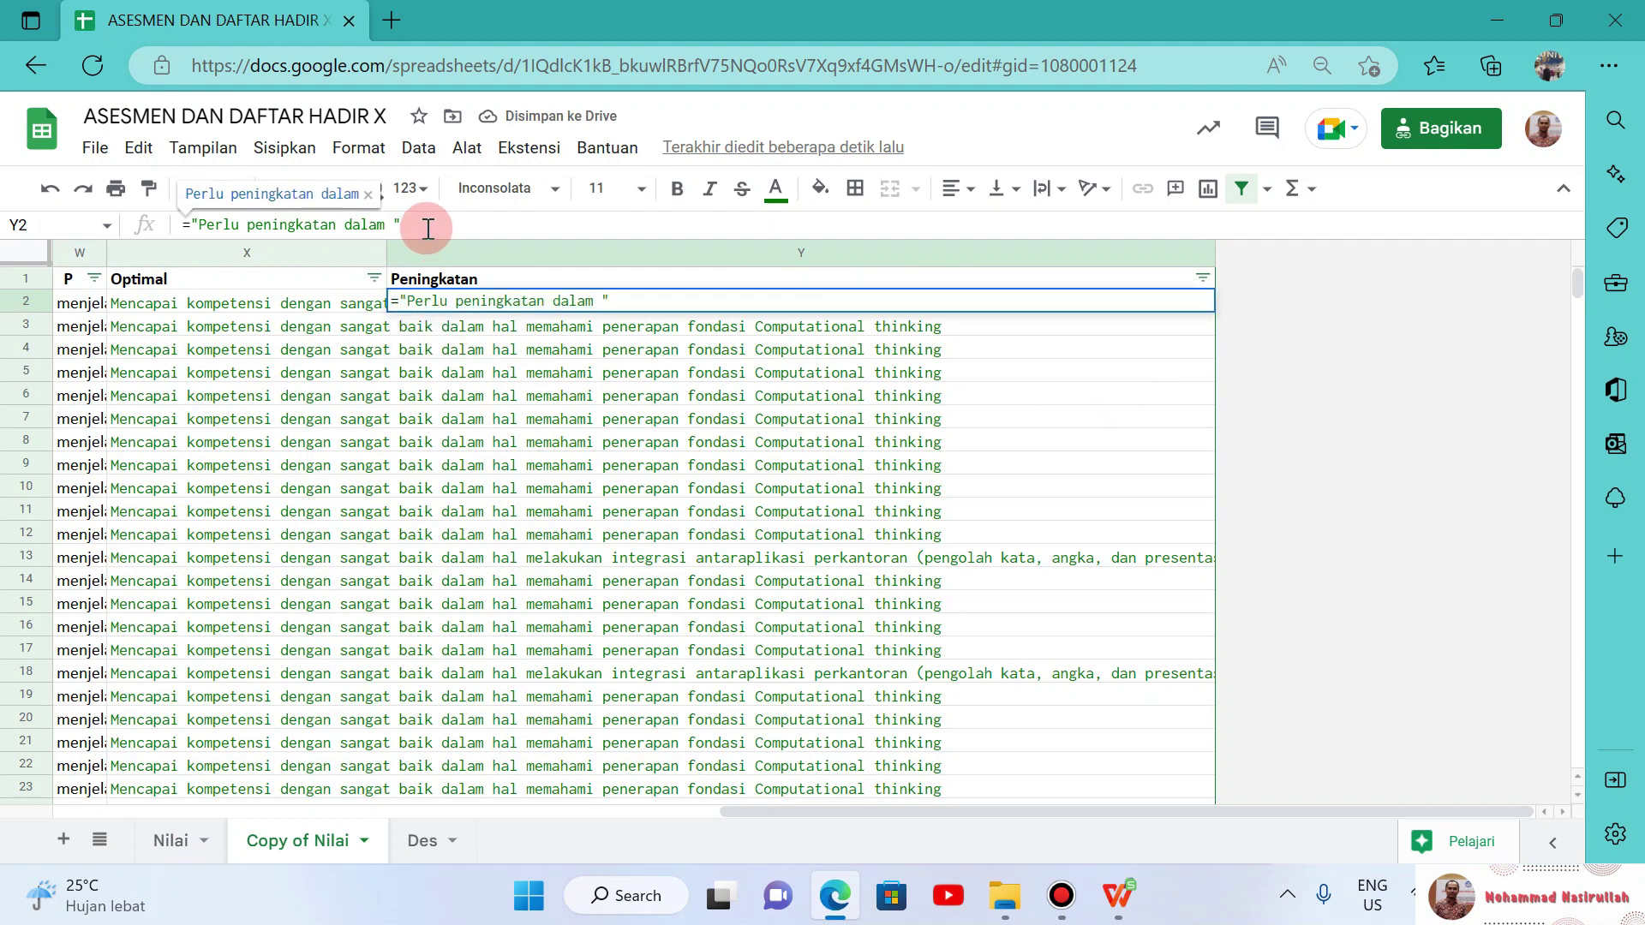
{"action": "type", "text": "&"}
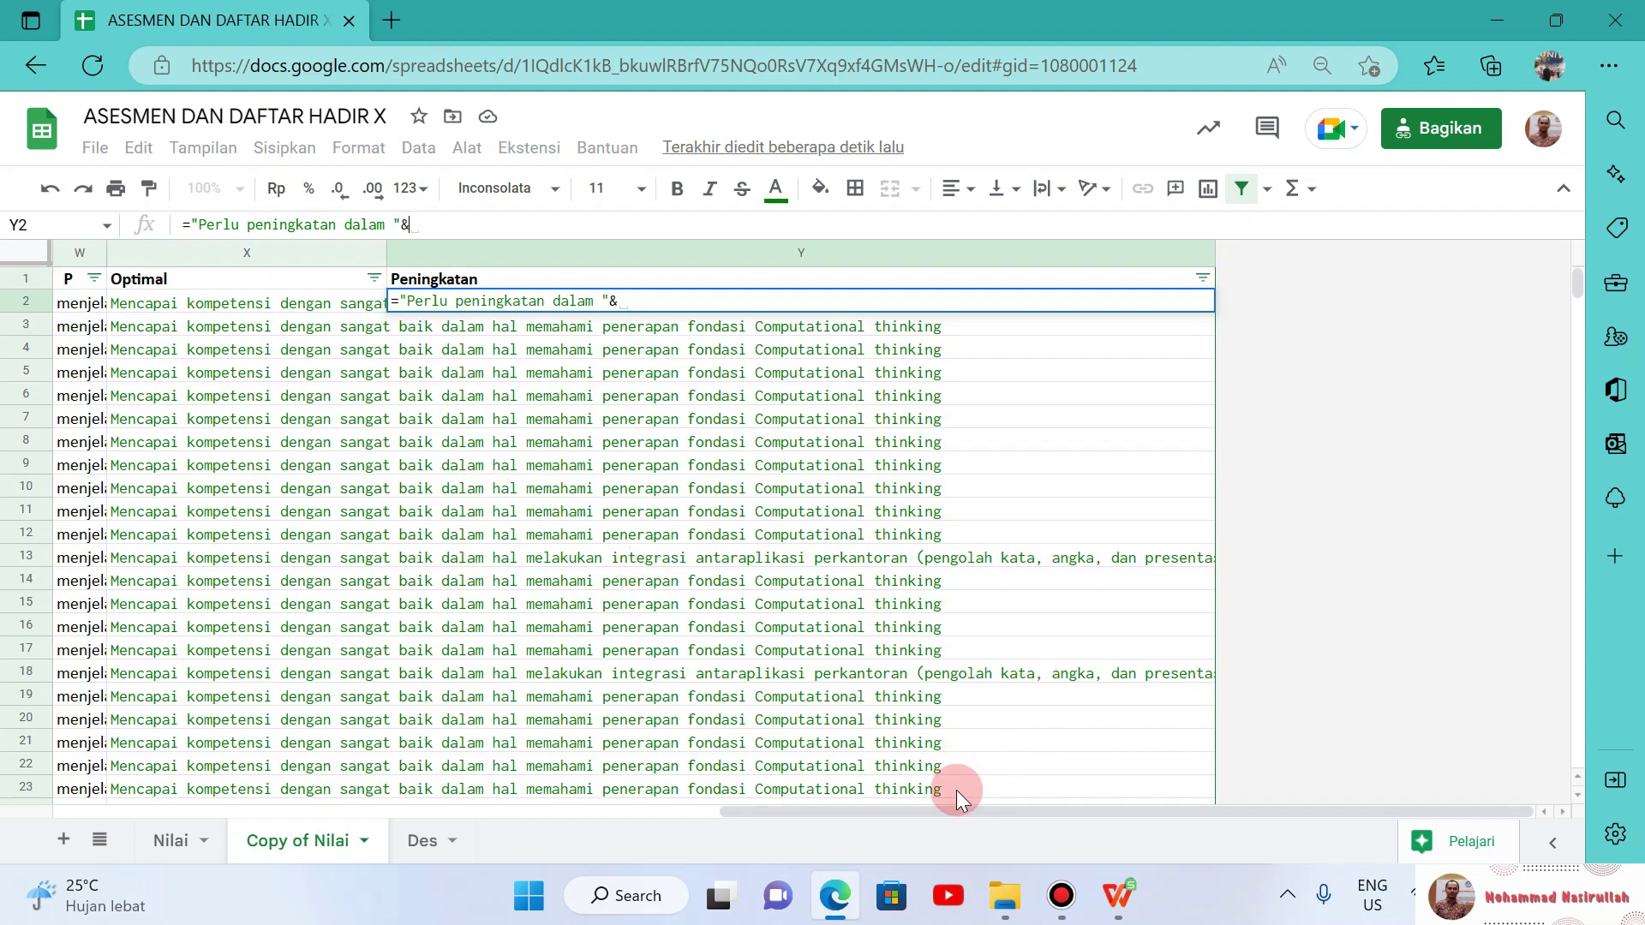
{"action": "left_click_drag", "start_coordinate": [949, 809], "coordinate": [925, 811]}
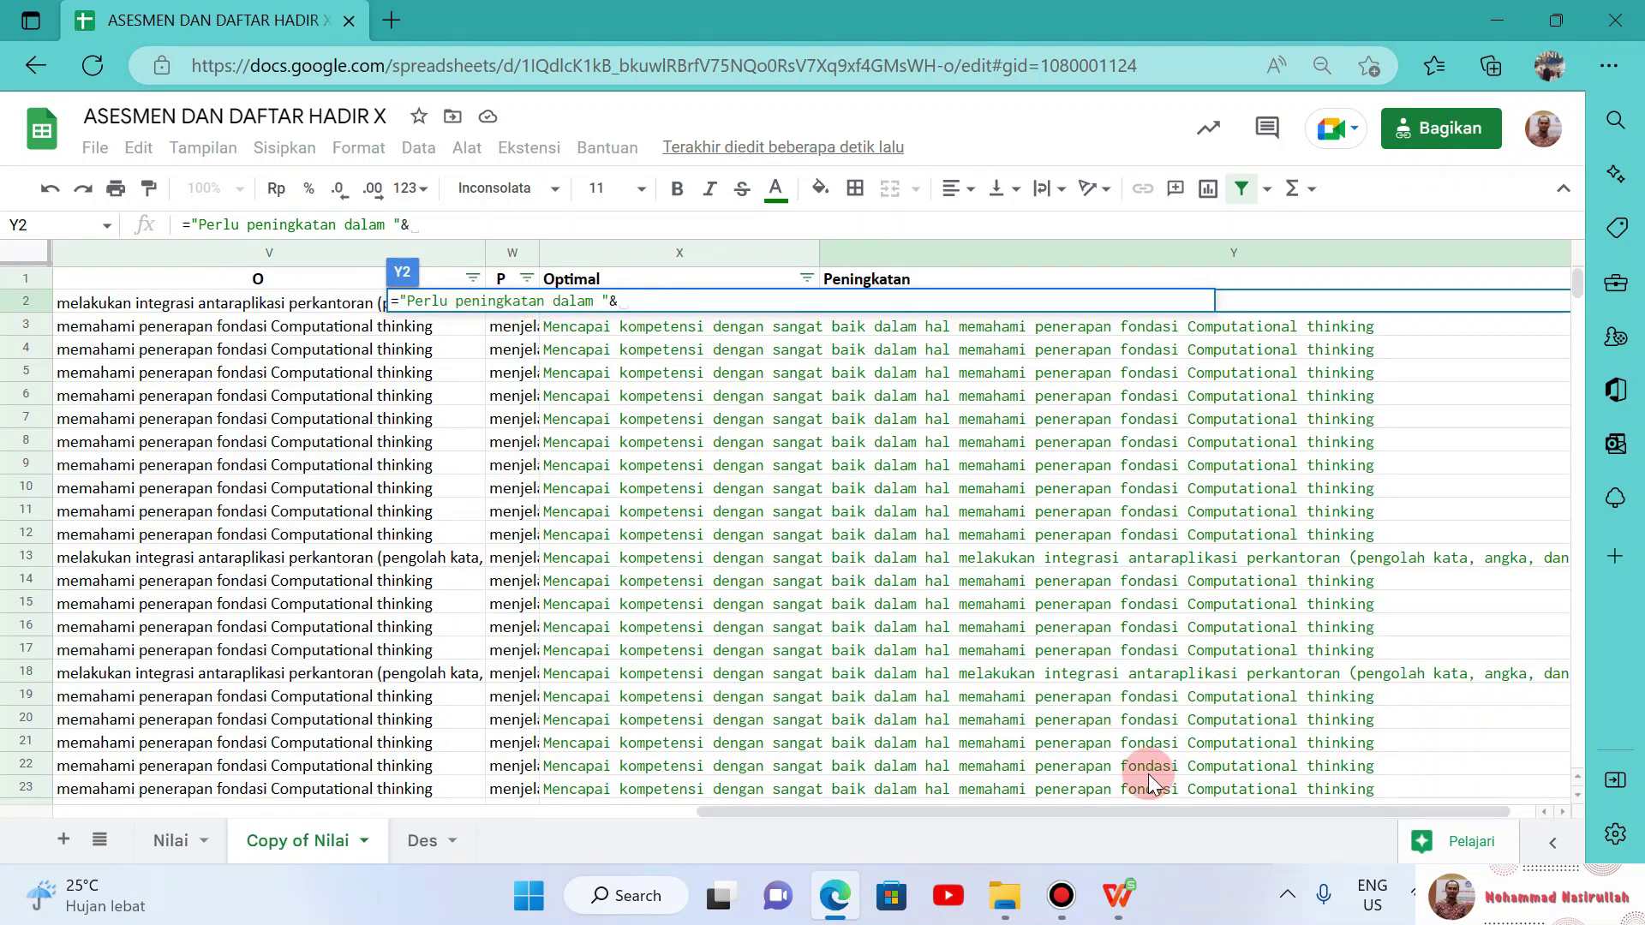
{"action": "left_click_drag", "start_coordinate": [1129, 812], "coordinate": [1155, 813]}
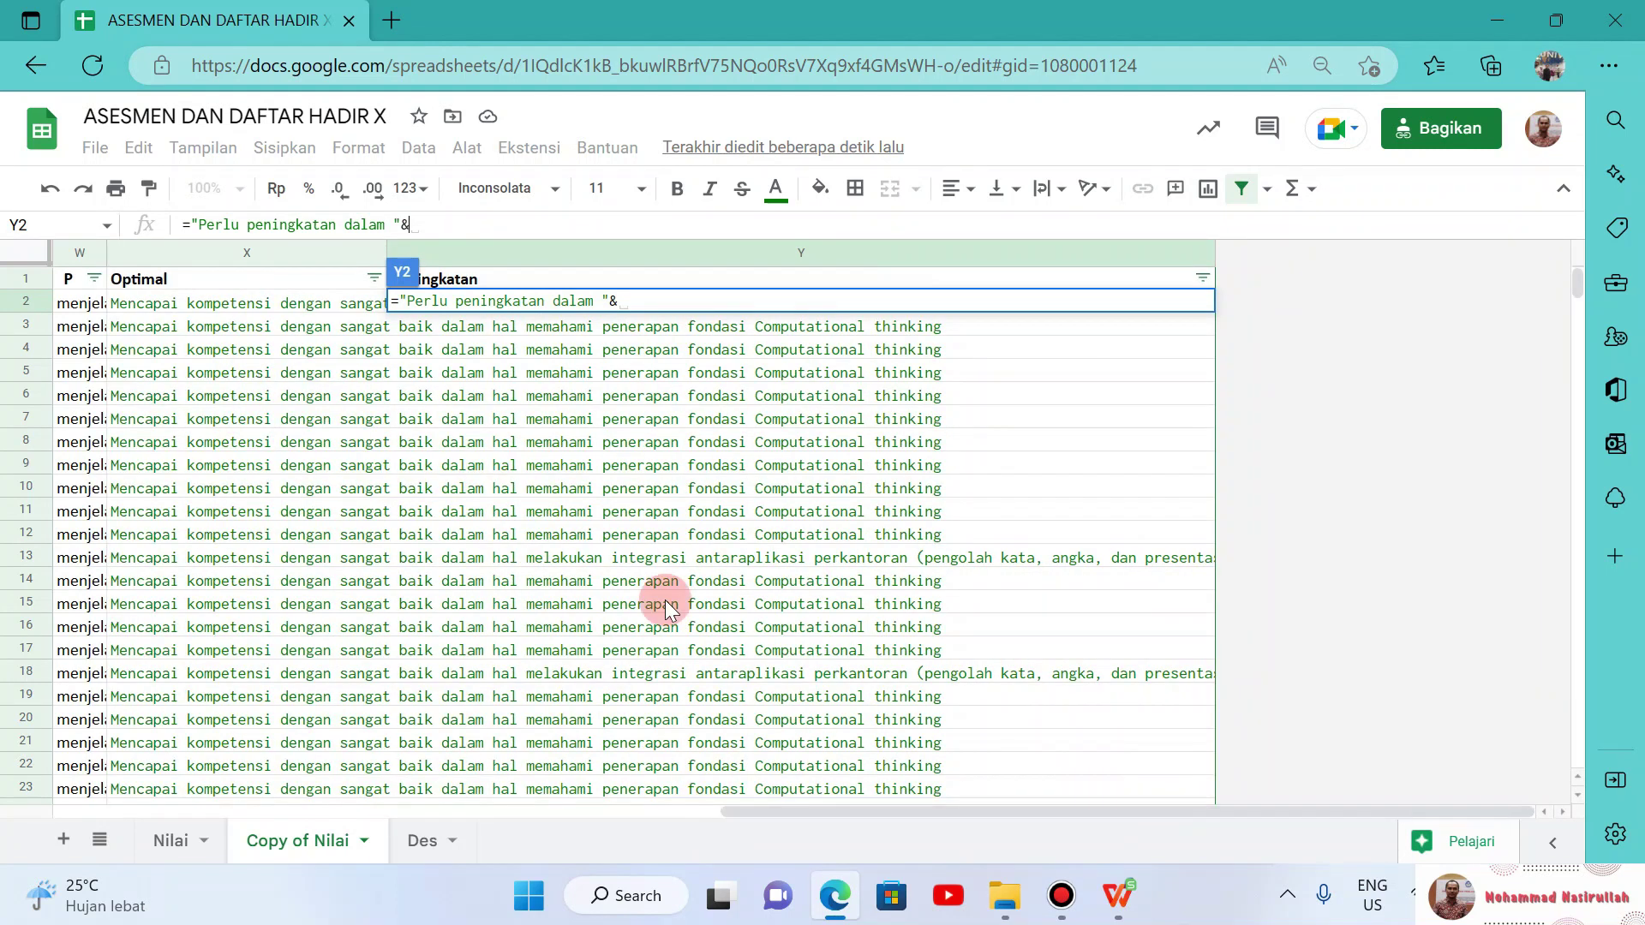
{"action": "left_click", "coordinate": [82, 306]}
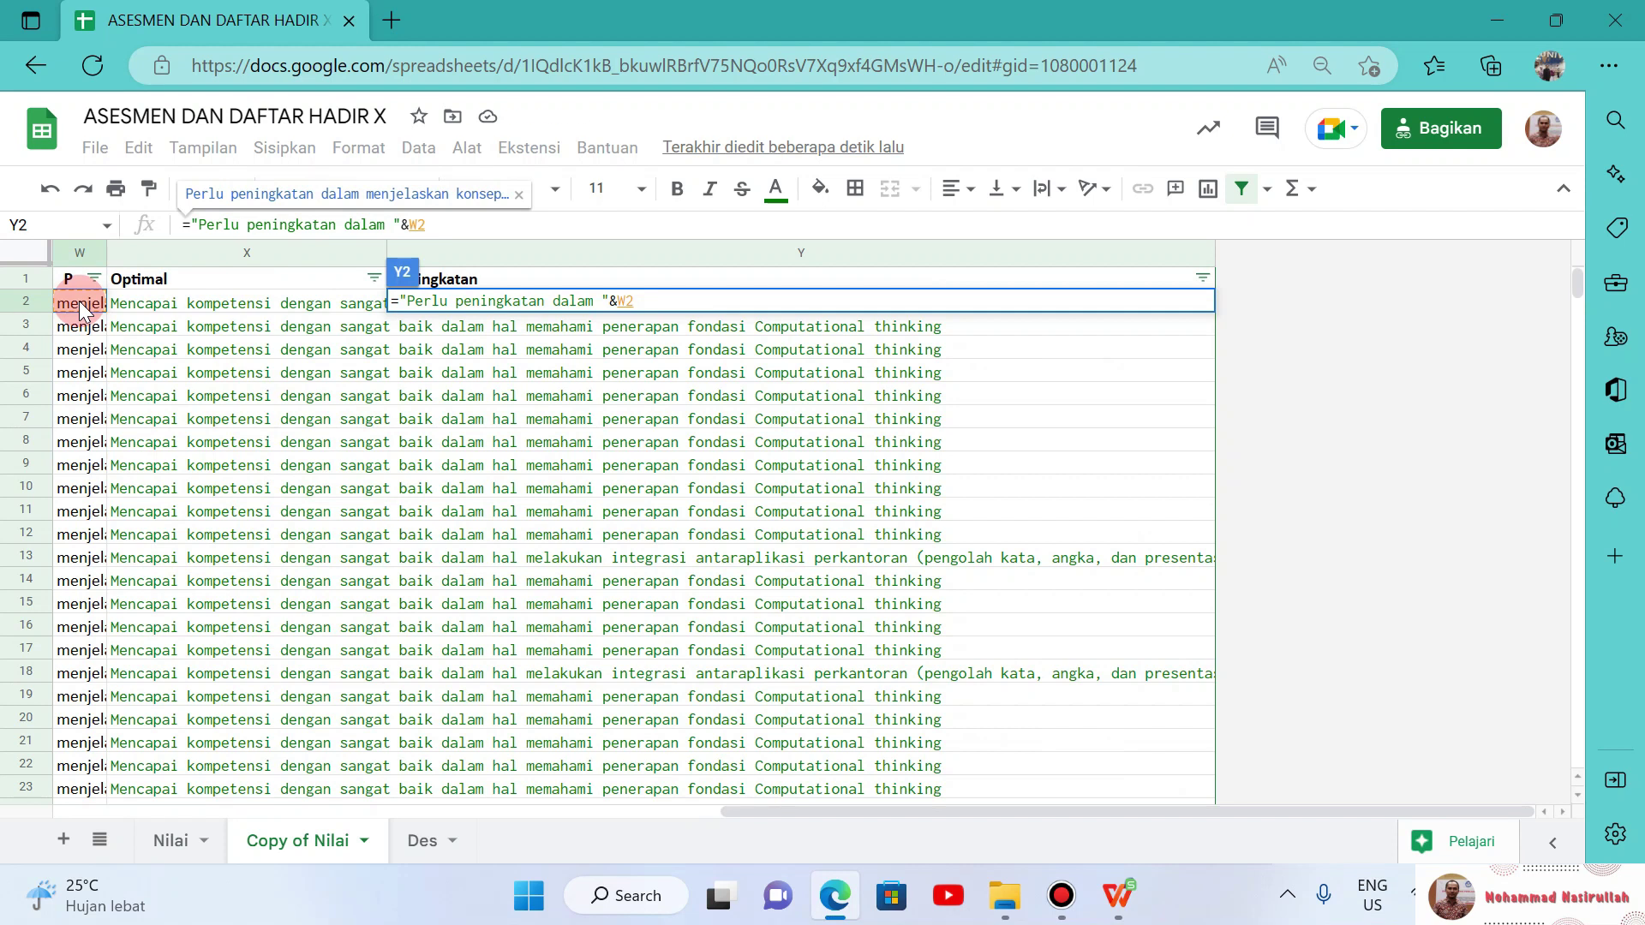
{"action": "key", "text": "Return"}
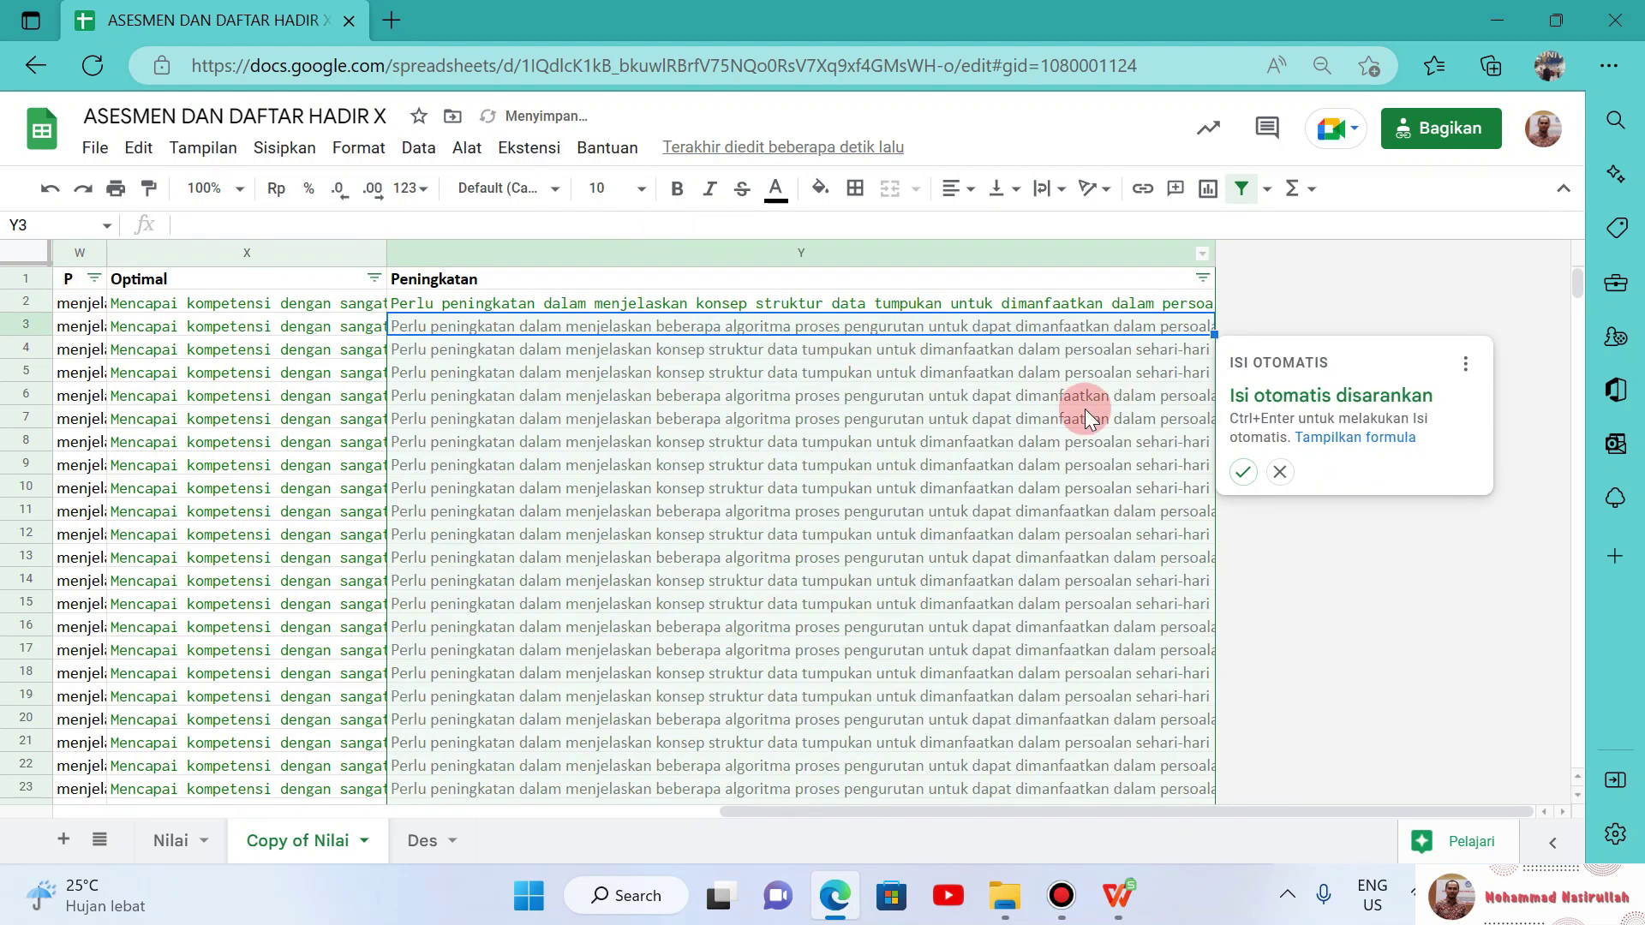
{"action": "left_click", "coordinate": [1243, 472]}
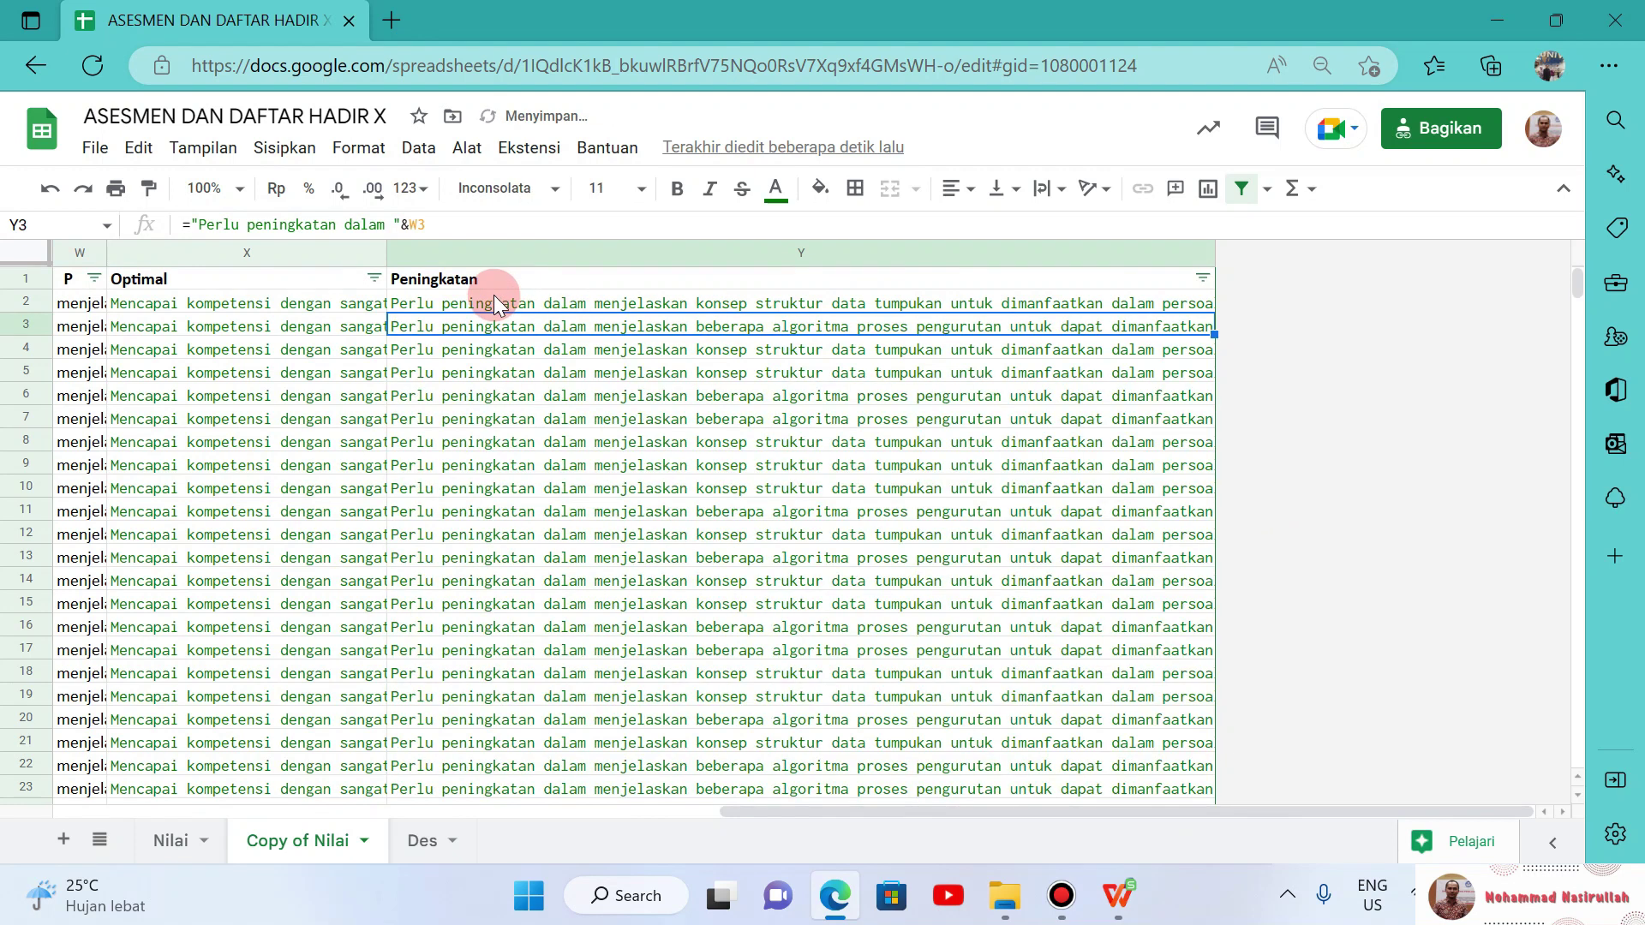
Step: Check the Peningkatan formulas in the first student rows of column Y
{"action": "left_click", "coordinate": [531, 300]}
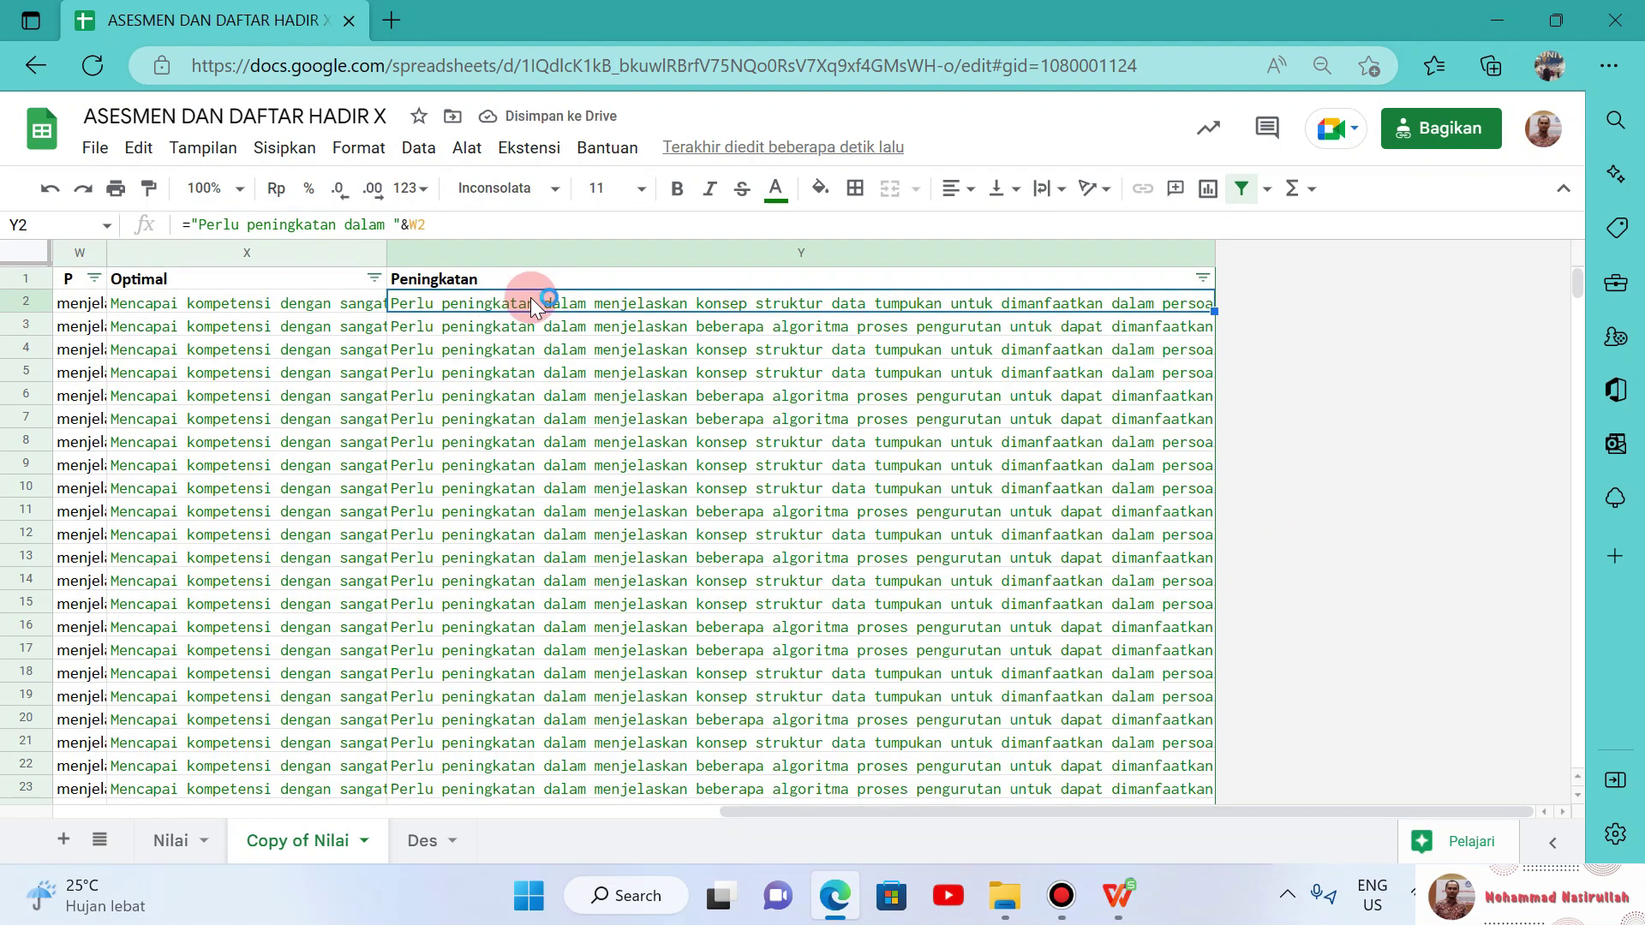
{"action": "key", "text": "Down"}
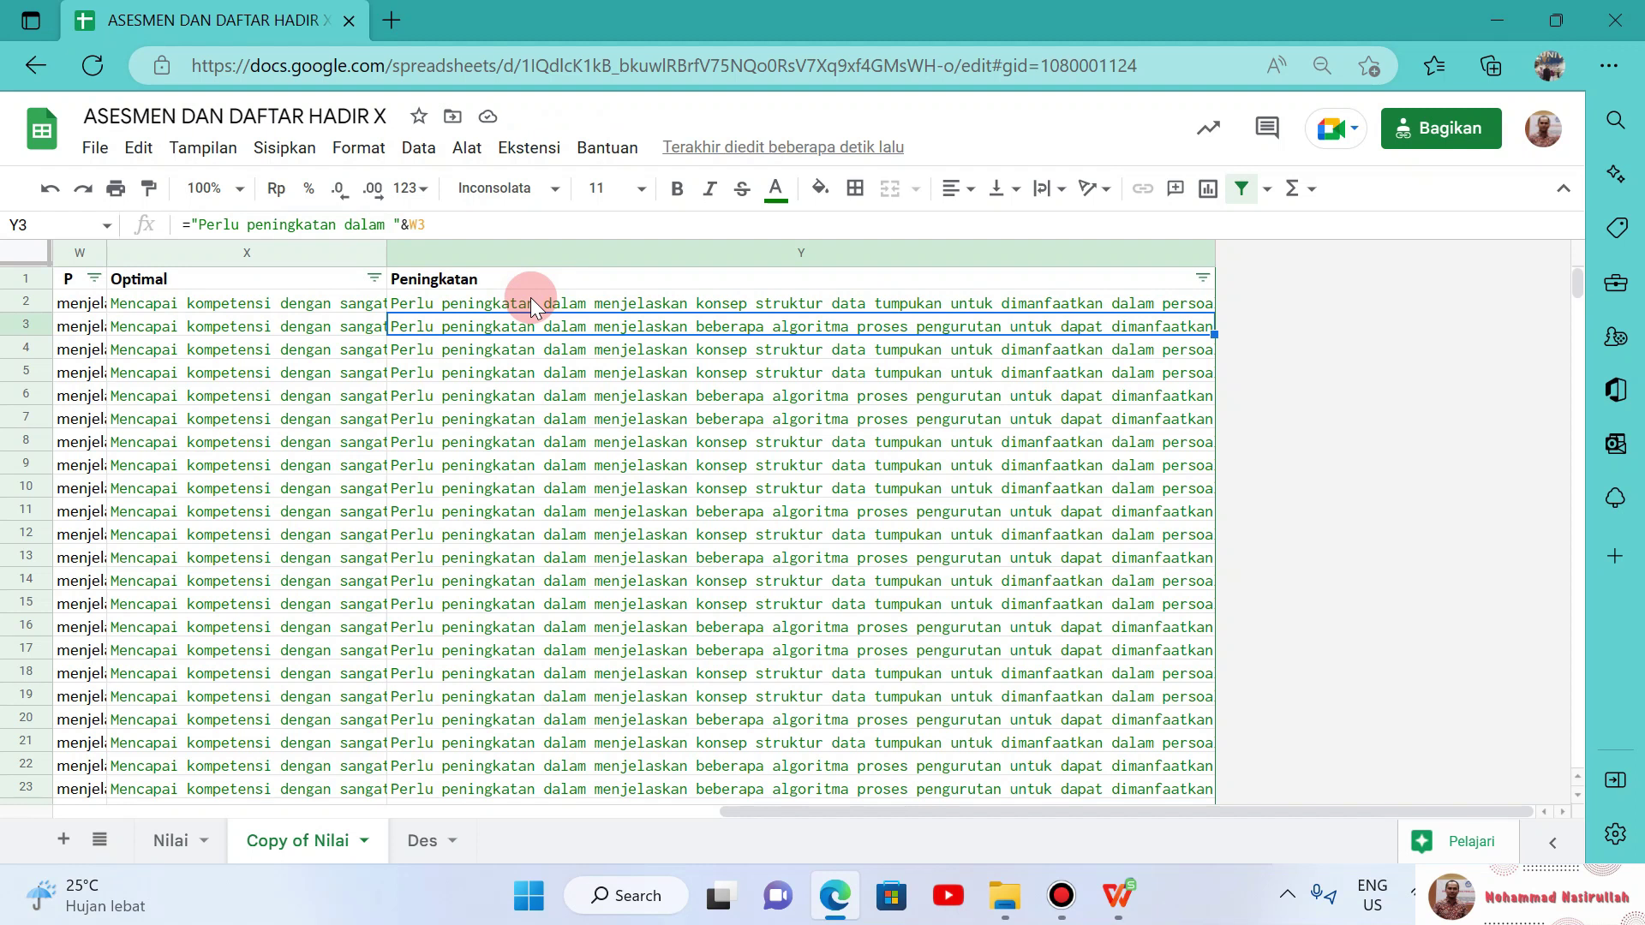
{"action": "key", "text": "Down"}
{"action": "key", "text": "Down"}
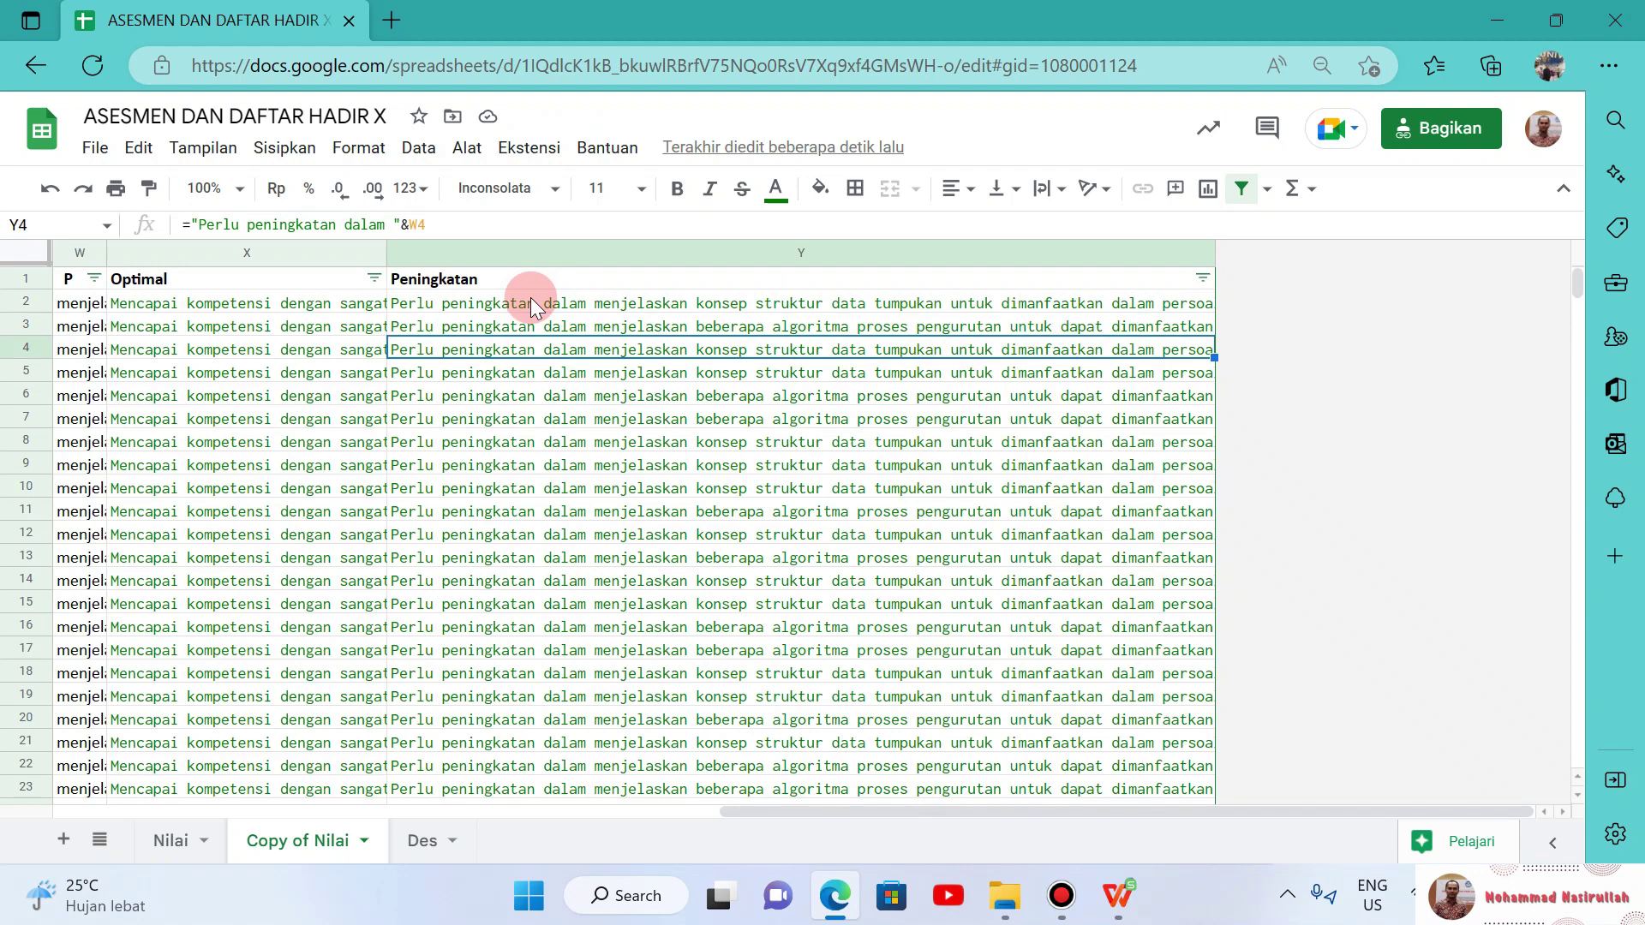
{"action": "key", "text": "Up"}
{"action": "key", "text": "Up"}
{"action": "key", "text": "Up"}
{"action": "key", "text": "Down"}
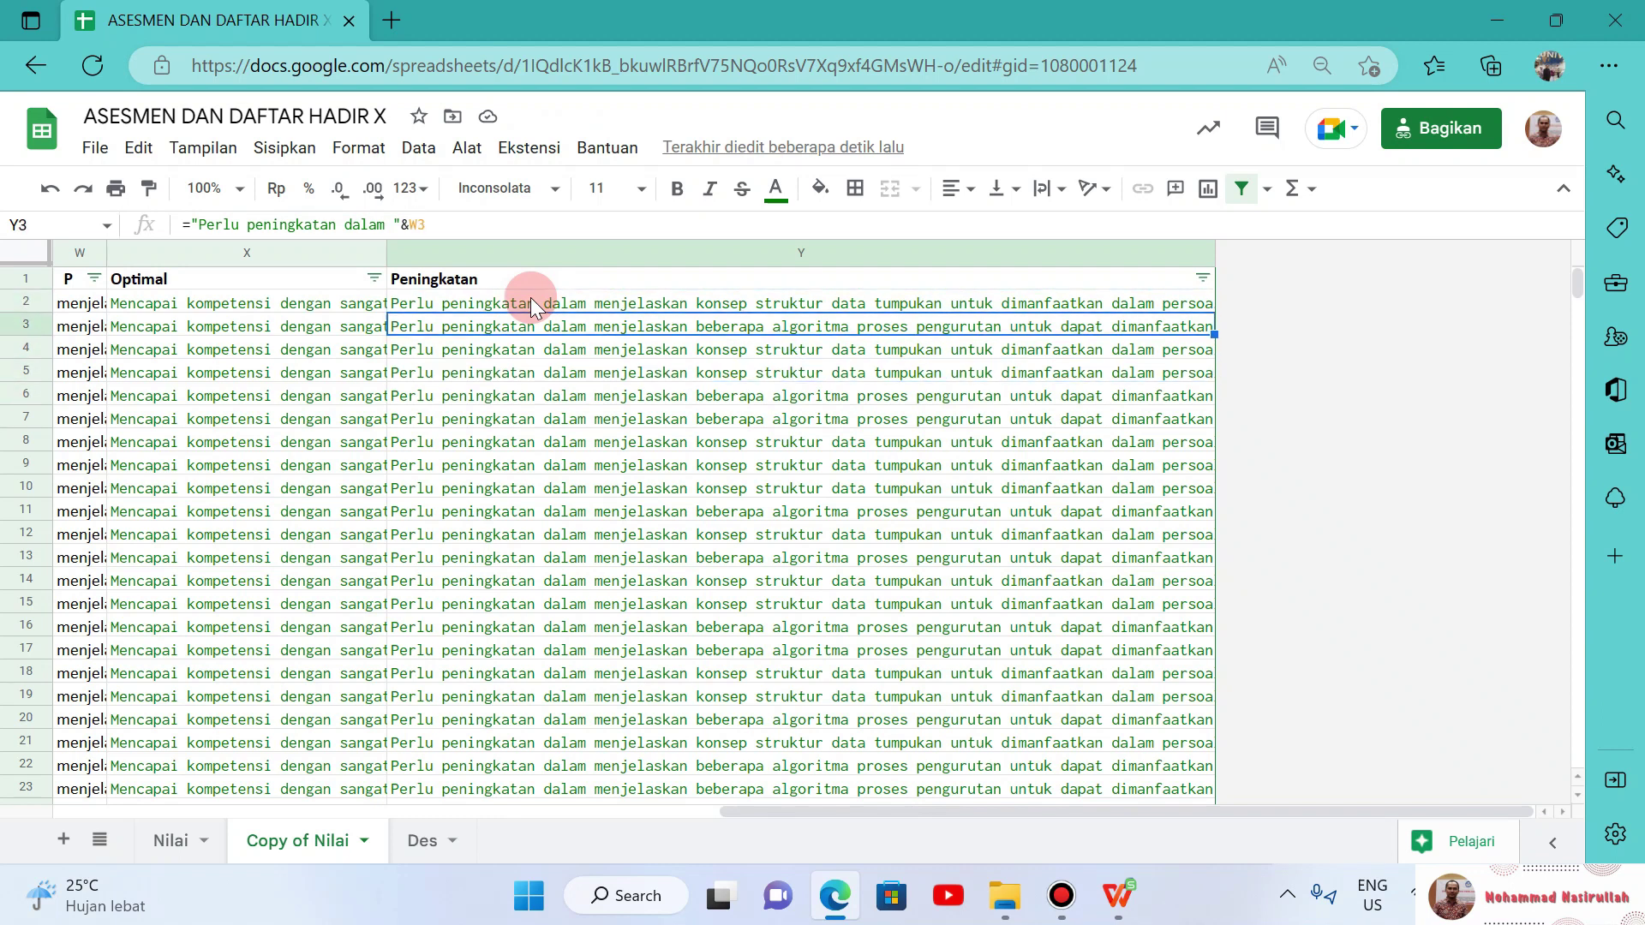
Step: Examine the row 3 cells that feed the Optimal and Peningkatan descriptions, including the lookup formula in W3
{"action": "key", "text": "Left"}
{"action": "key", "text": "Left"}
{"action": "key", "text": "Left"}
{"action": "key", "text": "Left"}
{"action": "key", "text": "Left"}
{"action": "key", "text": "Right"}
{"action": "key", "text": "Right"}
{"action": "key", "text": "Left"}
{"action": "key", "text": "Left"}
{"action": "key", "text": "Left"}
{"action": "key", "text": "Up"}
{"action": "key", "text": "Right"}
{"action": "key", "text": "Down"}
{"action": "key", "text": "Right"}
{"action": "key", "text": "Right"}
{"action": "key", "text": "Right"}
{"action": "key", "text": "Right"}
{"action": "key", "text": "Right"}
{"action": "key", "text": "Left"}
{"action": "key", "text": "Left"}
{"action": "key", "text": "Right"}
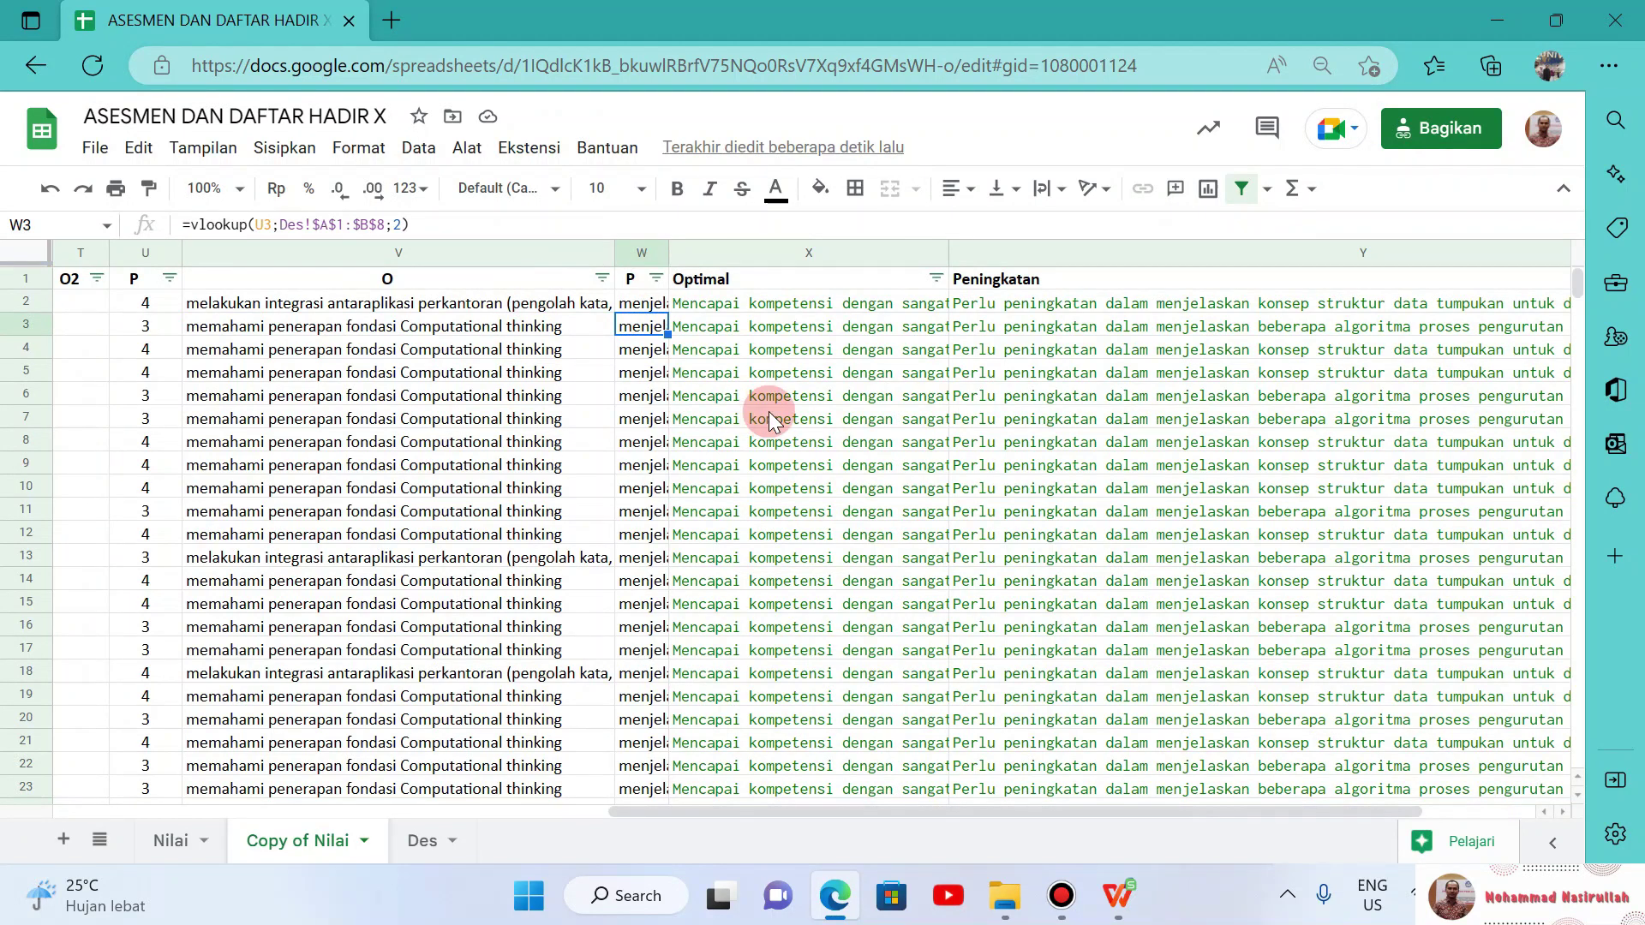
Step: Switch to the NIL_RAPOR workbook in WPS Office and examine its school, subject and class header details
{"action": "left_click", "coordinate": [1118, 886]}
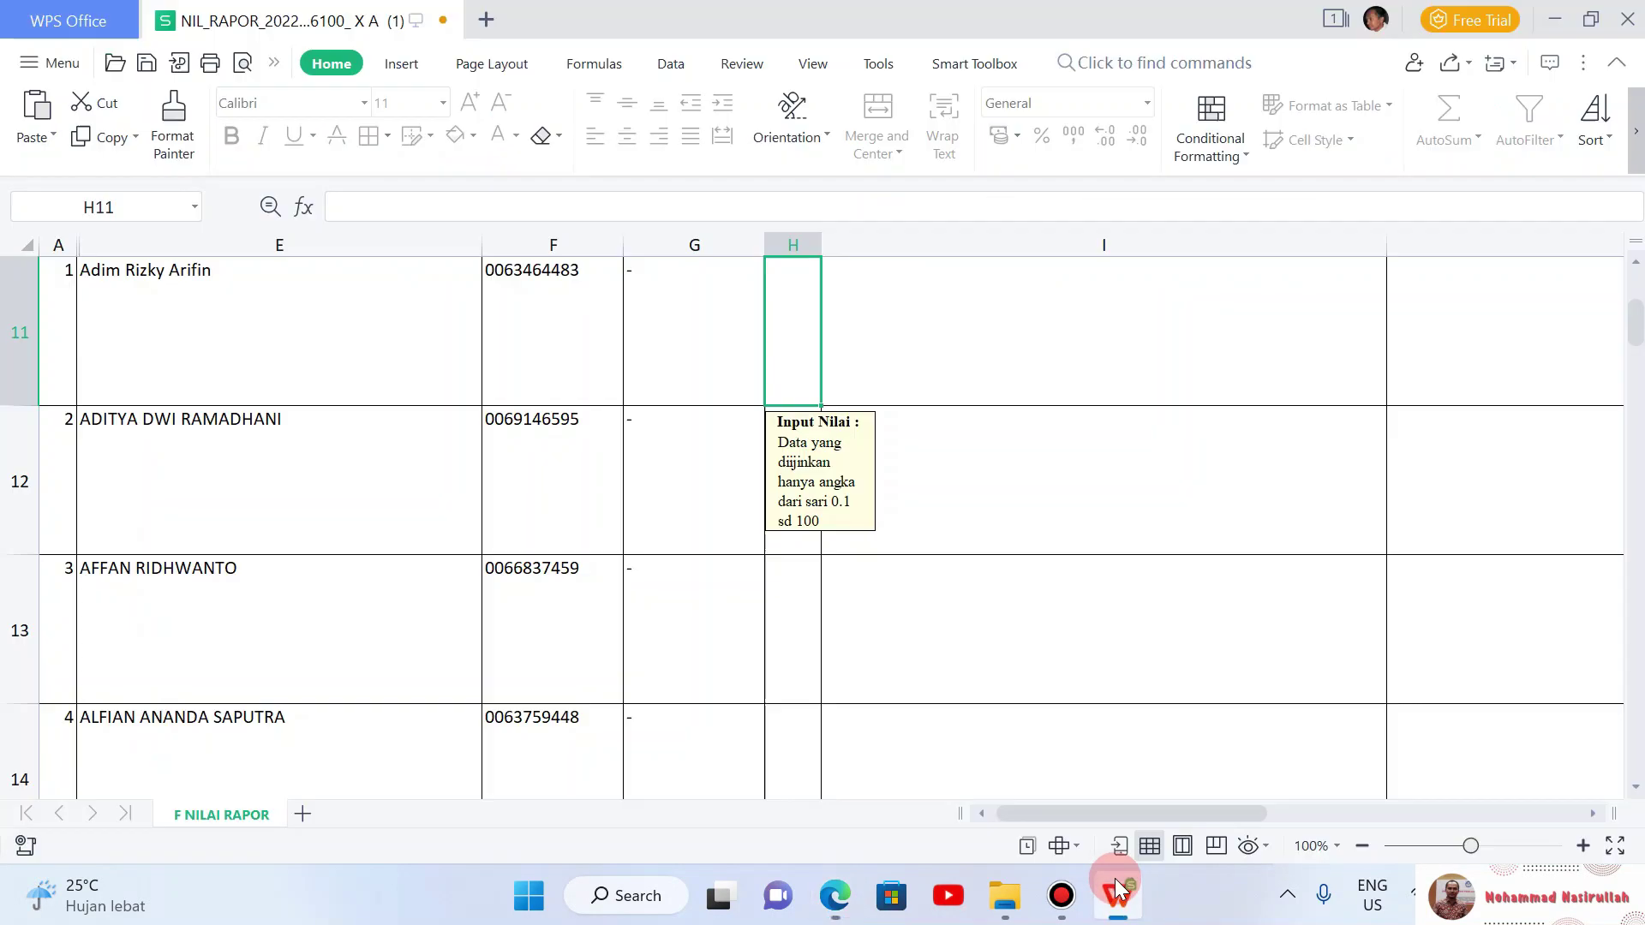
{"action": "key", "text": "Up"}
{"action": "key", "text": "Up"}
{"action": "key", "text": "Up"}
{"action": "key", "text": "Up"}
{"action": "key", "text": "Up"}
{"action": "key", "text": "Up"}
{"action": "key", "text": "Up"}
{"action": "key", "text": "Up"}
{"action": "key", "text": "Up"}
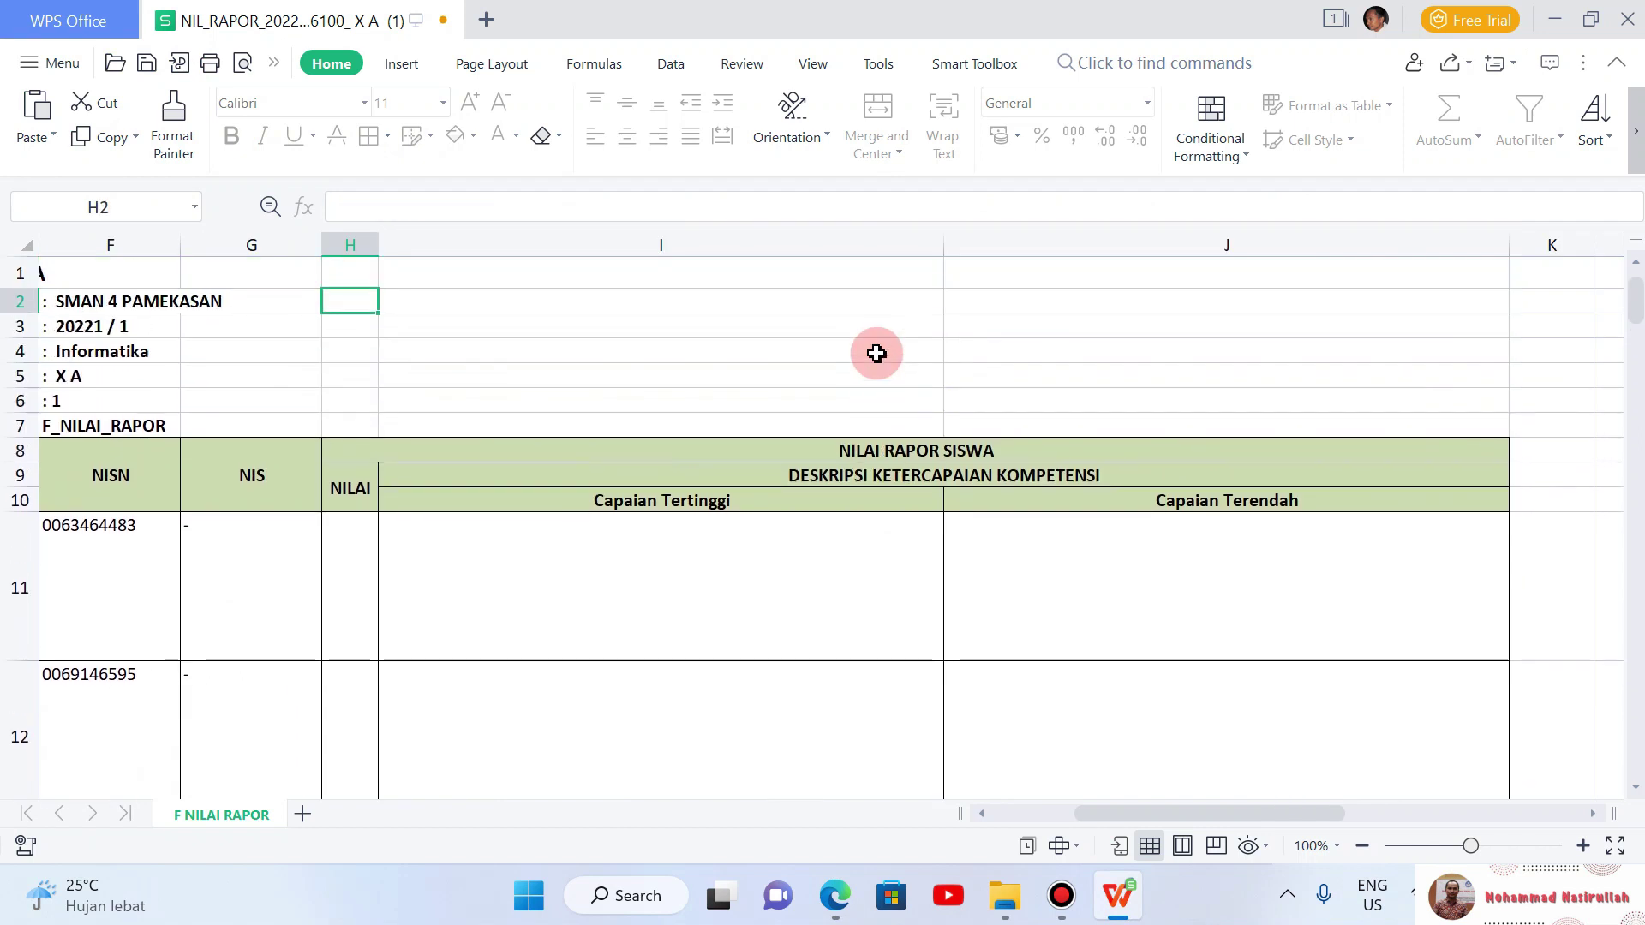
{"action": "key", "text": "Left"}
{"action": "key", "text": "Left"}
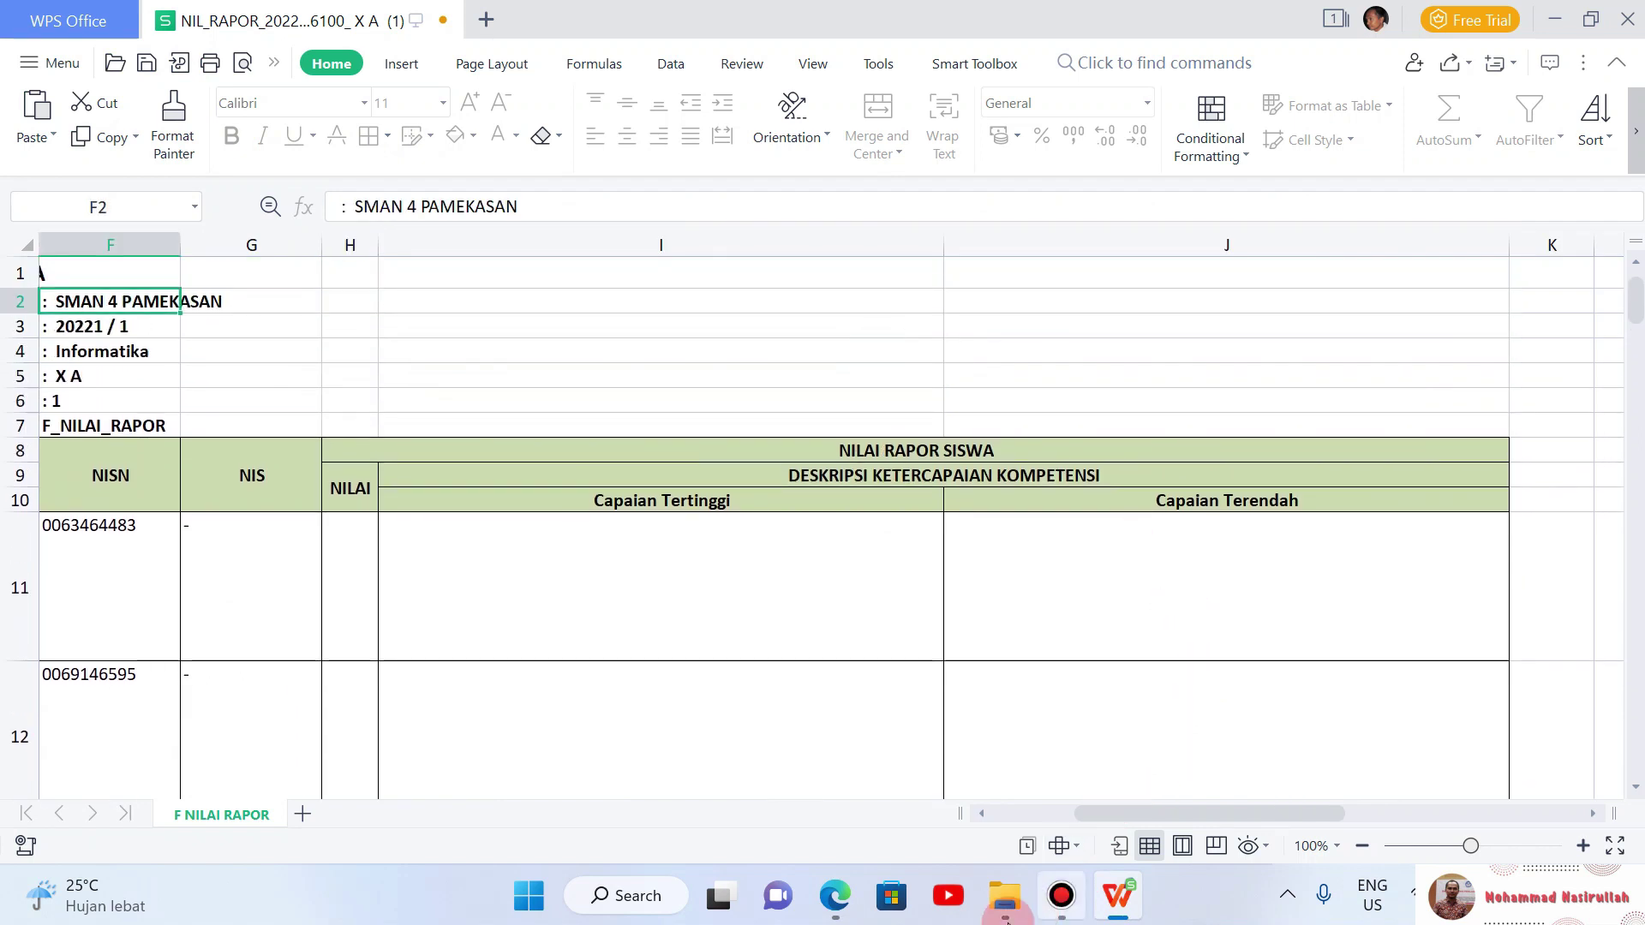
Step: Return to Copy of Nilai in Google Sheets, filter KELAS to only X-A, and go to the last student row
{"action": "key", "text": "alt+Tab"}
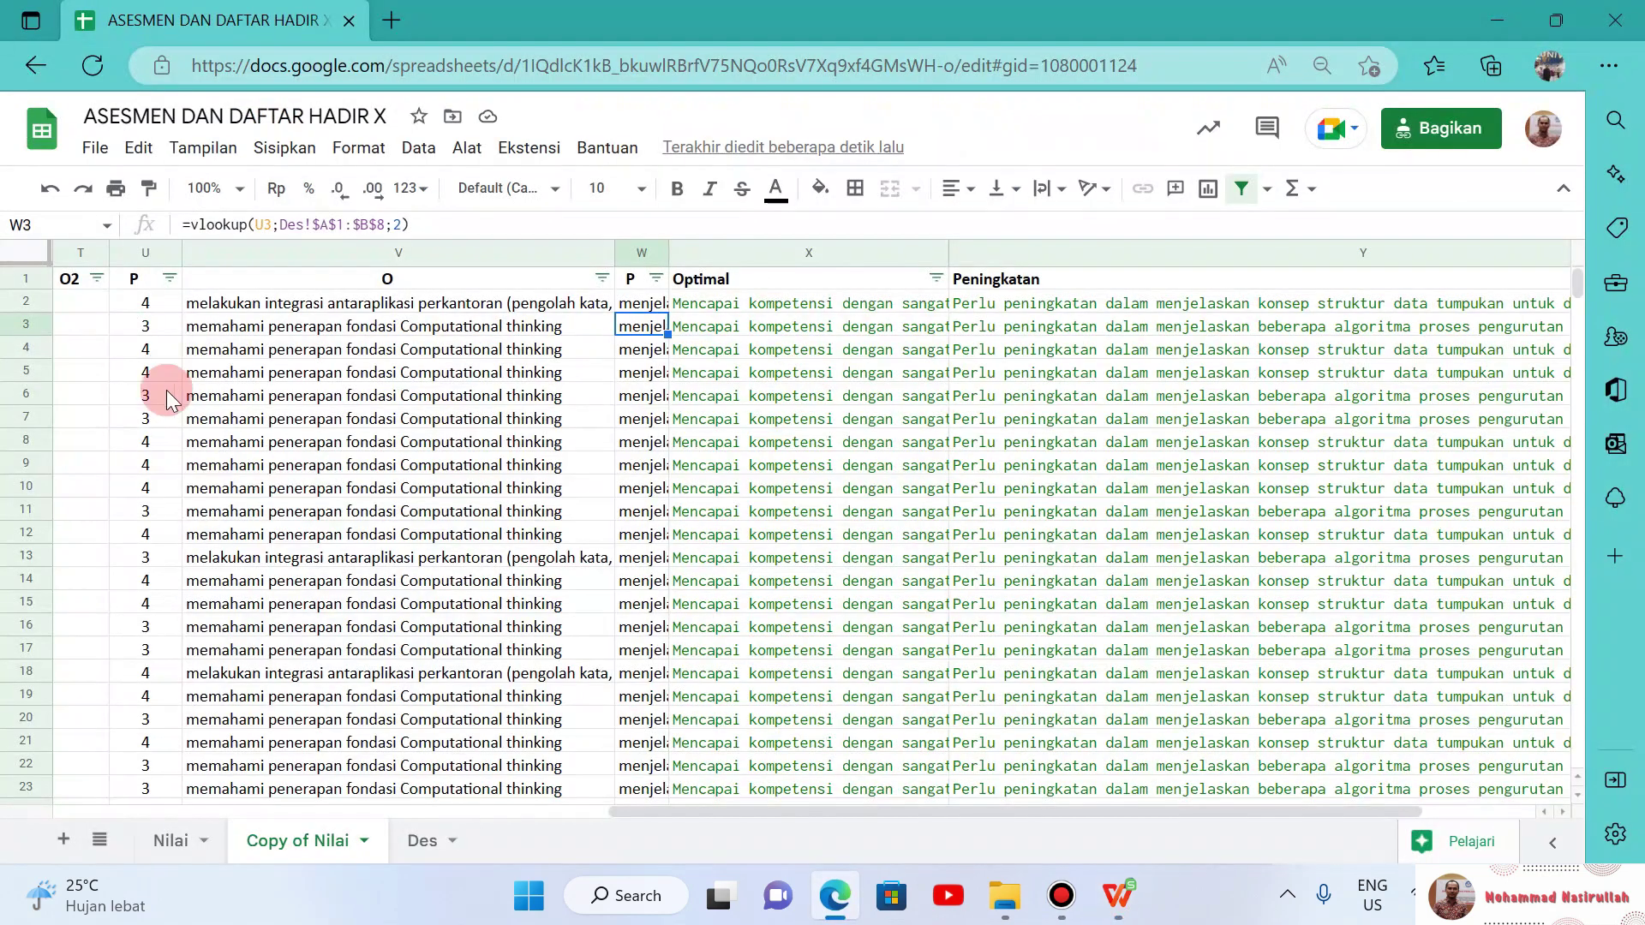
{"action": "key", "text": "Home"}
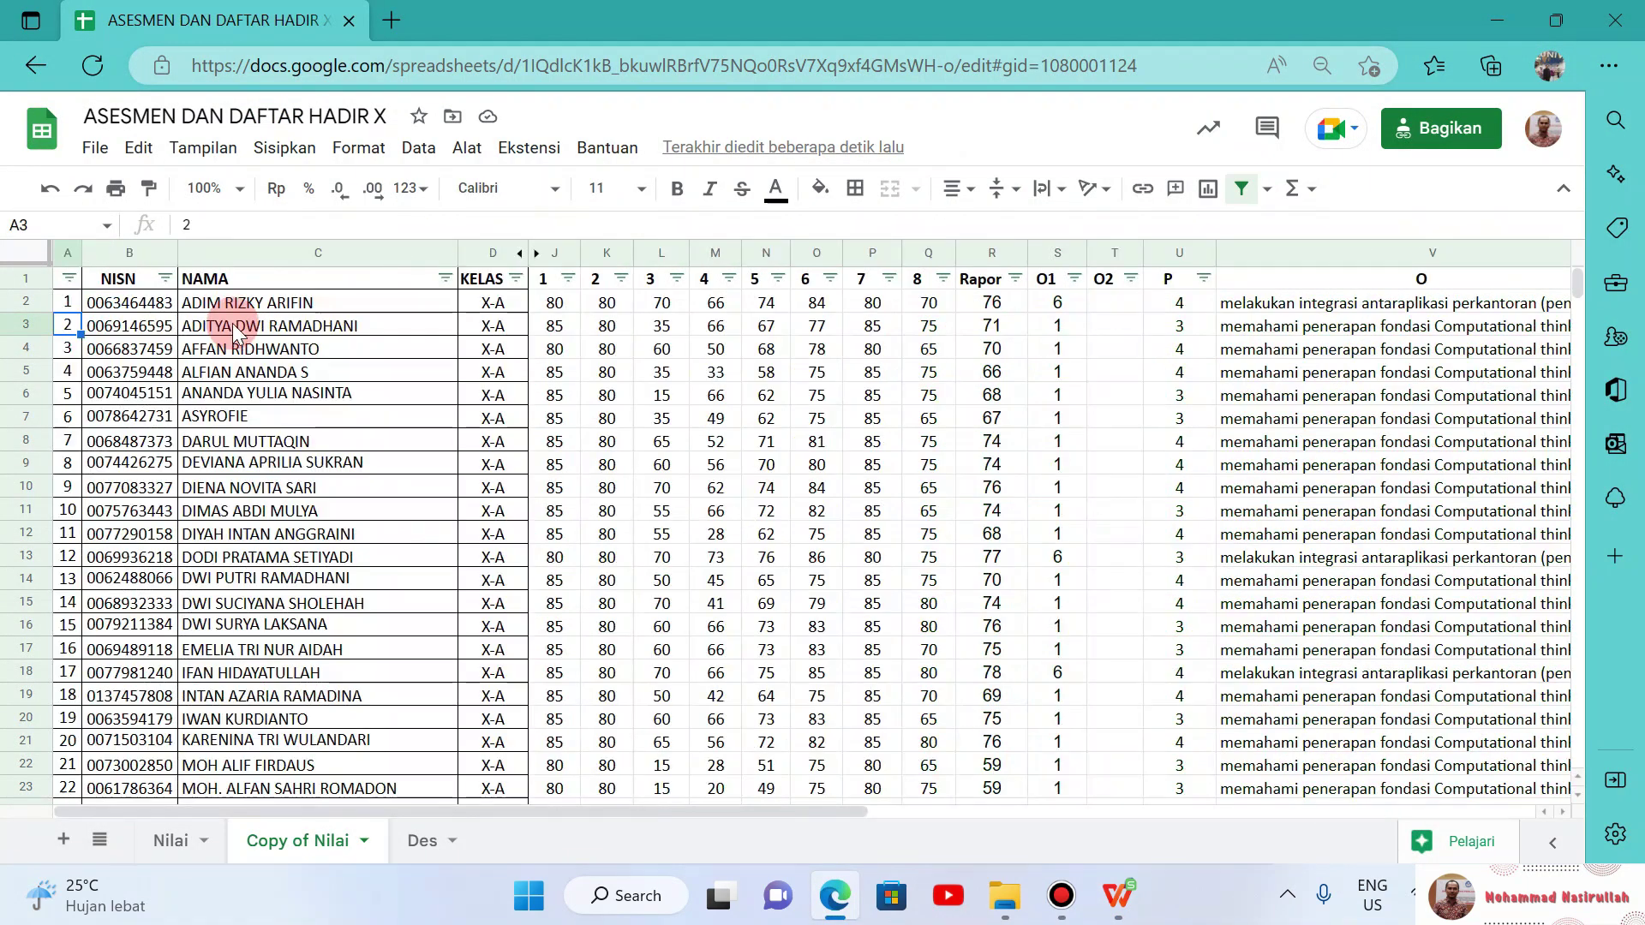
{"action": "left_click", "coordinate": [515, 278]}
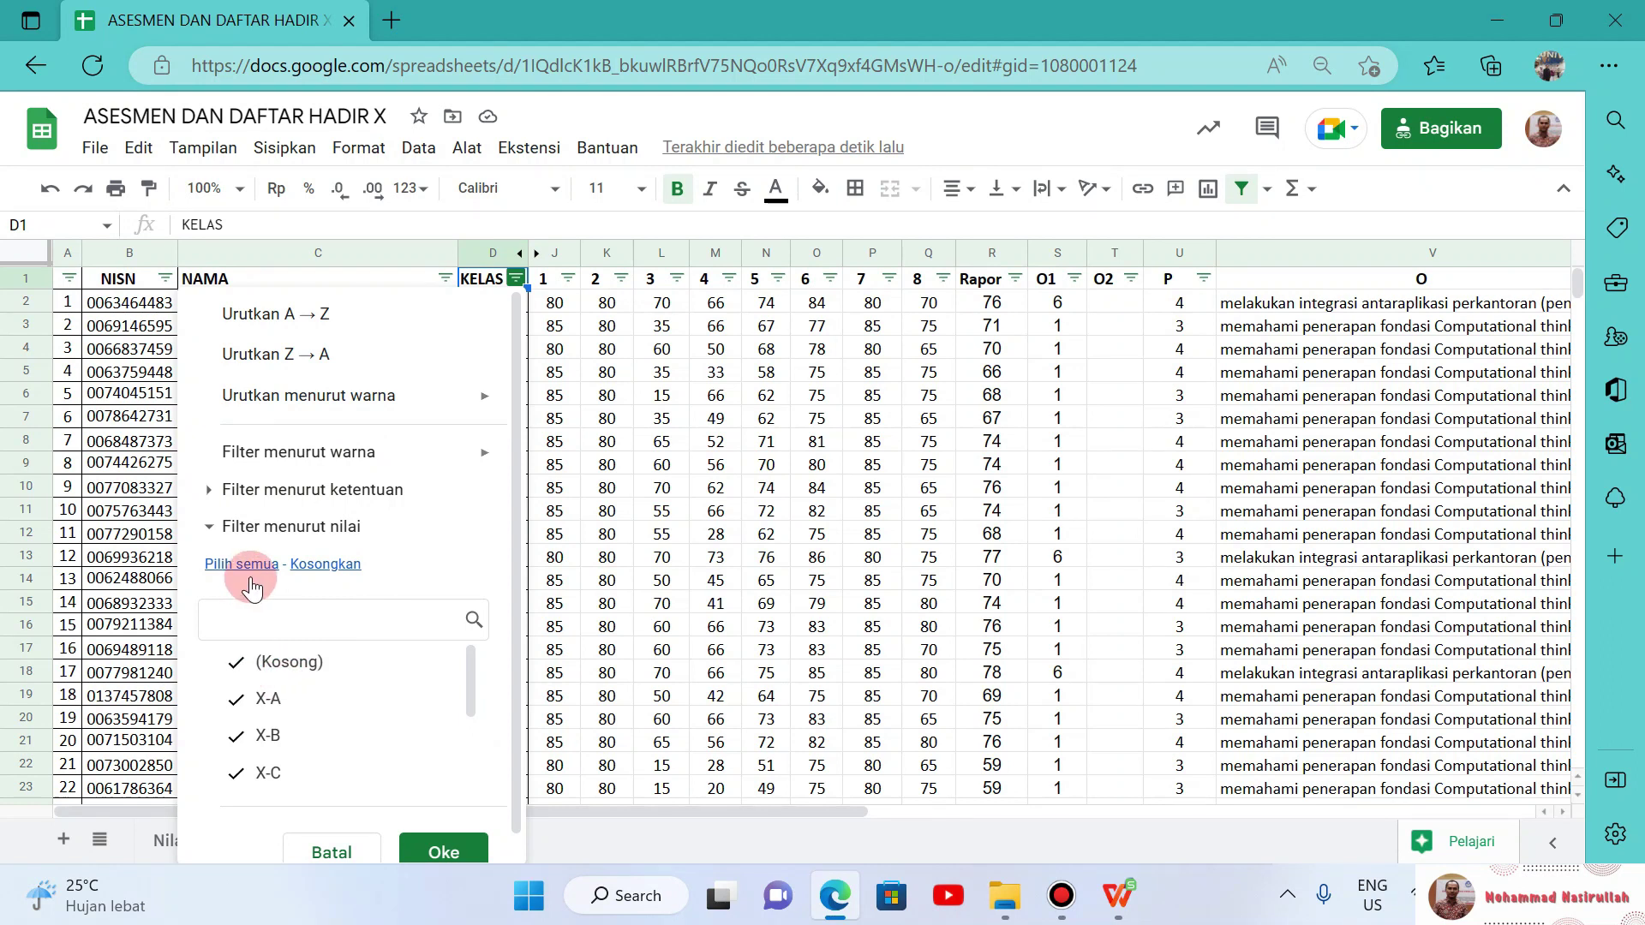
{"action": "left_click", "coordinate": [310, 567]}
{"action": "left_click", "coordinate": [257, 696]}
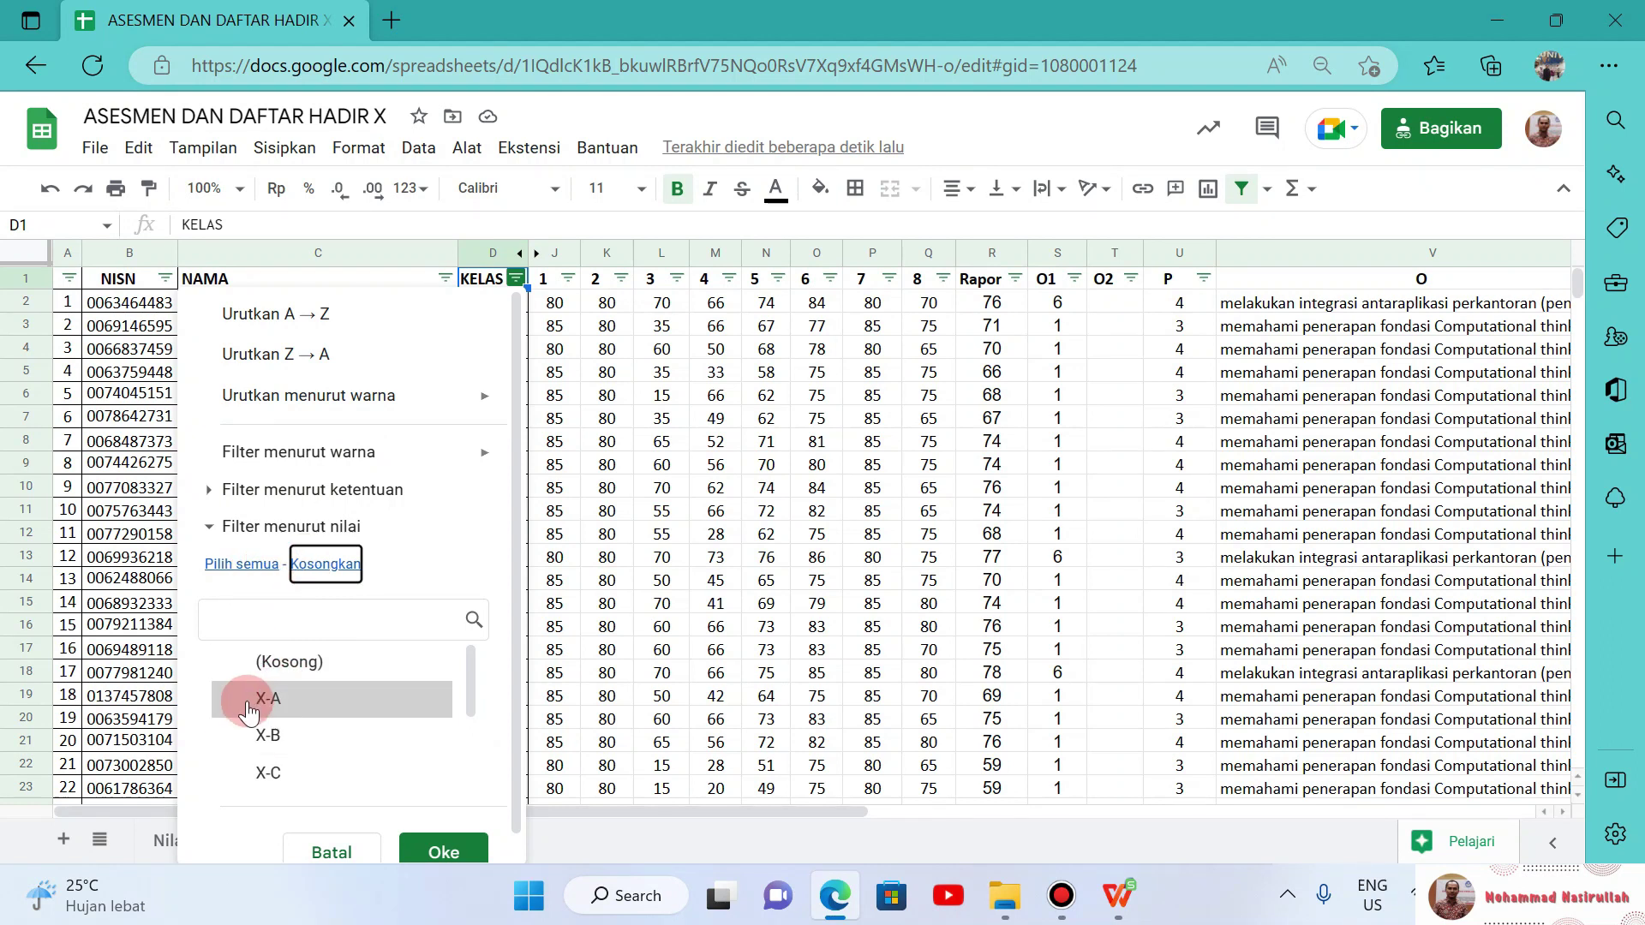
{"action": "left_click", "coordinate": [404, 851]}
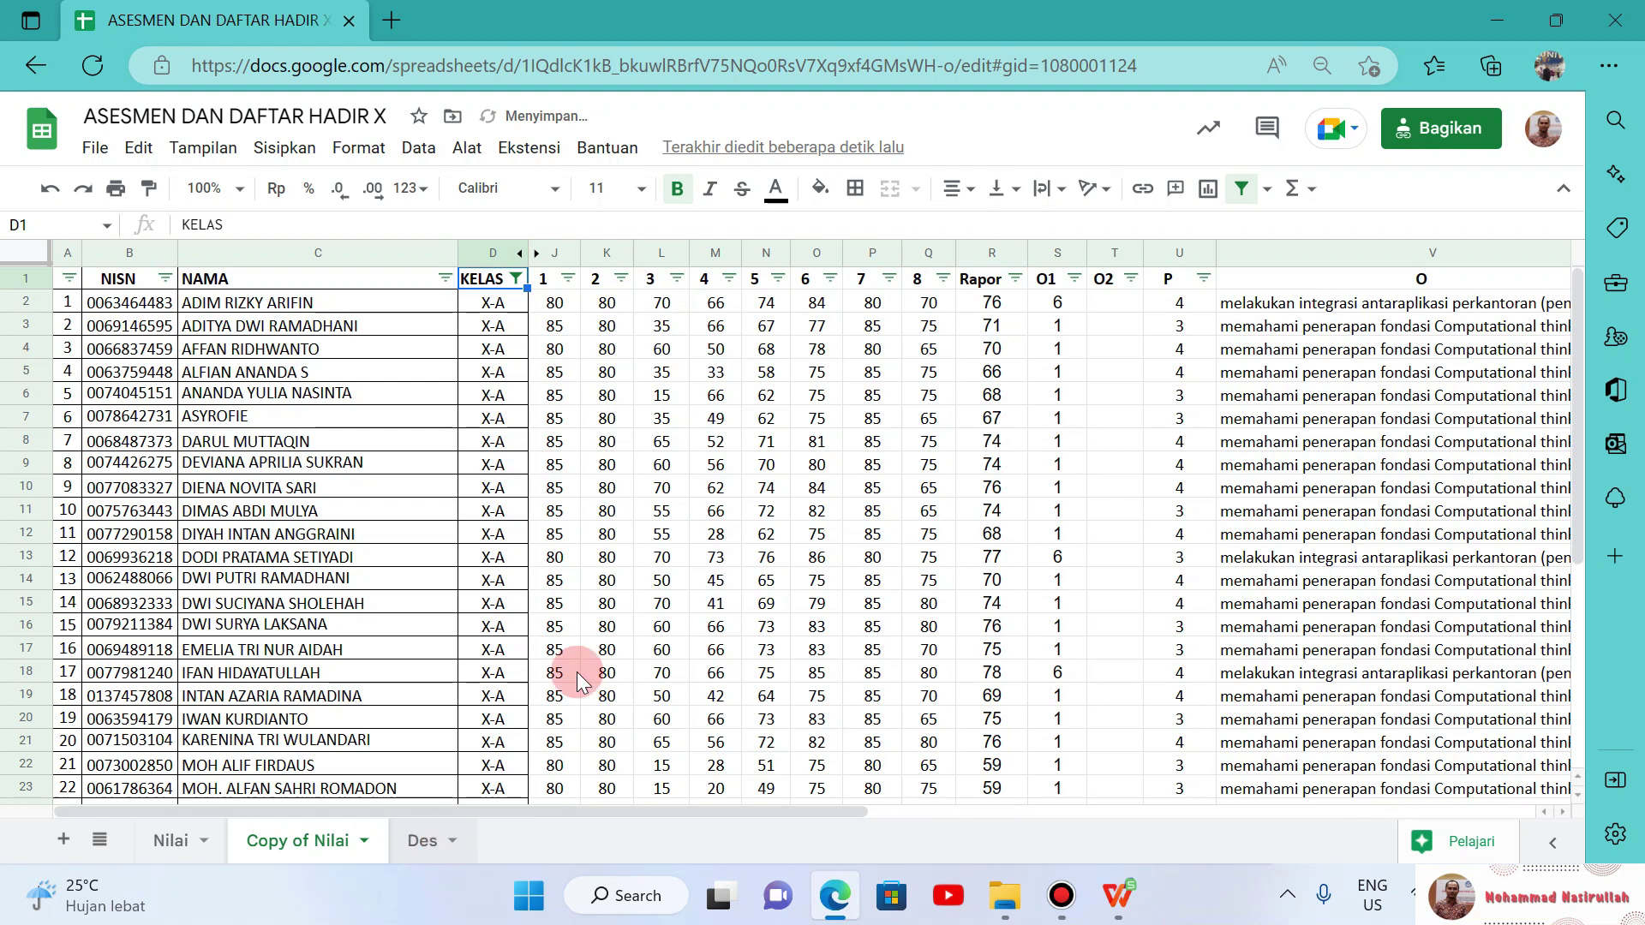
{"action": "key", "text": "ctrl+Down"}
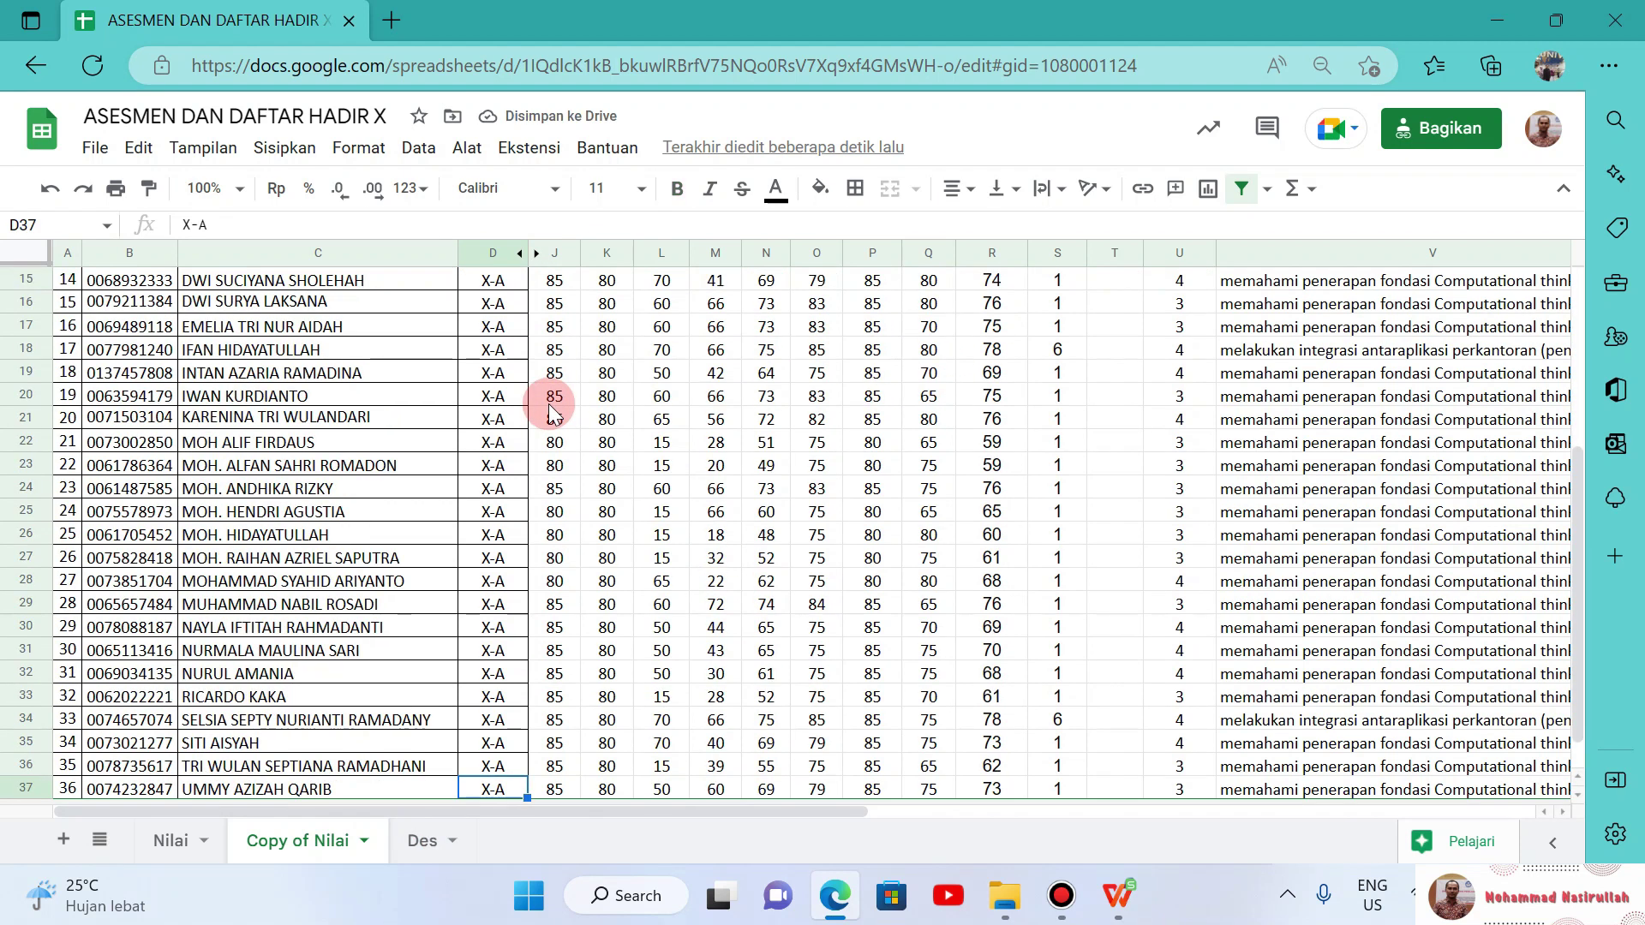
Step: Copy the Rapor grades of all X-A students, cells R2 through R37
{"action": "key", "text": "ctrl+Up"}
{"action": "key", "text": "Right"}
{"action": "key", "text": "Right"}
{"action": "key", "text": "Right"}
{"action": "key", "text": "Right"}
{"action": "key", "text": "Right"}
{"action": "key", "text": "Right"}
{"action": "key", "text": "Right"}
{"action": "key", "text": "Right"}
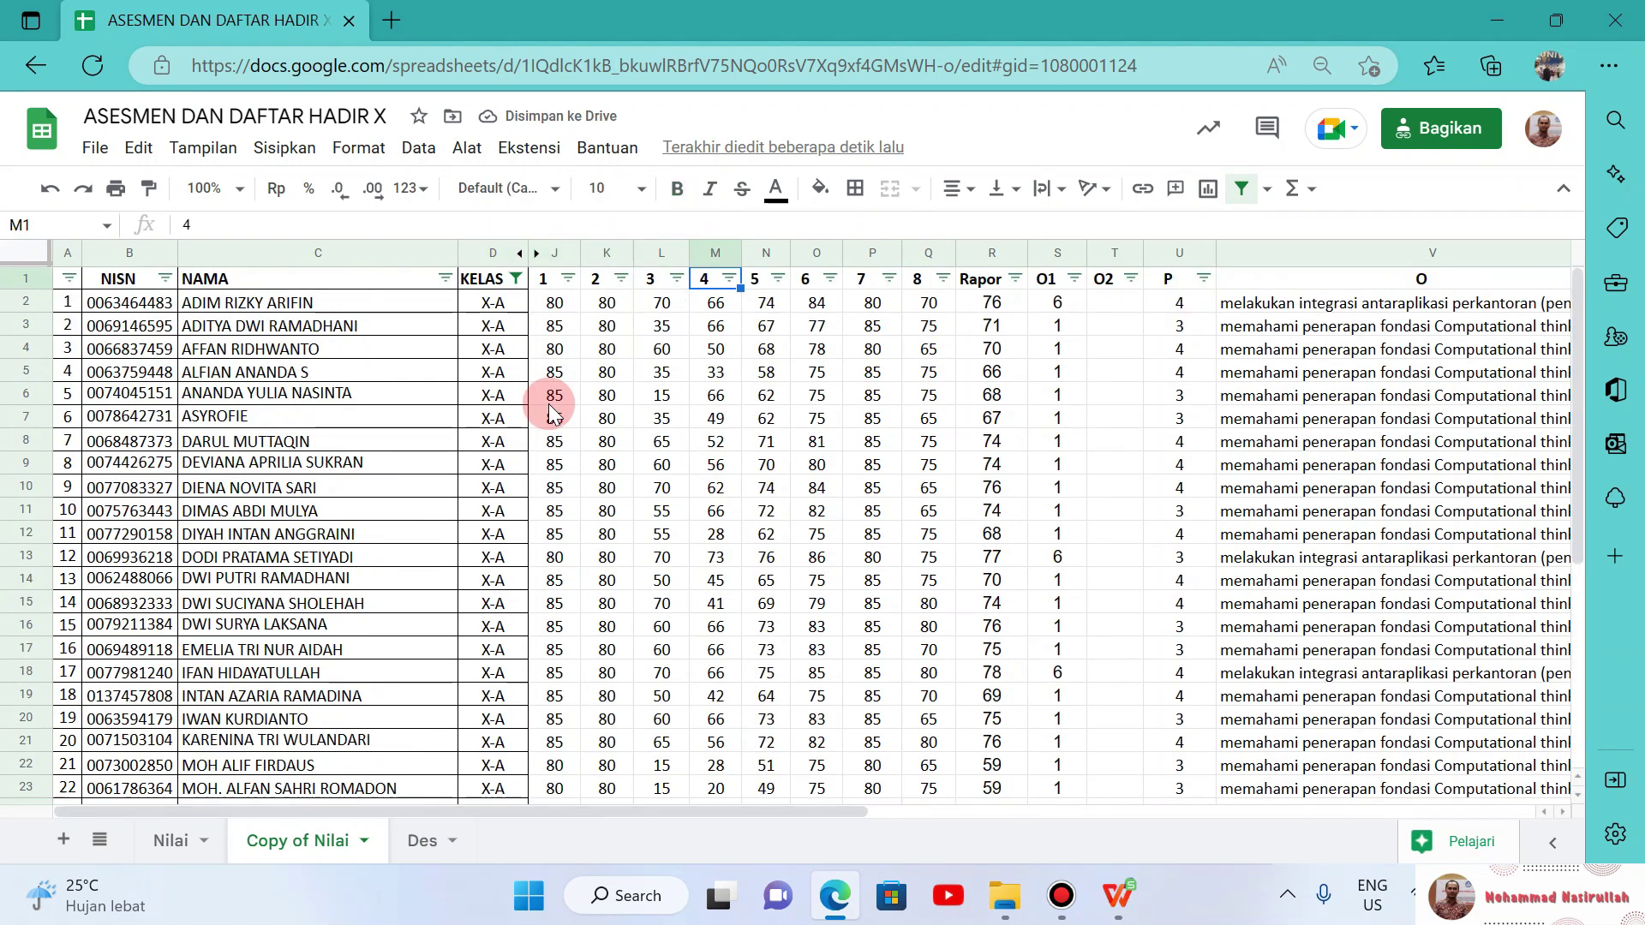
{"action": "key", "text": "Right"}
{"action": "key", "text": "Down"}
{"action": "key", "text": "shift+Down"}
{"action": "key", "text": "shift+Down"}
{"action": "key", "text": "shift+Down"}
{"action": "key", "text": "shift+Down"}
{"action": "key", "text": "shift+Down"}
{"action": "key", "text": "shift+Down"}
{"action": "key", "text": "shift+Down"}
{"action": "key", "text": "shift+Down"}
{"action": "key", "text": "shift+Down"}
{"action": "key", "text": "shift+Down"}
{"action": "key", "text": "shift+Down"}
{"action": "key", "text": "shift+Down"}
{"action": "key", "text": "shift+Down"}
{"action": "key", "text": "shift+Down"}
{"action": "key", "text": "shift+Down"}
{"action": "key", "text": "shift+Down"}
{"action": "key", "text": "shift+Down"}
{"action": "key", "text": "shift+Down"}
{"action": "key", "text": "shift+Down"}
{"action": "key", "text": "shift+Down"}
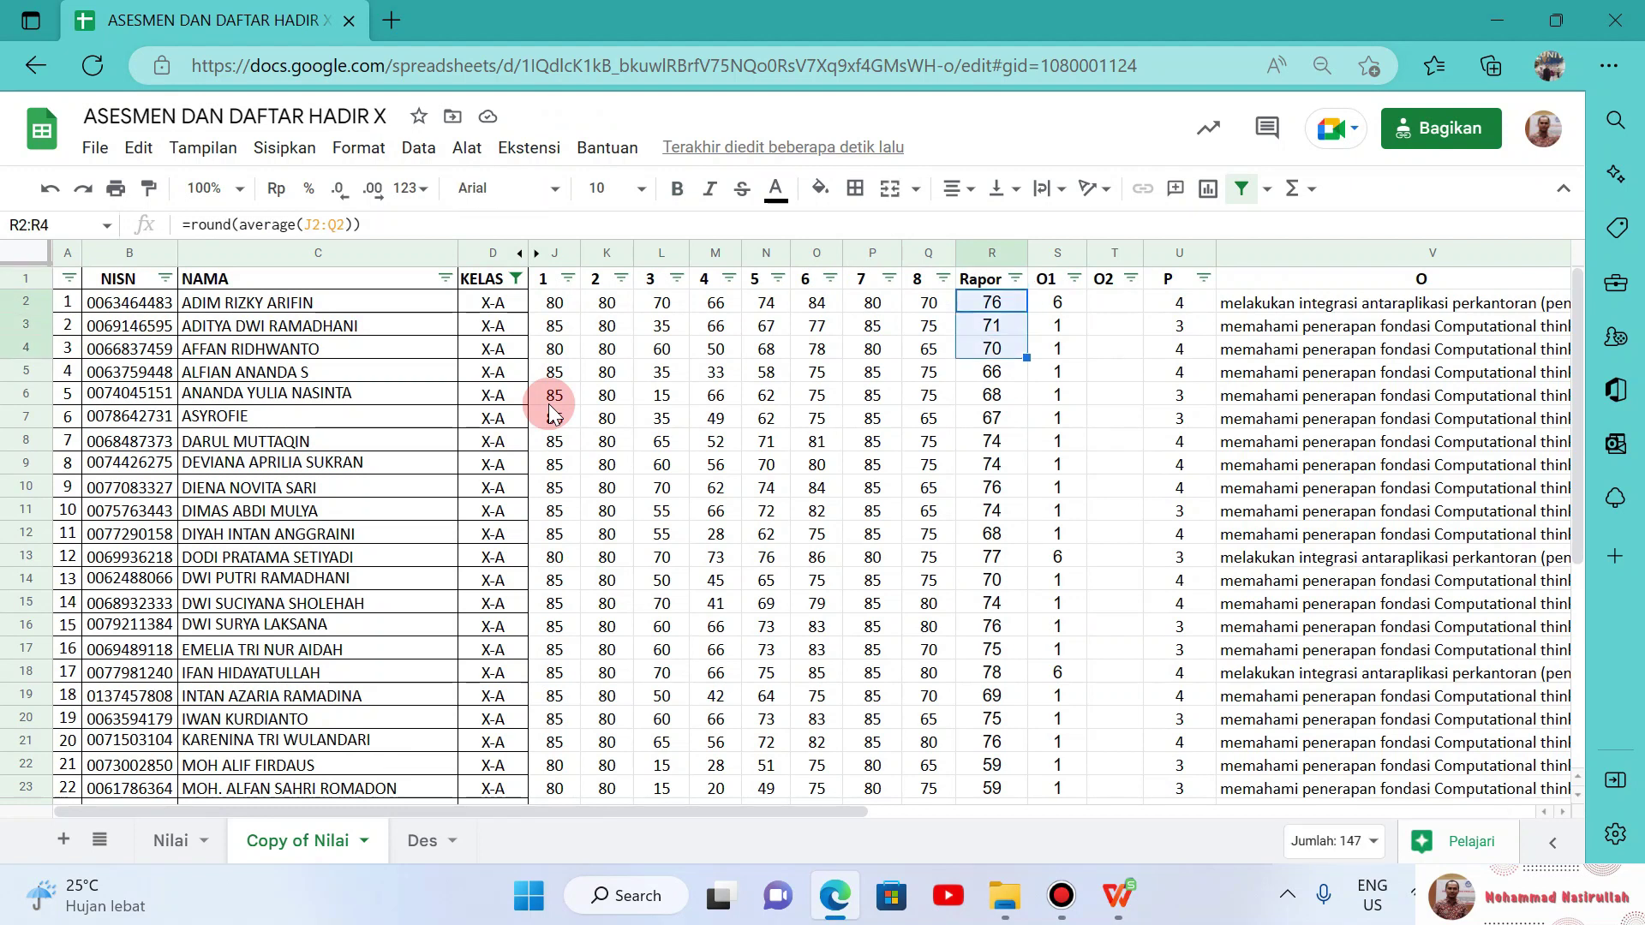
{"action": "key", "text": "shift+Down"}
{"action": "key", "text": "shift+Down"}
{"action": "key", "text": "shift+Down"}
{"action": "key", "text": "shift+Down"}
{"action": "key", "text": "shift+Down"}
{"action": "key", "text": "shift+Down"}
{"action": "key", "text": "shift+Down"}
{"action": "key", "text": "shift+Down"}
{"action": "key", "text": "shift+Down"}
{"action": "key", "text": "shift+Down"}
{"action": "key", "text": "shift+Down"}
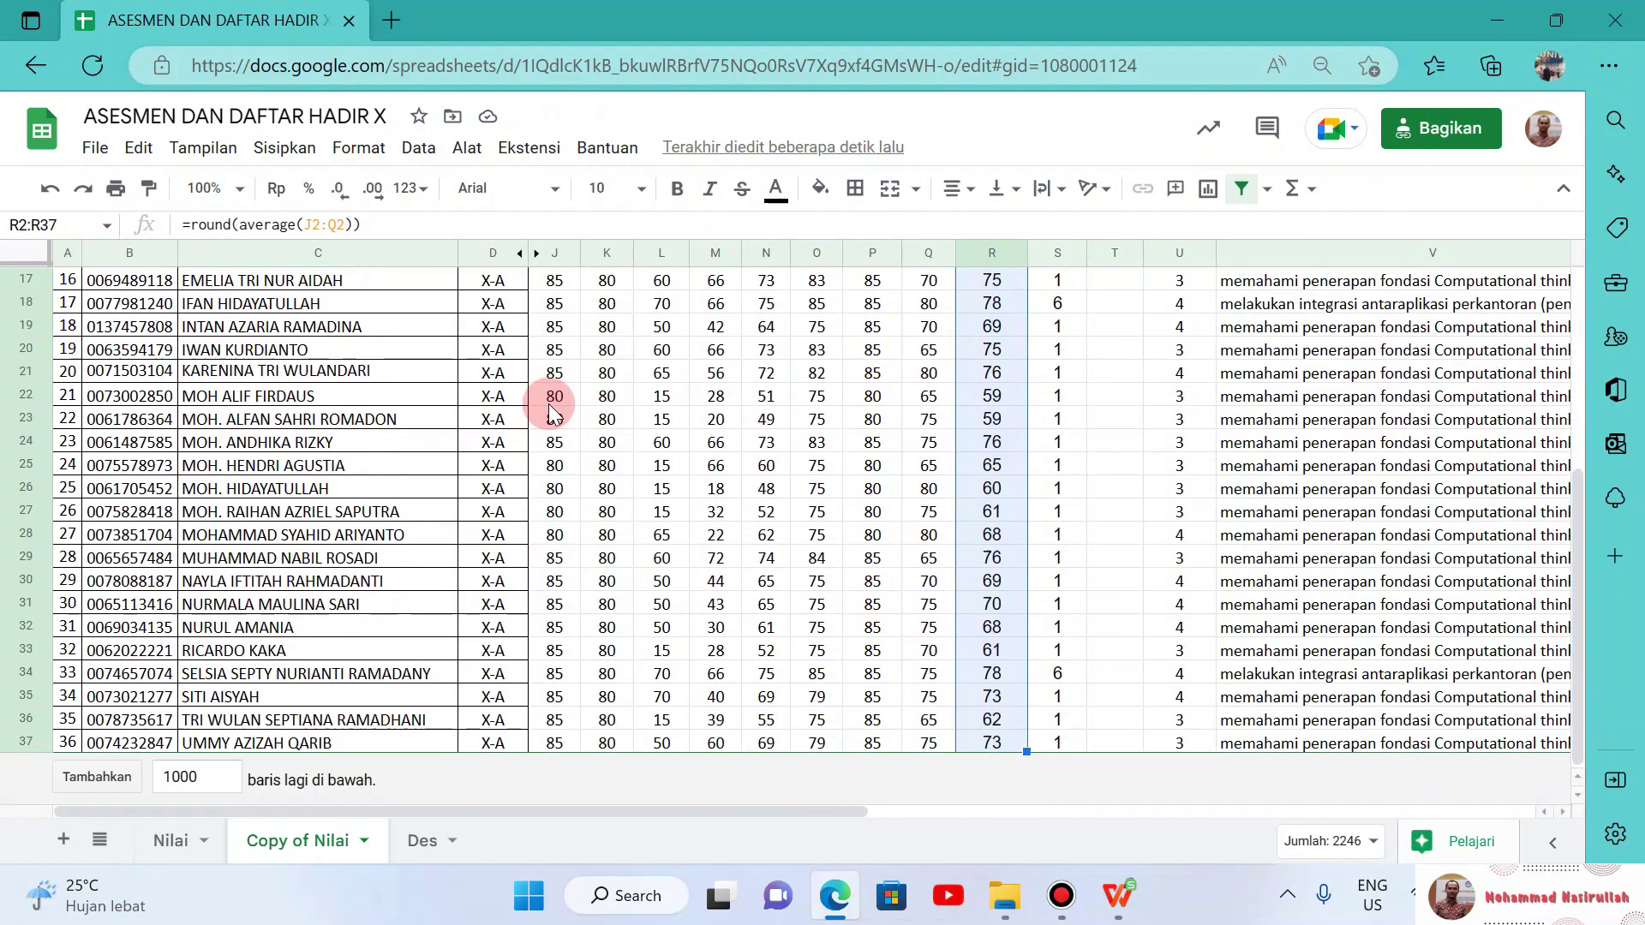
{"action": "key", "text": "shift+Down"}
{"action": "key", "text": "shift+Down"}
{"action": "key", "text": "ctrl+c"}
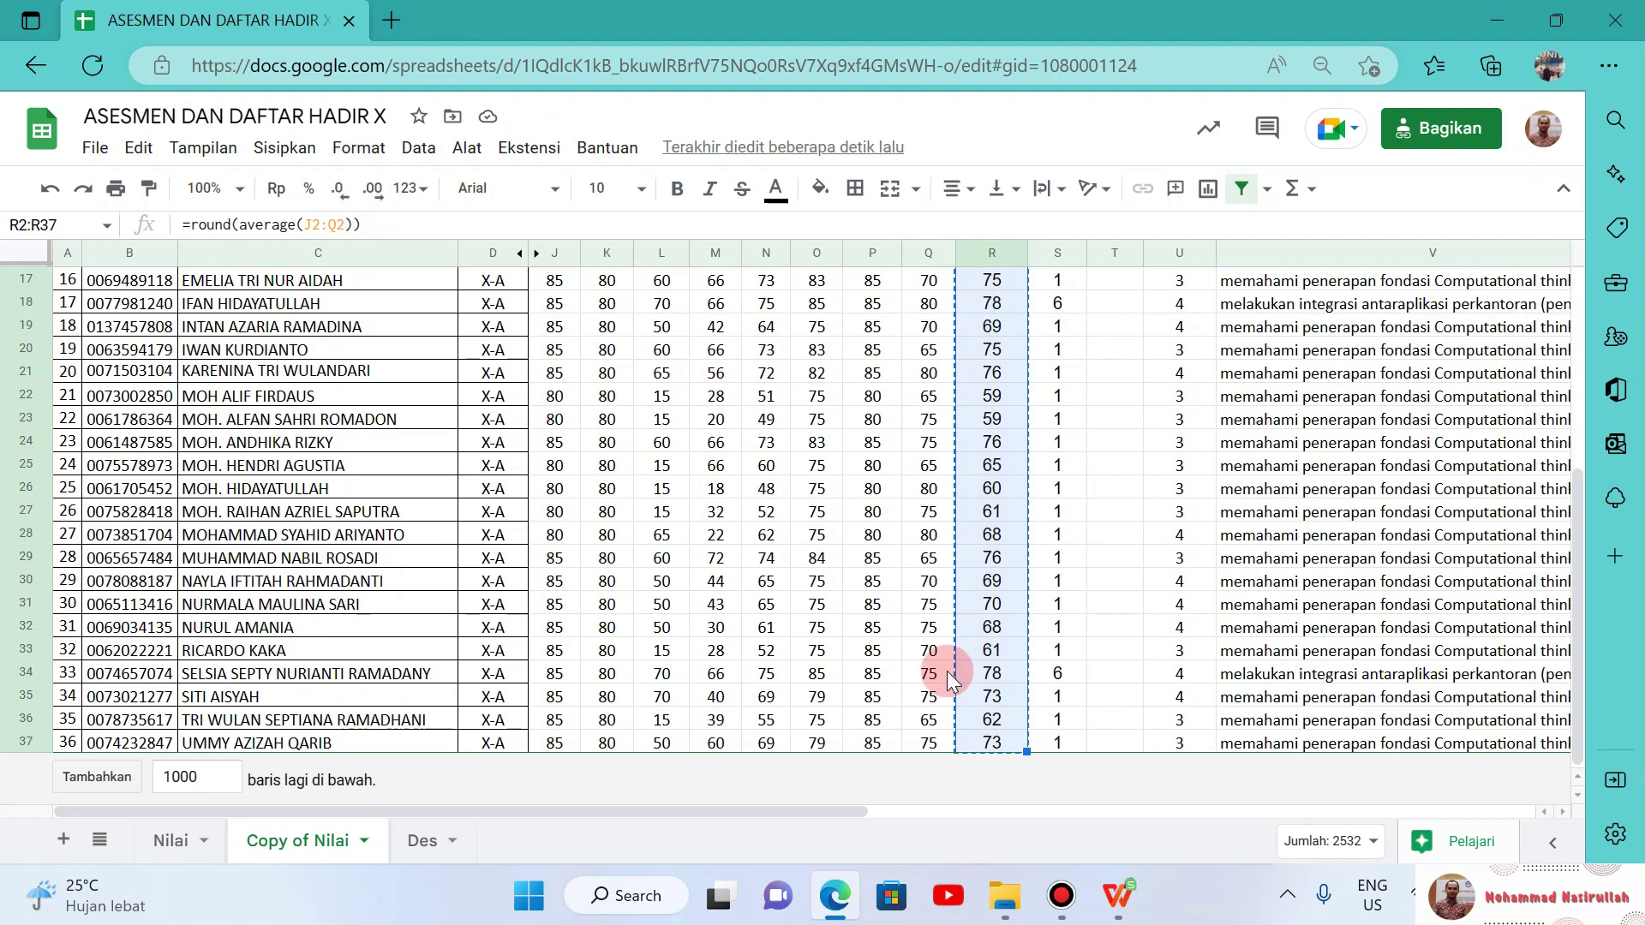
Step: Switch to the NIL_RAPOR workbook in WPS Office and paste the copied grades as text only into the NILAI column from H11
{"action": "left_click", "coordinate": [1122, 908]}
{"action": "left_click", "coordinate": [358, 576]}
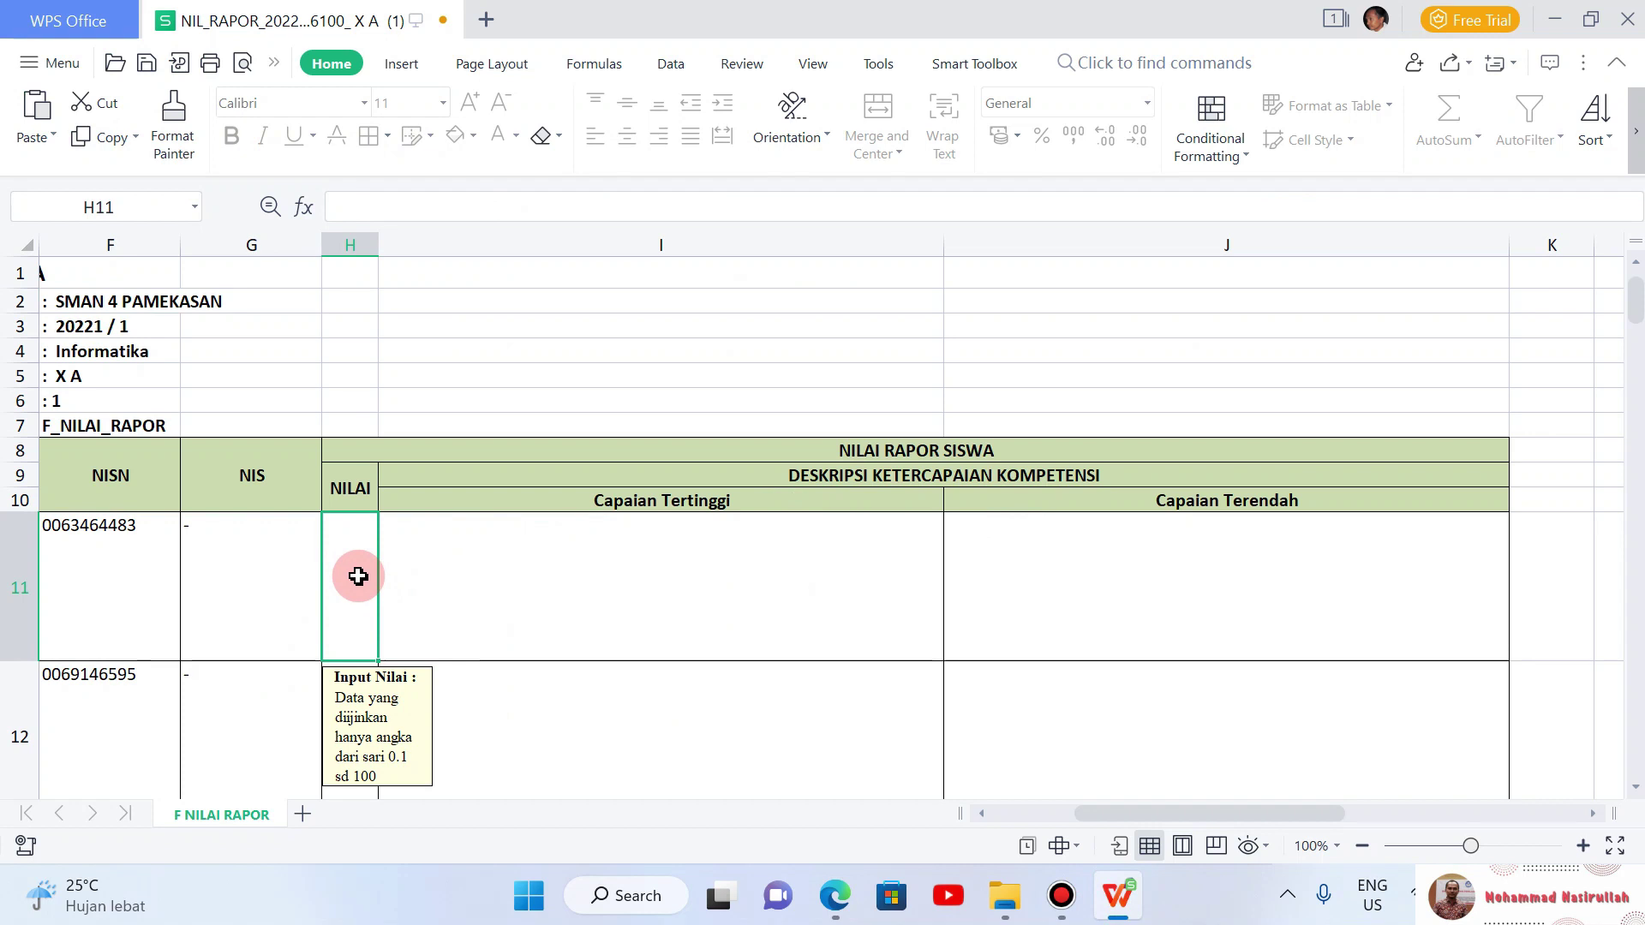
{"action": "left_click", "coordinate": [53, 137]}
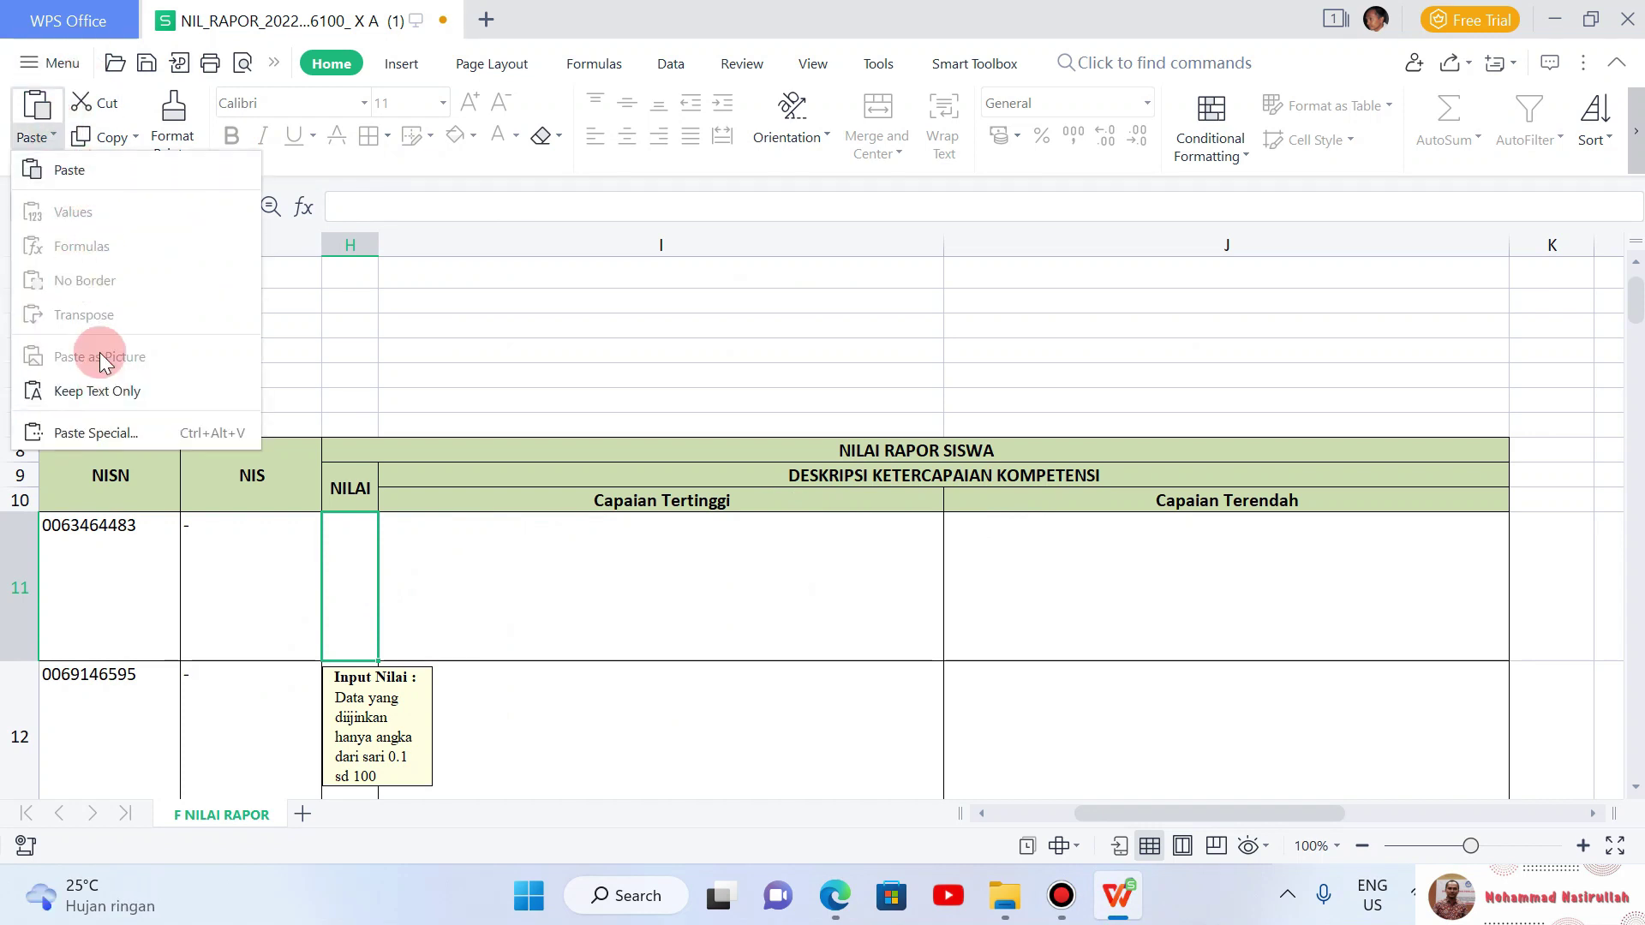
{"action": "left_click", "coordinate": [136, 404]}
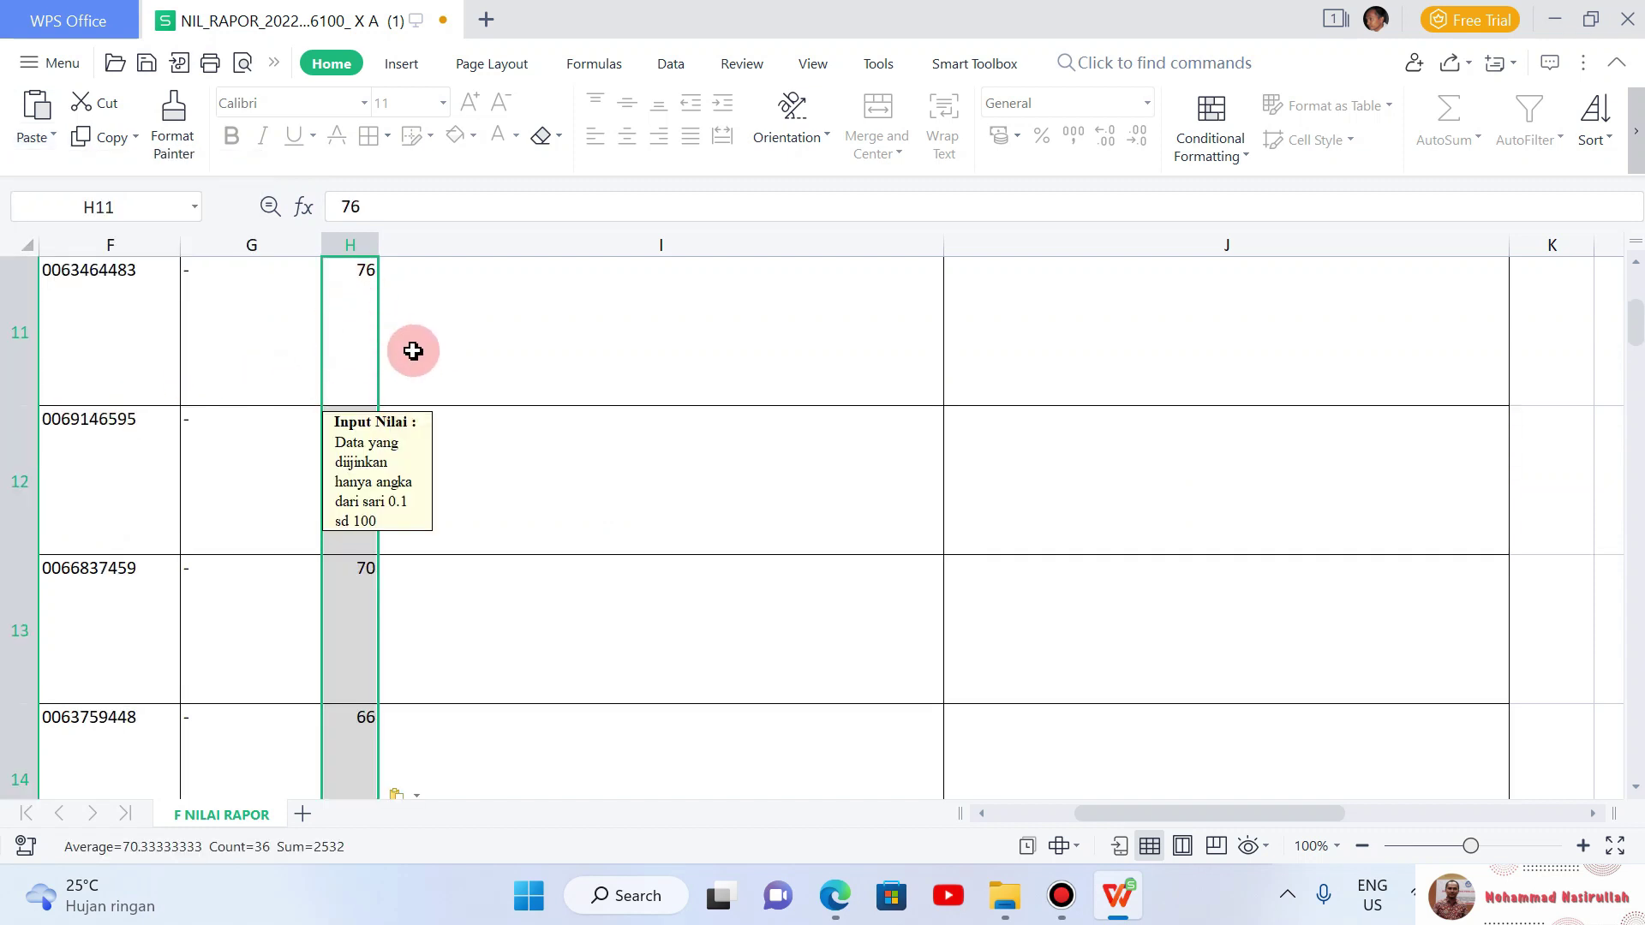
{"action": "left_click", "coordinate": [477, 323]}
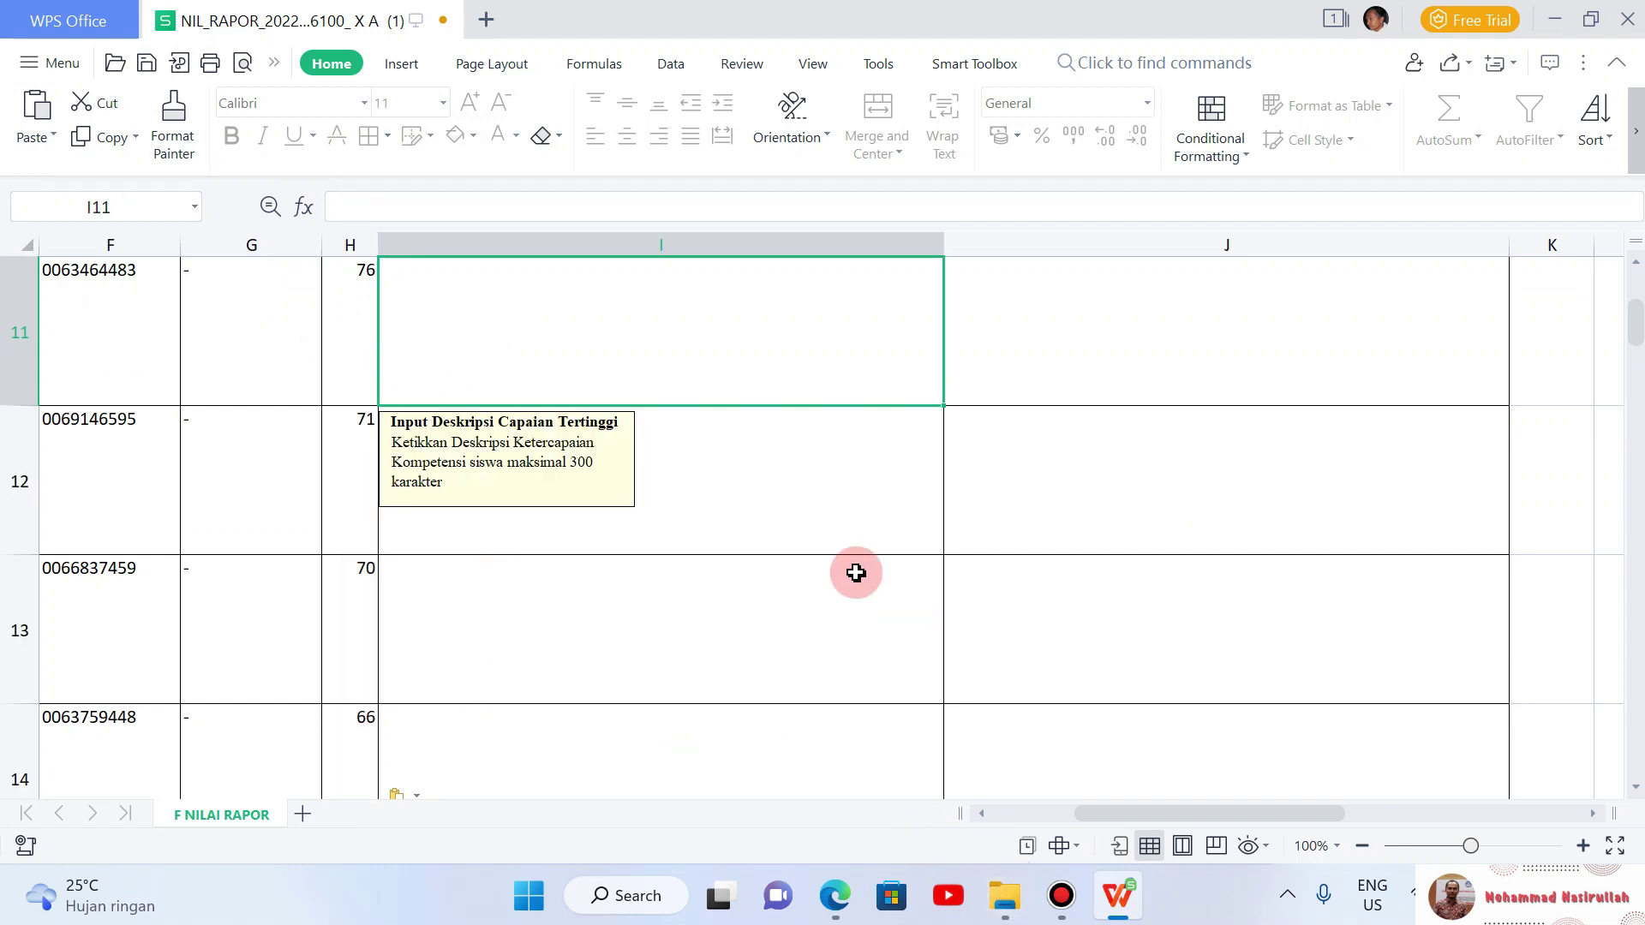
{"action": "left_click", "coordinate": [353, 318]}
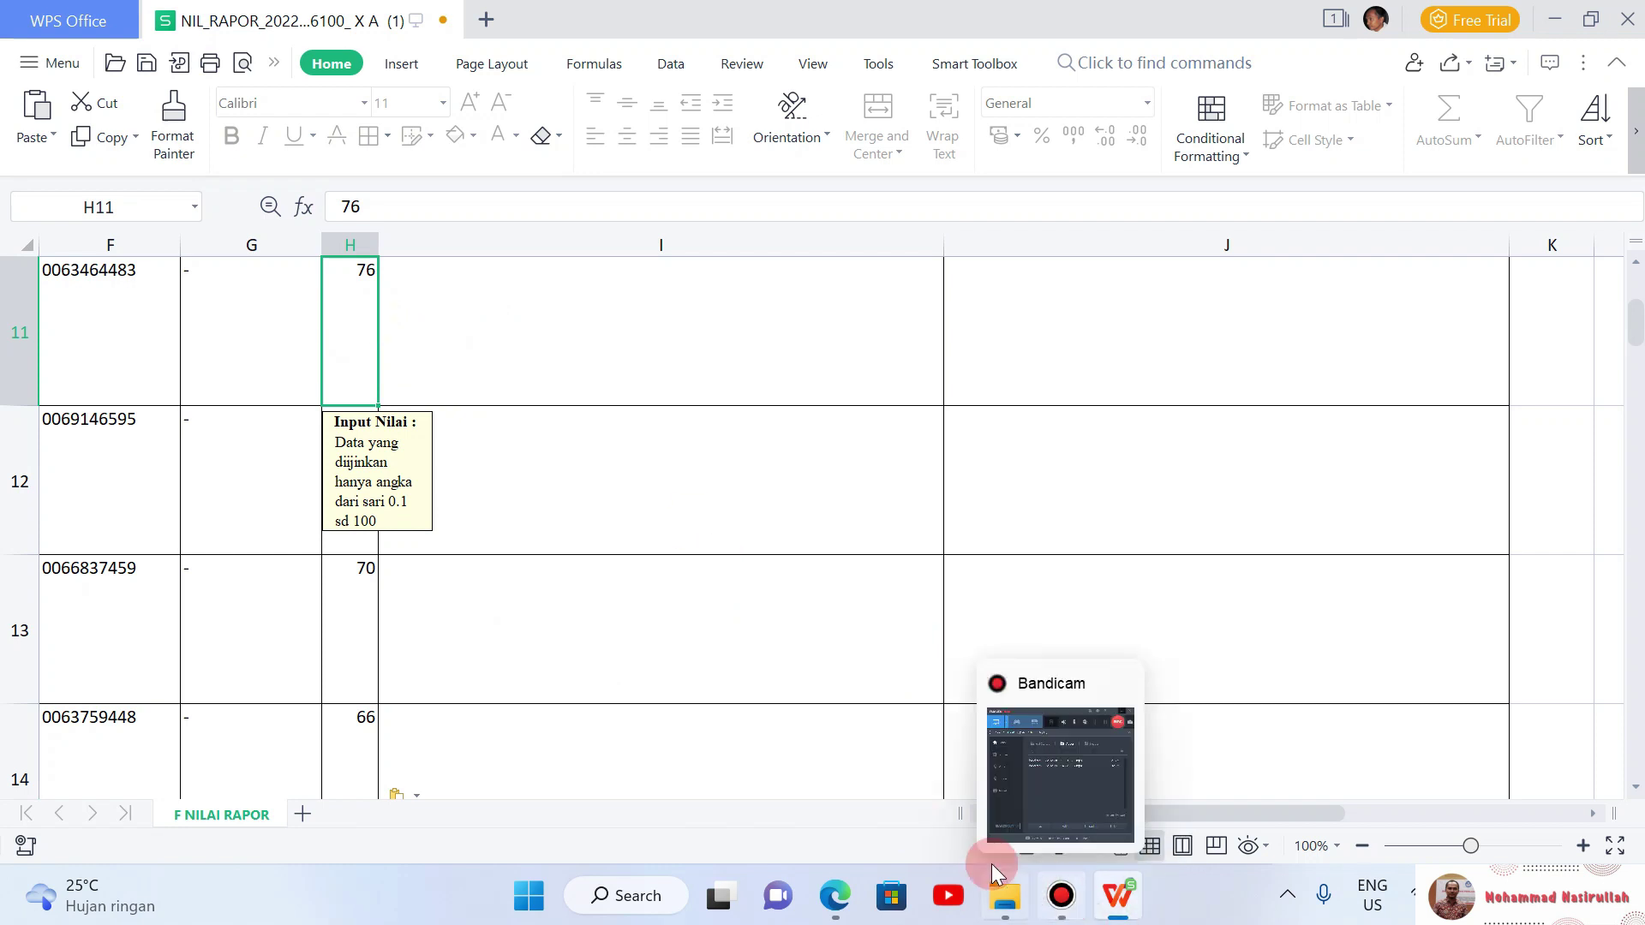
Step: Return to Copy of Nilai in Google Sheets and copy the Optimal and Peningkatan descriptions in X2:Y37
{"action": "left_click", "coordinate": [835, 895]}
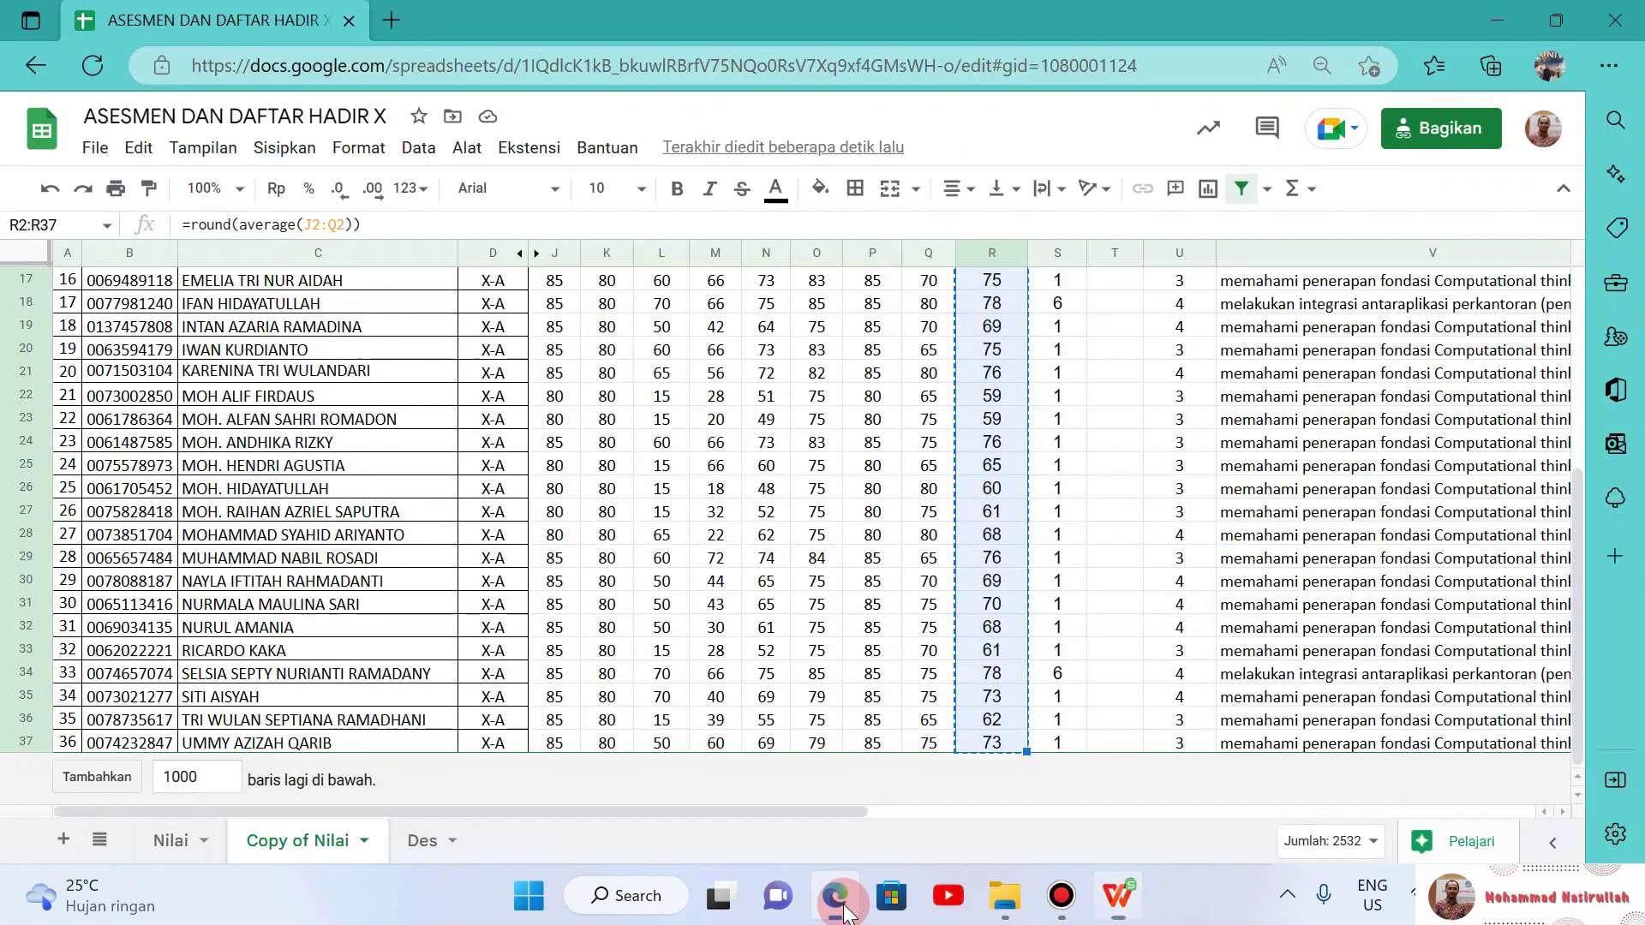
{"action": "left_click", "coordinate": [1289, 283]}
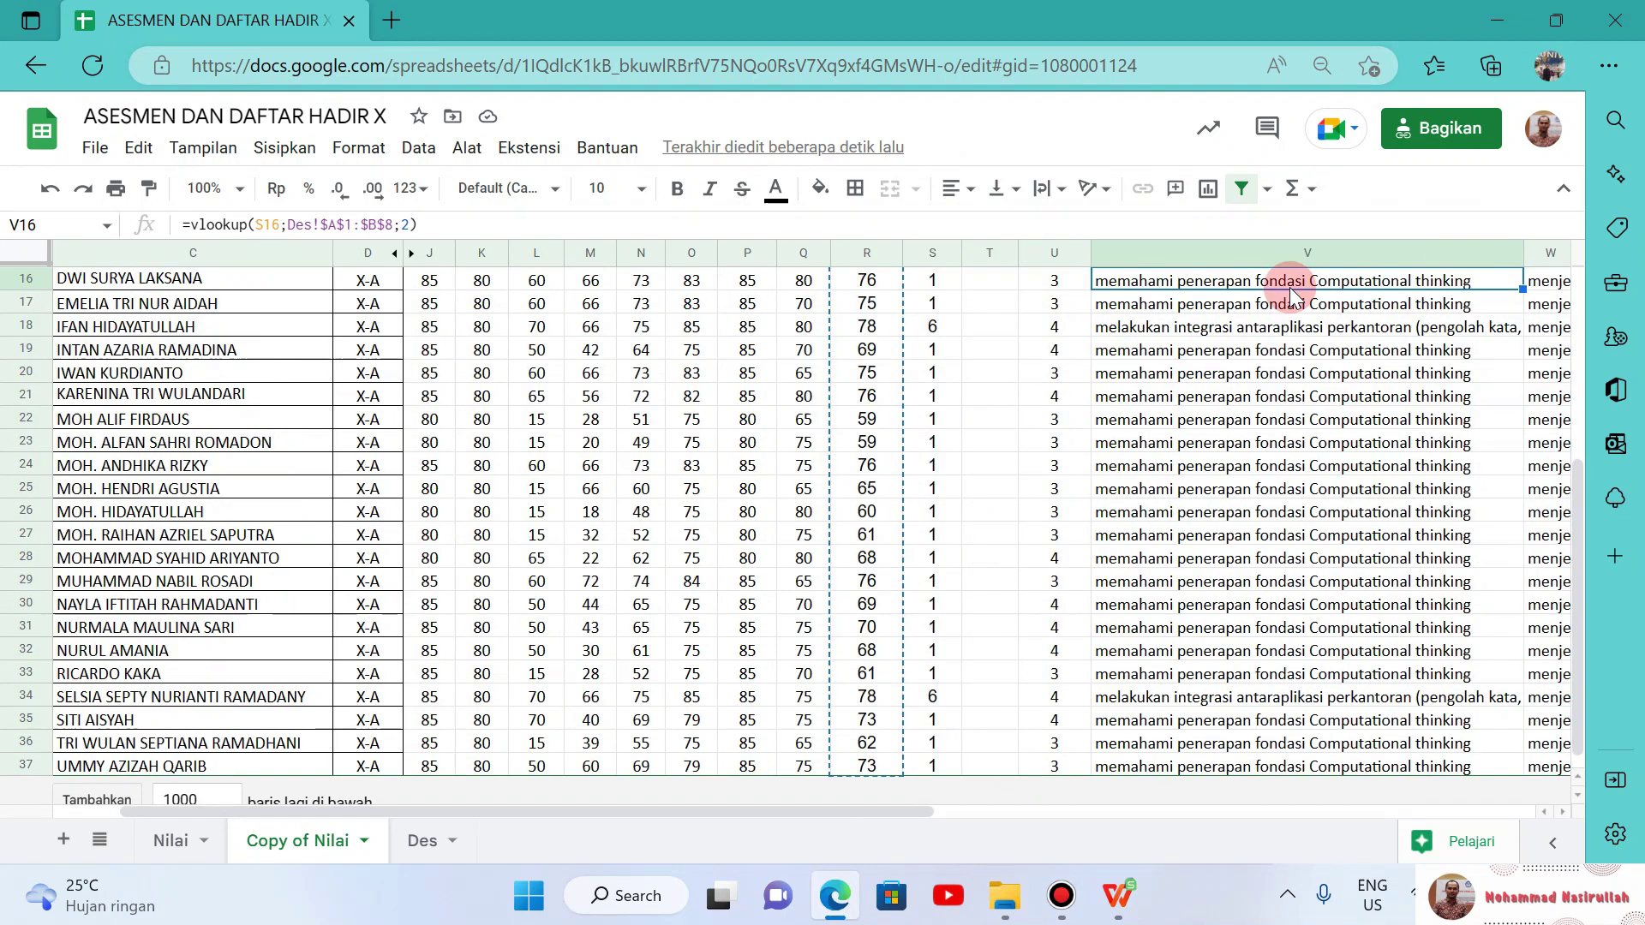
{"action": "scroll", "coordinate": [1289, 291], "scroll_direction": "up", "scroll_amount": 1}
{"action": "left_click", "coordinate": [1291, 287]}
{"action": "scroll", "coordinate": [1289, 292], "scroll_direction": "up", "scroll_amount": 5}
{"action": "left_click", "coordinate": [1290, 281]}
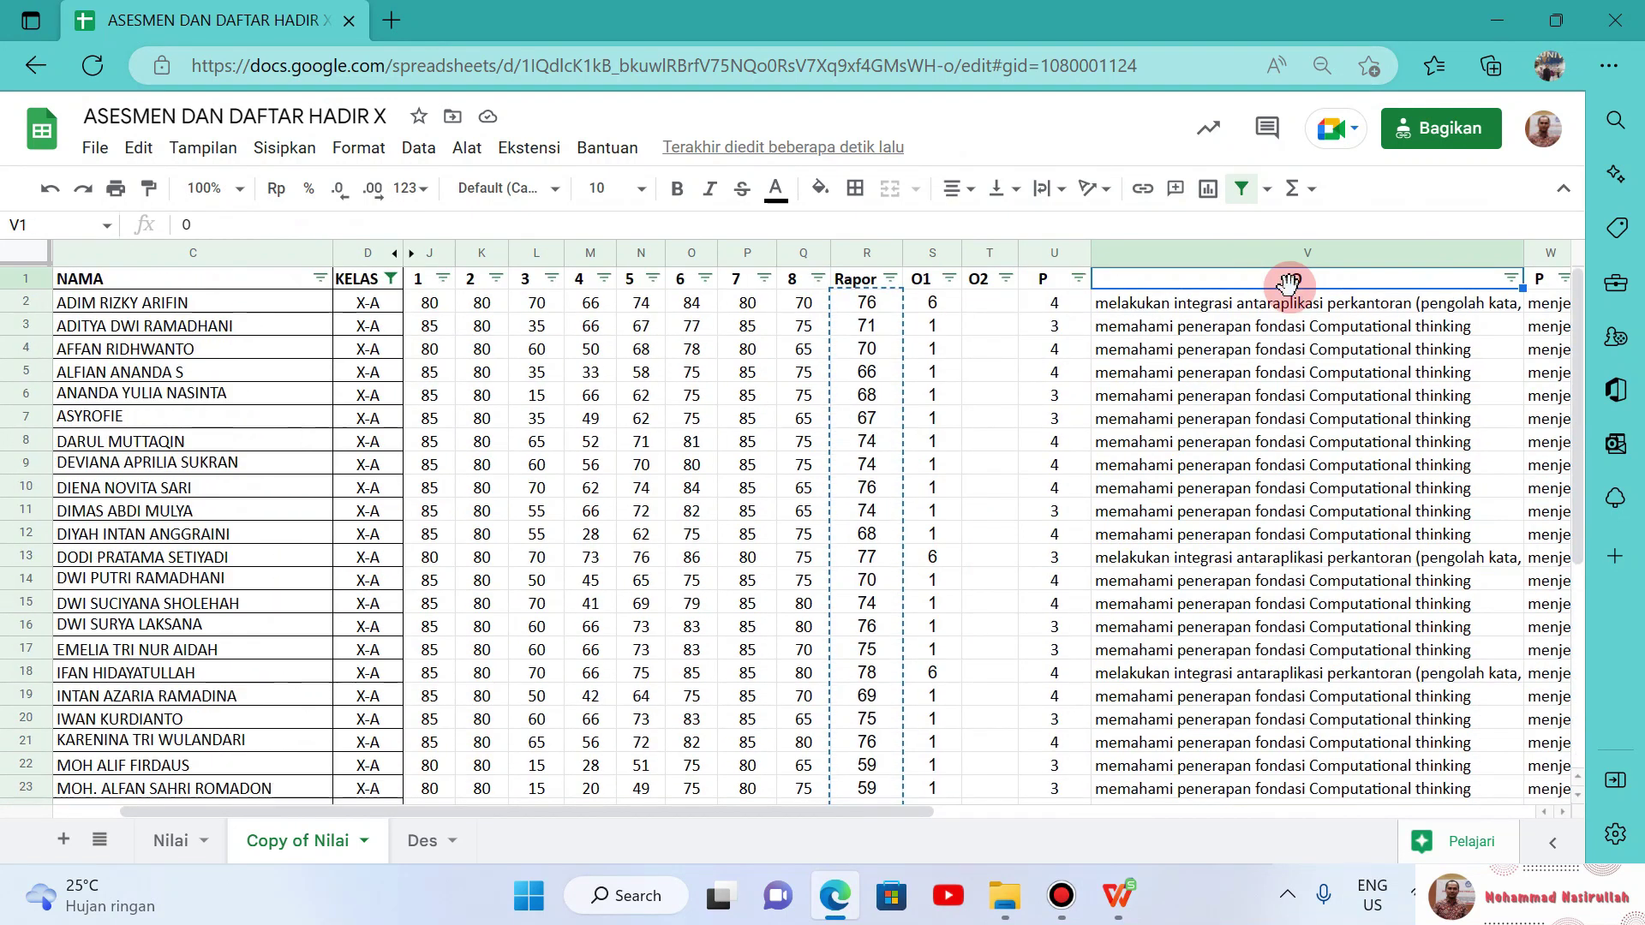
{"action": "key", "text": "Down"}
{"action": "key", "text": "Right"}
{"action": "key", "text": "Left"}
{"action": "key", "text": "Left"}
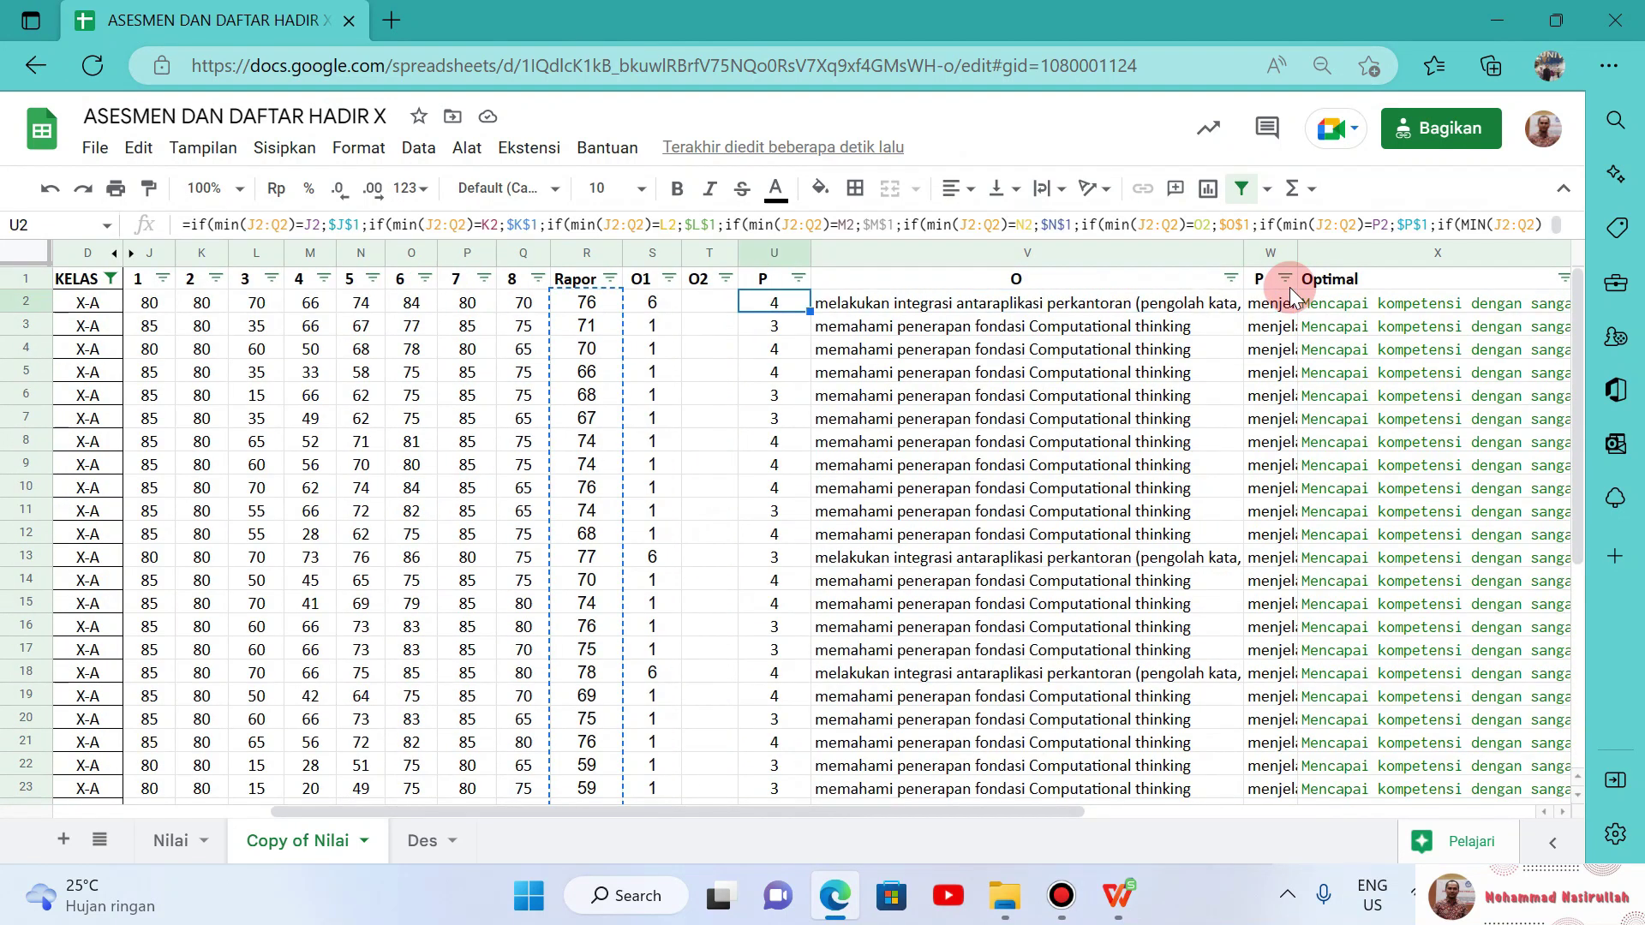
{"action": "key", "text": "Right"}
{"action": "key", "text": "Right"}
{"action": "key", "text": "Right"}
{"action": "key", "text": "Left"}
{"action": "key", "text": "Right"}
{"action": "key", "text": "shift+Right"}
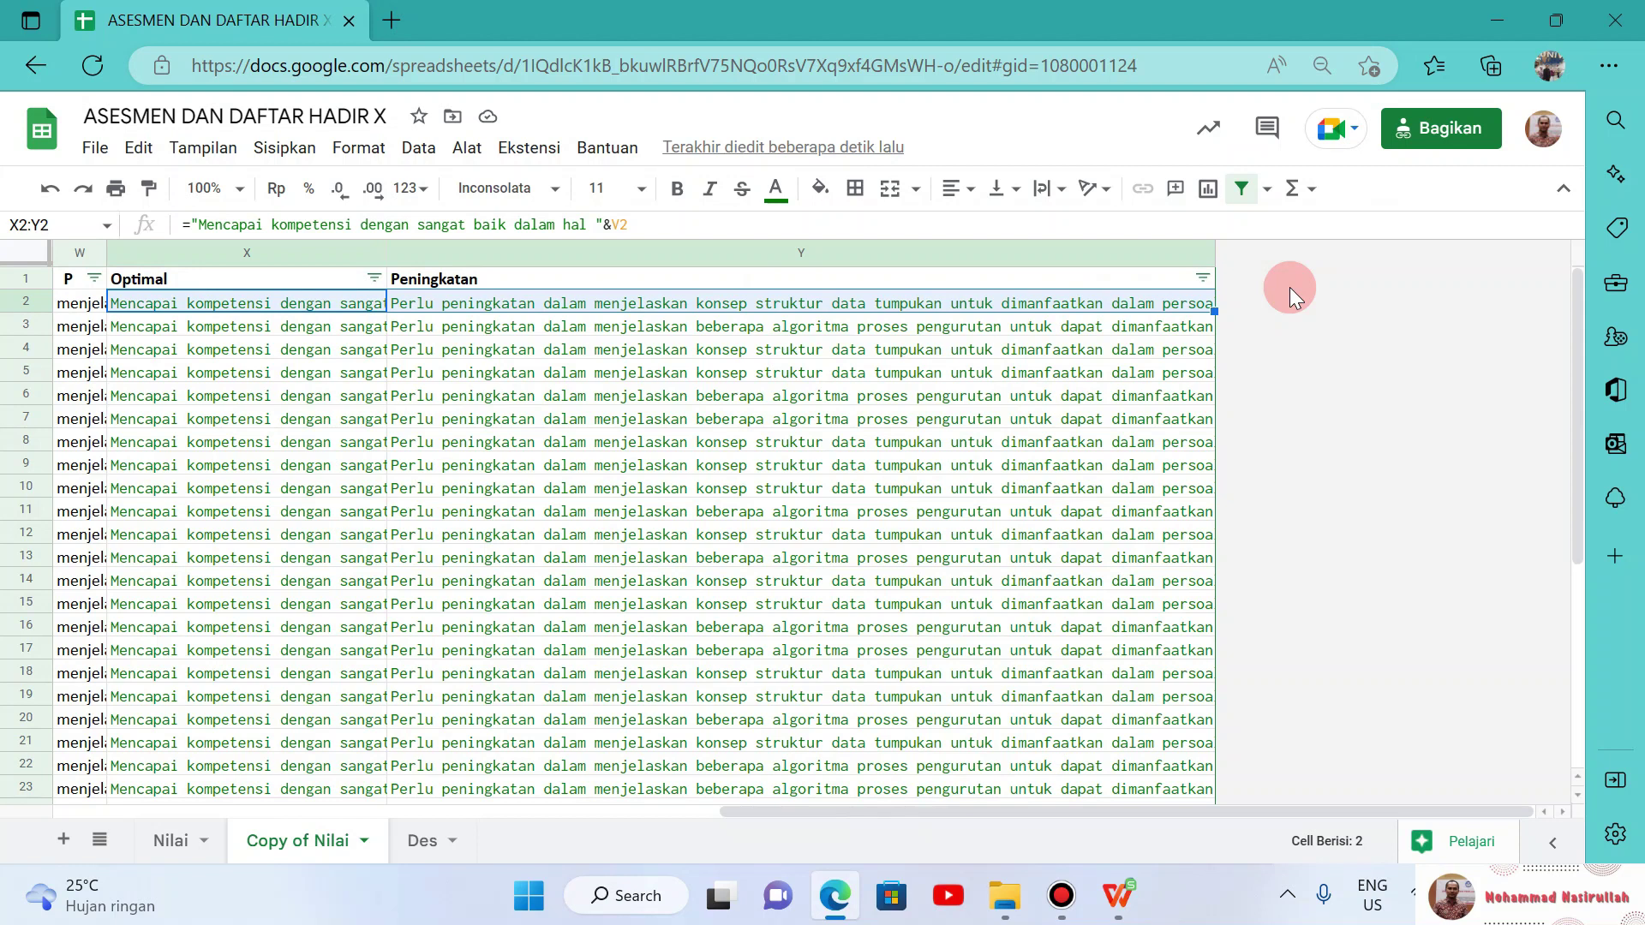
{"action": "key", "text": "ctrl+shift+Down"}
{"action": "key", "text": "ctrl+c"}
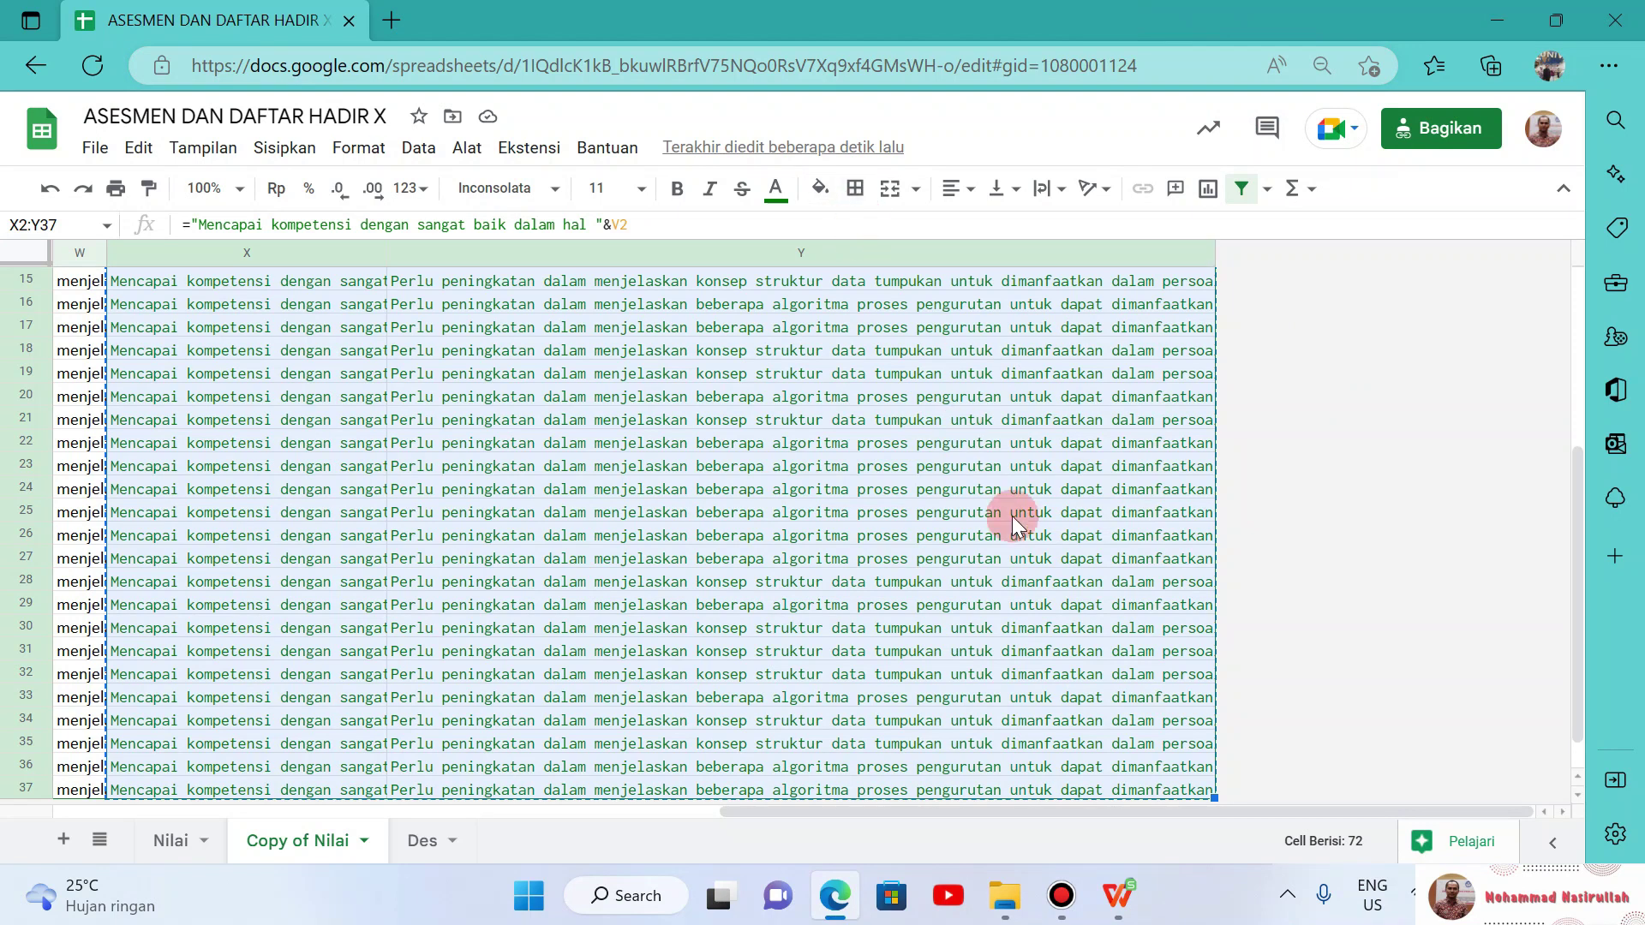
Step: In the NIL_RAPOR workbook in WPS Office, paste the descriptions as text only into Capaian Tertinggi and Capaian Terendah from I11
{"action": "left_click", "coordinate": [1118, 895]}
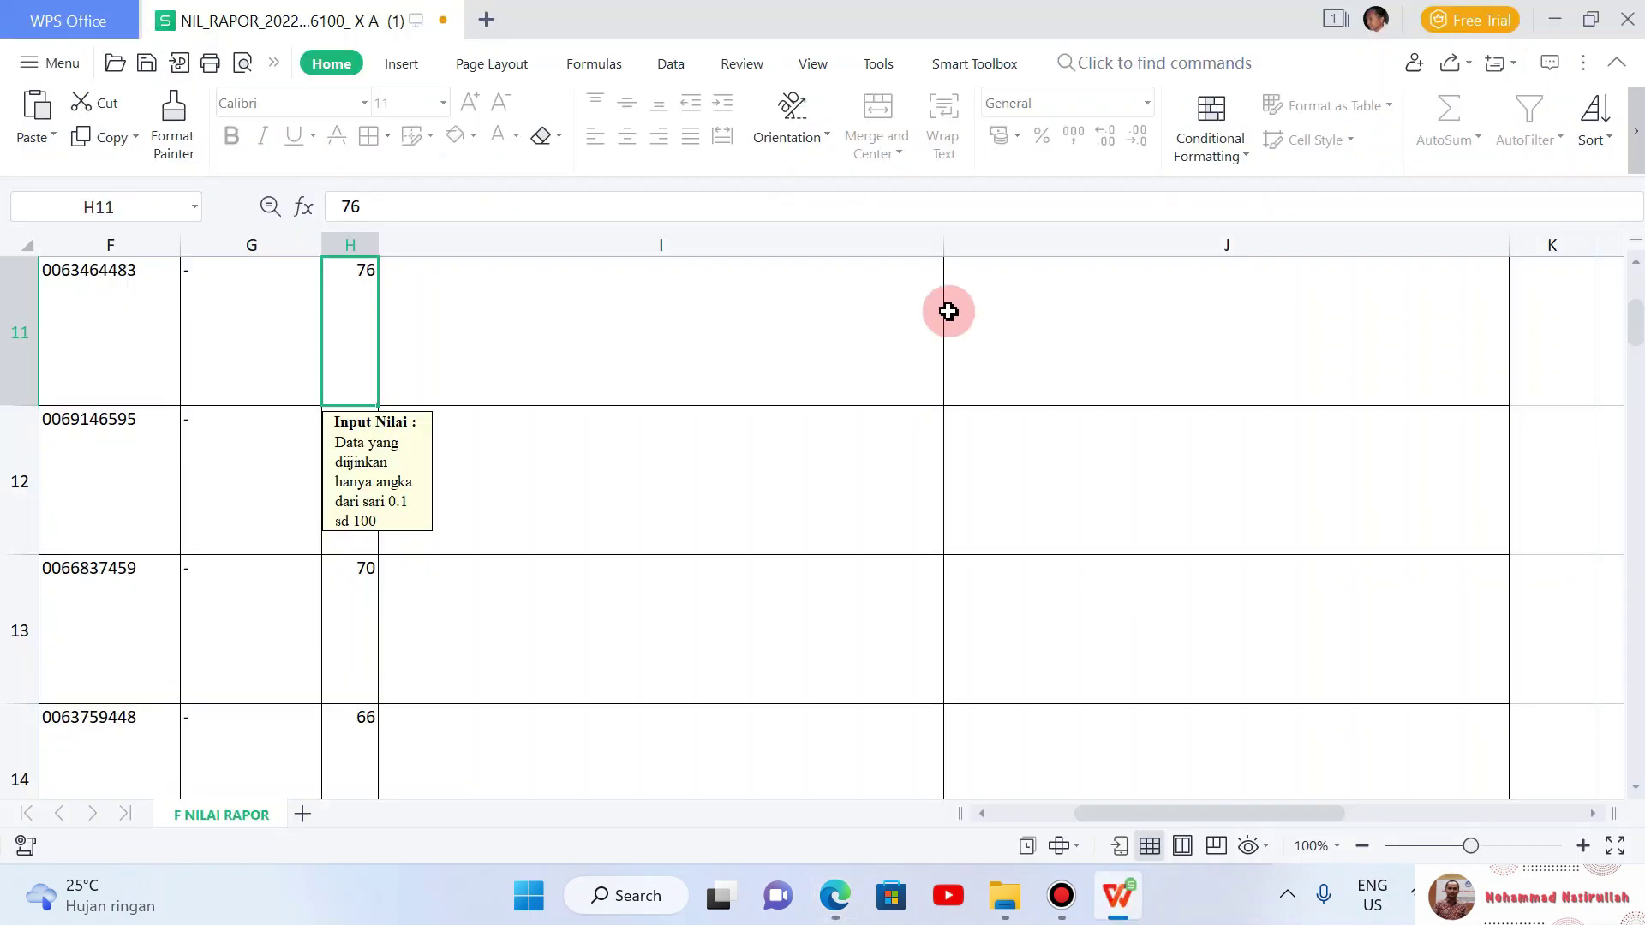
{"action": "left_click", "coordinate": [628, 334]}
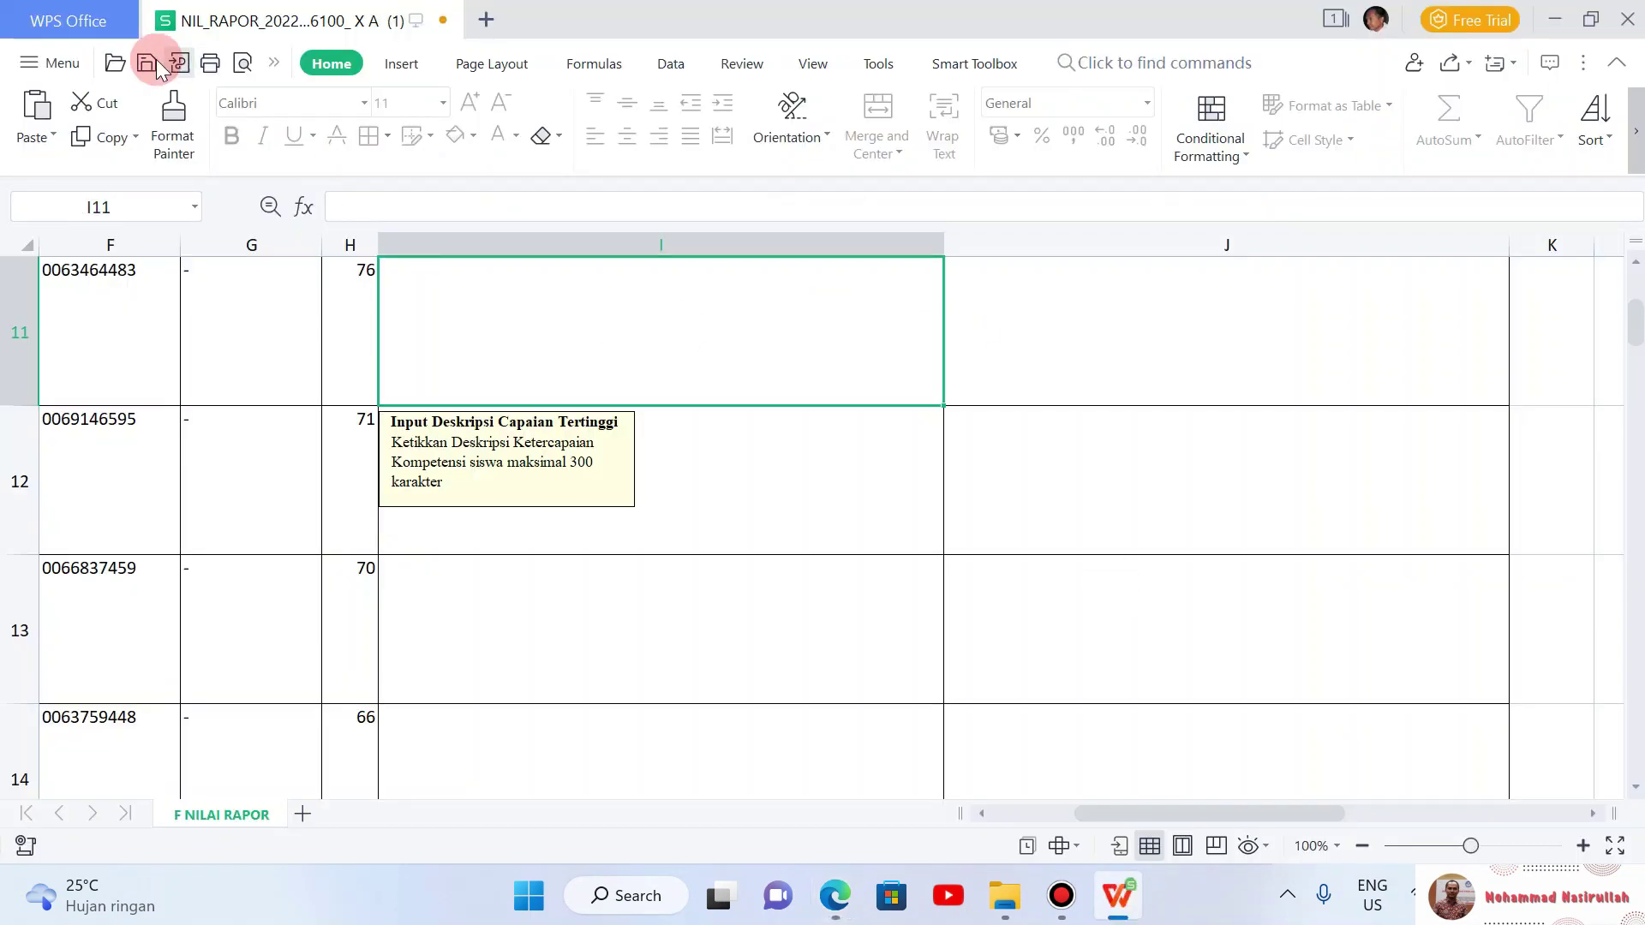
{"action": "left_click", "coordinate": [43, 137]}
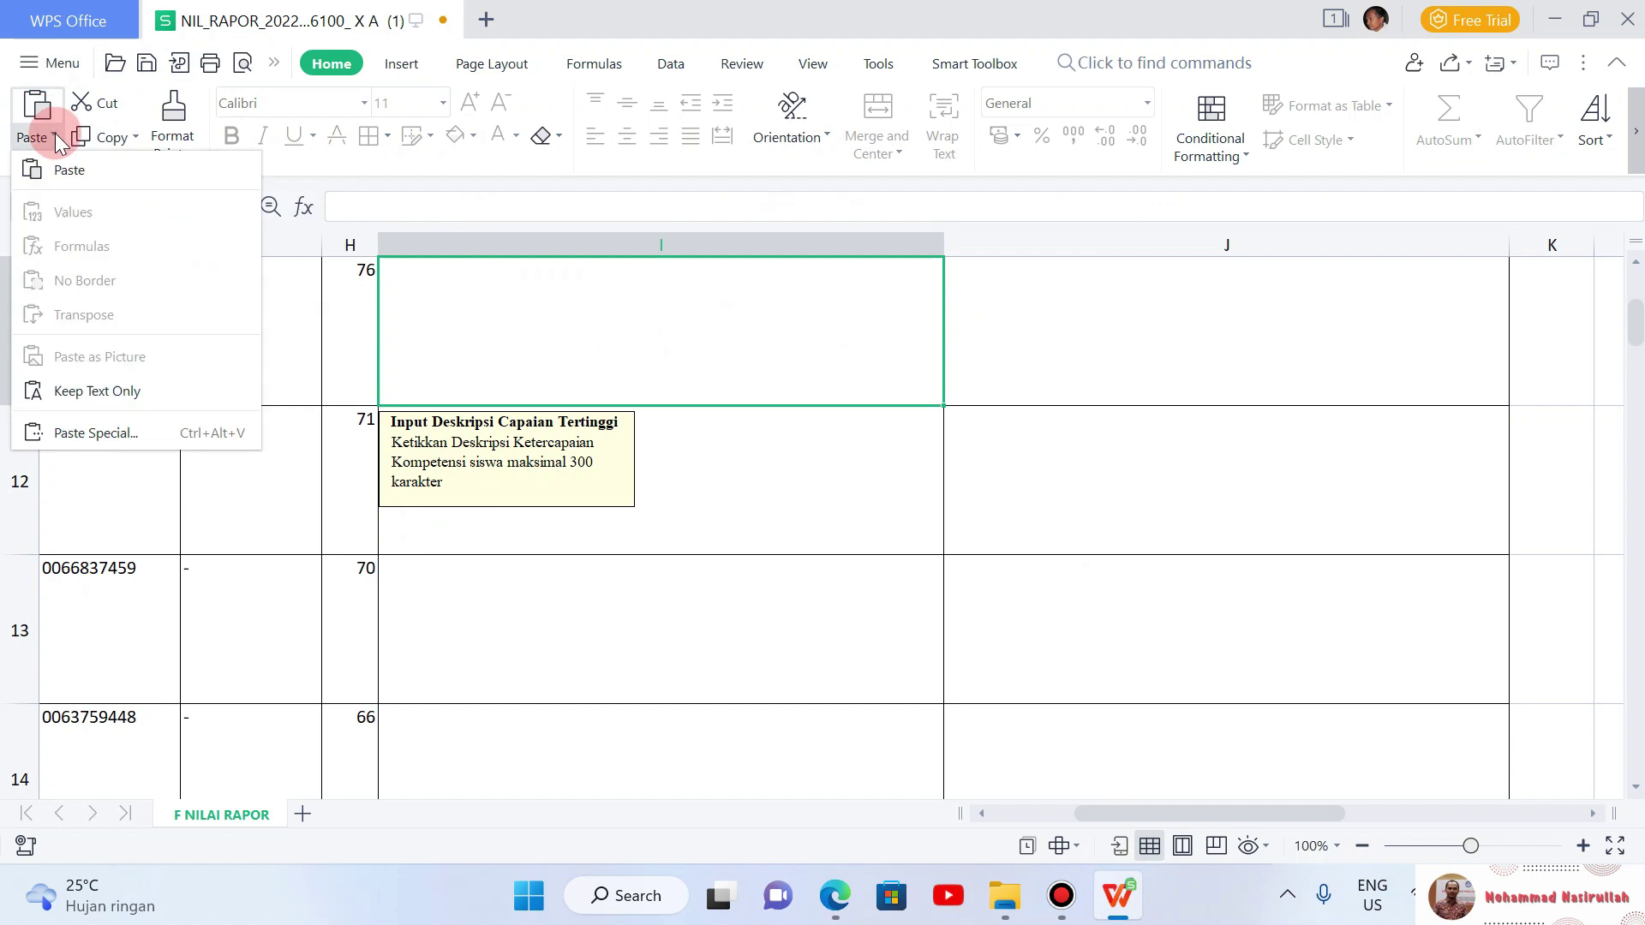
{"action": "left_click", "coordinate": [79, 379]}
{"action": "left_click", "coordinate": [582, 333]}
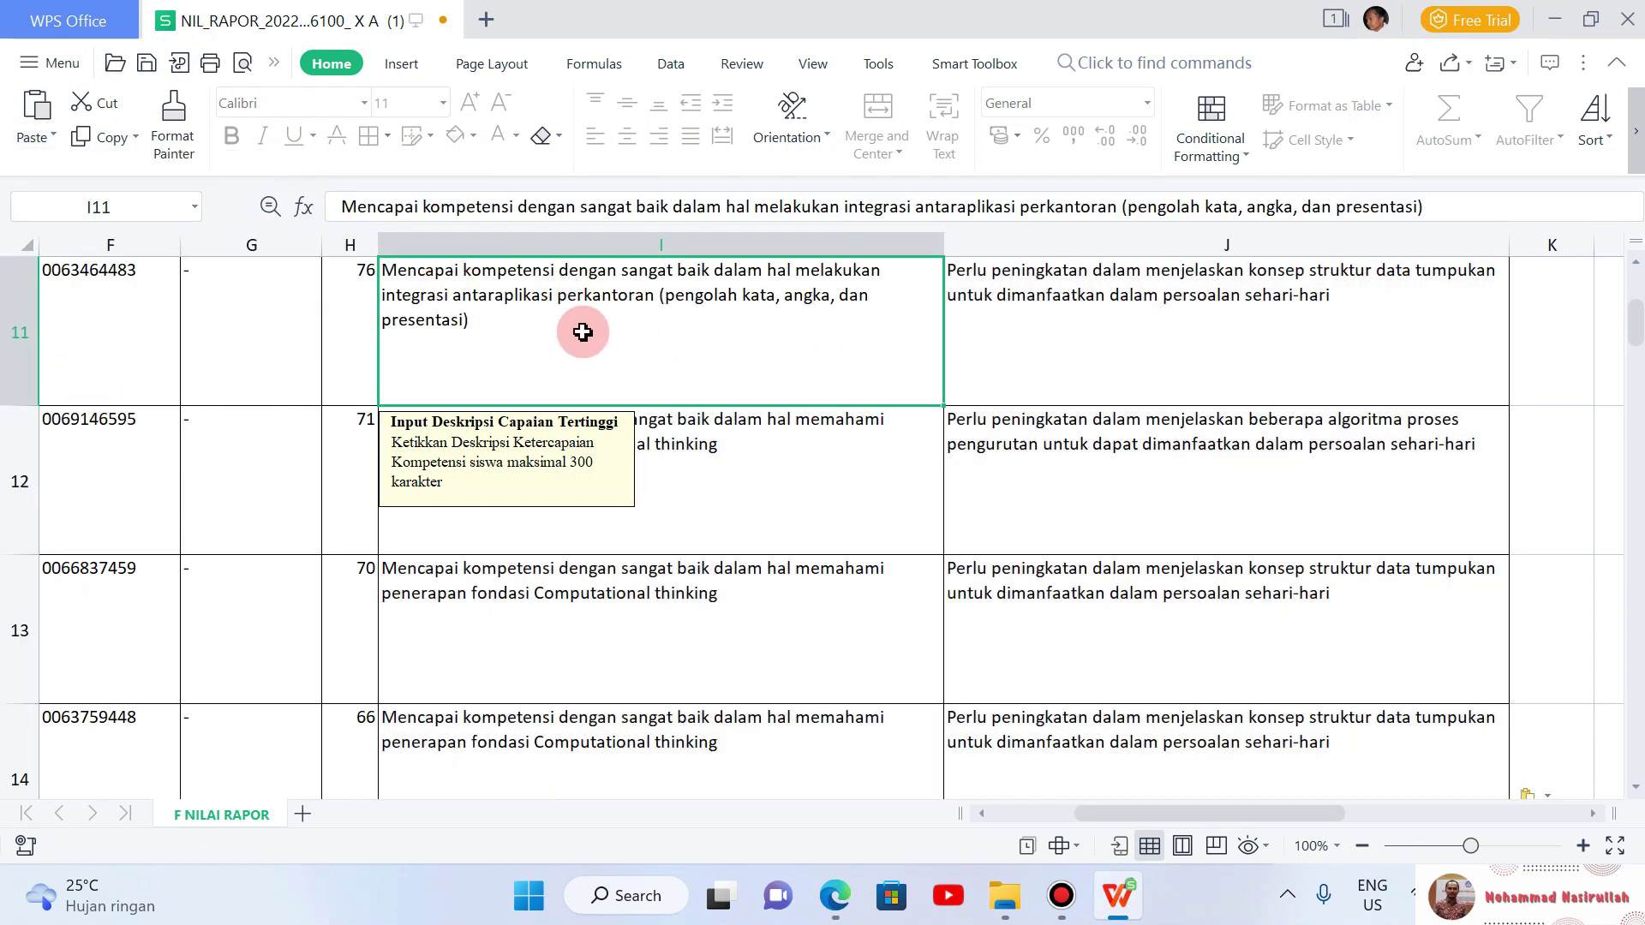
{"action": "left_click", "coordinate": [1039, 301]}
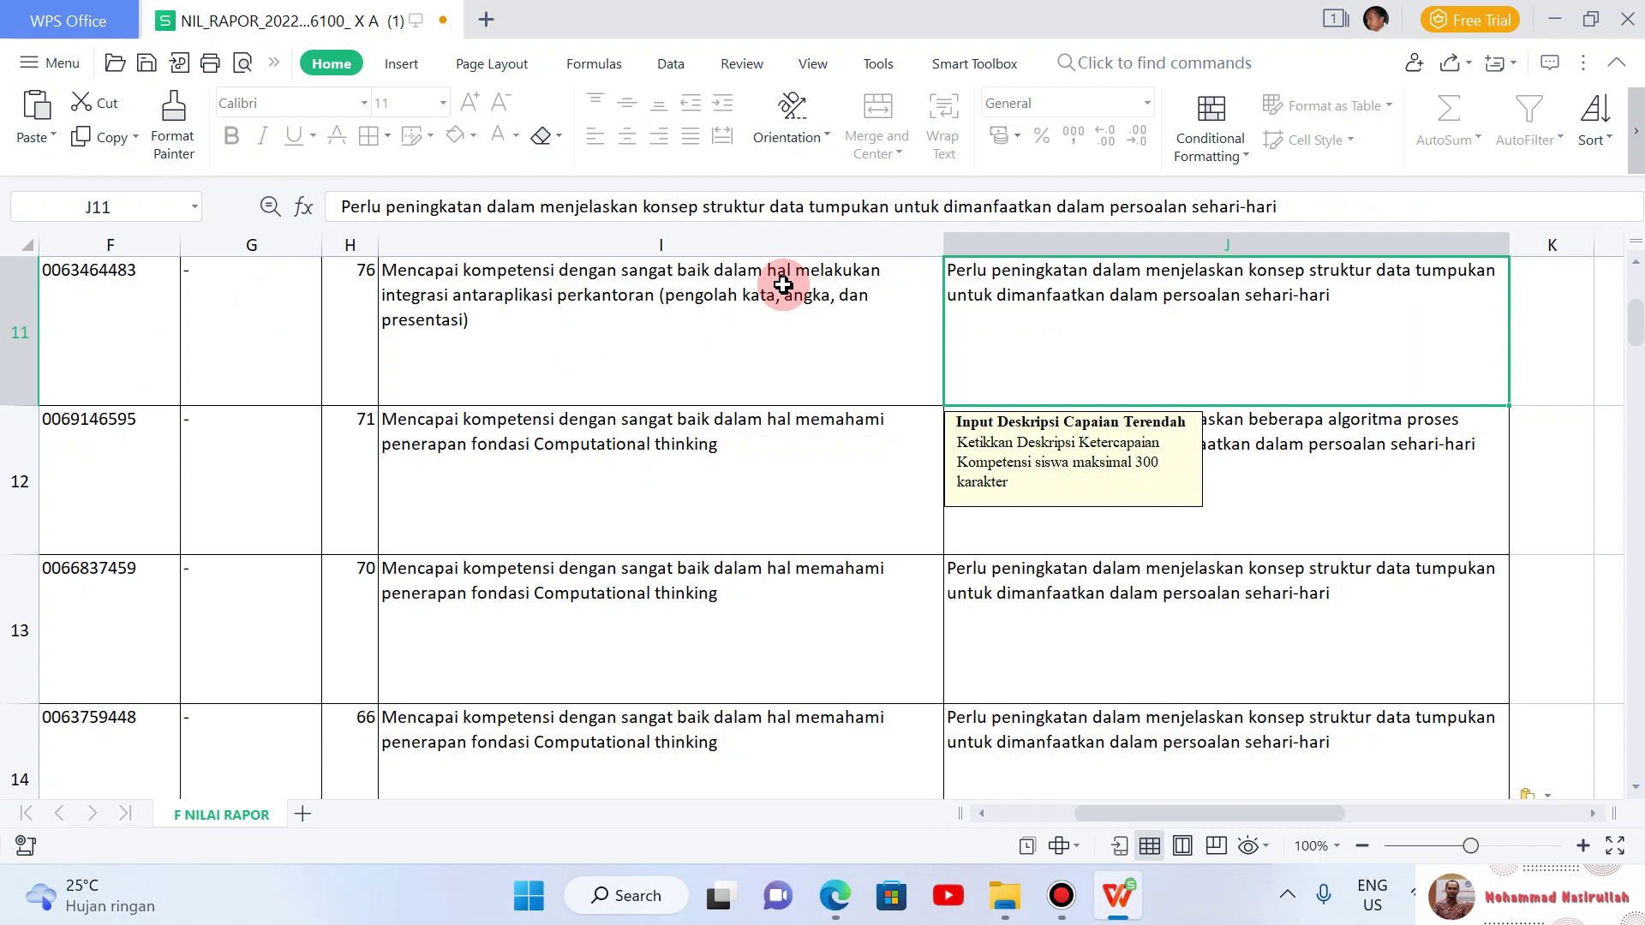
Step: Examine the import sheet from its last student row up to the header details and the NILAI RAPOR SISWA columns
{"action": "key", "text": "ctrl+Down"}
{"action": "key", "text": "ctrl+Left"}
{"action": "key", "text": "ctrl+Up"}
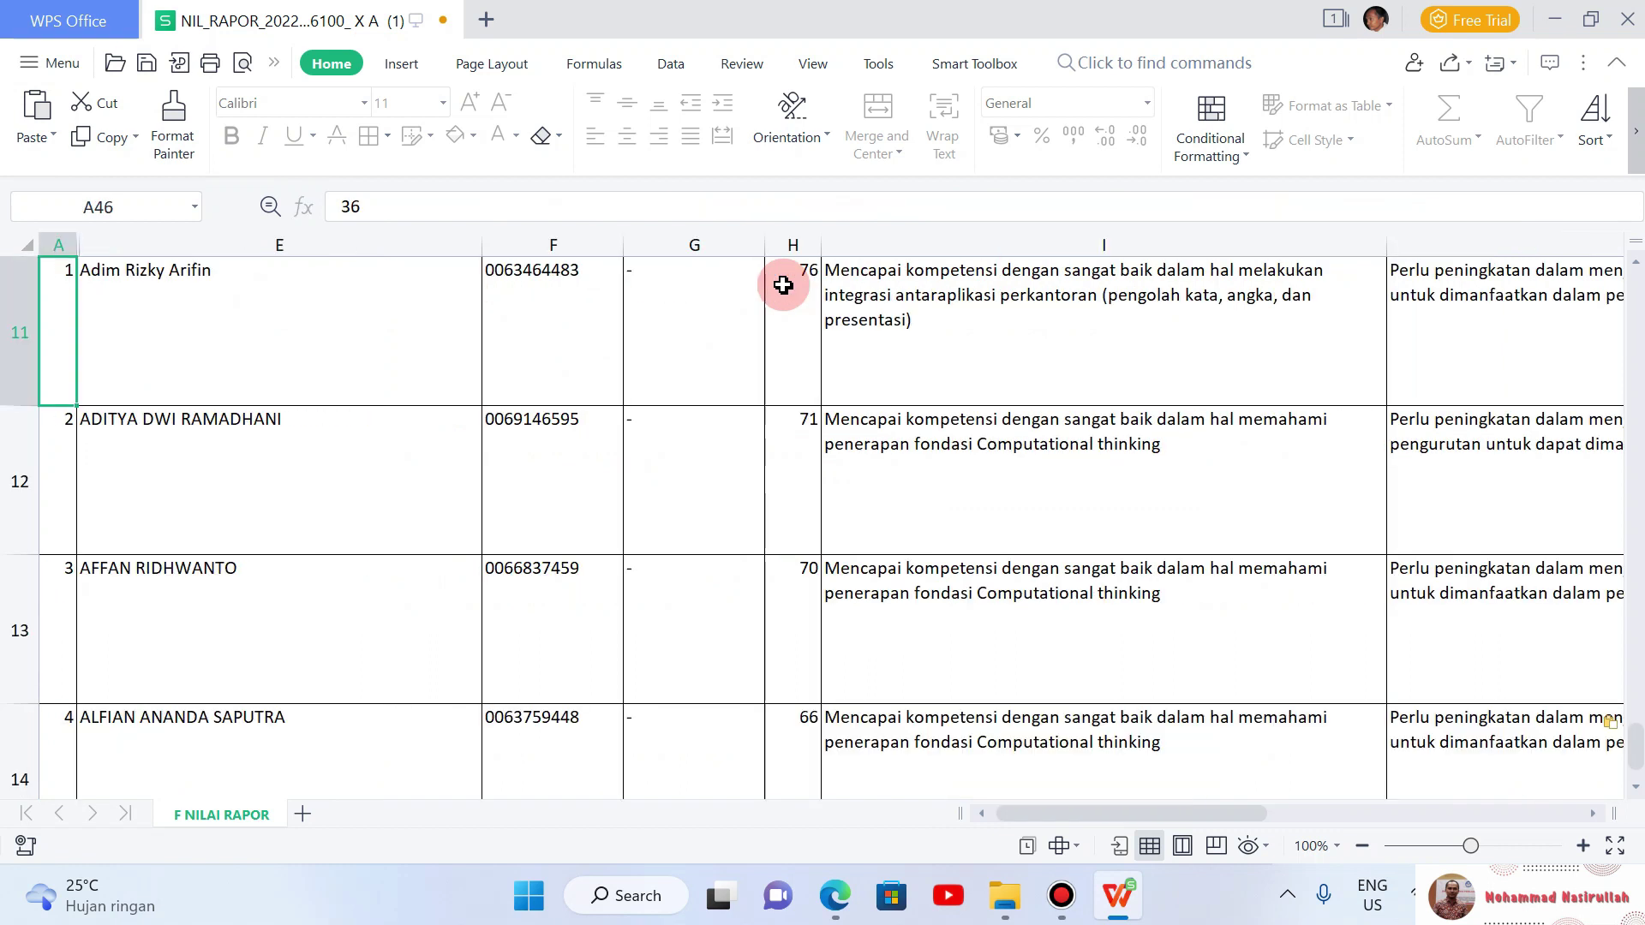
{"action": "key", "text": "ctrl+Up"}
{"action": "key", "text": "ctrl+Up"}
{"action": "key", "text": "Down"}
{"action": "key", "text": "Down"}
{"action": "key", "text": "Down"}
{"action": "key", "text": "Down"}
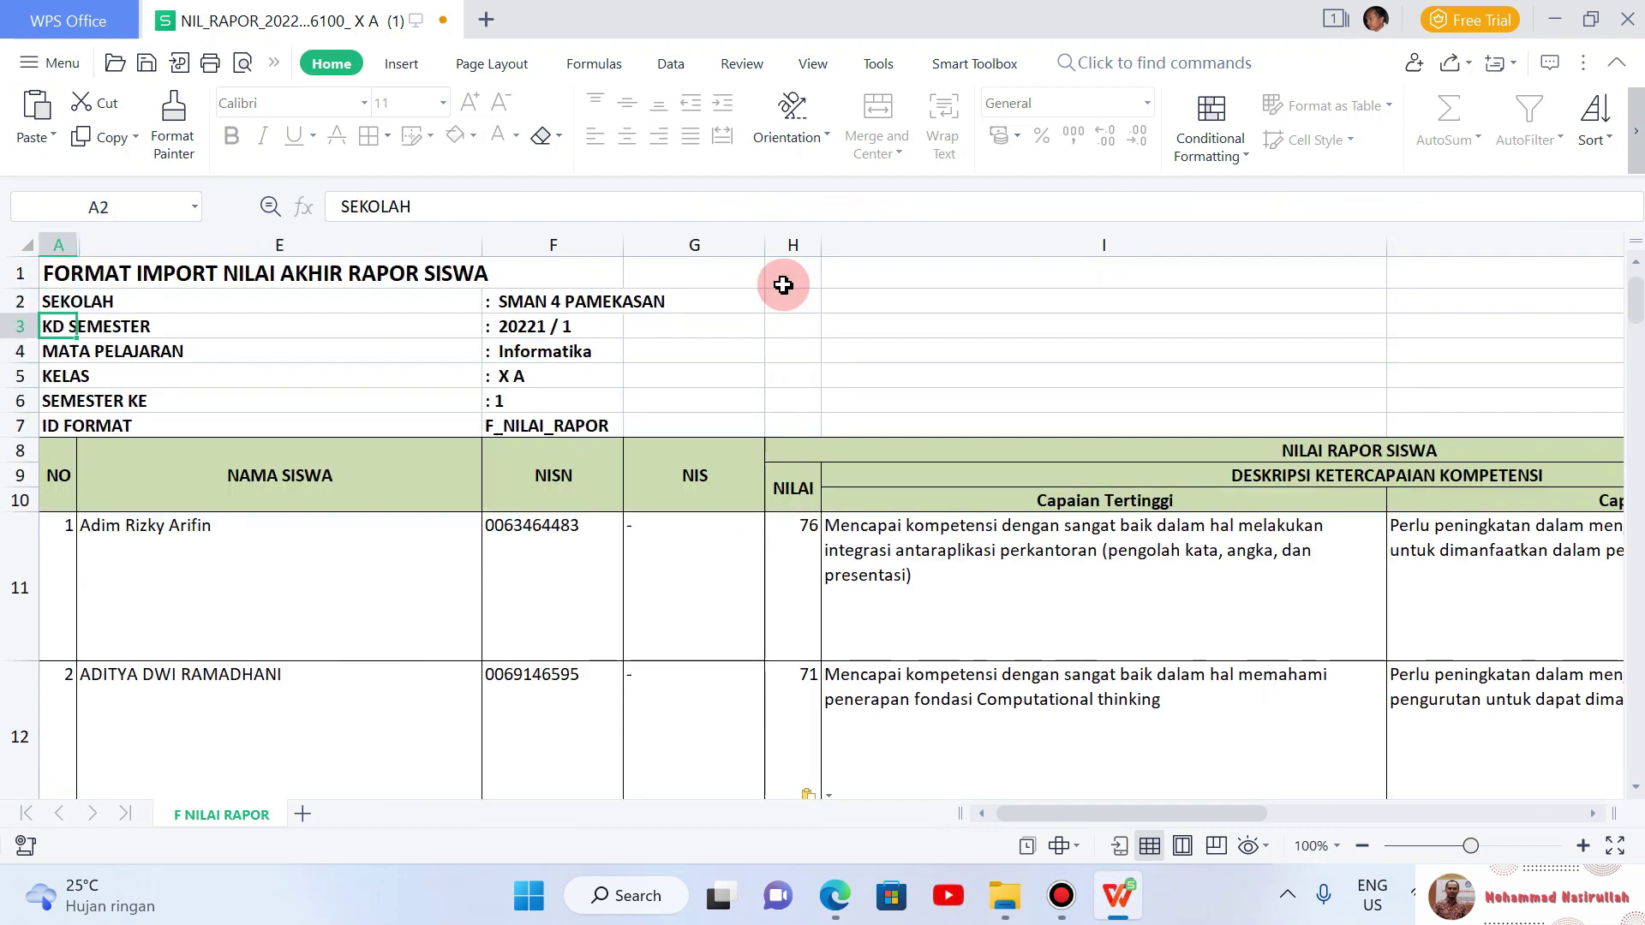
{"action": "key", "text": "Down"}
{"action": "key", "text": "Down"}
{"action": "key", "text": "Down"}
{"action": "key", "text": "Right"}
{"action": "key", "text": "Right"}
{"action": "key", "text": "Right"}
{"action": "key", "text": "Right"}
{"action": "key", "text": "Right"}
{"action": "key", "text": "Right"}
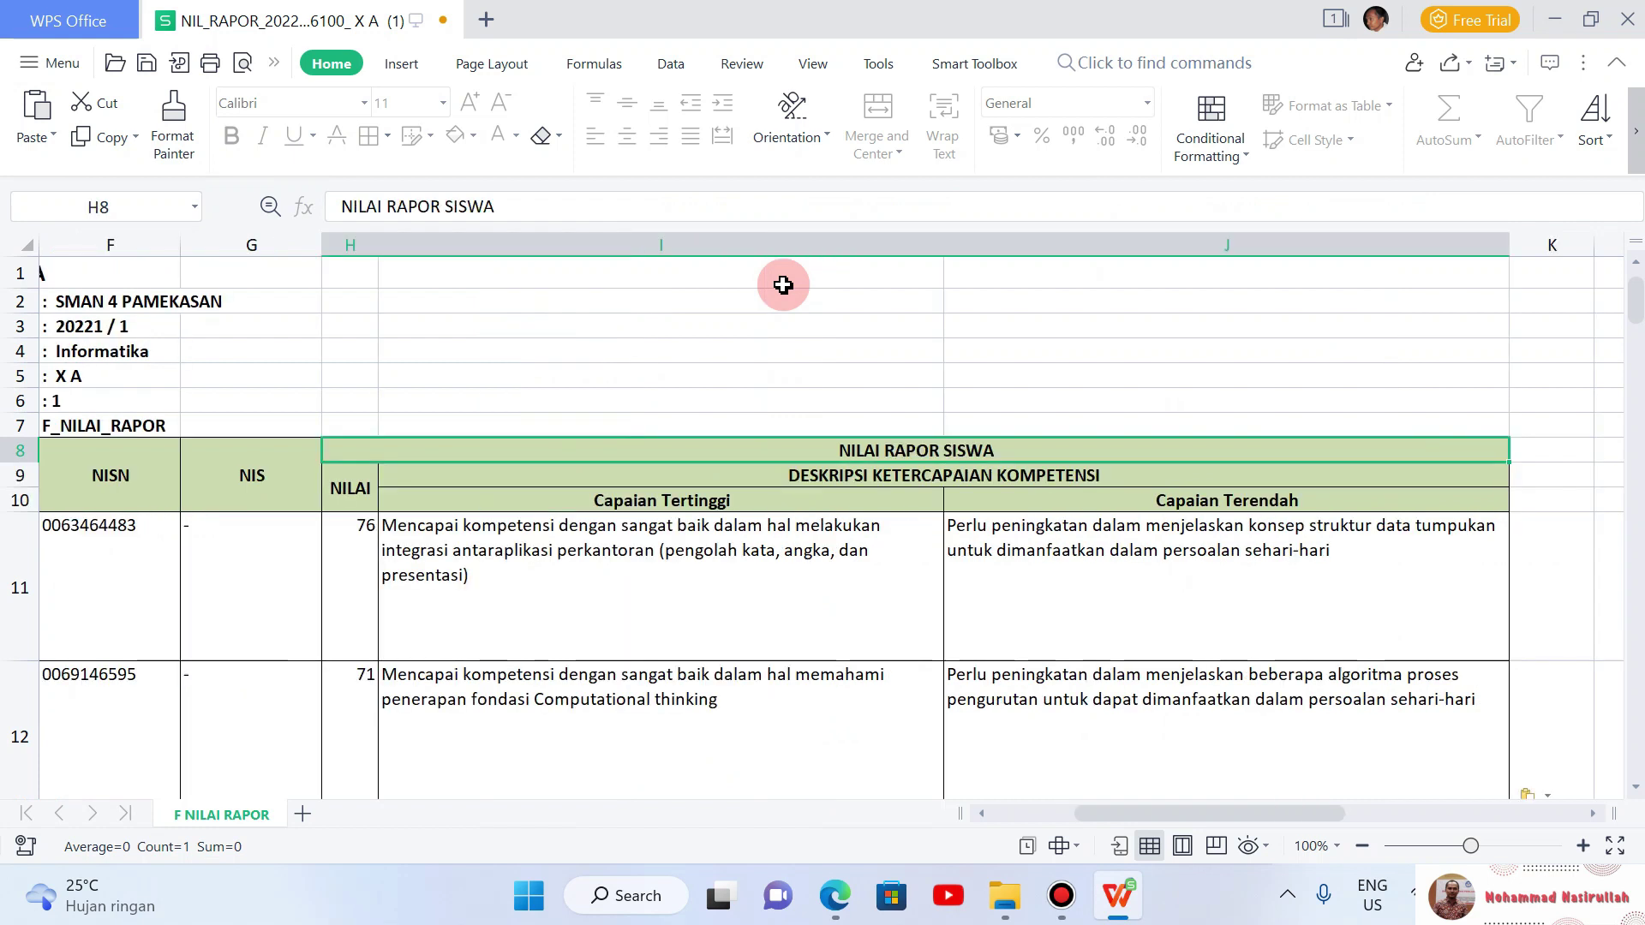
{"action": "key", "text": "Down"}
{"action": "key", "text": "Down"}
{"action": "key", "text": "Left"}
{"action": "key", "text": "Left"}
{"action": "key", "text": "Left"}
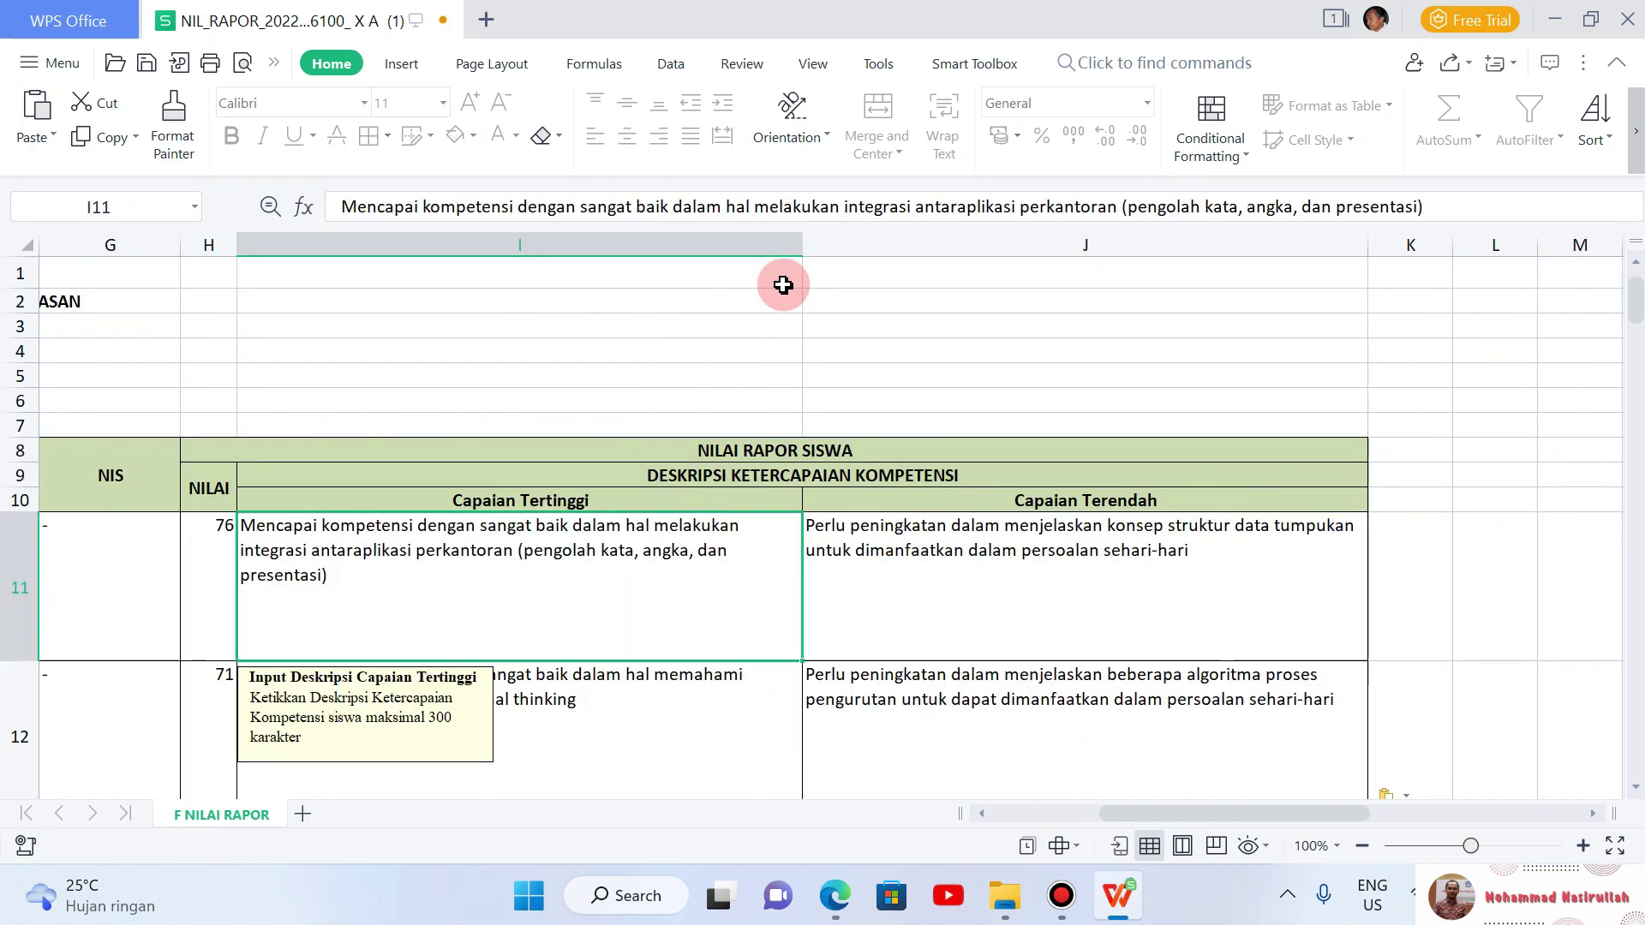
Step: Review the pasted grades and competency descriptions down the student rows and back up to the sheet's header
{"action": "key", "text": "Down"}
{"action": "key", "text": "Down"}
{"action": "key", "text": "Down"}
{"action": "key", "text": "Down"}
{"action": "key", "text": "Down"}
{"action": "key", "text": "Down"}
{"action": "key", "text": "Down"}
{"action": "key", "text": "Down"}
{"action": "key", "text": "Down"}
{"action": "key", "text": "Down"}
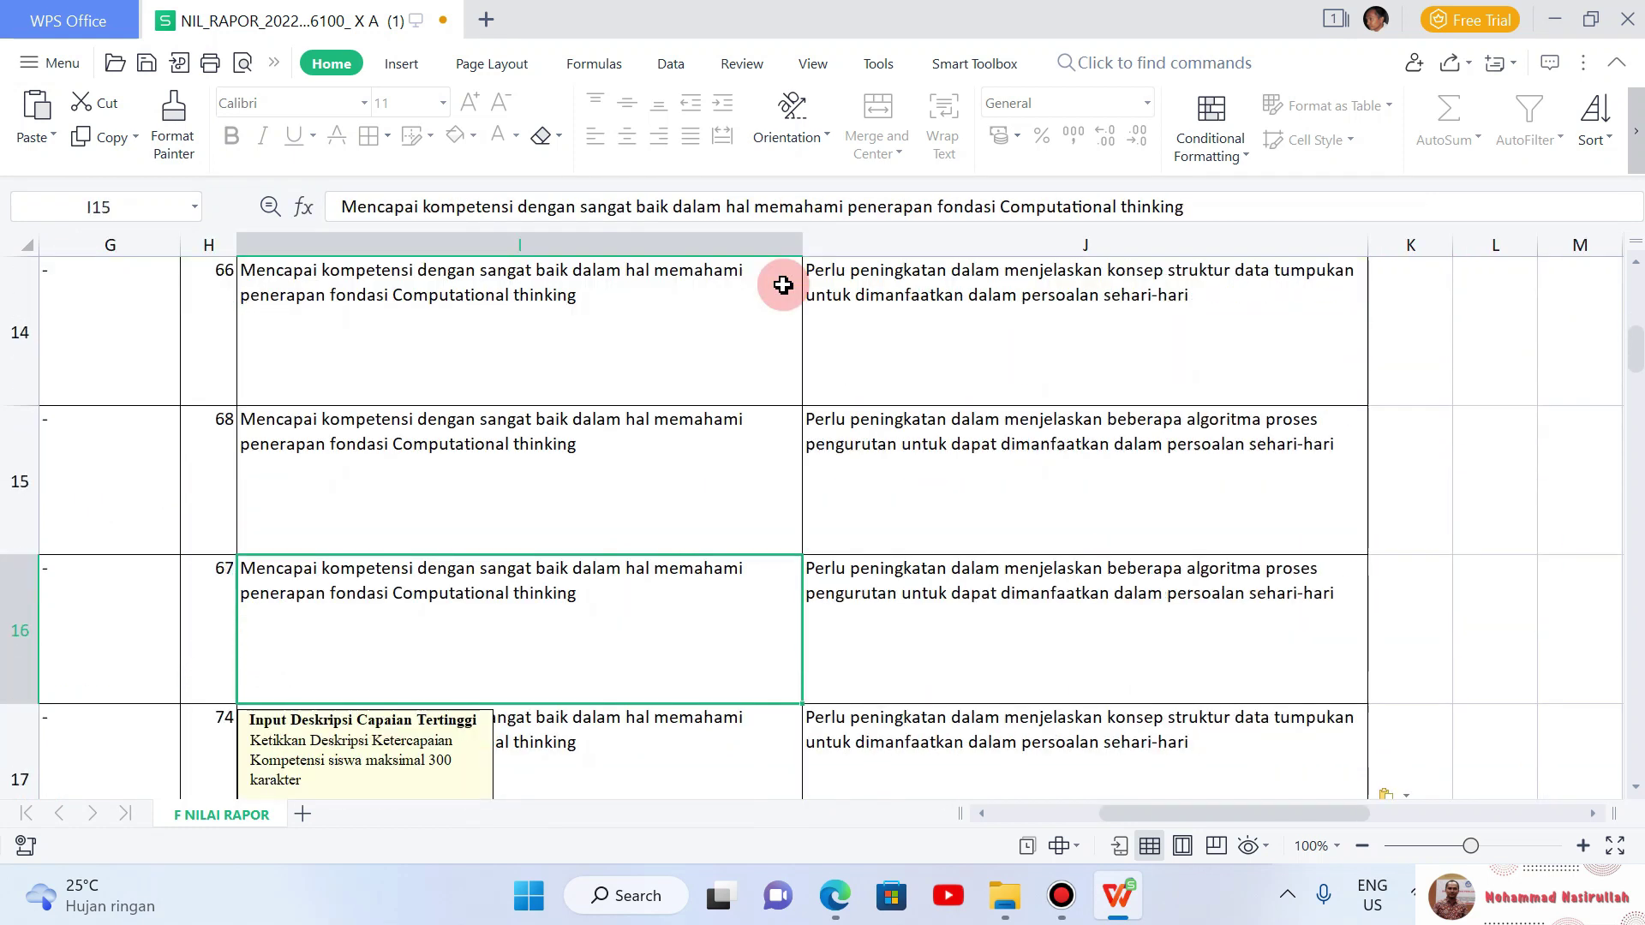
{"action": "key", "text": "Down"}
{"action": "key", "text": "Down"}
{"action": "key", "text": "Down"}
{"action": "key", "text": "Down"}
{"action": "key", "text": "Down"}
{"action": "key", "text": "Down"}
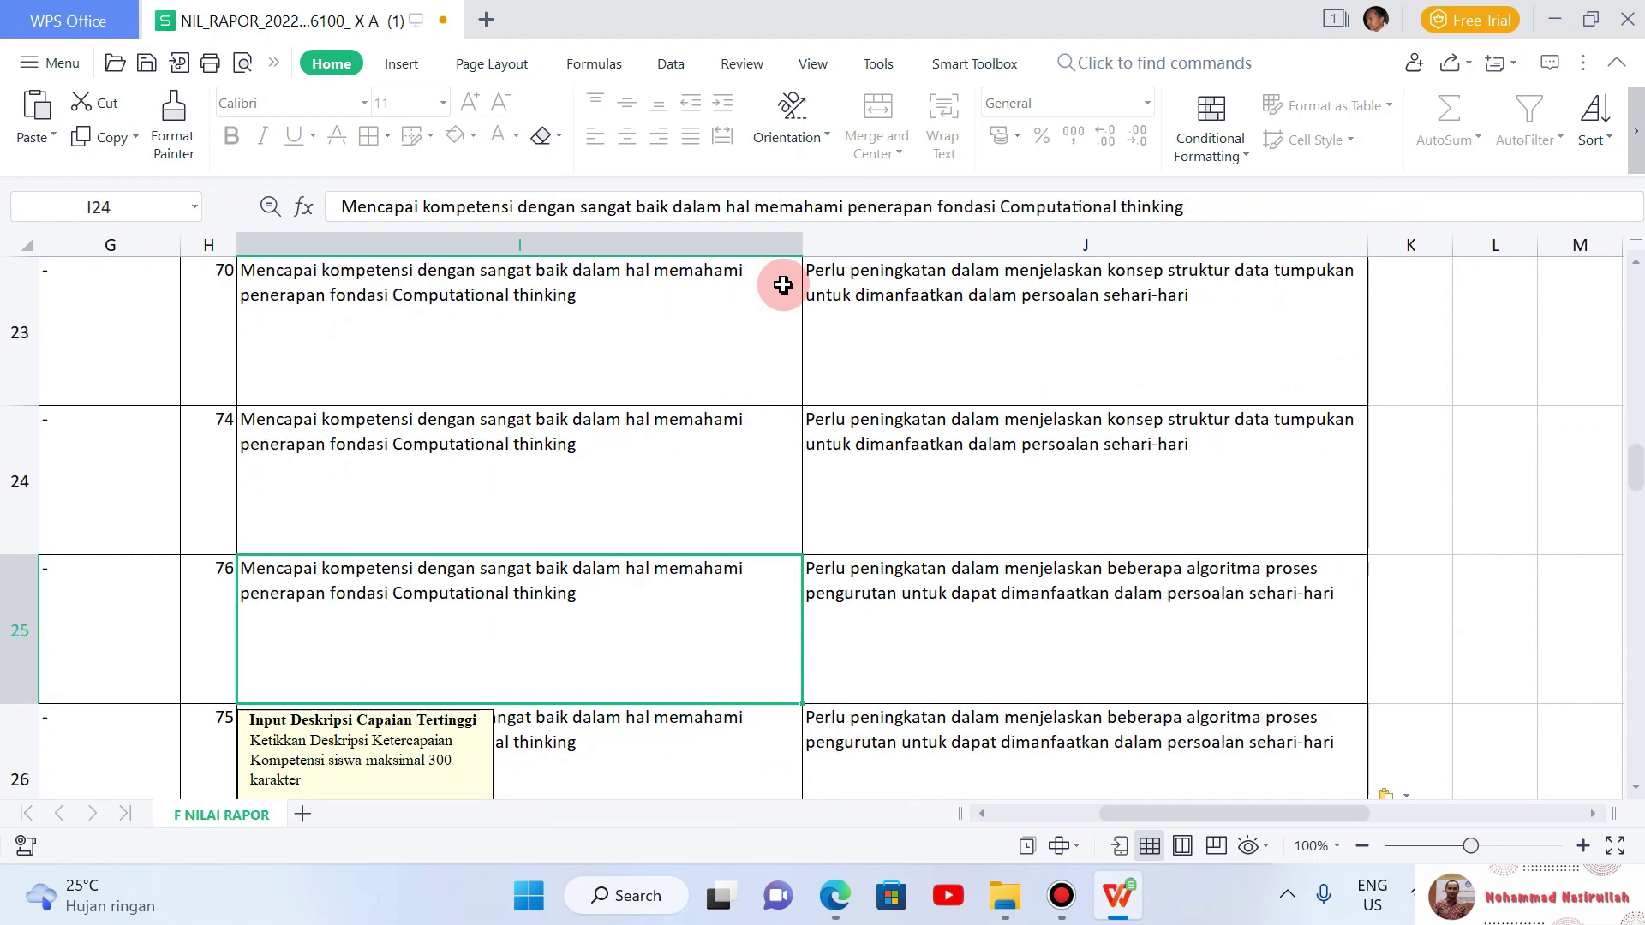
{"action": "key", "text": "Up"}
{"action": "key", "text": "Up"}
{"action": "key", "text": "Up"}
{"action": "key", "text": "Up"}
{"action": "key", "text": "Up"}
{"action": "key", "text": "Up"}
{"action": "key", "text": "Up"}
{"action": "key", "text": "Up"}
{"action": "key", "text": "Up"}
{"action": "key", "text": "Up"}
{"action": "key", "text": "Up"}
{"action": "key", "text": "Up"}
{"action": "key", "text": "Up"}
{"action": "key", "text": "Up"}
{"action": "key", "text": "Up"}
{"action": "key", "text": "Up"}
{"action": "key", "text": "Up"}
{"action": "key", "text": "Up"}
{"action": "key", "text": "Up"}
{"action": "key", "text": "Up"}
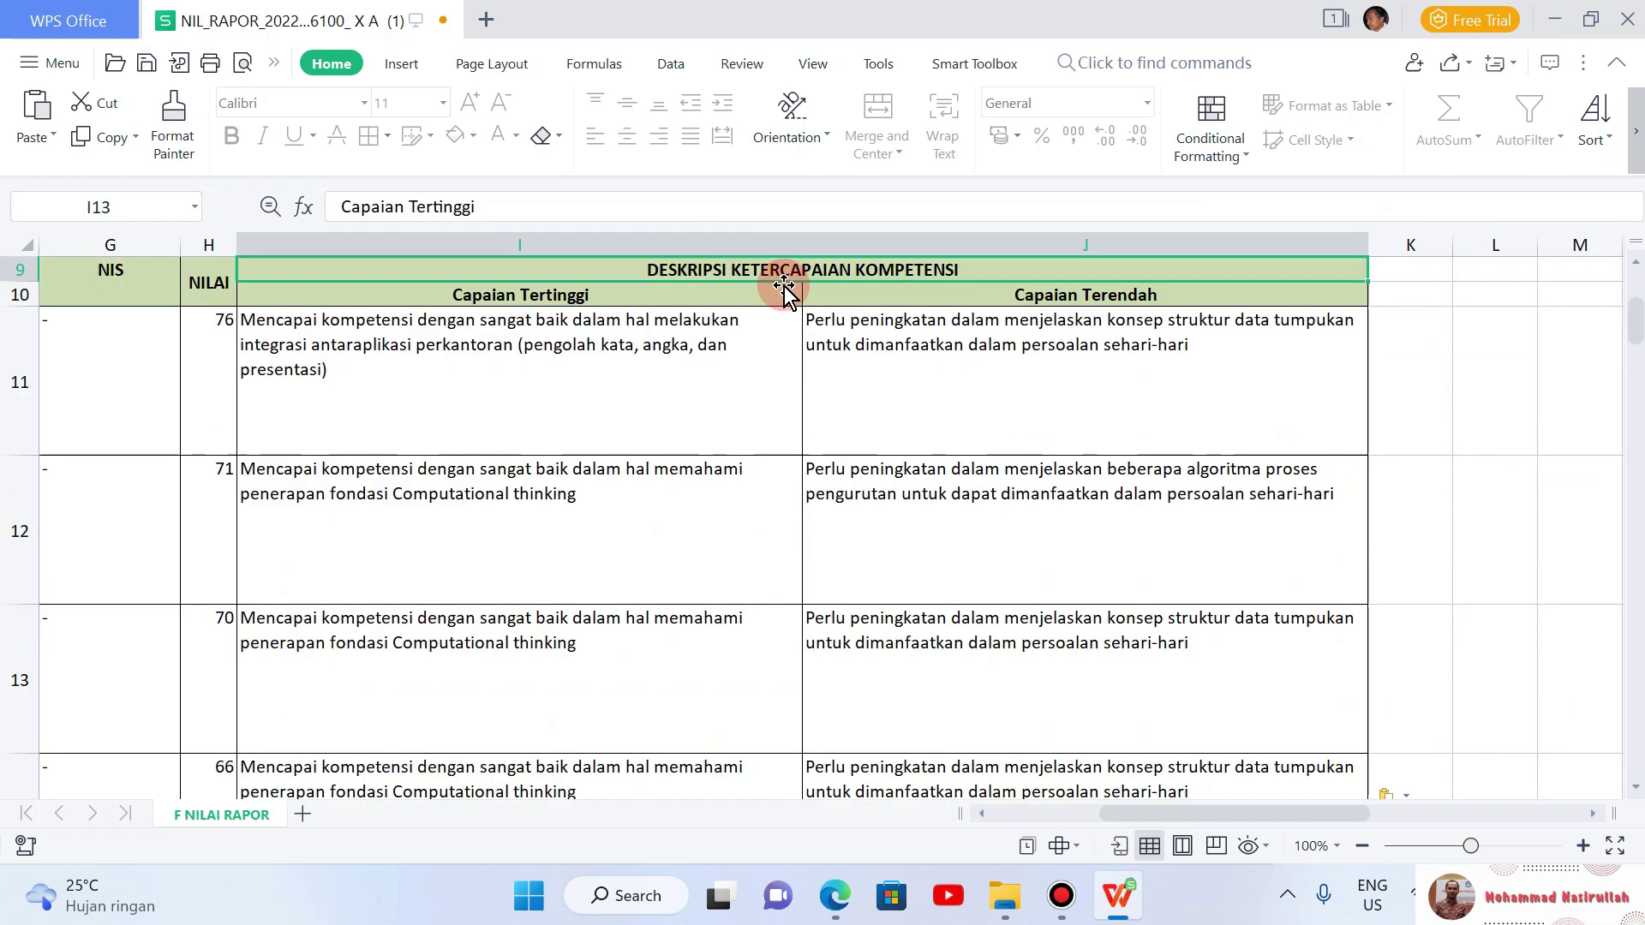
{"action": "key", "text": "Down"}
{"action": "key", "text": "Down"}
{"action": "key", "text": "Down"}
{"action": "key", "text": "Left"}
{"action": "key", "text": "Left"}
{"action": "key", "text": "Left"}
{"action": "key", "text": "Left"}
{"action": "key", "text": "Left"}
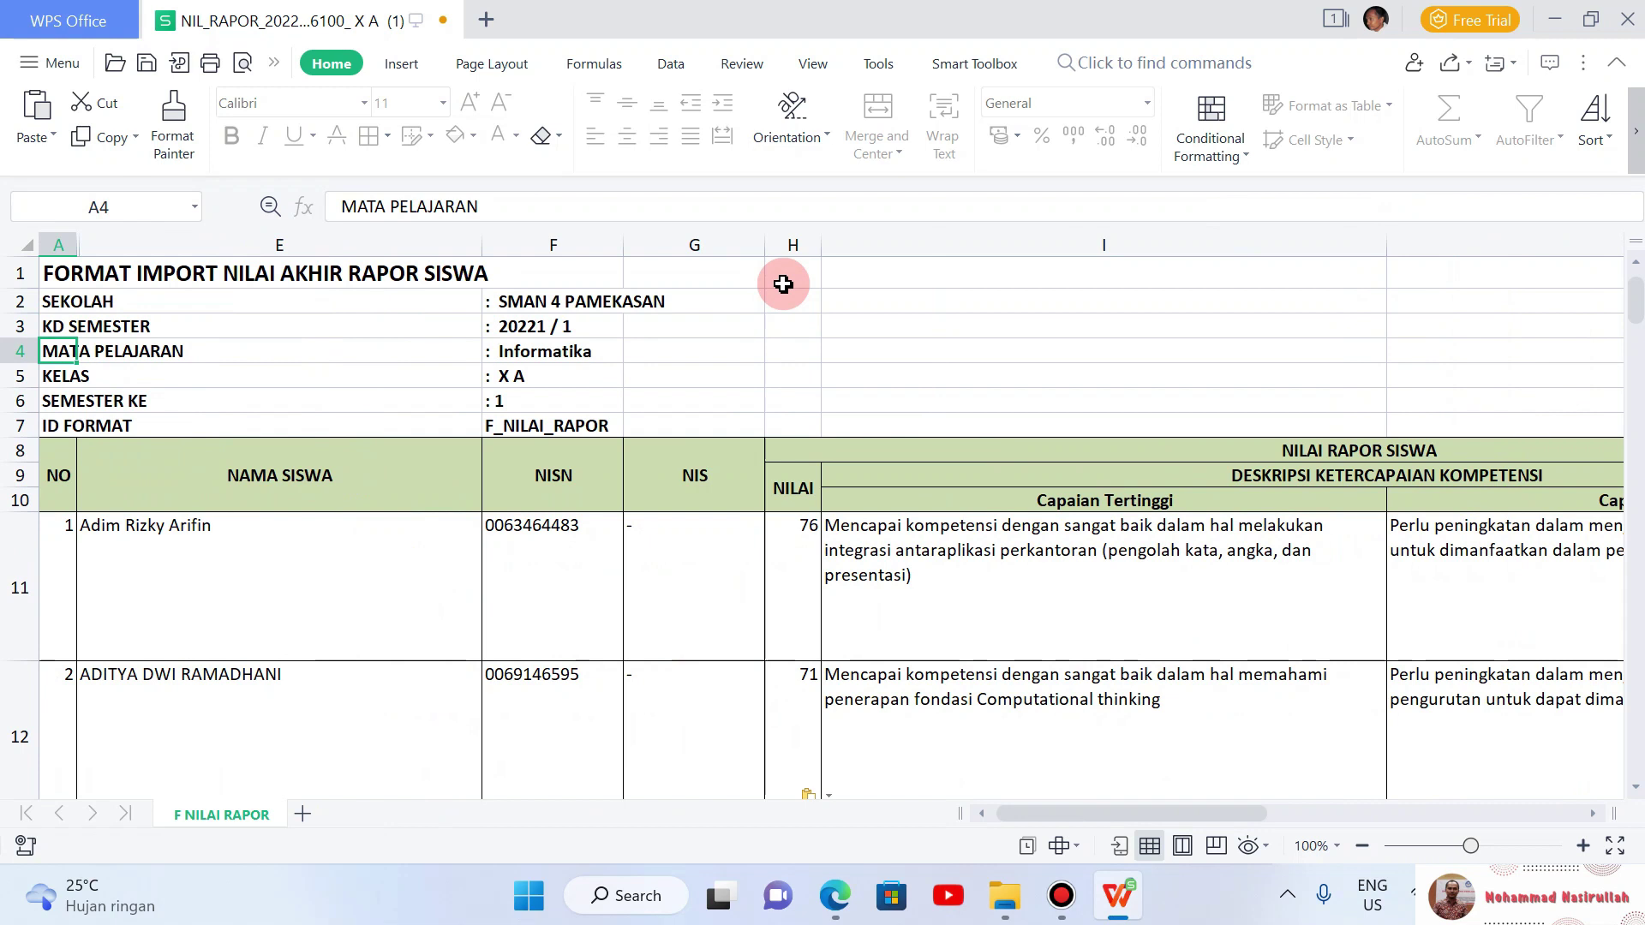
Step: Save a copy of the X A workbook in Downloads as a Microsoft Excel 97-2003 Workbook (*.xls) and dismiss the file notification
{"action": "left_click", "coordinate": [48, 60]}
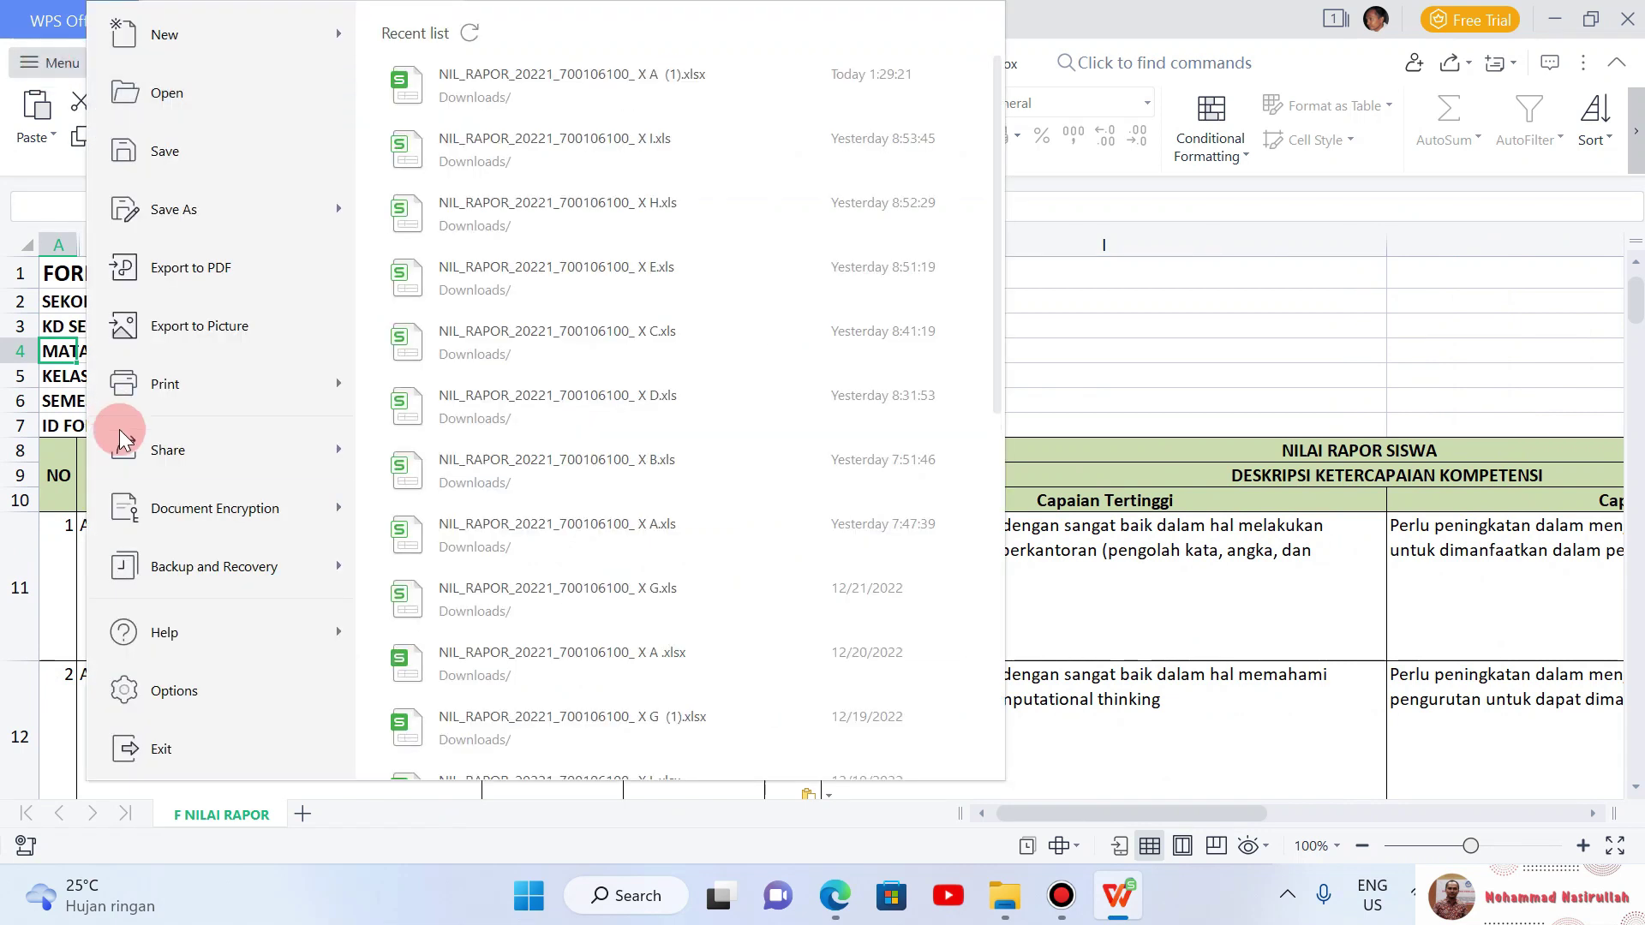
{"action": "left_click", "coordinate": [211, 223]}
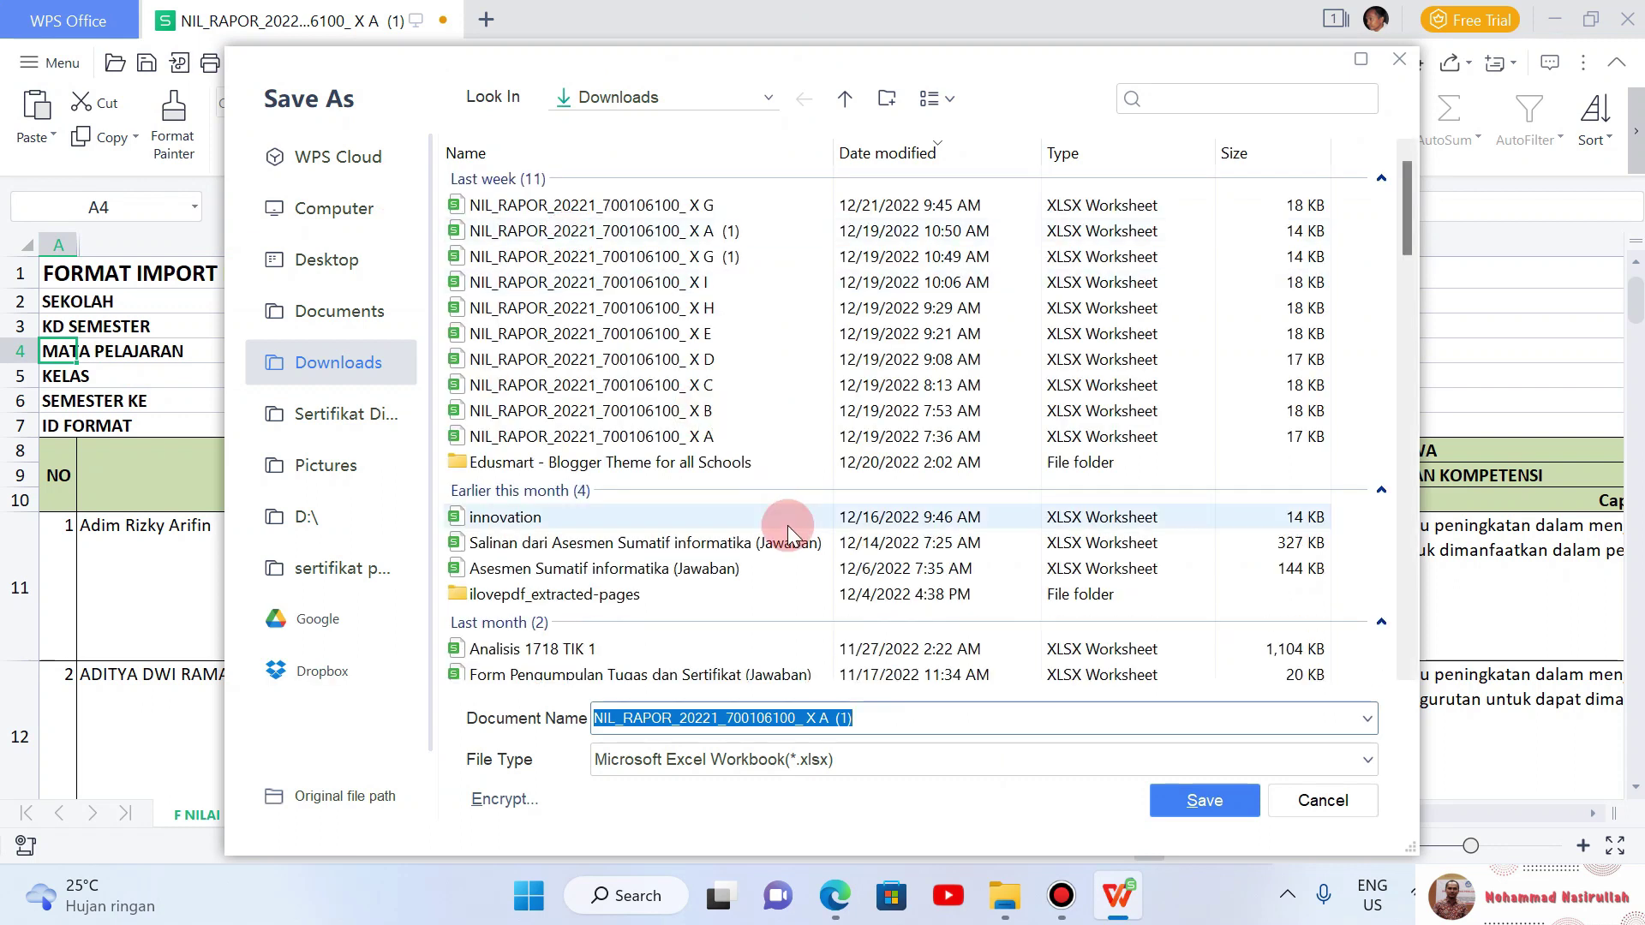
{"action": "left_click", "coordinate": [849, 754]}
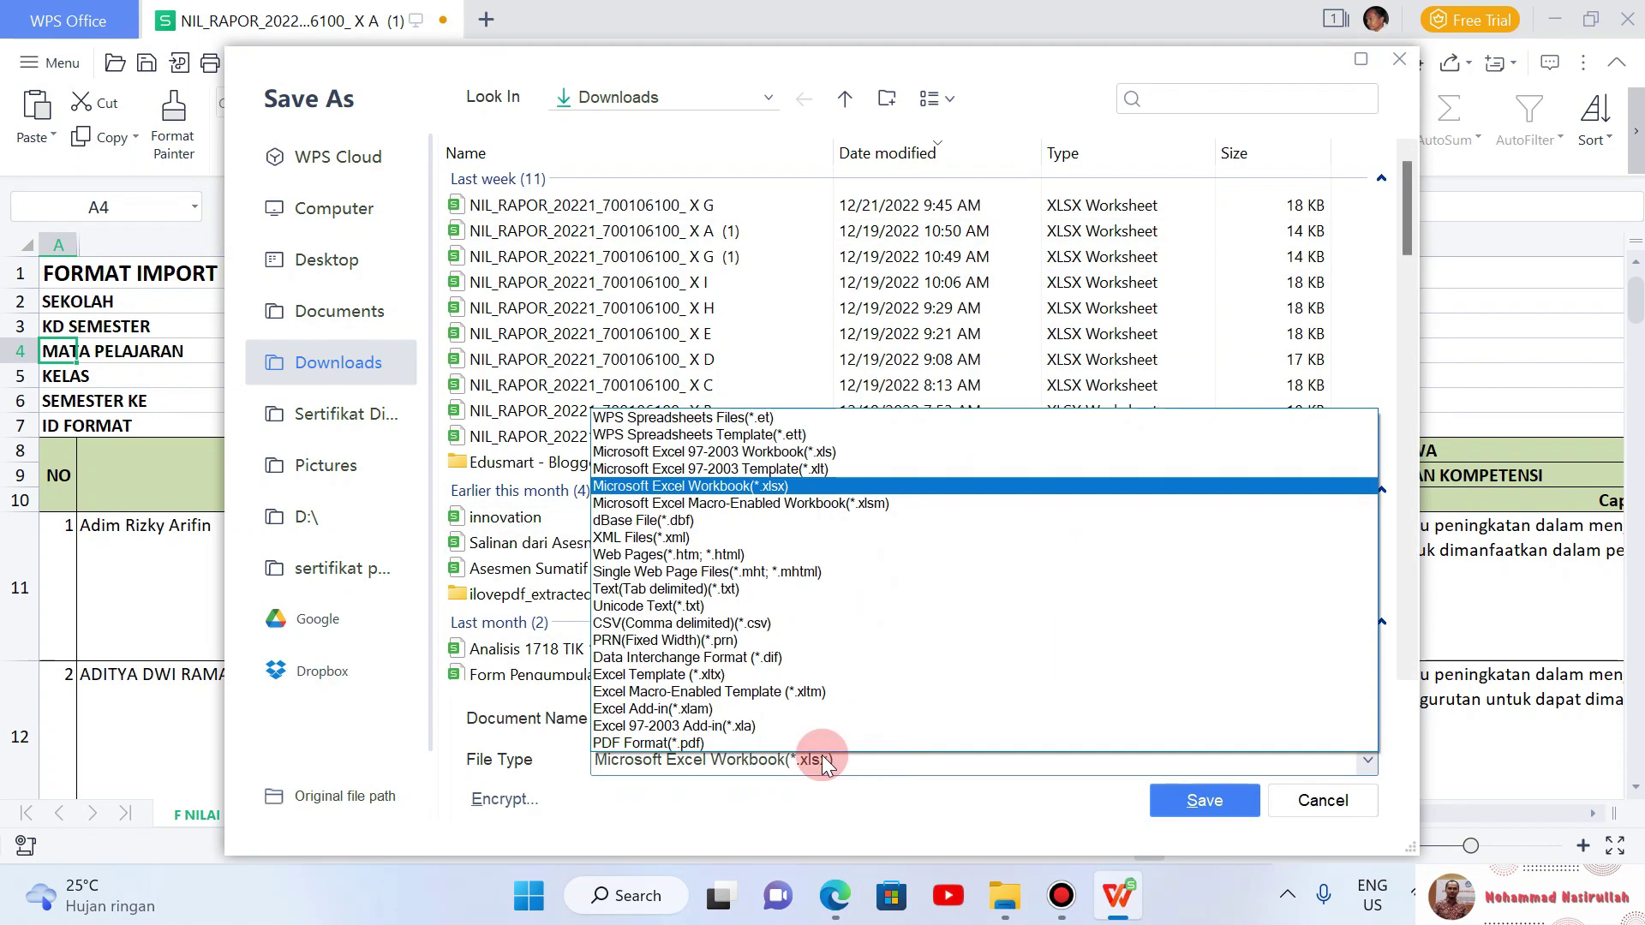
{"action": "left_click", "coordinate": [862, 451]}
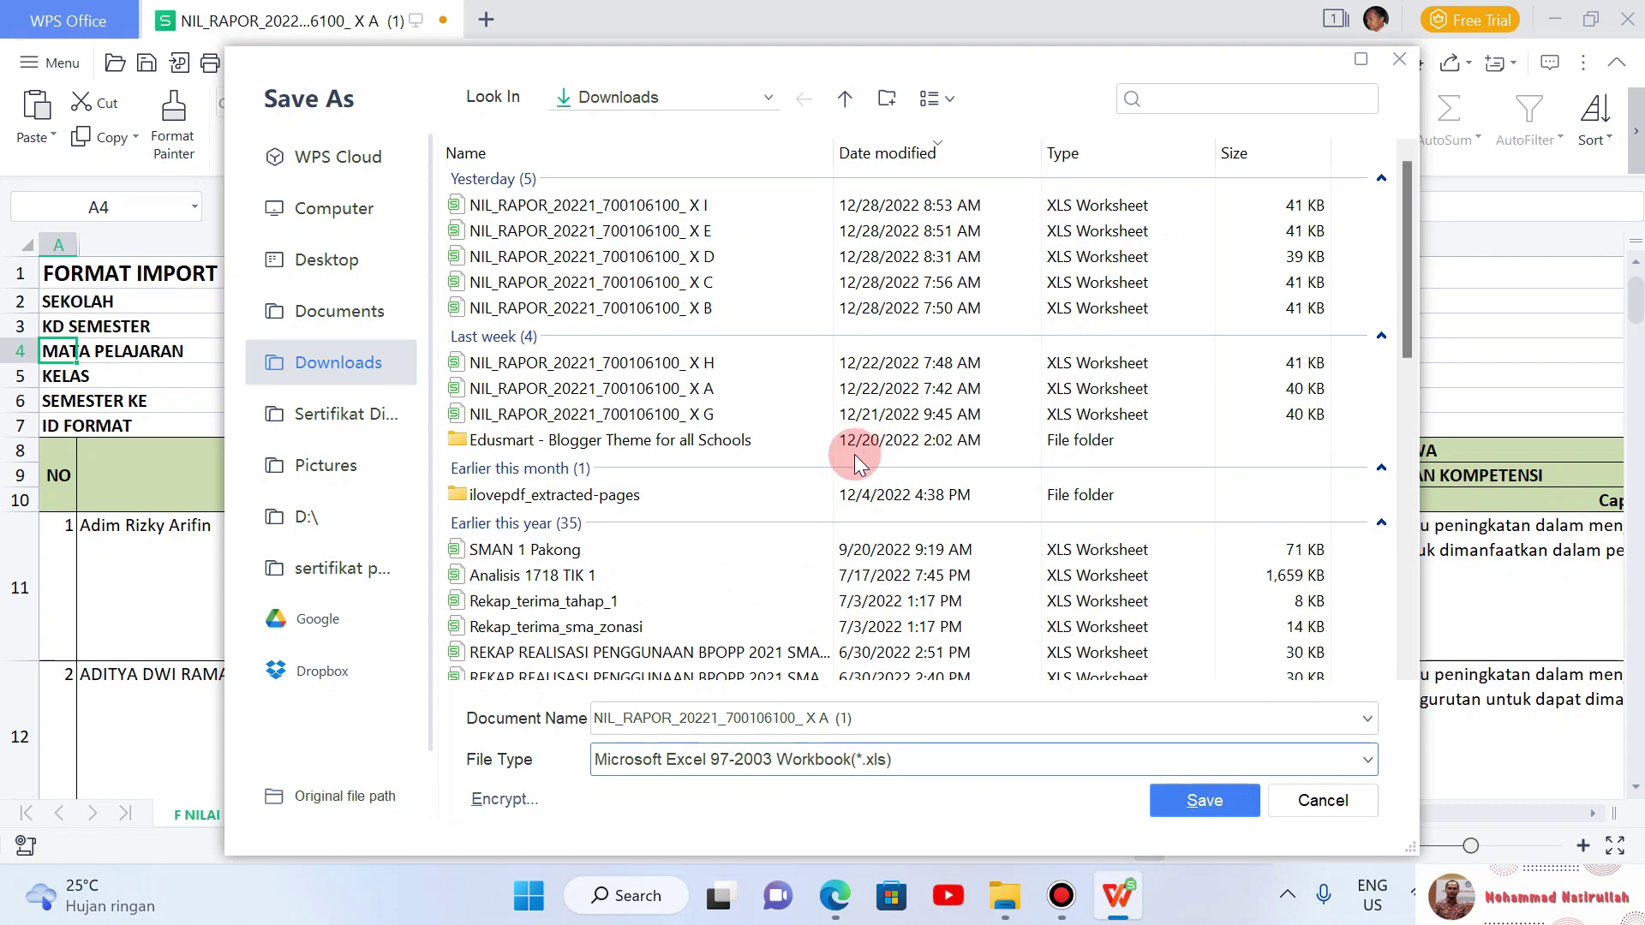
{"action": "left_click", "coordinate": [1172, 791]}
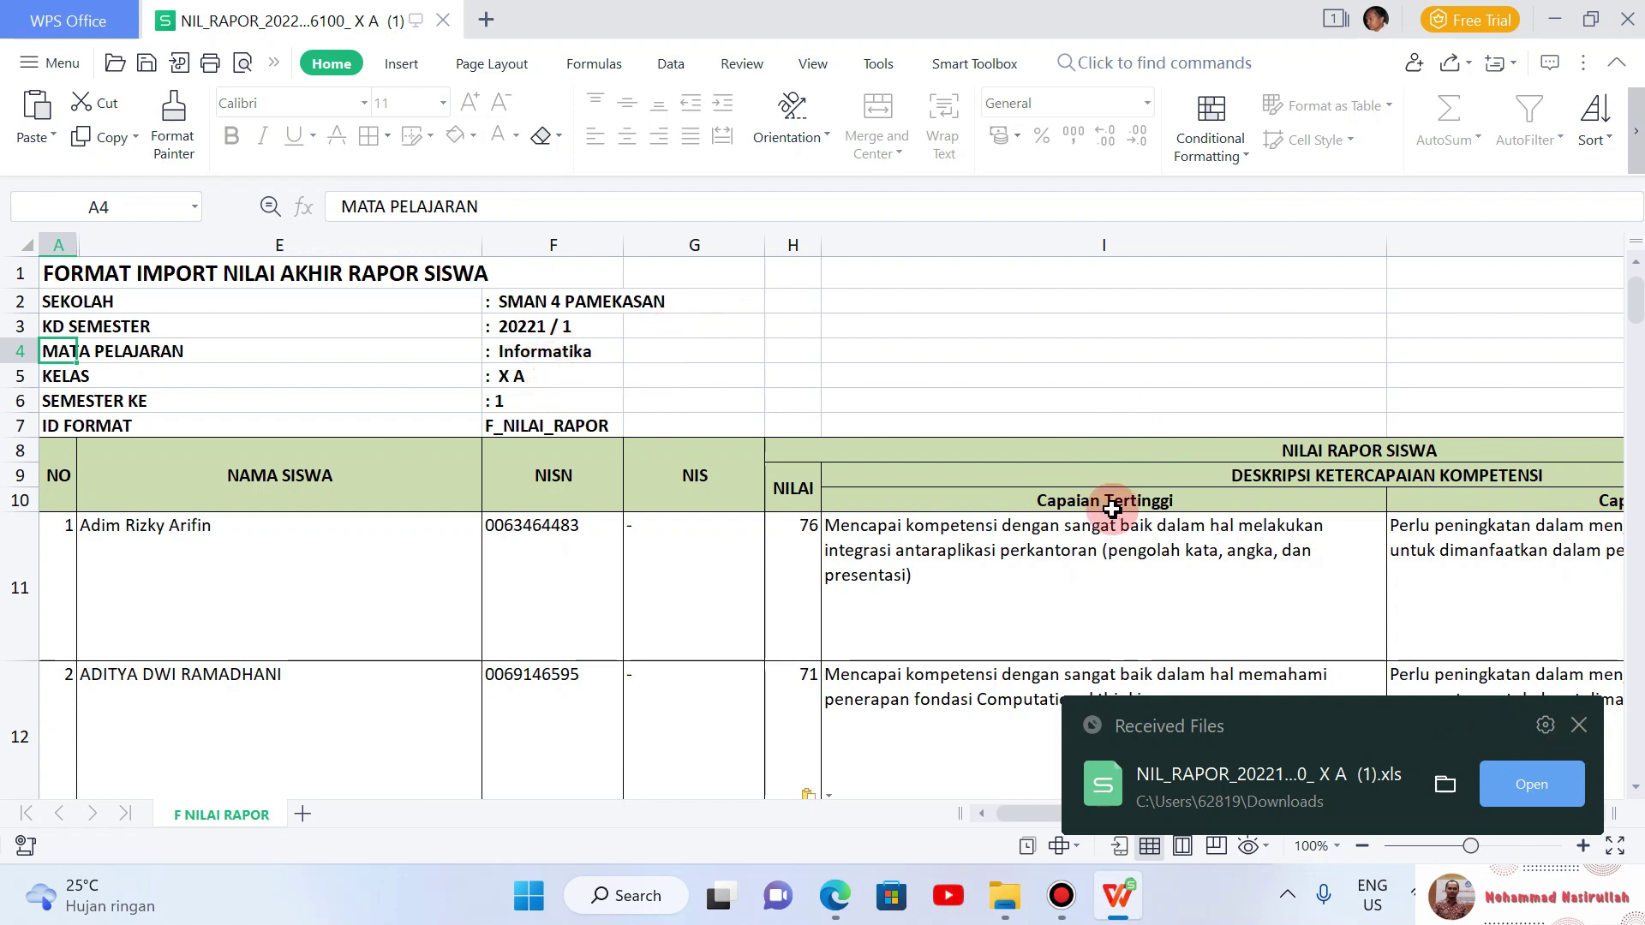
{"action": "left_click", "coordinate": [1579, 727]}
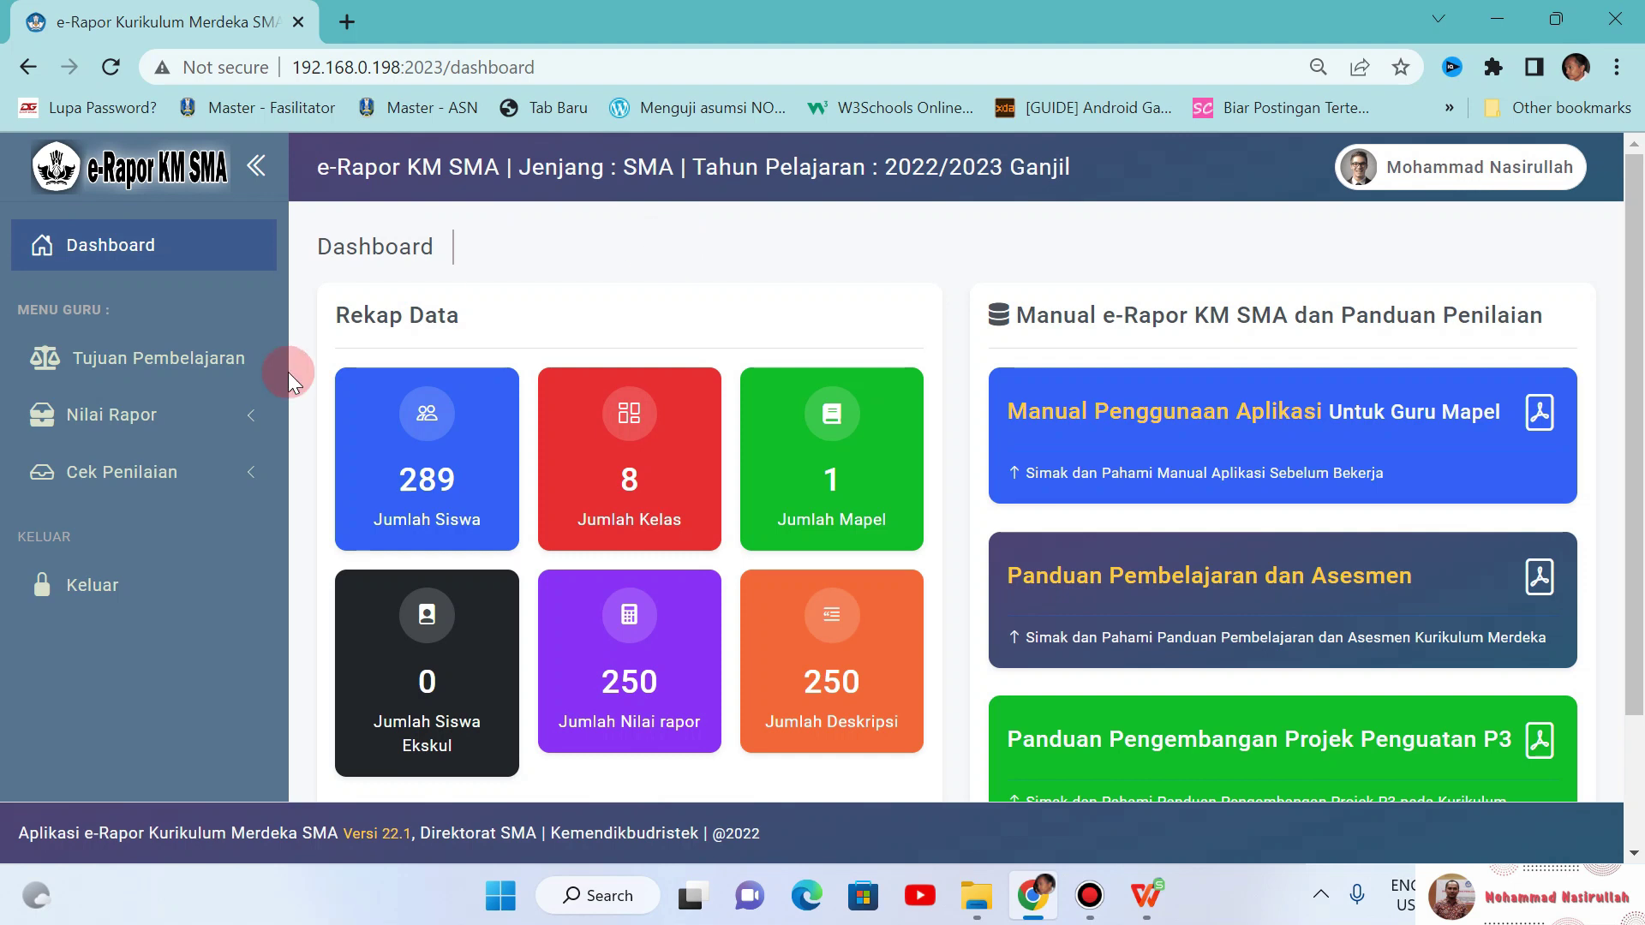
Step: In e-Rapor KM SMA, open the report grade import for class X A, subject Informatika, Semester 1
{"action": "left_click", "coordinate": [200, 424]}
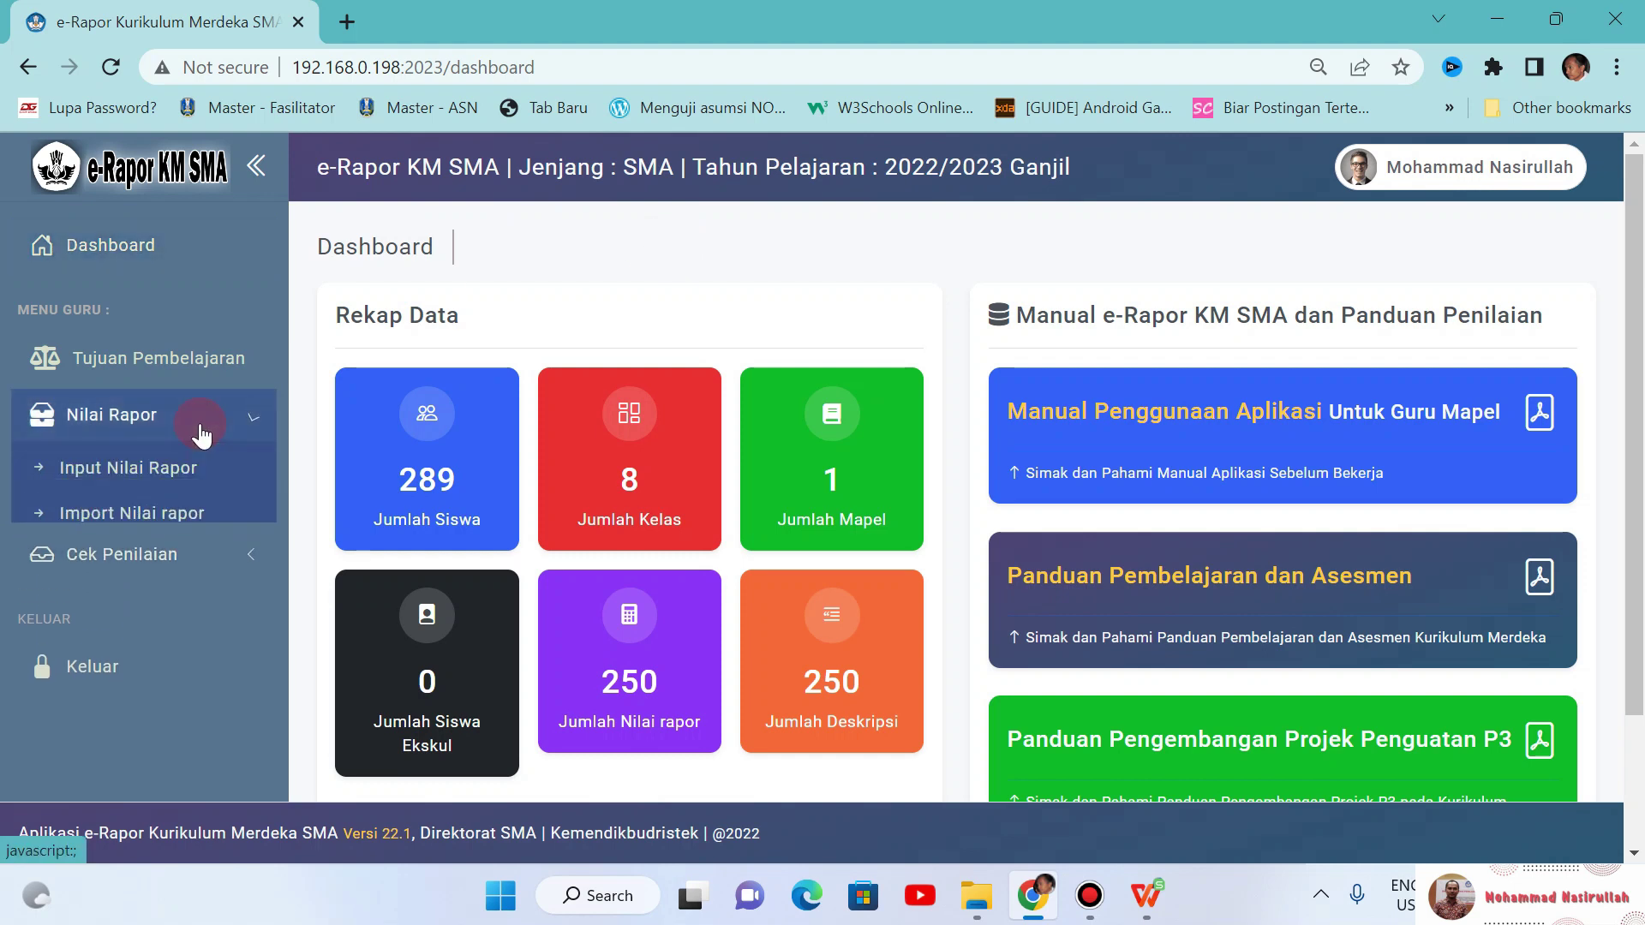
{"action": "left_click", "coordinate": [173, 514]}
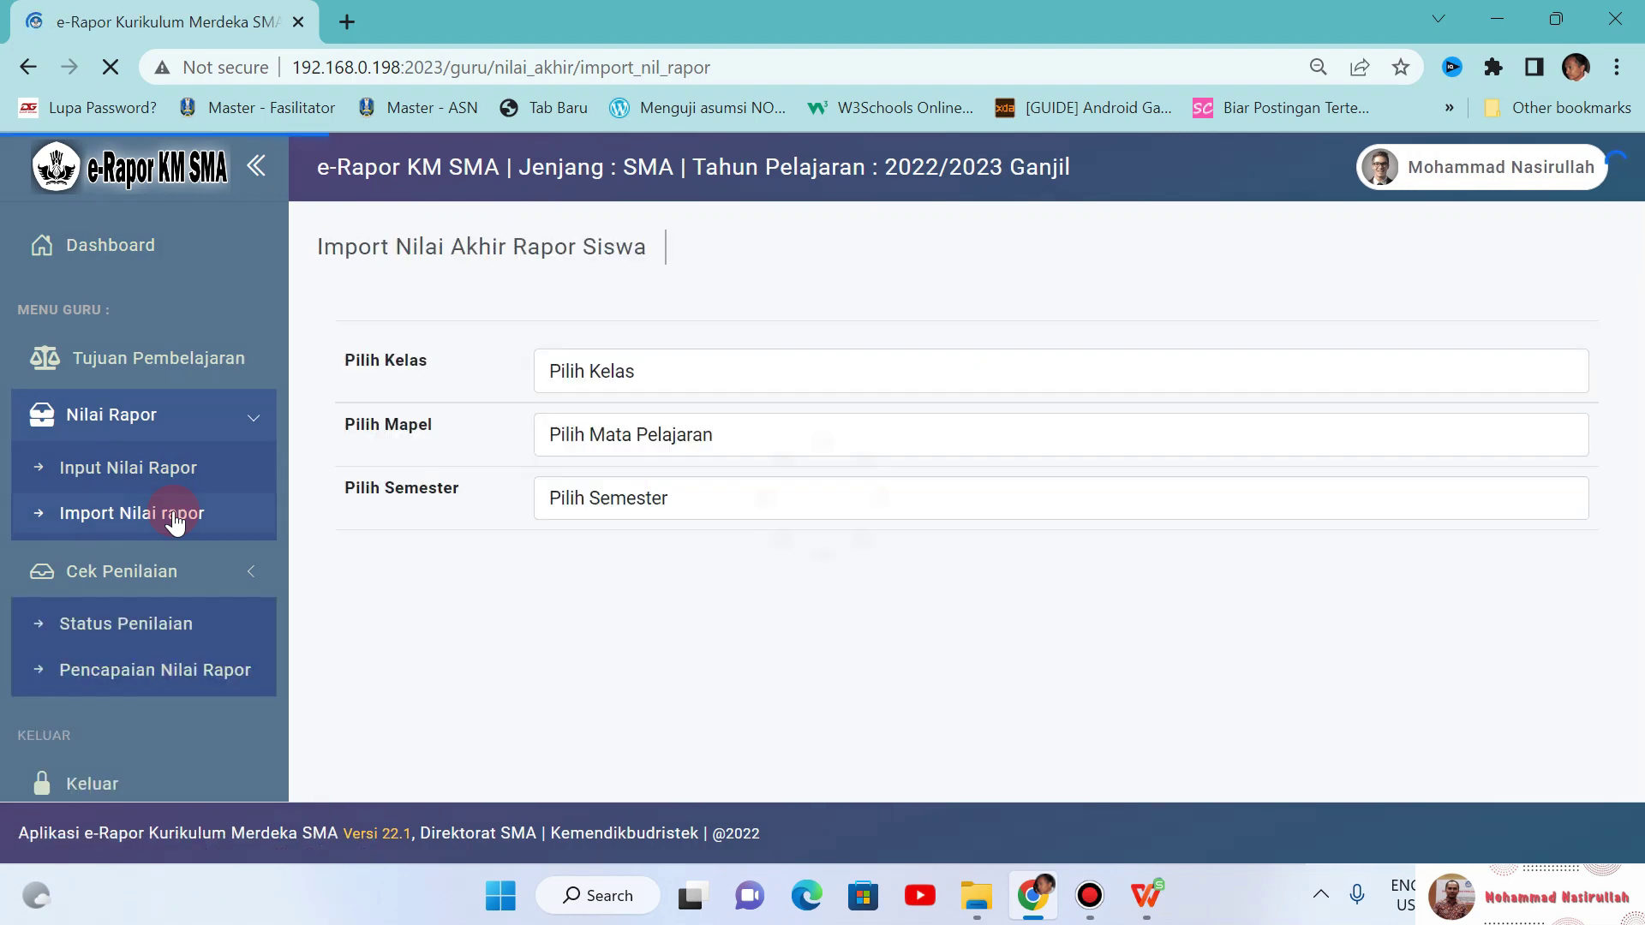
{"action": "left_click", "coordinate": [644, 379]}
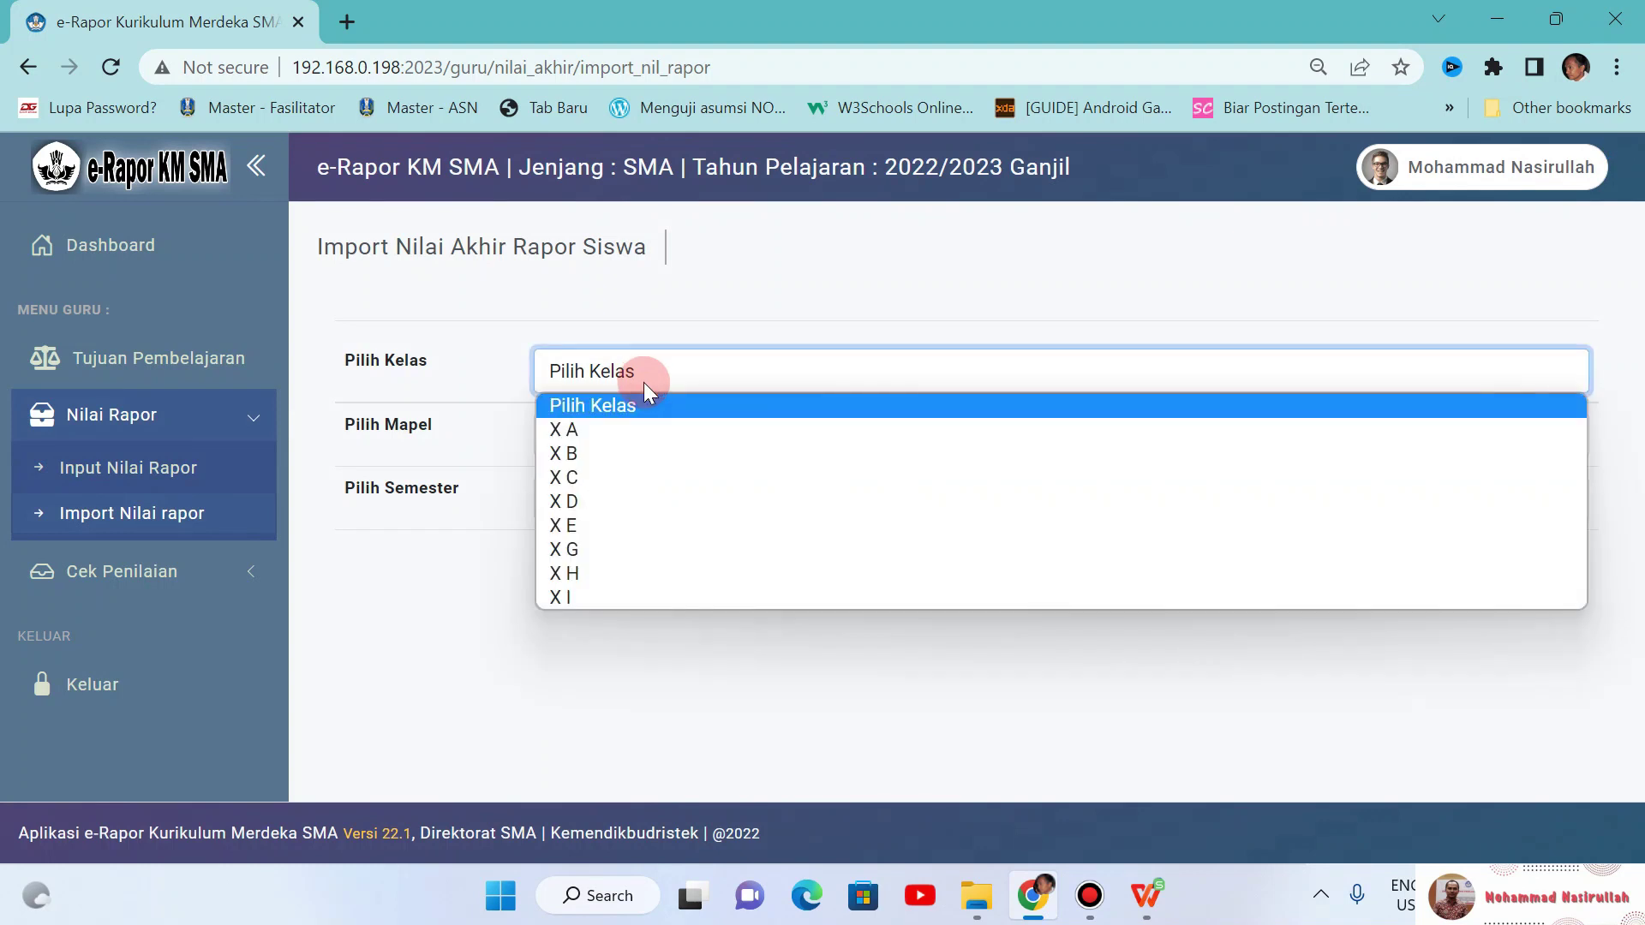
{"action": "left_click", "coordinate": [687, 430]}
{"action": "left_click", "coordinate": [688, 438]}
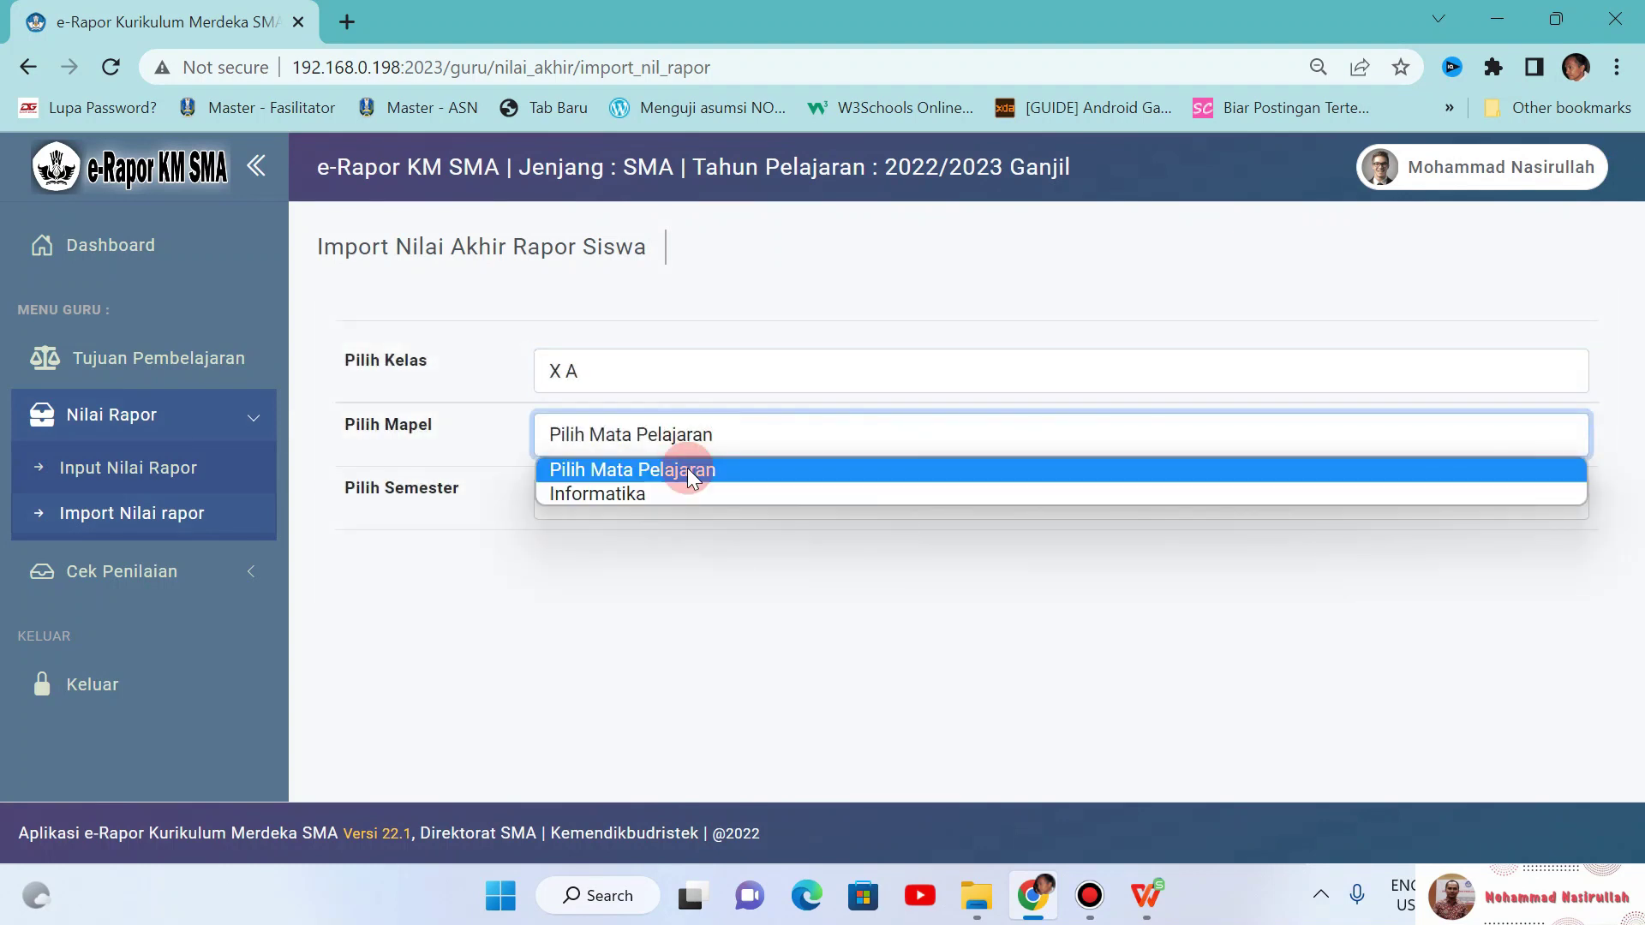
{"action": "left_click", "coordinate": [687, 490]}
{"action": "left_click", "coordinate": [694, 502]}
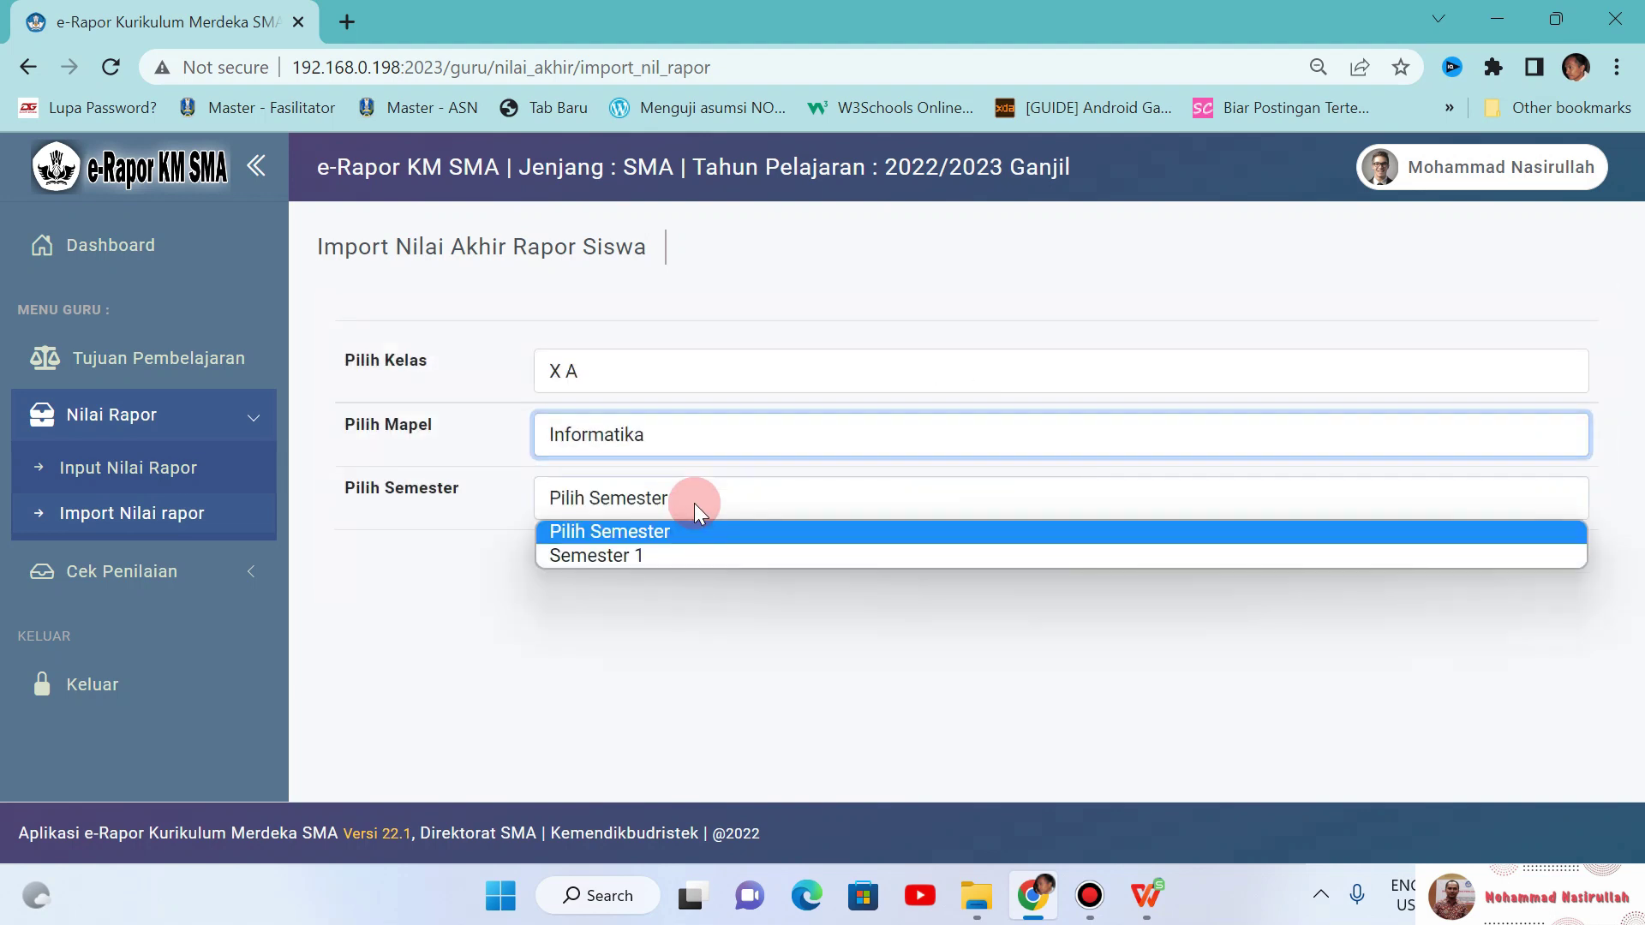
{"action": "left_click", "coordinate": [685, 559]}
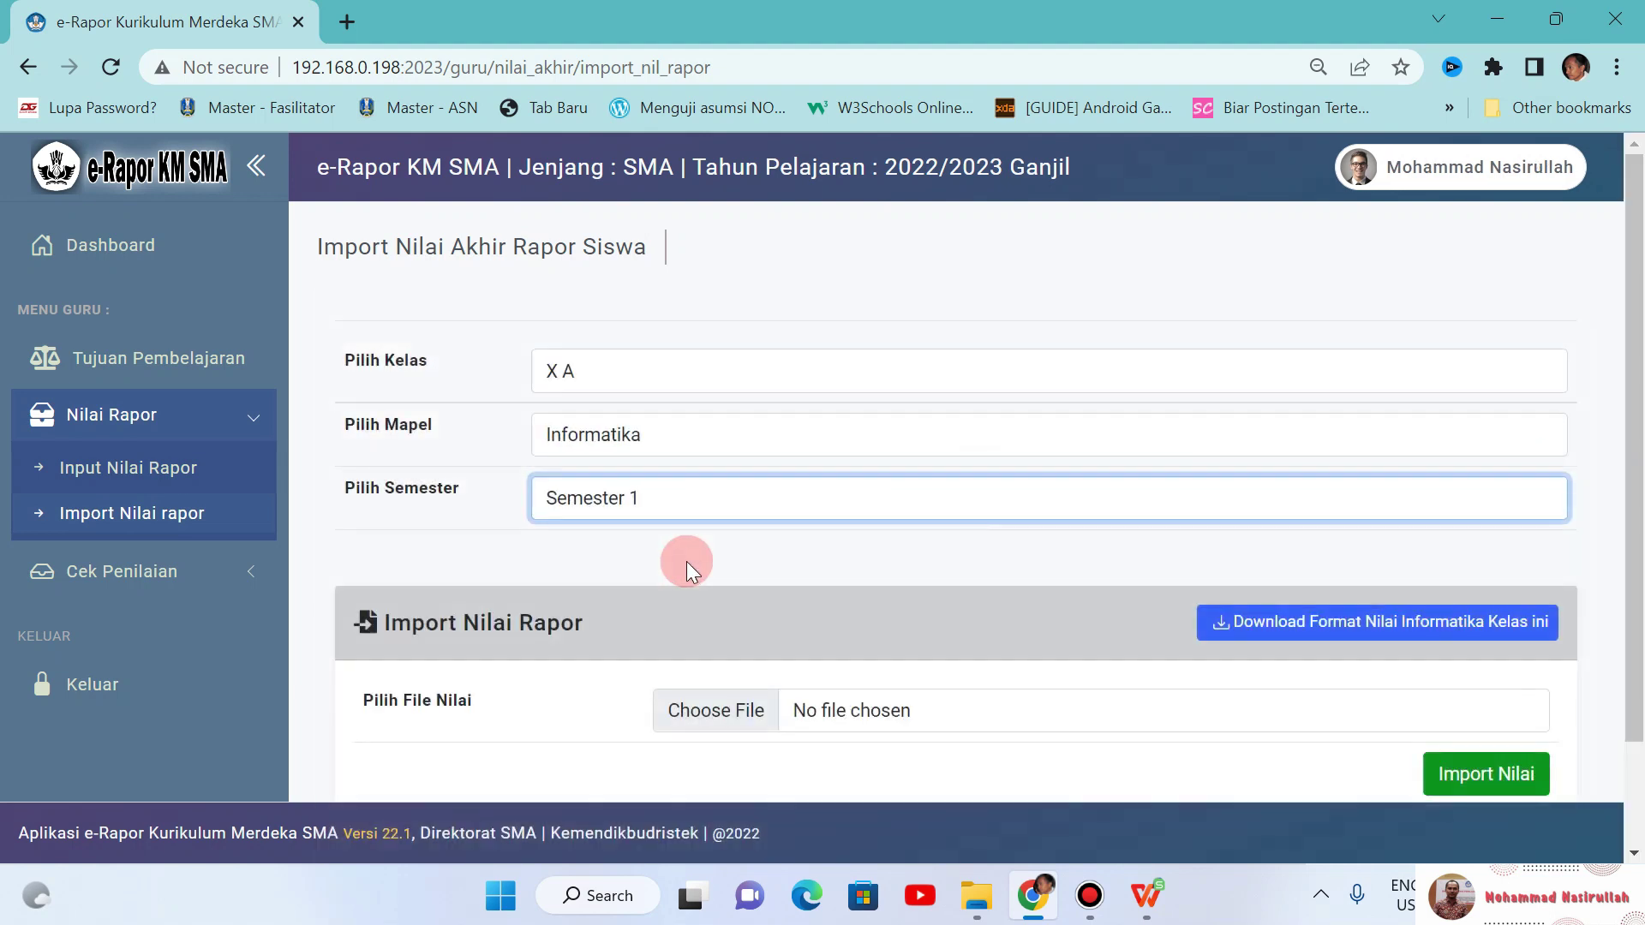
Step: Choose NIL_RAPOR_20221_700106100_ X A.xls from Downloads as the grade file and import its grades
{"action": "left_click", "coordinate": [728, 727]}
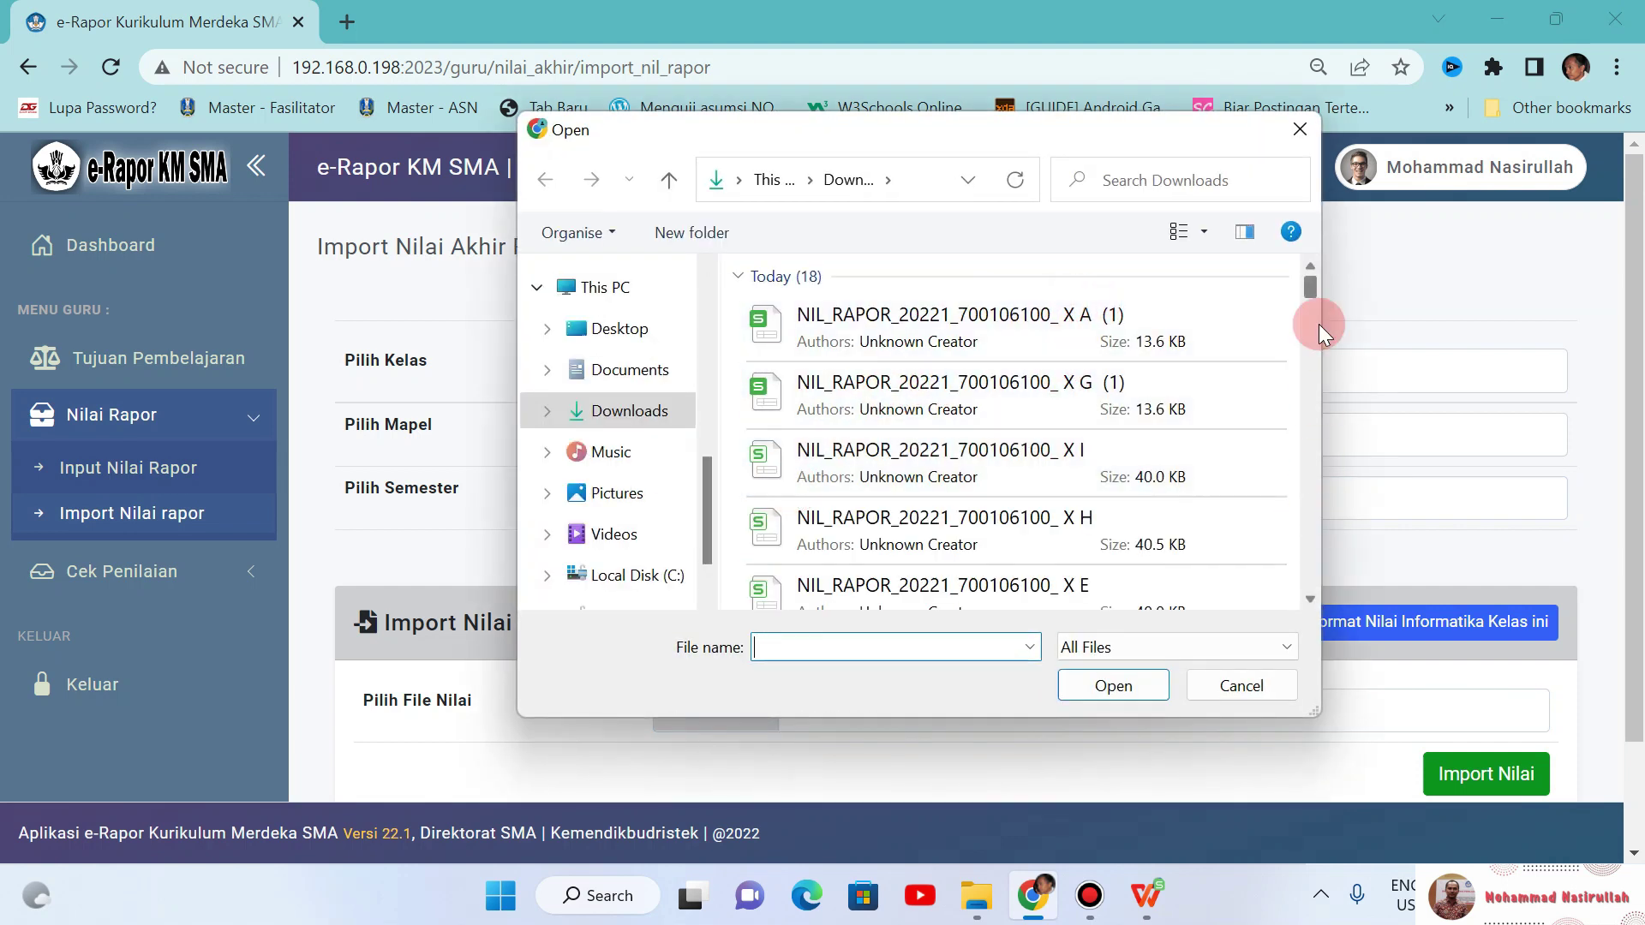
{"action": "left_click_drag", "start_coordinate": [1309, 285], "coordinate": [1309, 286]}
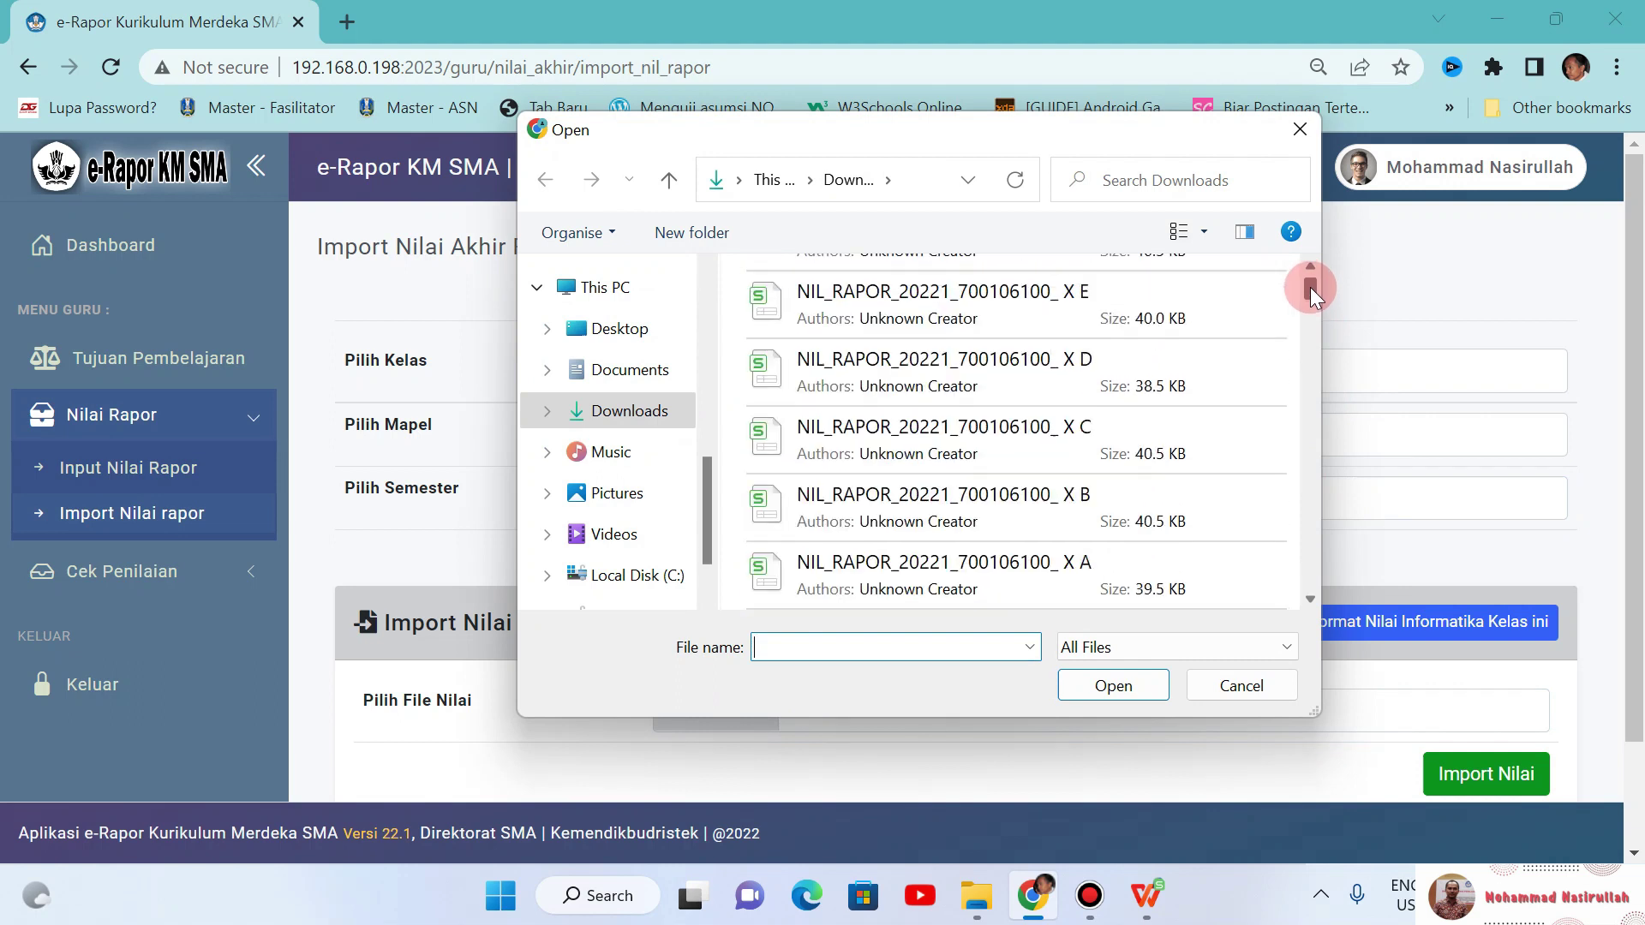
{"action": "left_click", "coordinate": [1127, 553]}
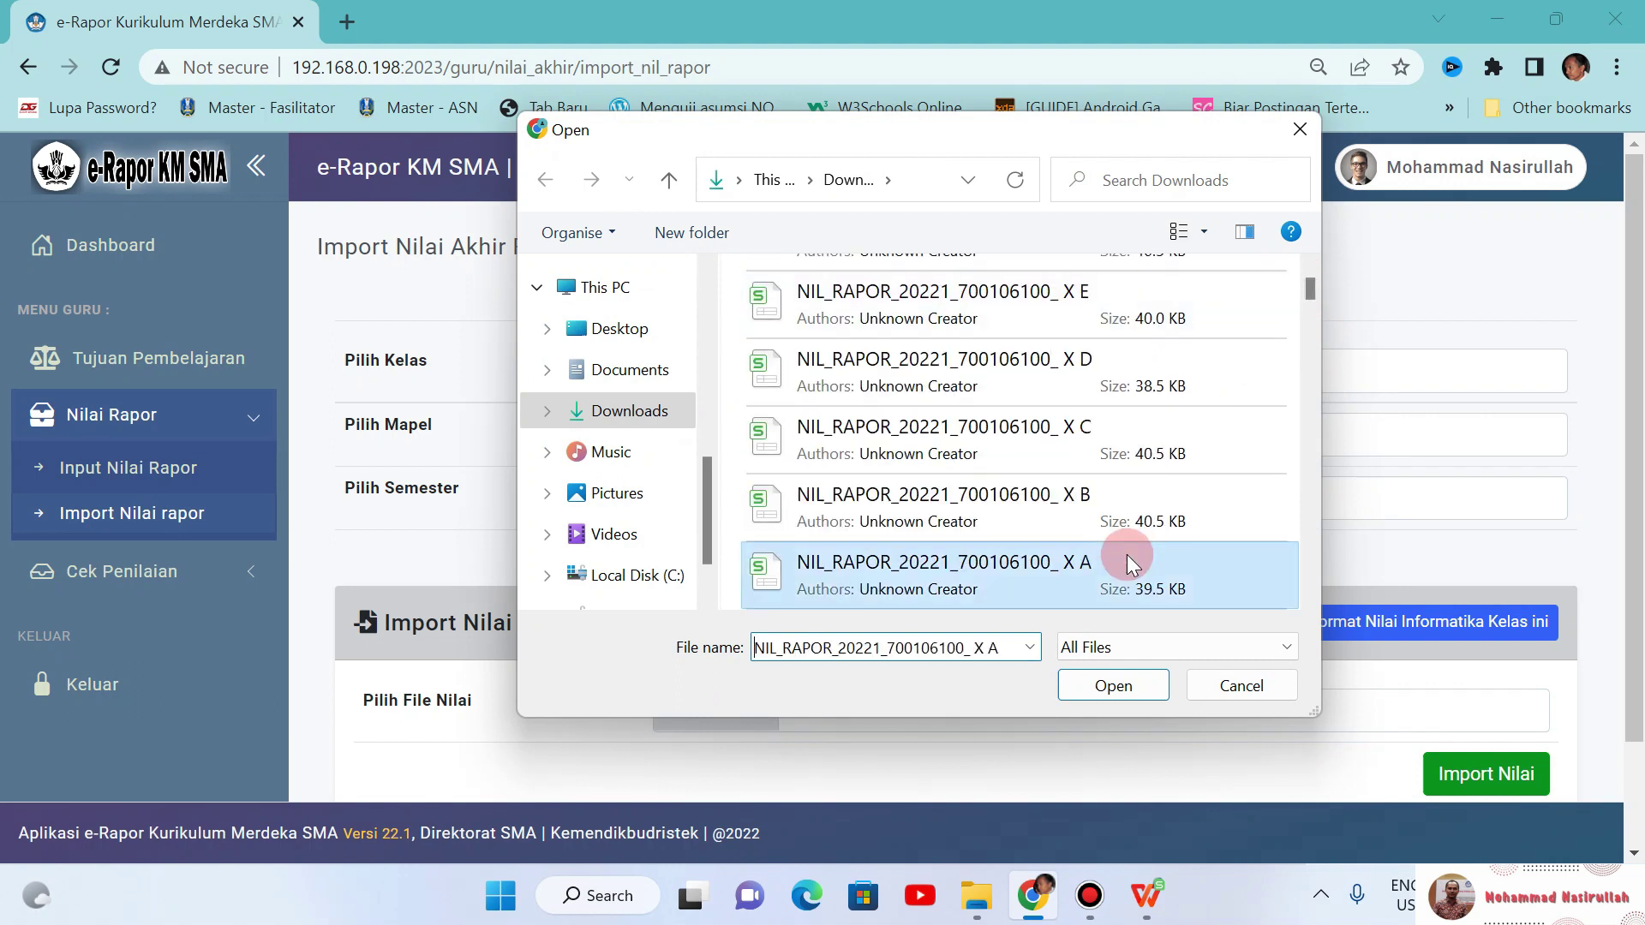
{"action": "left_click", "coordinate": [1114, 685]}
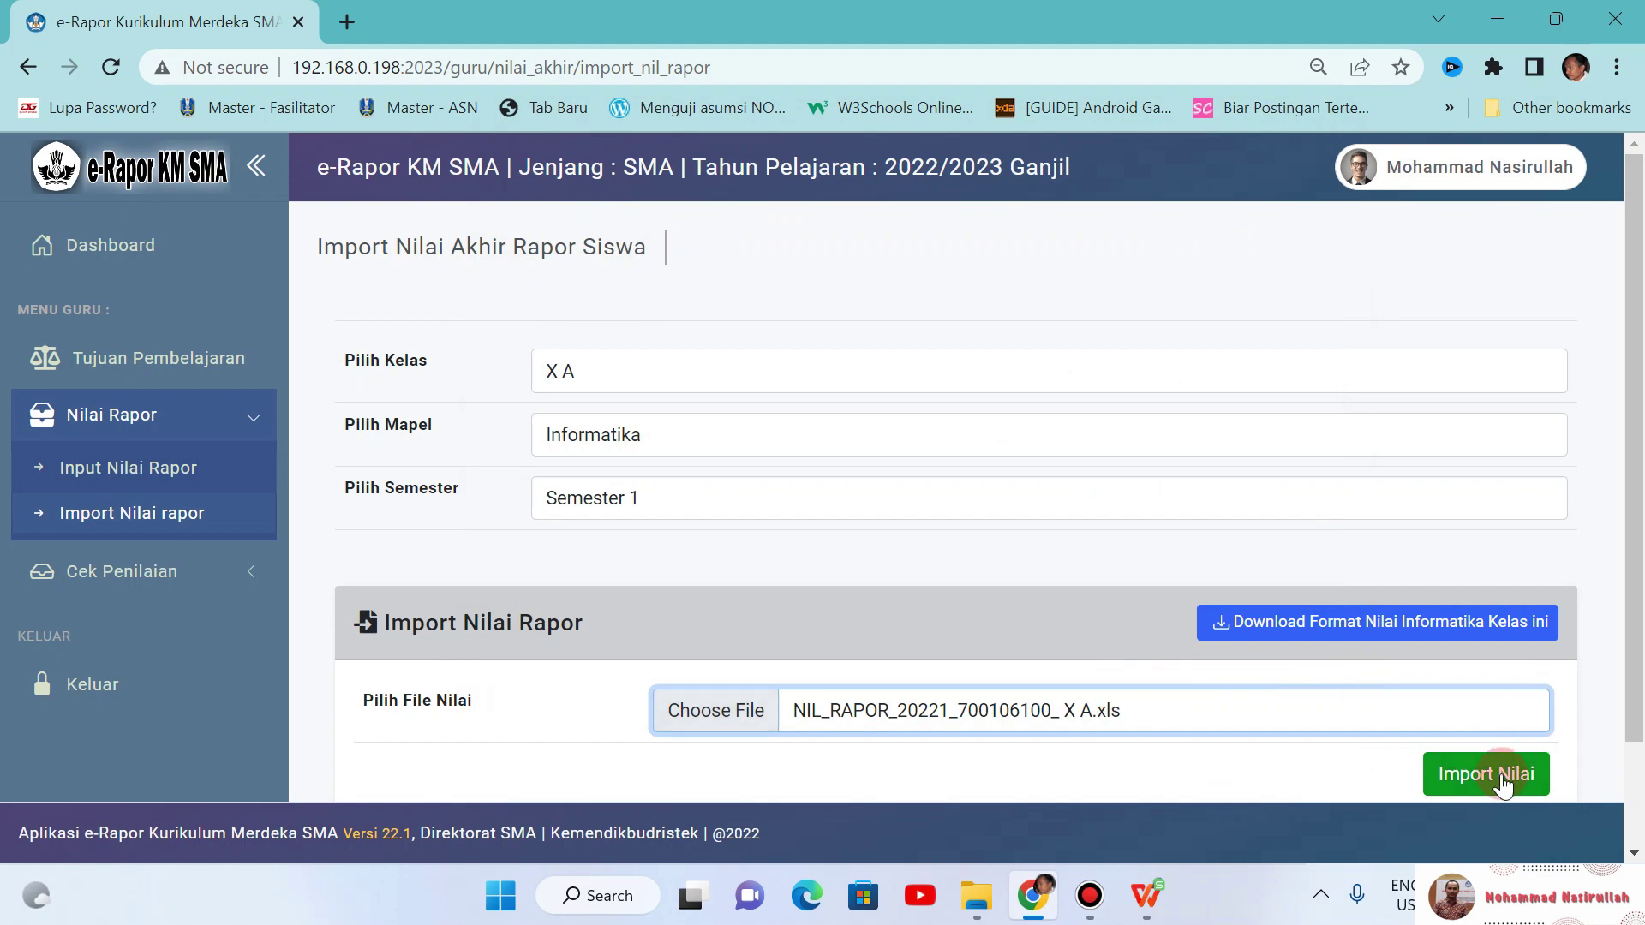
{"action": "left_click", "coordinate": [1502, 783]}
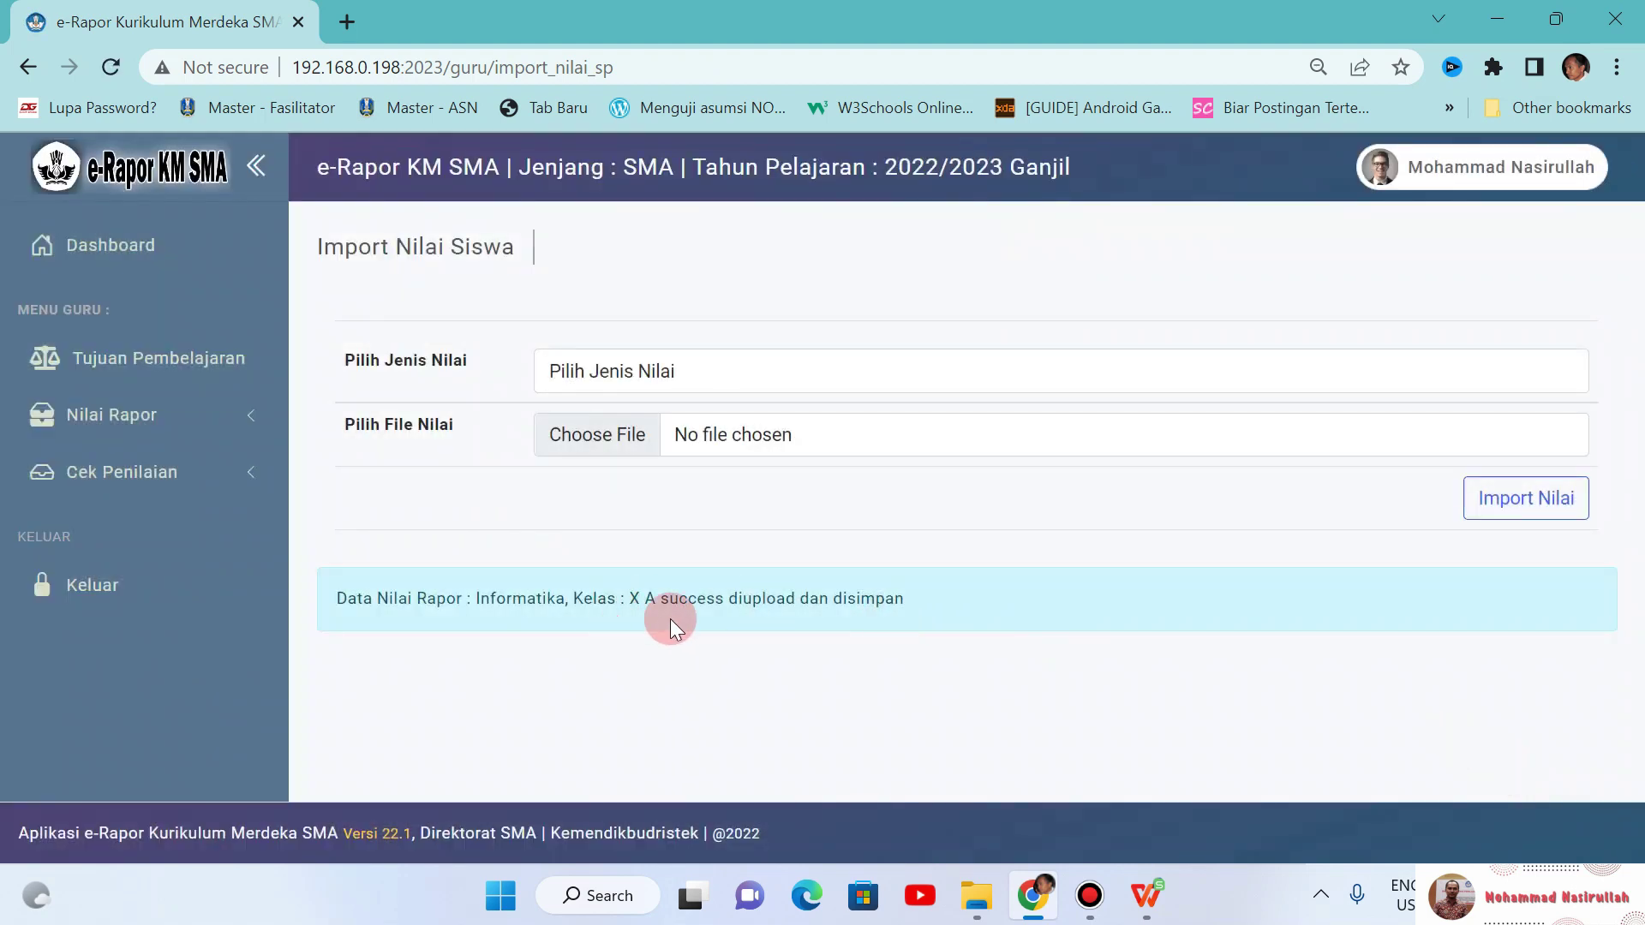
Step: Open the Status Penilaian page to check the assessment status
{"action": "left_click", "coordinate": [240, 471]}
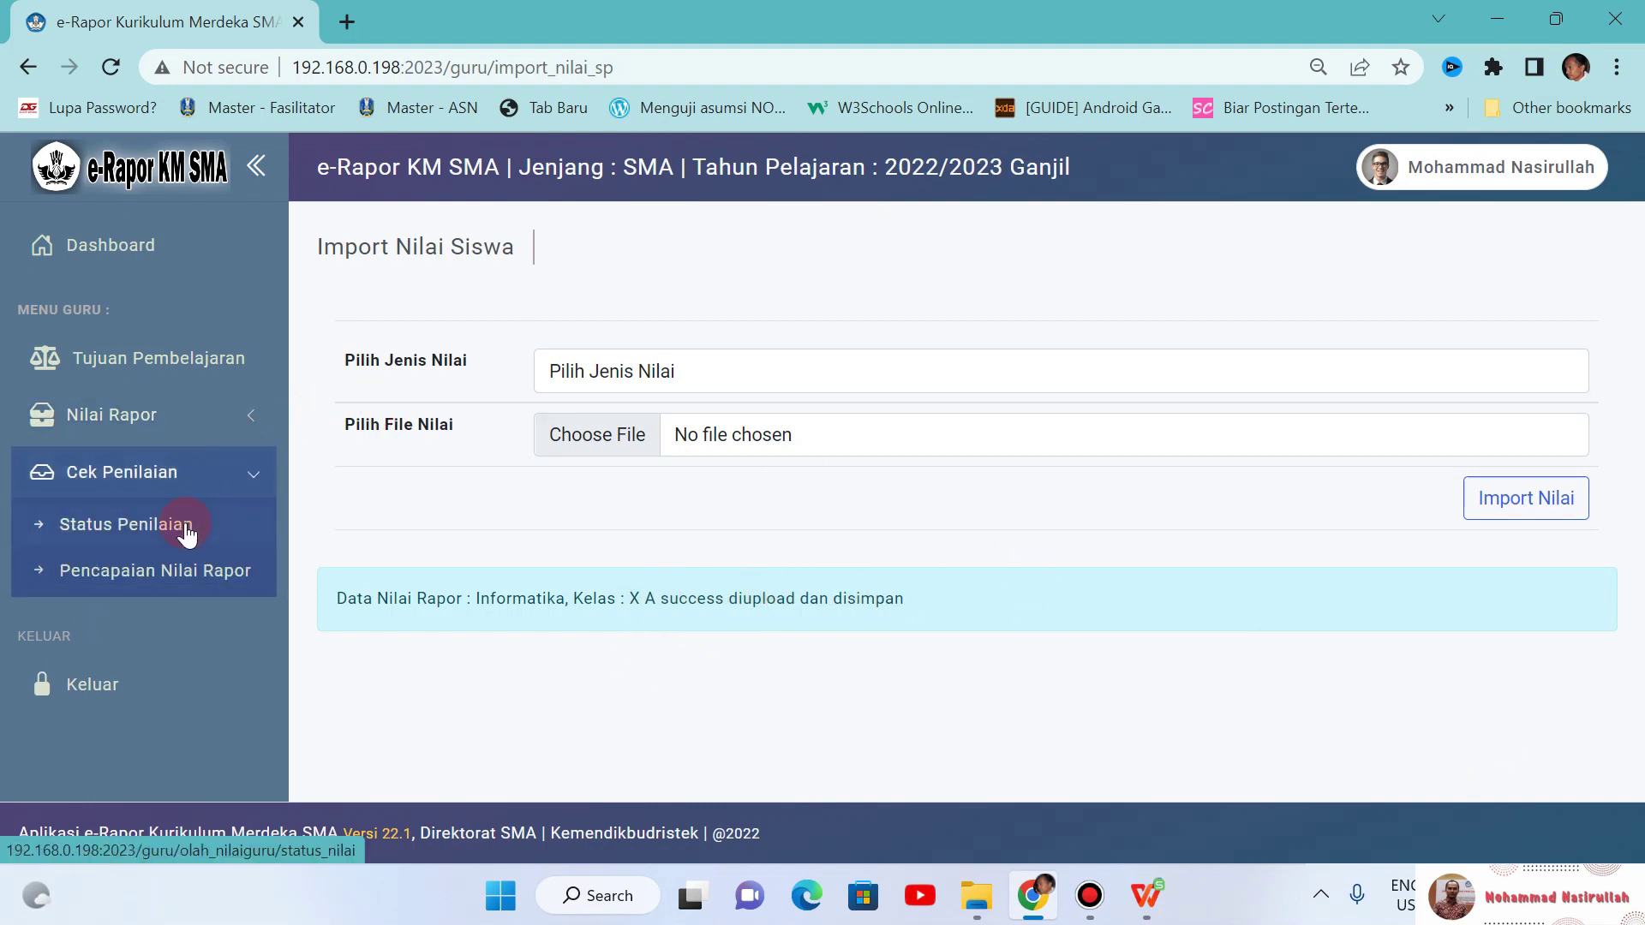
{"action": "left_click", "coordinate": [183, 524]}
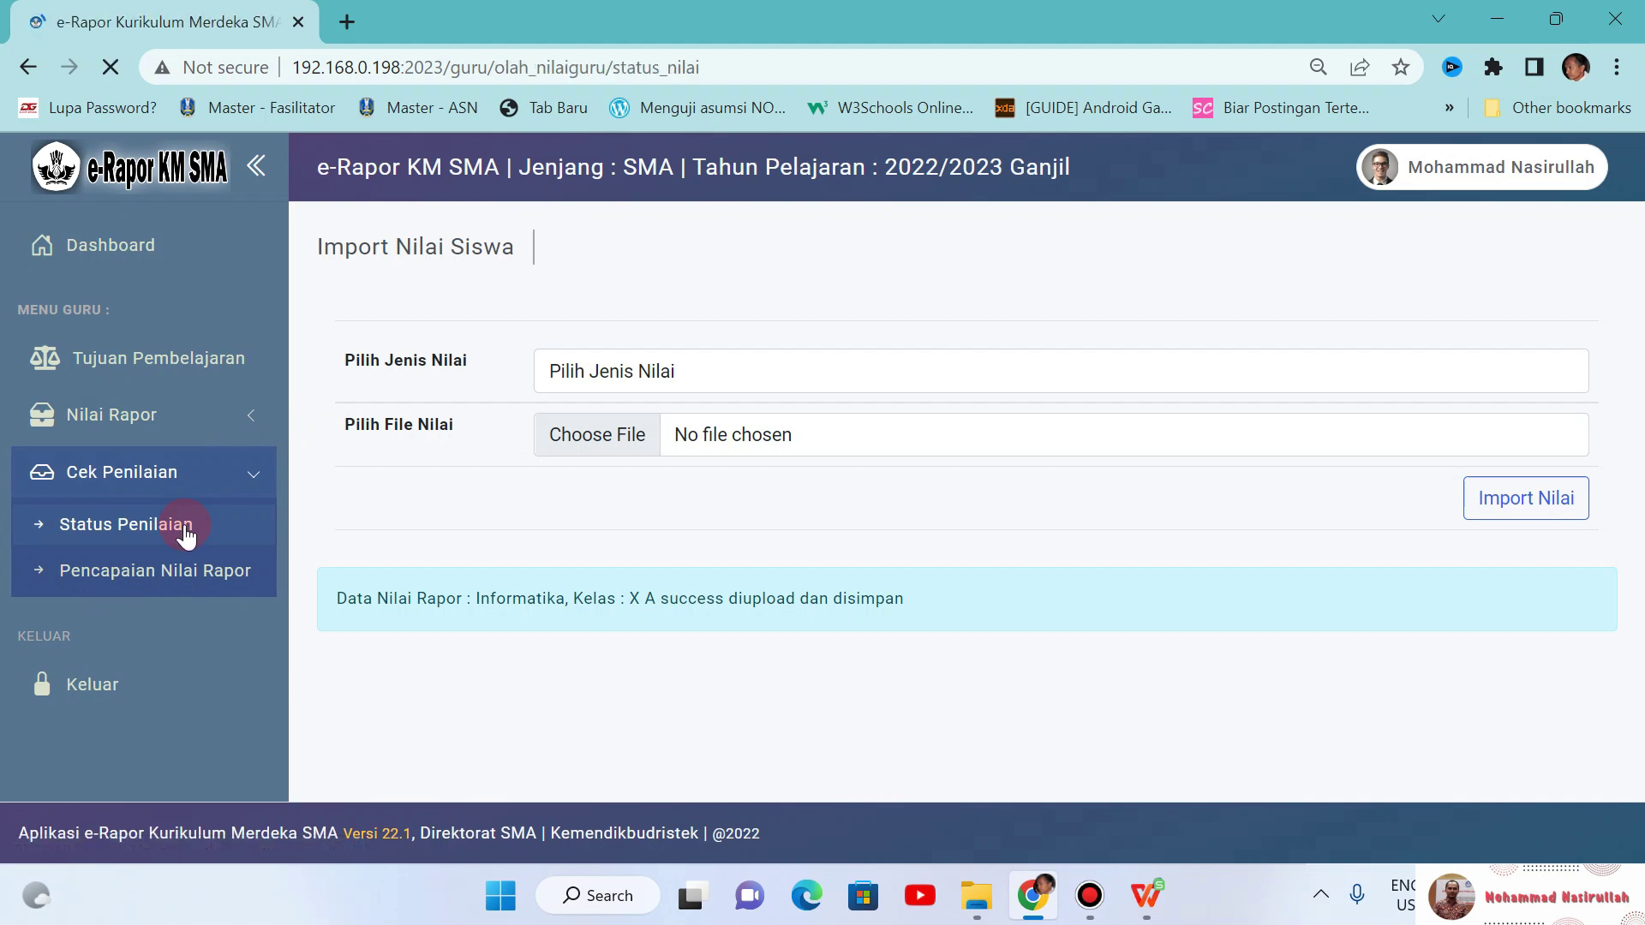